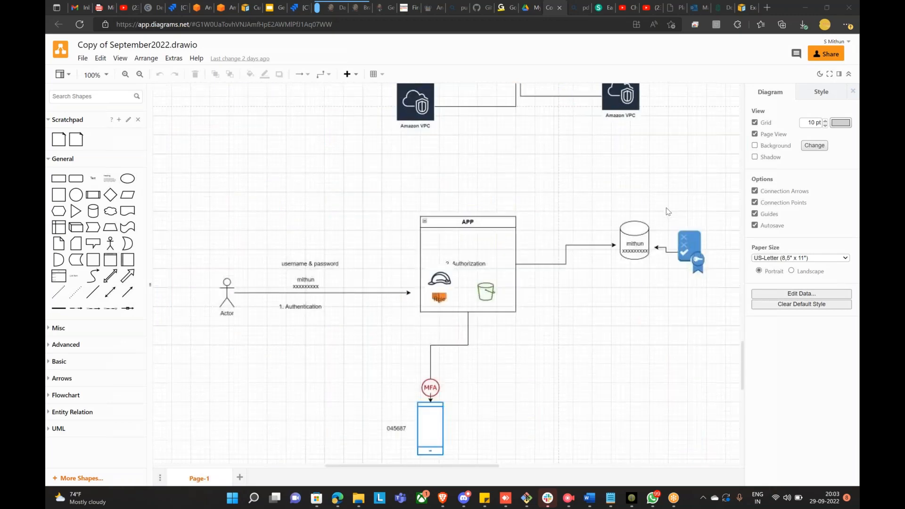
Move the hard-hat Role icon up inside the APP container so its label sits beside the authorization text
scroll(465, 391, "up", 2)
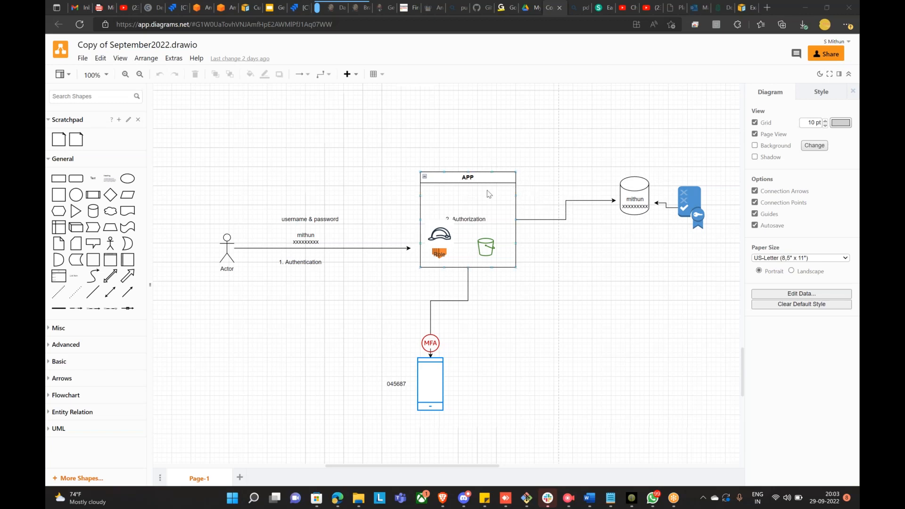
left_click_drag(443, 228, 443, 189)
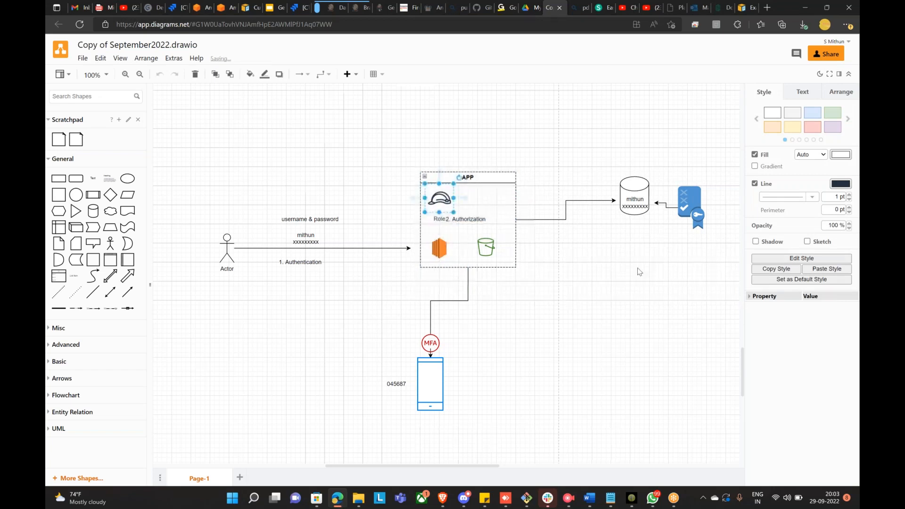
left_click(683, 323)
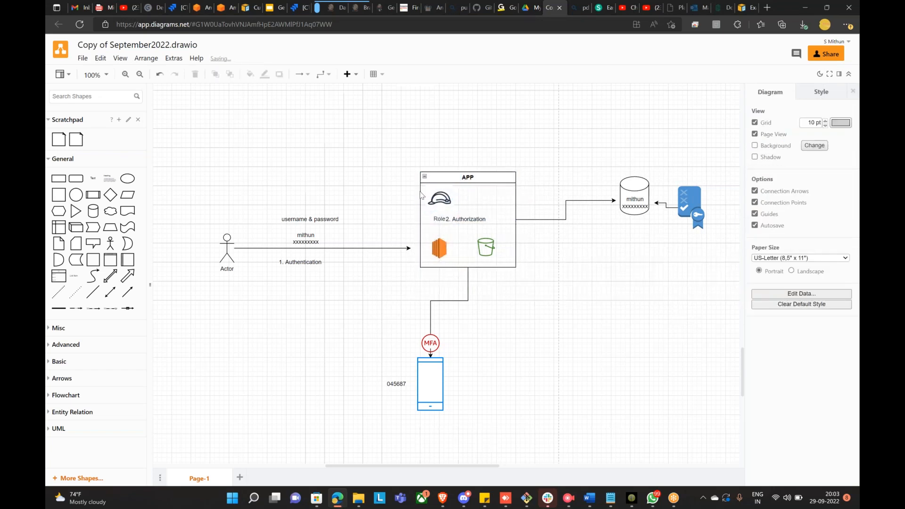
left_click(439, 198)
left_click_drag(451, 184, 449, 187)
left_click(639, 317)
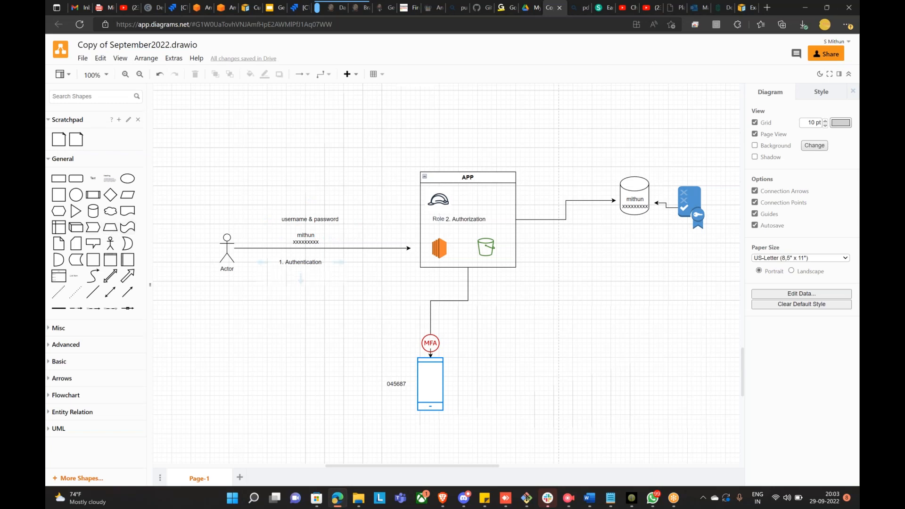
Shift the username and masked password label above the authentication arrow slightly to the left
left_click_drag(303, 242, 301, 240)
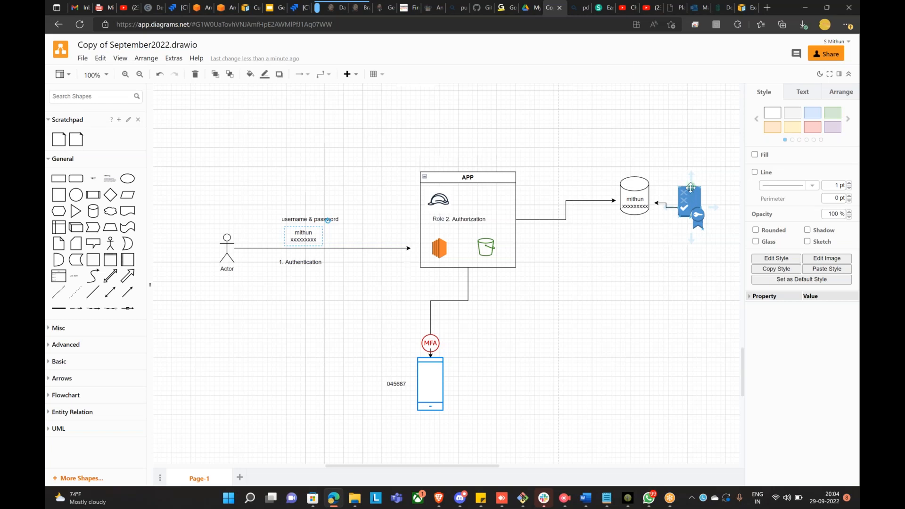
left_click(593, 266)
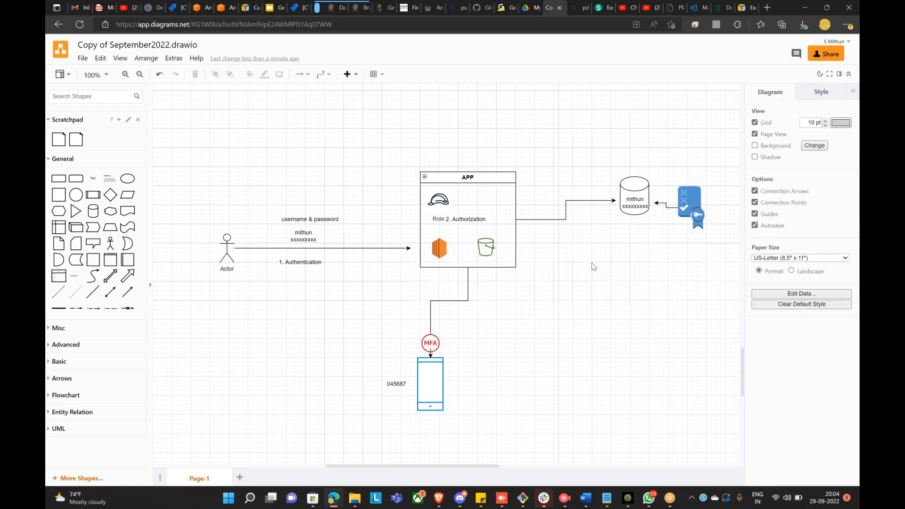
scroll(601, 256, "down", 2)
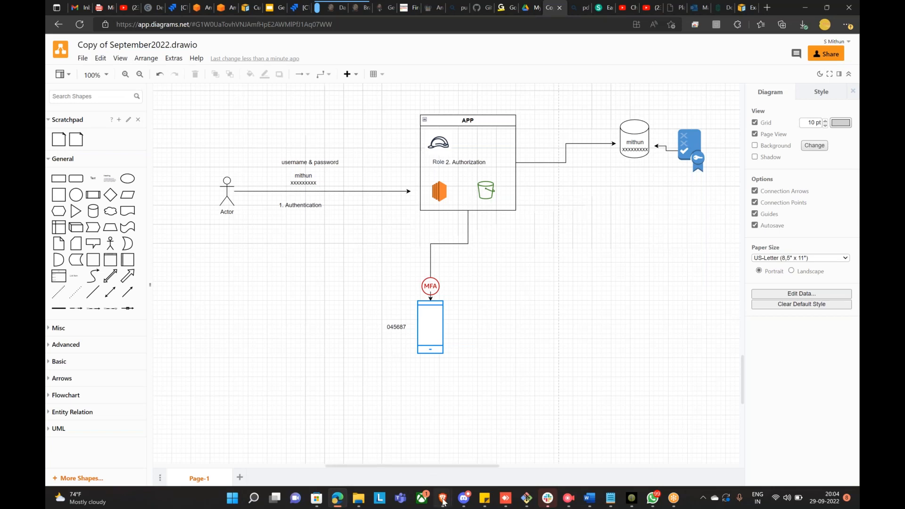
Switch to the private Brave window showing the AWS Console Home and close it
mouse_move(443, 502)
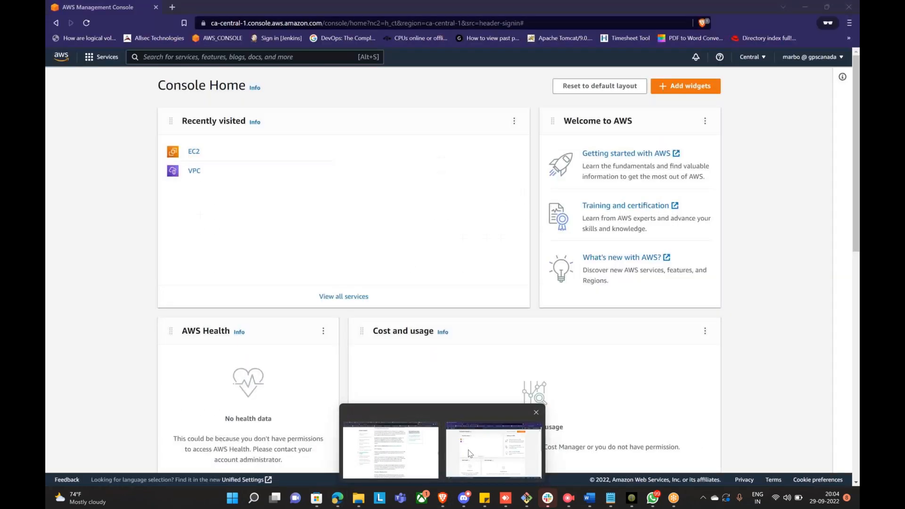
left_click(468, 449)
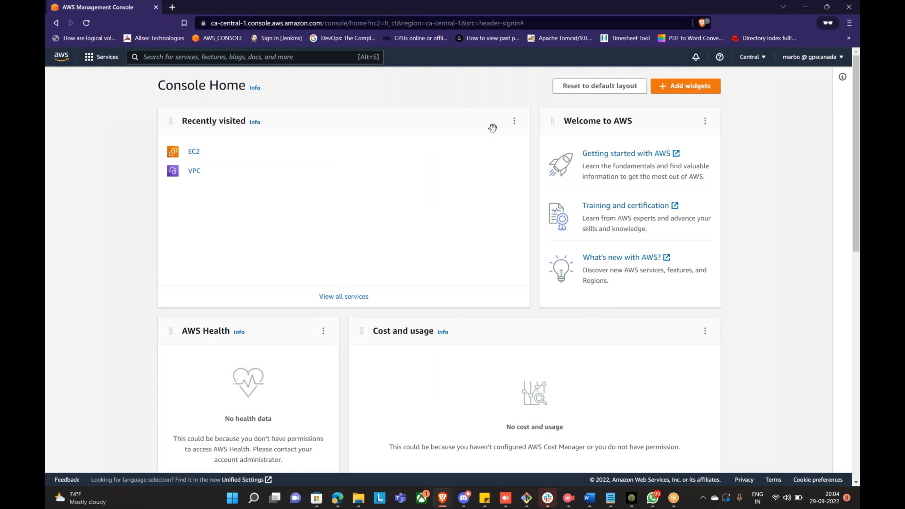
left_click(156, 7)
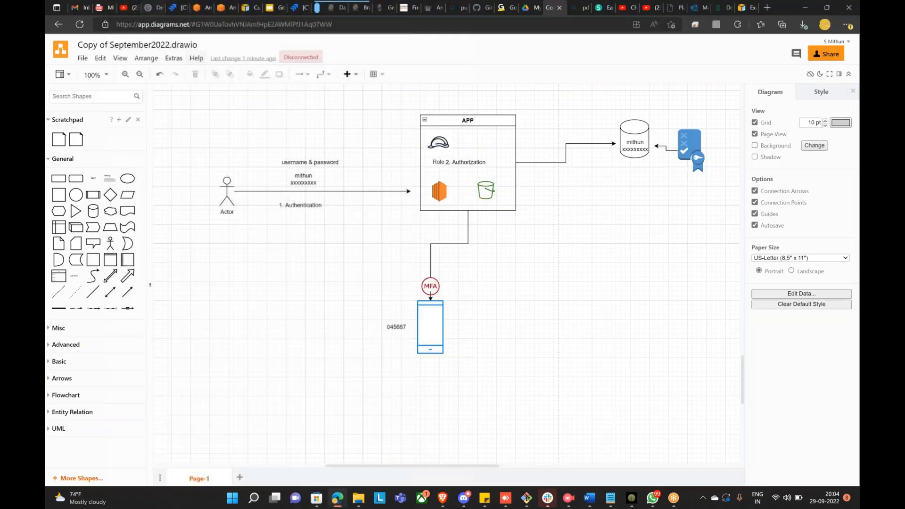
Switch to the main Brave window and reload the signed-out AWS tab to reach the sign-in page
left_click(442, 498)
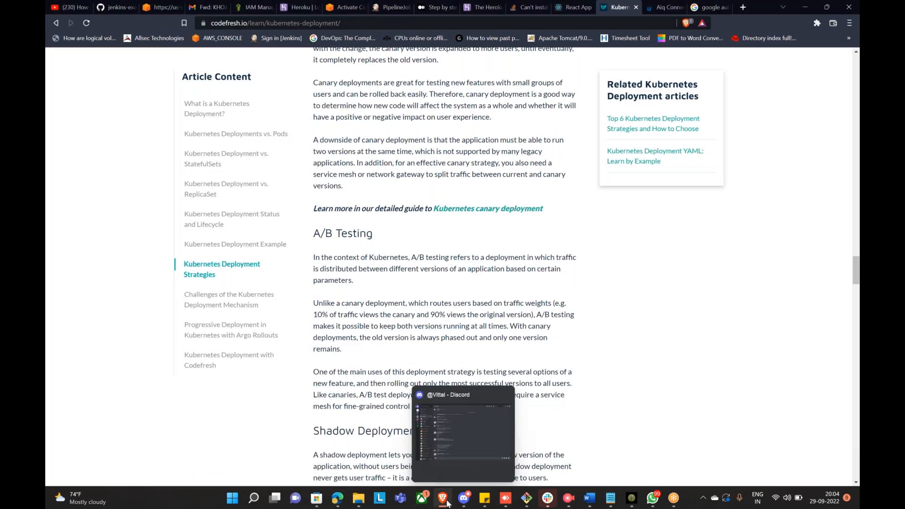
left_click(447, 503)
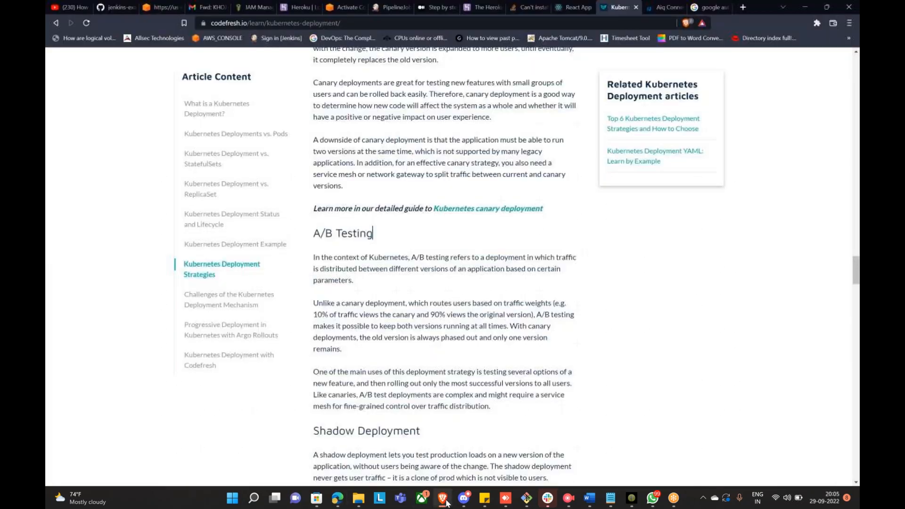
left_click(160, 7)
left_click(494, 300)
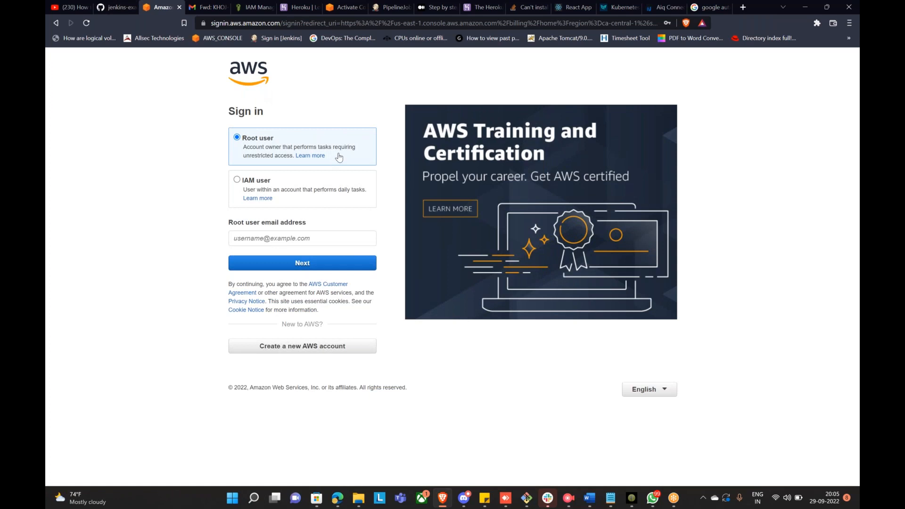
Return to the diagrams.net drawing and search the shape library for SDk and developer
left_click(339, 503)
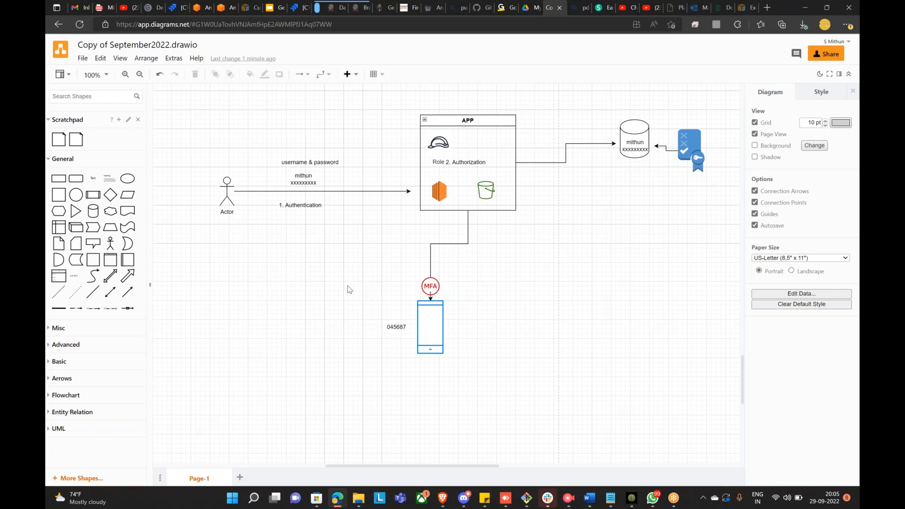
left_click(86, 101)
type("SDk")
key("Return")
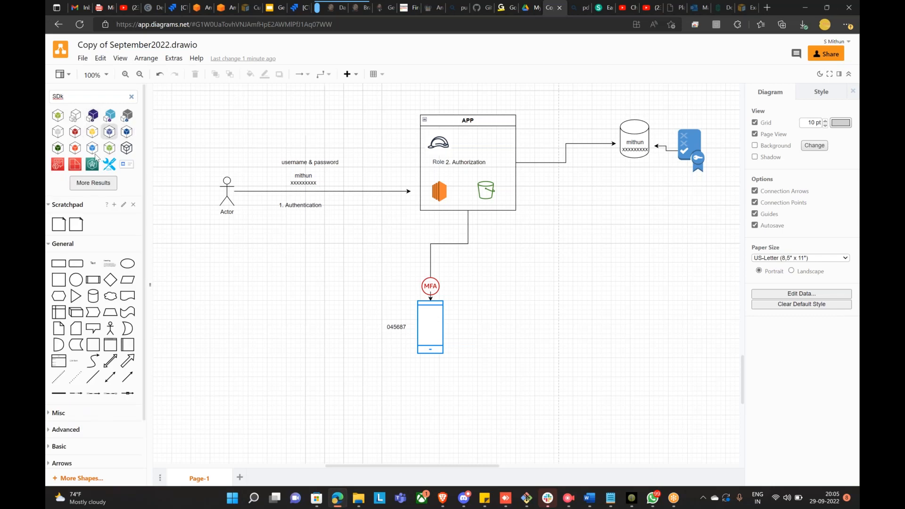
mouse_move(97, 166)
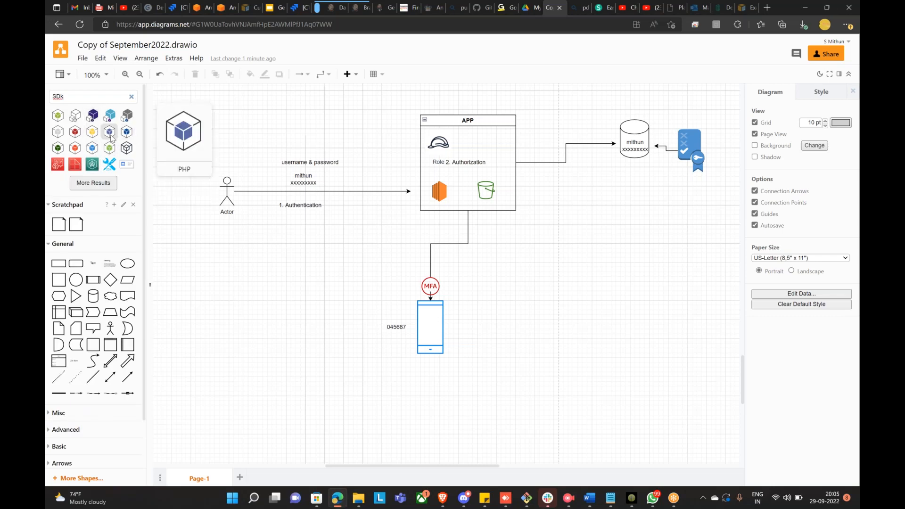
mouse_move(134, 165)
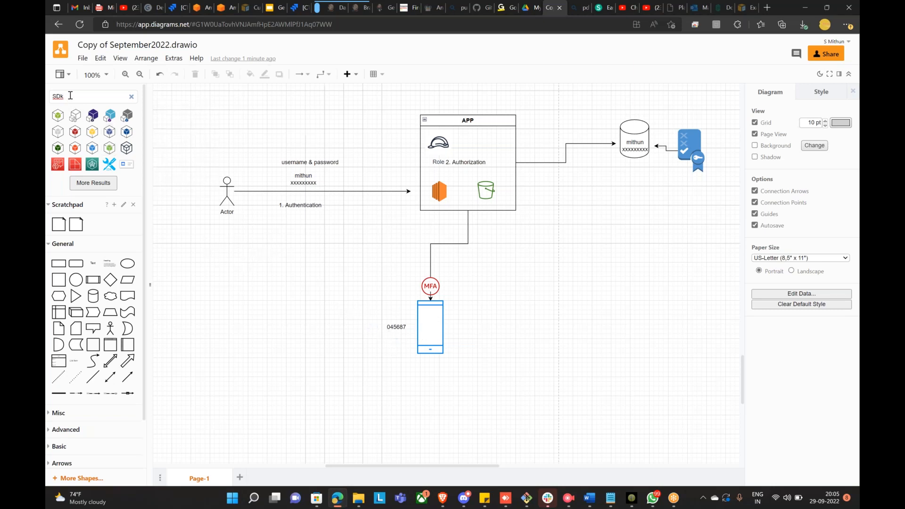
left_click_drag(68, 95, 63, 88)
type("developer")
key("Return")
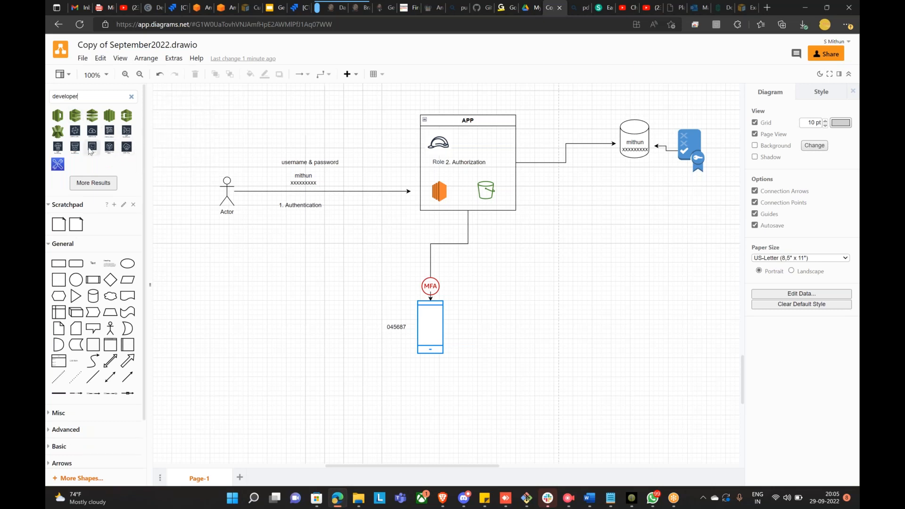
Search the shapes for man and place the worker with the yellow hard hat below the Actor
left_click_drag(85, 97, 47, 78)
type("man")
key("Return")
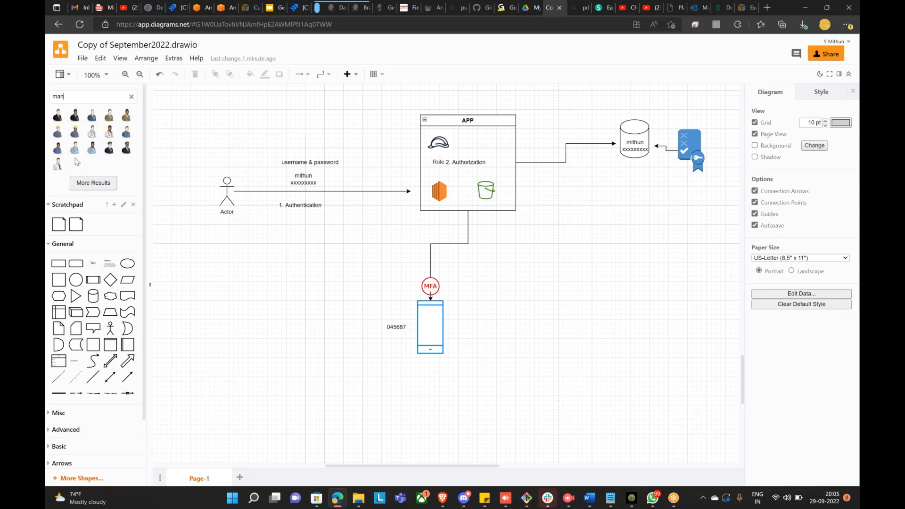
left_click(78, 133)
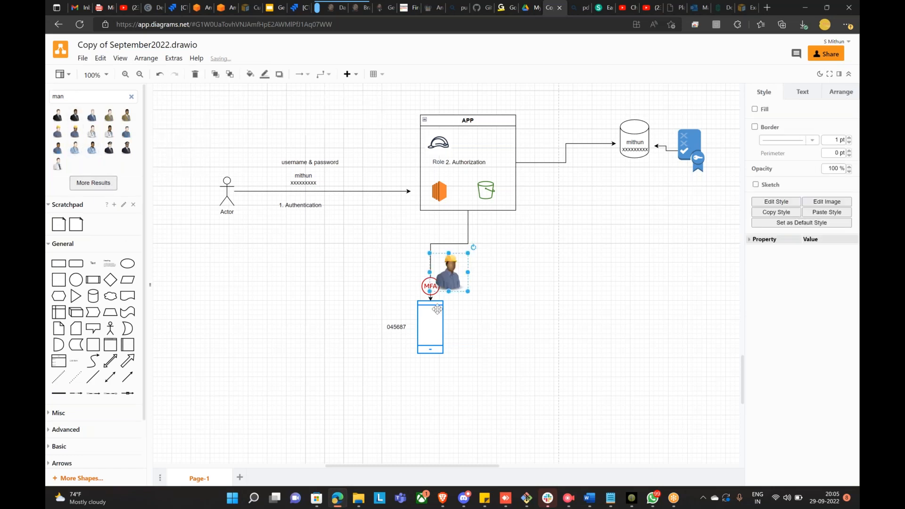
left_click_drag(443, 271, 212, 289)
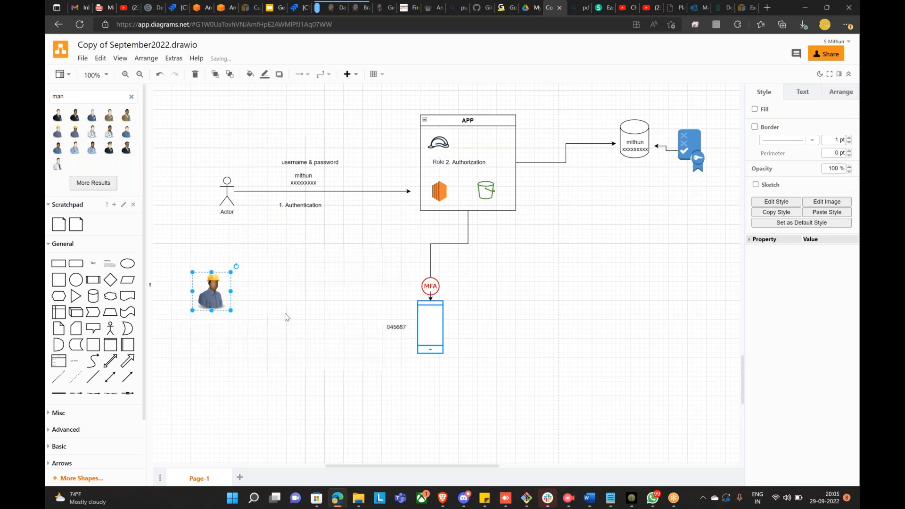
left_click(251, 304)
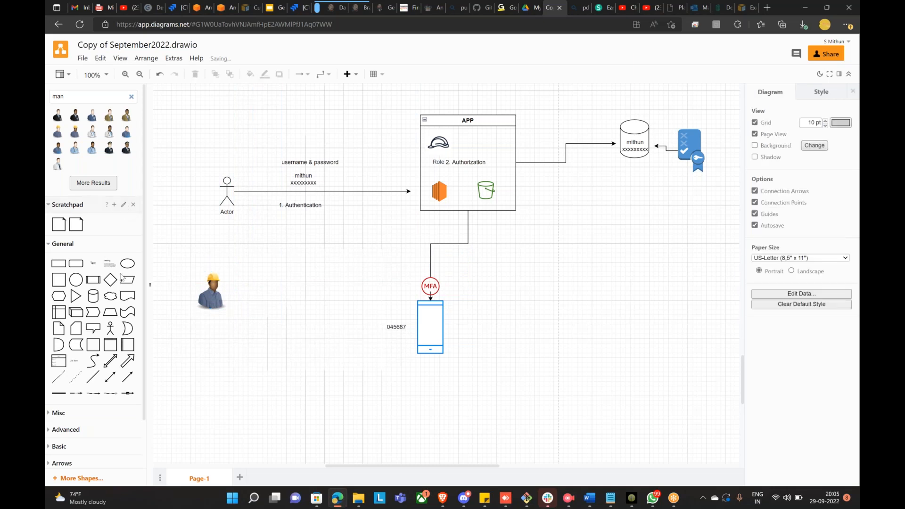
Search the shapes for code and place the blue curly-brace file icon to the right of the worker
left_click_drag(82, 99, 48, 92)
type("code")
key("Return")
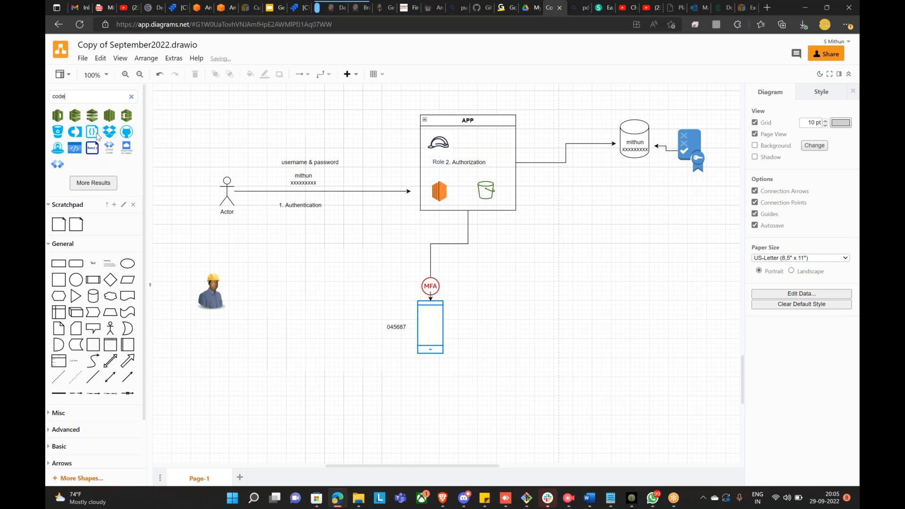
left_click(98, 133)
left_click_drag(447, 283, 279, 293)
Connect the worker to the code file icon with a straight arrow
left_click(212, 291)
left_click_drag(284, 294, 289, 291)
left_click(344, 304)
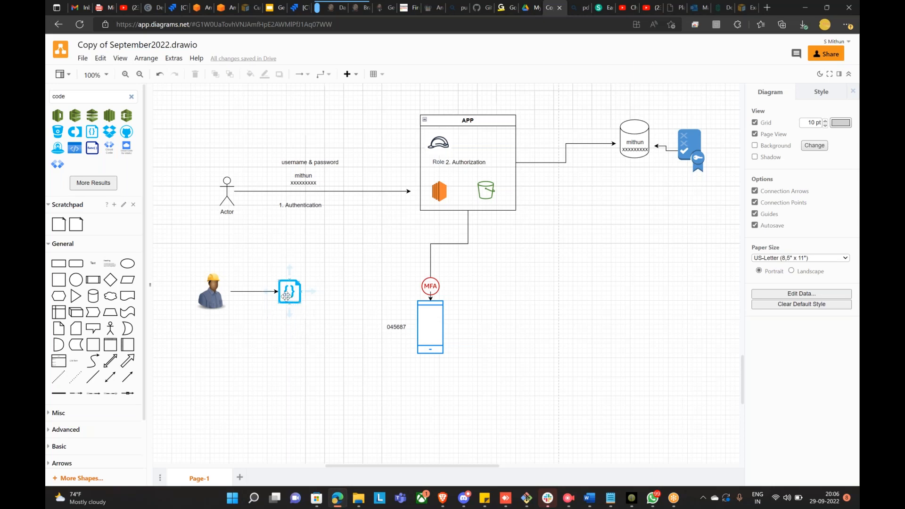
Add the text label SDK/CLI and center it beneath the code file icon
mouse_move(312, 296)
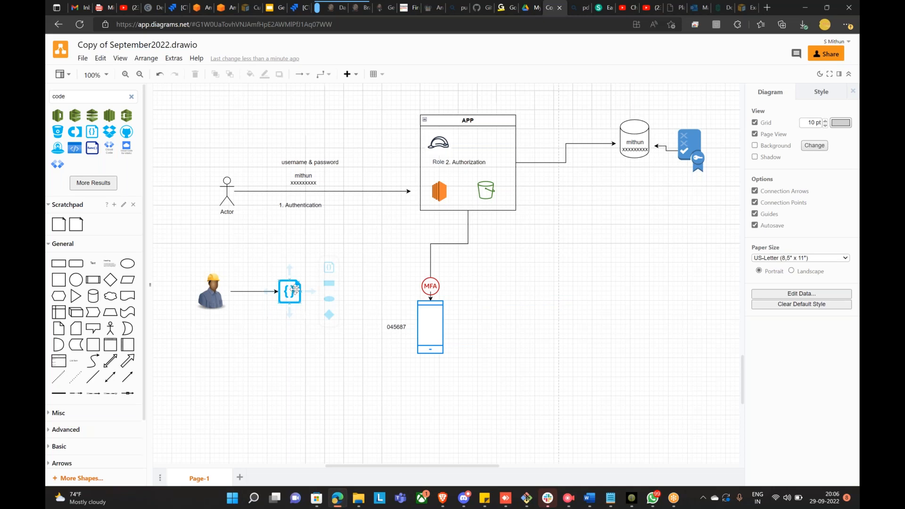
double_click(279, 322)
left_click(278, 320)
type("SDK/CLI")
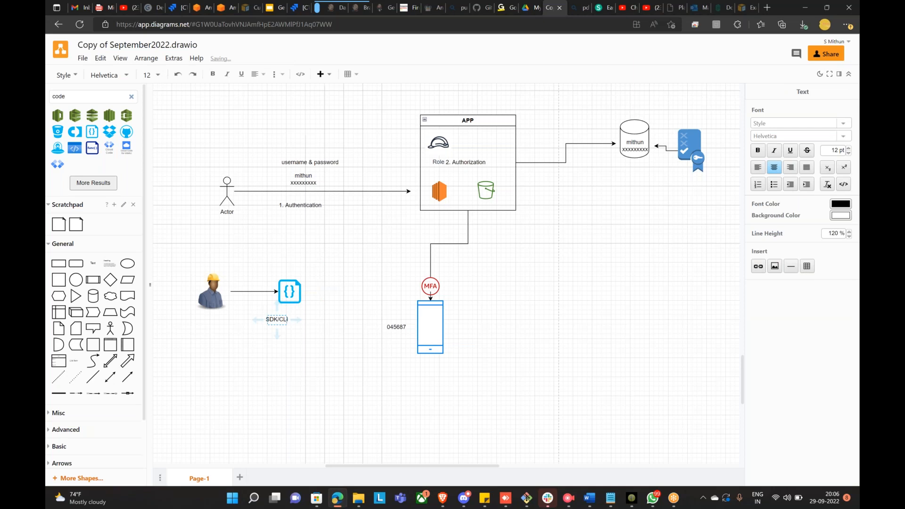
left_click(335, 358)
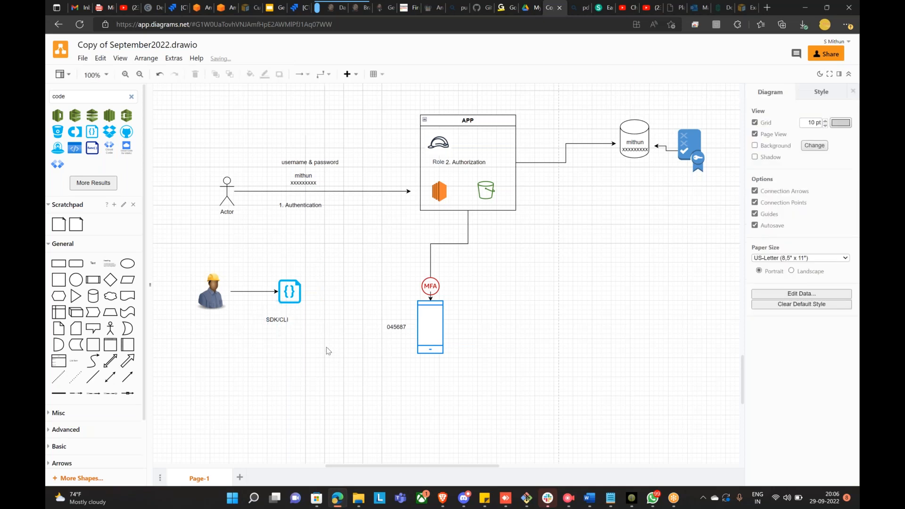
left_click(281, 319)
left_click_drag(282, 318, 294, 319)
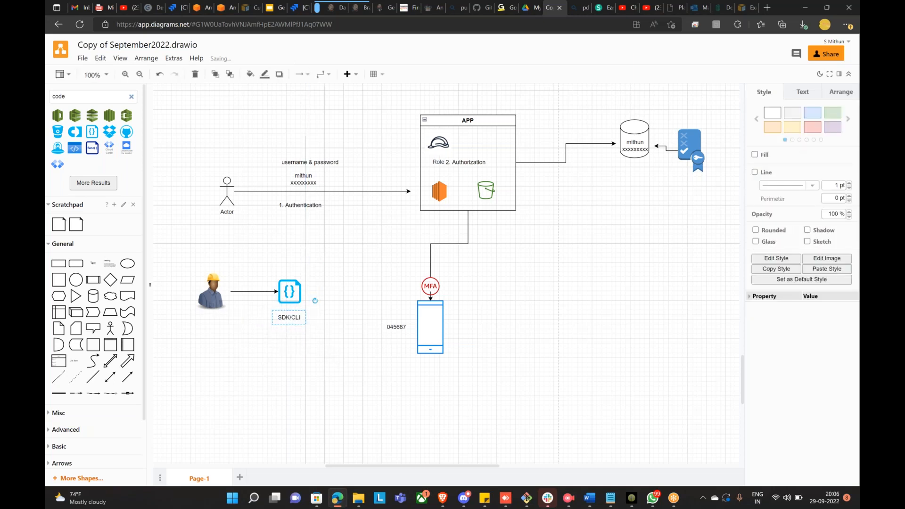
Draw an arrow from the code file icon up toward the APP container, and move the phone and MFA badge to the right
left_click(300, 288)
left_click_drag(312, 294, 416, 224)
left_click_drag(430, 329, 499, 336)
left_click_drag(431, 288, 490, 291)
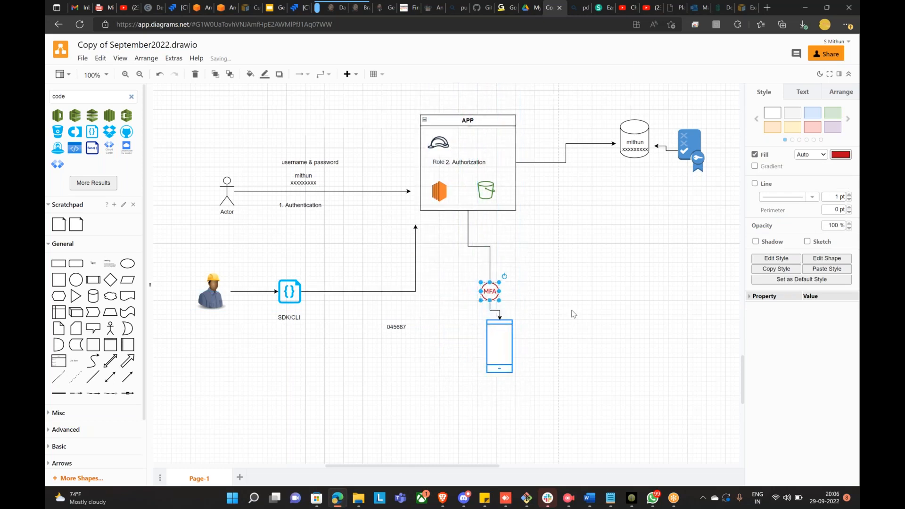
left_click(537, 320)
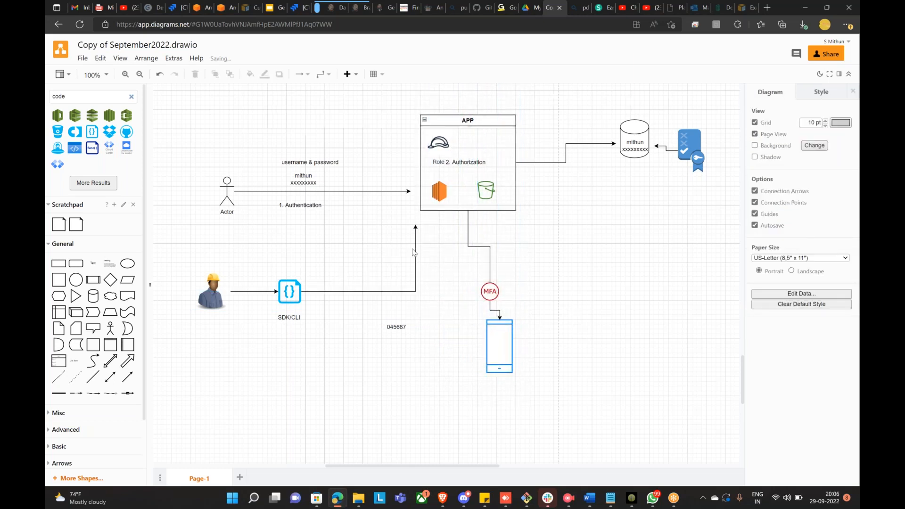
Attach the free end of the SDK/CLI arrow to the bottom edge of the APP container
left_click_drag(415, 243, 433, 213)
left_click(551, 259)
left_click(288, 290)
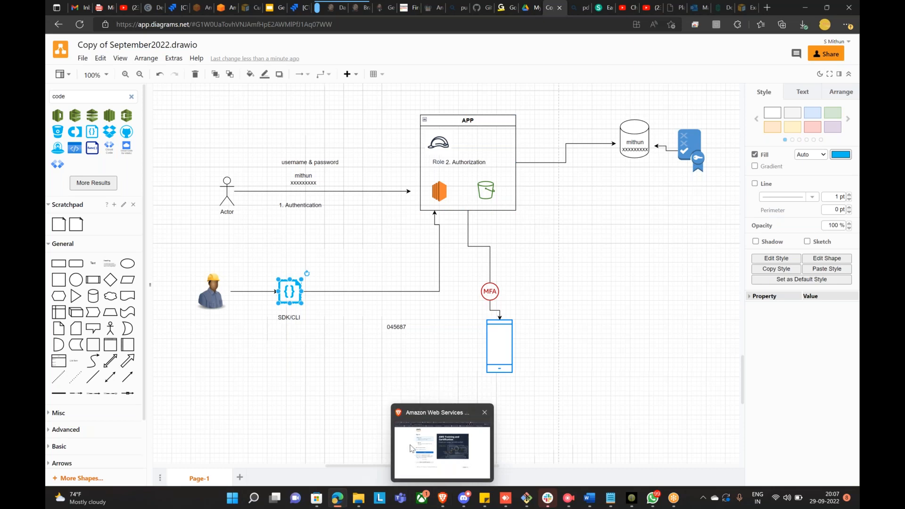
Switch to Brave, close the signed-out IAM roles tab, and choose IAM user on the AWS sign-in page
left_click(441, 498)
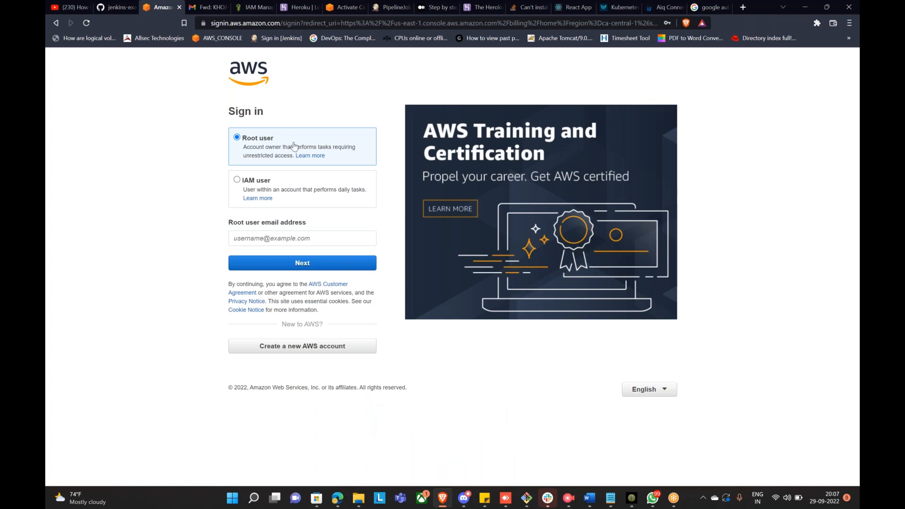
left_click(264, 7)
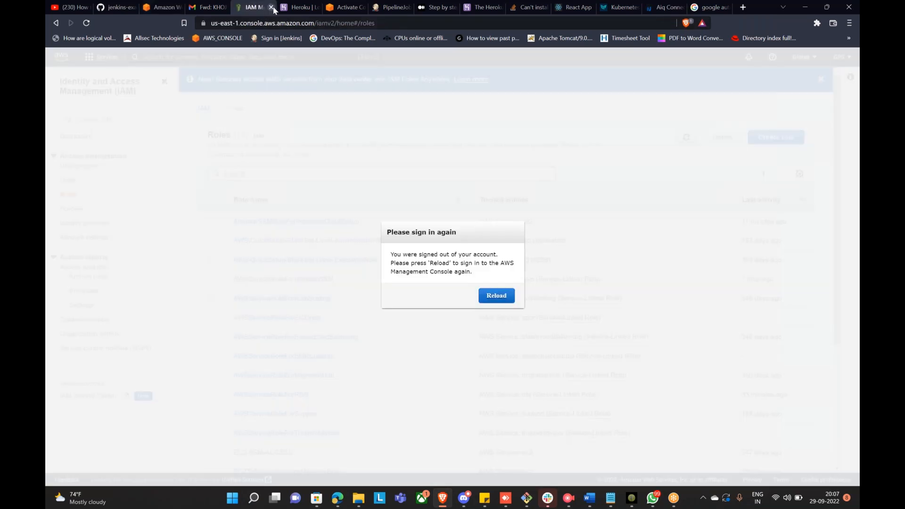
left_click(271, 9)
left_click(161, 7)
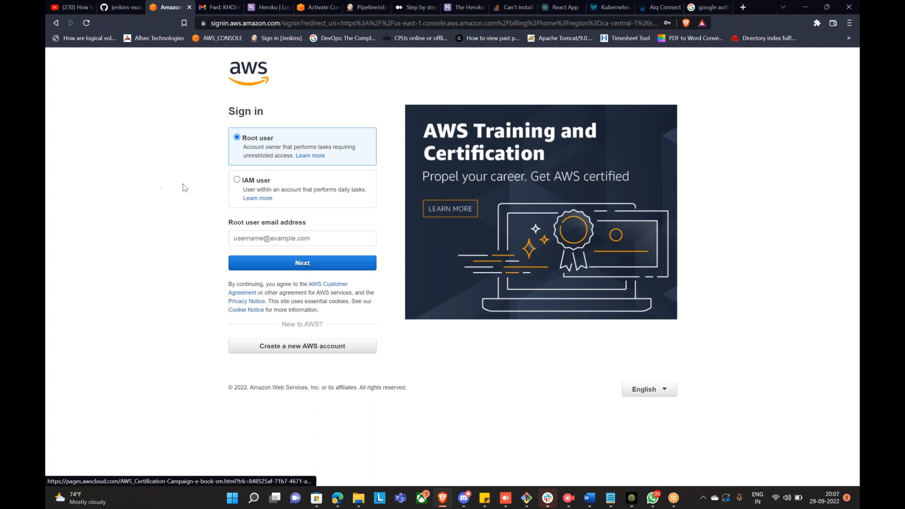
left_click(236, 180)
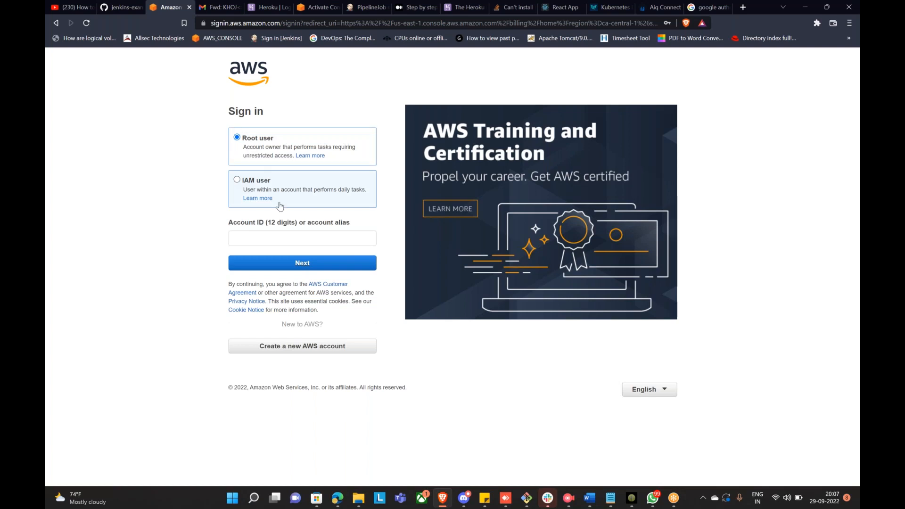
Look up the sign-in credentials in Sticky Notes, enter the account email on the AWS sign-in page, and copy the matching password
left_click(484, 498)
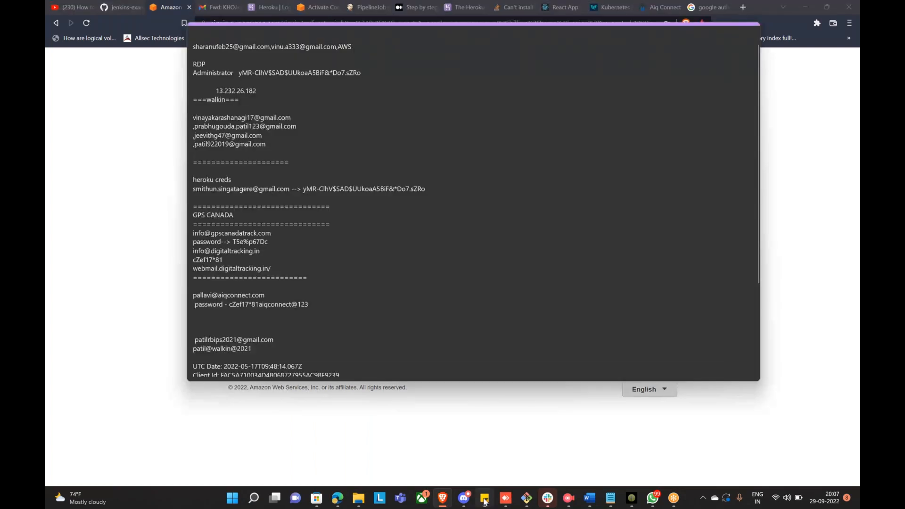
scroll(380, 273, "down", 3)
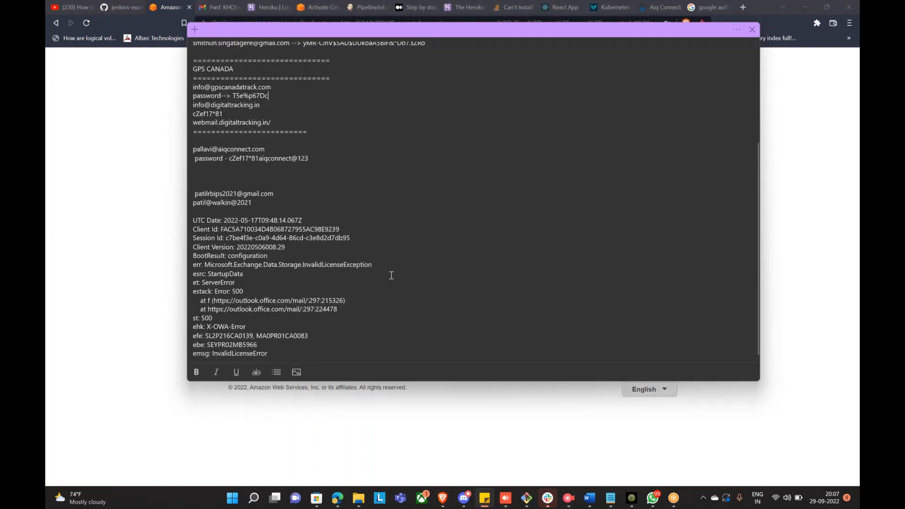
scroll(403, 280, "up", 2)
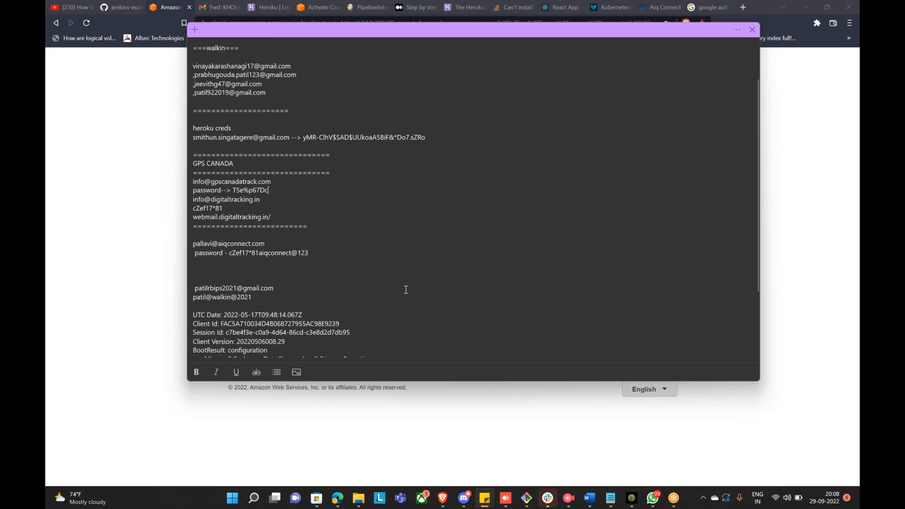
scroll(405, 289, "up", 1)
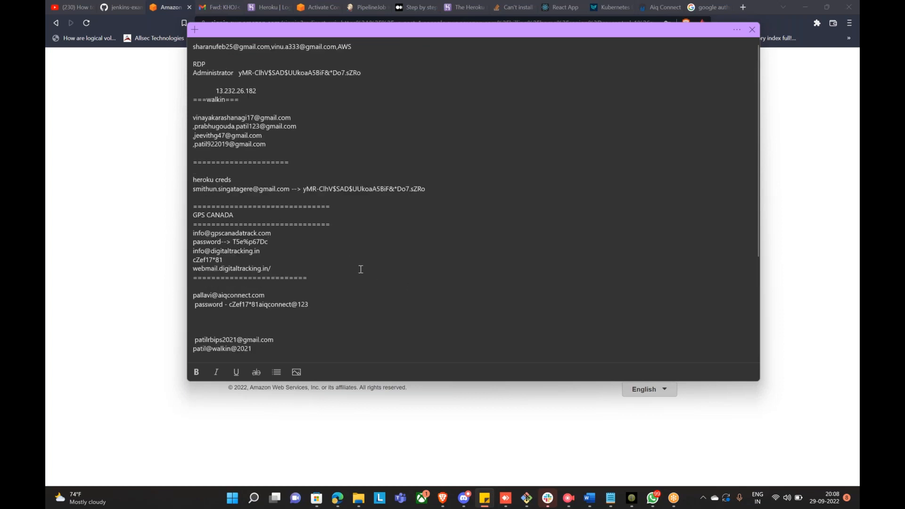
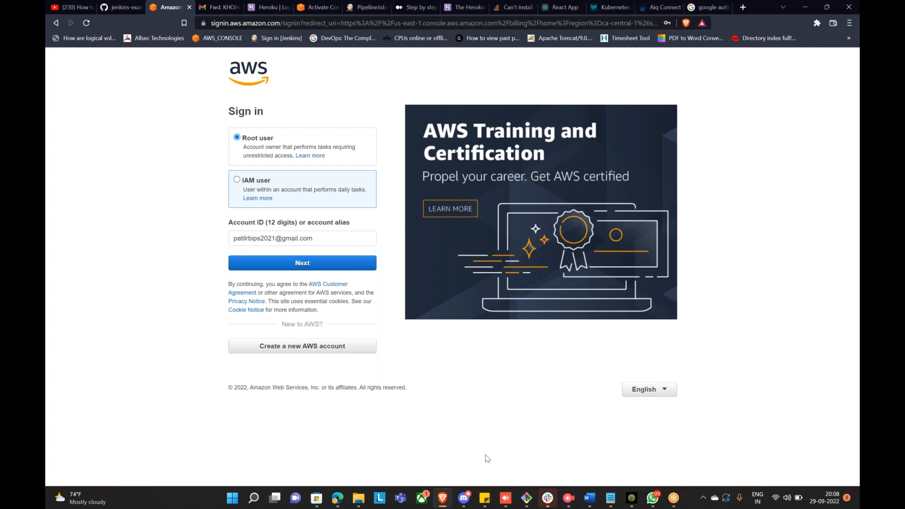
left_click(484, 498)
left_click_drag(254, 348, 181, 349)
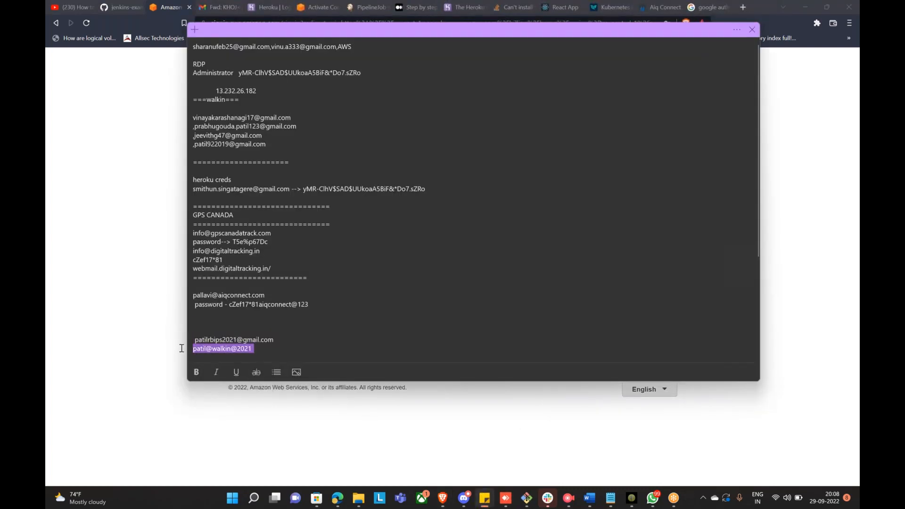
left_click(164, 363)
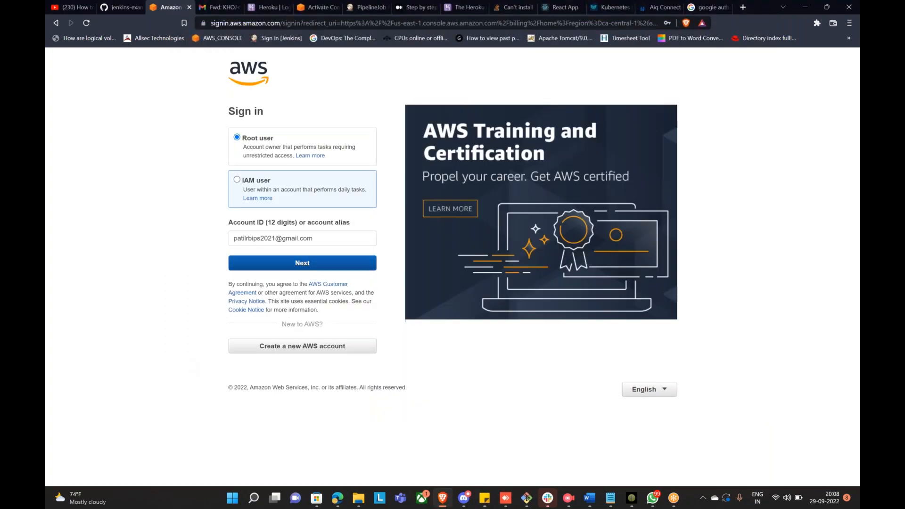
Try to continue the root user sign-in with the entered account email, filling in the security check characters
left_click(277, 266)
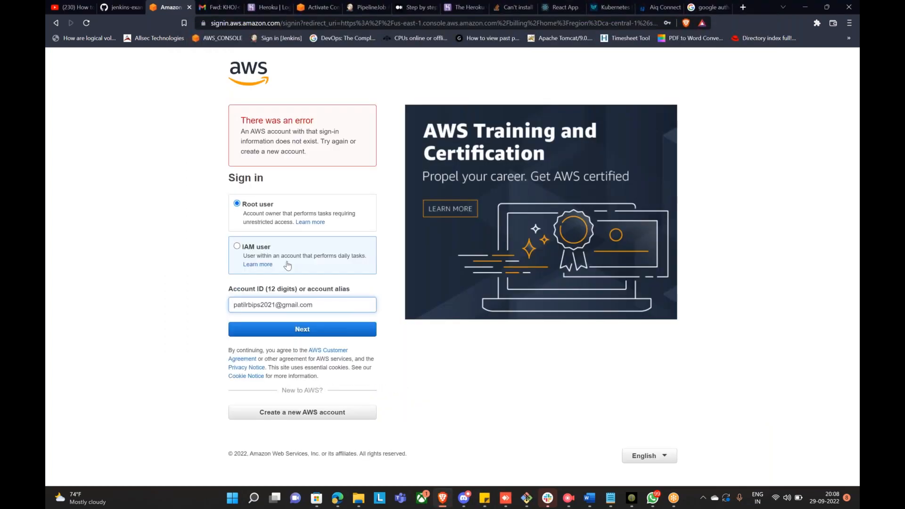
left_click(308, 325)
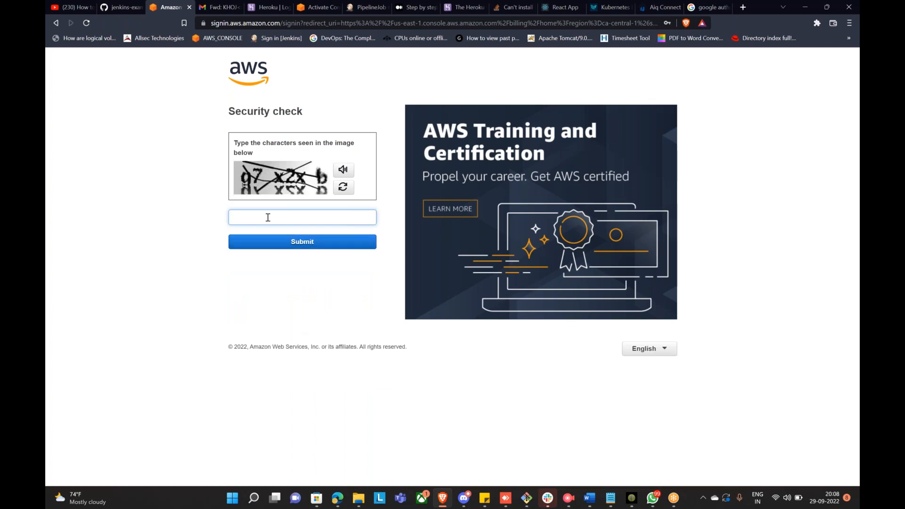
type("g7x2xb")
left_click(305, 241)
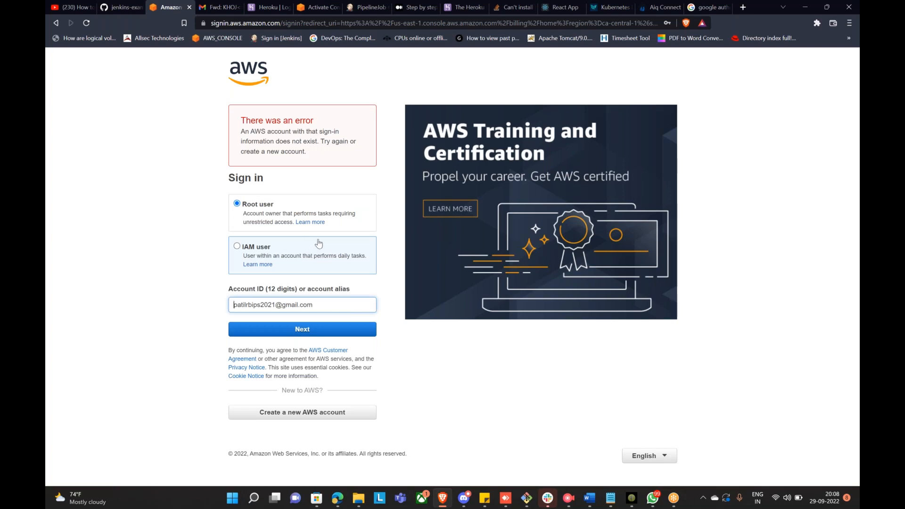
Replace the sign-in email with the GPS CANADA account email from Sticky Notes and submit the security check characters
left_click(486, 500)
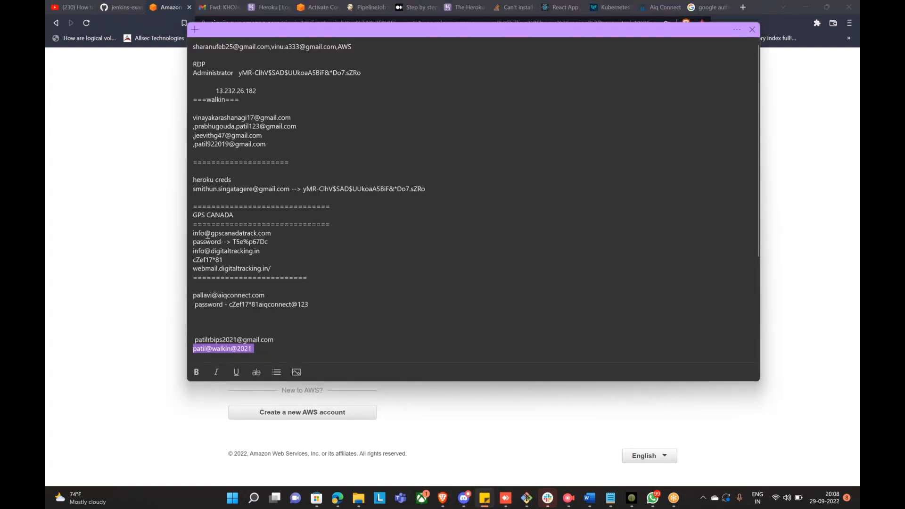
left_click_drag(194, 232, 272, 234)
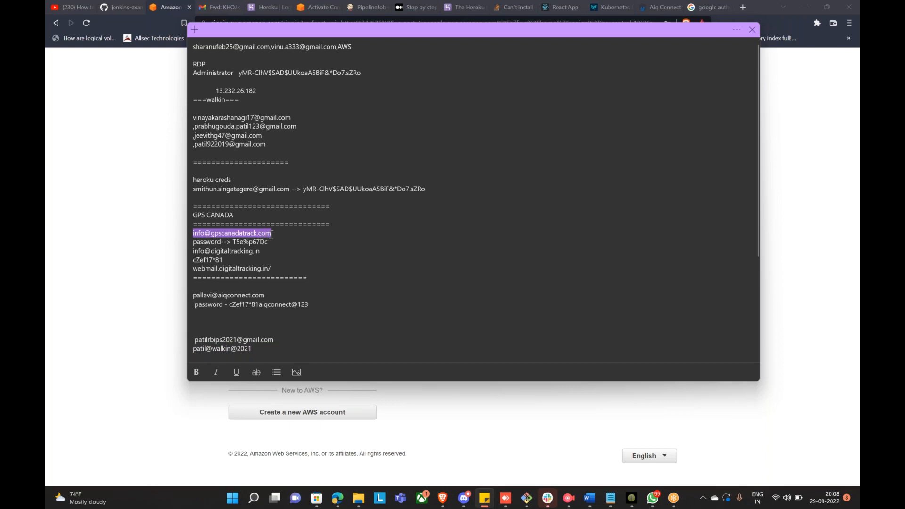
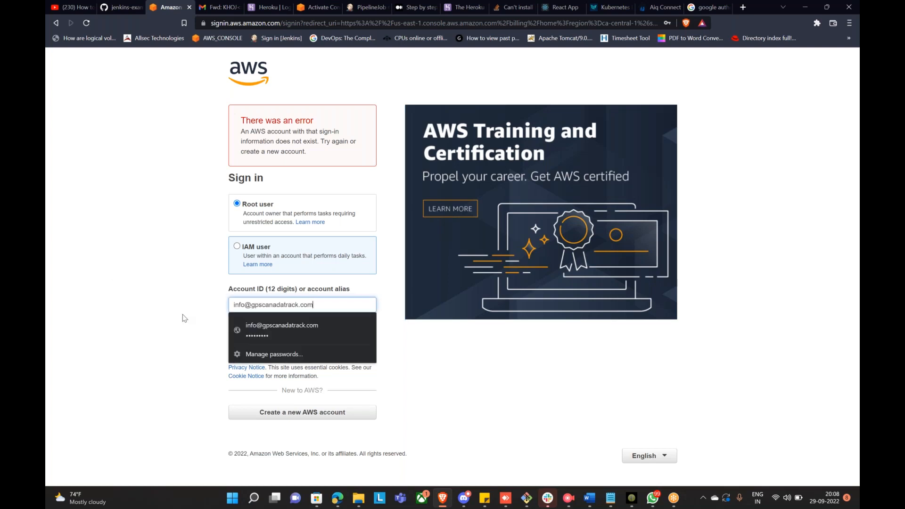
left_click(273, 329)
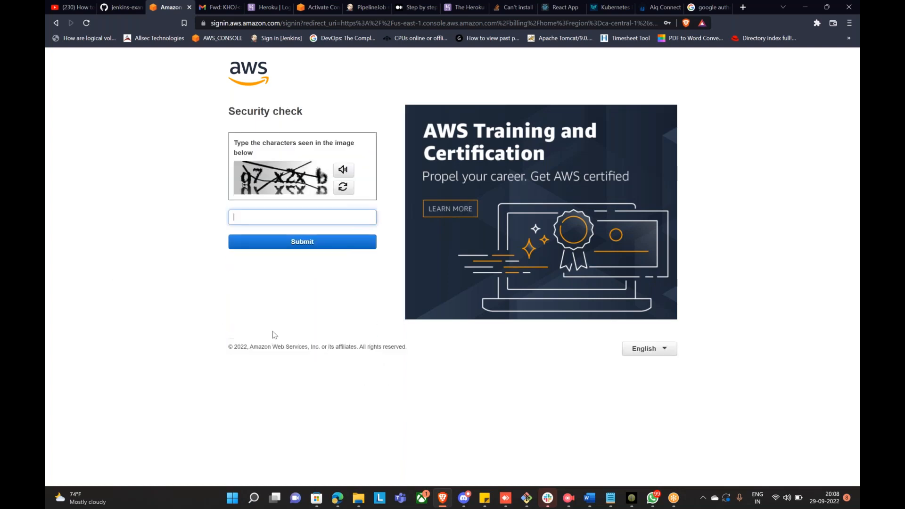
type("xz")
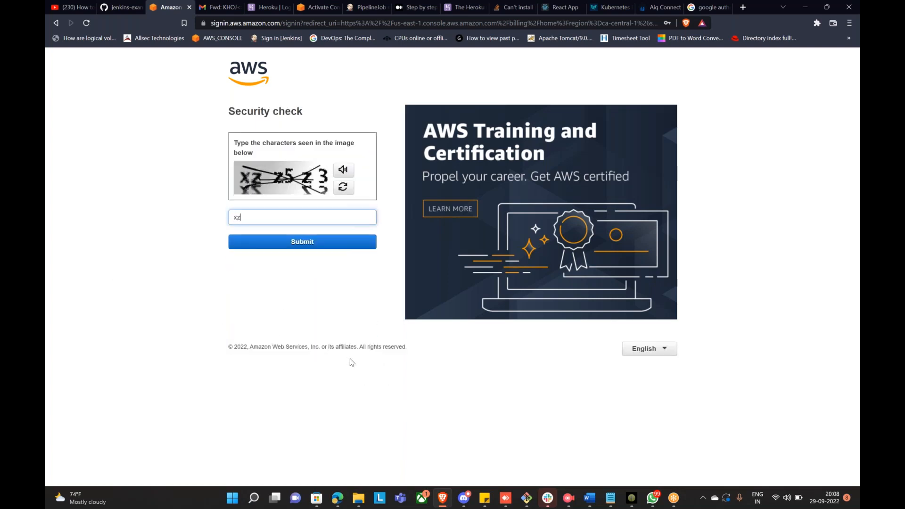
type("z5z3")
left_click(315, 243)
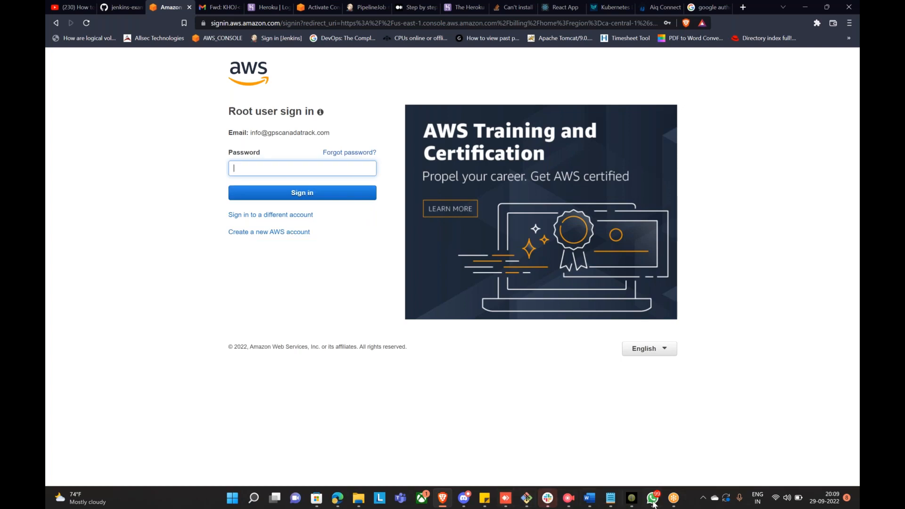
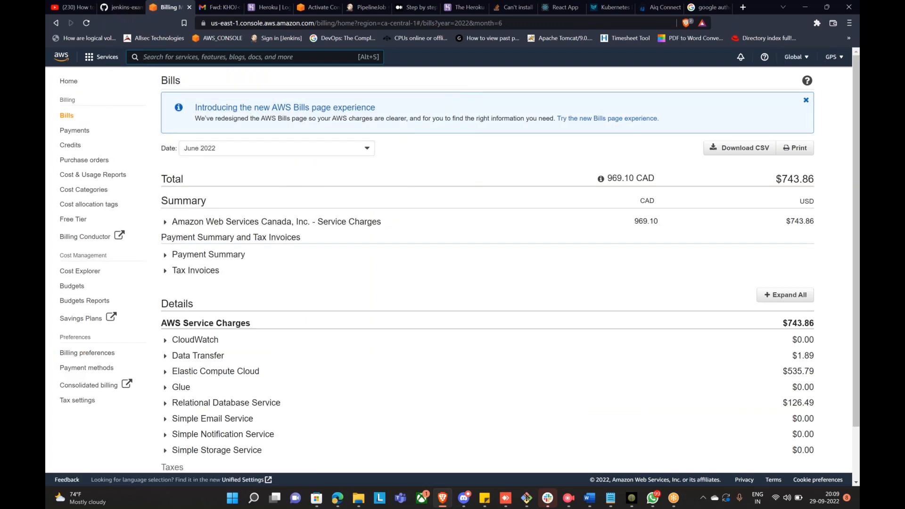
Show the AWS bill for September 2022
left_click(293, 148)
scroll(294, 162, "up", 2)
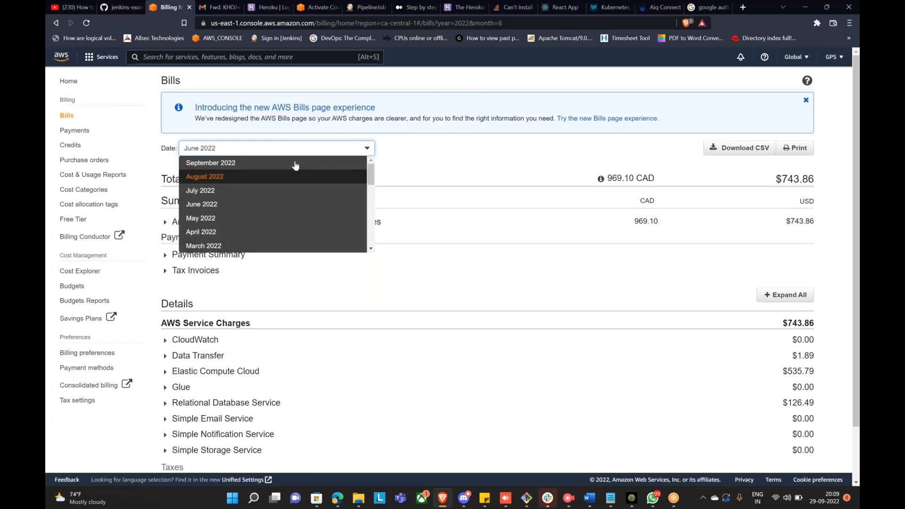
left_click(293, 163)
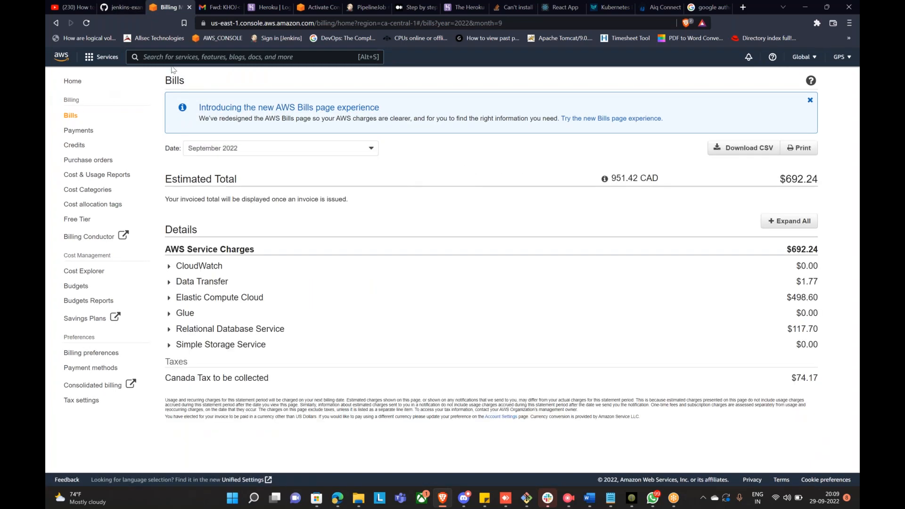
Search the AWS services for iam and open the list of IAM users
left_click(180, 57)
type("iam")
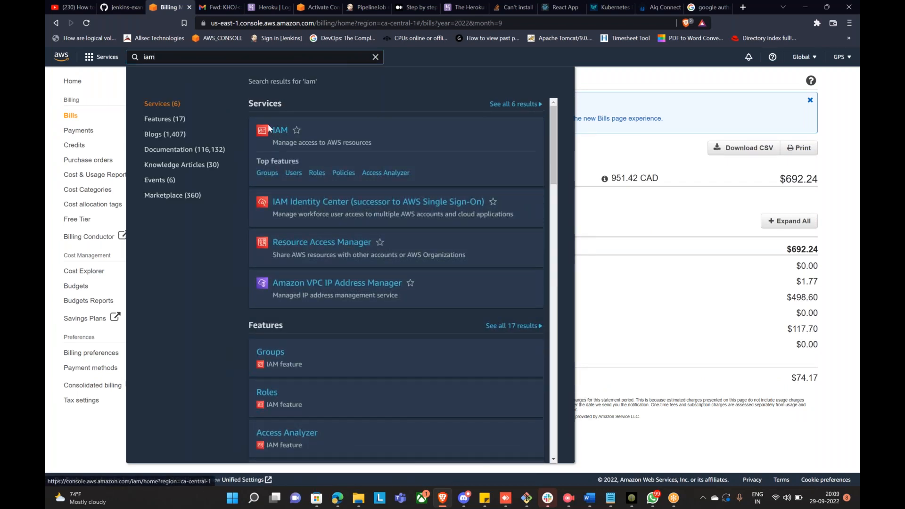
left_click(279, 132)
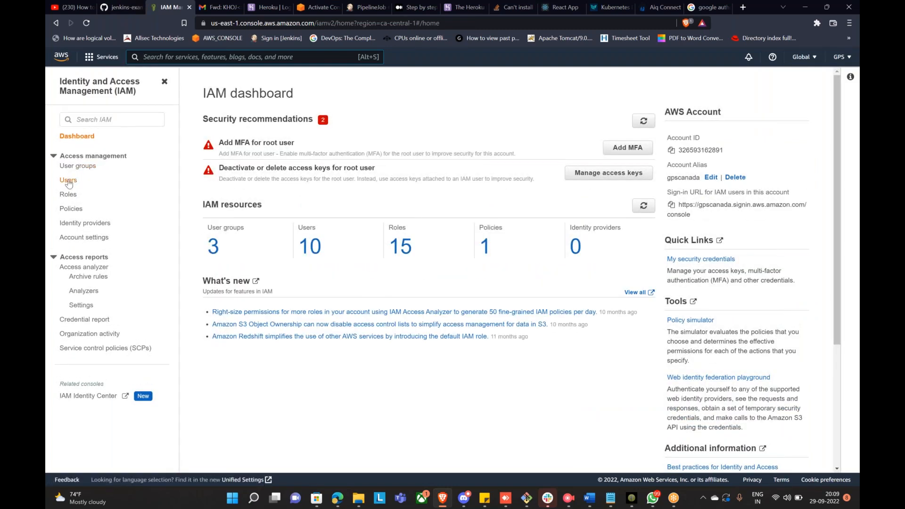
left_click(68, 181)
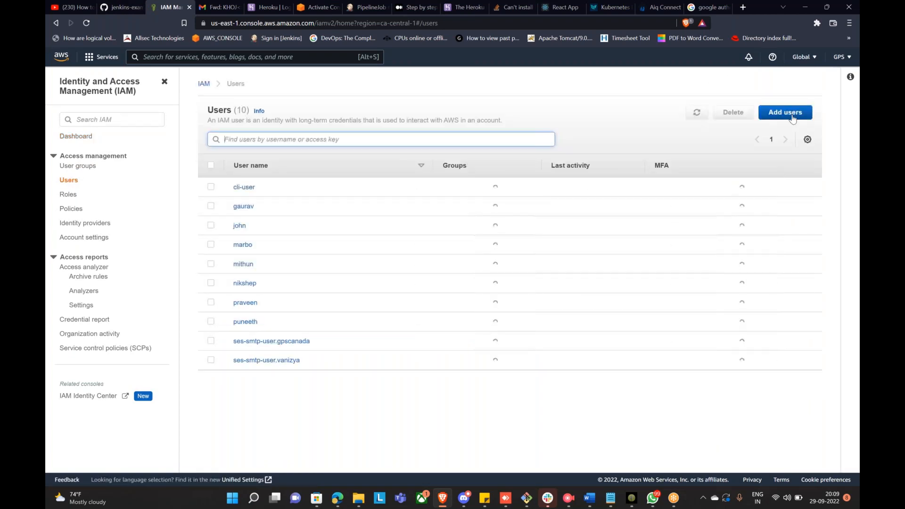
Add a new IAM user named ProgrammaticUser with Access key - Programmatic access and proceed to its permissions
left_click(793, 118)
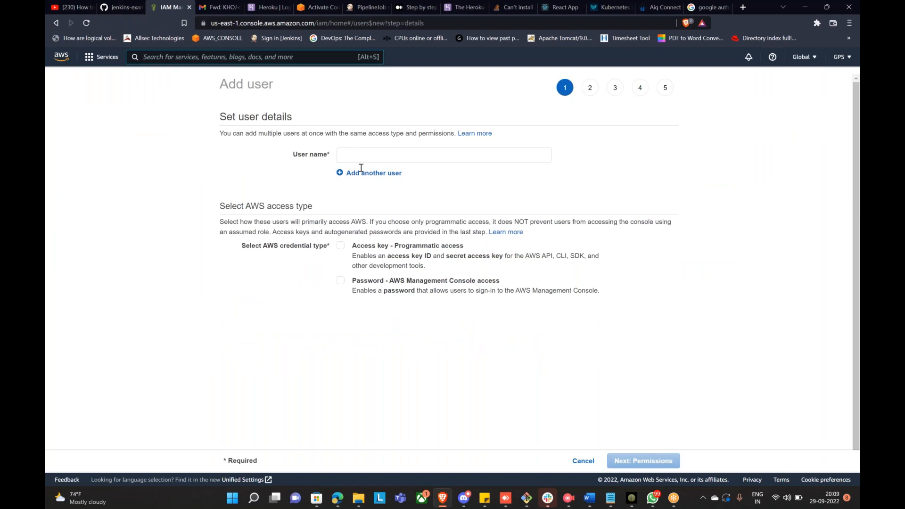
left_click(360, 159)
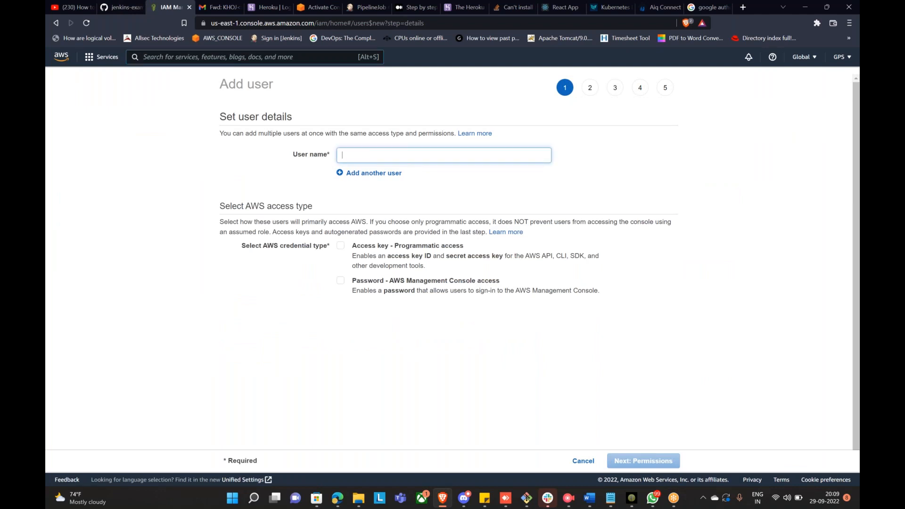
type("ProgrammaticUser")
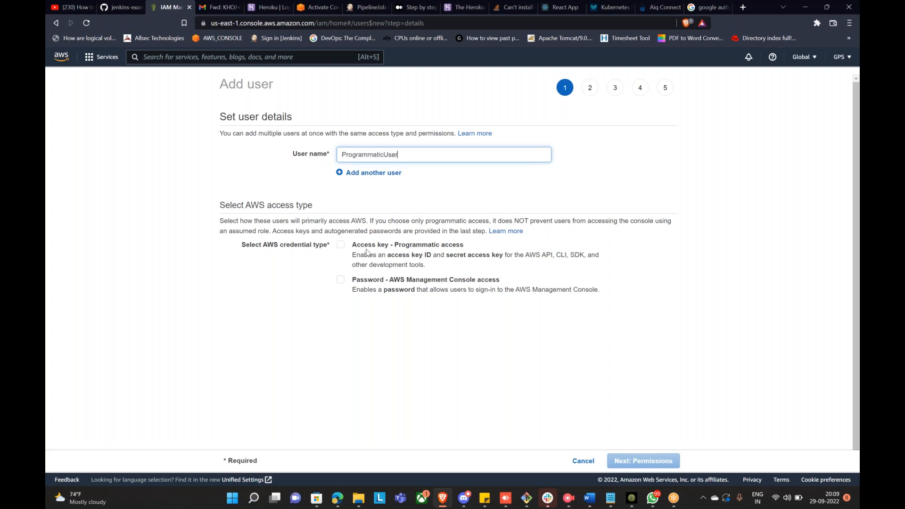
scroll(367, 250, "down", 1)
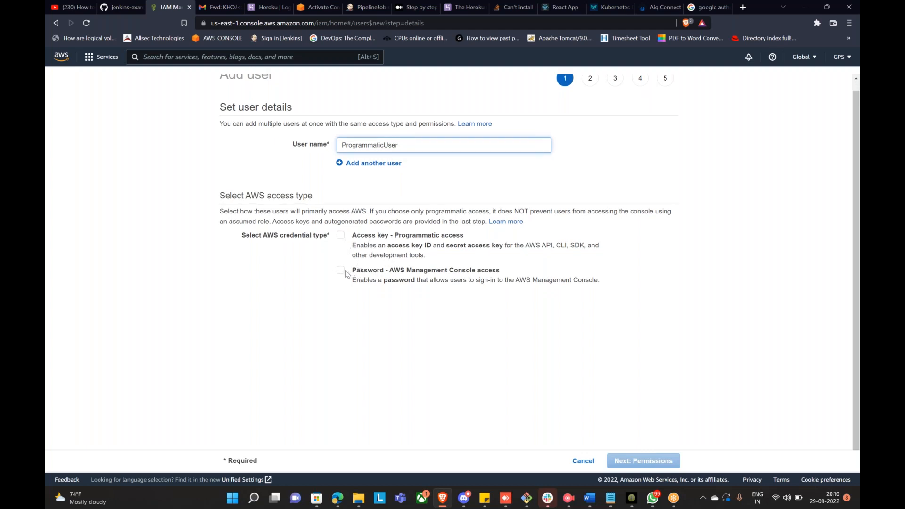
left_click(340, 235)
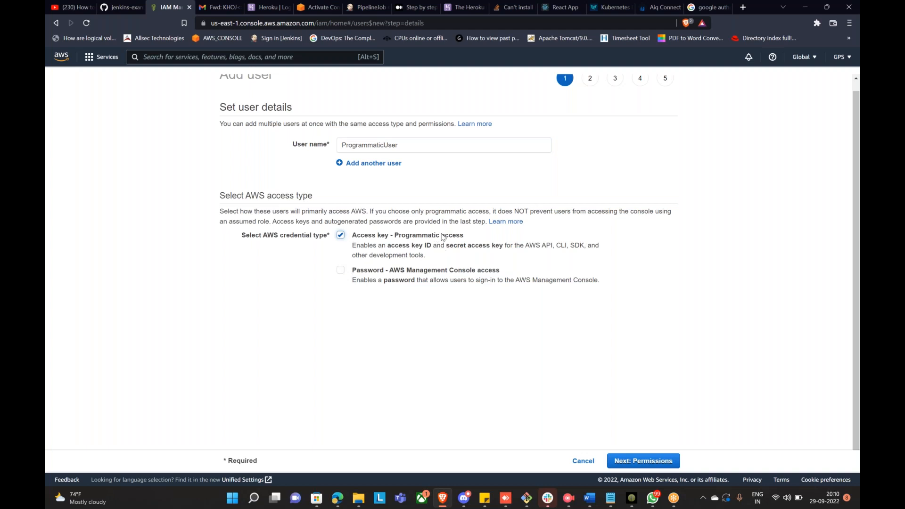
left_click(654, 464)
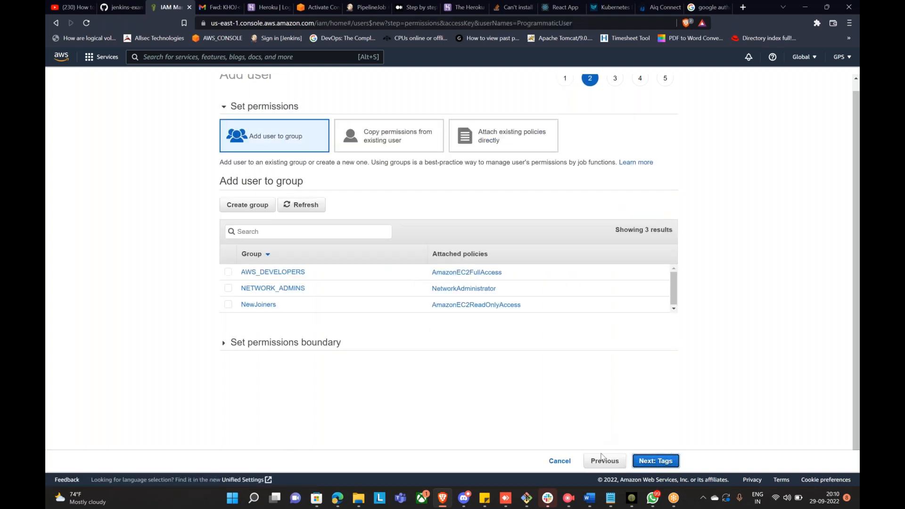
left_click(602, 459)
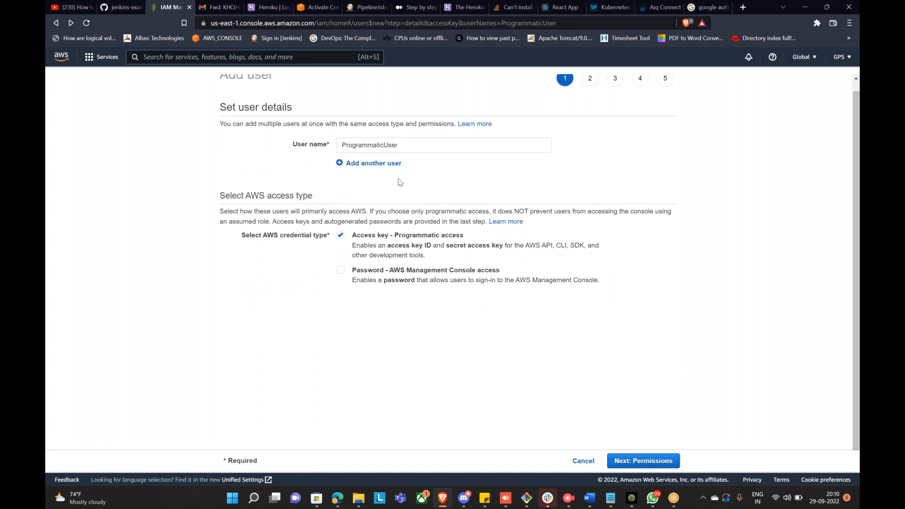
left_click(650, 463)
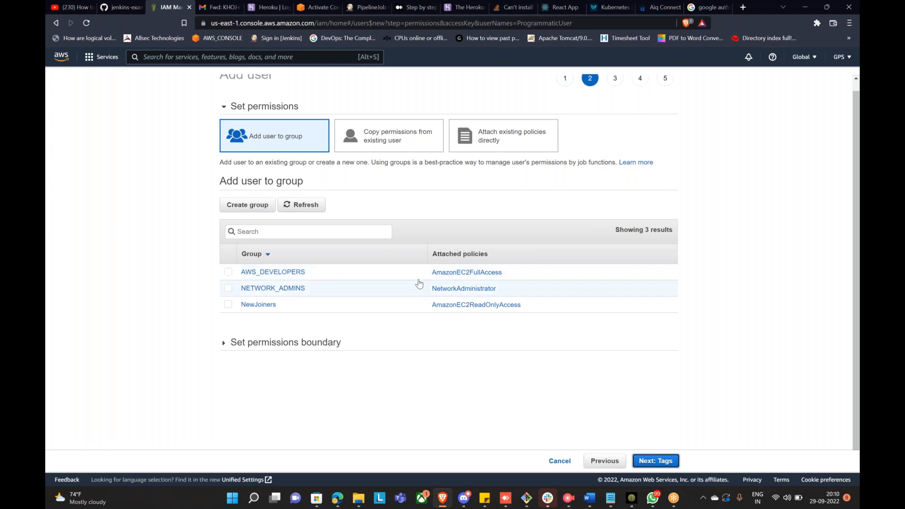
Attach the existing AmazonS3FullAccess policy directly to ProgrammaticUser, found by searching for s3, and create the user without tags
left_click(478, 144)
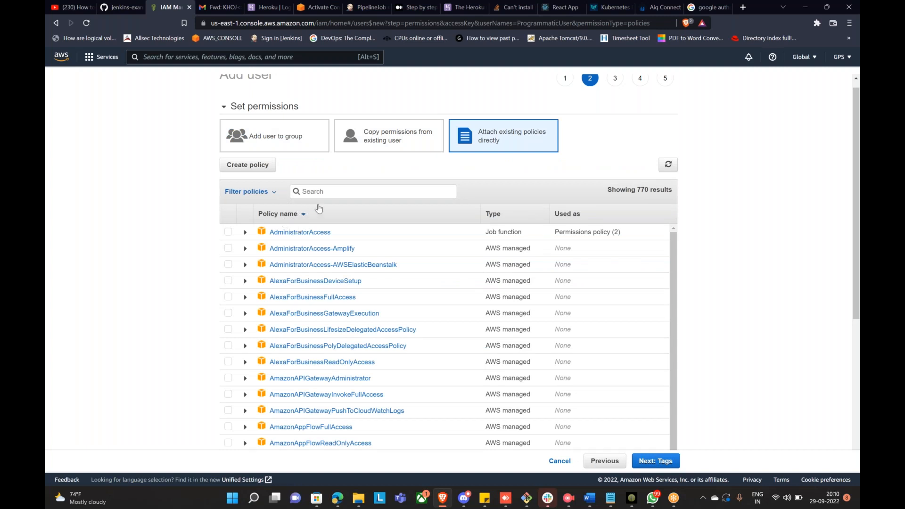
type("s3")
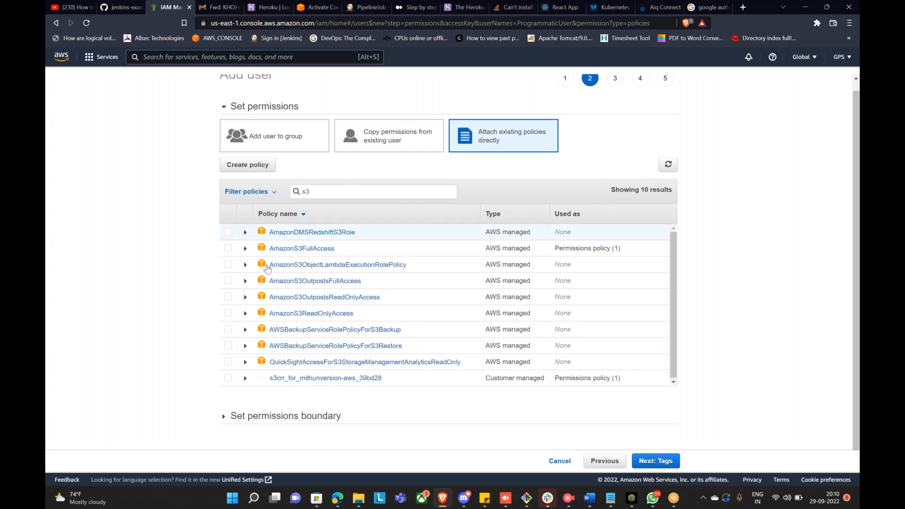
left_click(228, 248)
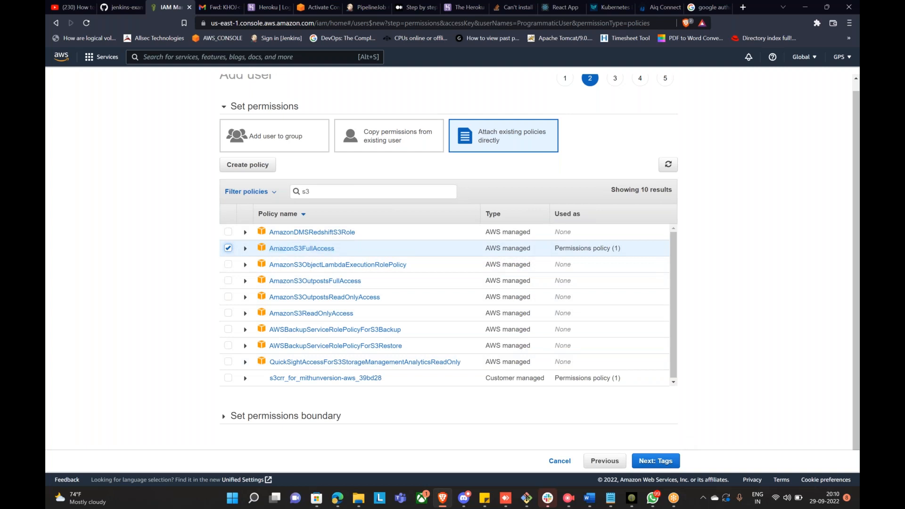
left_click(656, 464)
left_click(658, 463)
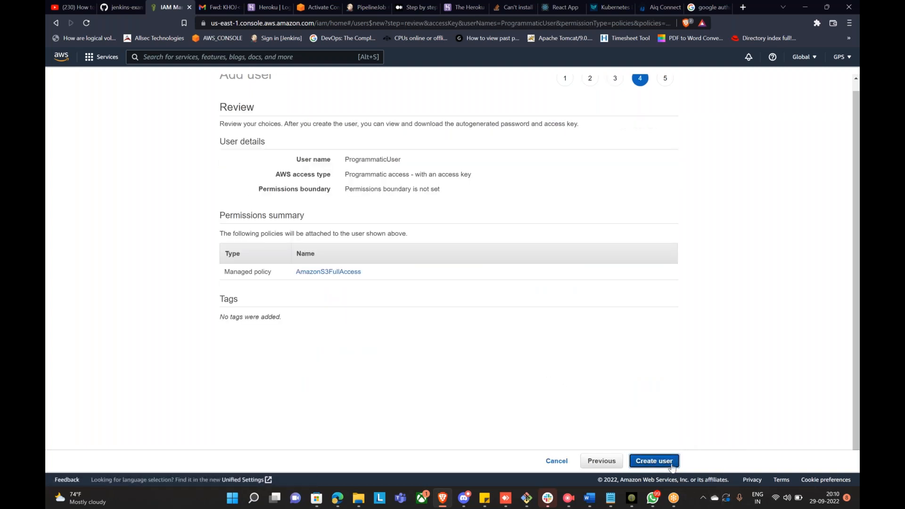
left_click(658, 462)
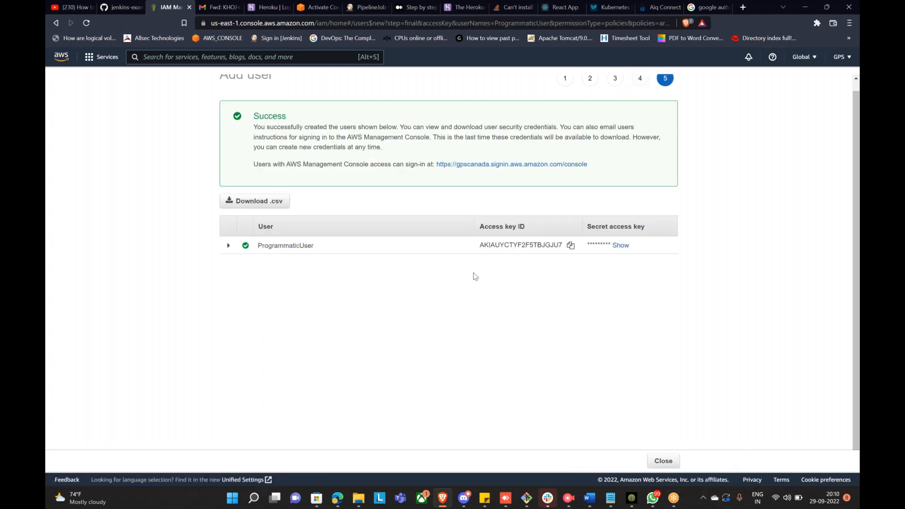
Reveal the secret access key of the newly created ProgrammaticUser
left_click(621, 250)
double_click(622, 250)
left_click(580, 289)
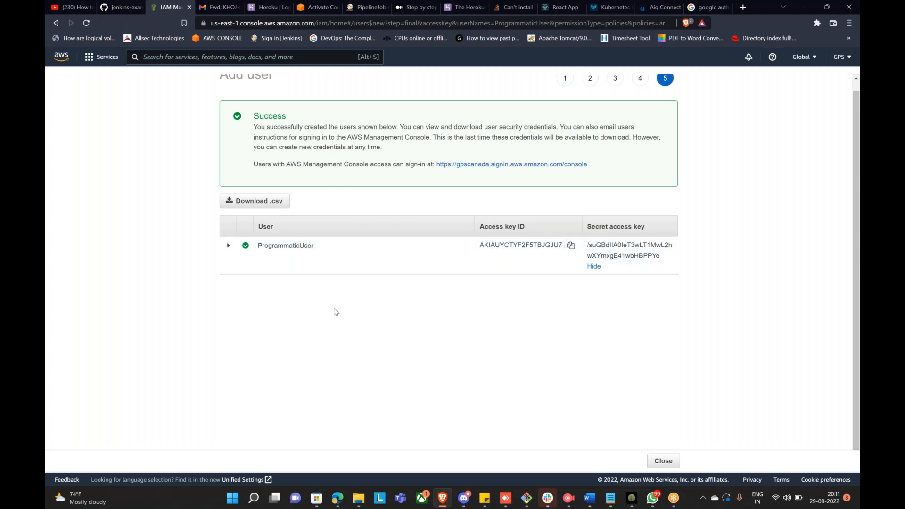
Switch to the Copy of September2022.drawio diagram and examine the SDK/CLI path and the orange service and green bucket icons inside the APP box
left_click(337, 498)
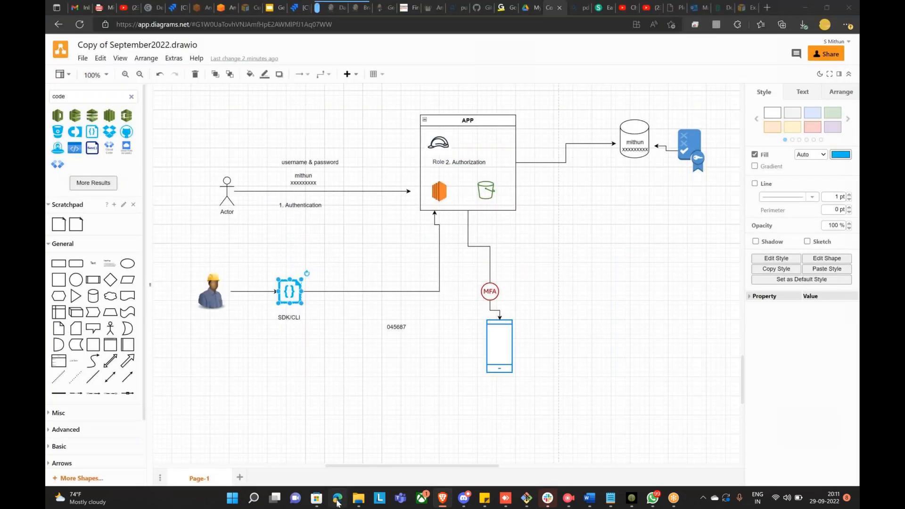
left_click(303, 308)
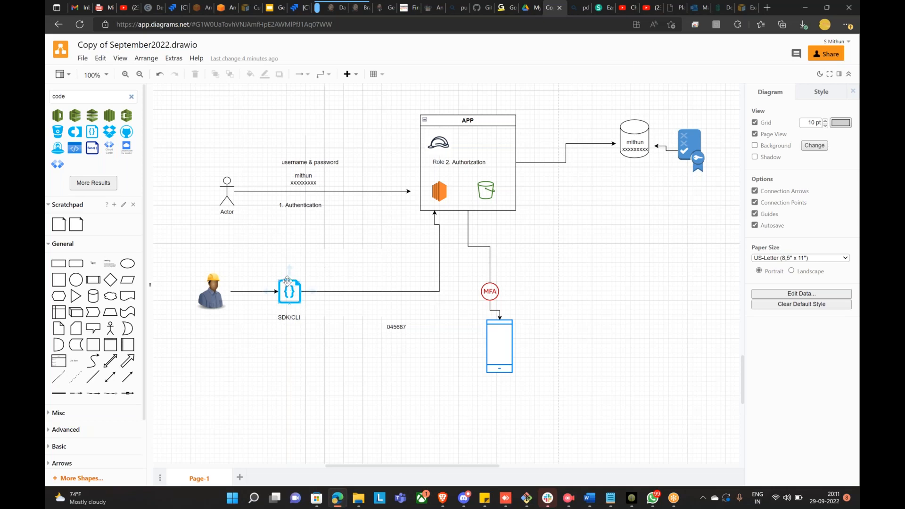
left_click(445, 189)
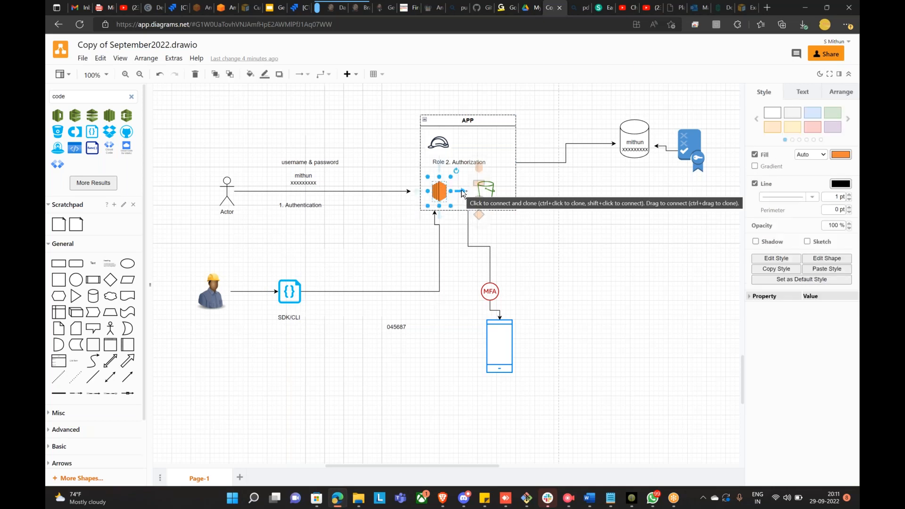
left_click(448, 191)
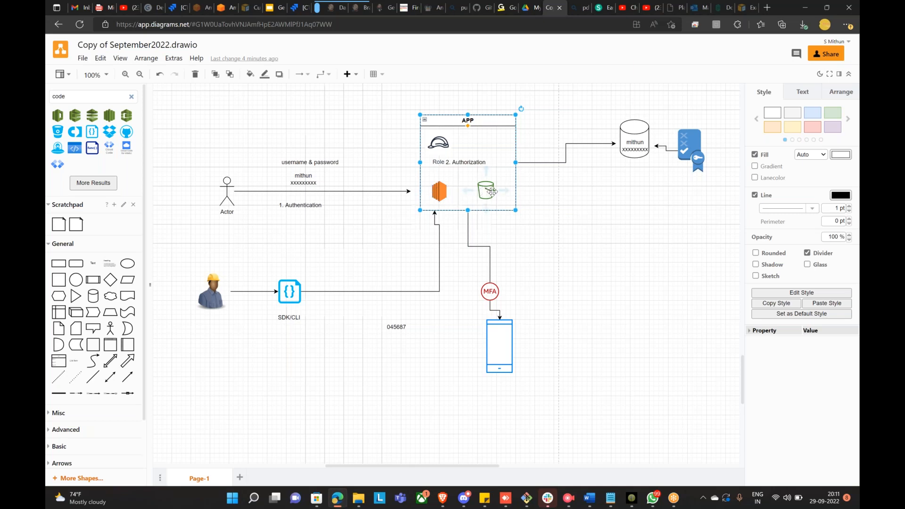
left_click(443, 192)
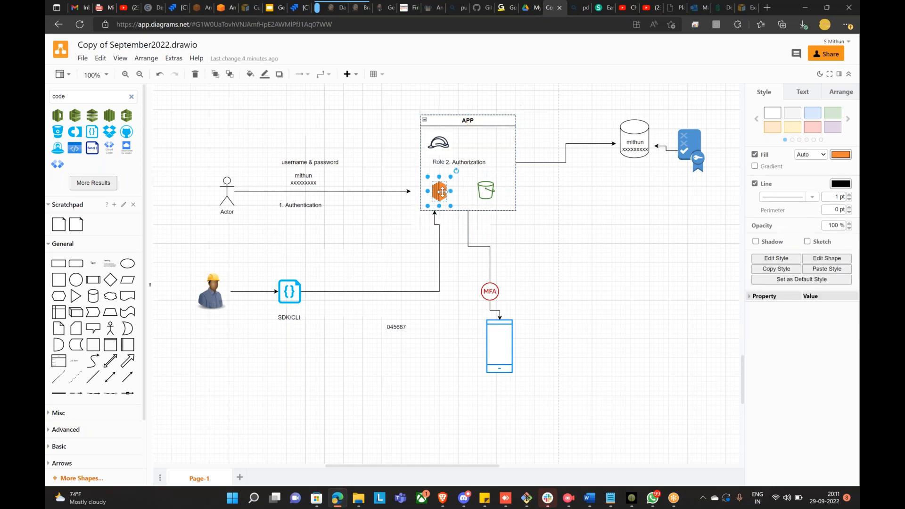
left_click(484, 189)
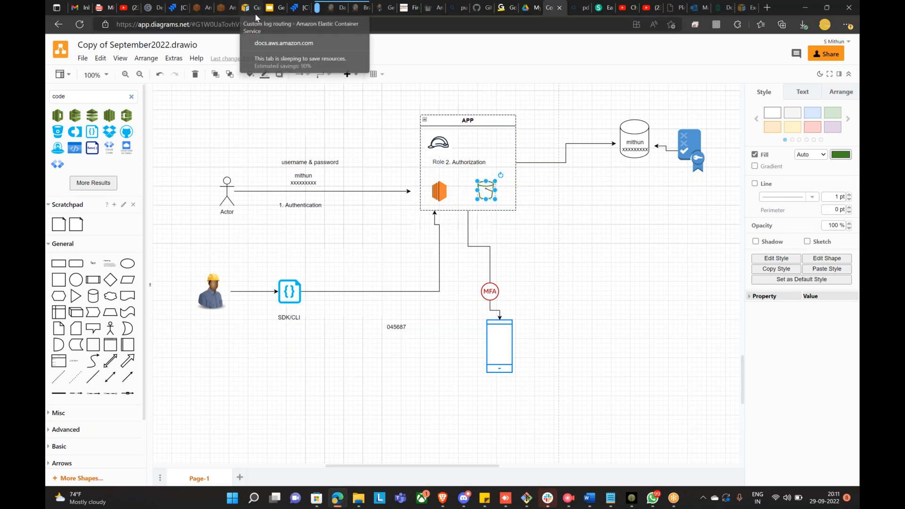
left_click(587, 223)
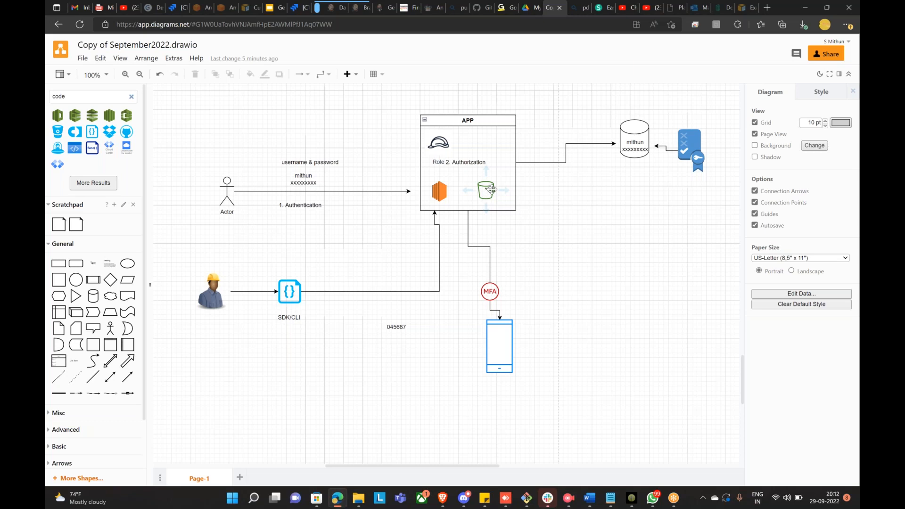
left_click(441, 191)
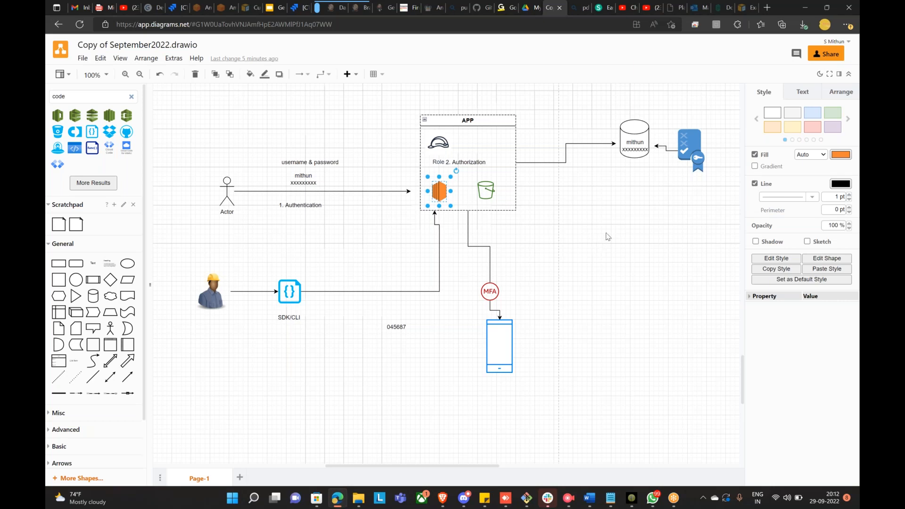
left_click(640, 249)
left_click(438, 186)
left_click(463, 189)
left_click(486, 188)
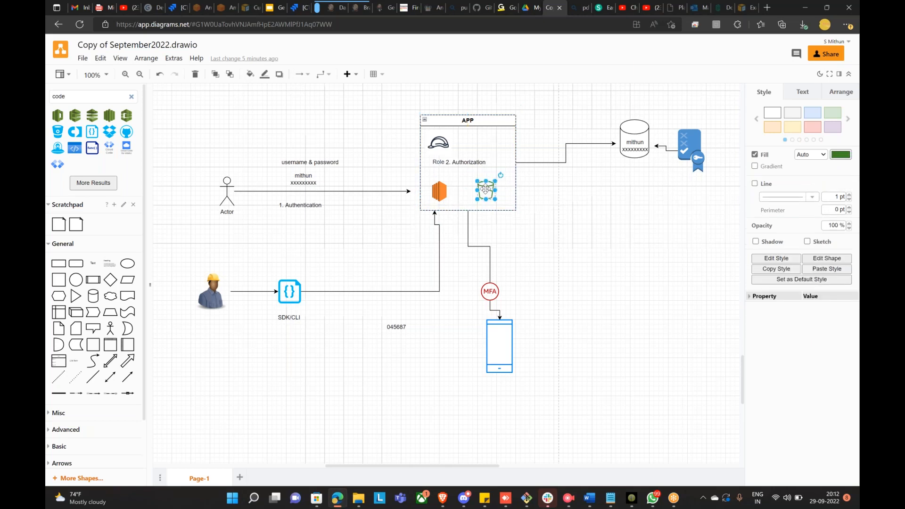
left_click(558, 213)
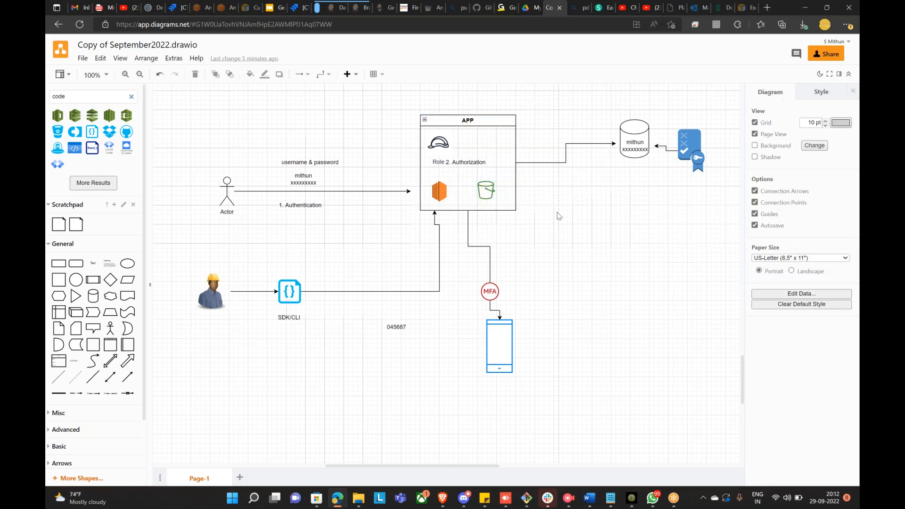
left_click(437, 187)
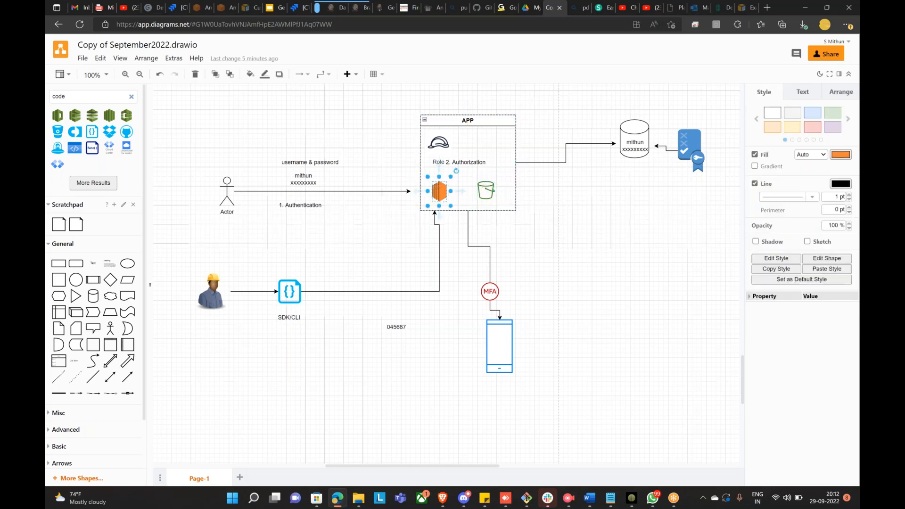
left_click(442, 190)
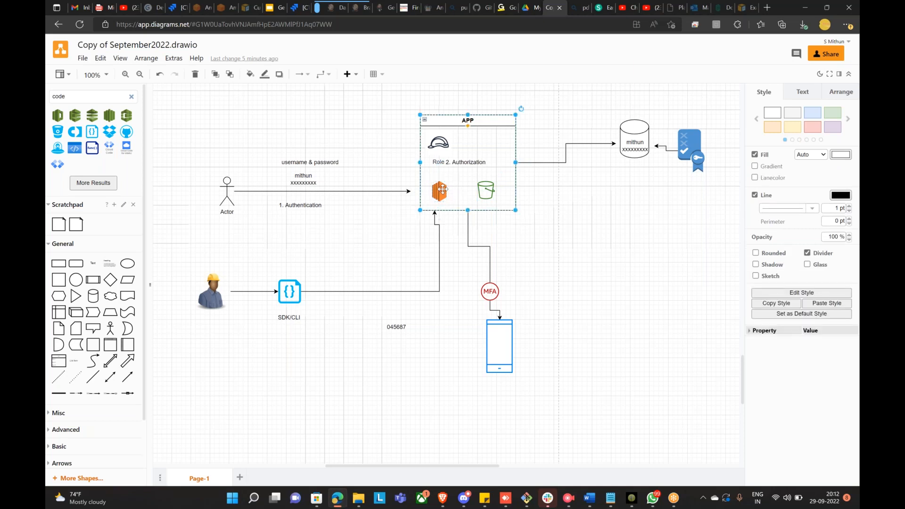
left_click(441, 188)
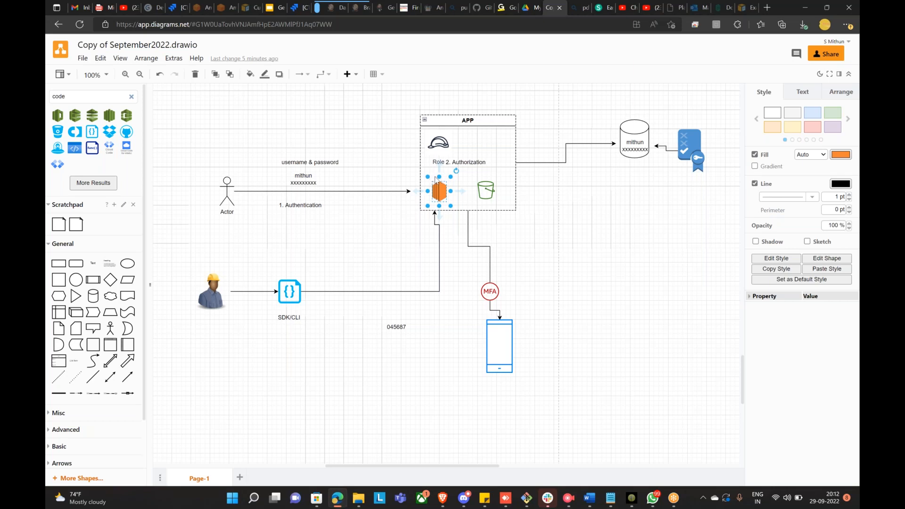
left_click(587, 241)
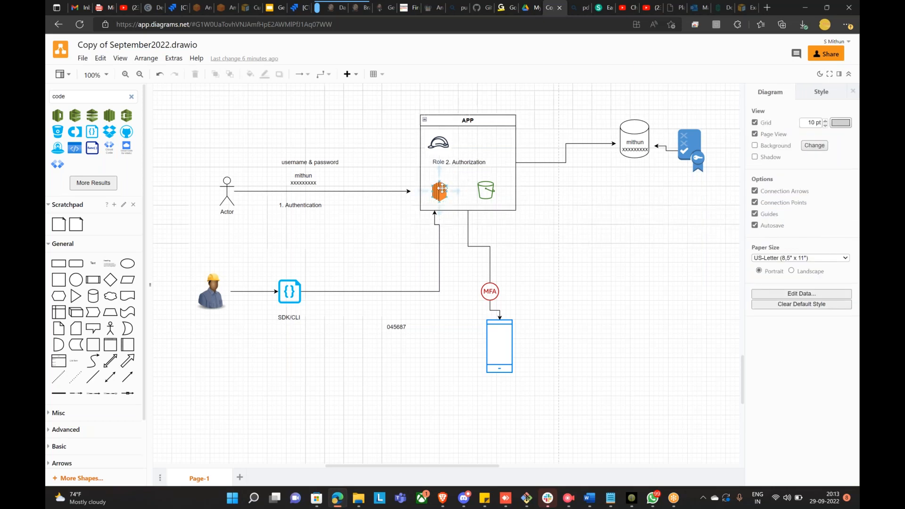
left_click(487, 192)
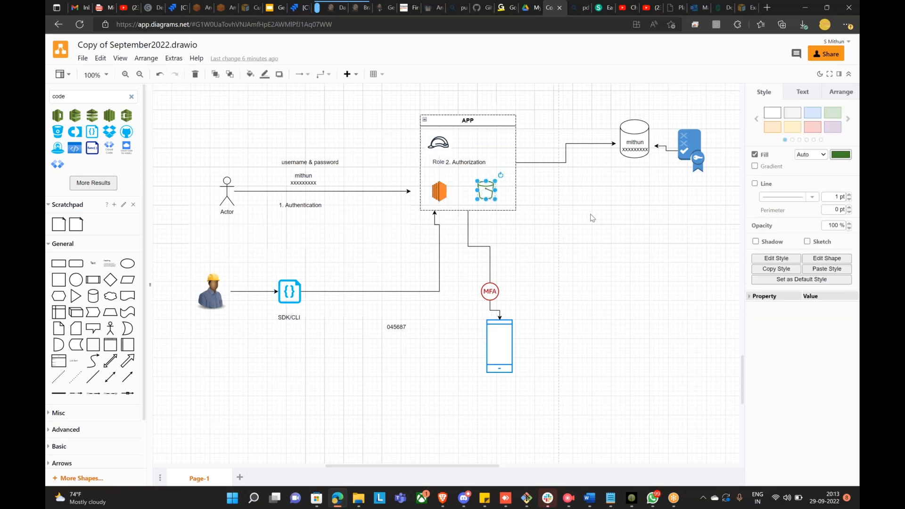
left_click(609, 225)
left_click(487, 190)
left_click(575, 216)
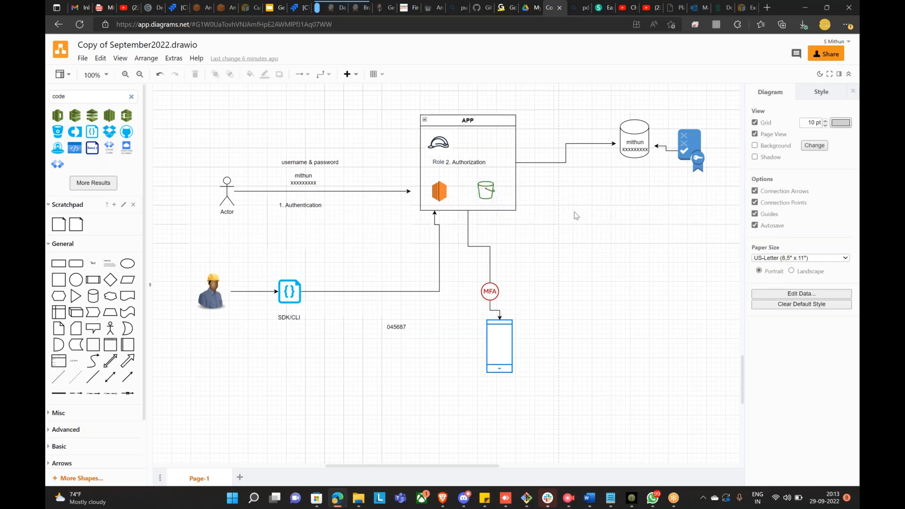
left_click(488, 190)
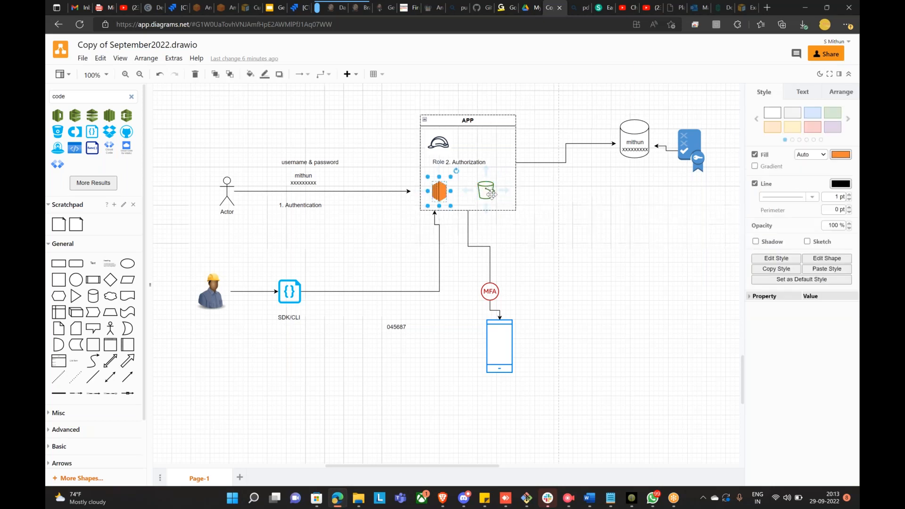
left_click(439, 191)
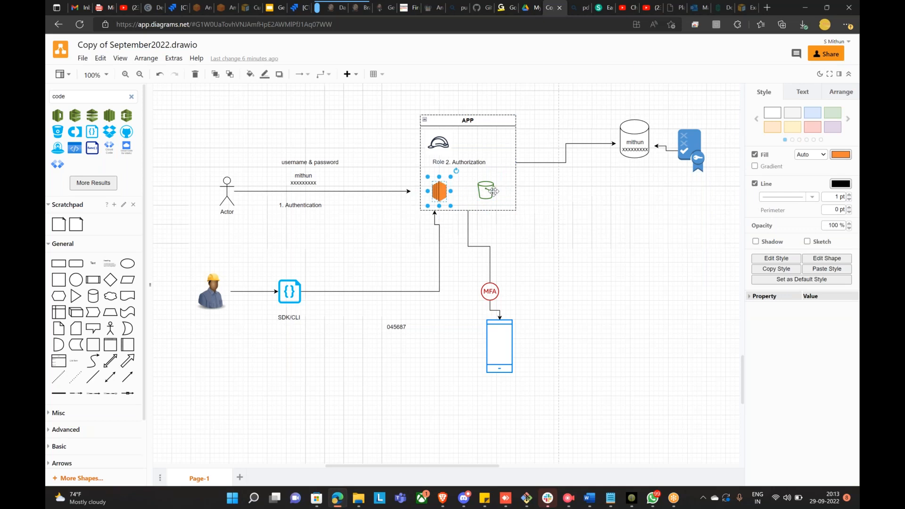
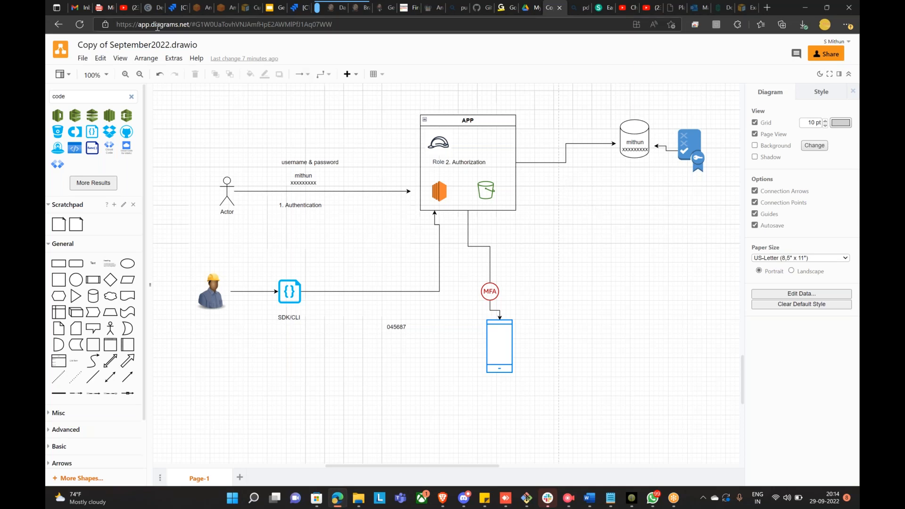
left_click(440, 188)
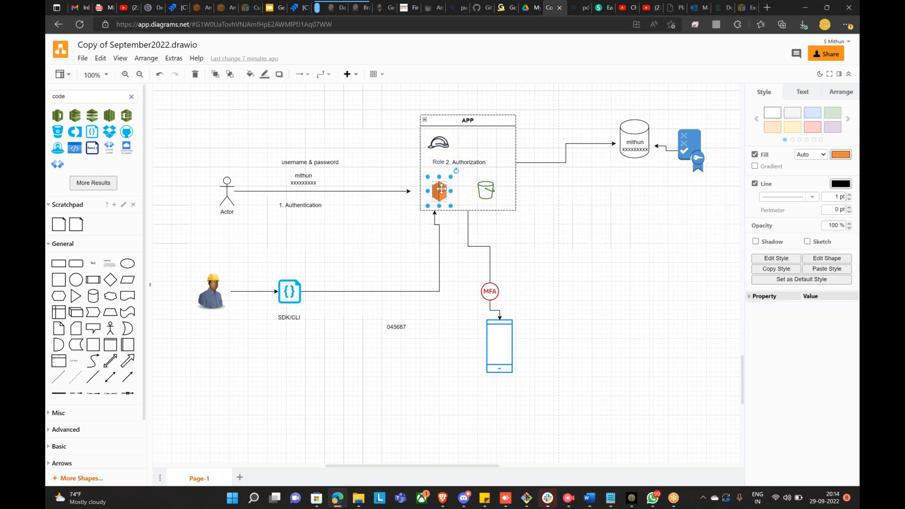
left_click(485, 189)
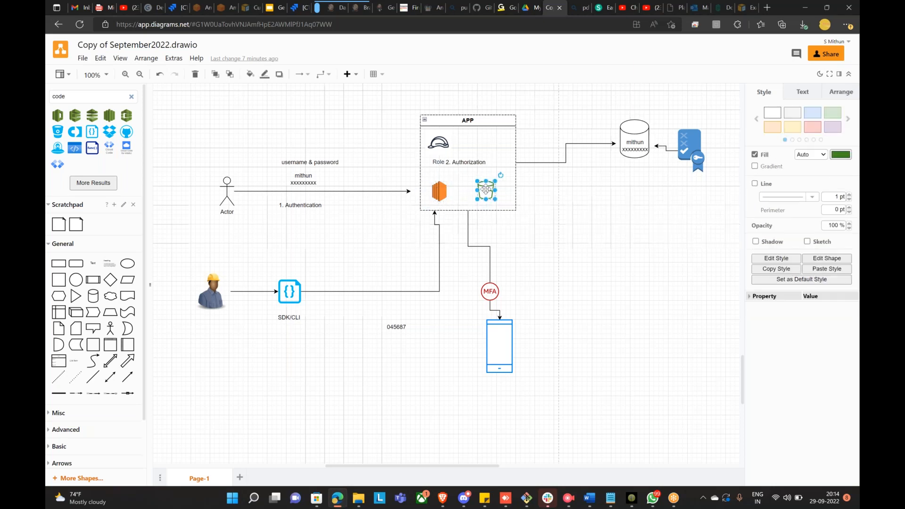
Switch back to the AWS console, duplicate the IAM page, and open the EC2 service in the duplicate by searching for ec2
left_click(443, 497)
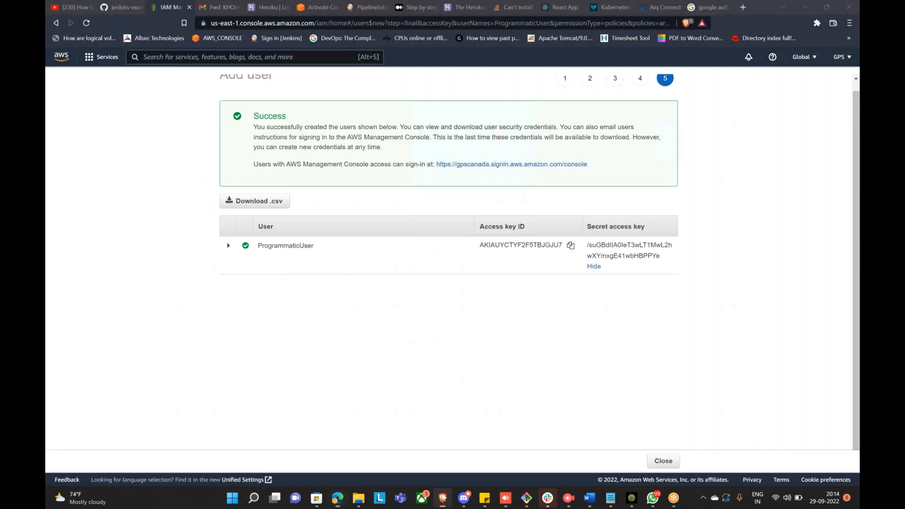
right_click(158, 11)
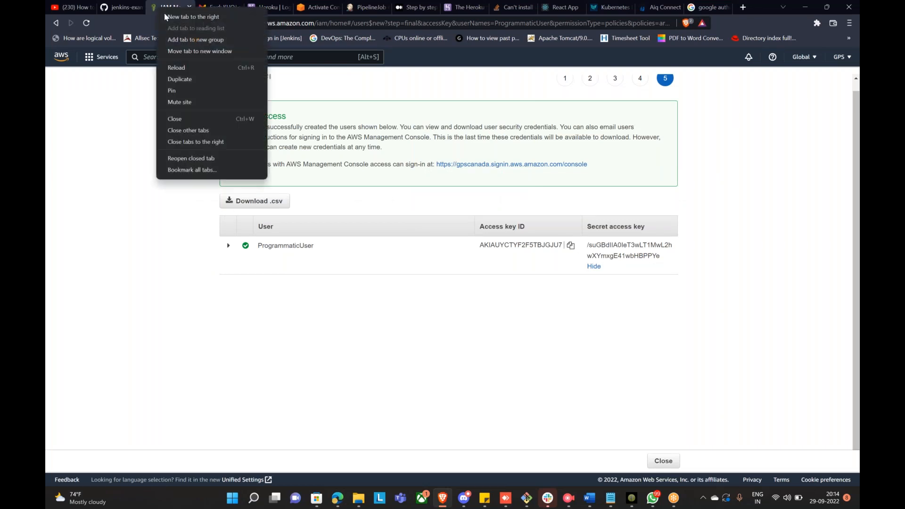
left_click(208, 88)
left_click(163, 7)
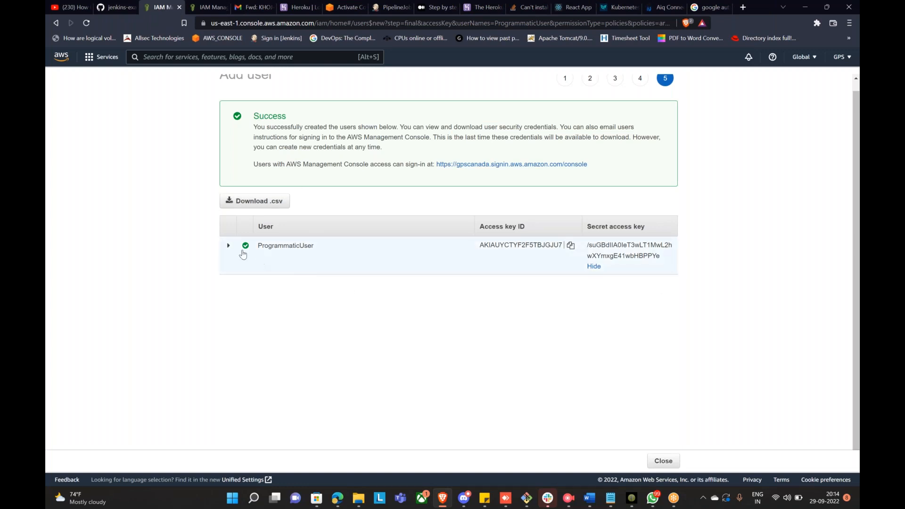
left_click(198, 7)
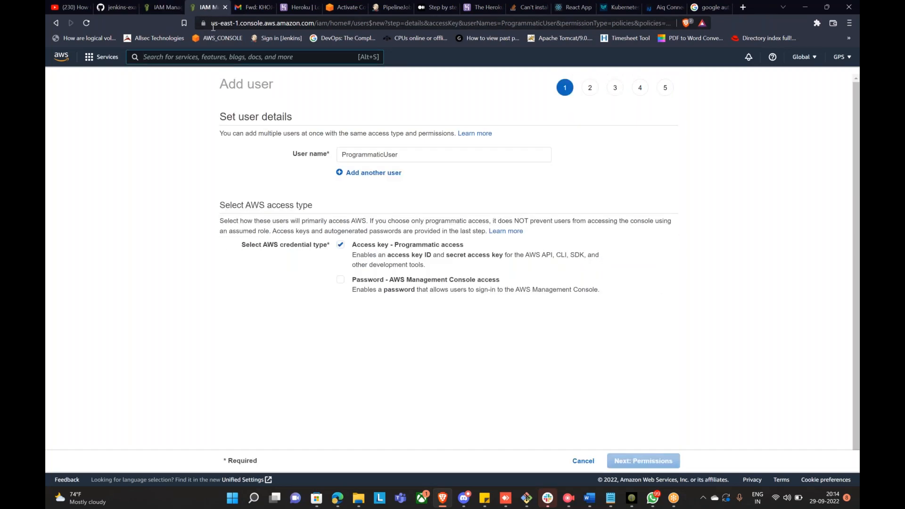
left_click(189, 57)
type("ec2")
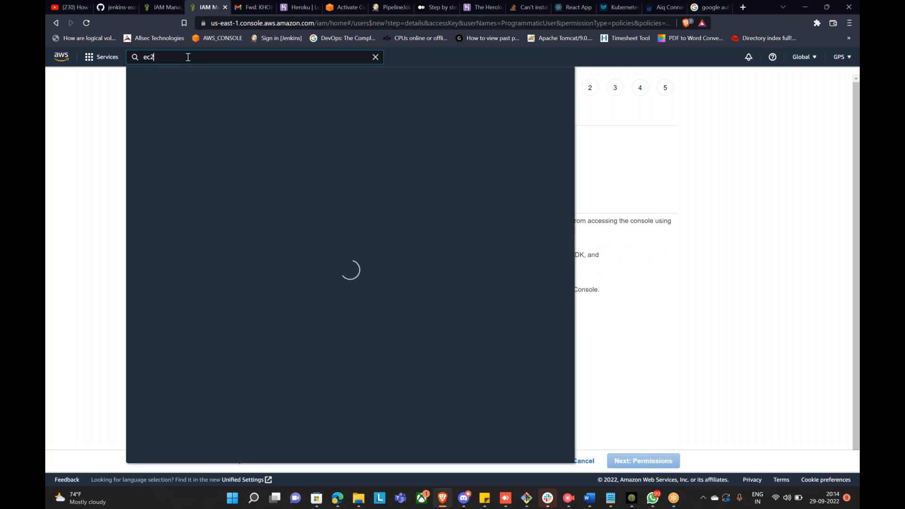
left_click(280, 131)
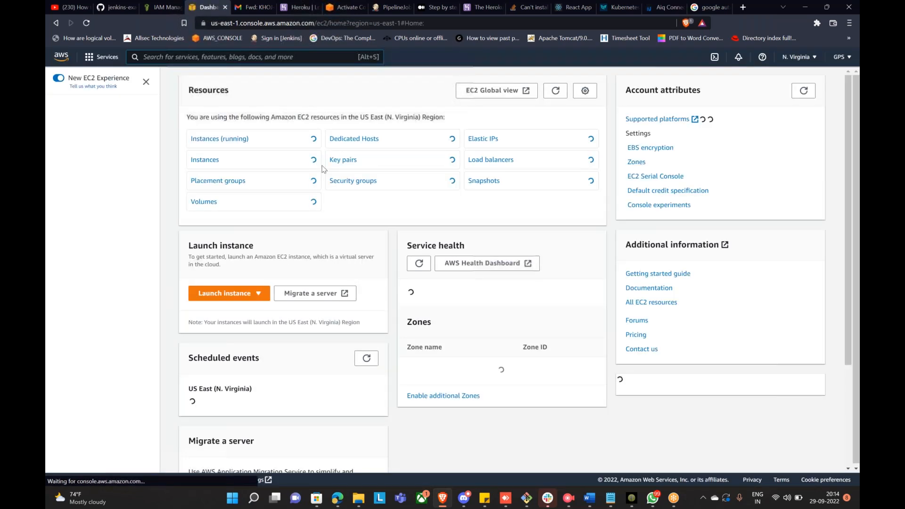
Change the EC2 region to Canada (Central) and open the list of instances
left_click(837, 57)
left_click(798, 57)
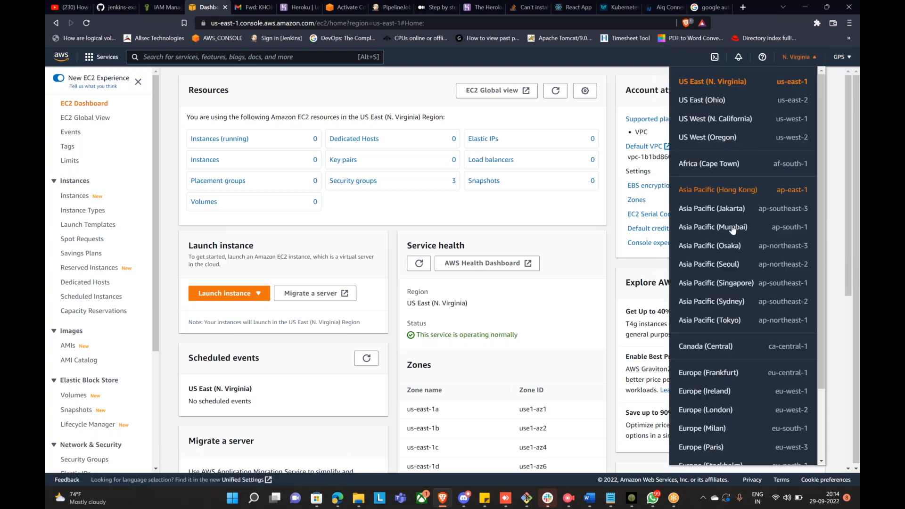
left_click(720, 349)
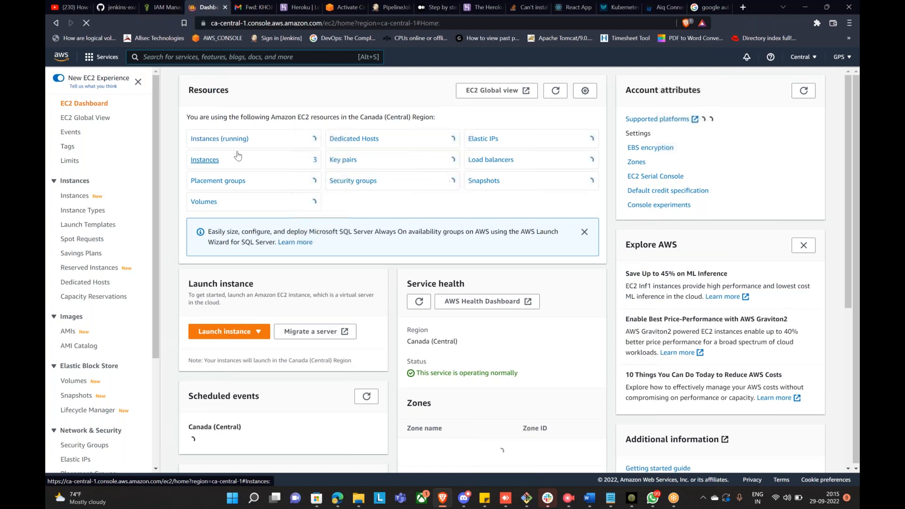
left_click(209, 163)
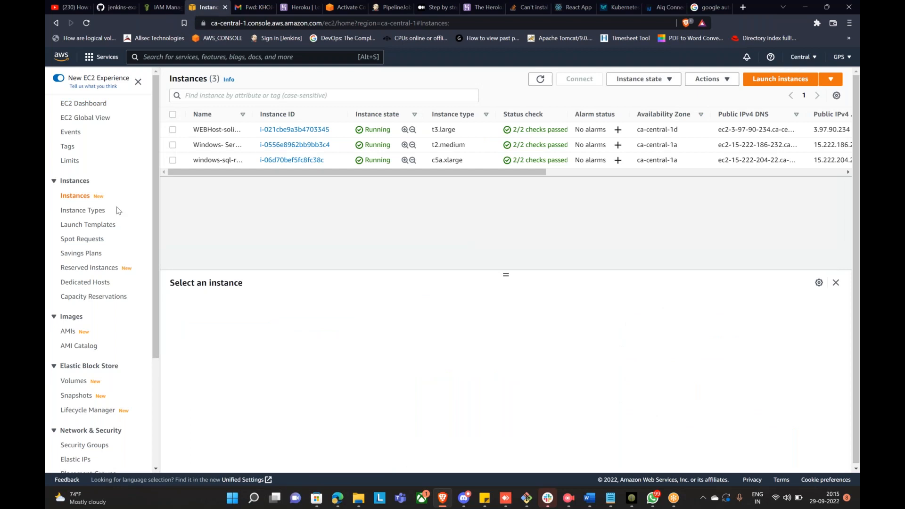
Open the list of Elastic Block Store volumes and examine their sizes, availability zones and volume states
scroll(117, 213, "down", 1)
left_click(77, 333)
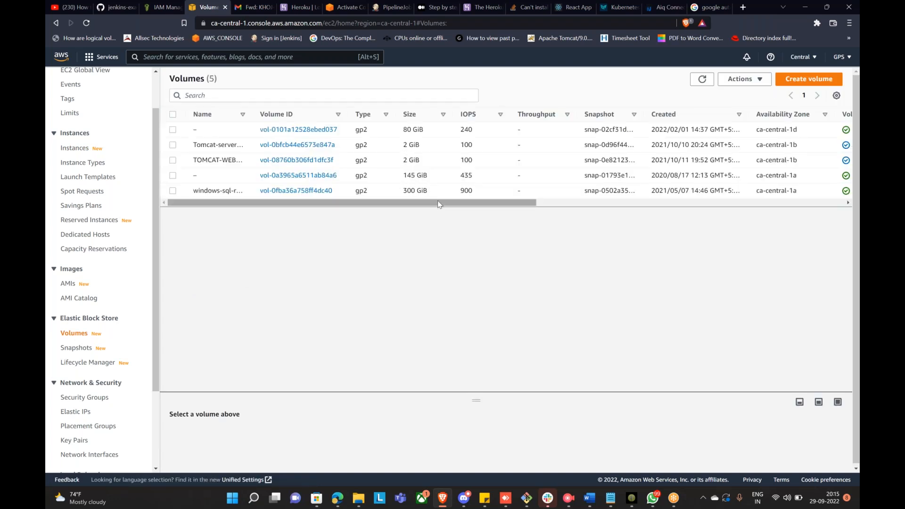
scroll(559, 215, "right", 5)
scroll(509, 213, "left", 4)
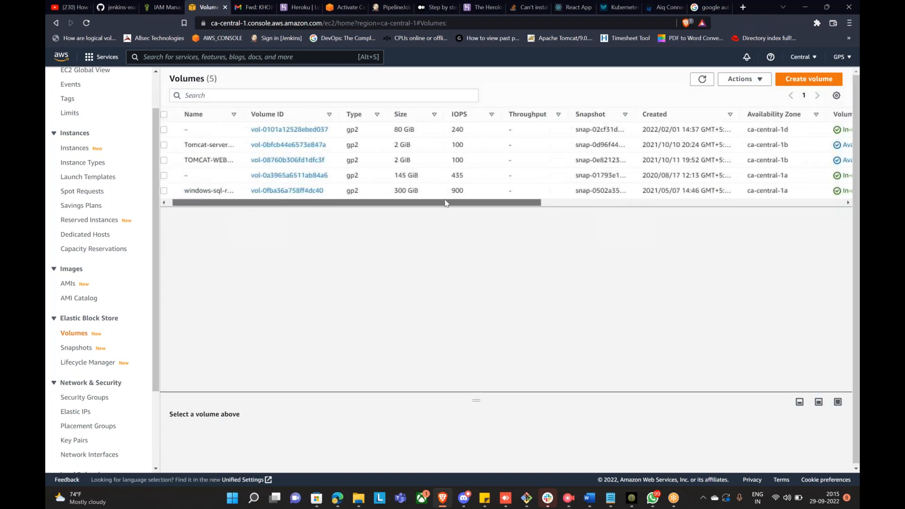
scroll(460, 208, "left", 2)
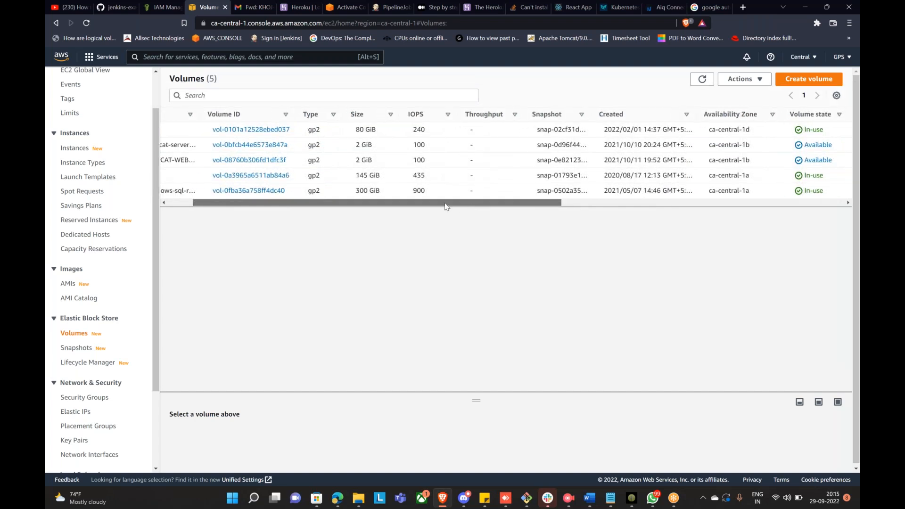
Delete the two available 2 GiB Tomcat volumes, confirming the deletion with the word delete
left_click(172, 144)
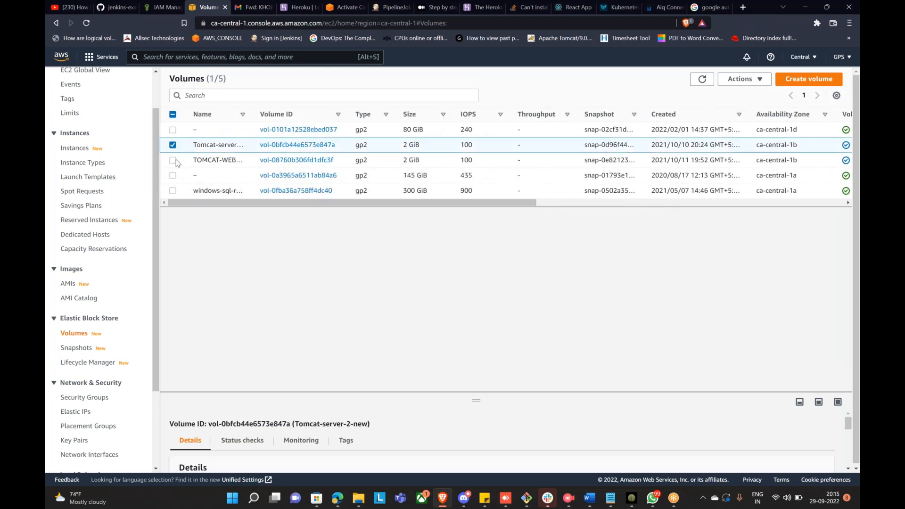
left_click(173, 160)
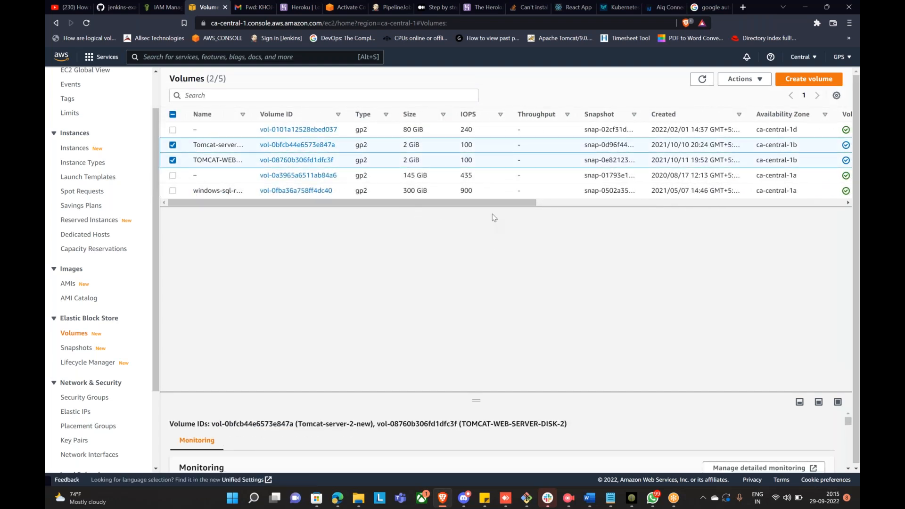
scroll(566, 223, "right", 4)
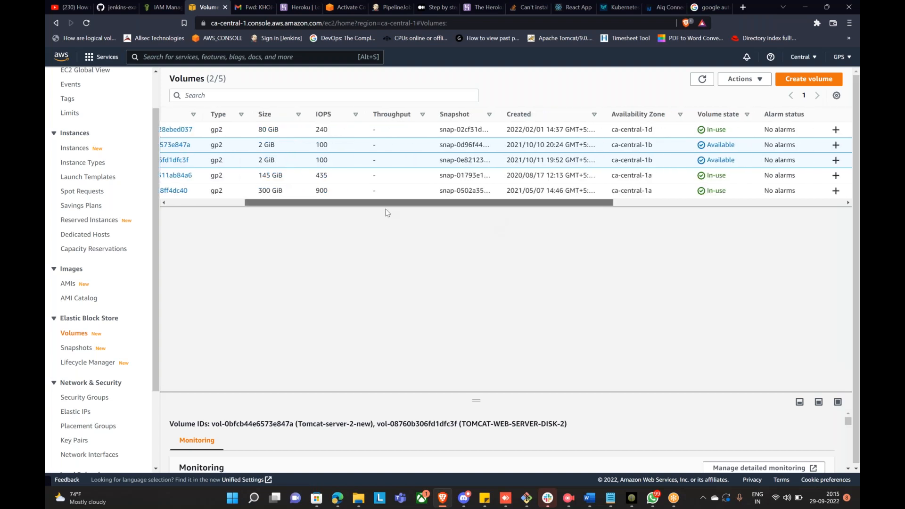
scroll(567, 225, "left", 4)
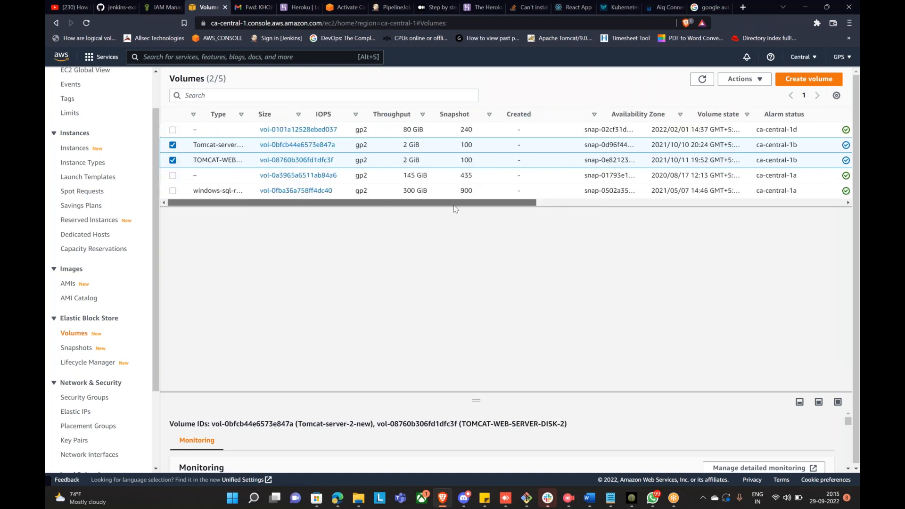
left_click(738, 84)
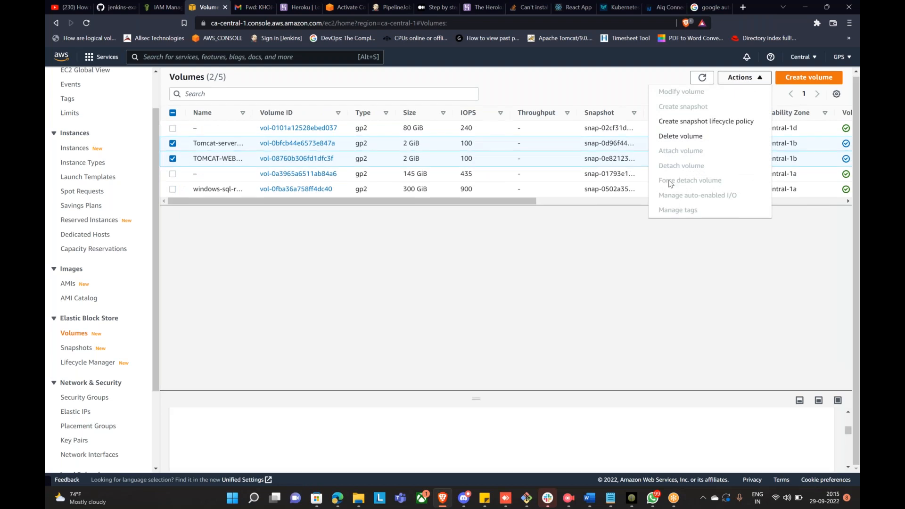
left_click(679, 136)
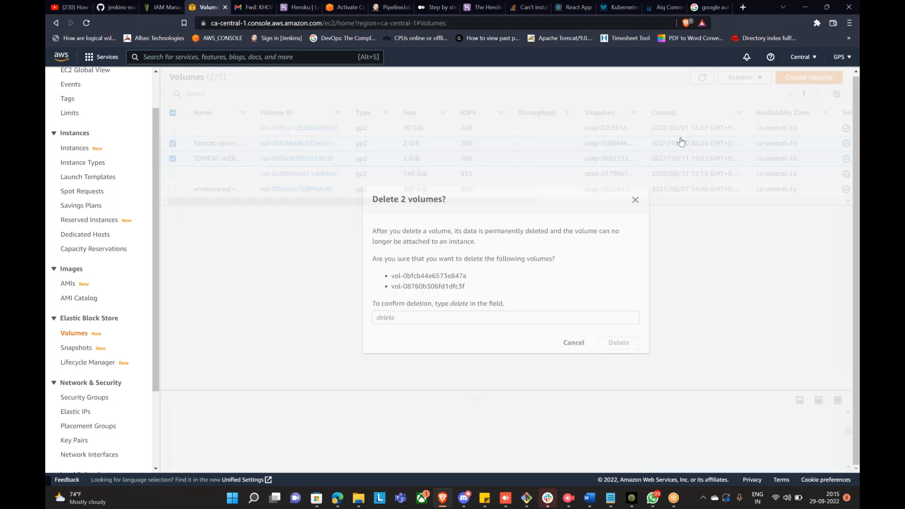
left_click(446, 318)
type("de")
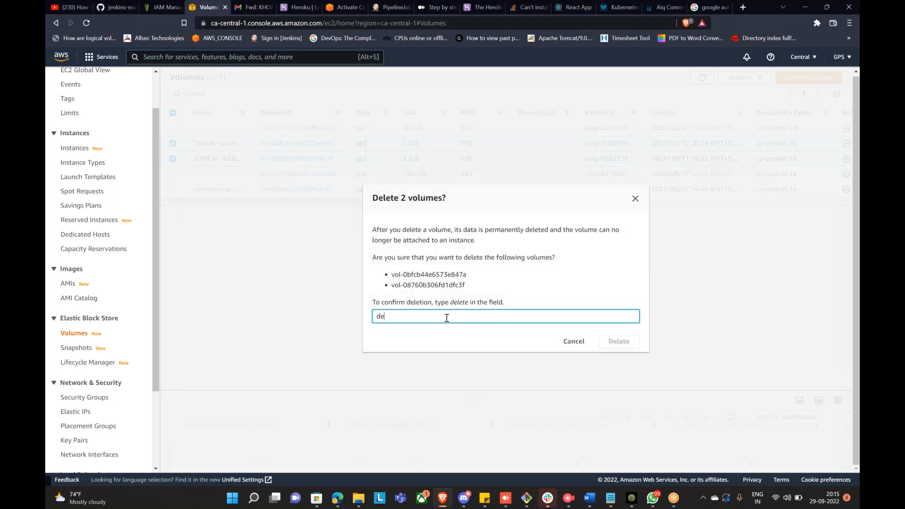
type("lete")
left_click(619, 341)
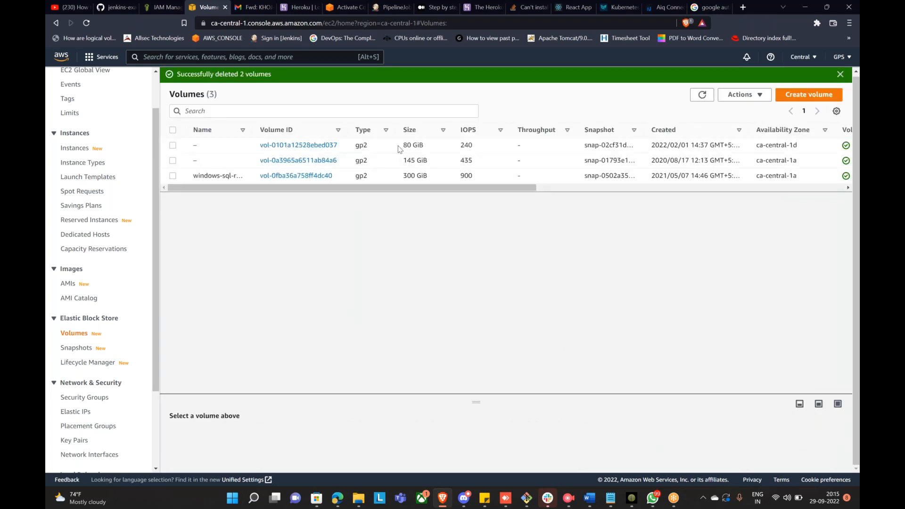
Highlight the size of the first volume in the list, and return to the list of EC2 instances
left_click_drag(403, 146, 428, 151)
left_click(442, 148)
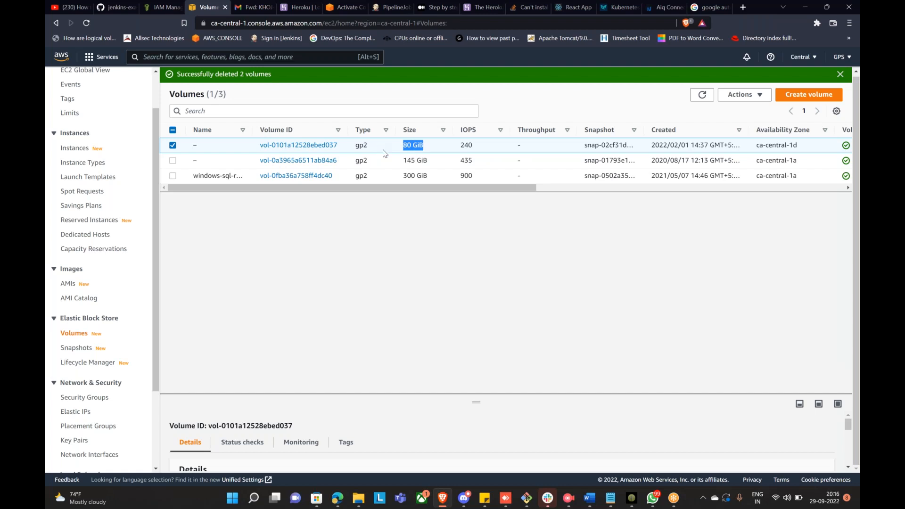
scroll(83, 185, "up", 1)
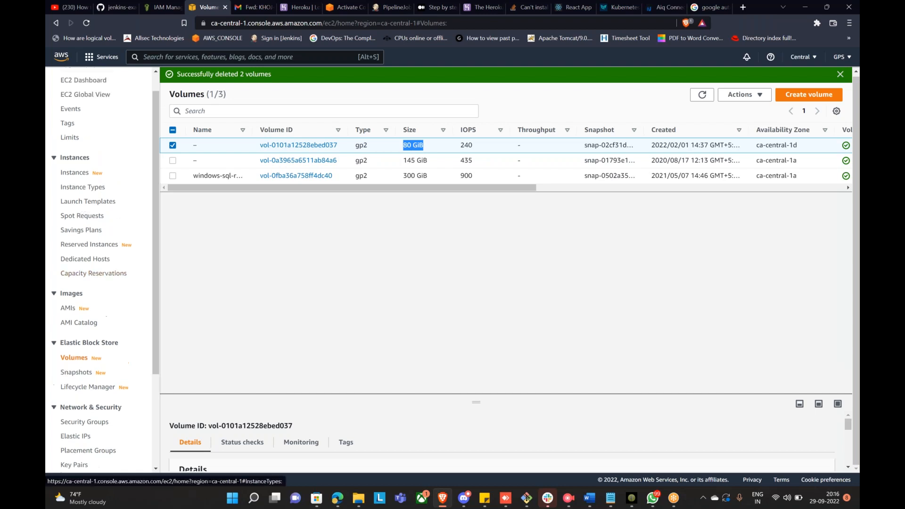
left_click(77, 196)
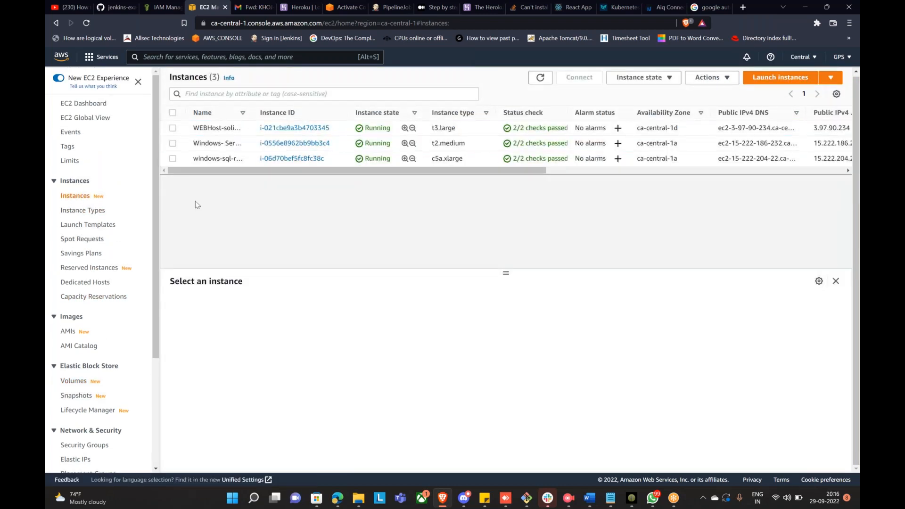
Start launching a new EC2 instance and name it Demo-Programmatic-Access
left_click(778, 85)
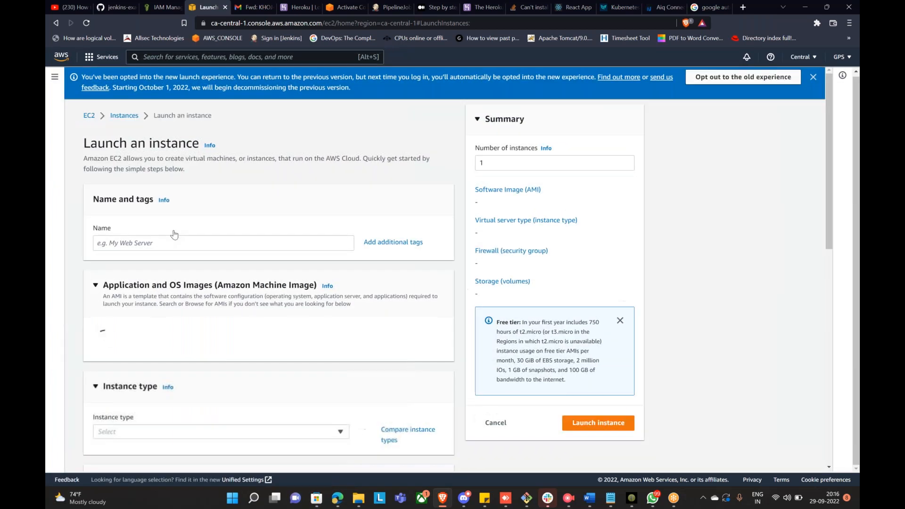
left_click(208, 244)
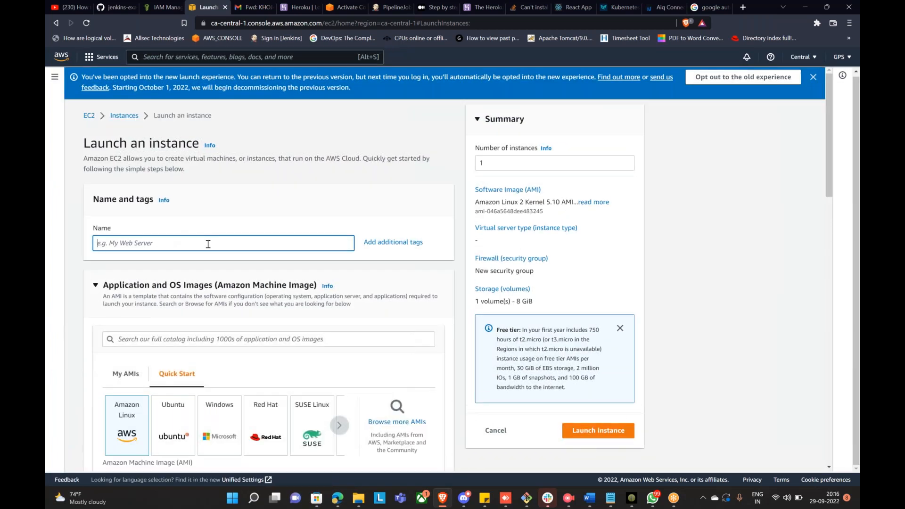
type("D")
type("emo-Programmatic-Access")
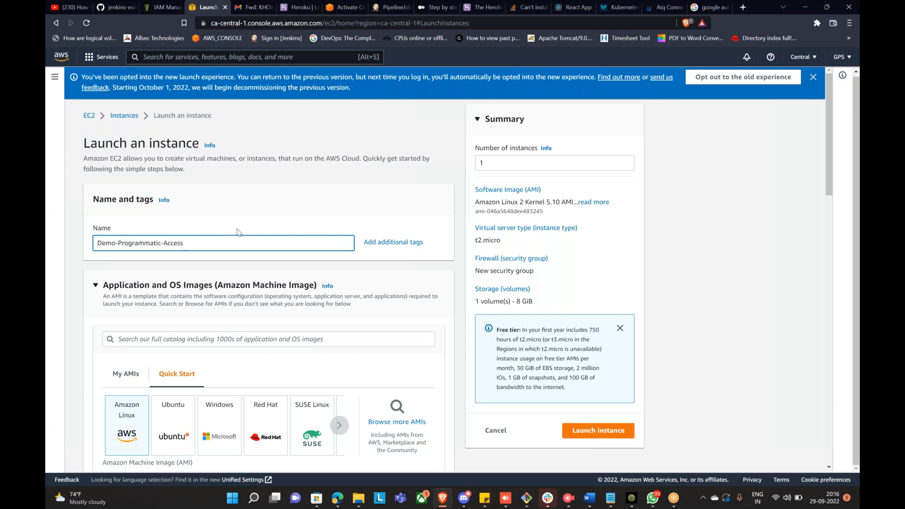
Review the image, instance type and existing key pair choices for the new instance without selecting a key pair
scroll(316, 198, "down", 5)
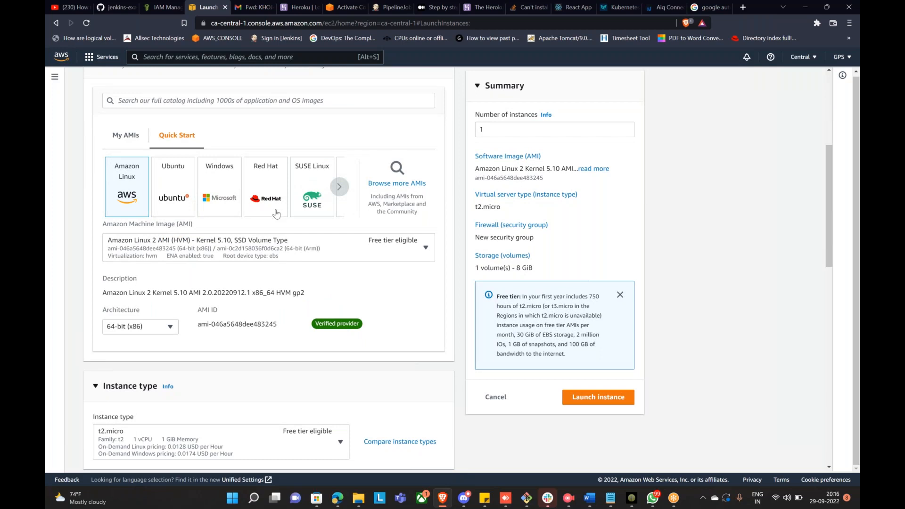
scroll(356, 263, "down", 2)
scroll(353, 259, "down", 2)
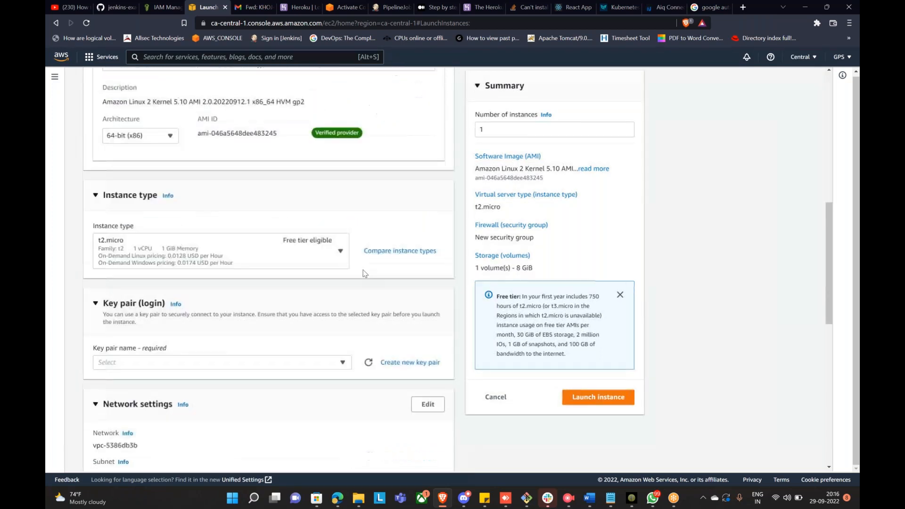
left_click(343, 363)
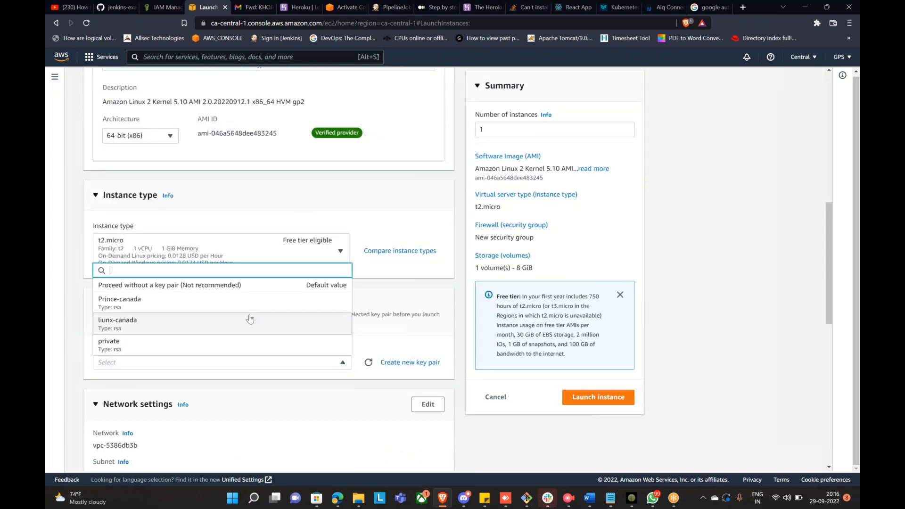
scroll(248, 317, "down", 1)
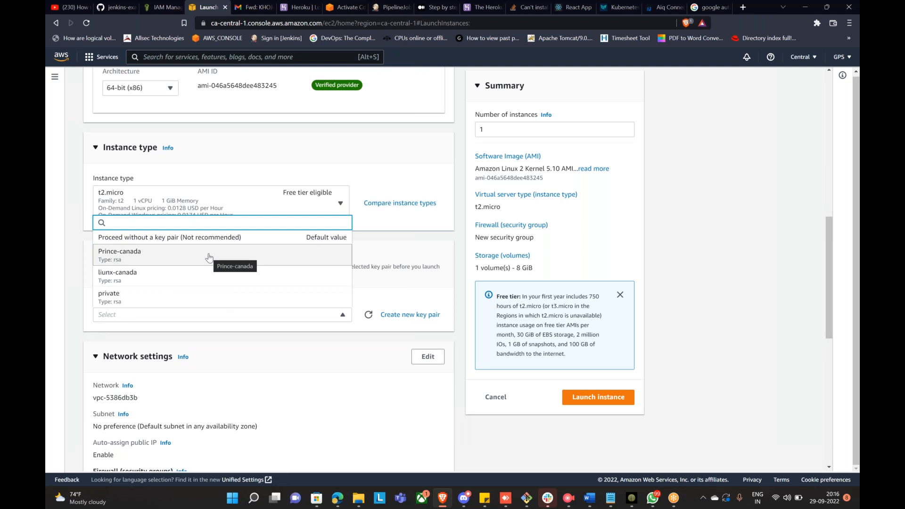
left_click(387, 226)
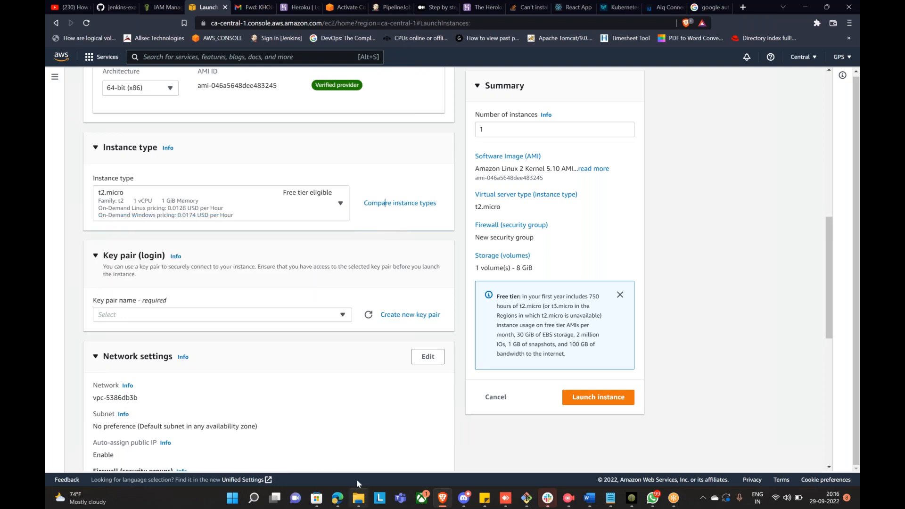
left_click(297, 315)
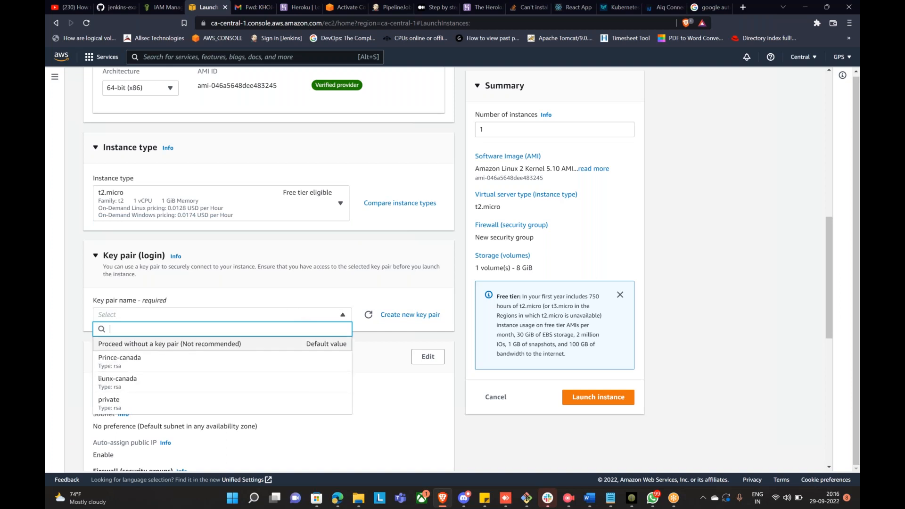
left_click(222, 313)
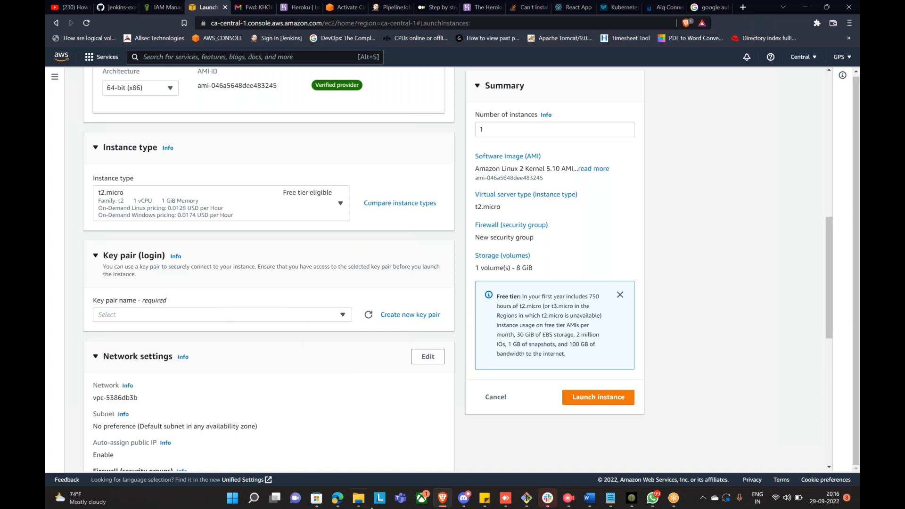
Switch to File Explorer and search the Downloads folder for canada
left_click(359, 498)
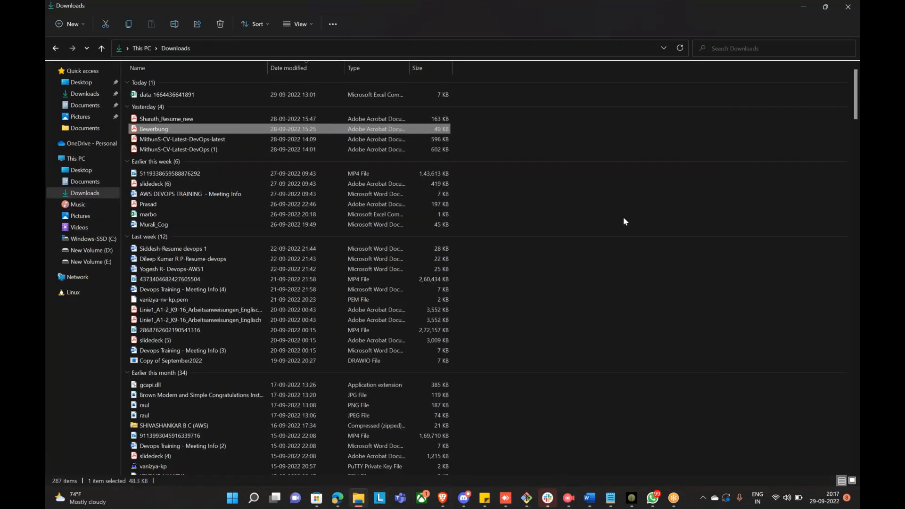
left_click(724, 49)
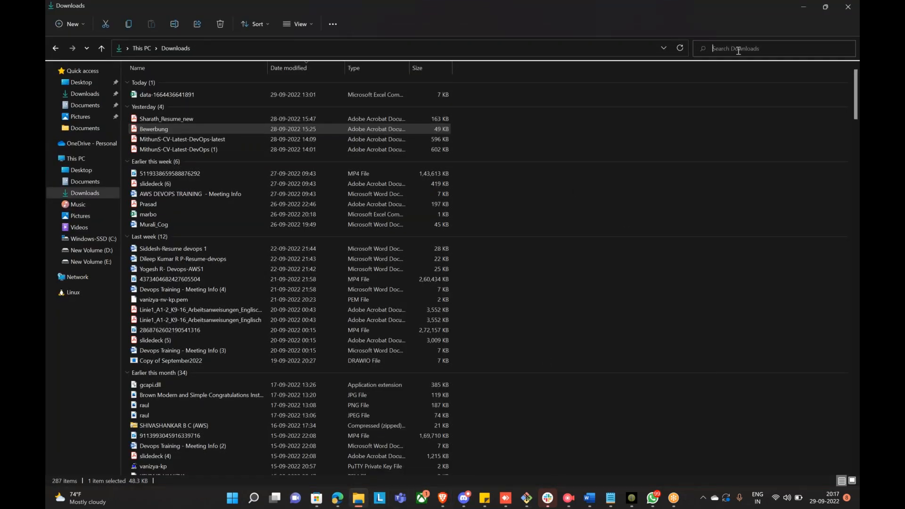
type("canda")
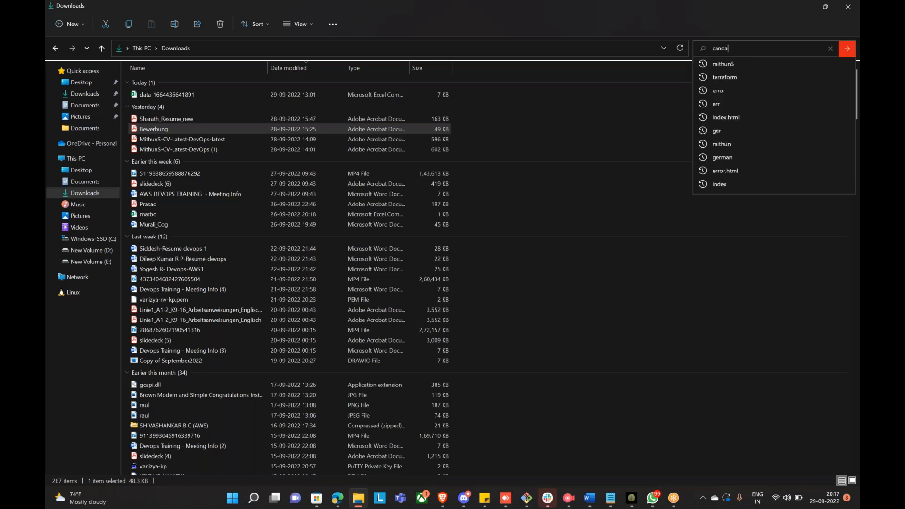
key("BackSpace")
key("BackSpace")
type("ada")
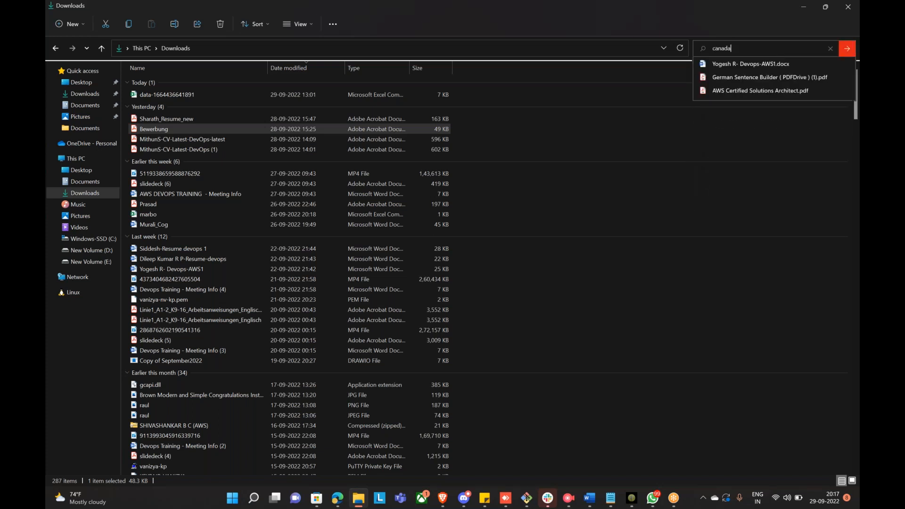
key("Return")
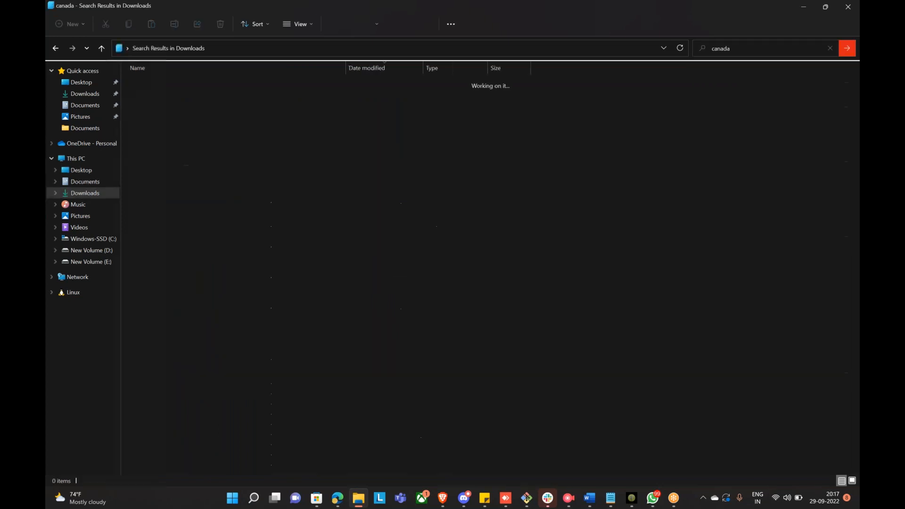
Return to the full Downloads folder and look for key files matching Prince
left_click(85, 94)
left_click(734, 49)
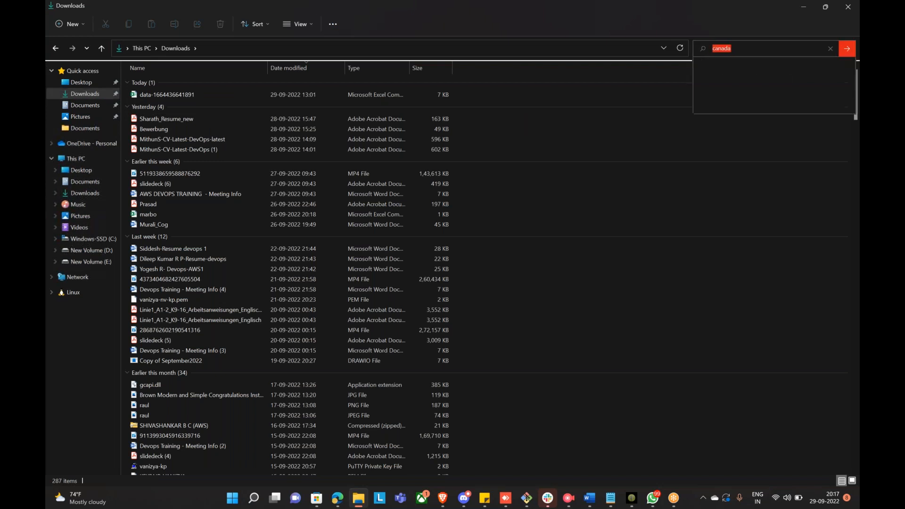
type("Prince")
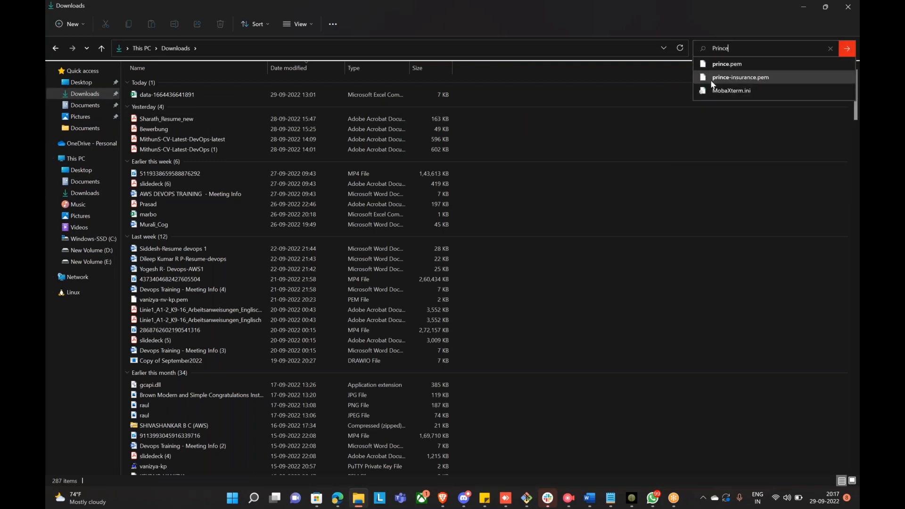
Return to the AWS instance launch page in the Brave browser and recheck the existing key pairs without selecting one
left_click(338, 498)
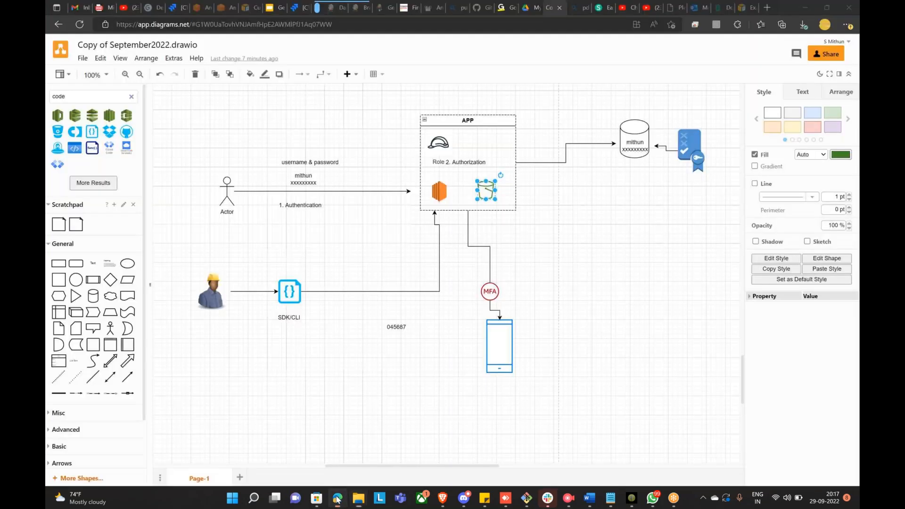
left_click(442, 498)
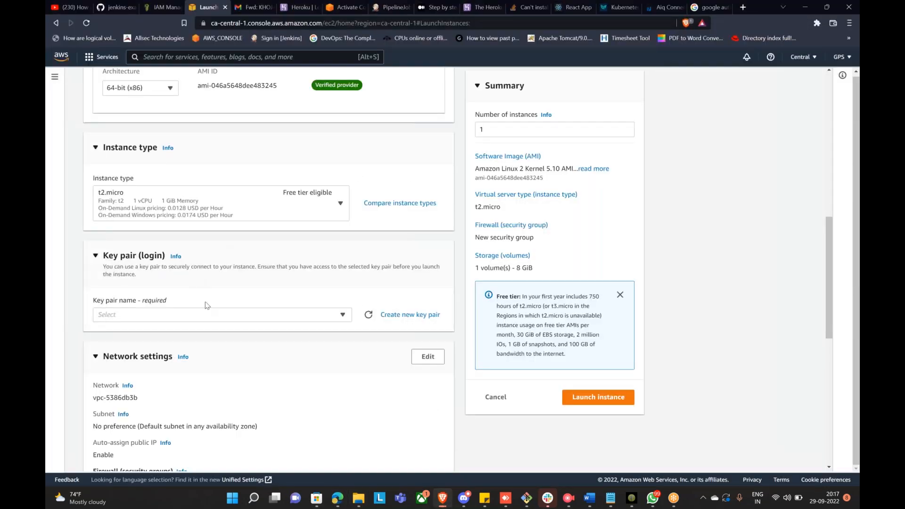
left_click(229, 315)
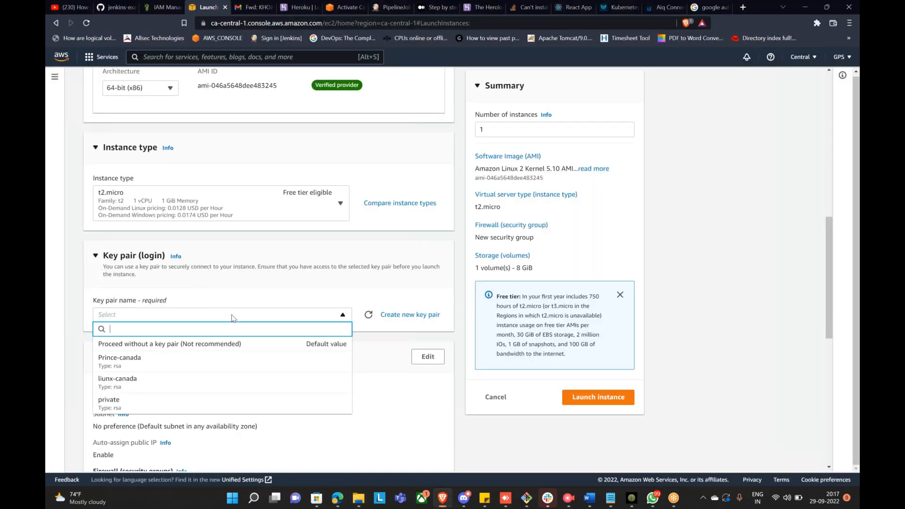
scroll(210, 366, "down", 1)
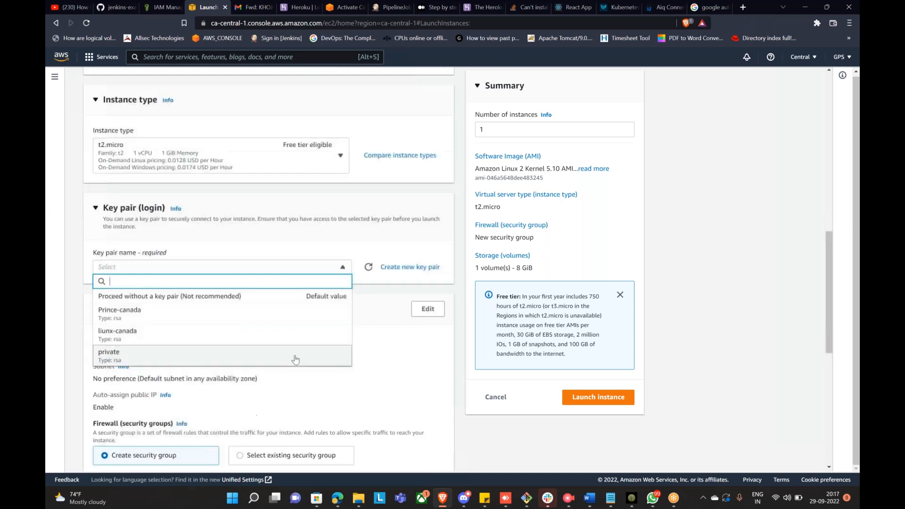
left_click(376, 284)
Create a new RSA key pair named gpscanada-admin in .pem format for the instance
left_click(410, 266)
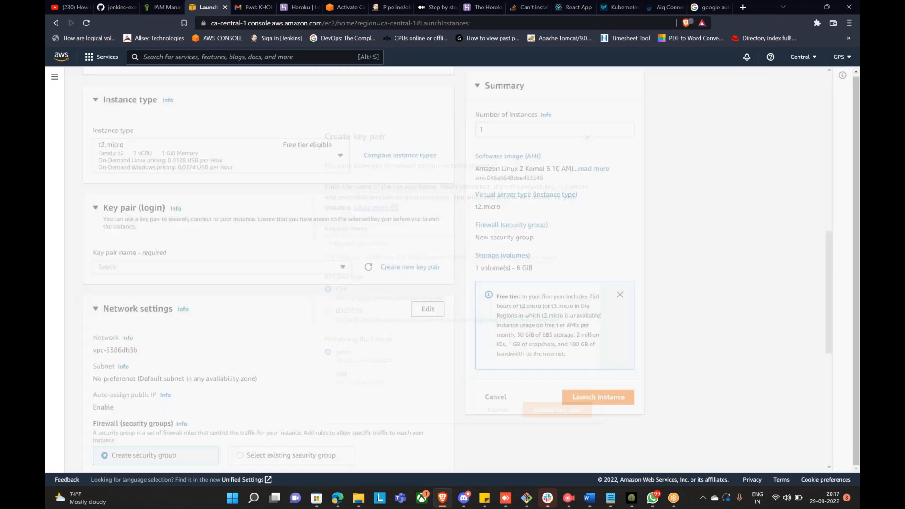
left_click(387, 239)
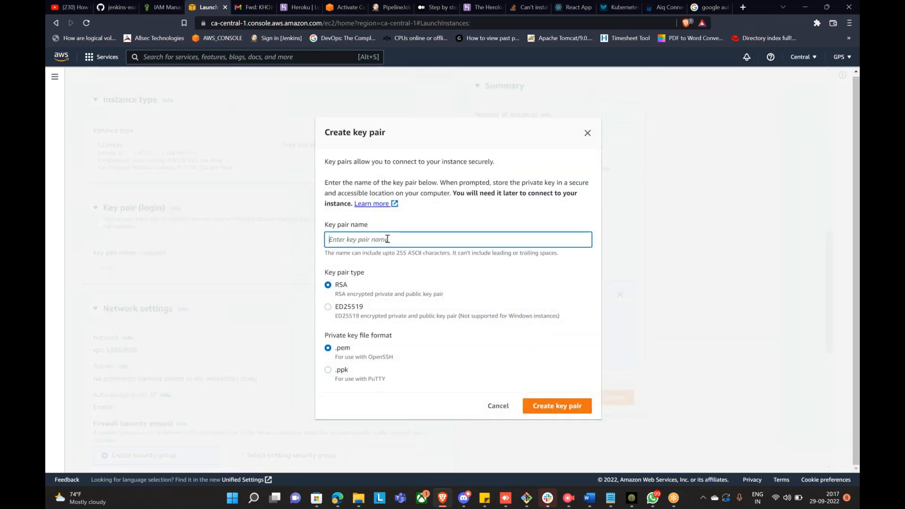
type("gps")
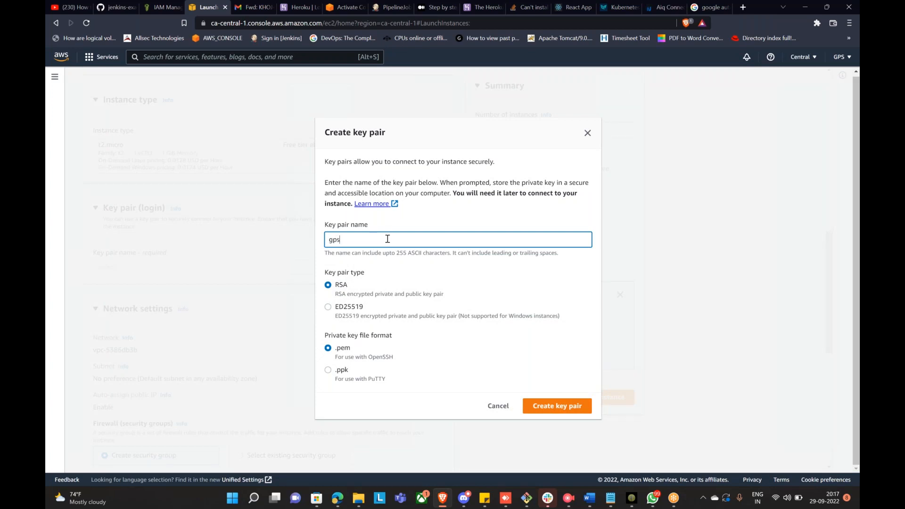
type("canada-admin")
left_click(550, 409)
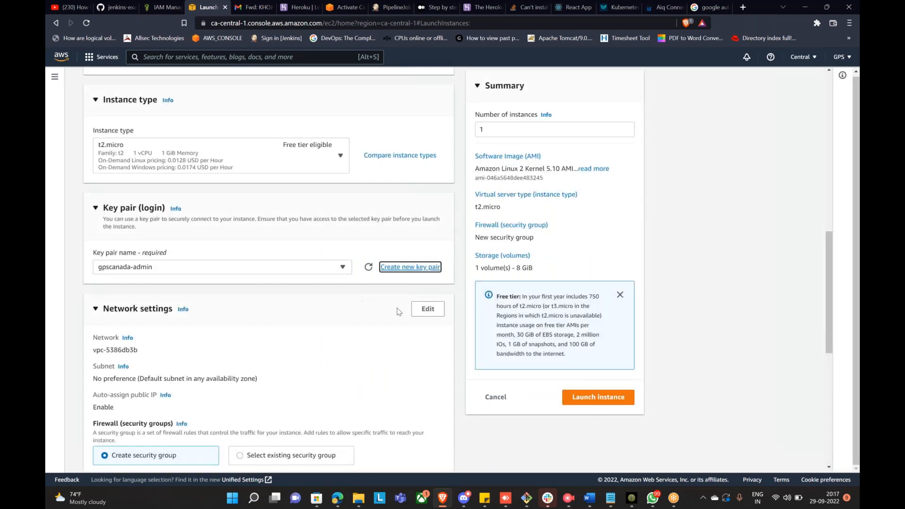
Save the gpscanada-admin PEM key file to the Downloads folder
scroll(282, 299, "down", 2)
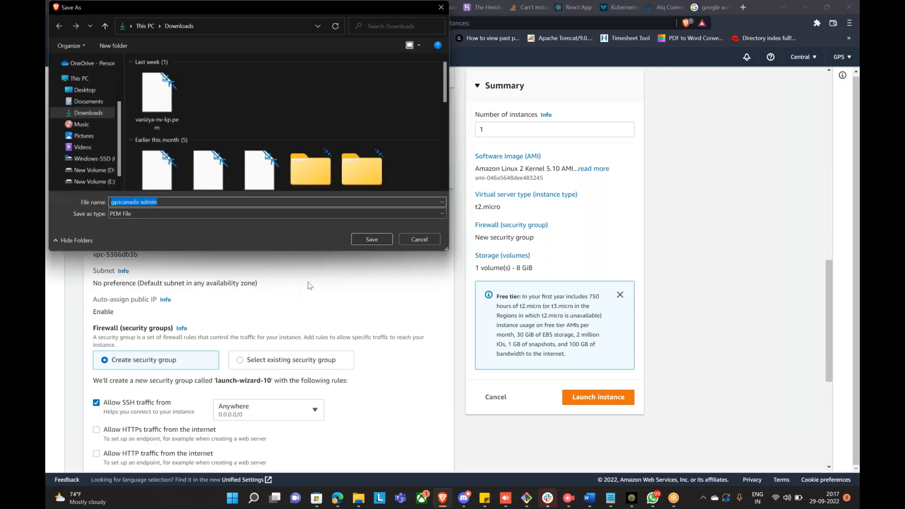
scroll(241, 165, "down", 2)
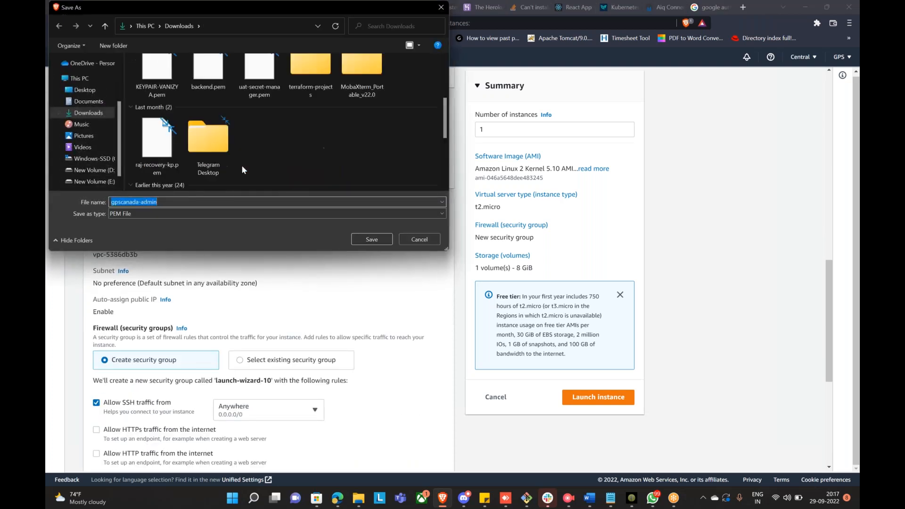
scroll(241, 165, "down", 2)
left_click(370, 239)
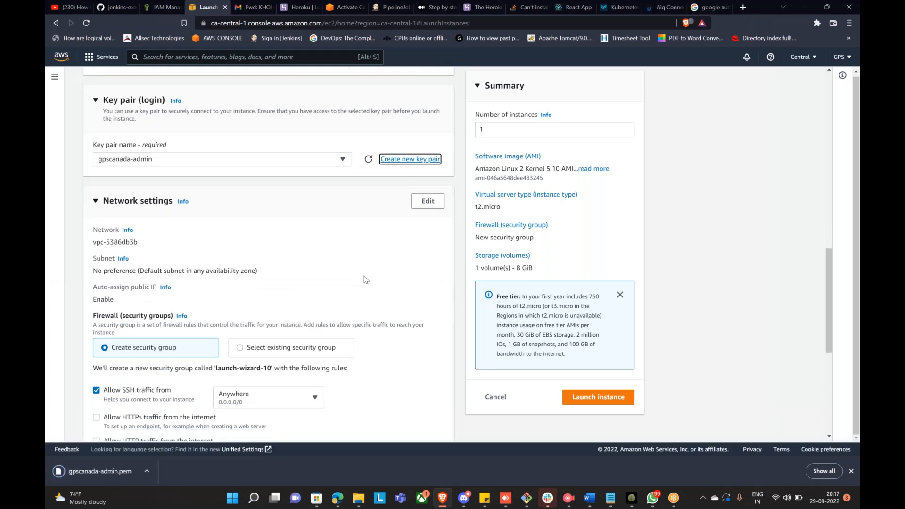
Review the instance's network, security group and storage settings, enlarging the page to 125% to read the root volume details
scroll(193, 231, "down", 3)
scroll(193, 224, "up", 4)
scroll(193, 222, "up", 3)
scroll(198, 217, "down", 8)
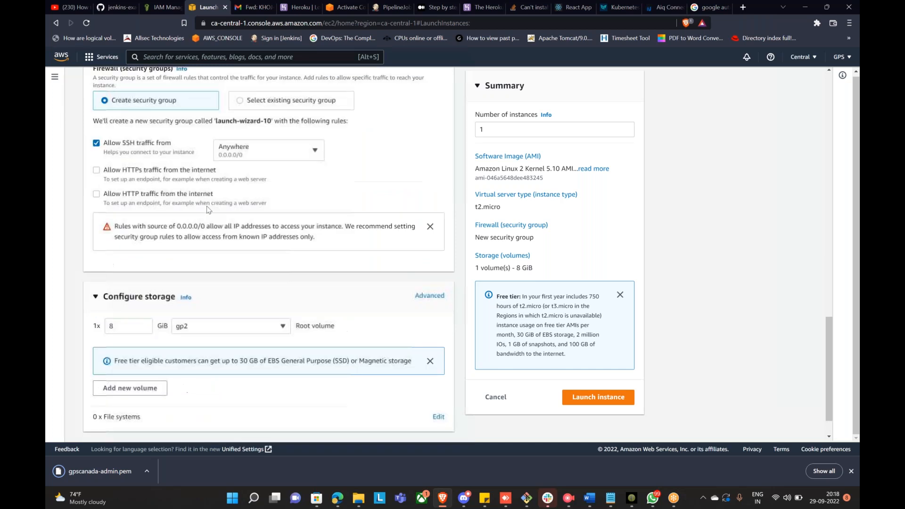
scroll(207, 210, "down", 2)
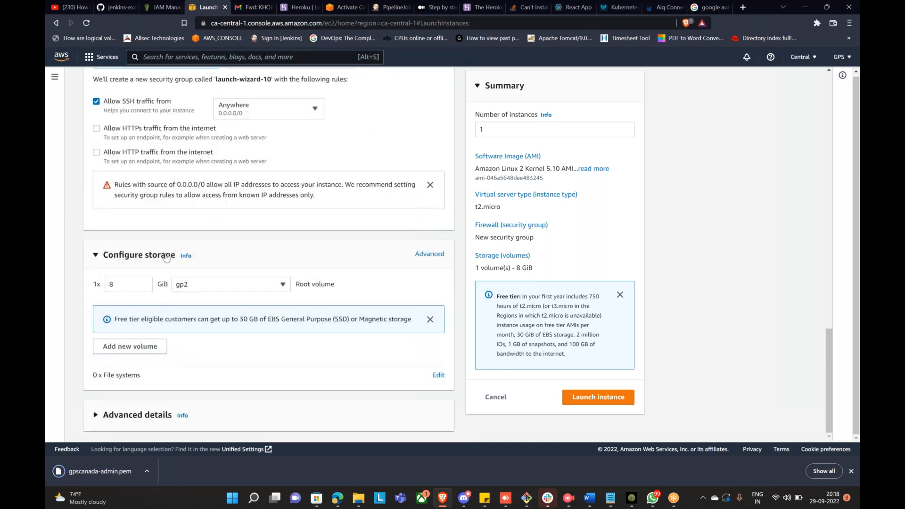
double_click(93, 285)
scroll(93, 300, "up", 2)
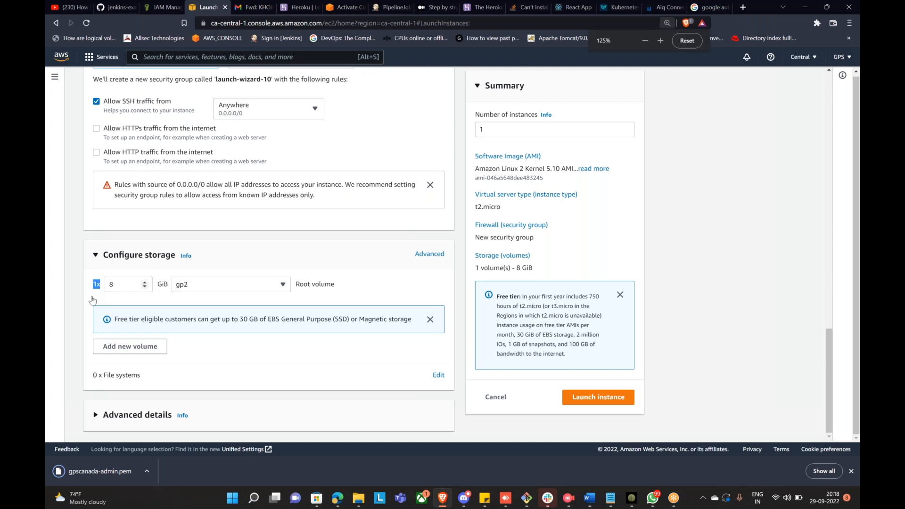
scroll(93, 300, "up", 1)
scroll(107, 308, "up", 1)
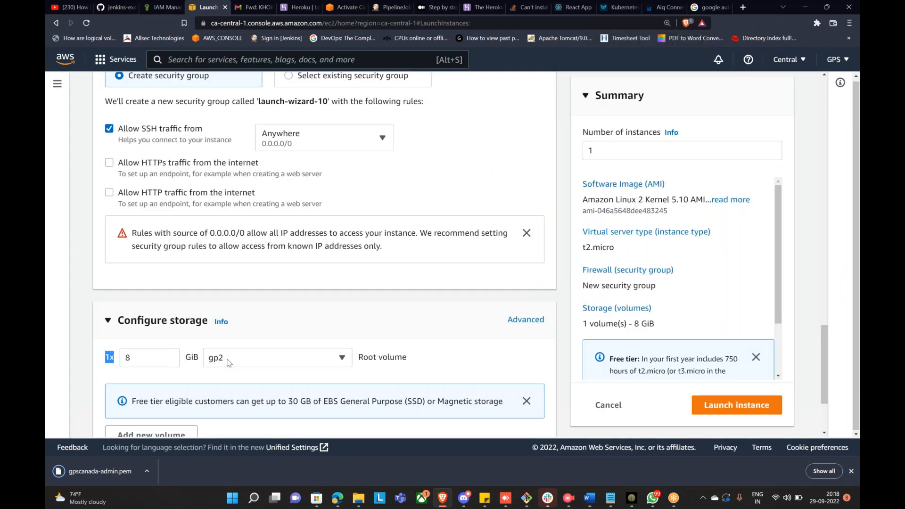
scroll(332, 378, "down", 2)
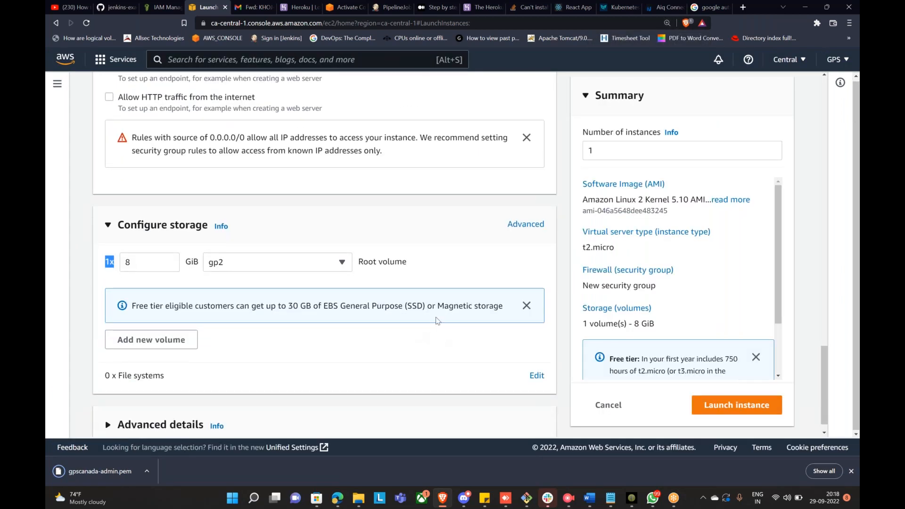
left_click(408, 349)
scroll(416, 348, "down", 1)
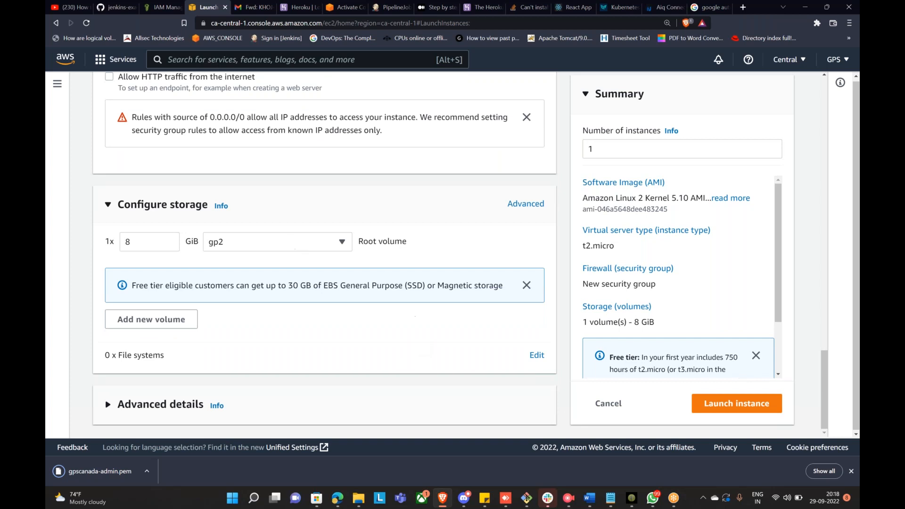
Try stepping the root volume size up and bring it back to 8 GiB
left_click(169, 240)
left_click(170, 240)
left_click(169, 240)
left_click(172, 245)
left_click(172, 245)
left_click(172, 245)
left_click(311, 306)
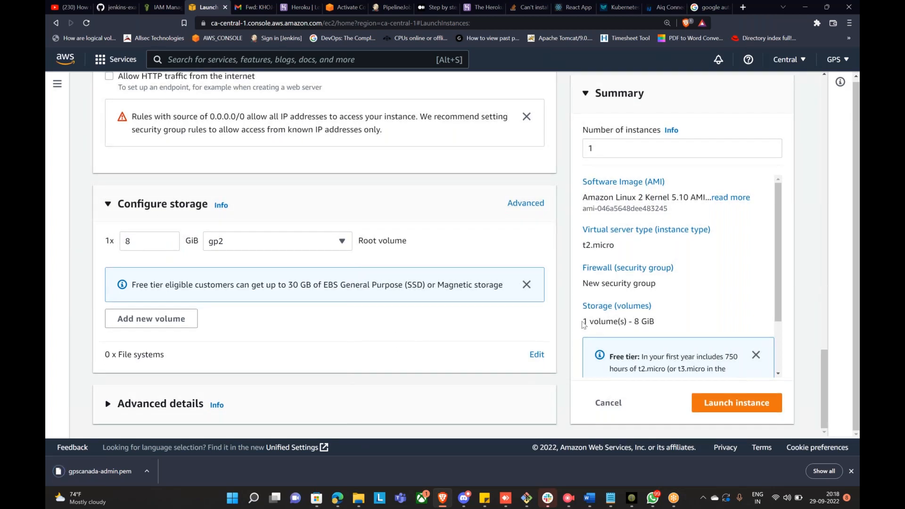
Recheck the firewall, storage and machine image settings, and launch the instance
scroll(660, 386, "up", 7)
scroll(158, 204, "down", 3)
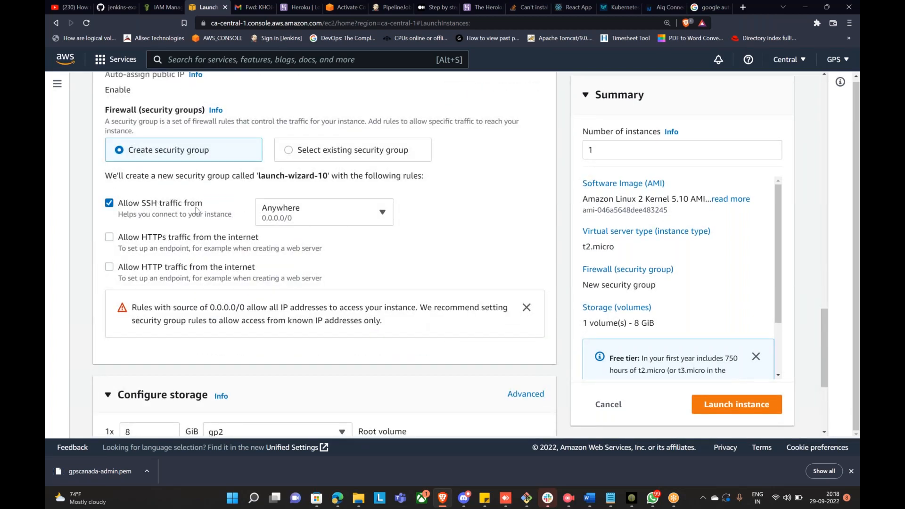
scroll(458, 303, "down", 4)
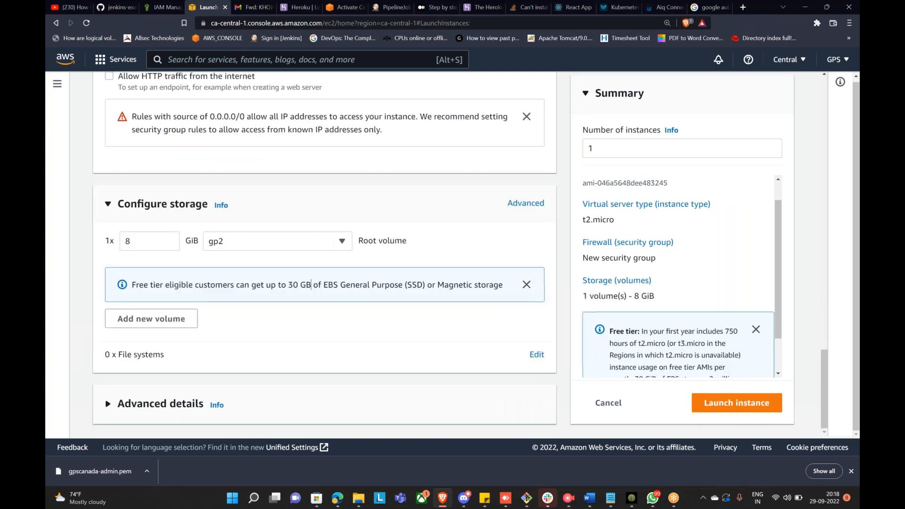
scroll(679, 283, "down", 1)
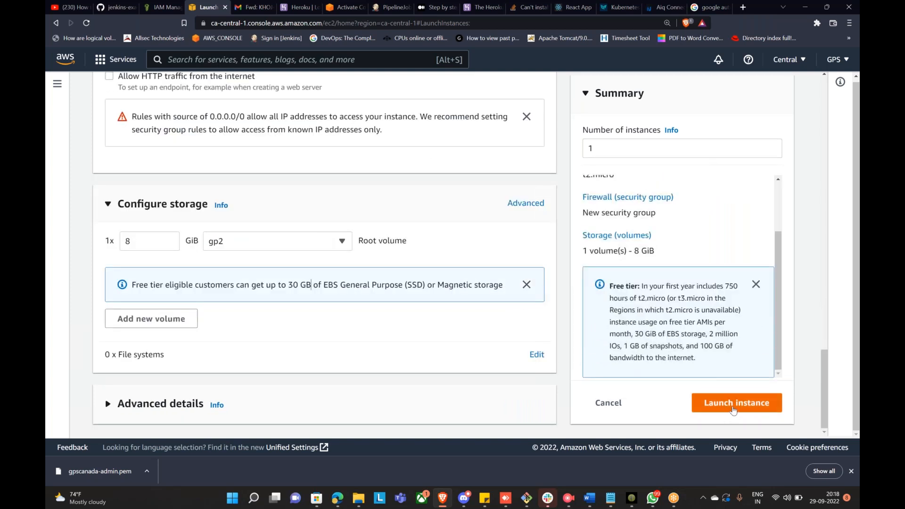
scroll(329, 216, "up", 20)
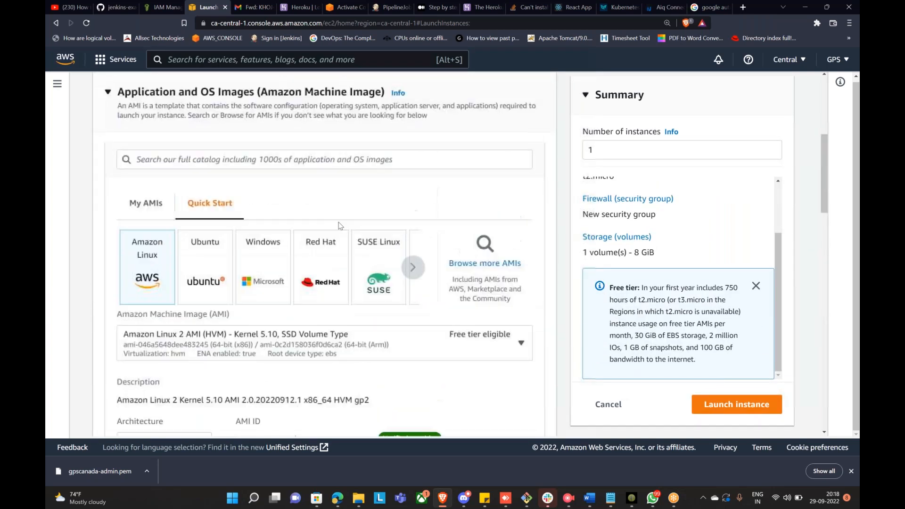
scroll(358, 222, "down", 4)
scroll(363, 235, "up", 9)
scroll(386, 252, "down", 6)
scroll(409, 252, "down", 5)
left_click(707, 408)
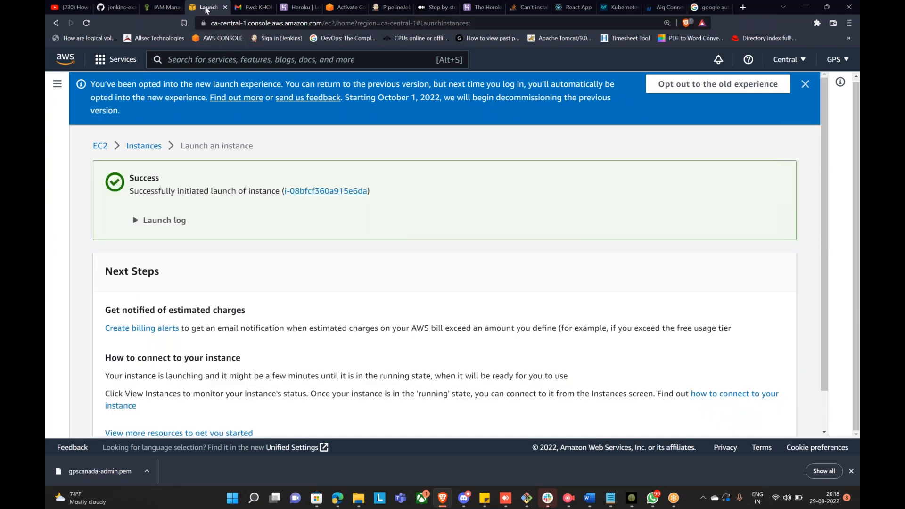
Duplicate the AWS console page and open the S3 service in the copy
right_click(210, 14)
left_click(243, 81)
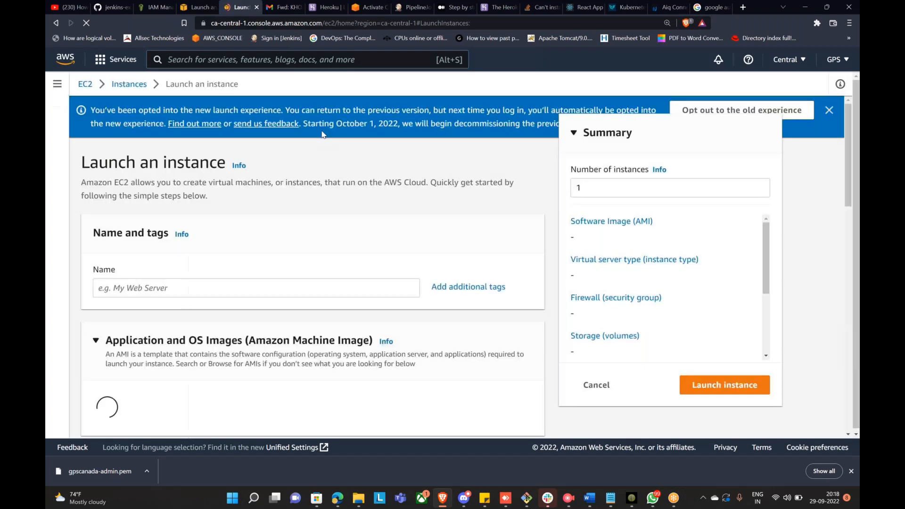
left_click(184, 58)
type("s")
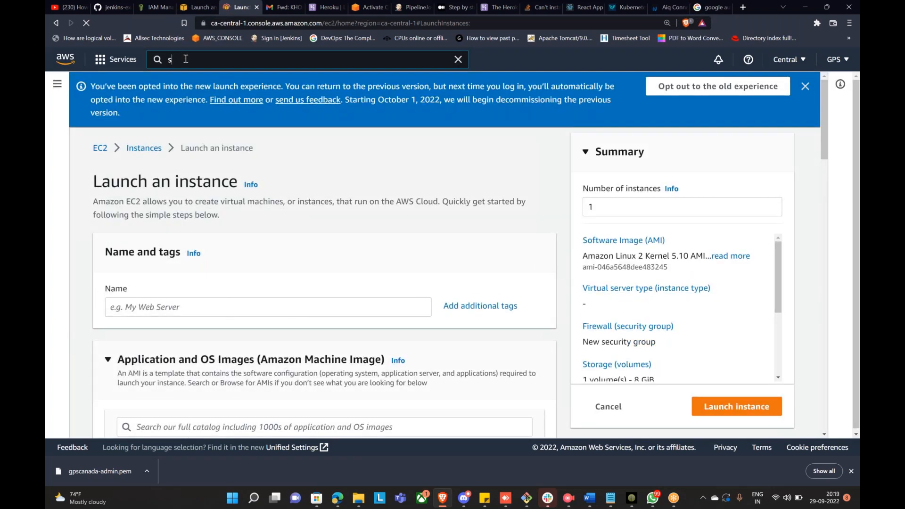
type("3")
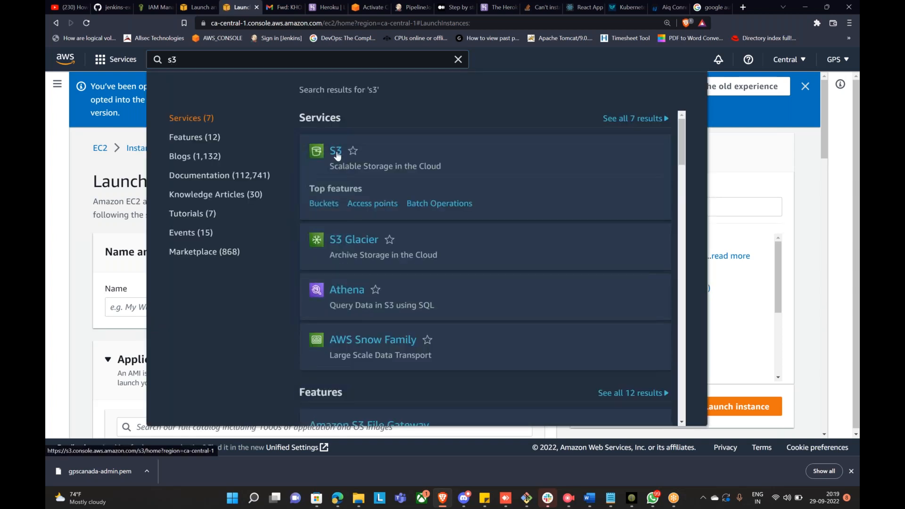
left_click(336, 151)
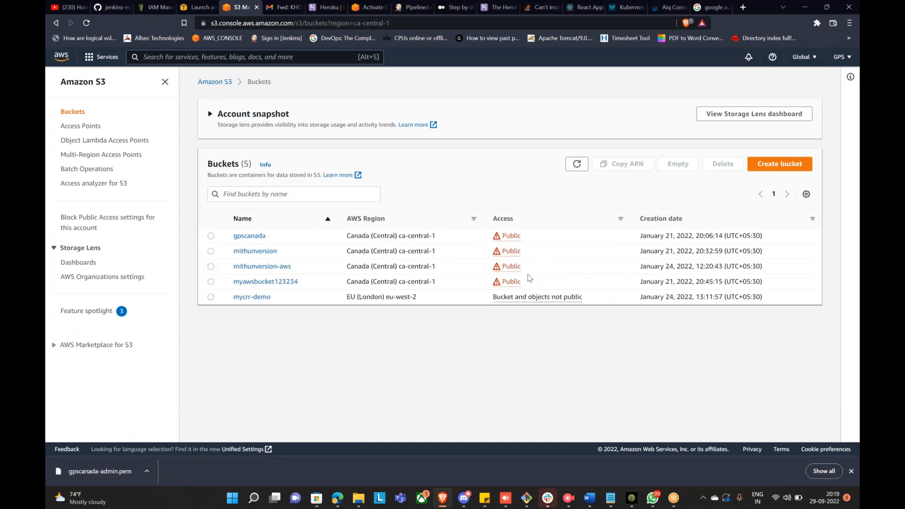
Start creating a new S3 bucket and look at its name field without entering a name
left_click(775, 168)
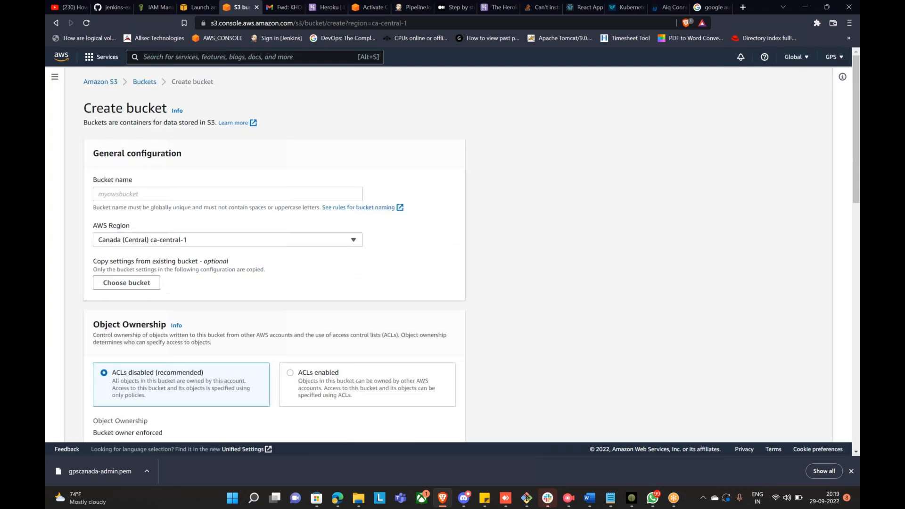
left_click(157, 196)
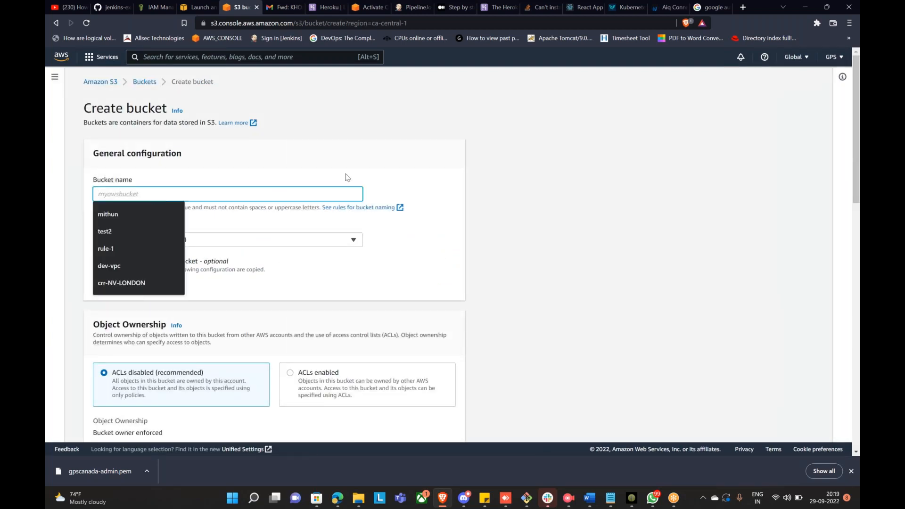
left_click(370, 182)
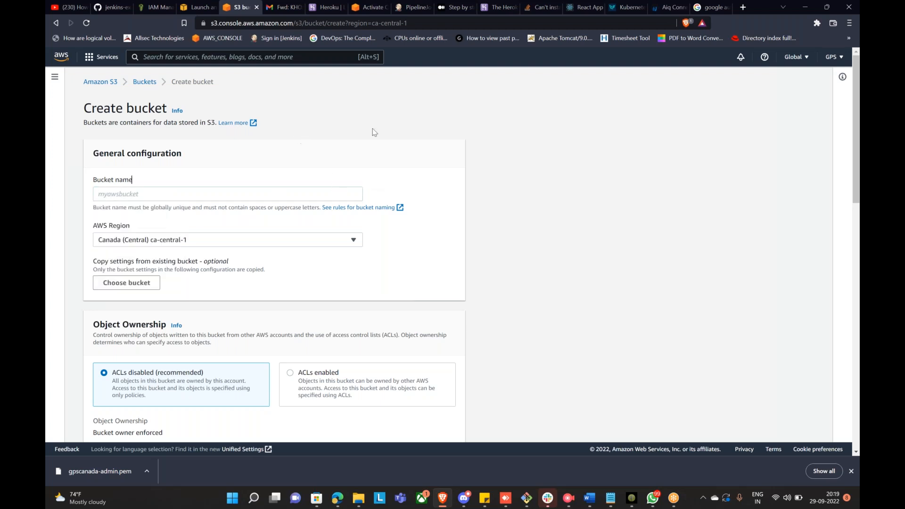
Look through the console's region list for the global S3 service without choosing a region
left_click(800, 60)
left_click(799, 61)
left_click(800, 61)
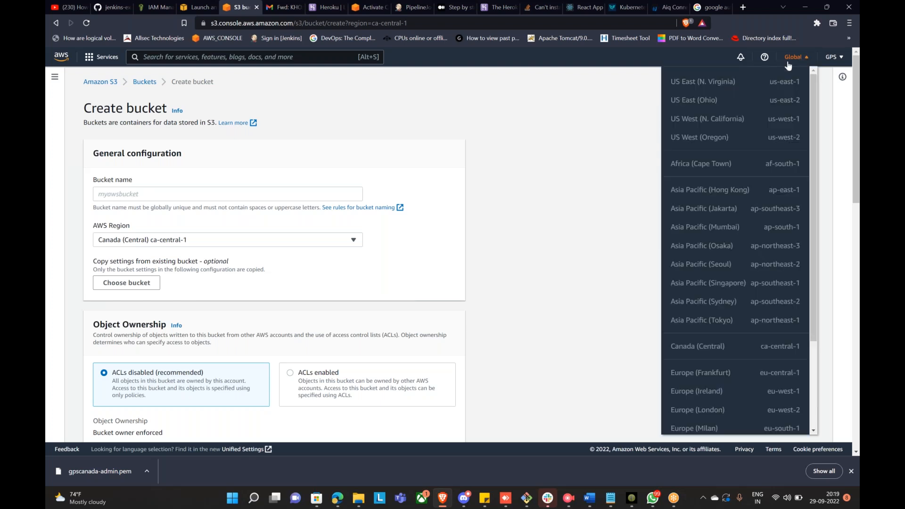
scroll(723, 273, "down", 3)
scroll(754, 188, "up", 3)
left_click(809, 64)
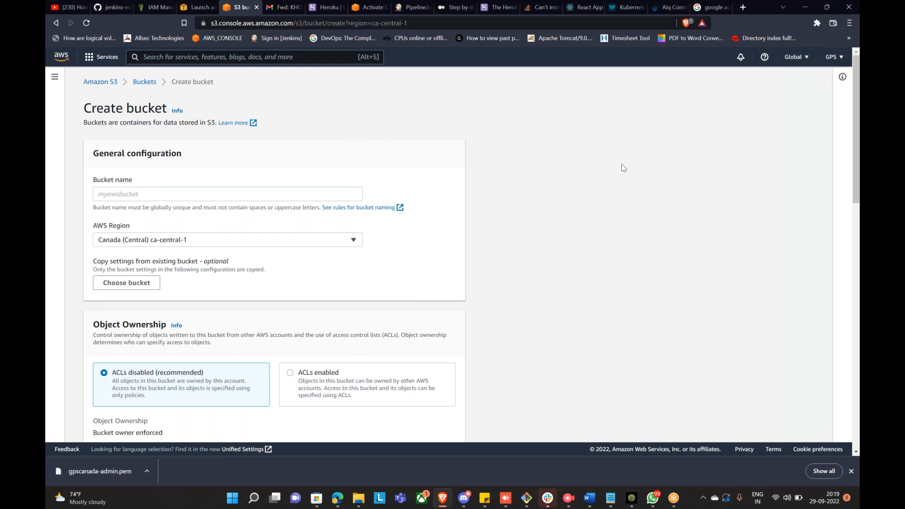
Examine the new bucket's AWS Region and name fields, leaving the region at Canada (Central) ca-central-1 and the name blank
scroll(164, 194, "down", 1)
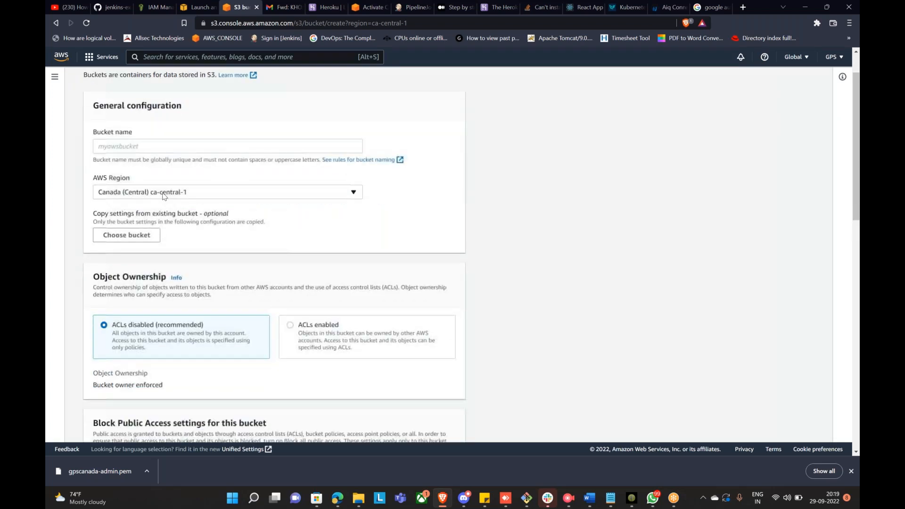
left_click(163, 194)
left_click(502, 220)
left_click(140, 144)
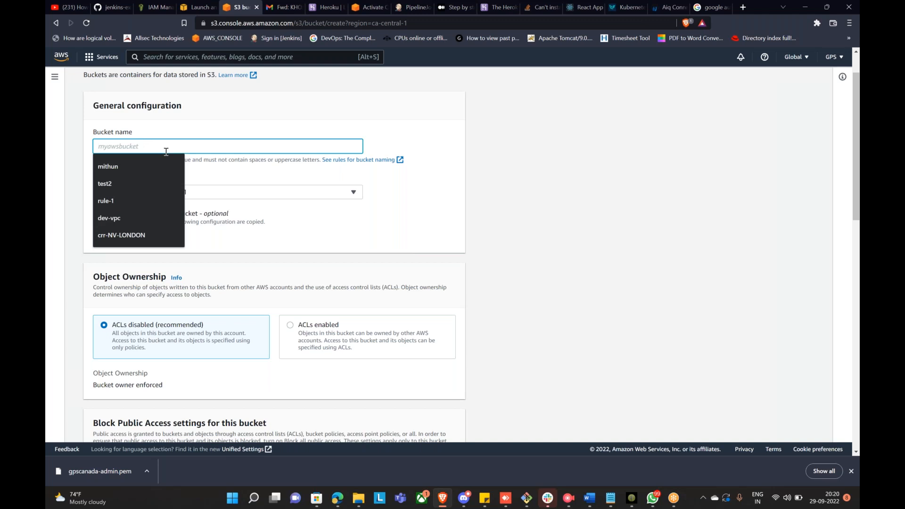
left_click(167, 133)
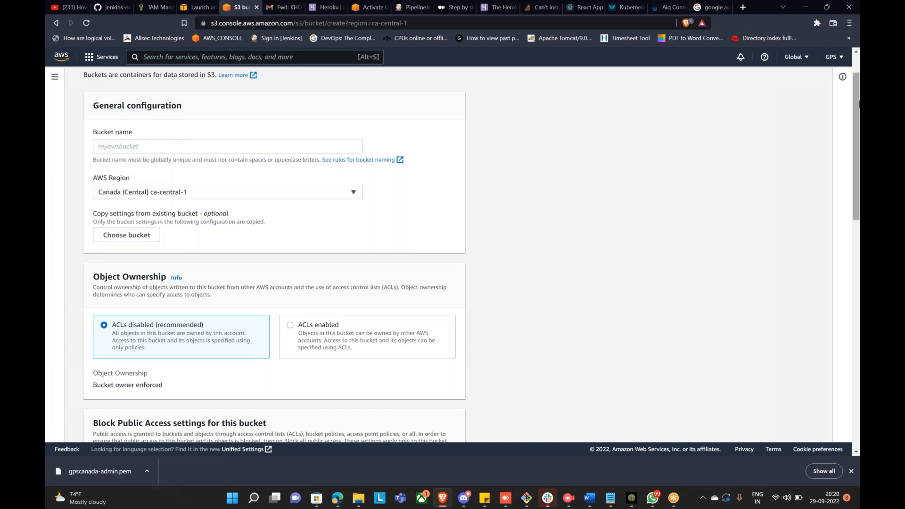
Name the new S3 bucket with the owner's first name followed by -react-app
left_click(131, 145)
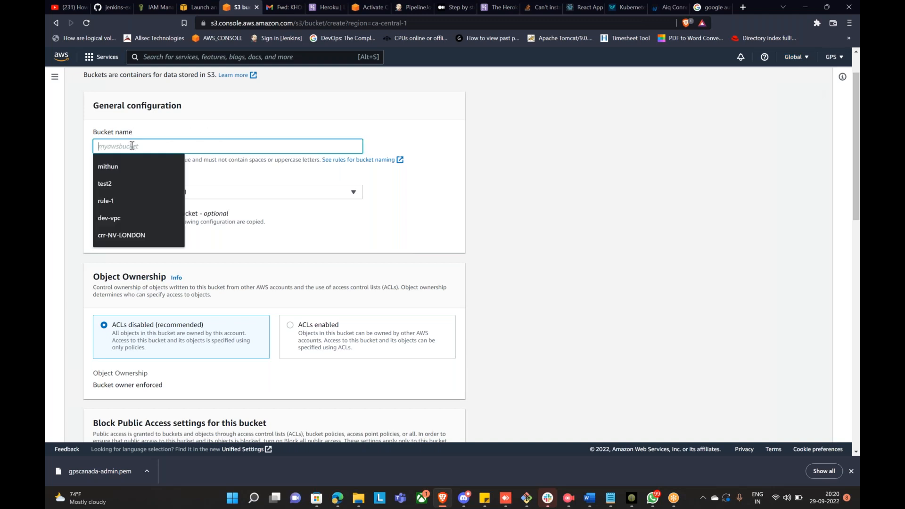
left_click(170, 140)
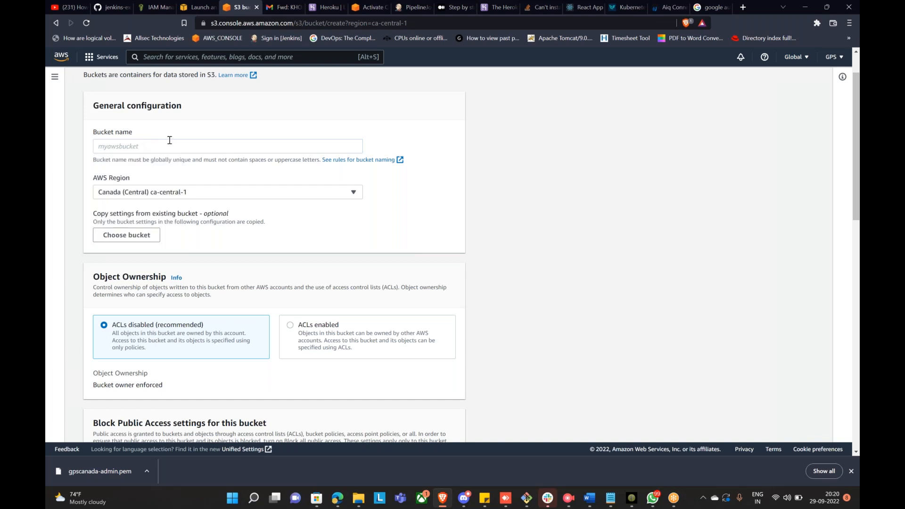
left_click(169, 140)
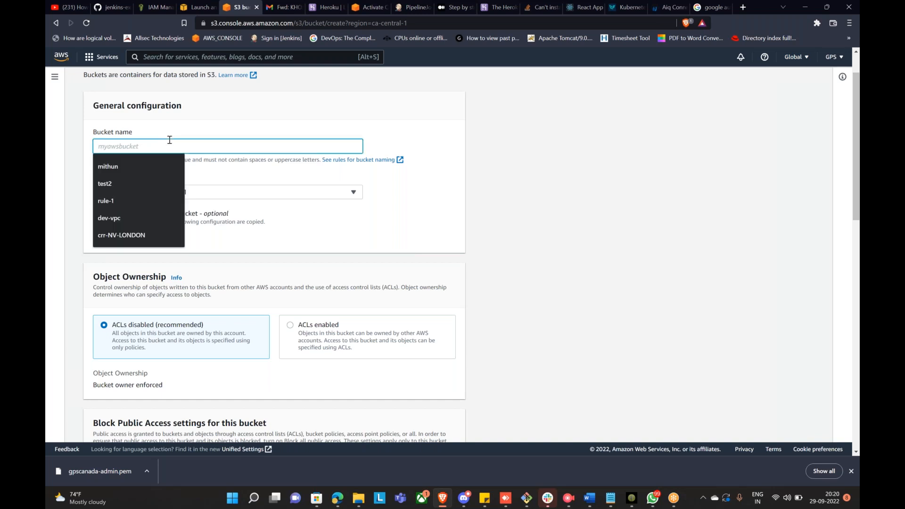
type("mithun-re")
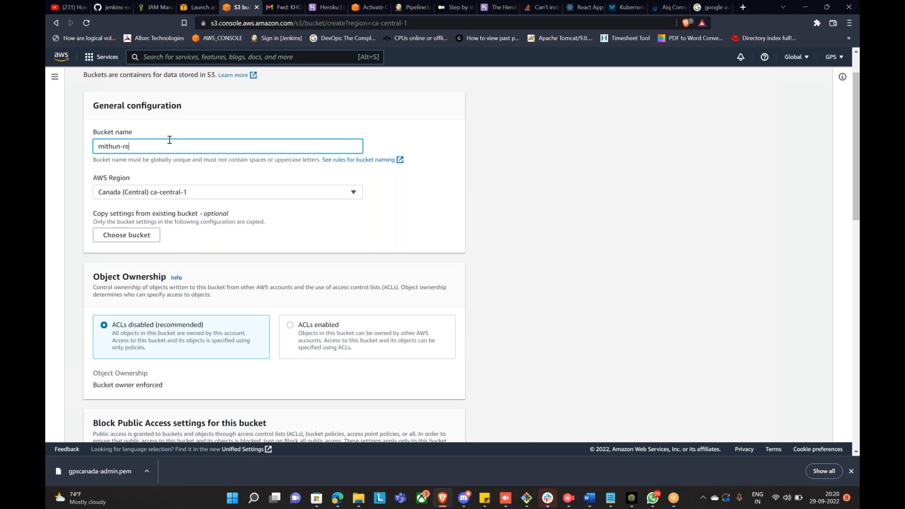
type("act-app")
left_click(616, 373)
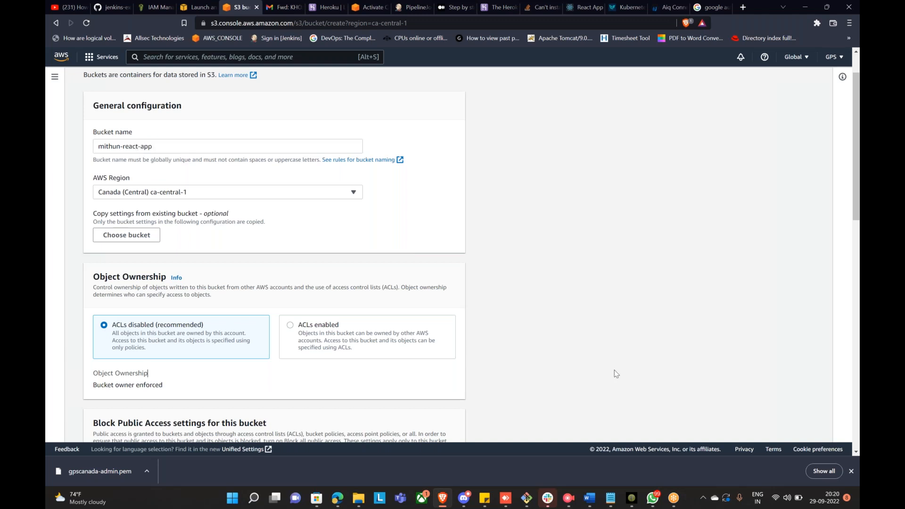
Review the new bucket's name, region, object ownership, public access and versioning settings without changing them
scroll(301, 240, "down", 2)
scroll(301, 240, "up", 3)
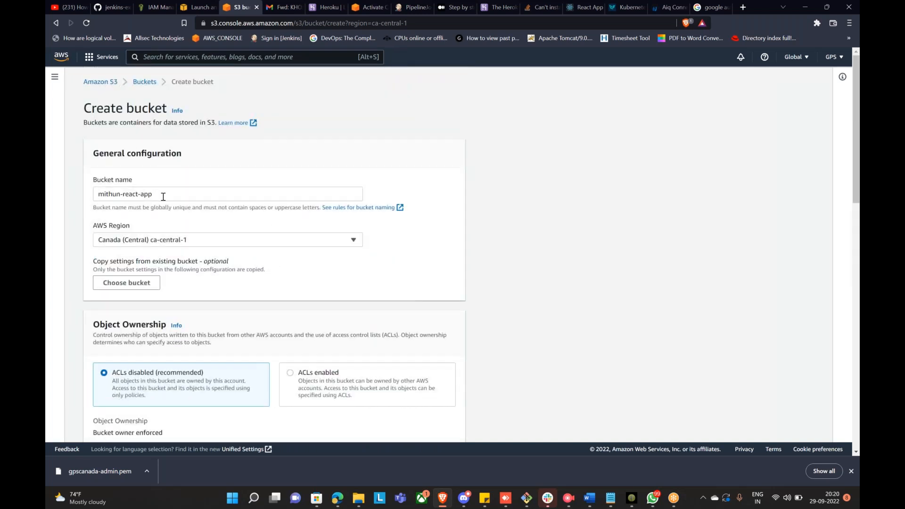
scroll(276, 297, "down", 6)
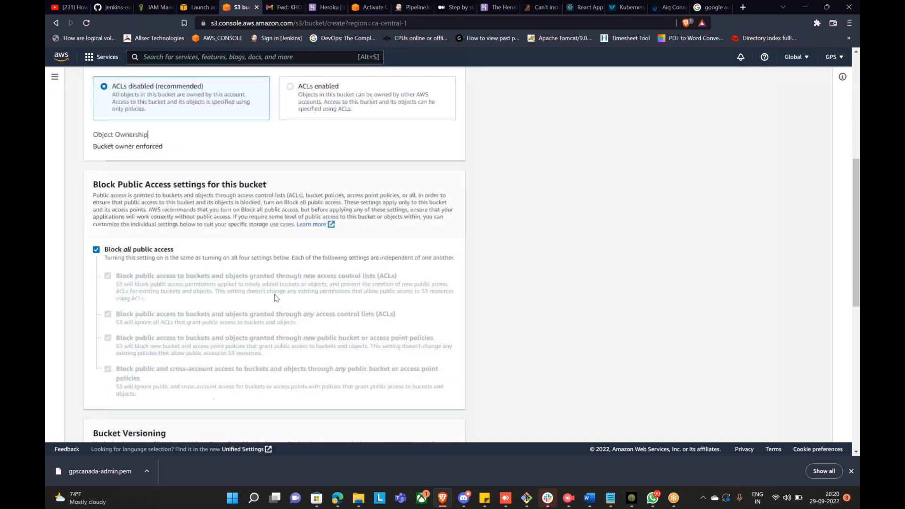
scroll(273, 293, "up", 4)
scroll(273, 293, "up", 3)
scroll(273, 293, "down", 2)
scroll(174, 306, "down", 2)
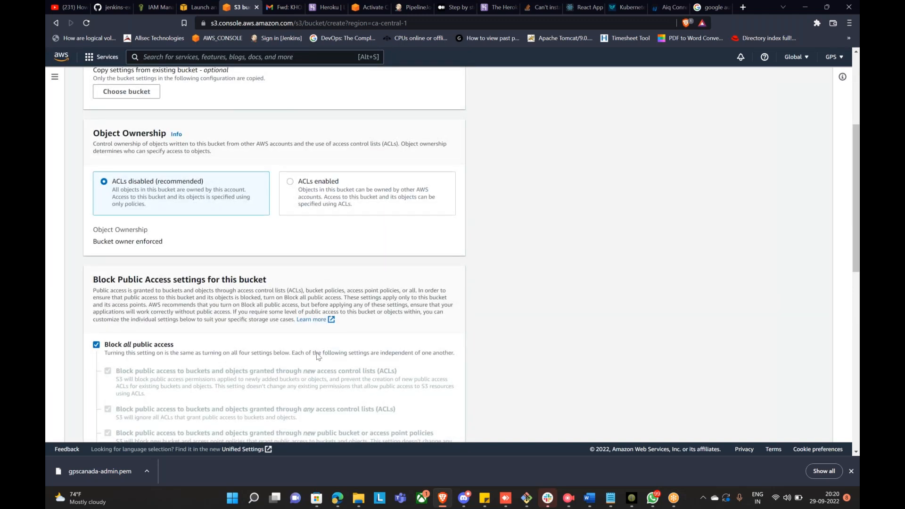
scroll(174, 307, "down", 3)
scroll(188, 305, "down", 7)
scroll(212, 325, "up", 14)
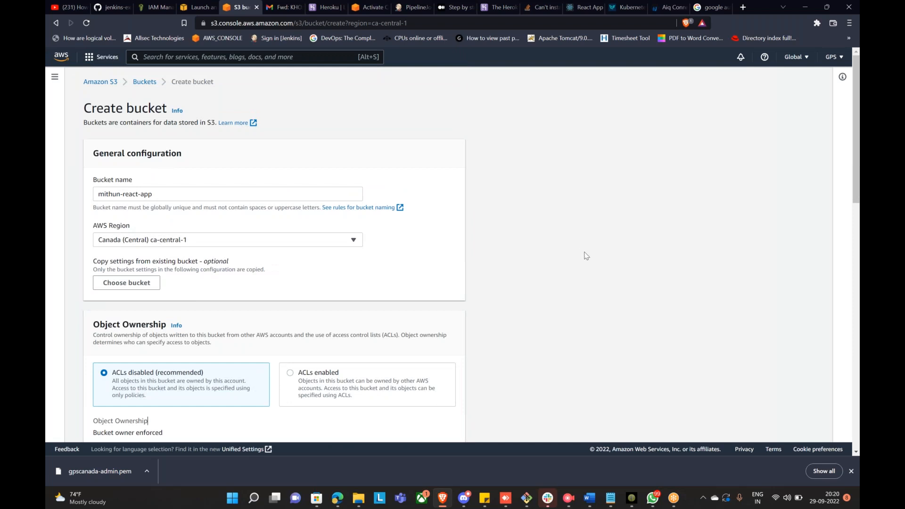
Create the react-app bucket with the default settings
scroll(347, 241, "down", 14)
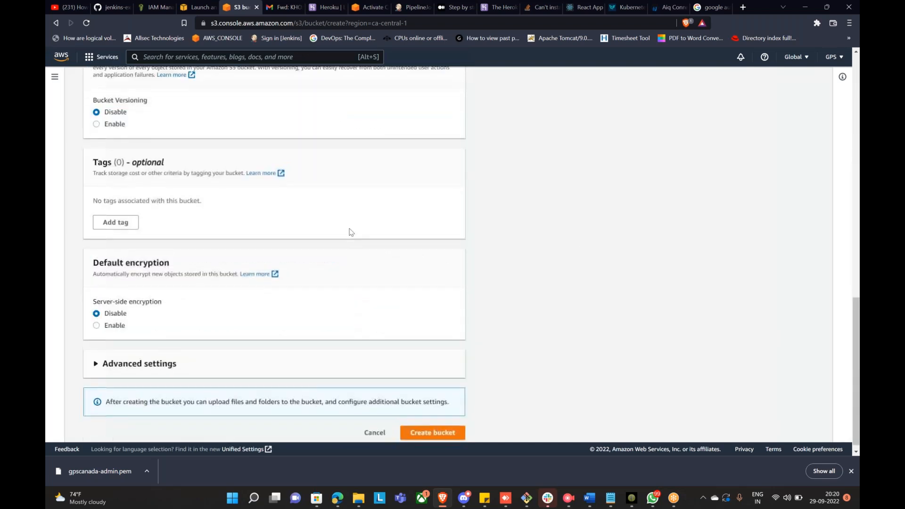
left_click(439, 425)
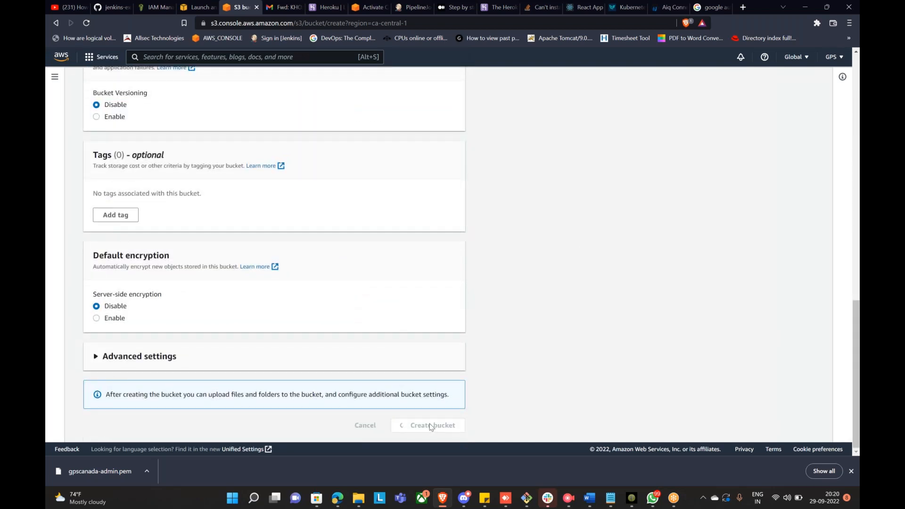
scroll(364, 347, "up", 6)
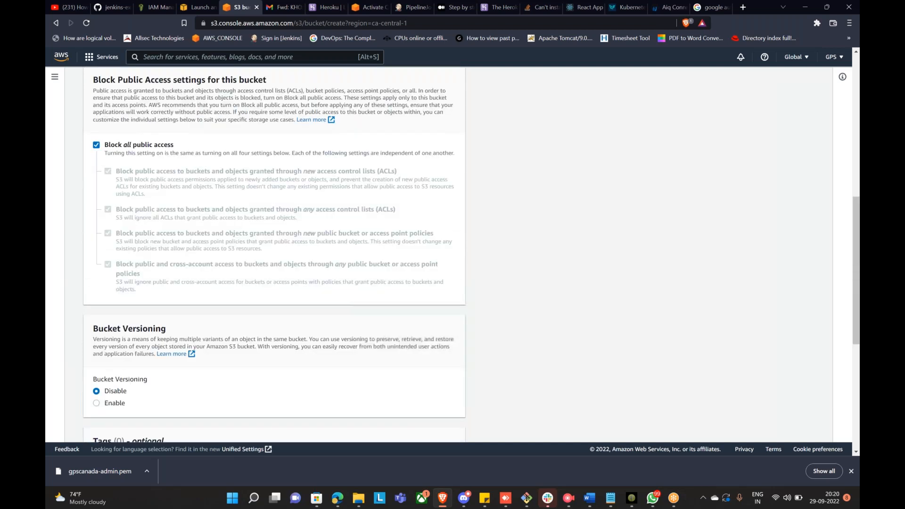
scroll(135, 180, "up", 8)
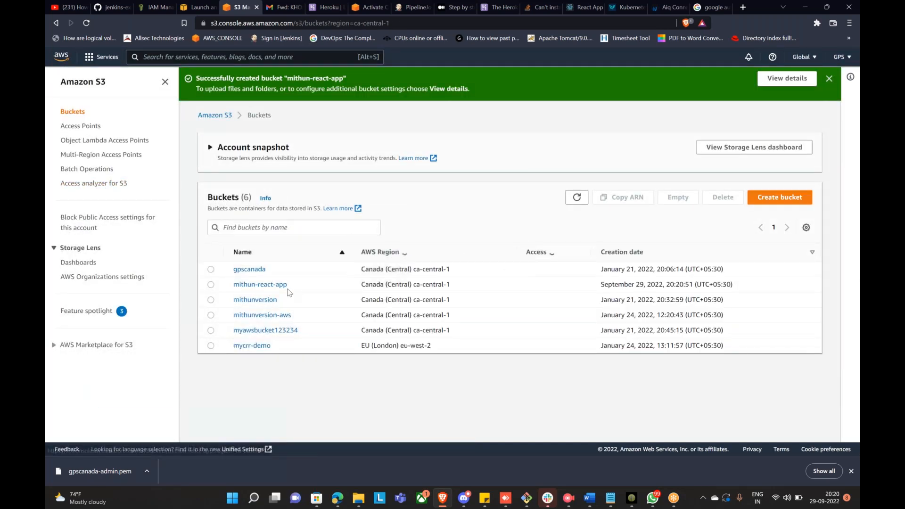
Try to create a second bucket in Canada (Central) that reuses the react-app bucket's copied name
left_click_drag(233, 285, 289, 289)
key("ctrl+c")
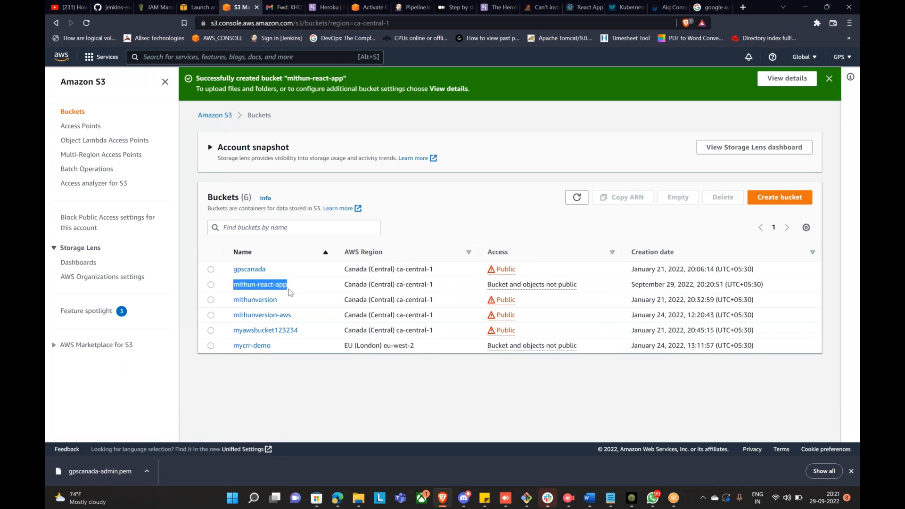
left_click(773, 197)
left_click(133, 192)
key("ctrl+v")
left_click(496, 258)
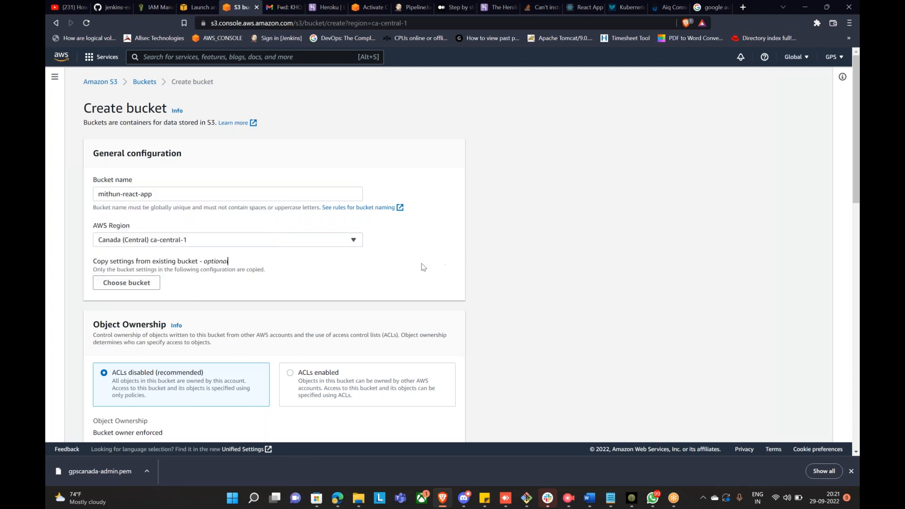
scroll(420, 264, "down", 15)
left_click(433, 425)
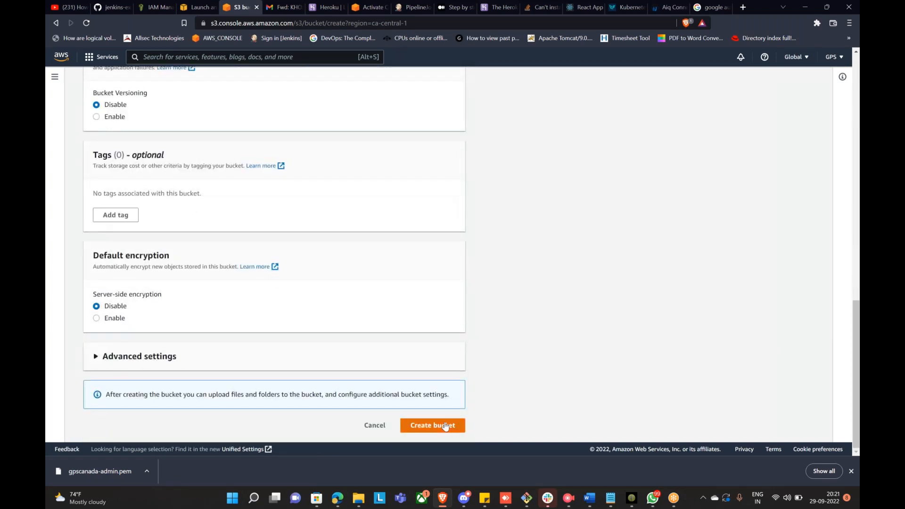
Append 22 to the second bucket's name, but abandon its creation and return to the bucket list
scroll(45, 85, "up", 3)
left_click(162, 192)
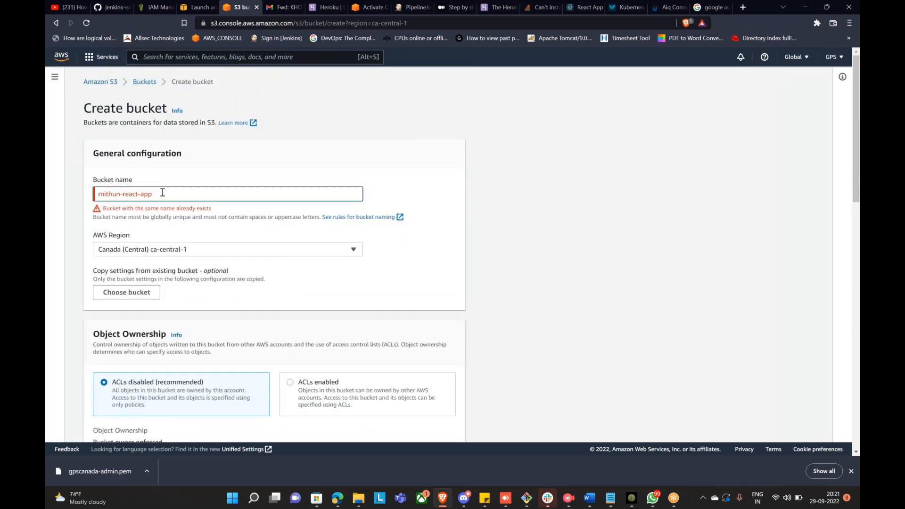
type("22")
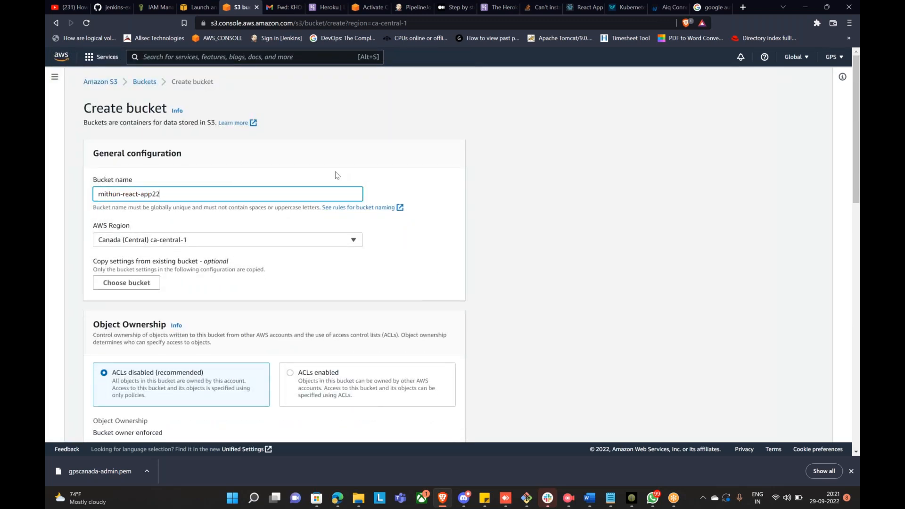
left_click(145, 82)
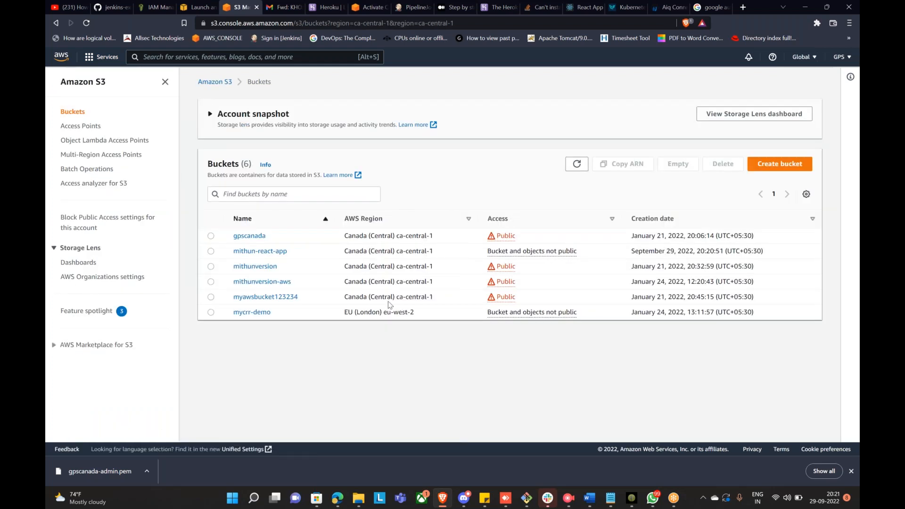
Open the react-app bucket and look at its file and folder upload options without choosing anything
left_click(259, 252)
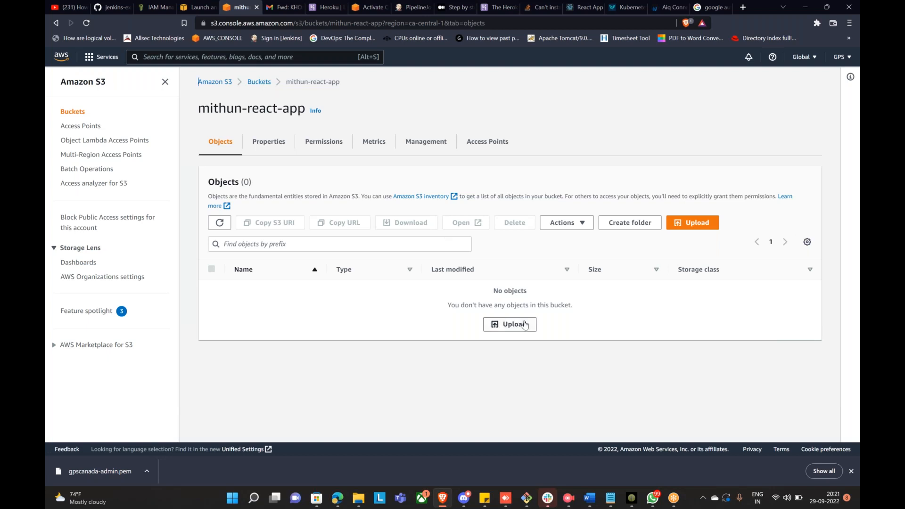
left_click(505, 330)
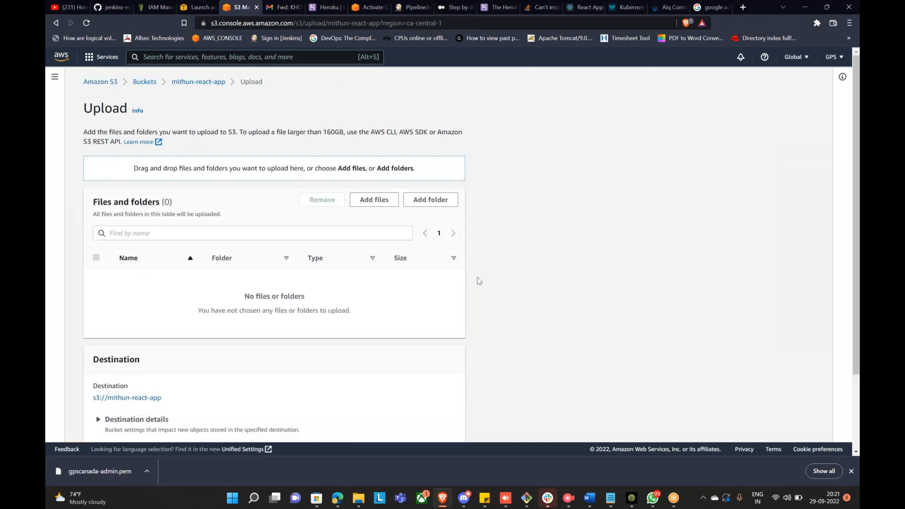
left_click(385, 203)
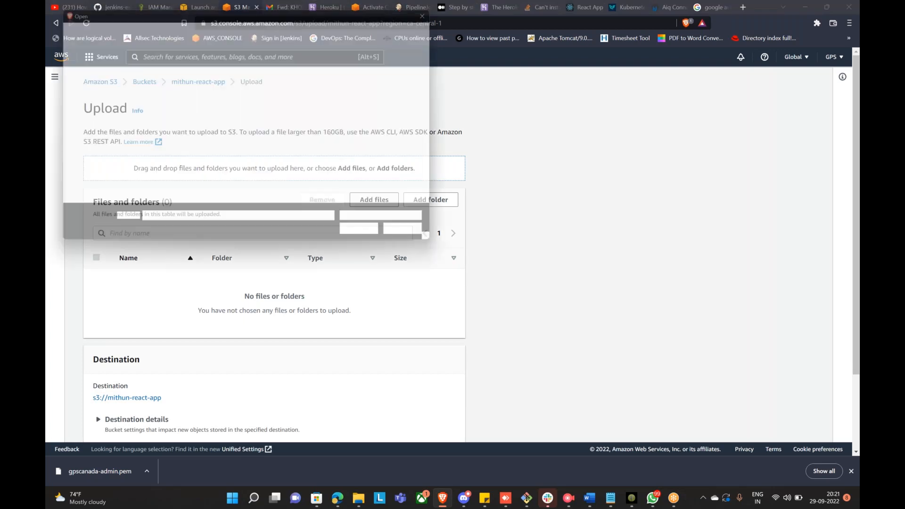
scroll(255, 169, "down", 6)
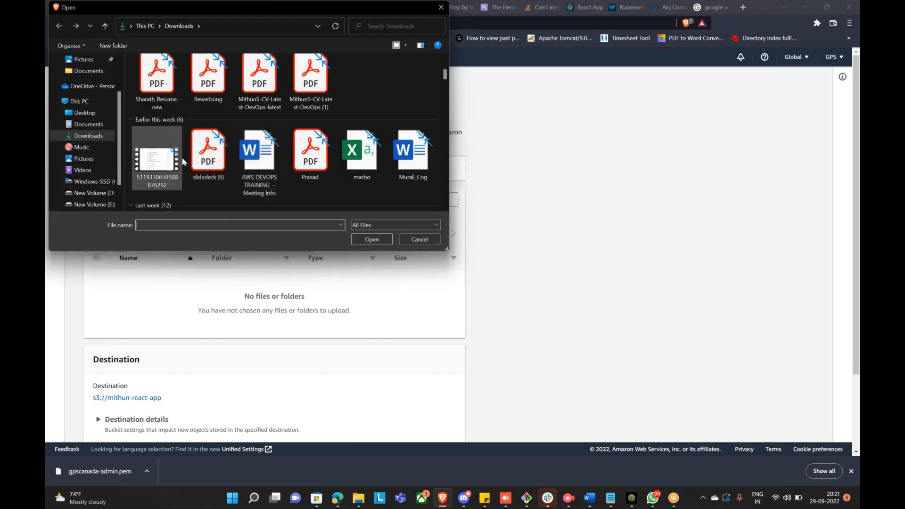
left_click(418, 240)
left_click(430, 200)
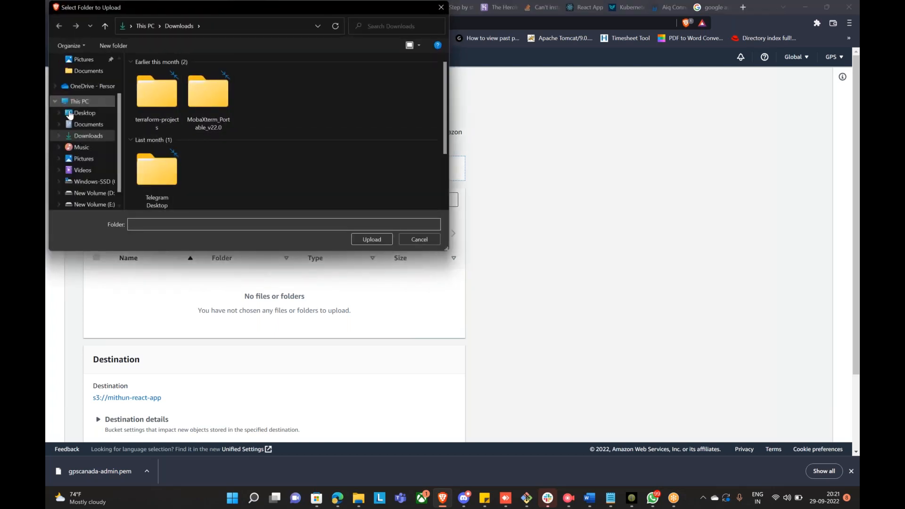
left_click(412, 239)
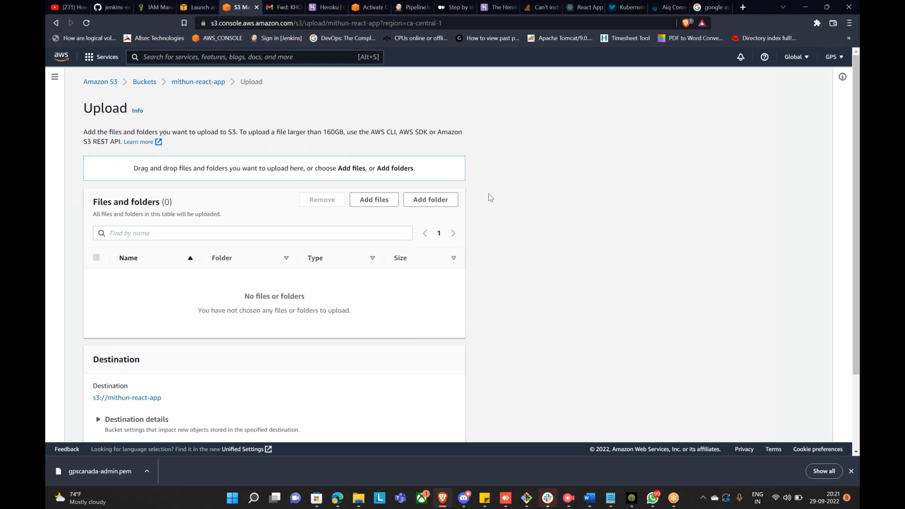
left_click(197, 83)
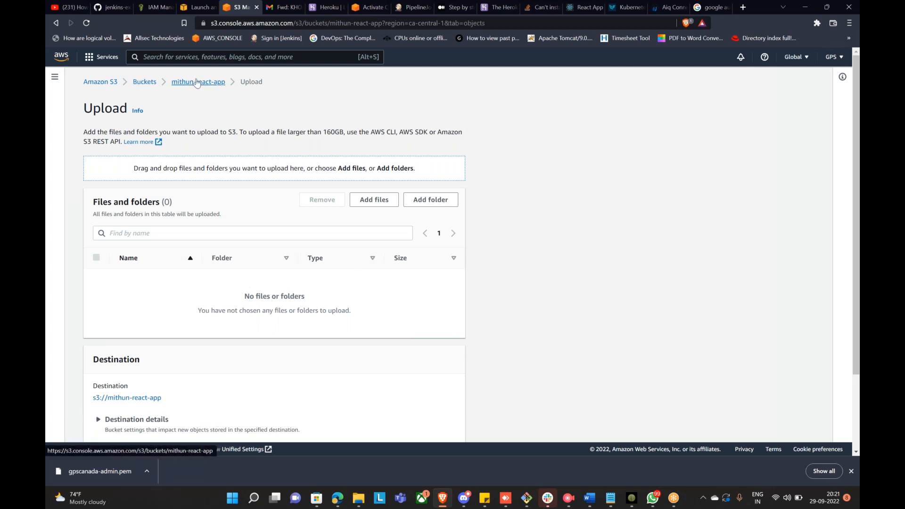
Switch to the draw.io diagram and point out the EC2 and S3 icons inside the APP container
left_click(344, 500)
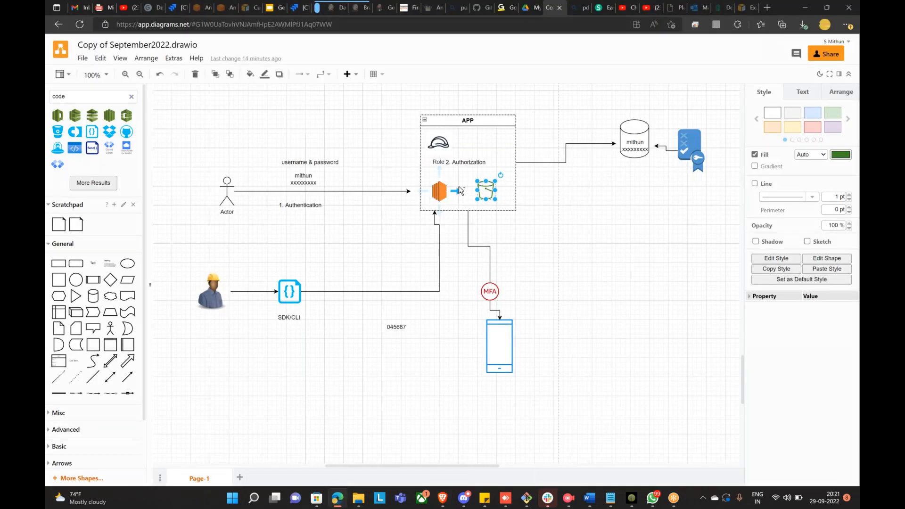
mouse_move(478, 191)
left_click(440, 188)
left_click(440, 186)
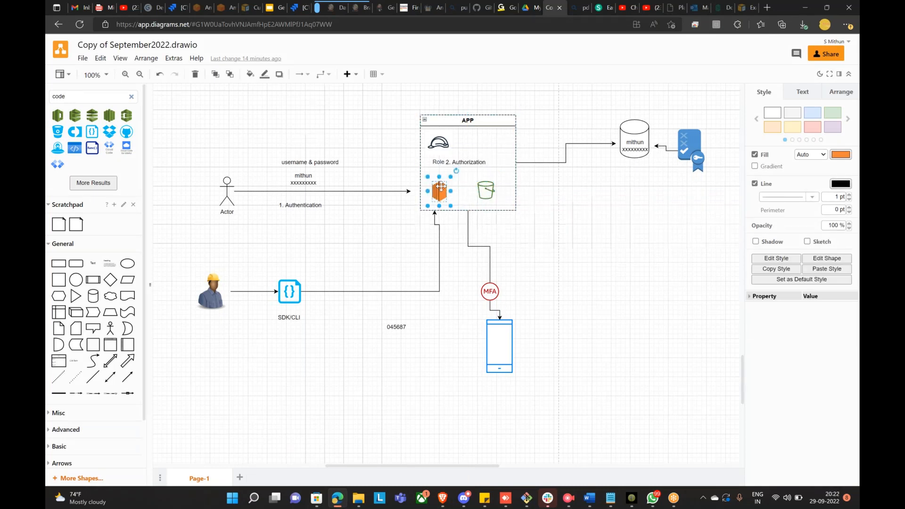
Return to the AWS console in Brave, select the Demo-Programmatic-Access instance and copy its public IPv4 address
left_click(443, 503)
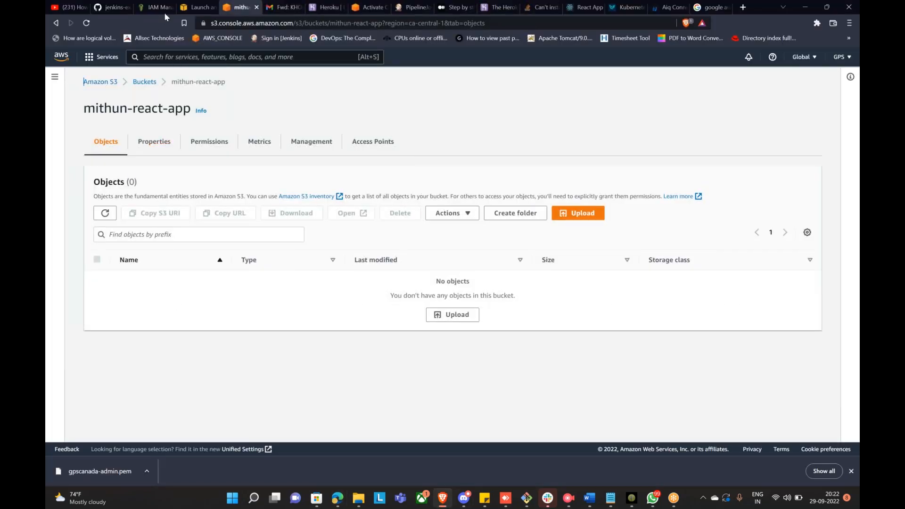
left_click(186, 6)
left_click(325, 191)
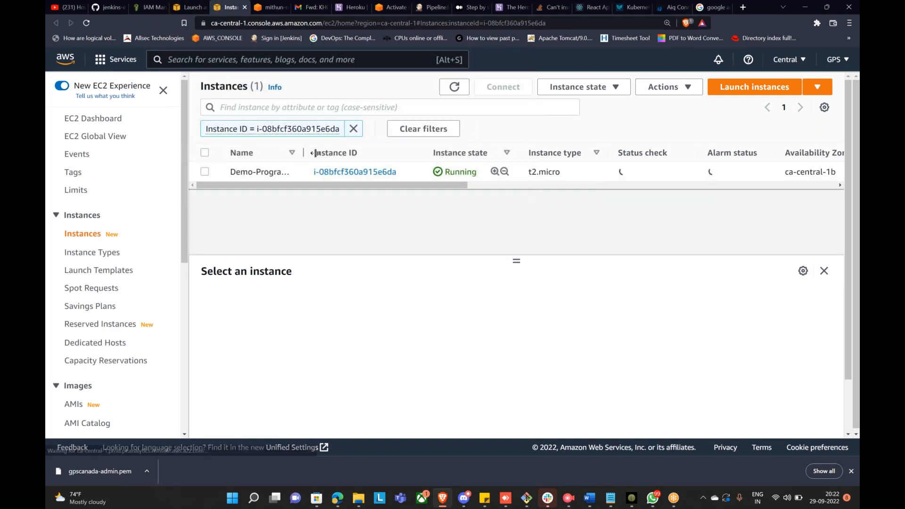
left_click(205, 172)
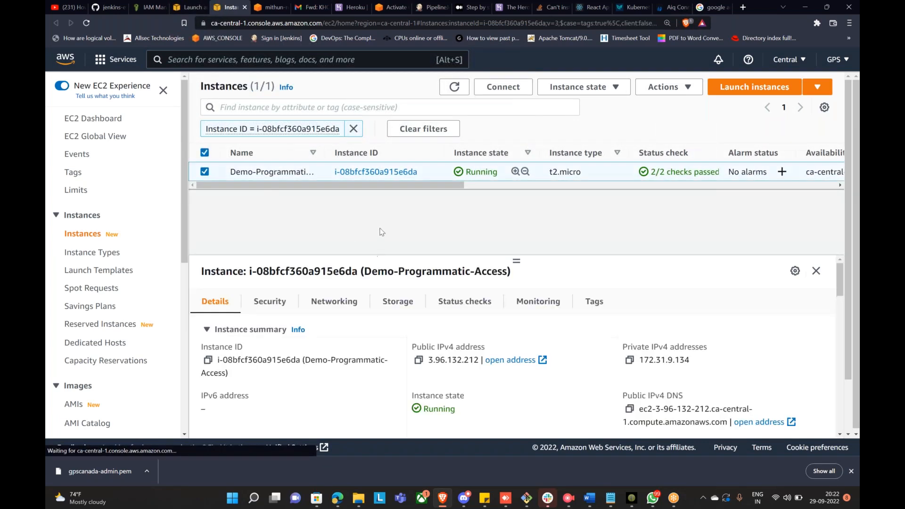
left_click(419, 360)
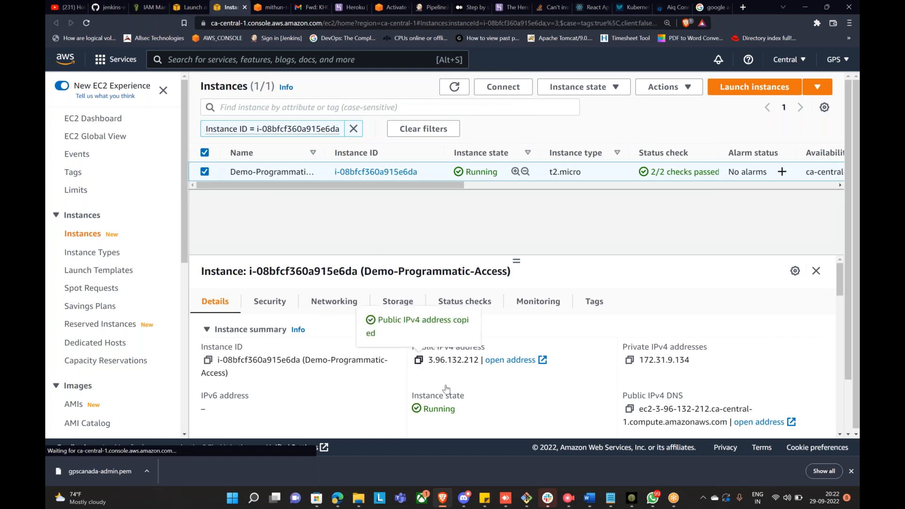
Switch to the Git Bash terminal, maximize it and change to the Downloads directory
left_click(528, 499)
key("super+Up")
type("cd Down")
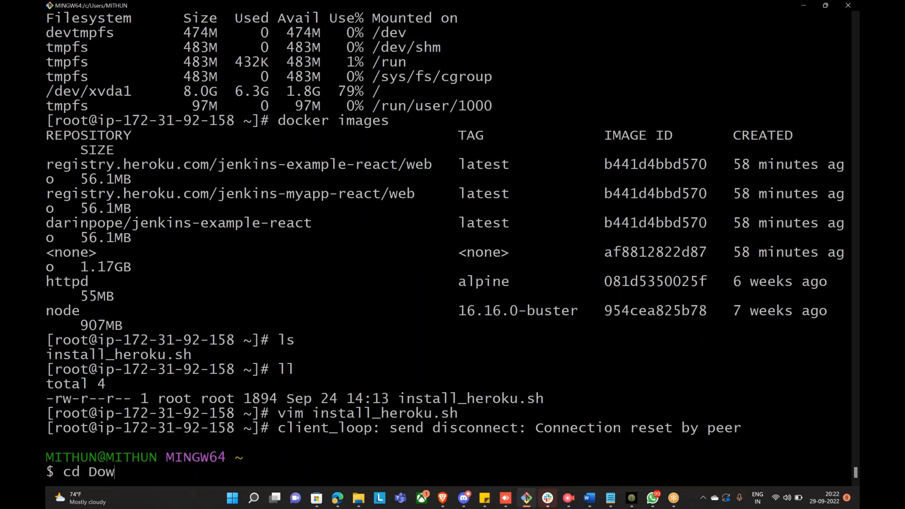
key("Tab")
key("Return")
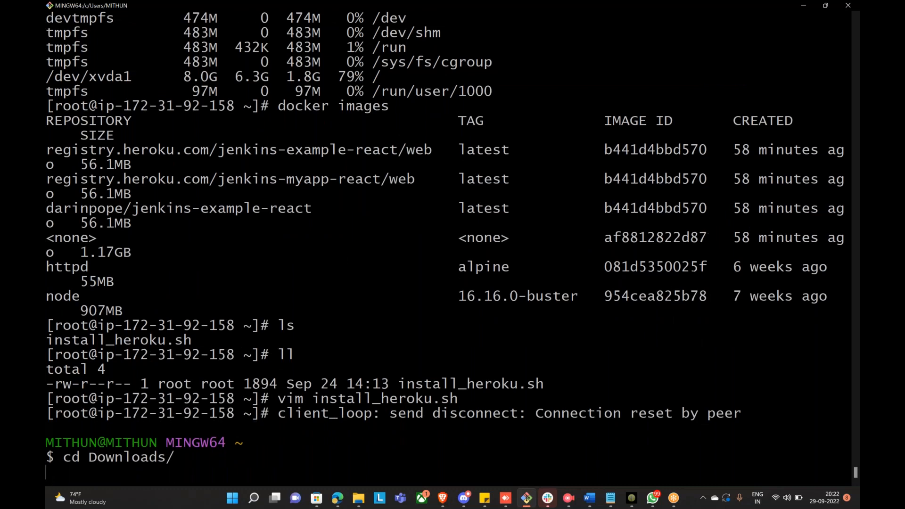
Begin an SSH command that uses the key gpscanada-admin.pem and the login ec2-user@, leaving the host address open
type("ssh -i ")
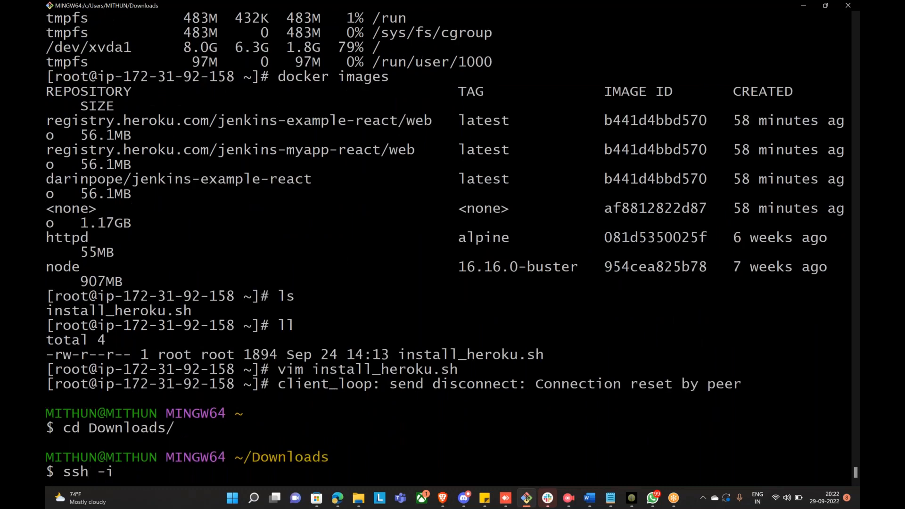
type("gpsc")
key("Tab")
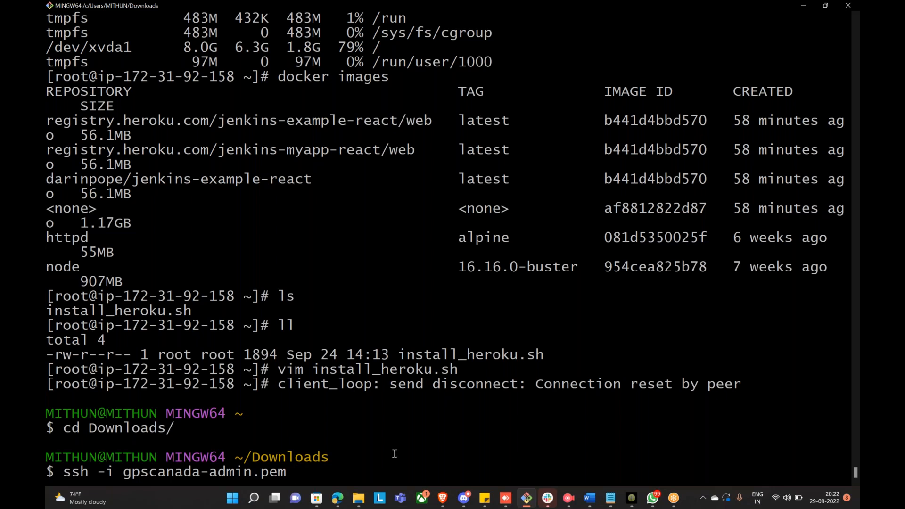
left_click_drag(48, 472, 50, 472)
left_click(702, 497)
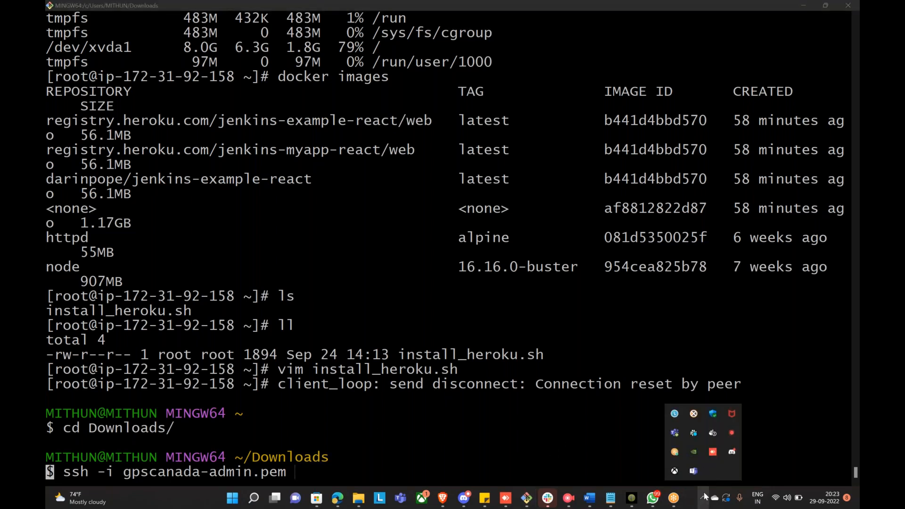
left_click(627, 425)
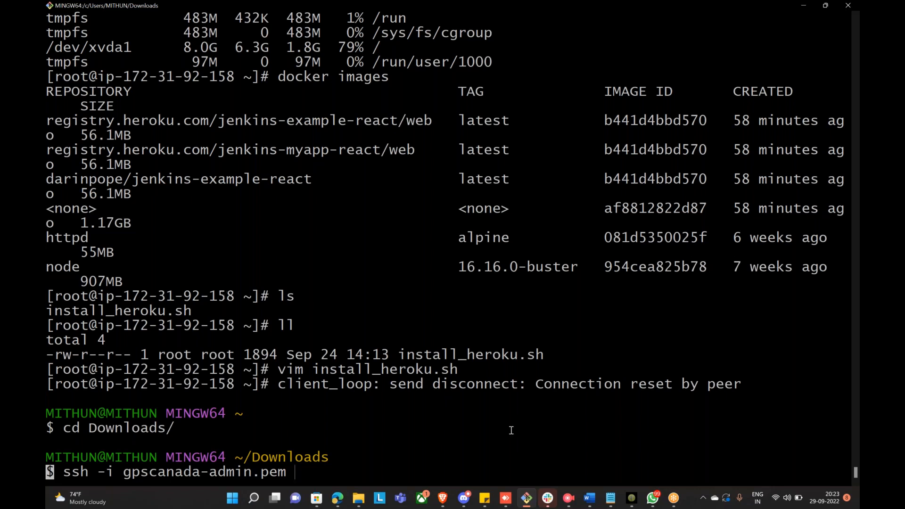
type("ec2-us")
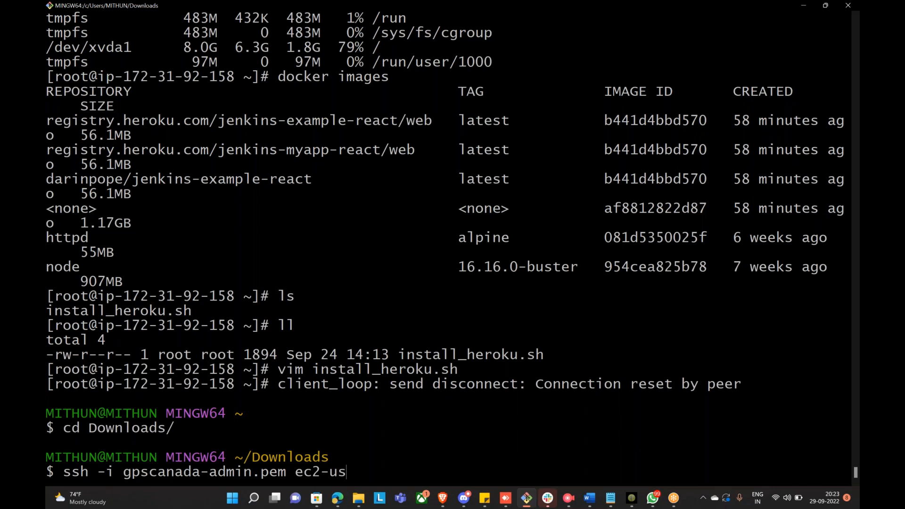
type("er@")
Complete the SSH command with the instance's public address 3.96.132.212, connect, and accept the host key with yes
left_click(339, 498)
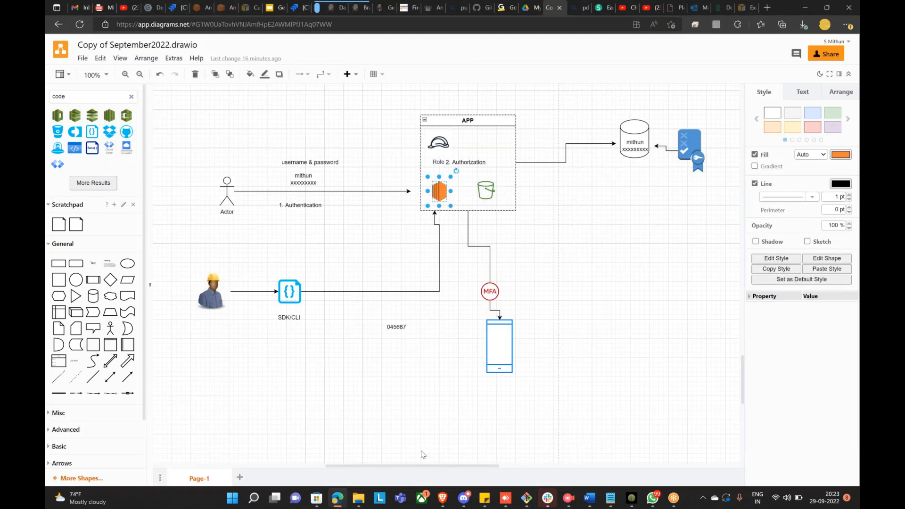
left_click(442, 498)
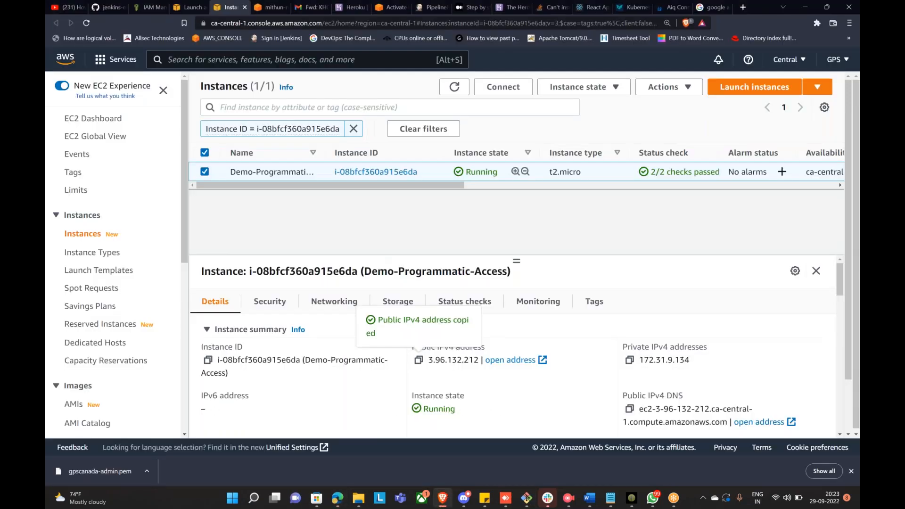
left_click(528, 499)
right_click(476, 299)
left_click(502, 332)
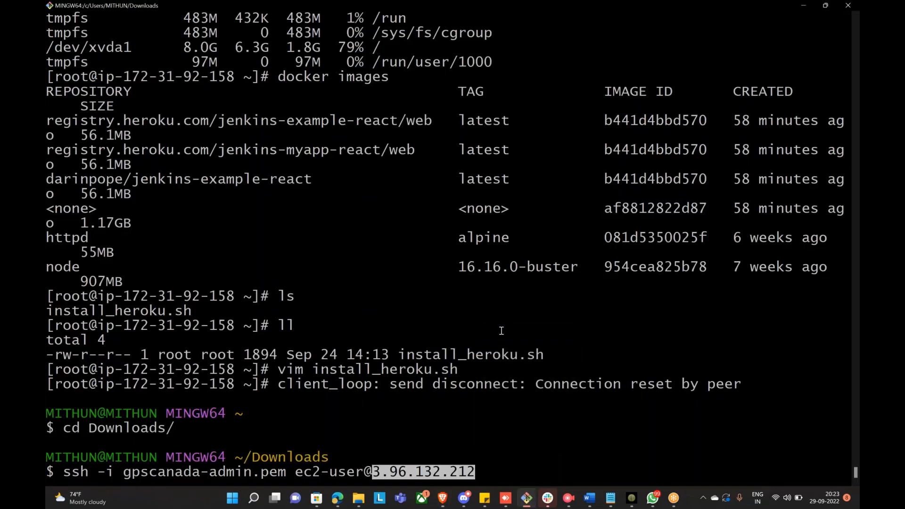
key("Return")
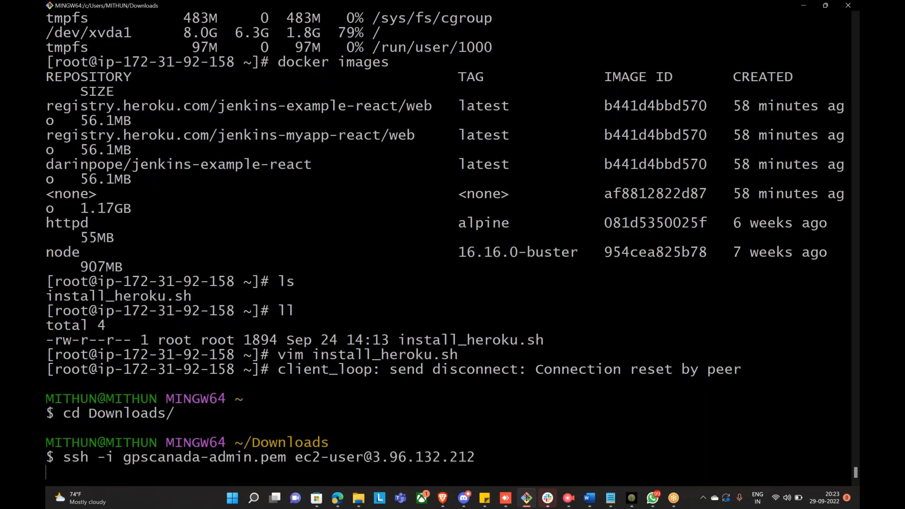
type("yes")
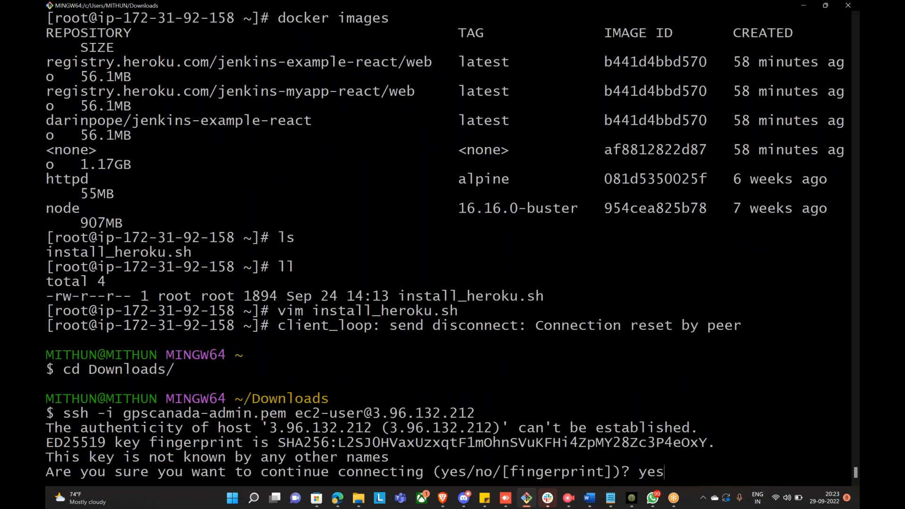
key("Return")
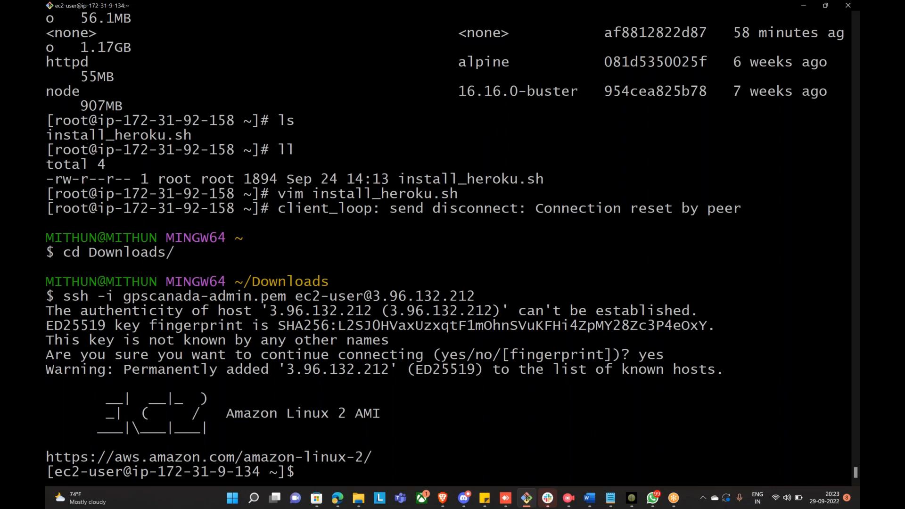
Create 100 empty log files with touch app-react{1..100}.log and list the directory's contents
type("touch logs{")
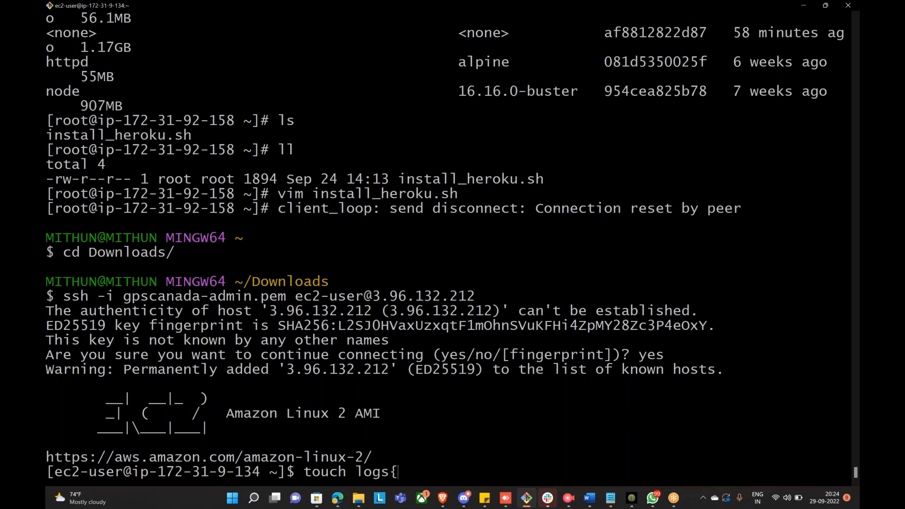
type("1..100}")
type(".")
key("BackSpace")
key("BackSpace")
key("BackSpace")
key("BackSpace")
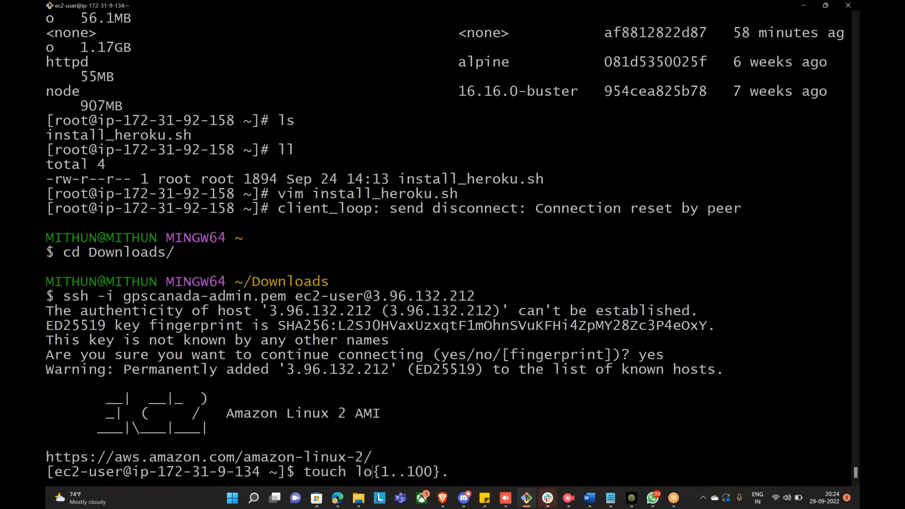
type("app-react{1..100}.")
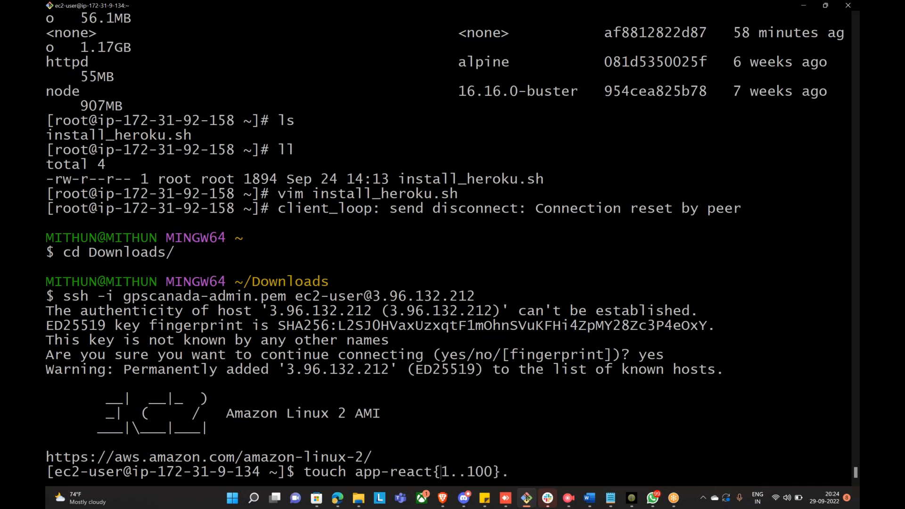
type("log")
key("Return")
type("ls")
key("Return")
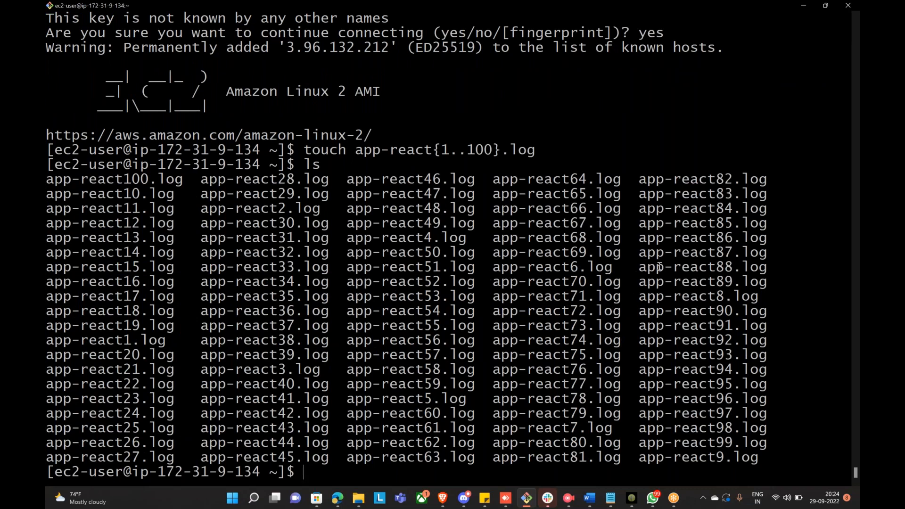
left_click_drag(493, 281, 584, 281)
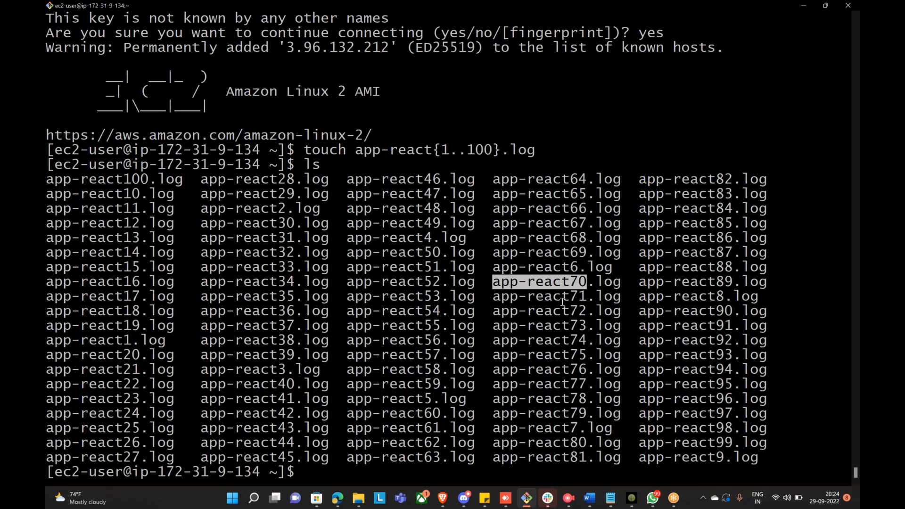
left_click(697, 19)
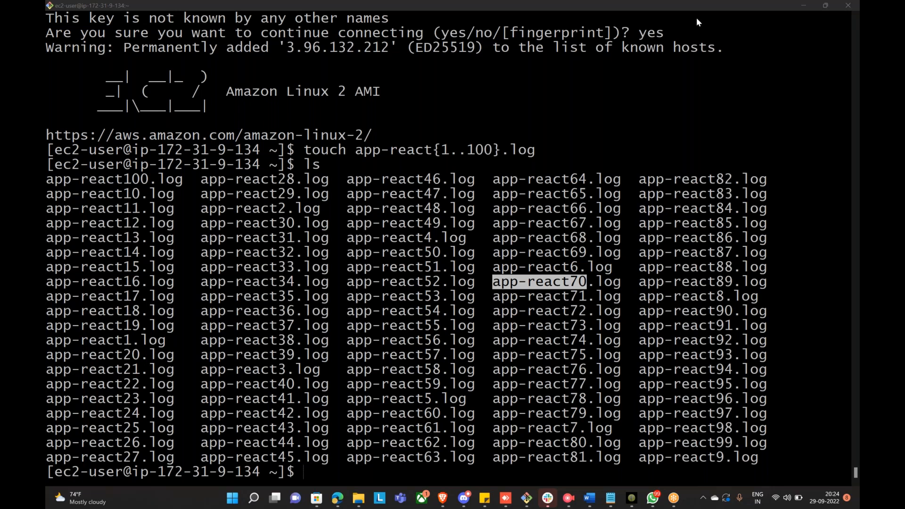
left_click(604, 150)
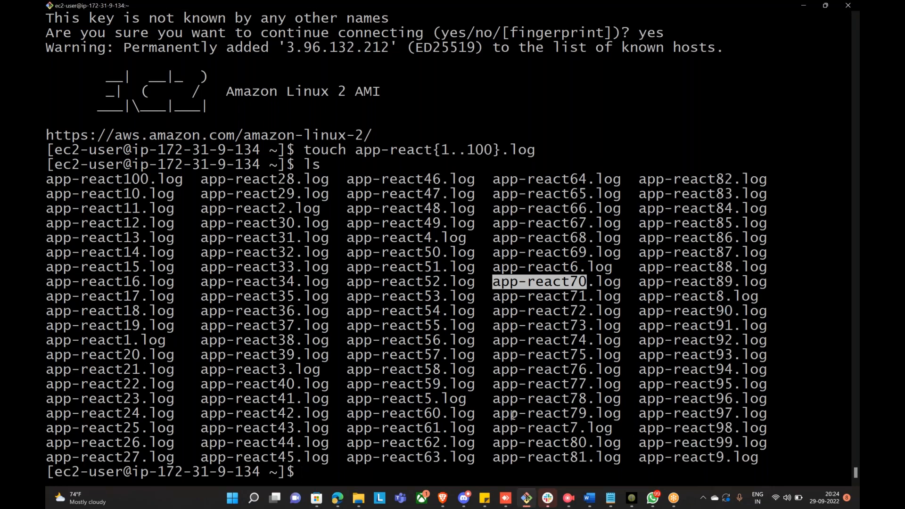
double_click(602, 142)
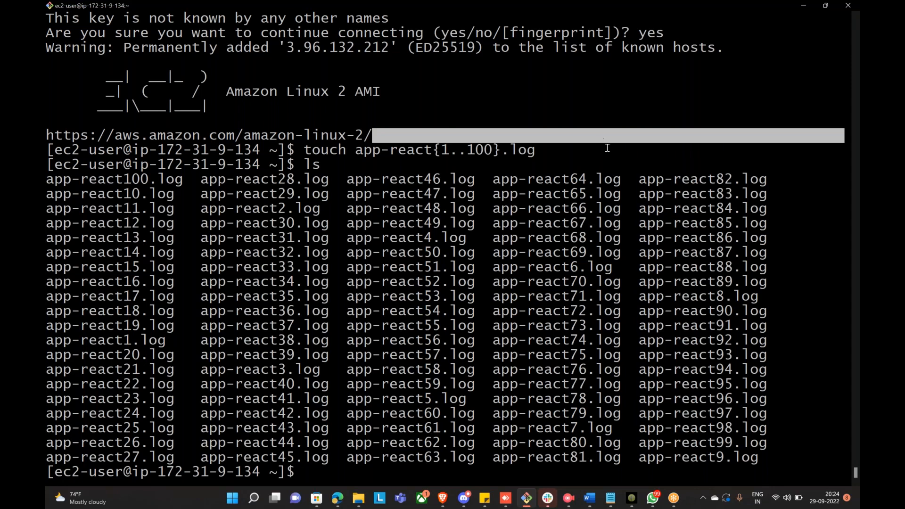
left_click(637, 161)
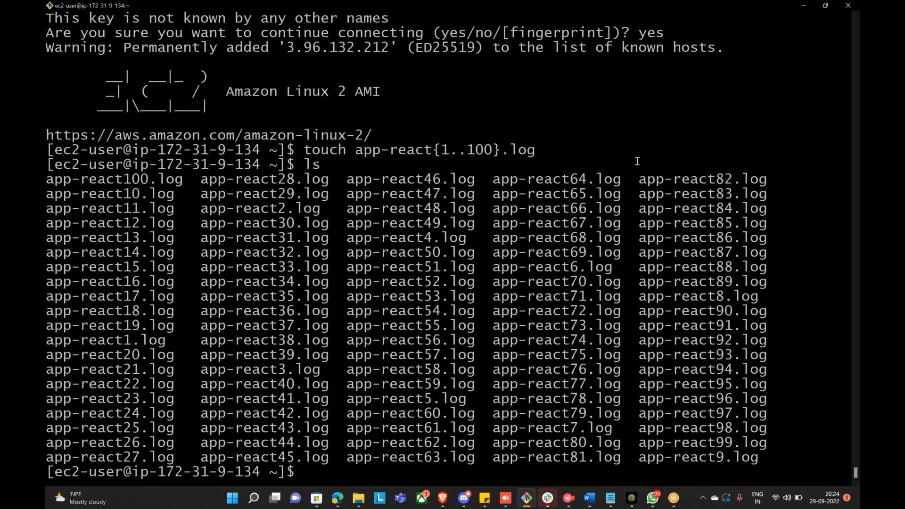
Begin an aws s3 mv command with app-react1.log as the source and s3:// as the start of the destination
type("aws s3 mv")
double_click(121, 338)
right_click(682, 418)
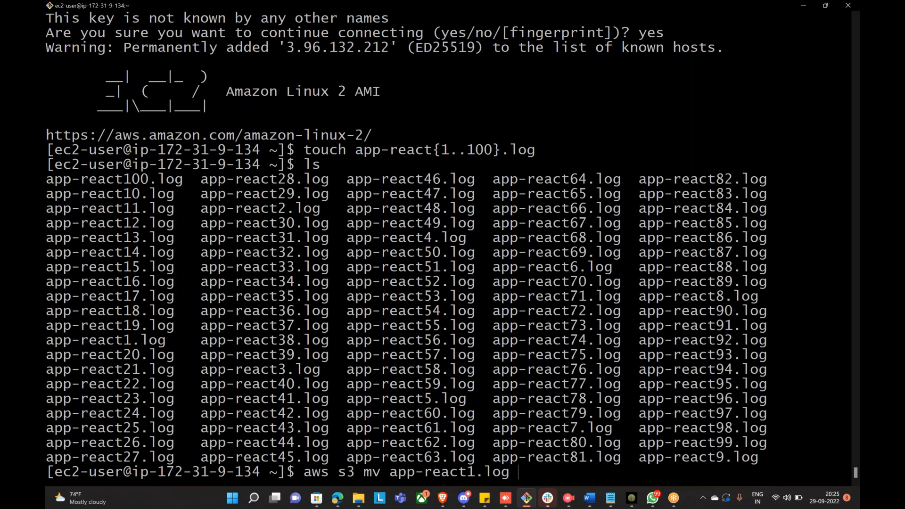
type("s3://")
Copy the react-app bucket's full name from the S3 console in Brave and paste it after s3:// in the Git Bash terminal
left_click(338, 499)
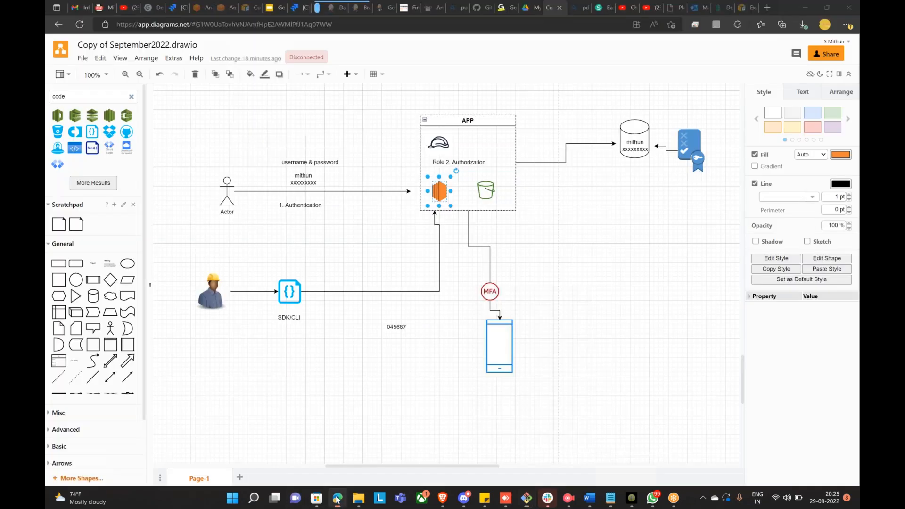
key("alt+Tab")
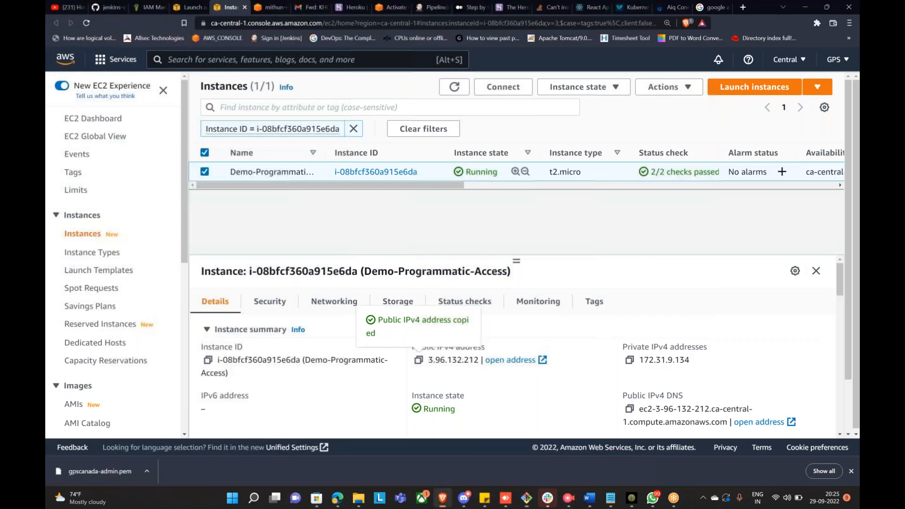
left_click(266, 8)
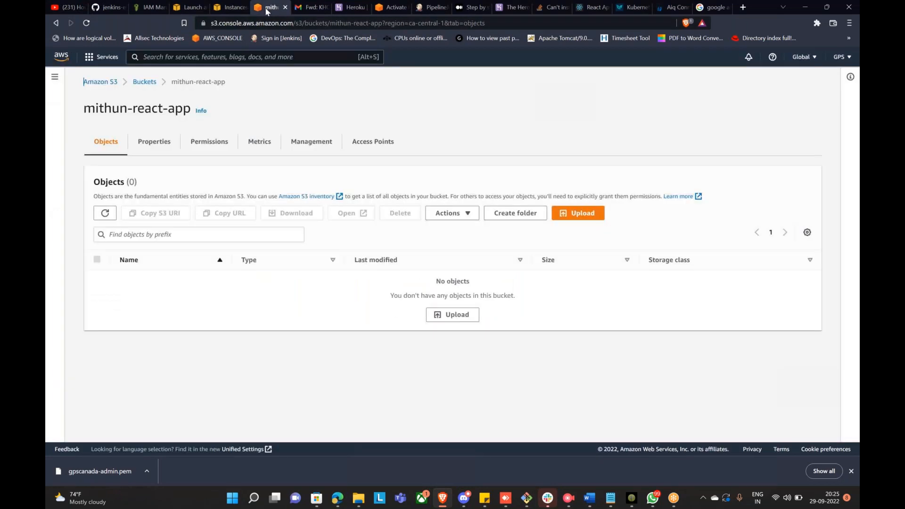
left_click_drag(84, 108, 188, 111)
key("ctrl+c")
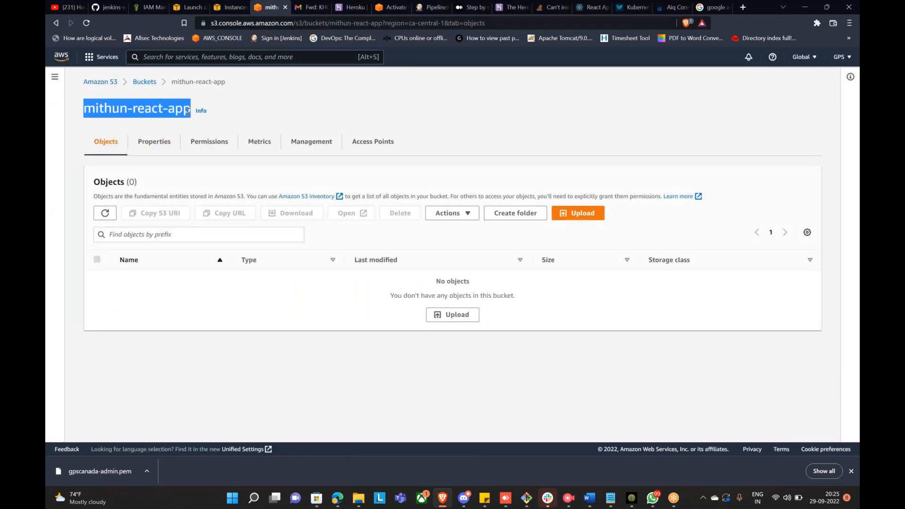
left_click(526, 498)
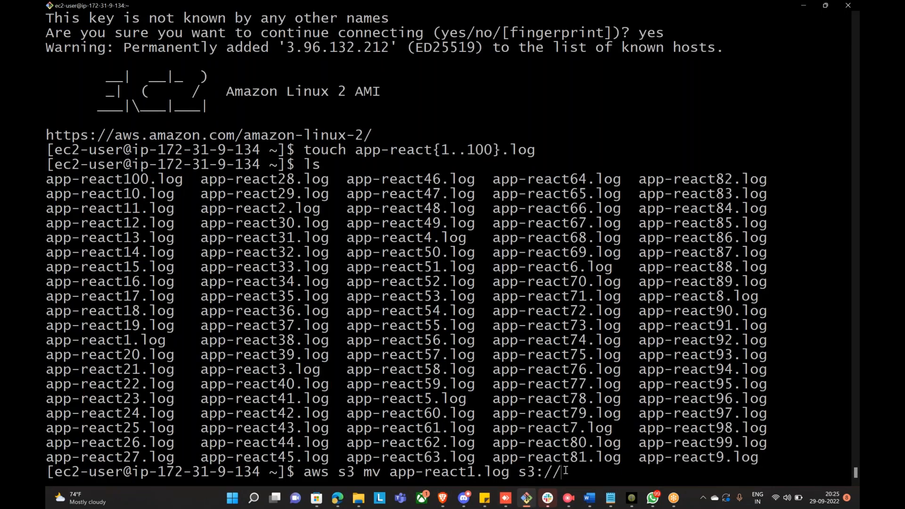
key("shift+Insert")
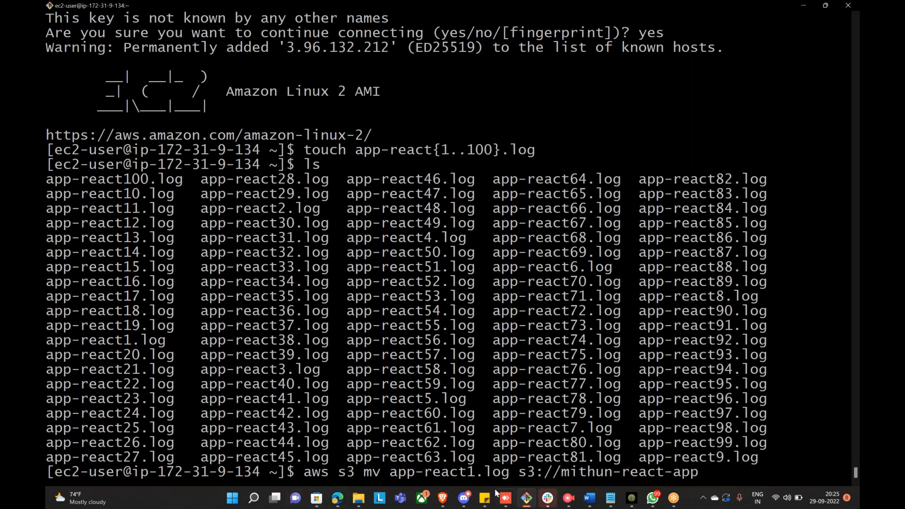
Check the bucket's object list in Brave, then try to run the move command in Git Bash and examine its output
left_click(443, 497)
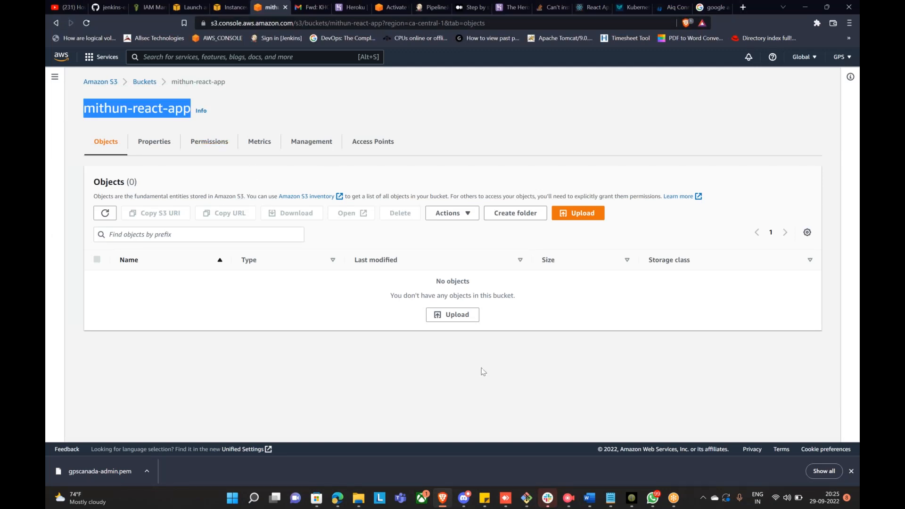
left_click(526, 498)
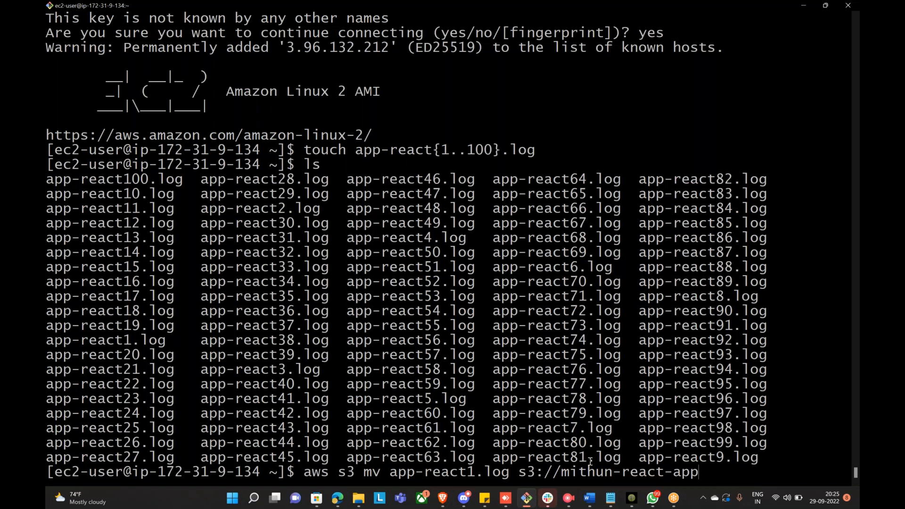
key("Return")
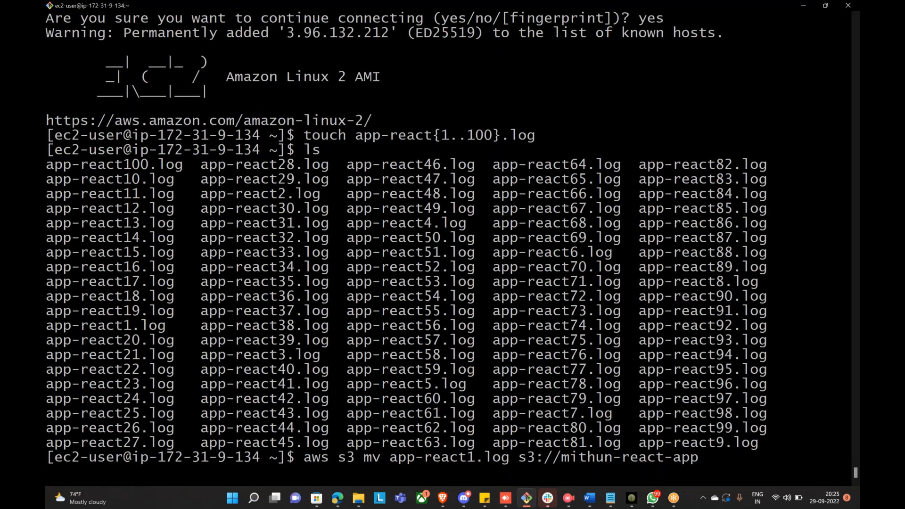
triple_click(99, 454)
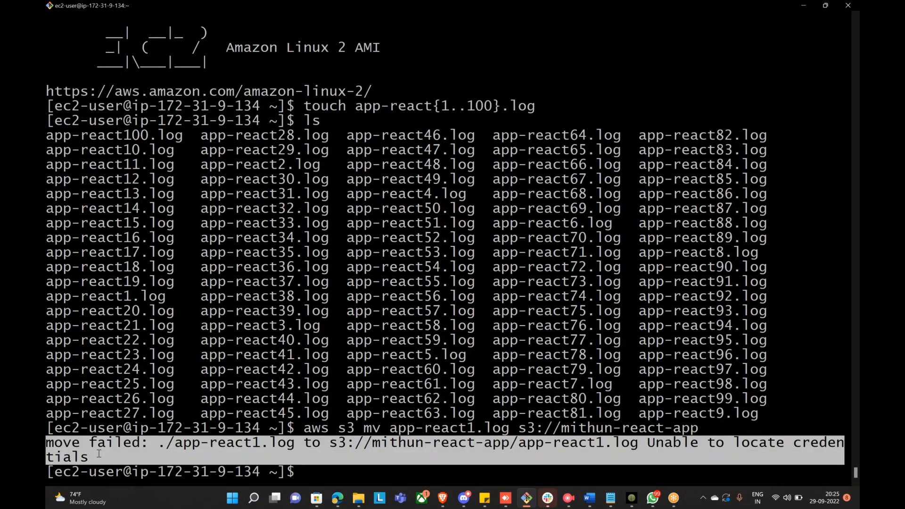
left_click_drag(794, 444, 816, 454)
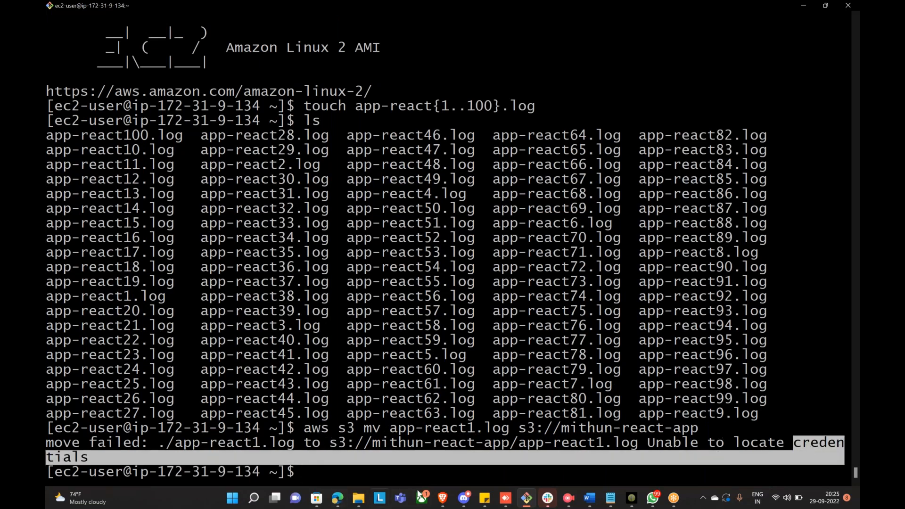
Switch to the IAM page in Brave to view ProgrammaticUser's access key ID and secret access key, then return to Git Bash
left_click(442, 497)
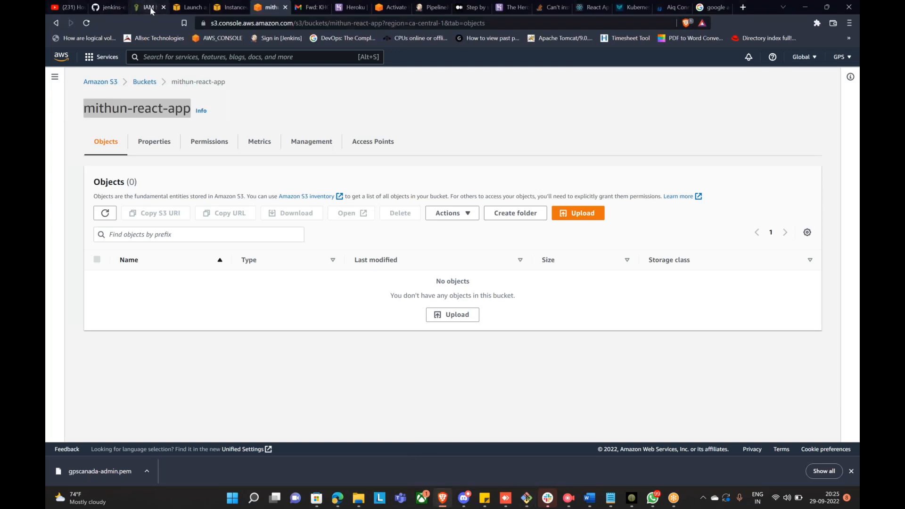
left_click(149, 9)
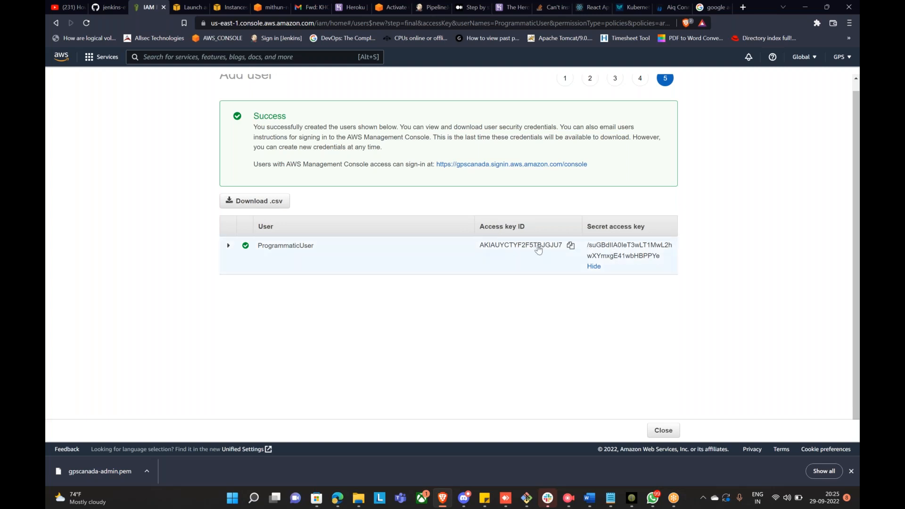
left_click(534, 500)
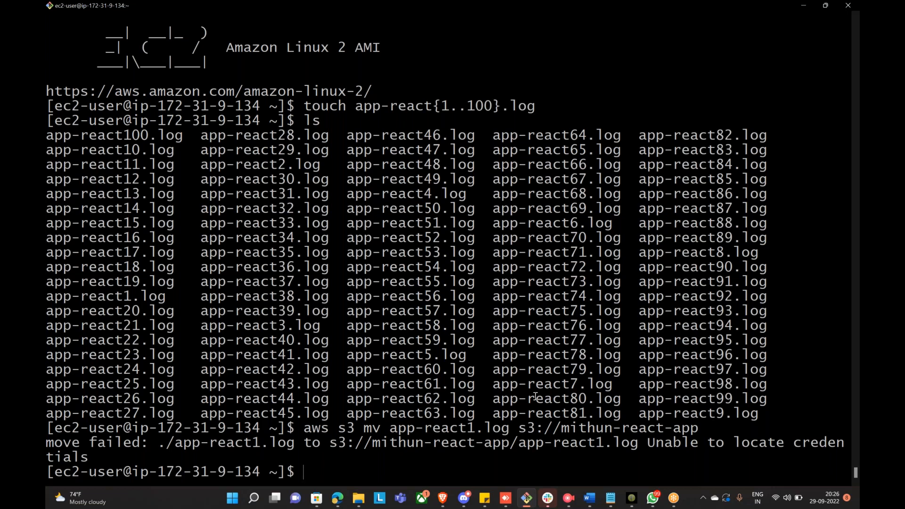
Run aws configure and enter ProgrammaticUser's access key ID, copied from the IAM page in Brave, in the Git Bash terminal
type("aws configure")
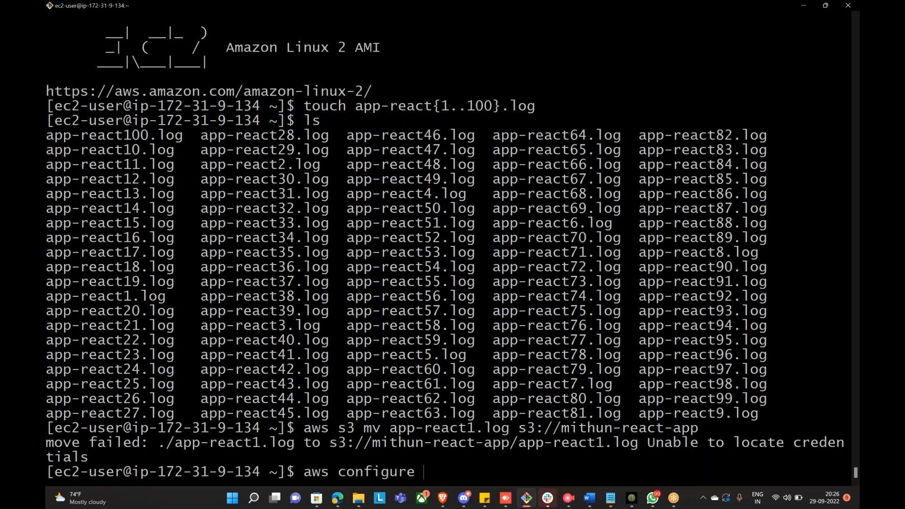
key("Return")
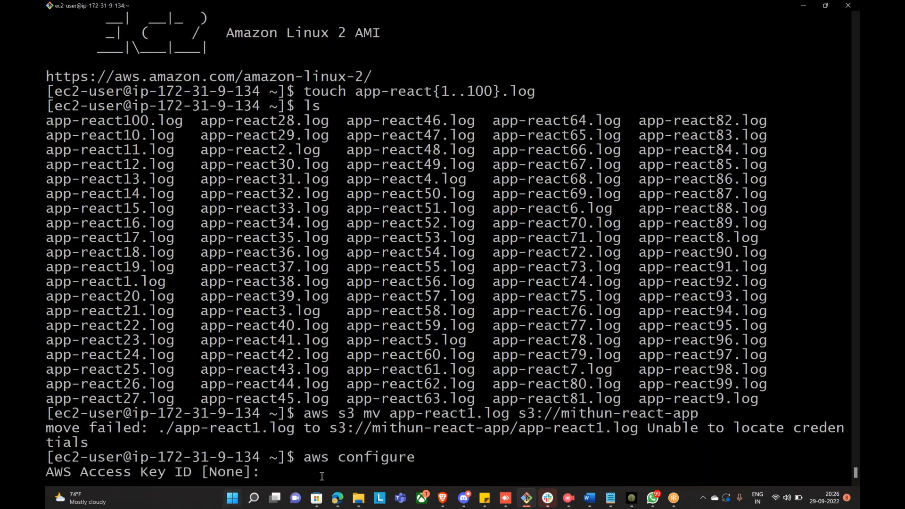
left_click(442, 498)
left_click(571, 246)
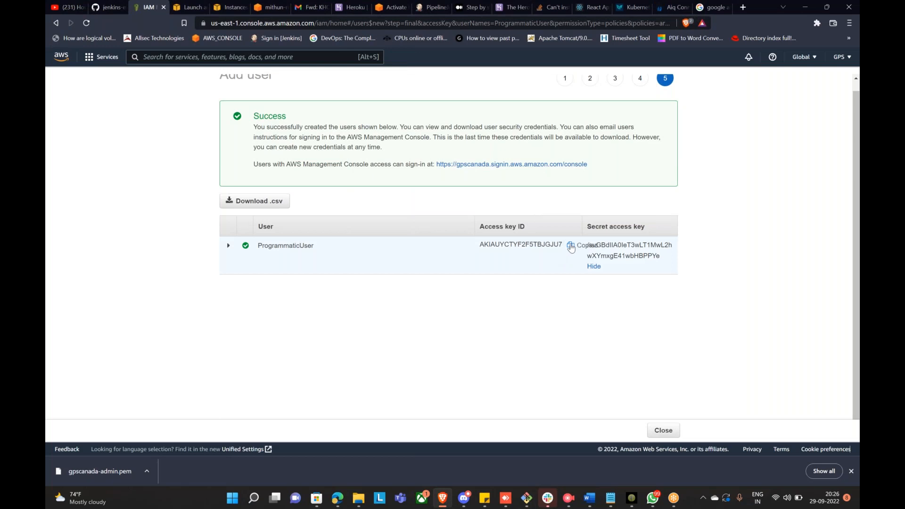
left_click(527, 498)
key("shift+Insert")
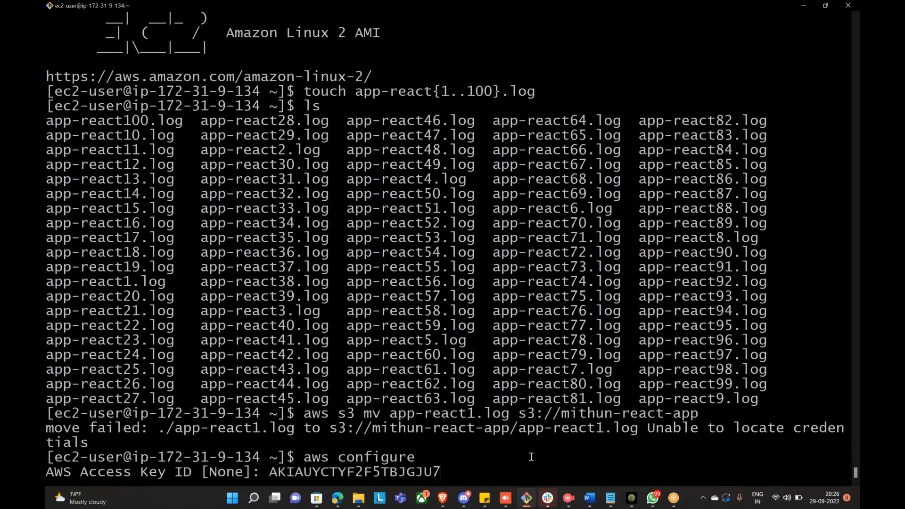
key("Return")
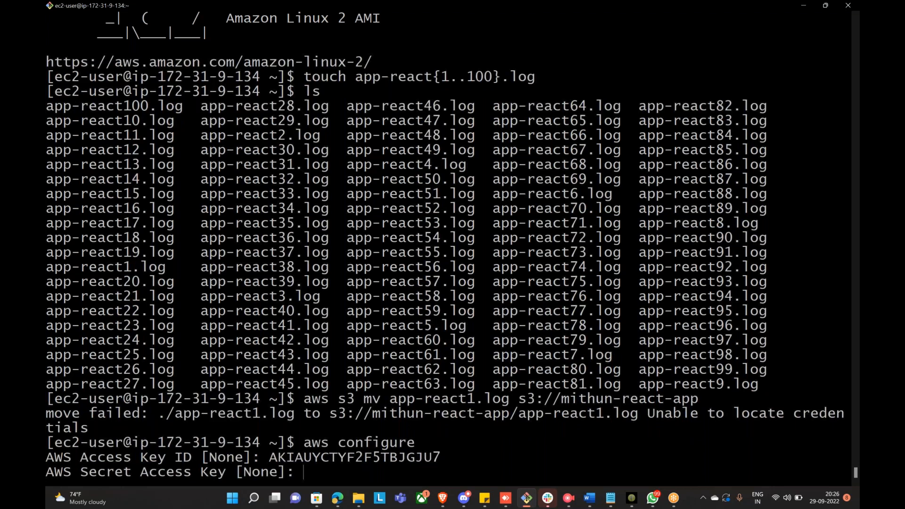
Copy ProgrammaticUser's secret access key from the IAM page in Brave and enter it at the Git Bash configuration prompt
left_click(443, 499)
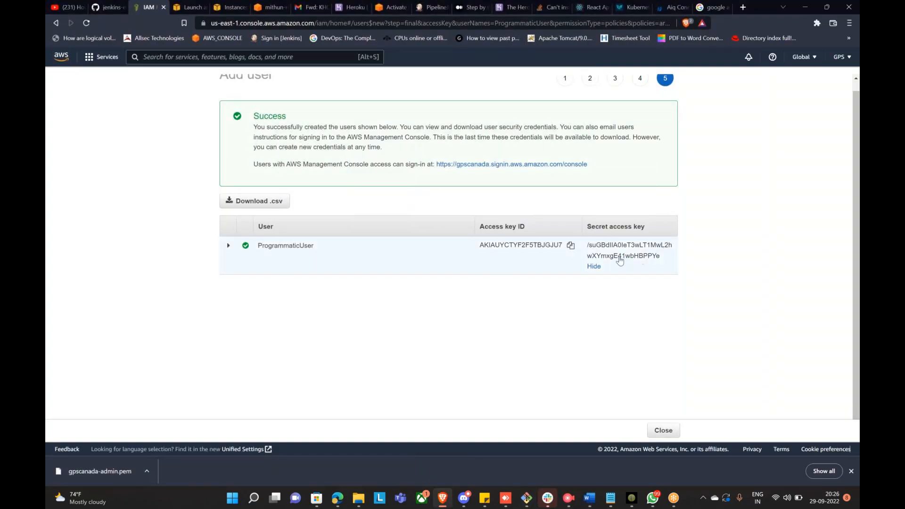
left_click_drag(588, 245, 662, 263)
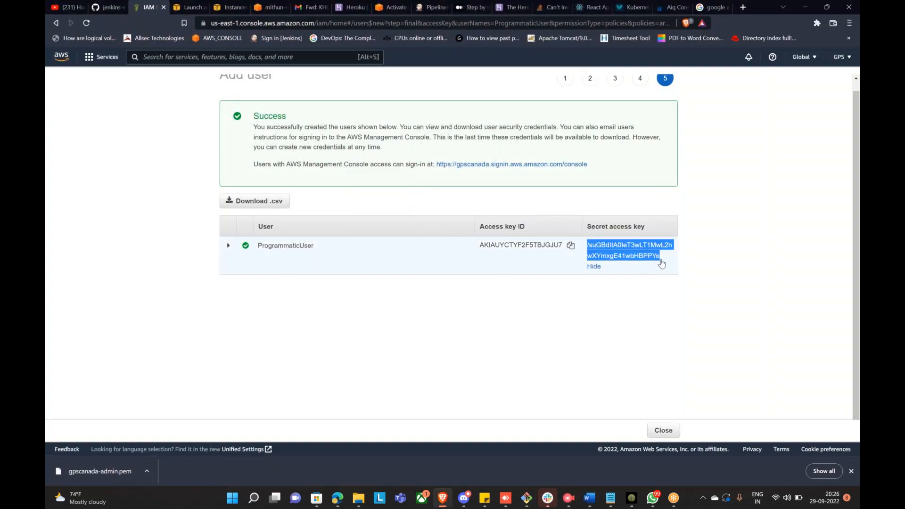
left_click(527, 499)
key("shift+Insert")
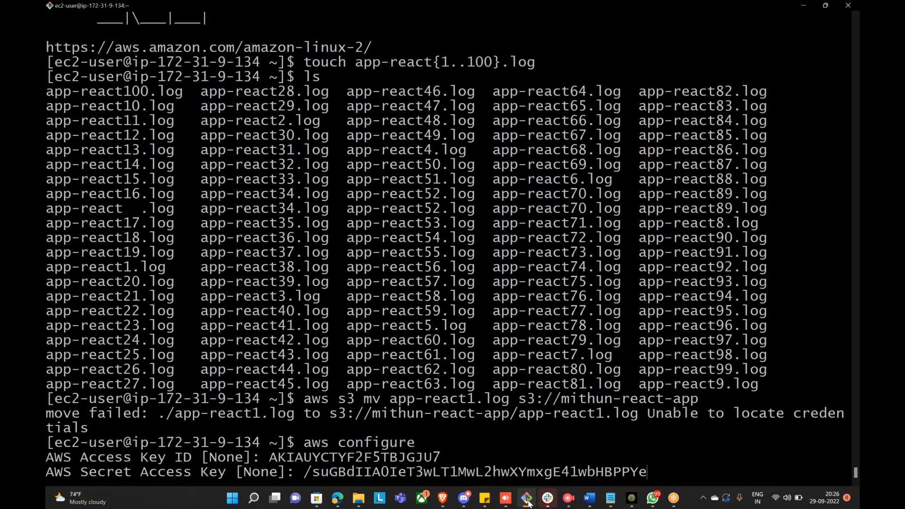
key("Return")
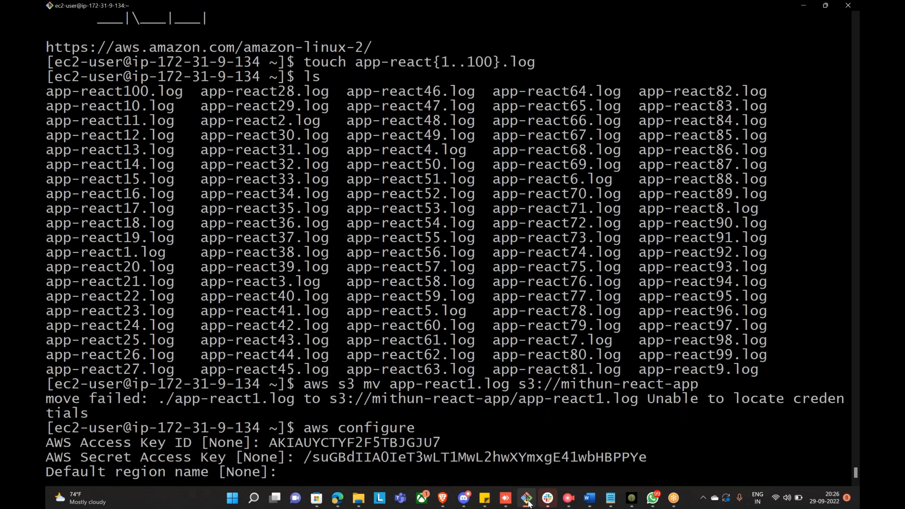
Look up the Canada (Central) region code in Brave, then enter ca-cental-1 as default region and json as output format in Git Bash
left_click(337, 498)
left_click(443, 498)
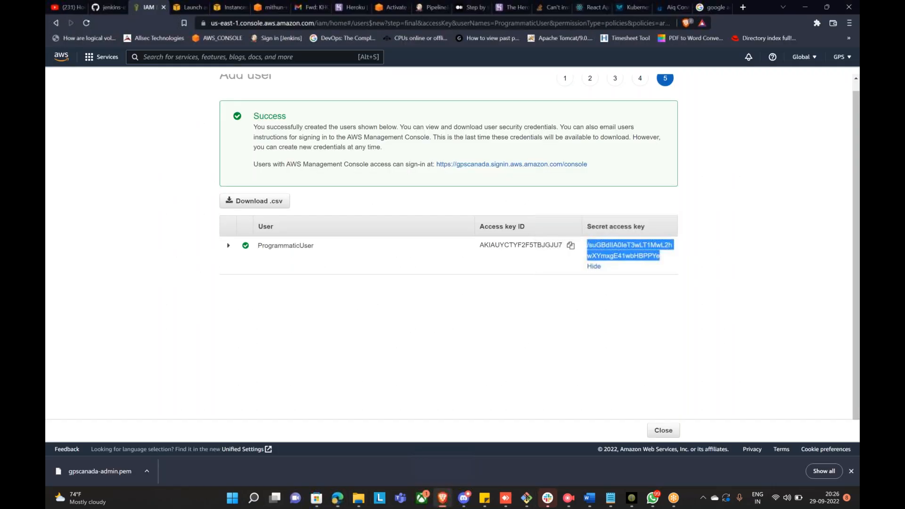
left_click(801, 57)
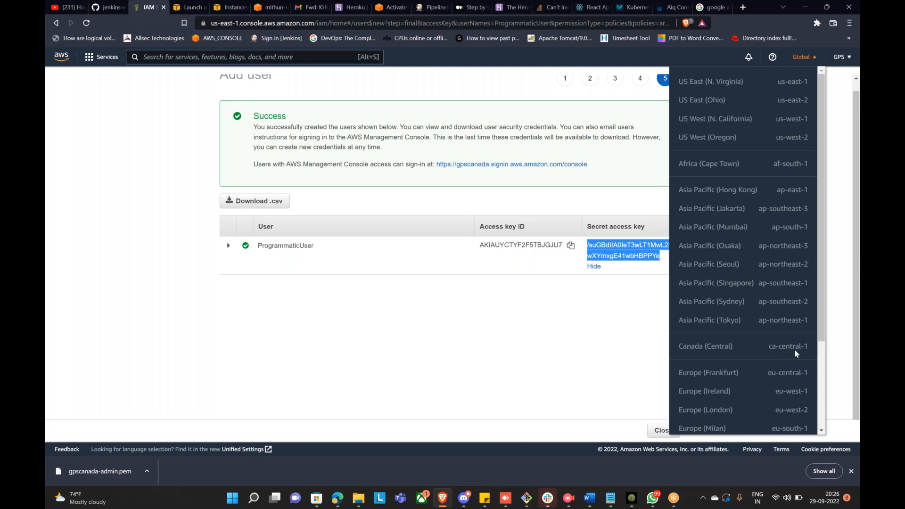
left_click(526, 499)
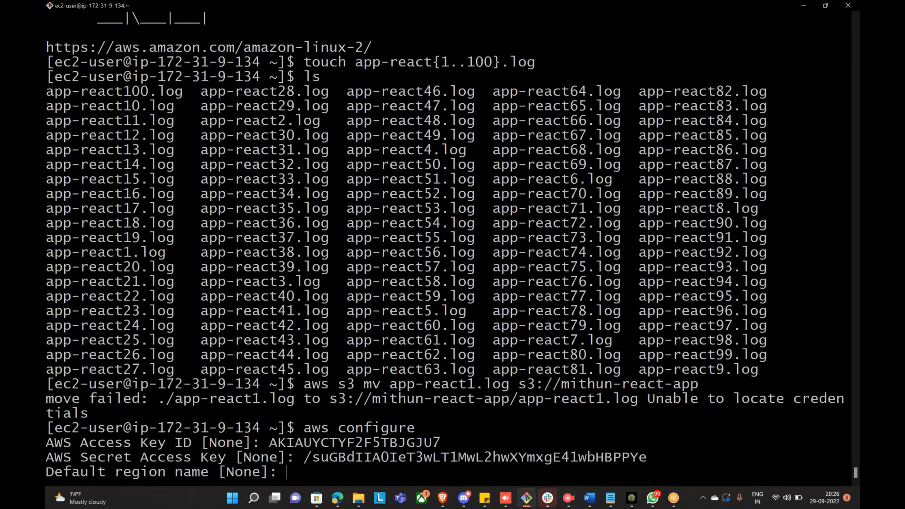
type("ca-cental-1")
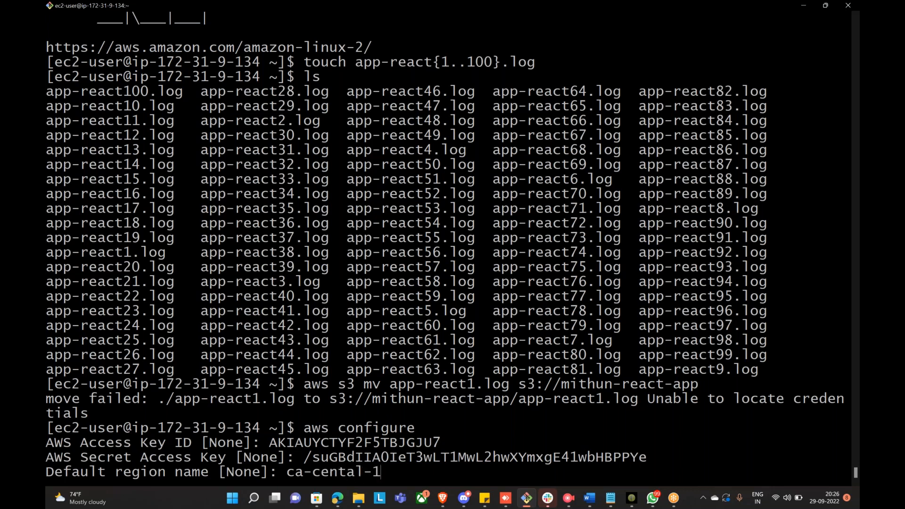
key("Return")
type("j")
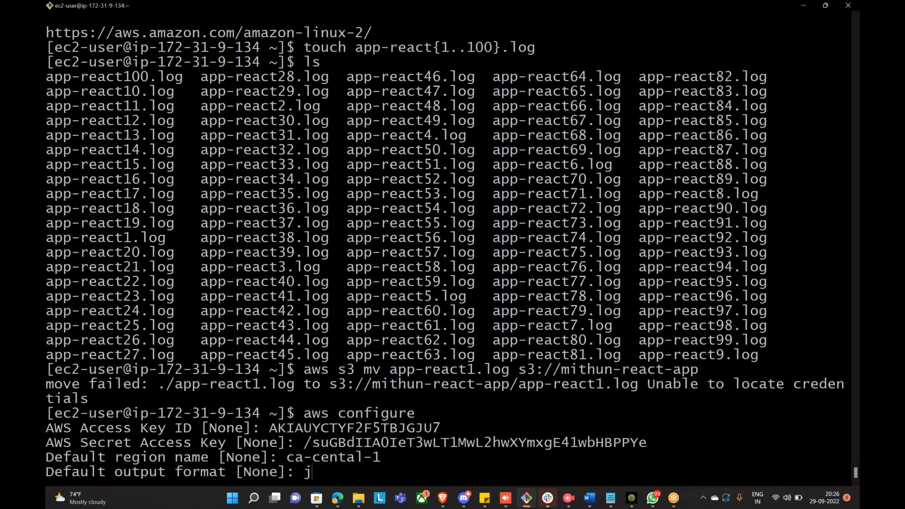
type("son")
key("Return")
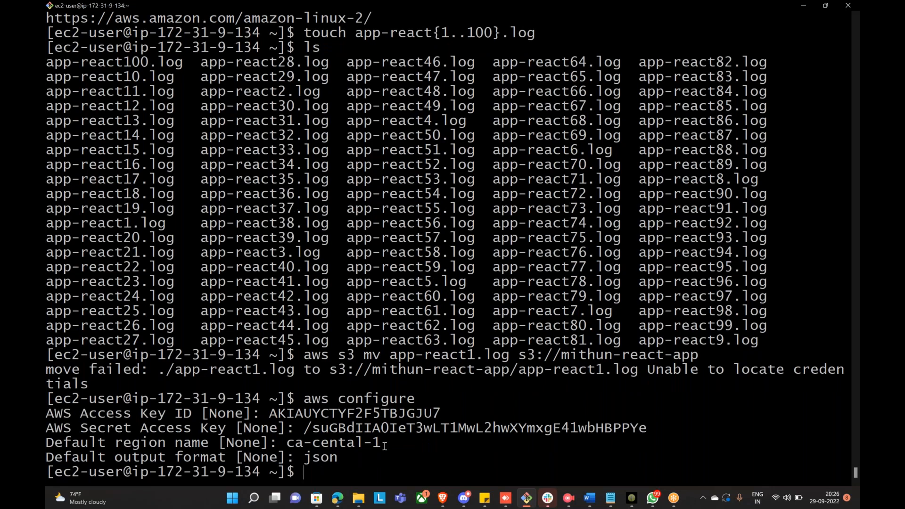
Try to move app-react1.log to the react-app bucket by rerunning the aws s3 mv command
key("Up")
key("Up")
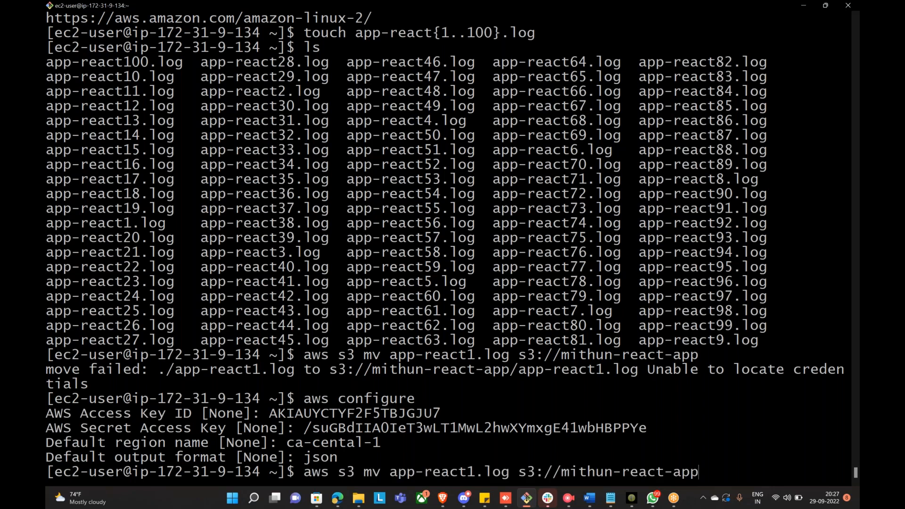
key("Return")
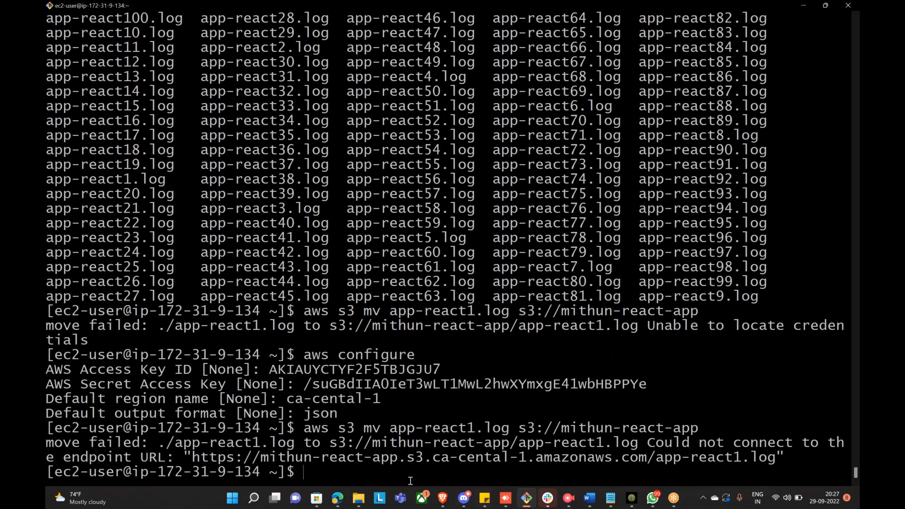
Switch to Brave and check the react-app bucket's AWS region in the S3 bucket list
left_click(442, 498)
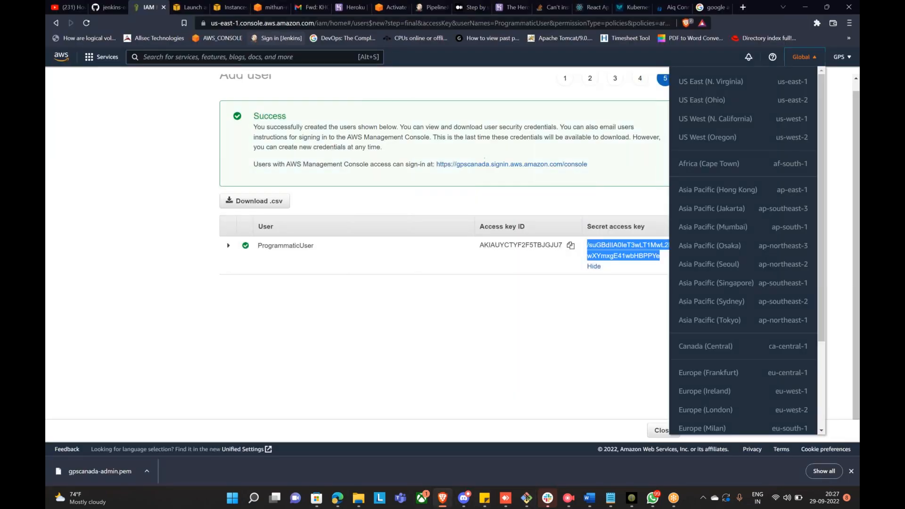
left_click(266, 7)
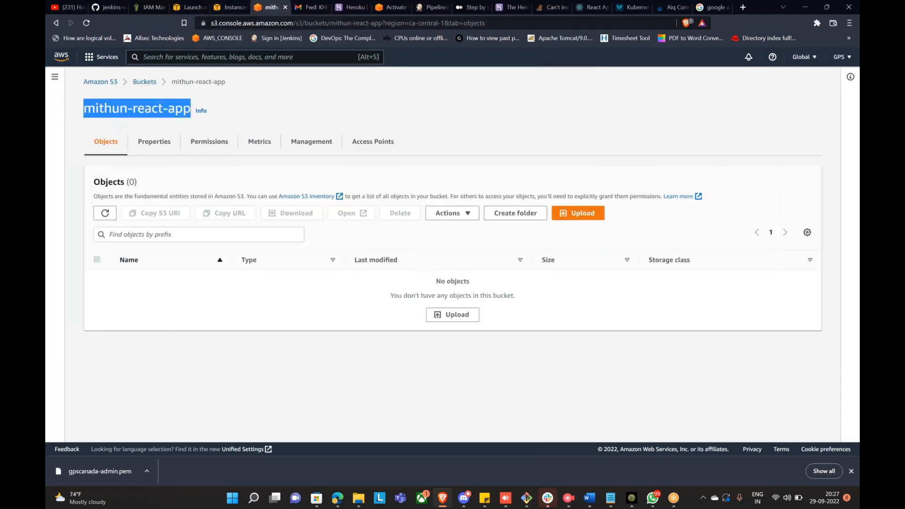
left_click(145, 83)
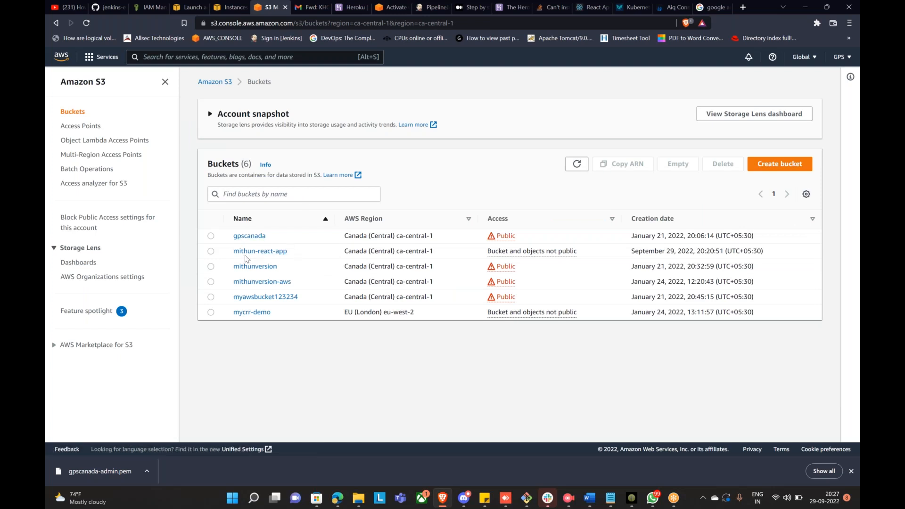
Return to Git Bash and try the app-react1.log move again with a trailing slash on the bucket destination
left_click(527, 498)
key("Up")
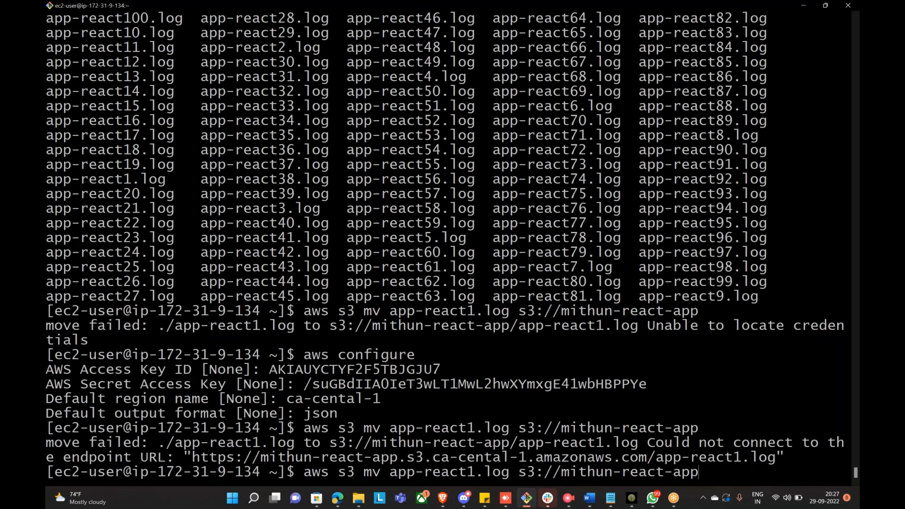
type("/")
key("Return")
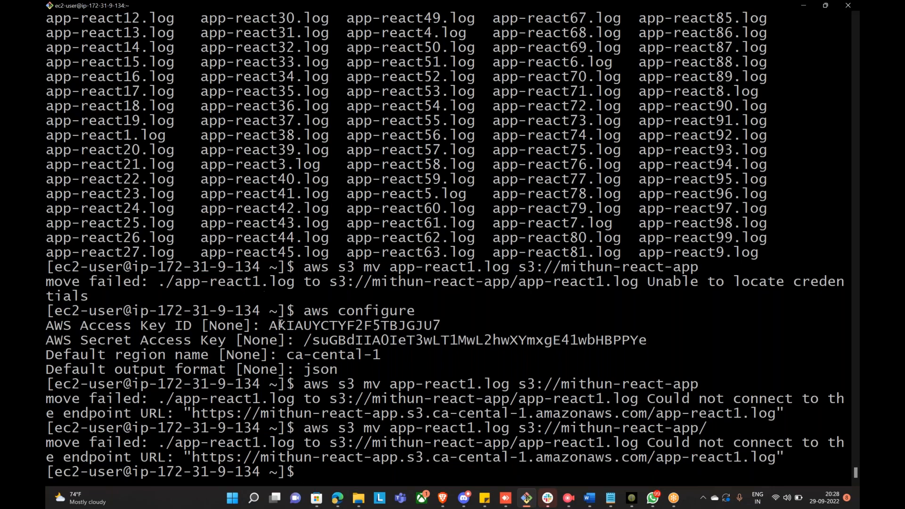
Switch to Brave, open the react-app bucket and request its properties
left_click(442, 497)
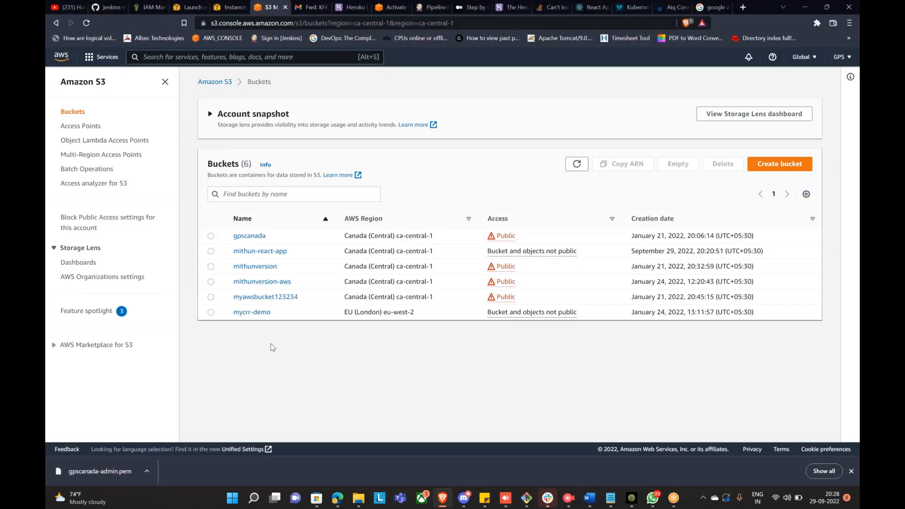
left_click(258, 252)
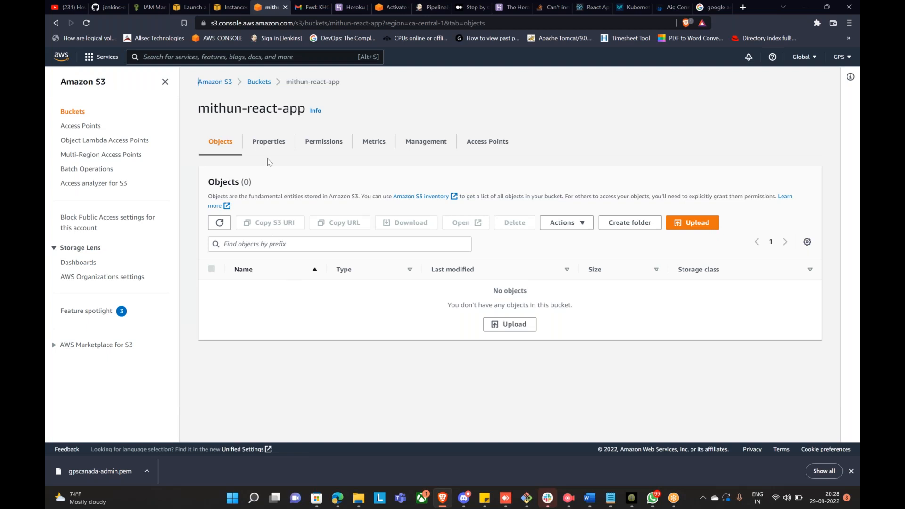
left_click(259, 147)
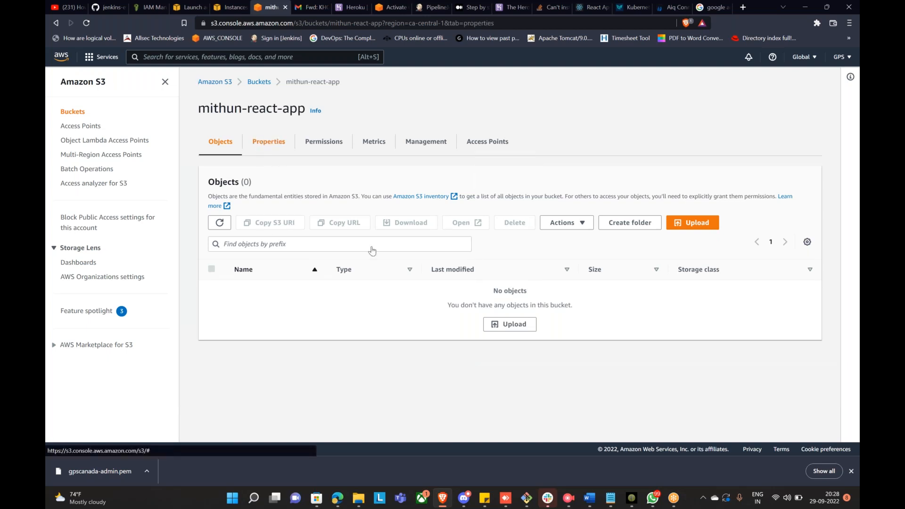
Rerun aws configure in Git Bash, keeping both stored keys and setting the default region to ca-central-1 and the output format to json
left_click(526, 500)
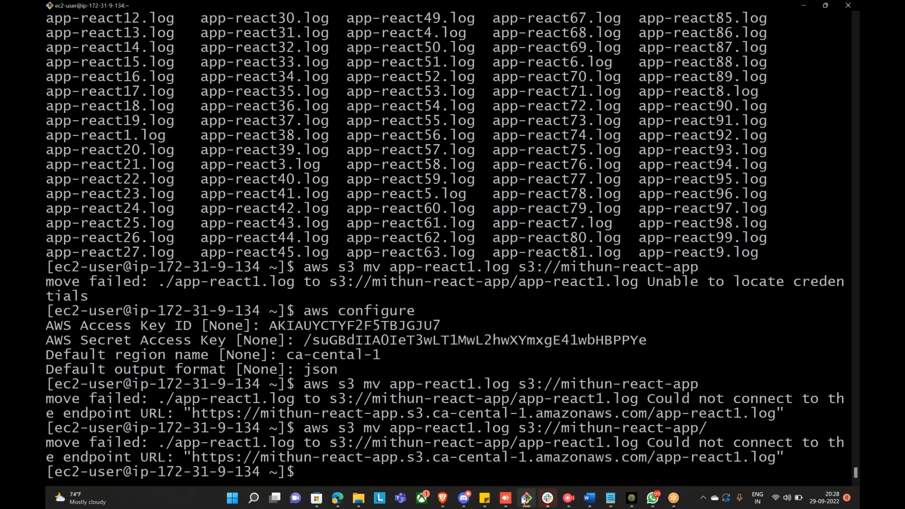
key("Up")
key("Up")
key("Up")
key("Up")
key("Down")
key("Return")
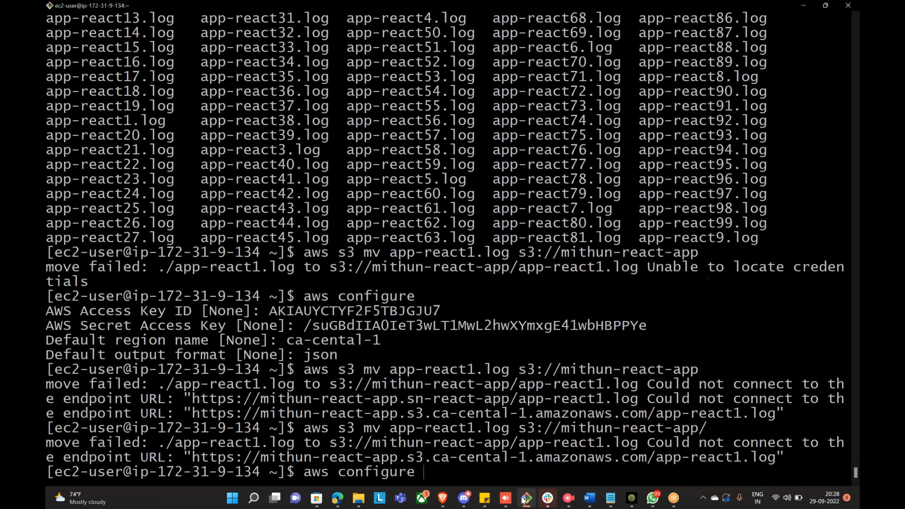
key("Return")
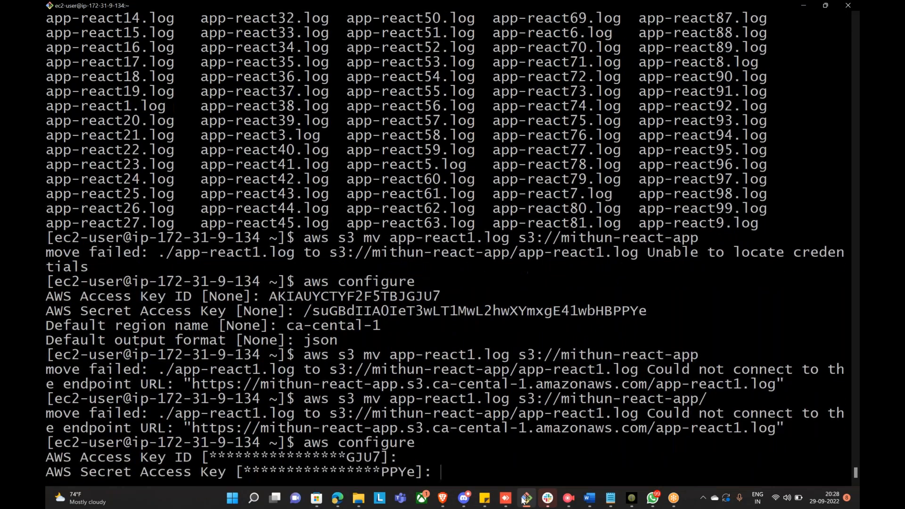
key("Return")
type("ca")
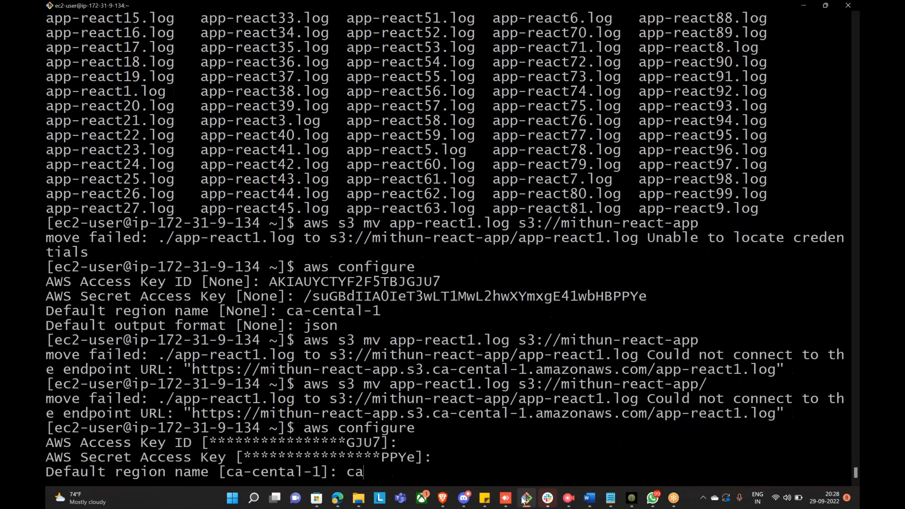
type("-central-1")
key("Return")
type("json]: json")
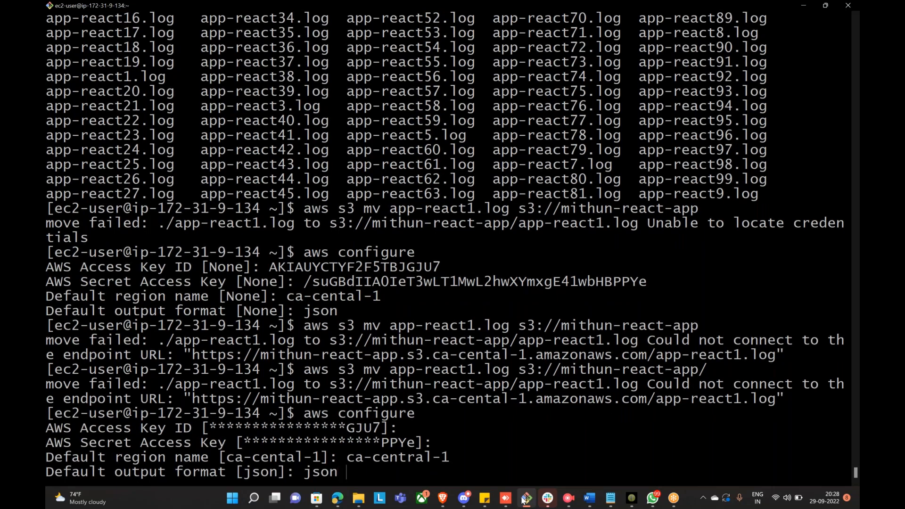
key("Return")
Rerun the aws s3 mv command without the trailing slash to move app-react1.log to the react-app bucket, and highlight its output
key("Up")
key("Up")
key("Up")
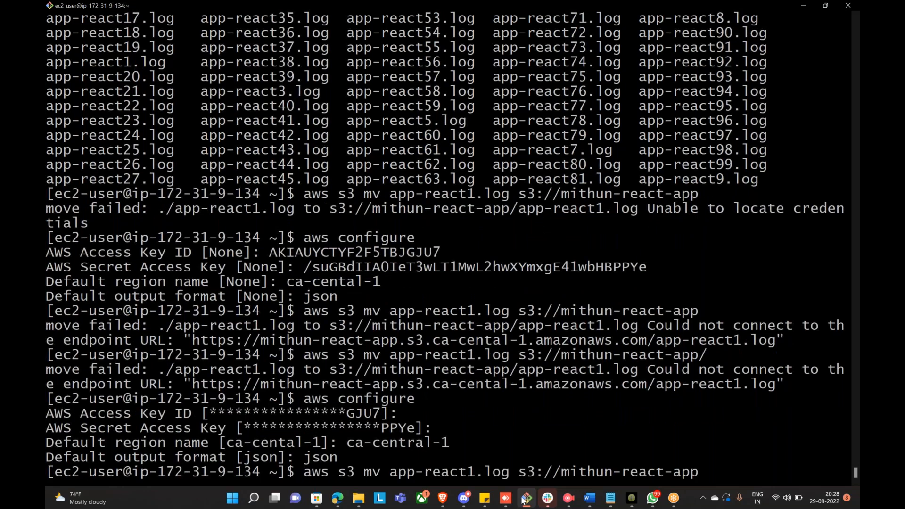
key("Return")
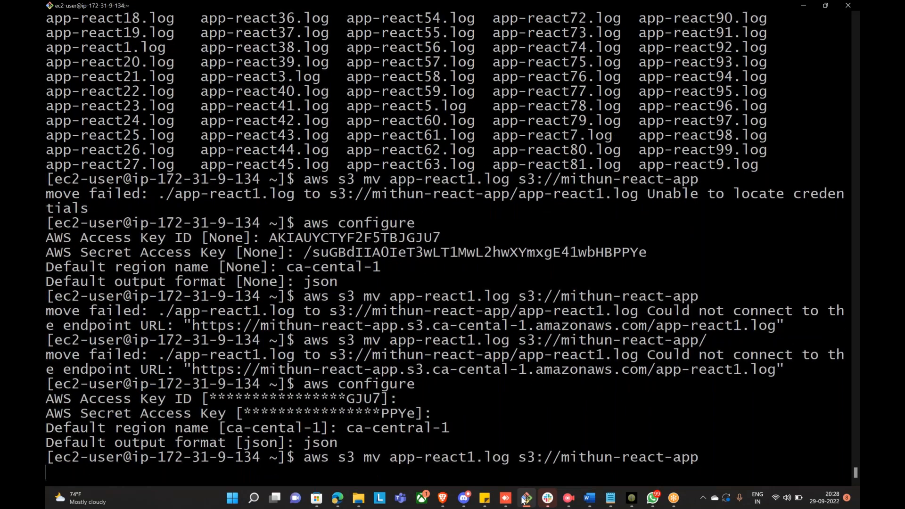
left_click_drag(49, 429, 604, 450)
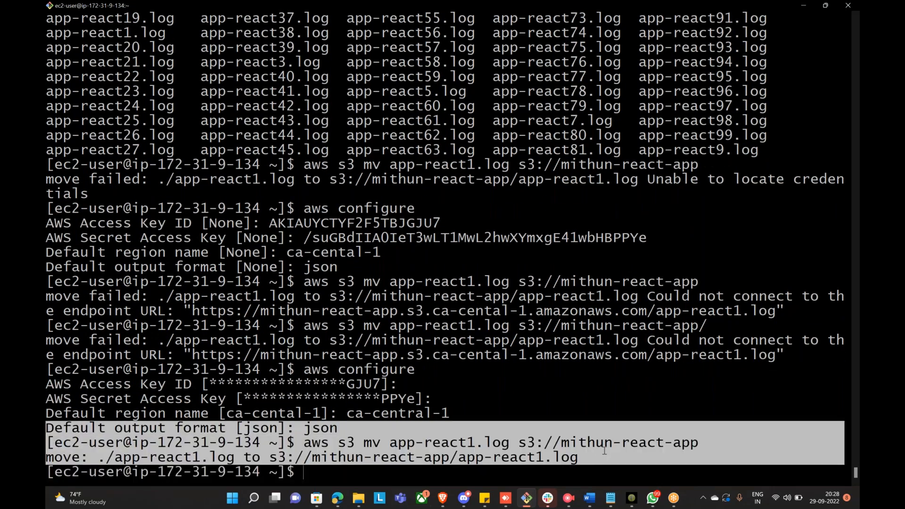
Switch to Brave and refresh the react-app bucket's object list to check for the moved log file
left_click(442, 498)
left_click(222, 143)
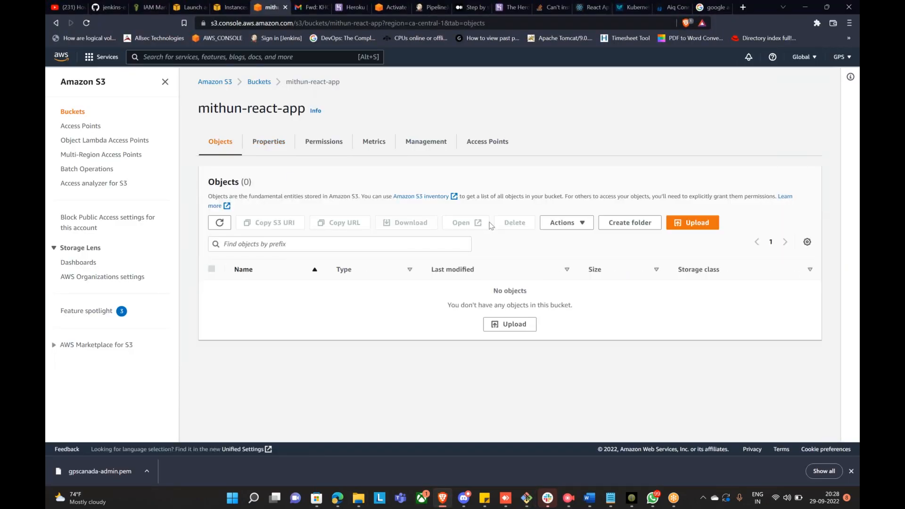
left_click(220, 221)
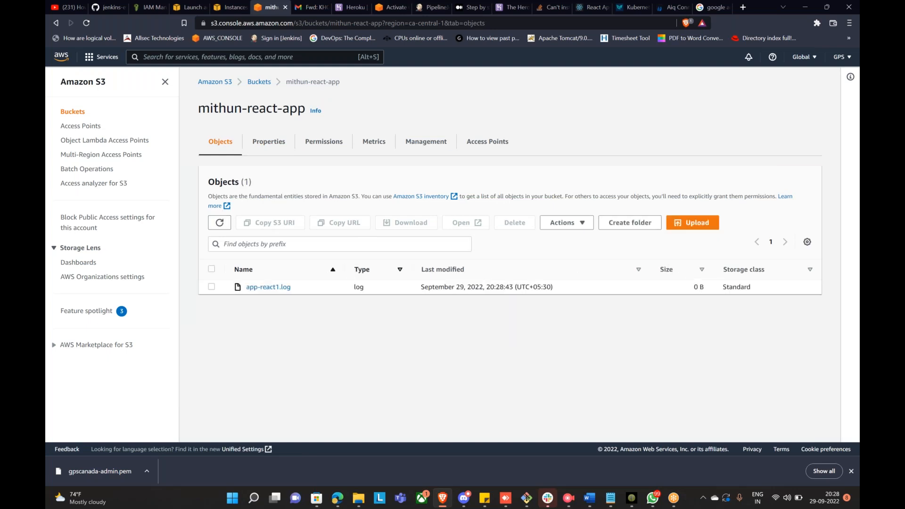
Highlight app-react1.log in the react-app bucket's object list, and switch to Git Bash to list the instance's files with ls
left_click_drag(243, 289, 296, 295)
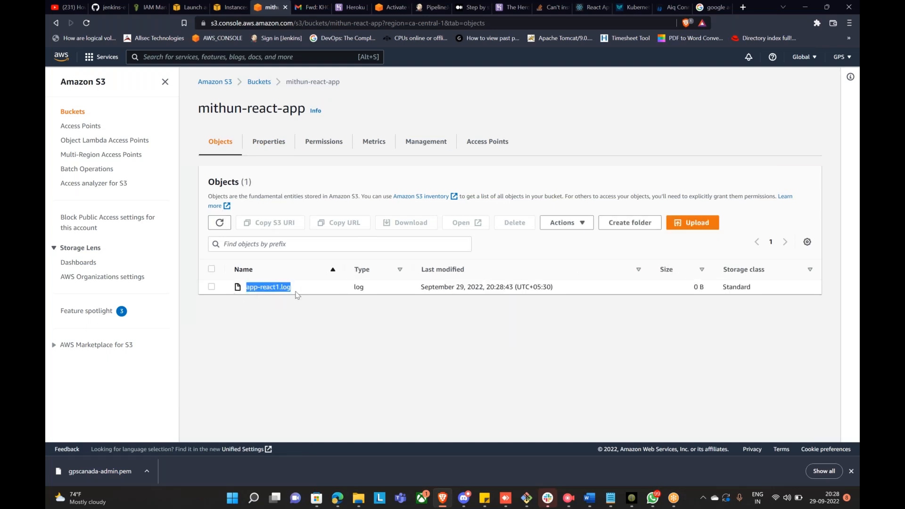
left_click(370, 329)
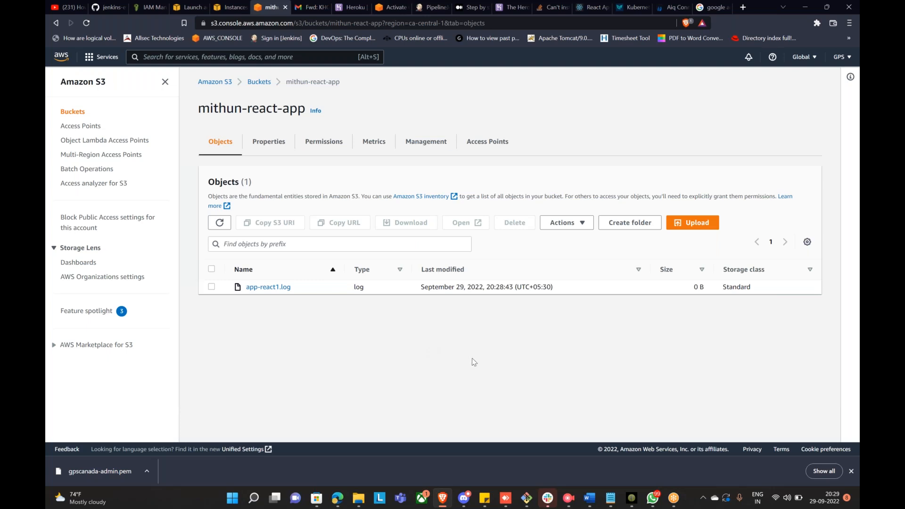
left_click(524, 499)
left_click(587, 360)
left_click_drag(586, 360, 581, 353)
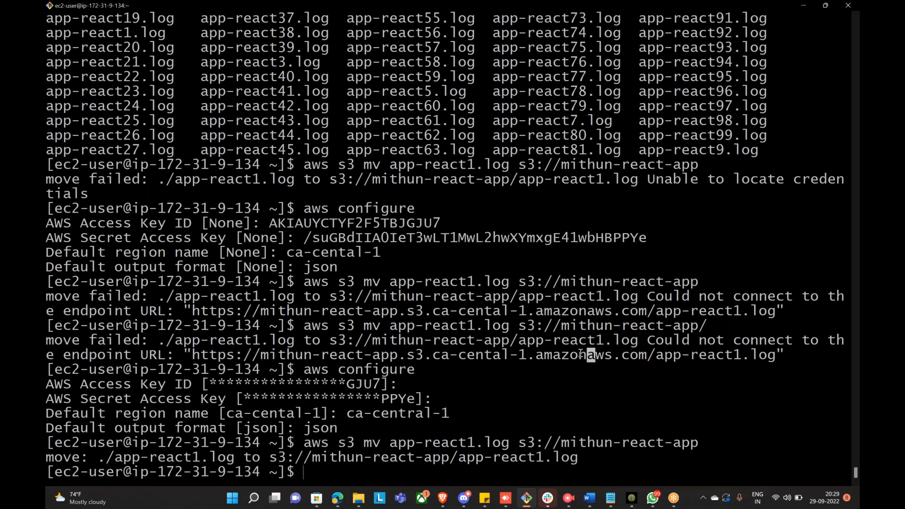
type("ls")
key("Return")
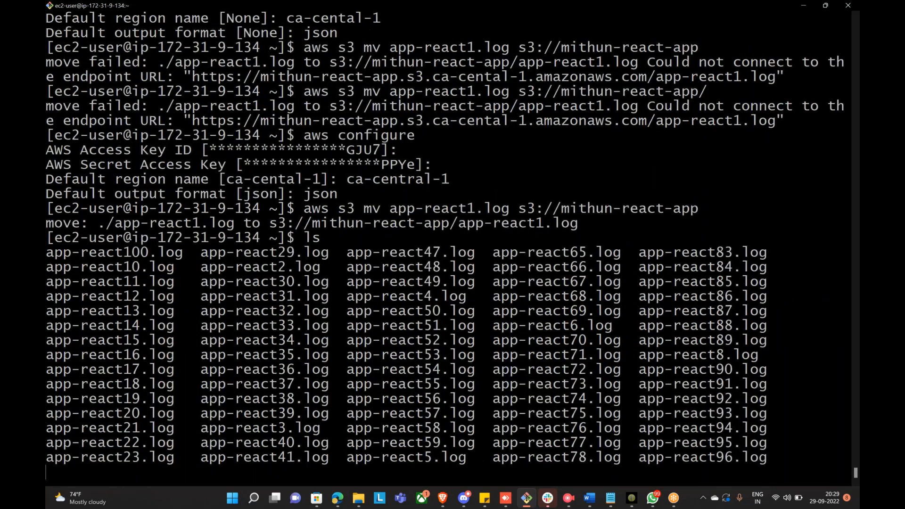
type("crontab -l")
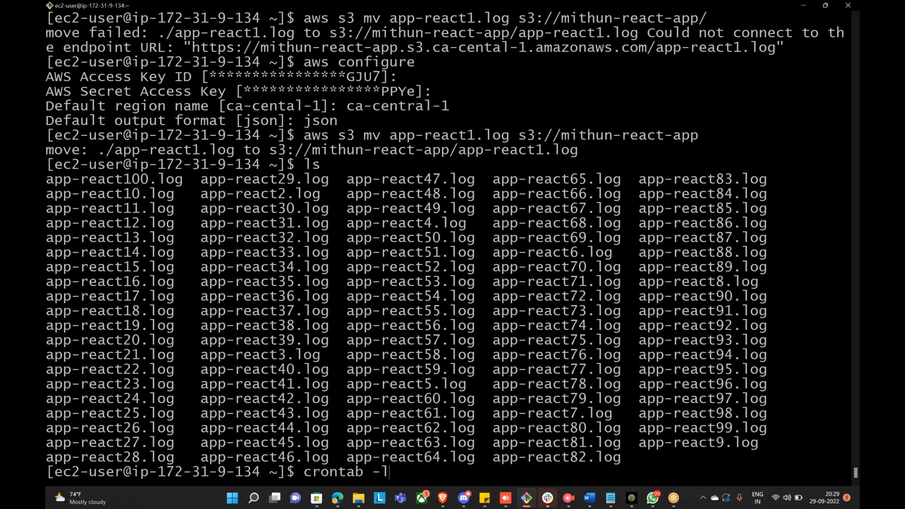
key("BackSpace")
type("e")
key("Return")
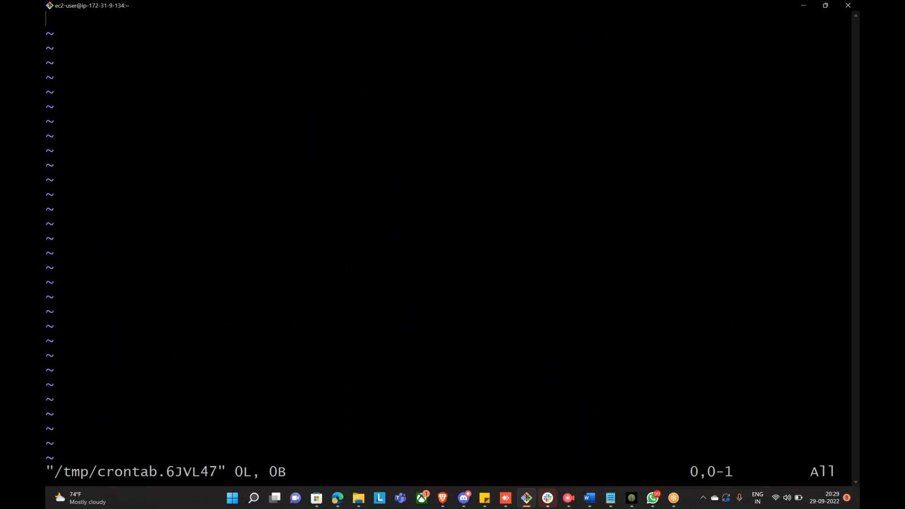
key("i")
key("Return")
key("Return")
key("Return")
key("Return")
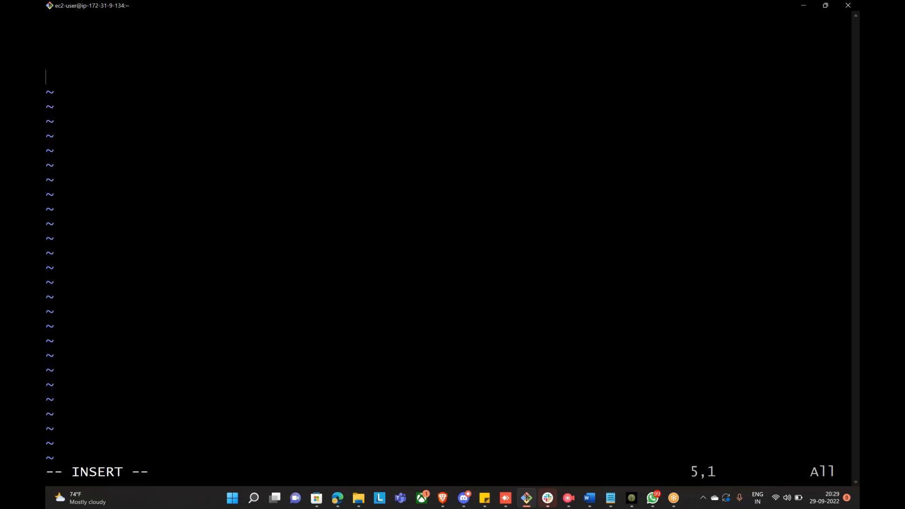
key("Escape")
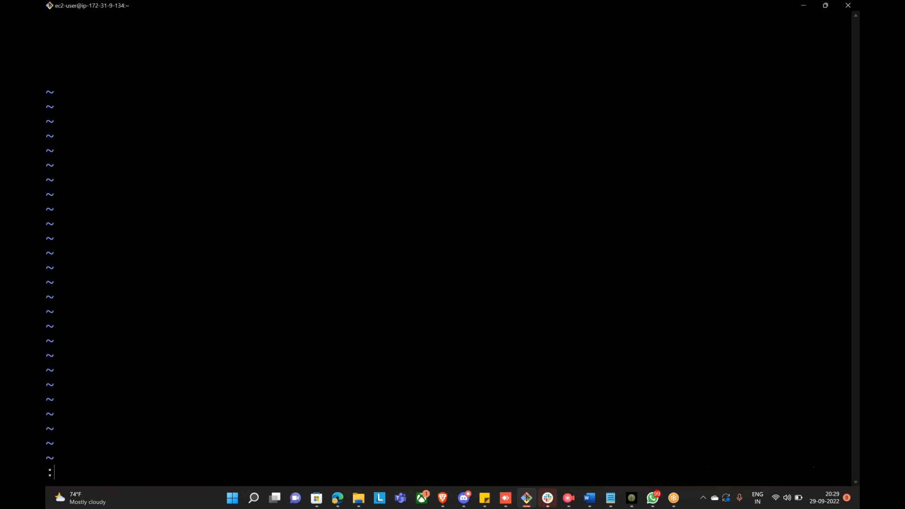
type(":q")
key("Return")
type(":q!")
key("Return")
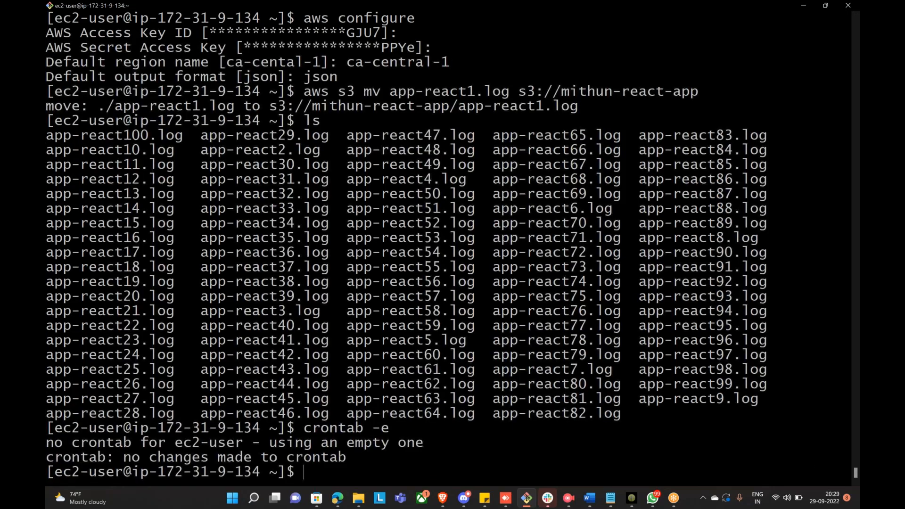
Check the instance's system time with the date command and highlight the time in its output
type("date")
key("Return")
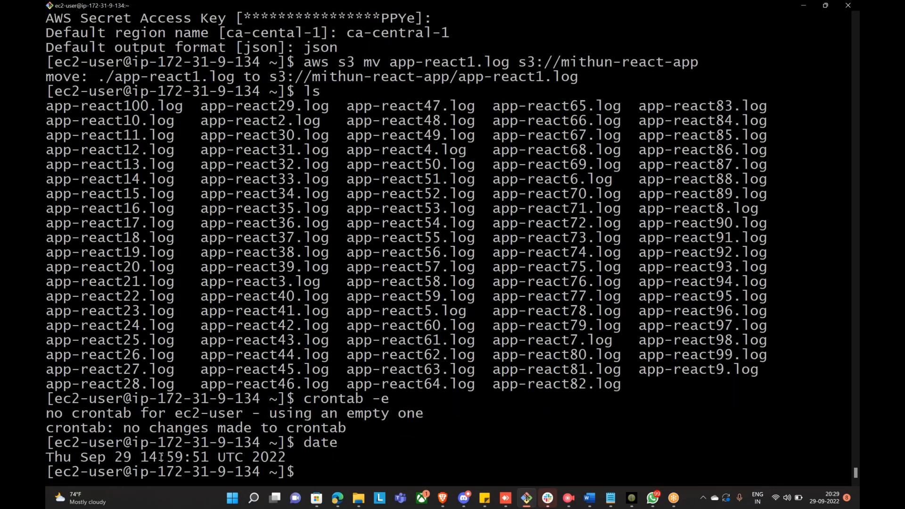
left_click_drag(145, 456, 204, 457)
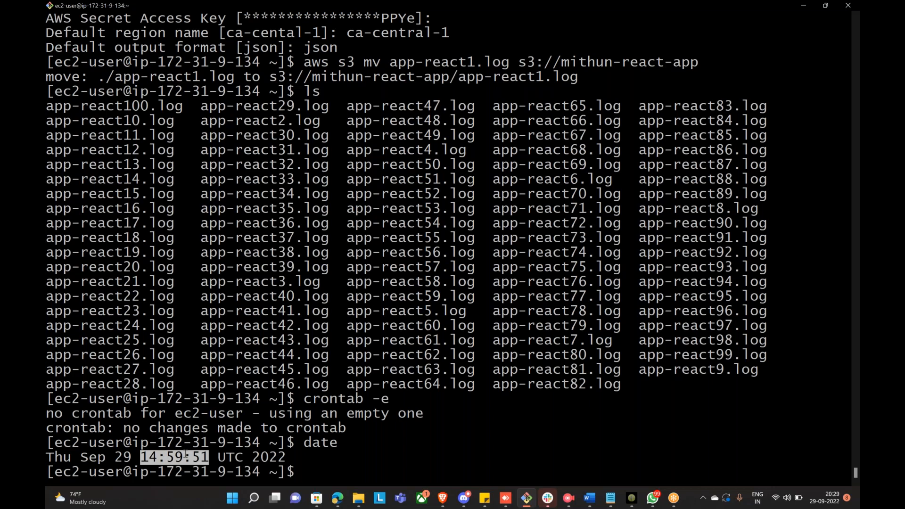
left_click_drag(141, 456, 181, 457)
double_click(397, 455)
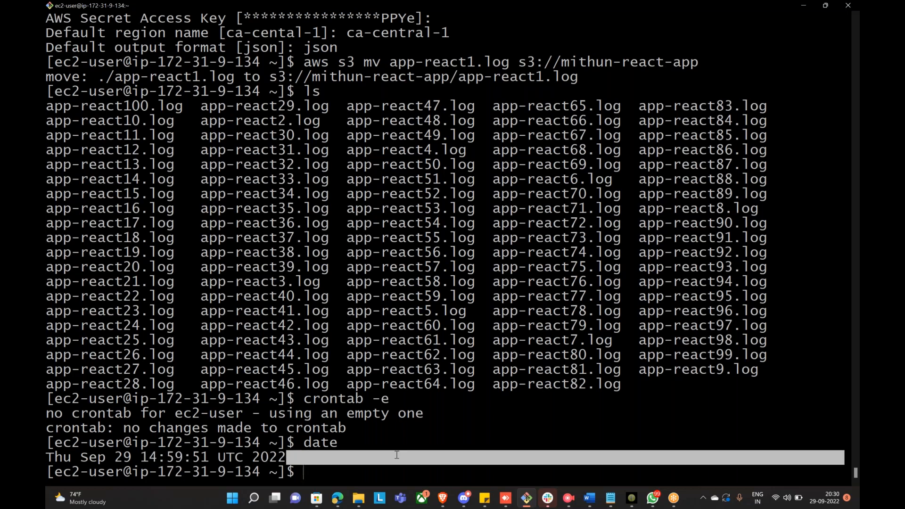
left_click(396, 455)
Edit the crontab with crontab -e and write the entry 10 15 * * * /home/ec2-user/s3move.sh
key("Up")
key("Up")
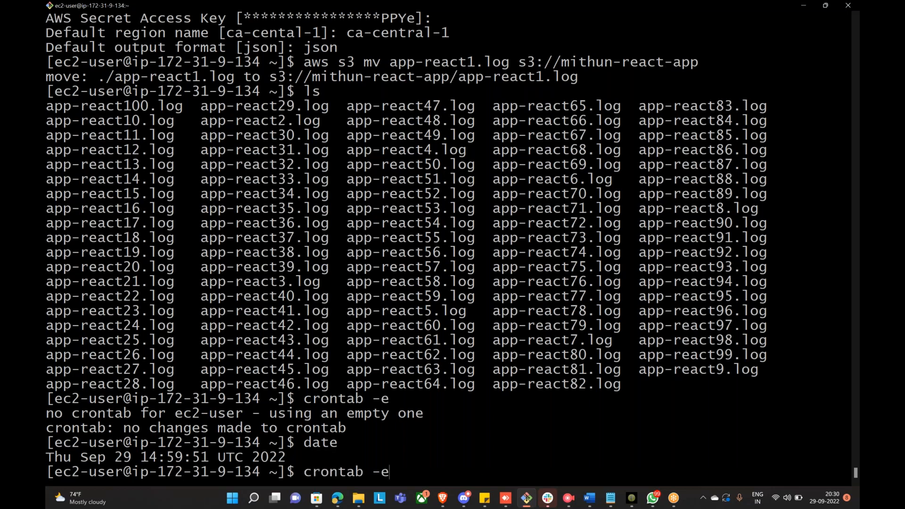
key("Return")
key("1")
key("0")
type("i")
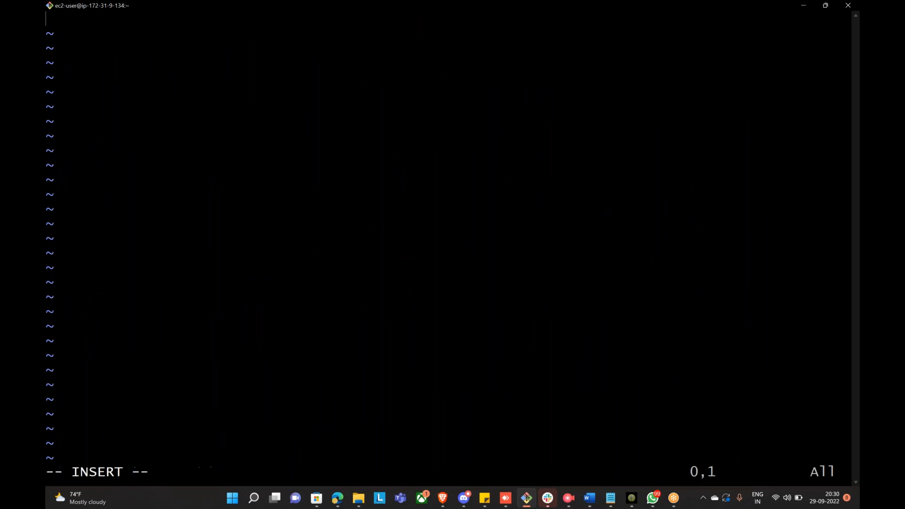
type("10 15 *")
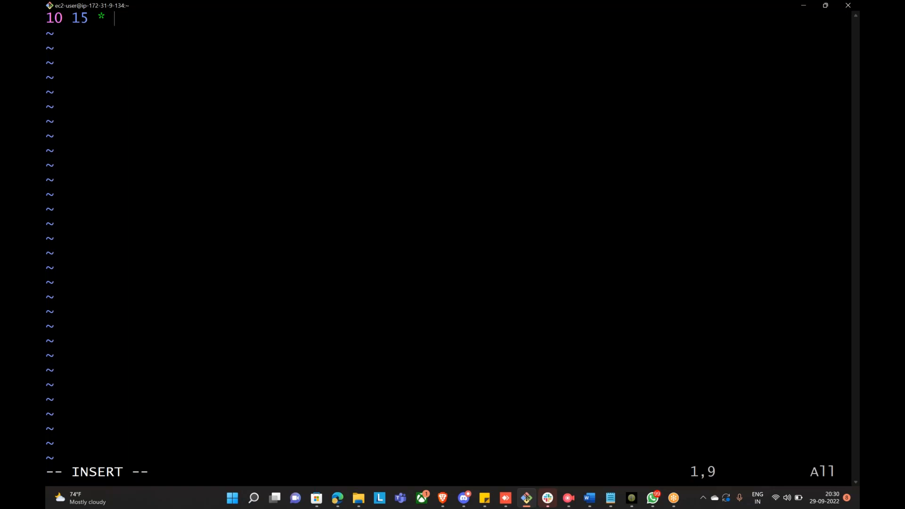
type("* *")
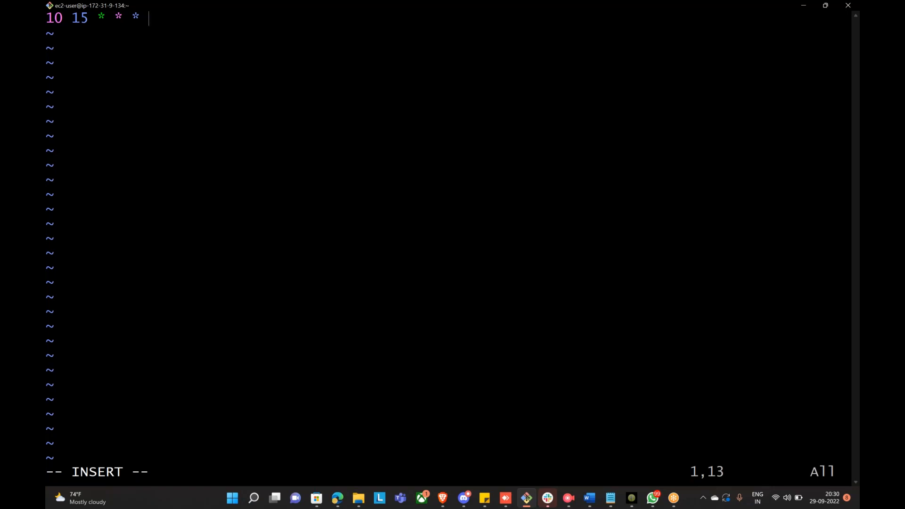
type("/home/ec")
type("2")
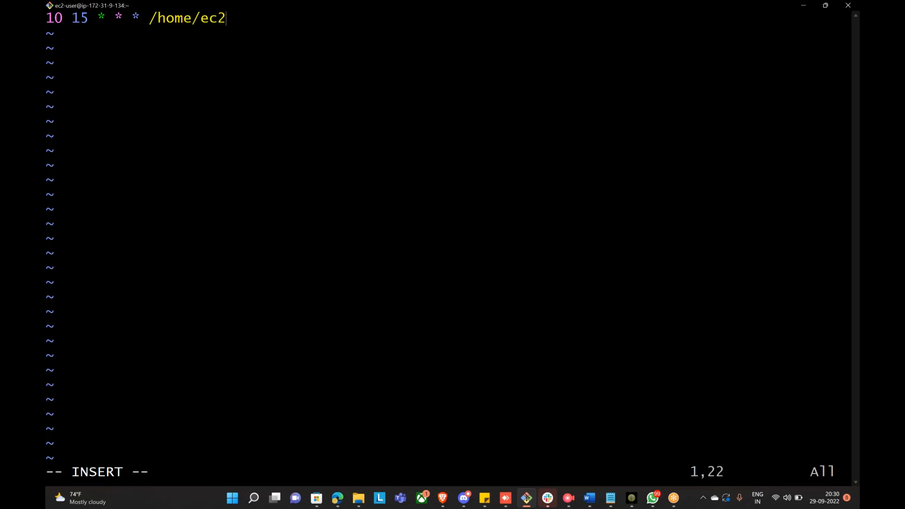
type("-user/s3move.sh")
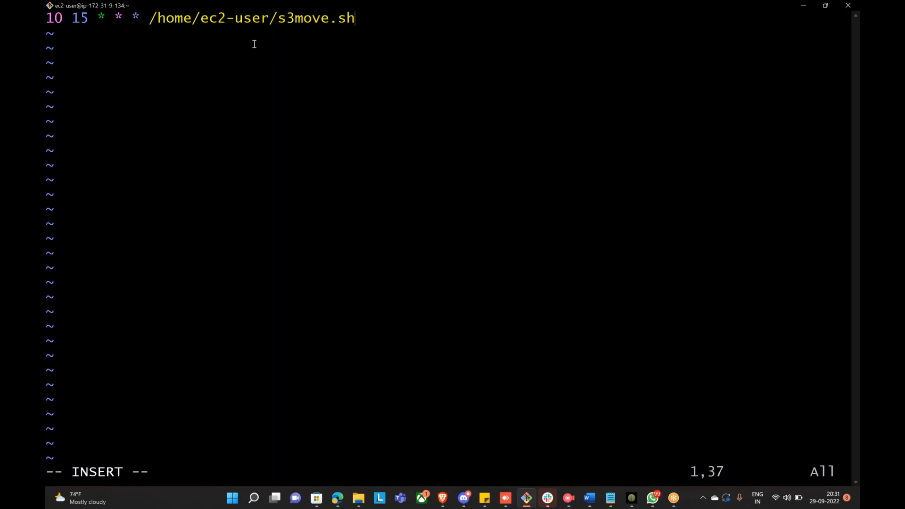
double_click(249, 19)
key("Escape")
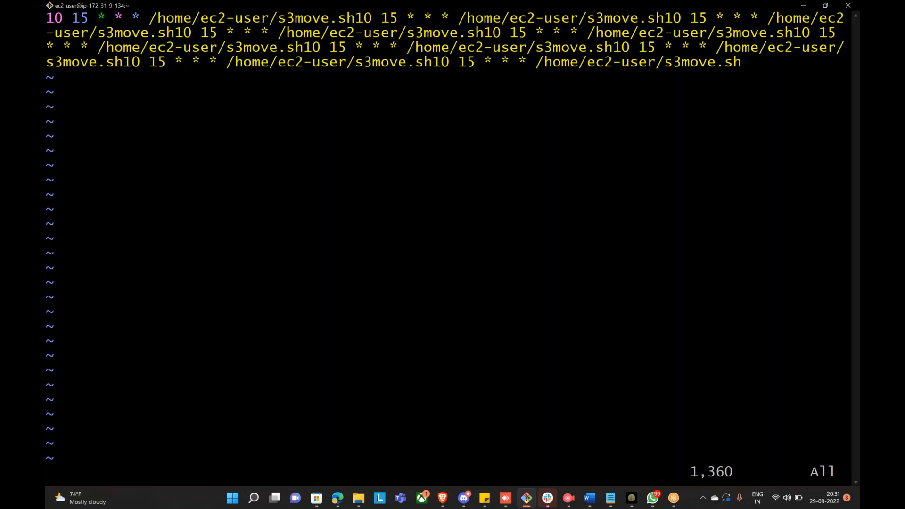
Copy the first occurrence of the cron entry and quit the crontab editor without saving
left_click_drag(48, 17, 355, 18)
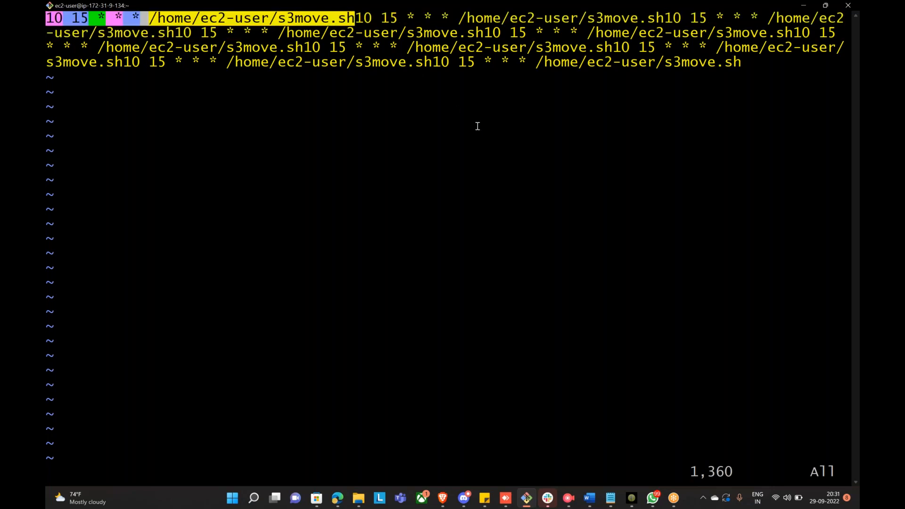
key("ctrl+c")
type(":q!")
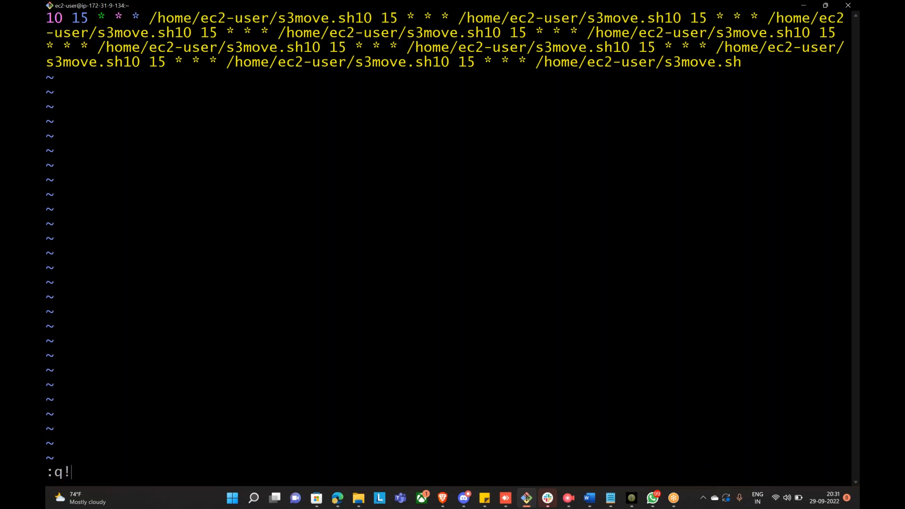
key("Return")
Reopen the crontab for editing with crontab -e
key("Up")
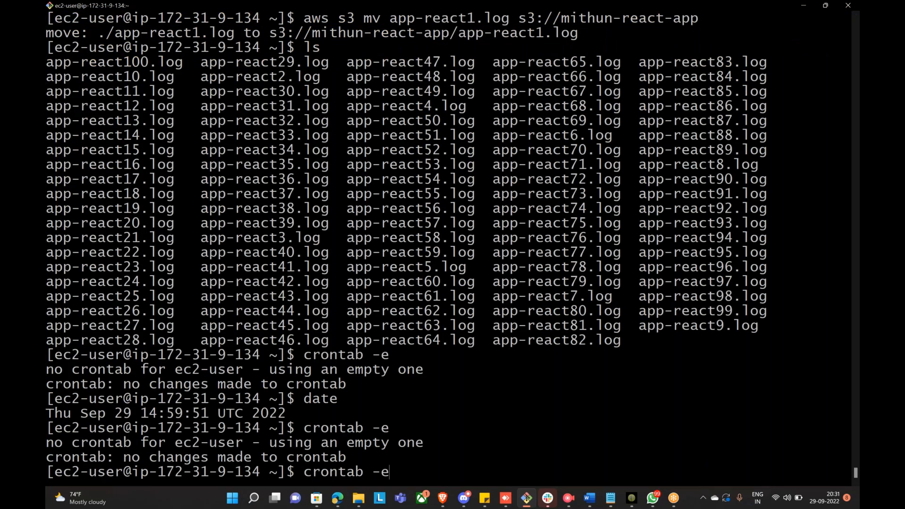
Open the crontab for editing and paste the entry "10 15 * * * /home/ec2-user/s3move.sh"
key("Return")
key("i")
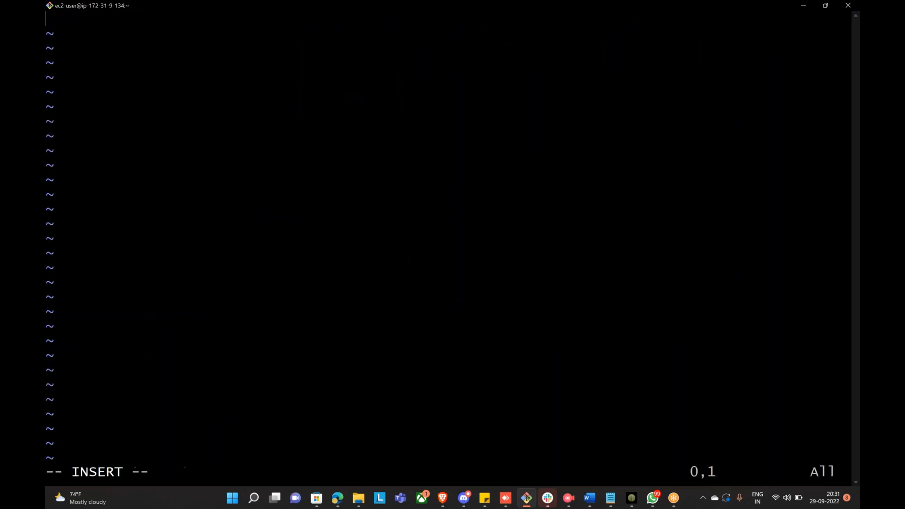
key("shift+Insert")
Set the hour field of the s3move.sh cron entry to 25
key("Left")
key("Left")
key("Left")
key("Left")
key("Left")
key("Left")
key("Left")
key("Left")
key("Left")
key("Left")
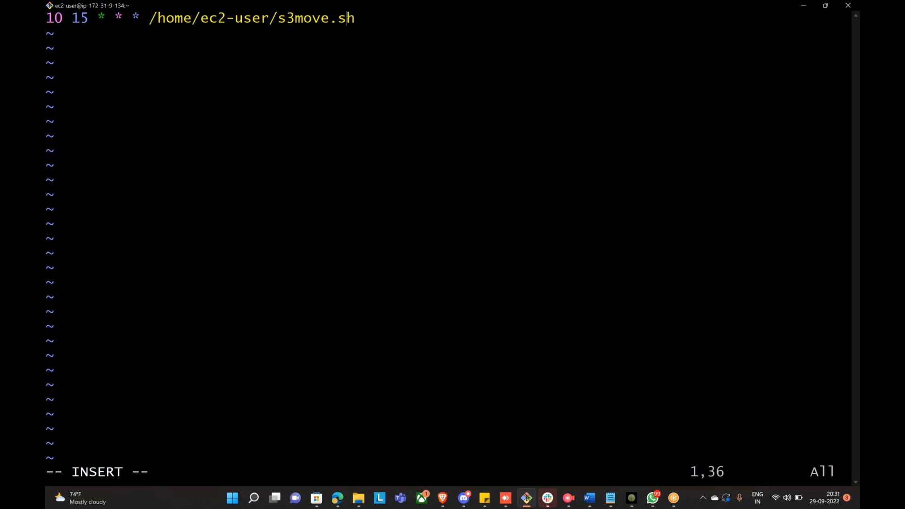
key("Left")
key("Left")
key("Left")
key("Left")
key("Left")
key("Left")
key("Left")
key("Left")
key("Left")
key("Left")
key("Left")
key("Left")
key("Left")
key("Left")
key("Left")
key("Left")
key("Left")
key("Left")
key("Left")
key("Left")
key("Right")
key("Right")
key("Right")
key("Right")
type("i")
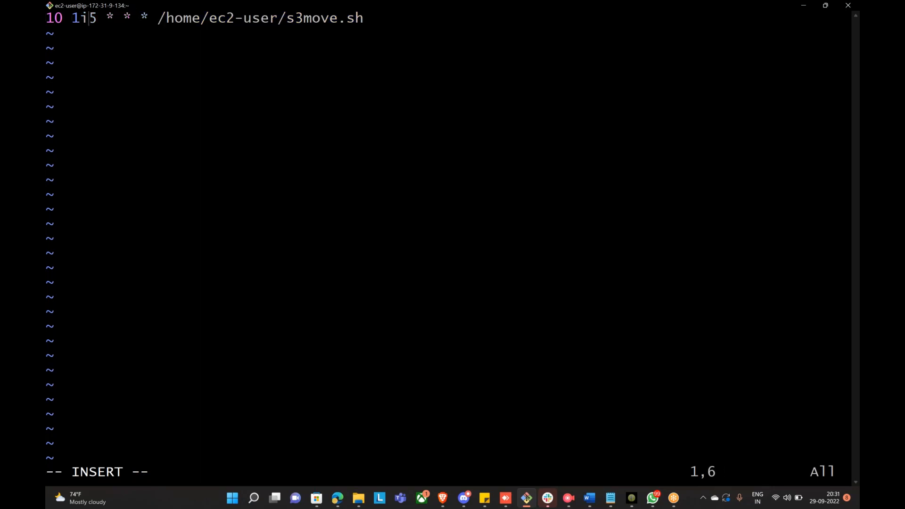
key("BackSpace")
key("BackSpace")
type("2")
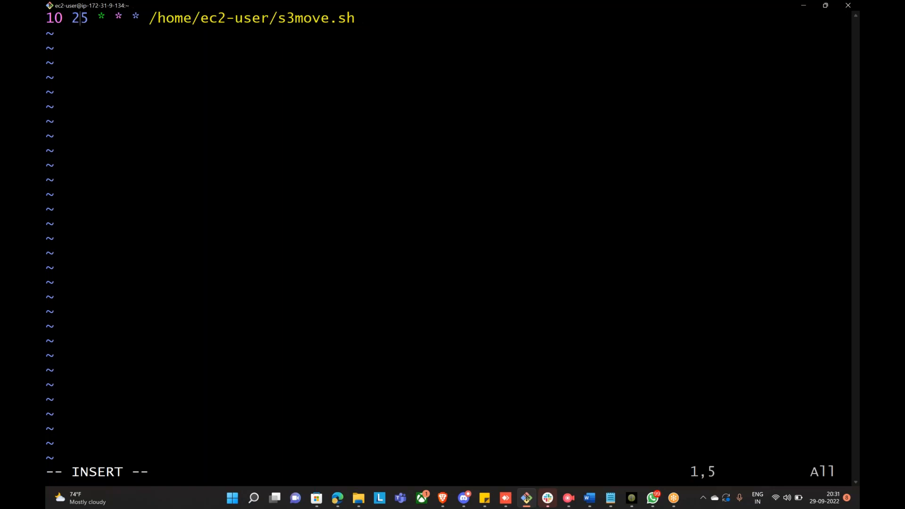
Save the crontab and quit the editor, and agree to retry the same edit
key("Escape")
type(":wq")
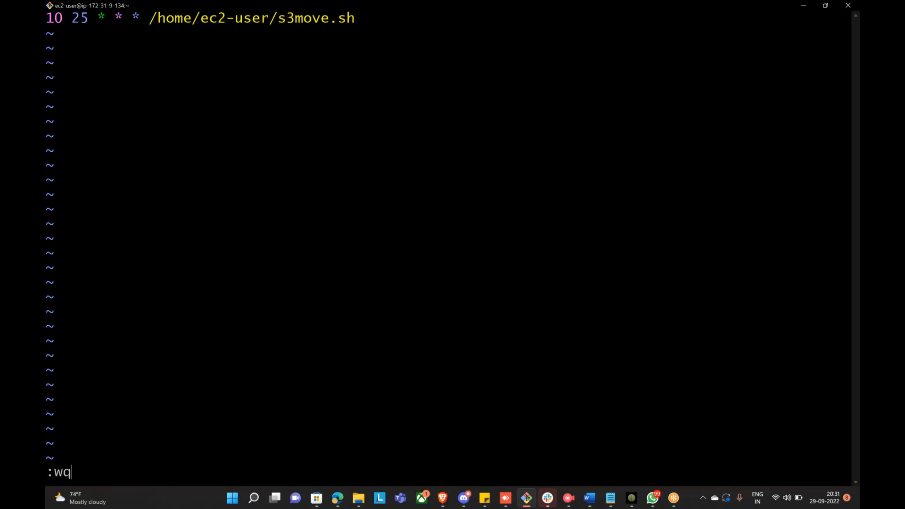
double_click(234, 18)
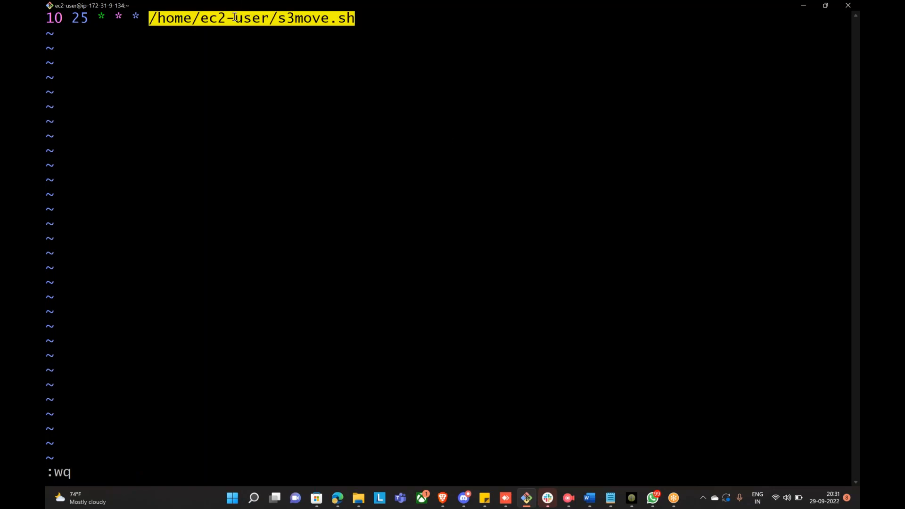
key("Return")
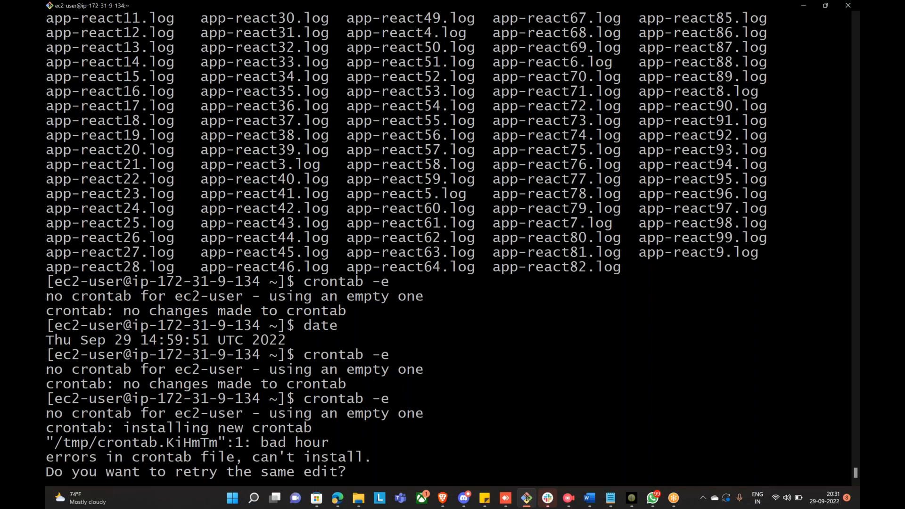
type("y")
key("Return")
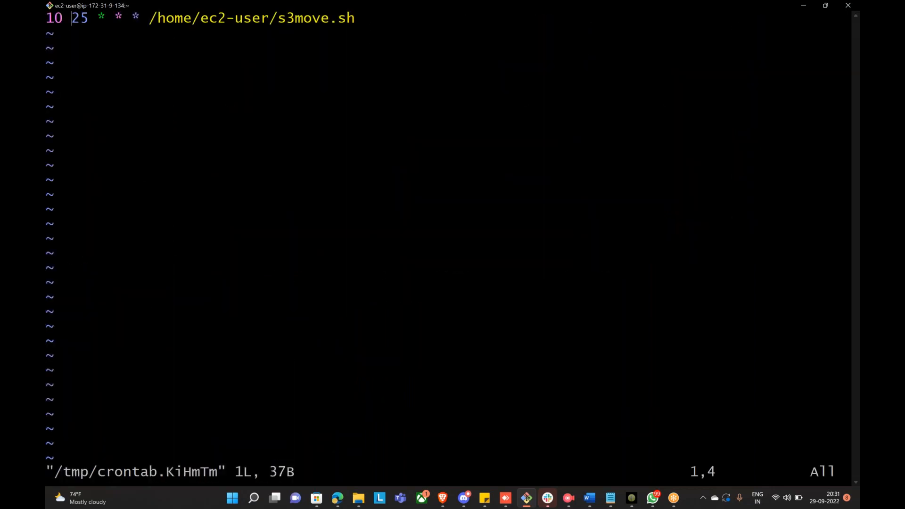
key("Left")
key("Left")
key("Left")
key("Right")
key("Right")
key("Right")
key("Right")
key("Right")
key("Right")
key("Right")
key("Right")
key("Right")
key("Right")
key("Right")
key("Right")
key("Right")
key("Right")
key("Right")
key("Right")
key("Right")
key("Right")
key("Right")
key("Right")
key("Right")
key("Left")
key("Left")
key("Left")
key("Left")
key("Left")
key("Left")
key("Left")
key("Left")
key("Left")
key("Left")
key("Left")
key("Left")
key("Left")
key("Left")
key("Left")
key("Left")
key("Left")
key("Left")
key("Left")
key("Left")
key("Left")
key("Right")
key("Right")
key("Right")
key("Right")
key("Right")
key("Right")
key("Right")
key("Right")
key("Right")
key("Right")
key("Right")
key("Right")
key("Right")
key("Right")
key("Right")
key("Right")
key("Right")
key("Right")
key("Right")
key("Right")
key("Right")
left_click(340, 2)
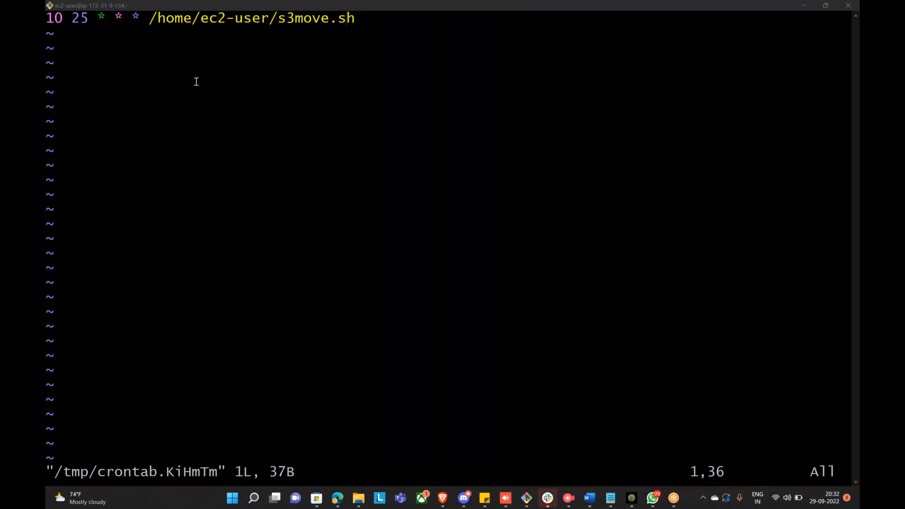
Delete the minute value at the start of the s3move.sh cron entry
left_click(300, 115)
key("Left")
key("Left")
key("Left")
key("Left")
key("Left")
key("Left")
key("Left")
key("Left")
key("Left")
key("Left")
key("Left")
key("Left")
key("Left")
key("Left")
key("Left")
key("Left")
key("Left")
key("Left")
key("Left")
key("Left")
key("Left")
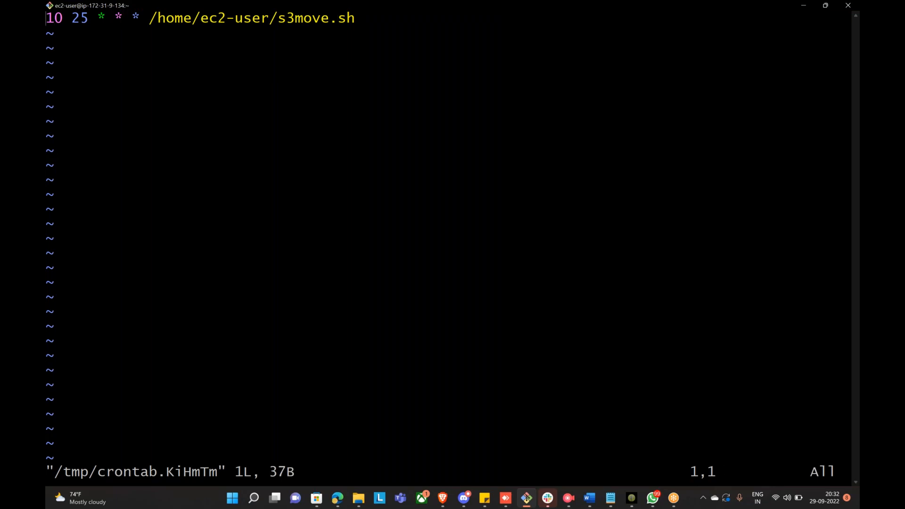
key("x")
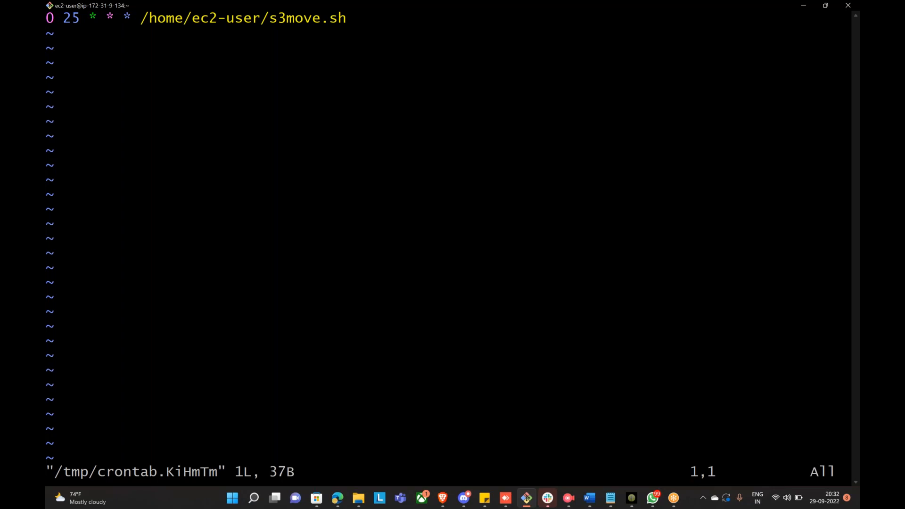
key("x")
key("1")
key("0")
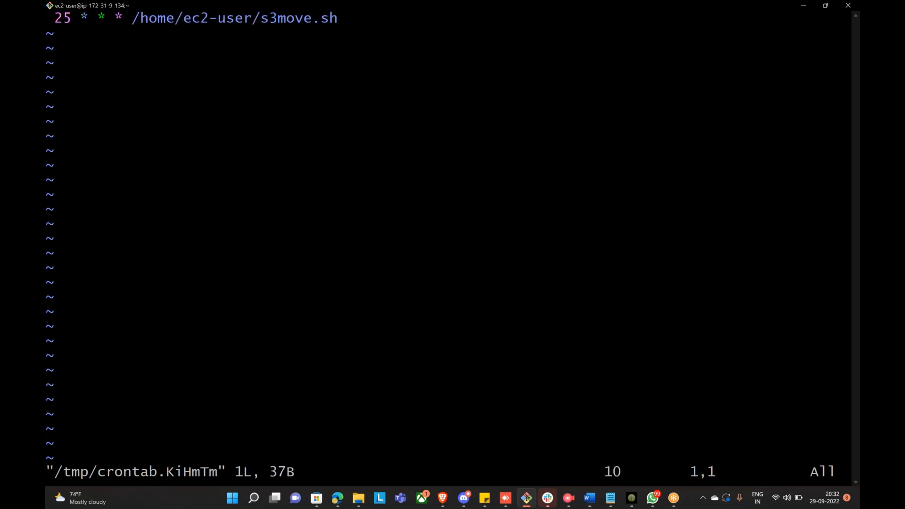
key("1")
key("0")
Set the s3move.sh cron entry's minute field to 25 and its hour field to 15
key("i")
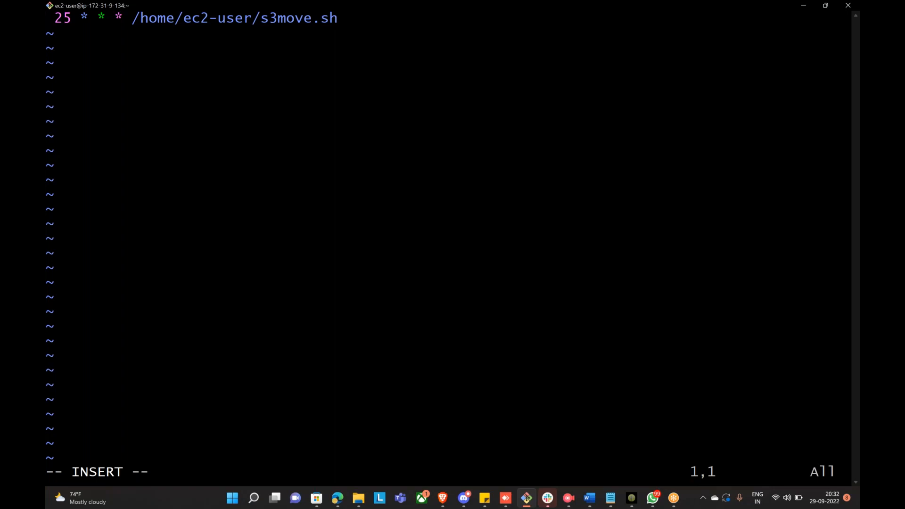
type("10")
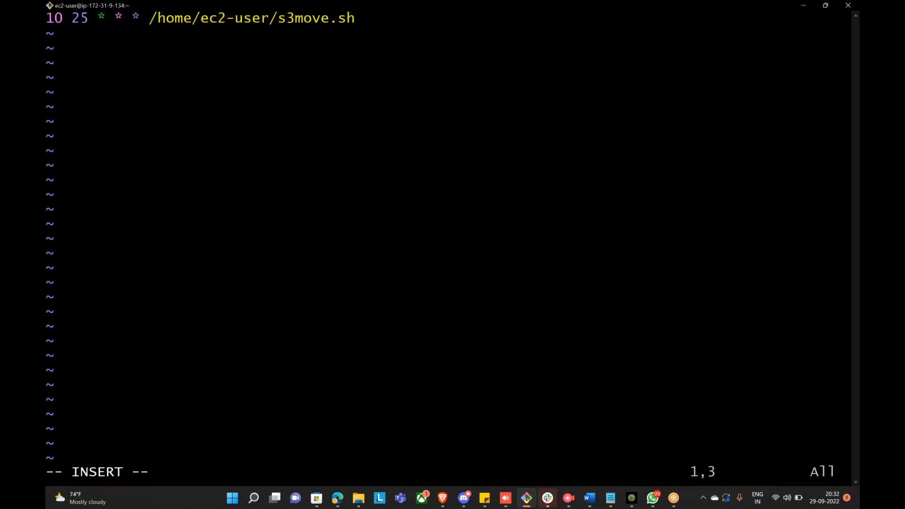
key("BackSpace")
key("BackSpace")
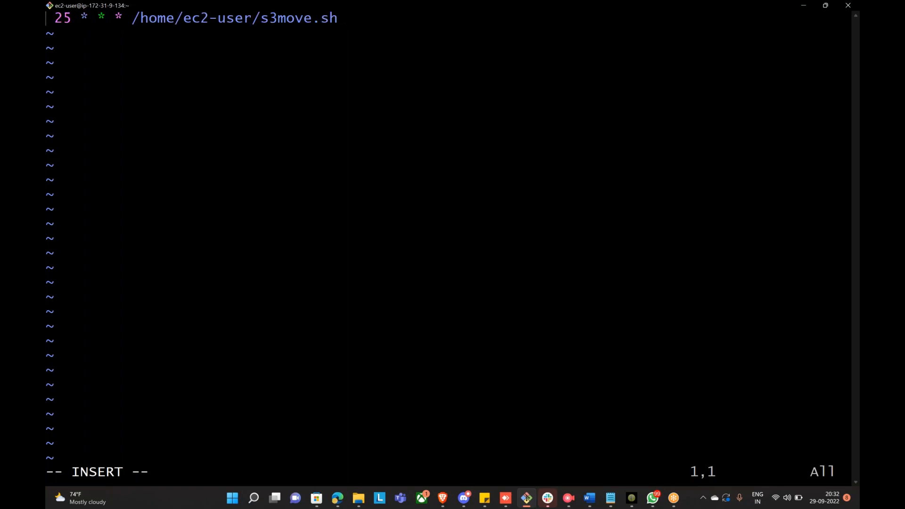
type("10")
key("Right")
key("Left")
key("Right")
key("Left")
key("BackSpace")
key("BackSpace")
type("25")
key("Right")
key("Right")
key("Right")
key("BackSpace")
key("BackSpace")
type("15")
key("Escape")
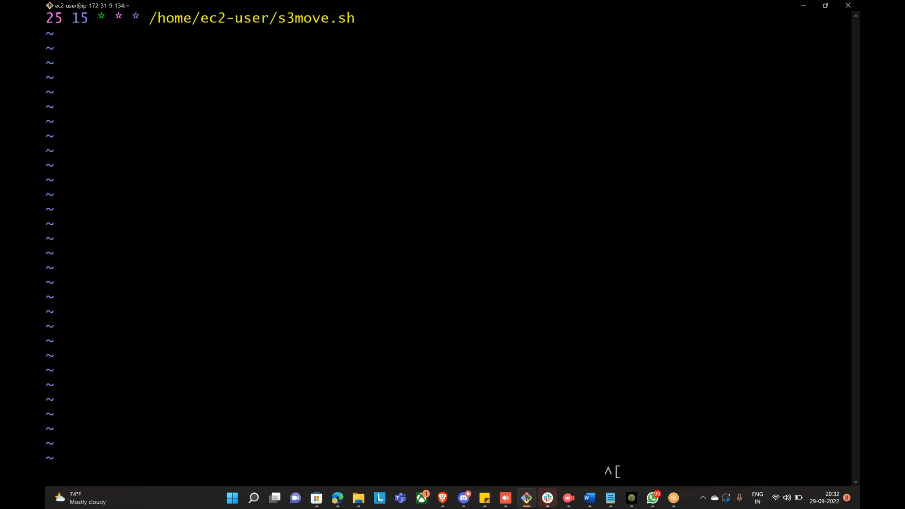
Save the crontab and quit the editor, and print the current system date
type(":wq")
key("Return")
type("date")
key("Return")
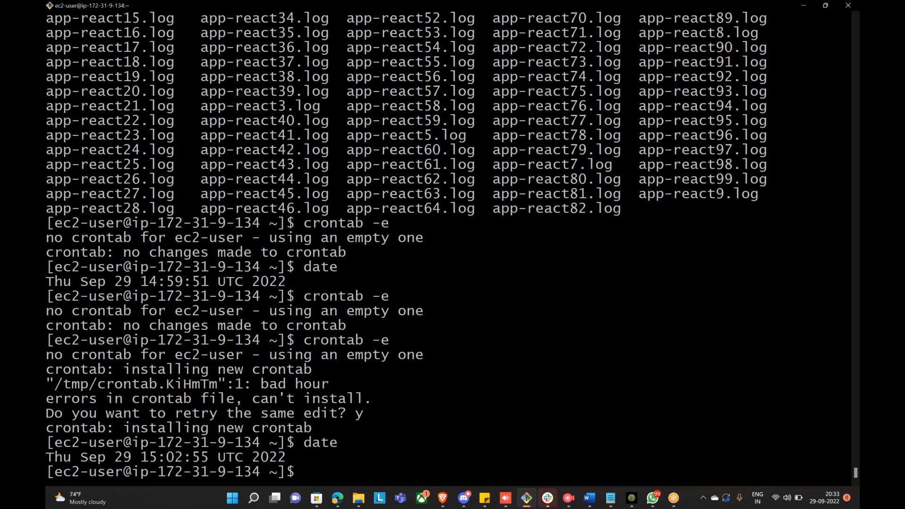
Create /home/ec2-user/s3move.sh in vim and enter the shebang line "#!/bin/bash" followed by a blank line
type("vim")
key("shift+Insert")
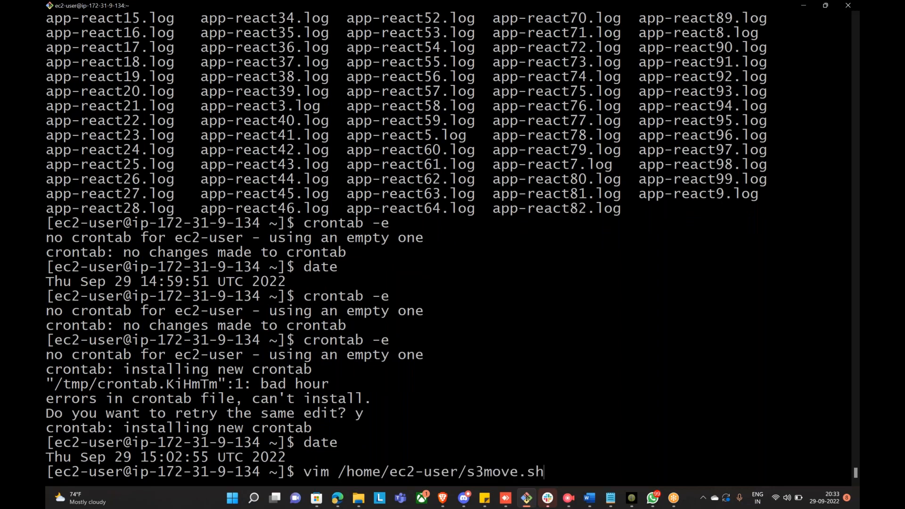
key("Return")
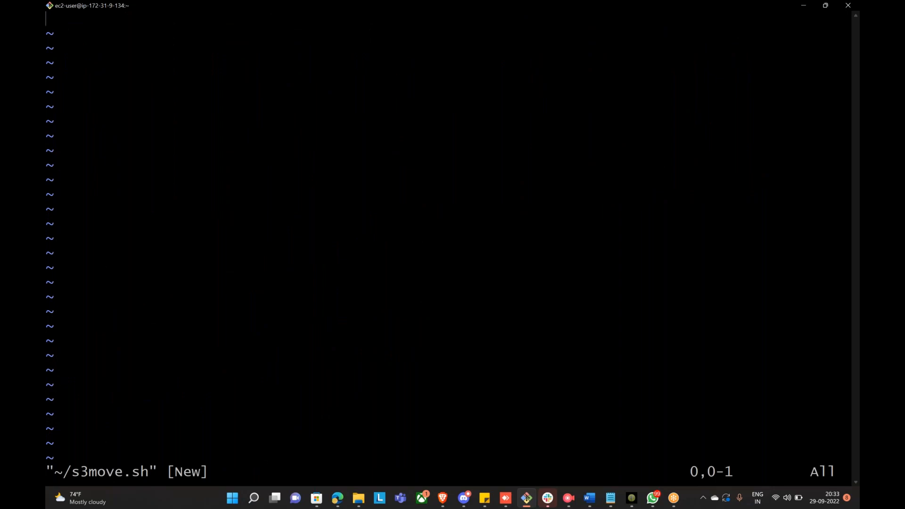
type("i")
type("#")
type("!")
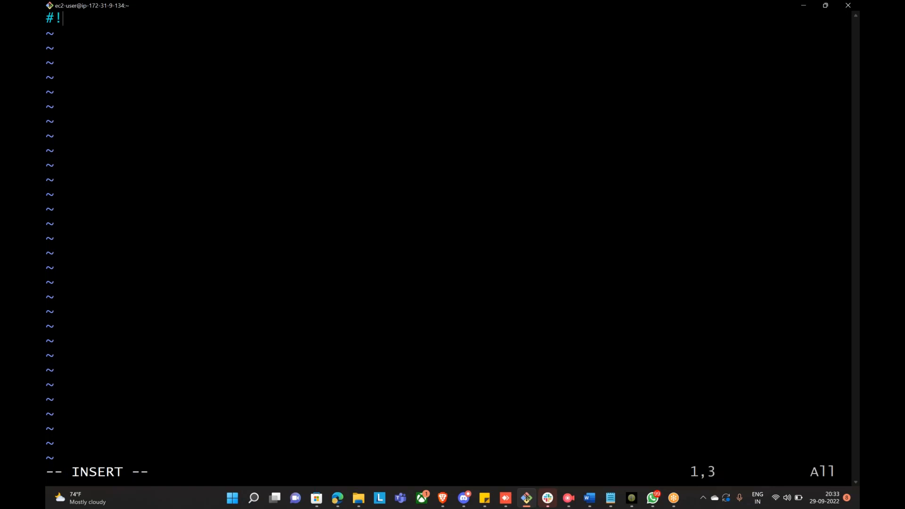
type("/bin/bash")
key("Return")
key("Return")
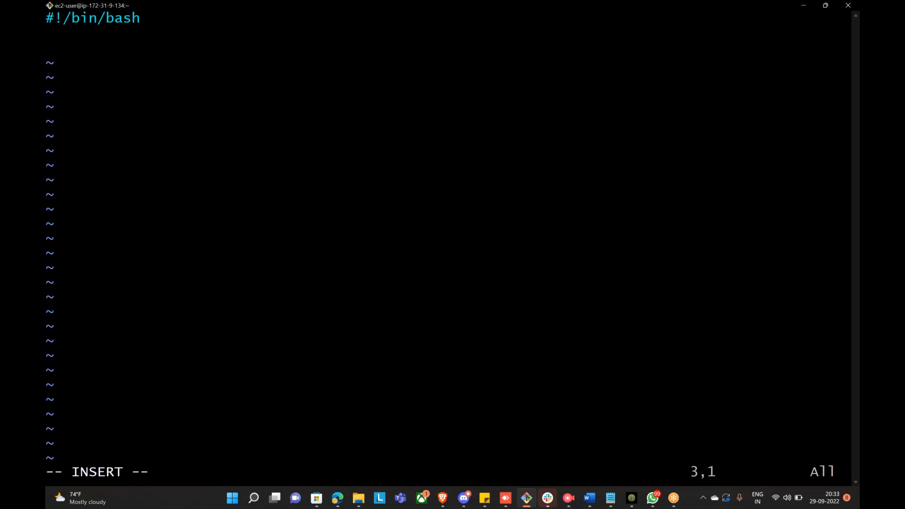
Begin the loop on the third line of the script with "for i in ls /home/ec2-user/"
type("for i in ls /")
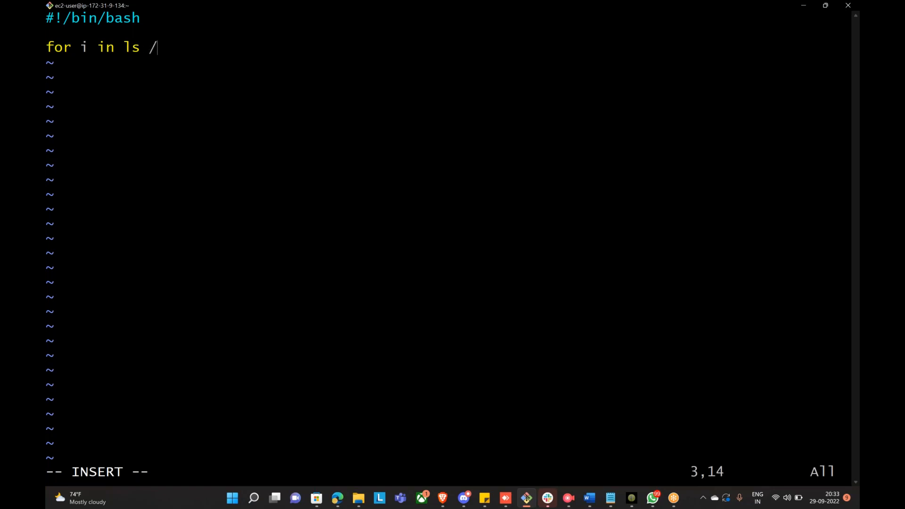
type("home/e")
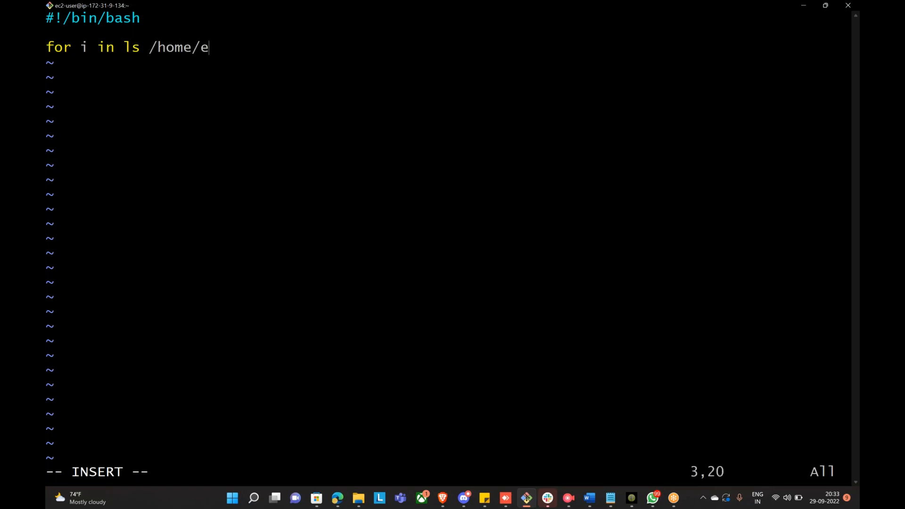
type("c2-user/")
Enclose the command "ls /home/ec2-user/" in the for loop in backticks
key("Left")
key("Left")
key("Left")
key("Left")
key("Left")
key("Left")
key("Left")
key("Left")
key("Left")
key("Left")
key("Left")
key("Left")
key("Left")
key("Left")
key("Left")
key("Left")
key("Left")
key("Left")
key("Left")
key("Left")
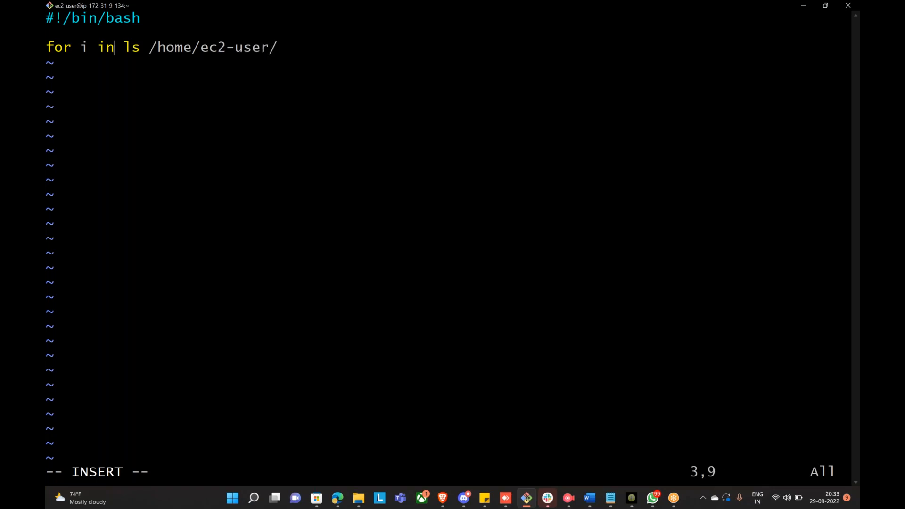
key("Right")
key("Right")
key("Right")
key("Right")
key("Right")
type("`")
key("Right")
key("Right")
key("Left")
key("Left")
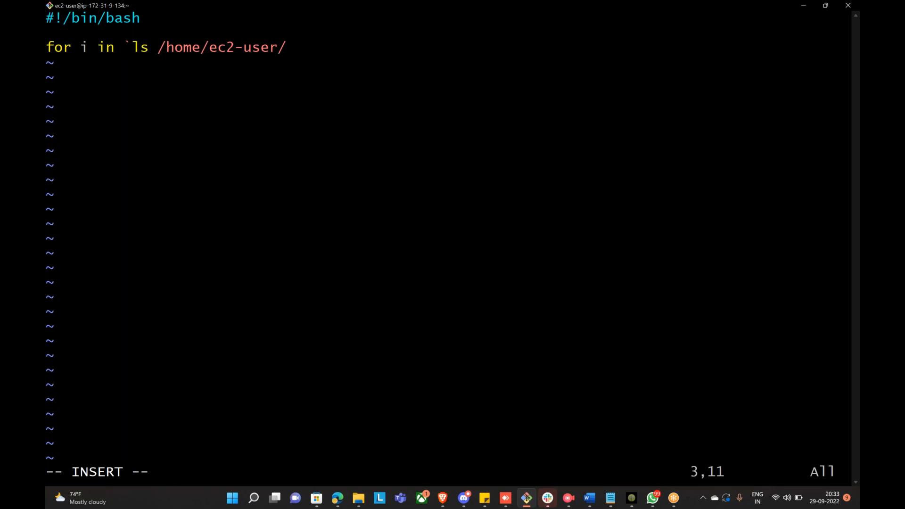
key("Up")
type("i")
key("BackSpace")
key("Down")
key("Right")
key("Right")
key("Right")
key("Right")
key("Right")
key("Right")
key("Right")
key("Right")
key("Right")
key("Right")
key("Right")
key("Right")
key("Right")
key("Right")
key("Right")
key("Right")
key("Right")
key("Right")
key("Right")
key("Right")
key("Right")
key("Right")
key("Right")
key("Right")
key("Right")
key("Right")
key("Right")
key("Right")
type("`")
key("BackSpace")
Continue the for loop line with "; do aws s3 mv $i s3://"
type("; ")
type("dop")
key("BackSpace")
key("BackSpace")
type("aws s3 mv ")
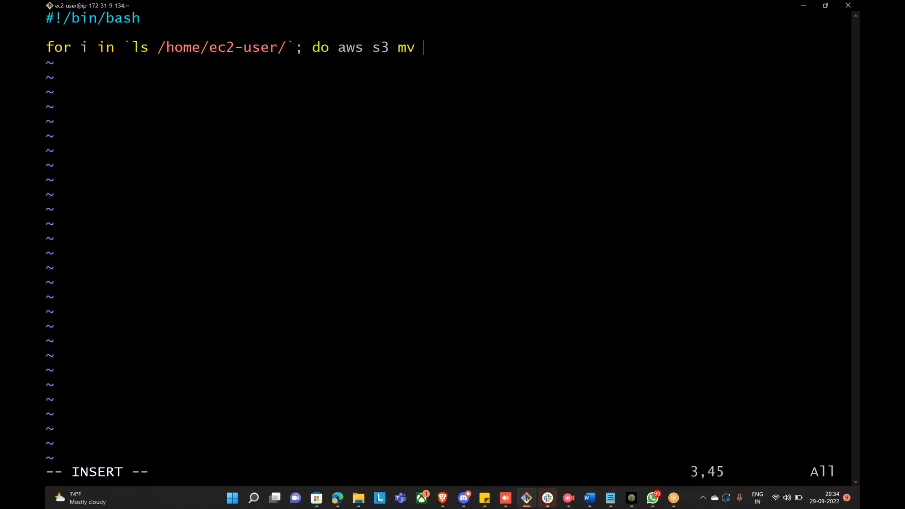
type("$i s3://")
Copy the react-app bucket's name from the S3 console in the browser, paste it after "s3://" in the script, and finish the line with "/;done"
left_click(442, 498)
left_click_drag(198, 109, 306, 109)
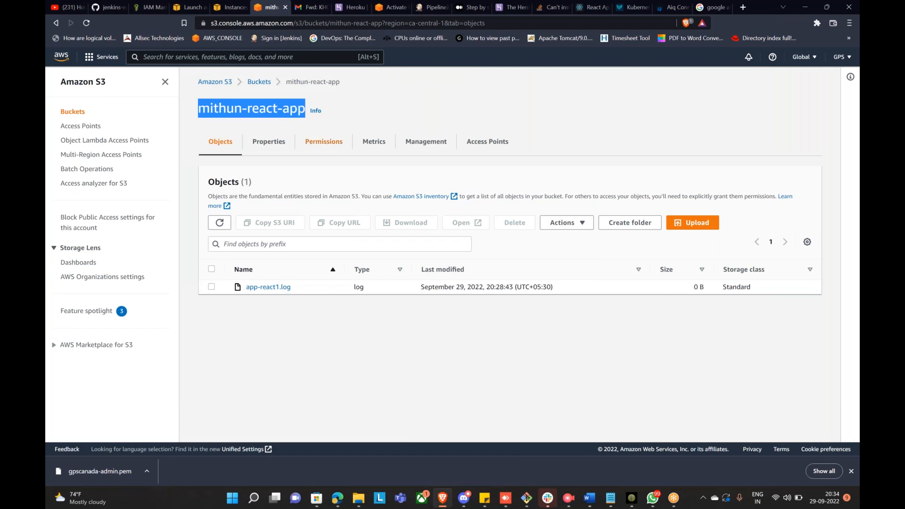
left_click(528, 500)
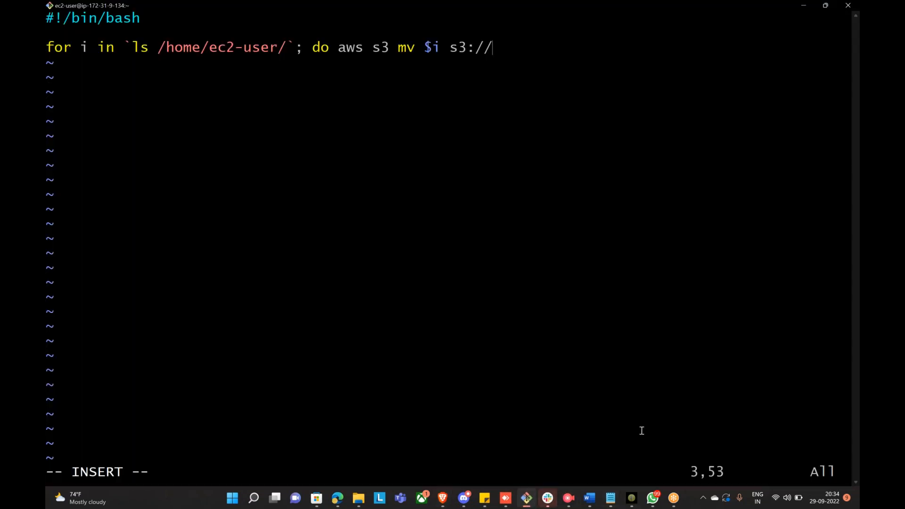
type("mithun-react-app")
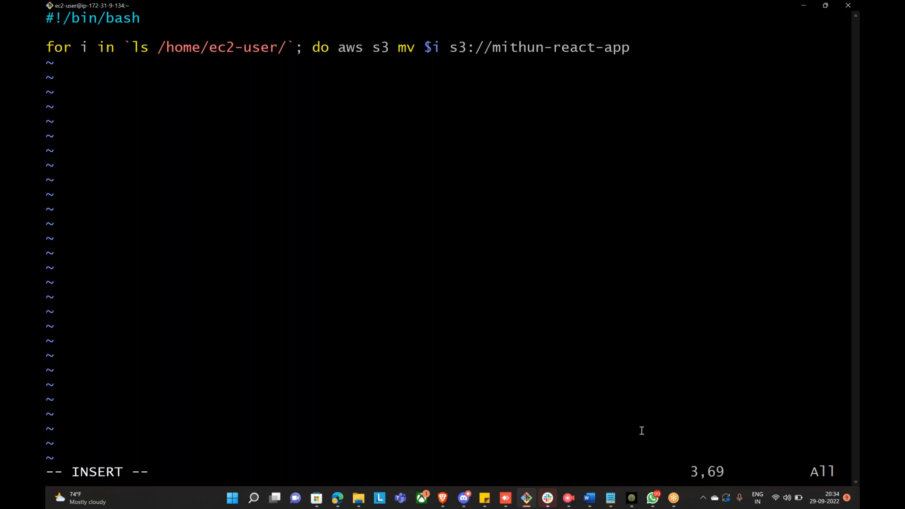
type("/;done")
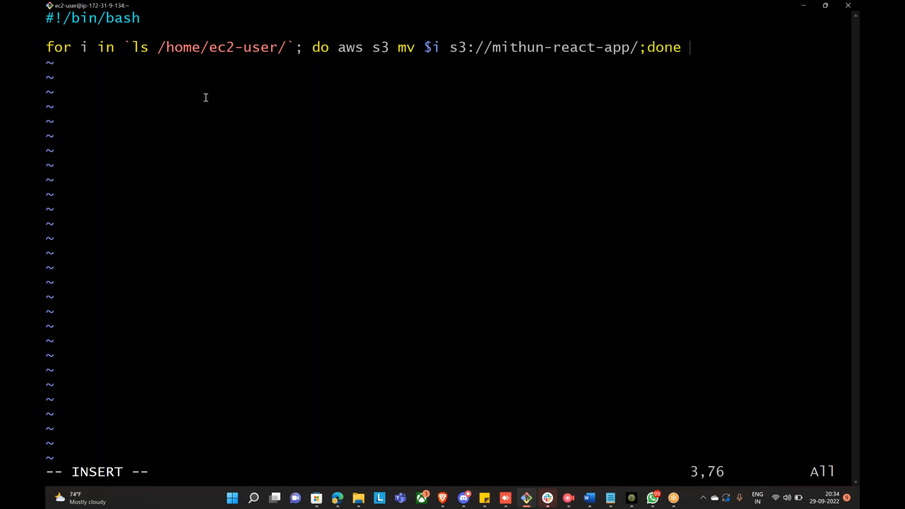
Copy "ls /home/ec2-user/" from the loop, save s3move.sh and quit the editor, and run the copied command in the shell
left_click_drag(133, 47, 286, 47)
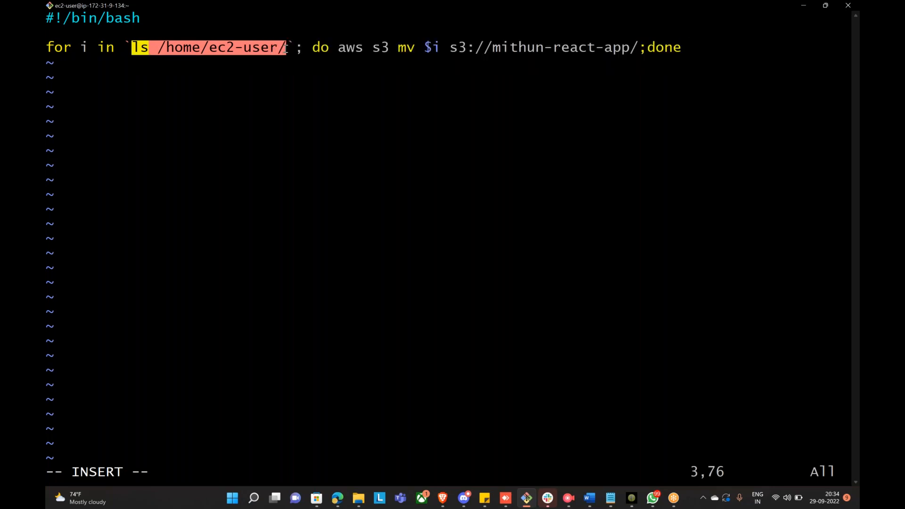
key("Escape")
type(":wq")
key("Return")
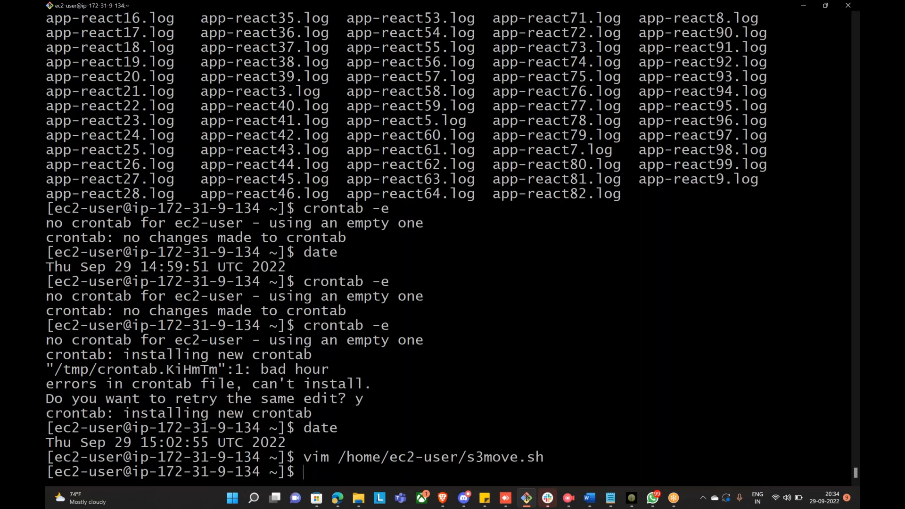
type("ls /home/ec2-user/")
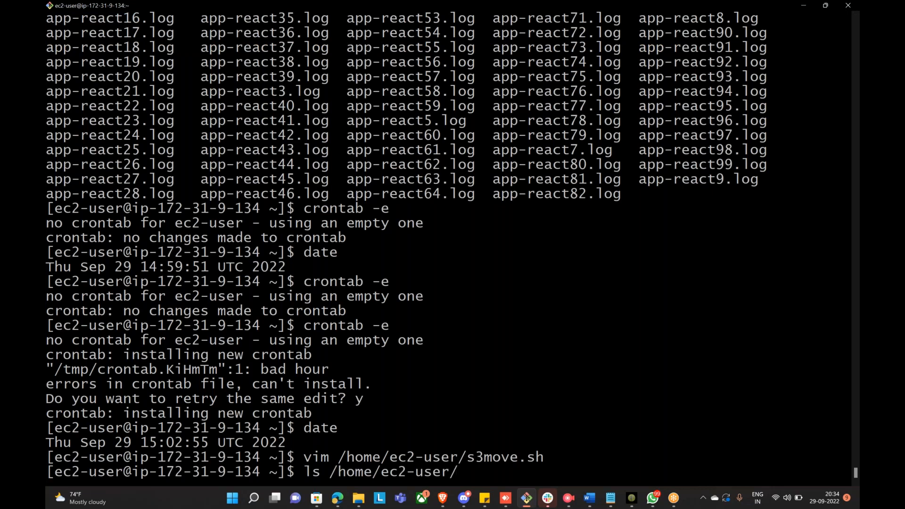
key("Return")
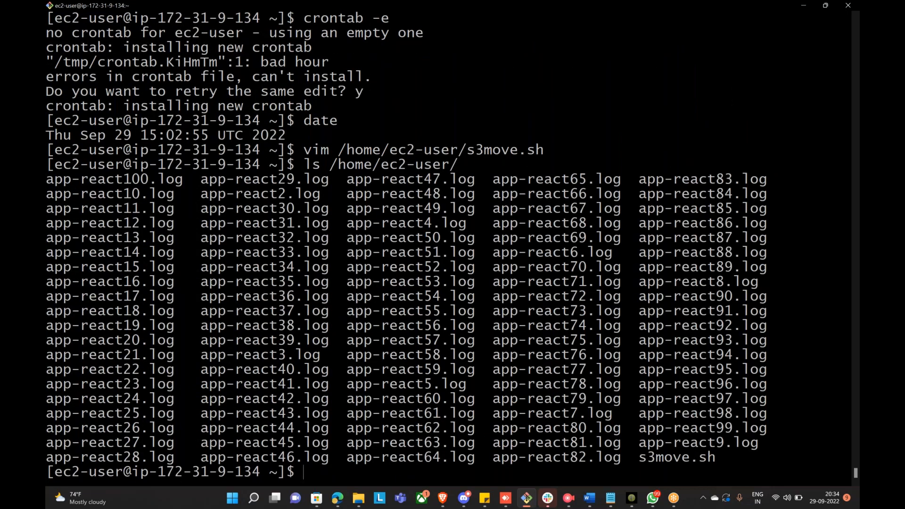
Change to the directory /home/ec2-user/ and list its files
type("cd")
type(" /ho")
key("BackSpace")
key("BackSpace")
type("home/e")
key("Tab")
type("ec2")
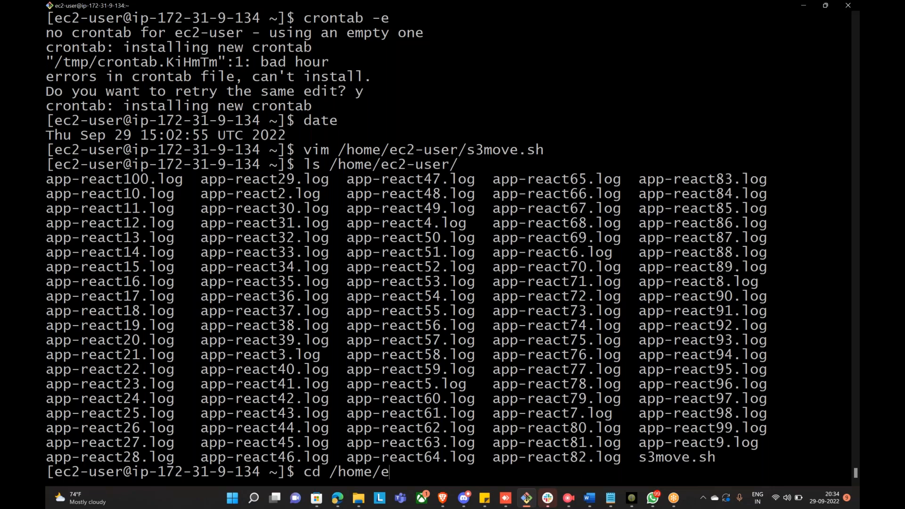
key("Tab")
key("Return")
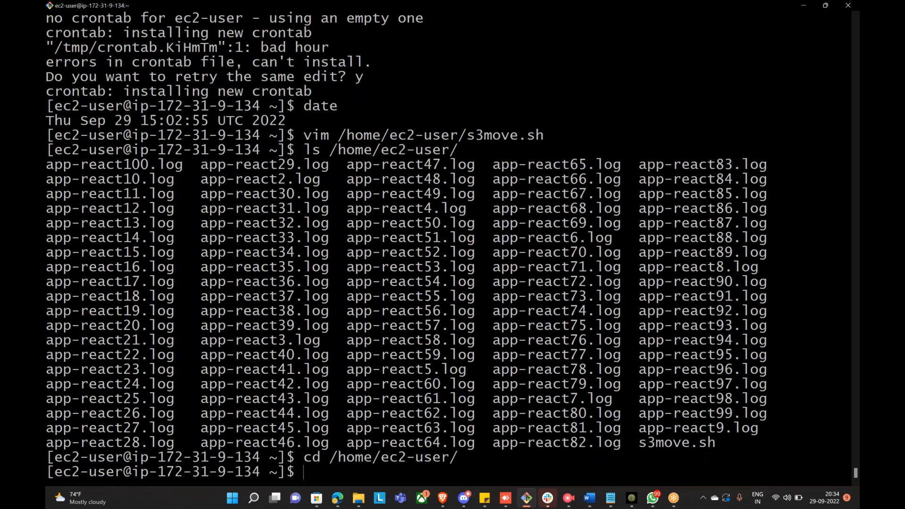
type("ls")
key("Return")
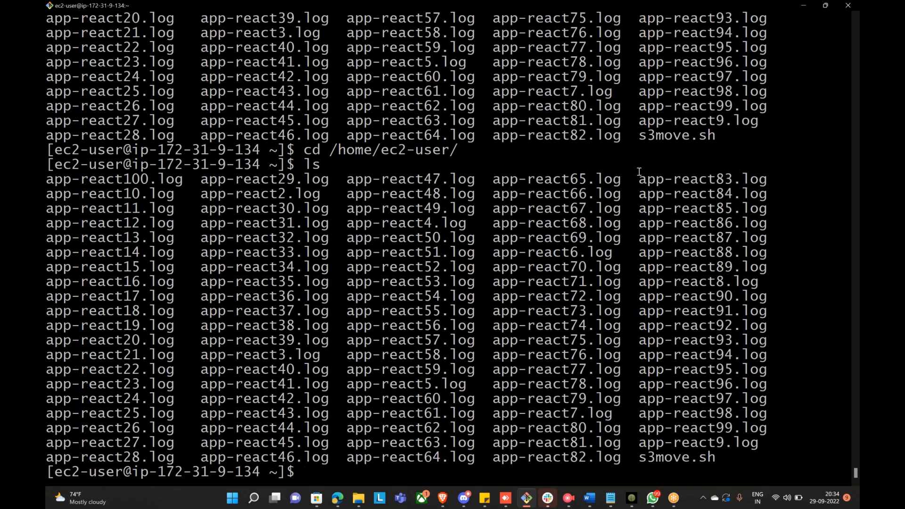
Print the current system date and open the crontab for editing with crontab -e
type("date")
key("Return")
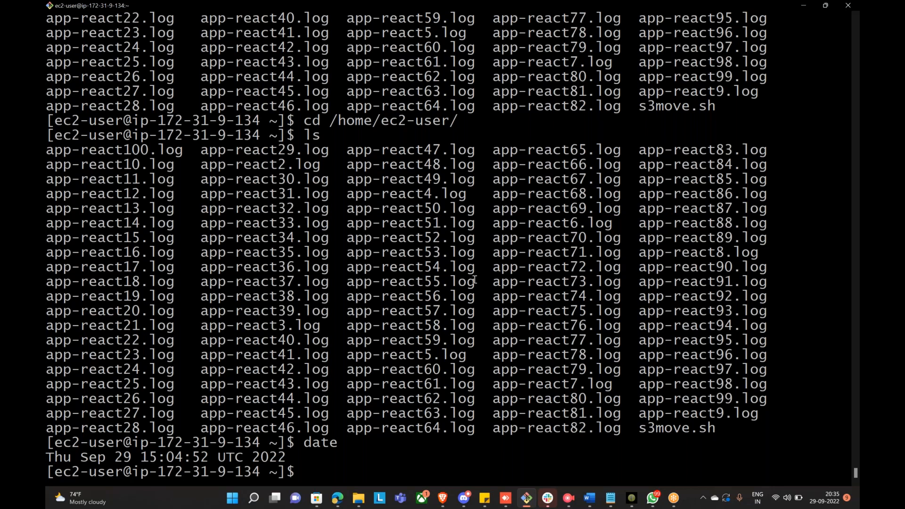
type("cri")
key("BackSpace")
type("ontab -e")
key("Return")
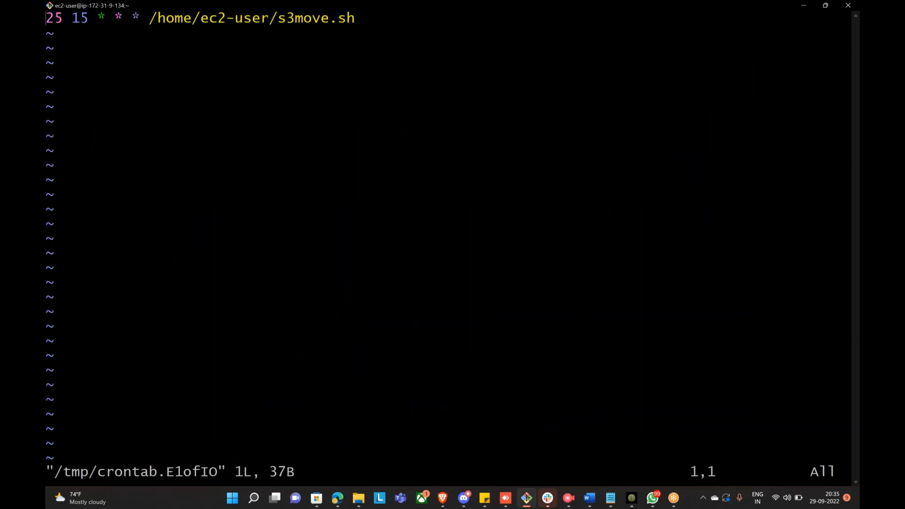
Set the minute field of the s3move.sh cron entry to 06, save the crontab and quit the editor
key("i")
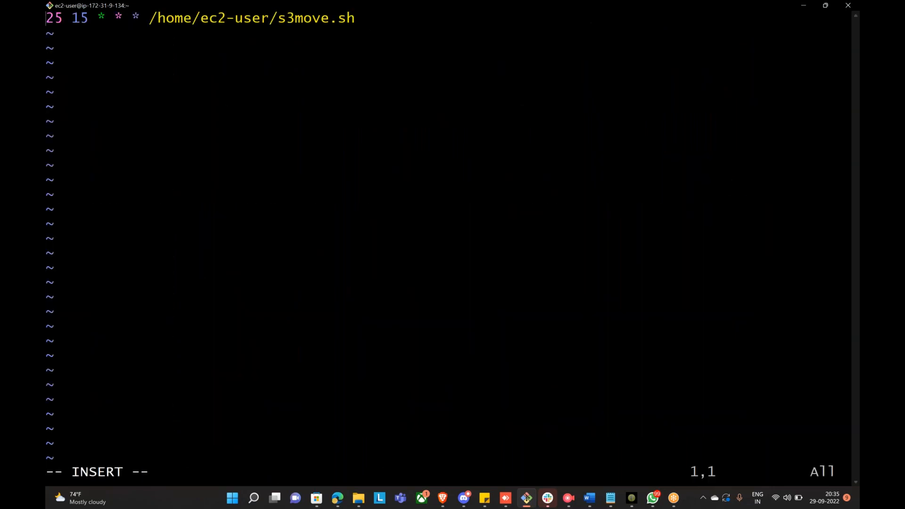
key("Delete")
key("Delete")
key("Delete")
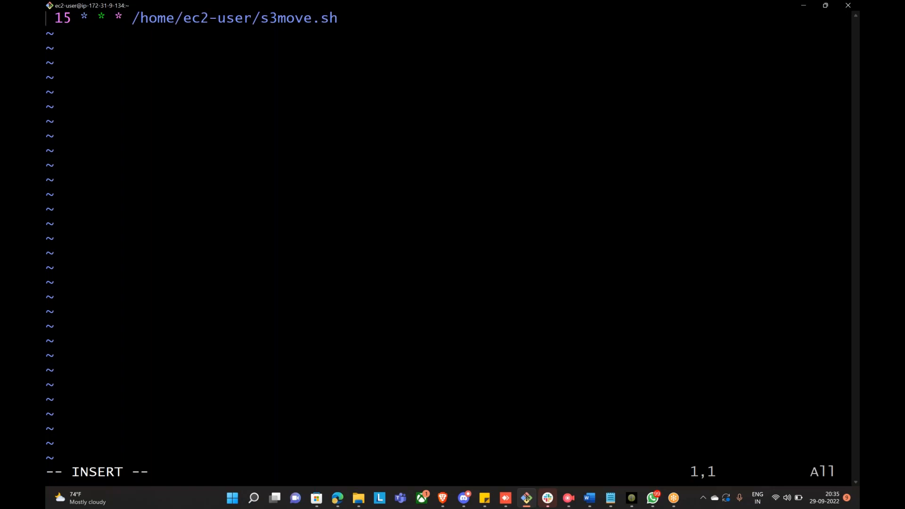
type("06")
key("Escape")
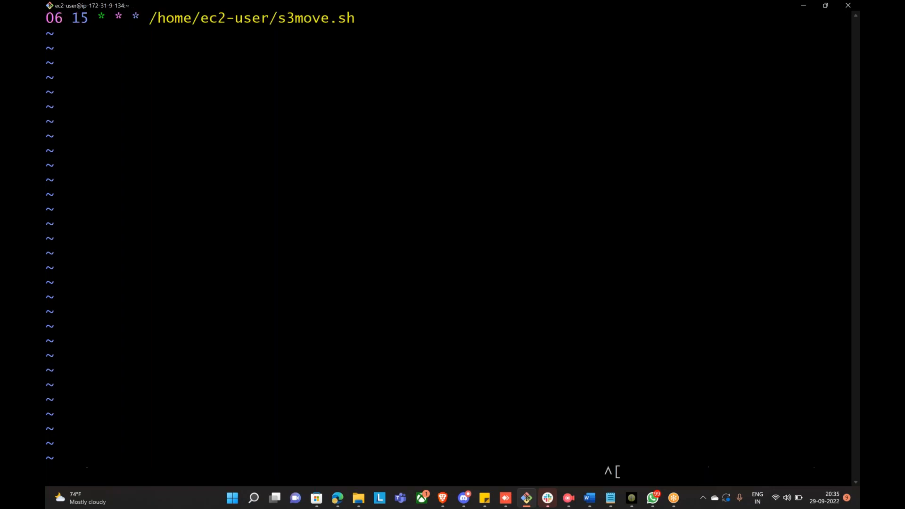
type(":wq")
key("Return")
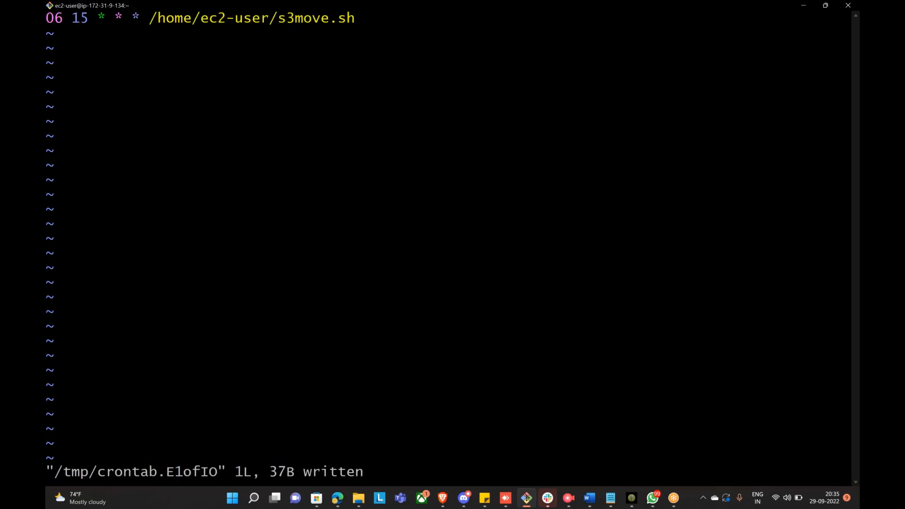
Print the current system date and list the files in the home directory
type("date")
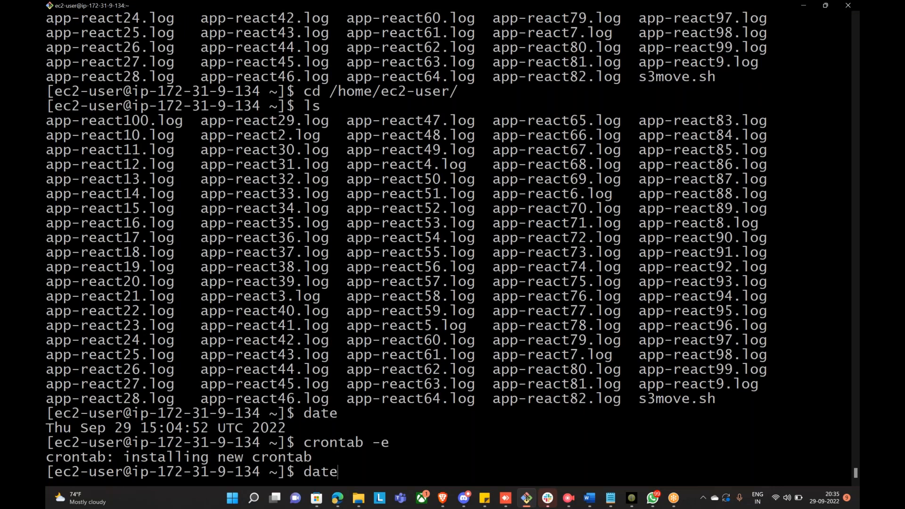
key("Return")
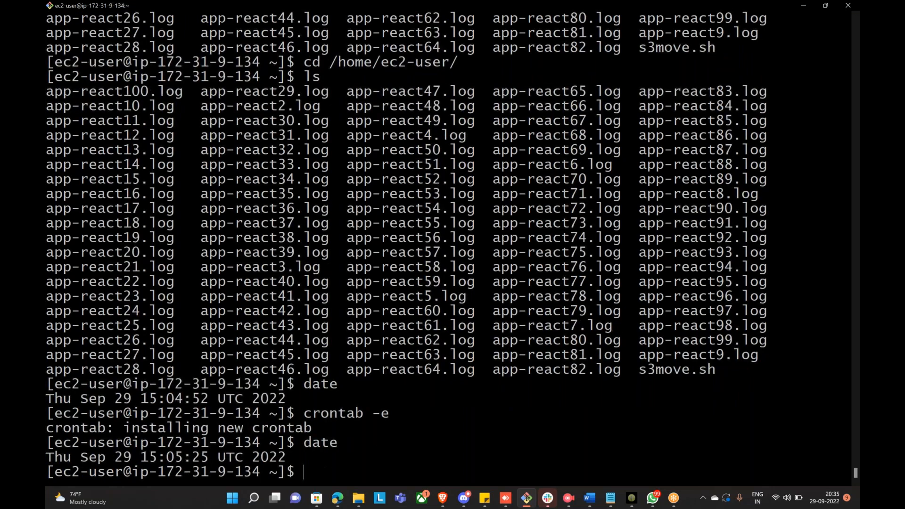
type("ls")
key("Return")
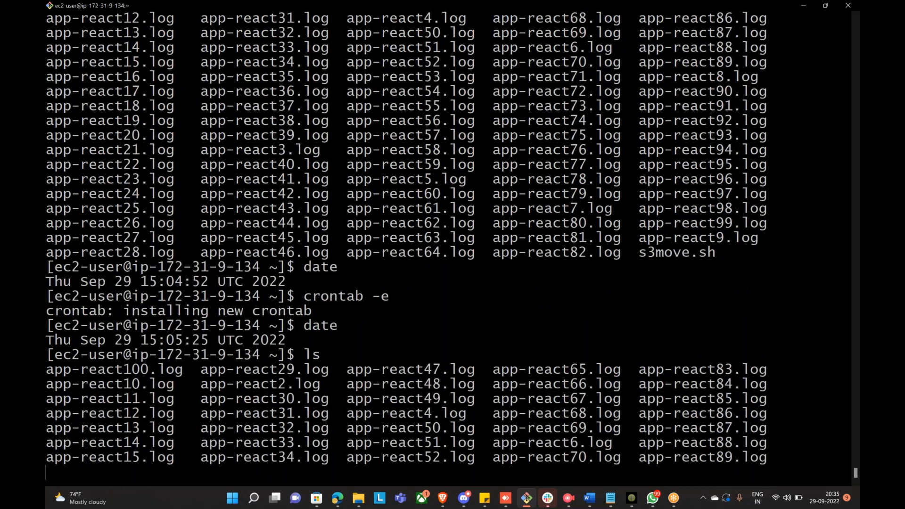
Try to monitor the clock by running watch time, and stop it
type("watch l")
key("BackSpace")
type("time")
key("Return")
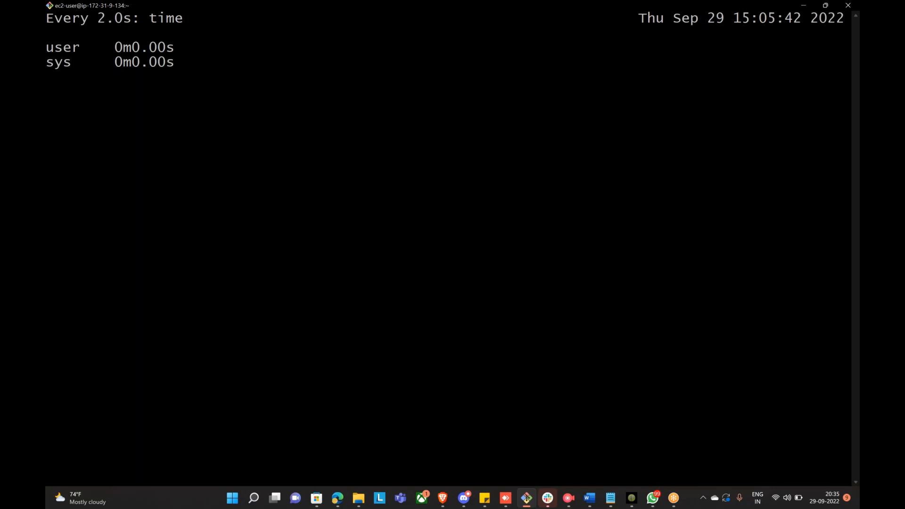
key("ctrl+c")
Monitor the system clock continuously with watch date, and stop it
key("Up")
key("BackSpace")
key("BackSpace")
key("BackSpace")
key("BackSpace")
type("date")
key("Return")
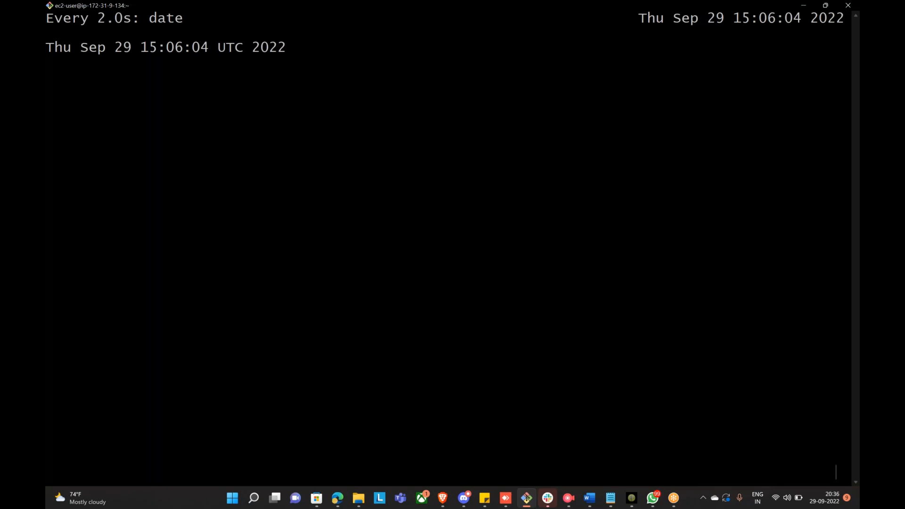
key("ctrl+c")
List the files in the home directory and print the cron log /var/log/cron with sudo
type("ls")
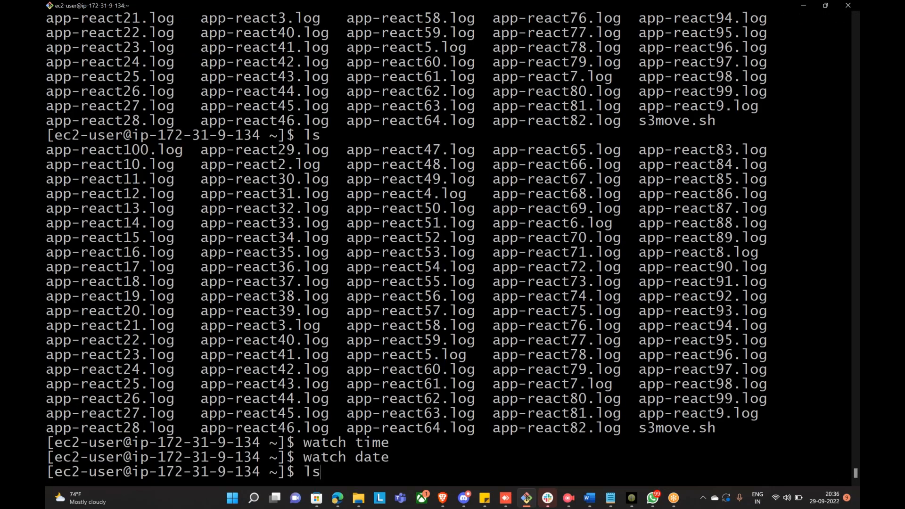
key("Return")
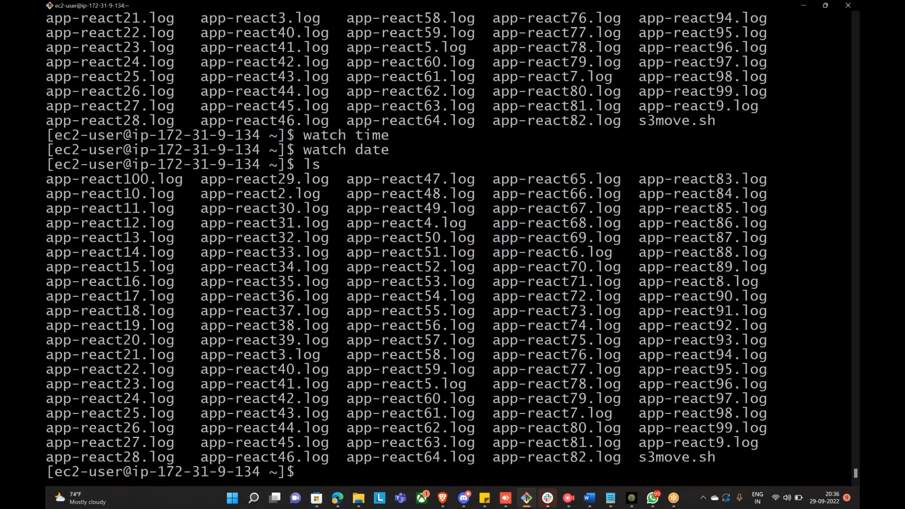
type("cat /var/log/cron")
key("Return")
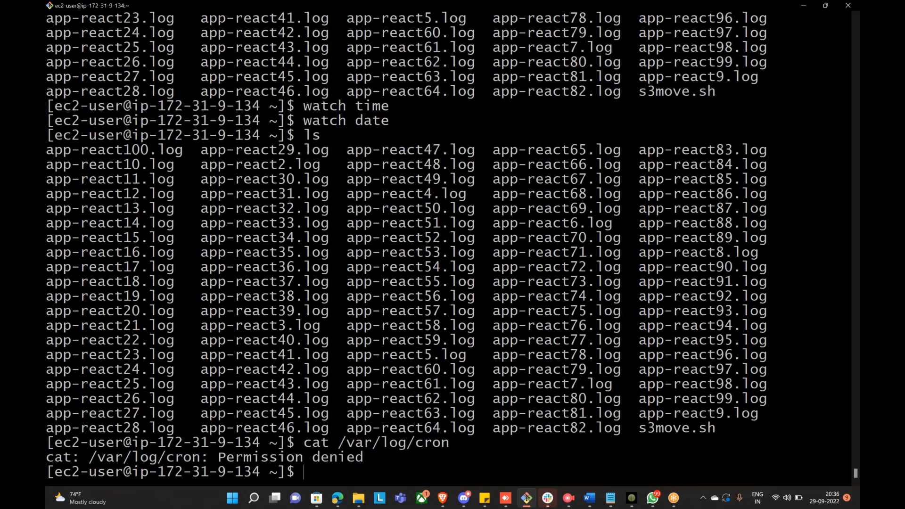
key("Up")
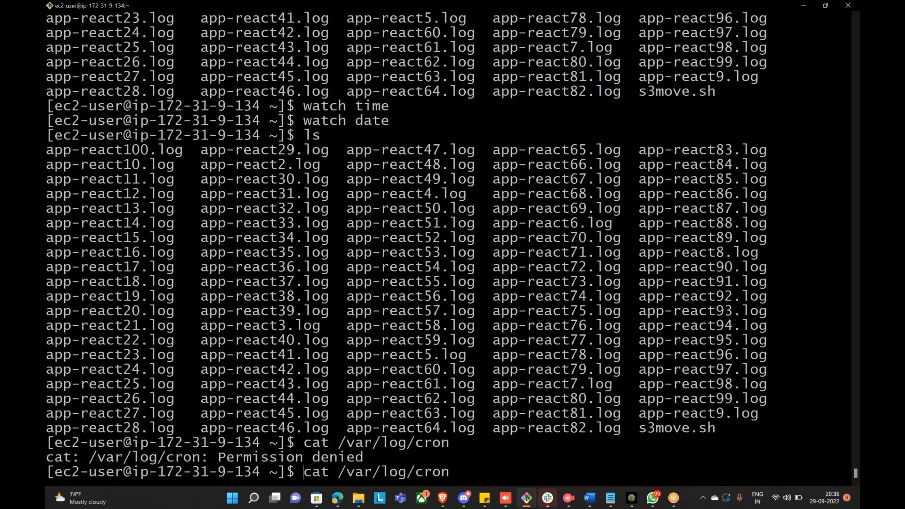
type("sudo")
key("Return")
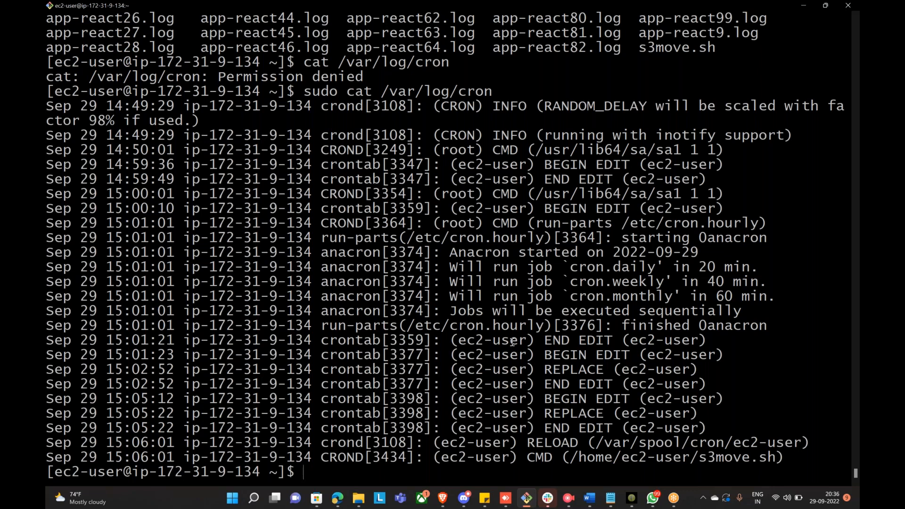
List the home directory again and check whether the log files are still there
type("ls")
key("Return")
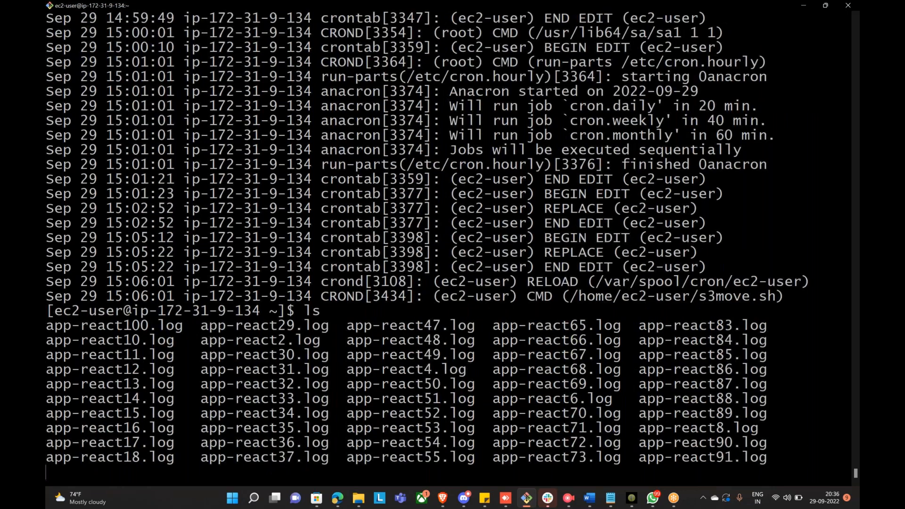
type("ls")
key("Return")
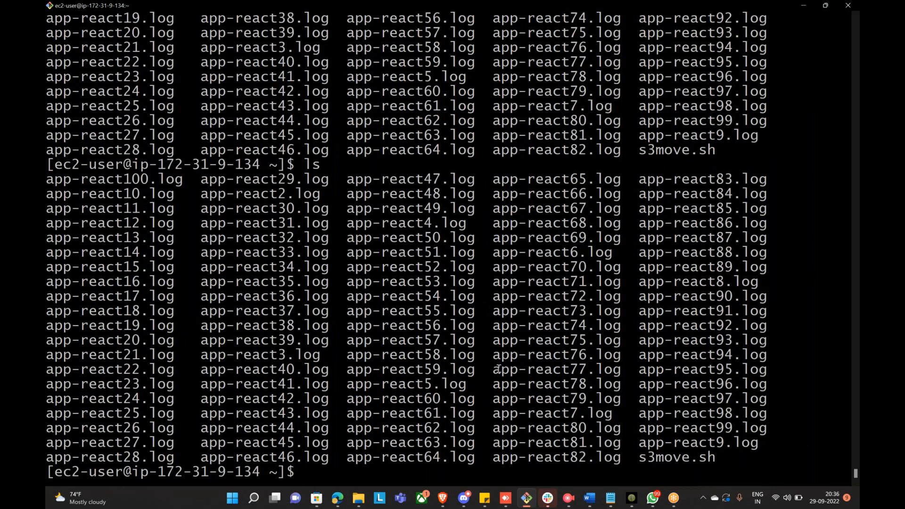
scroll(498, 369, "up", 1)
scroll(498, 369, "up", 2)
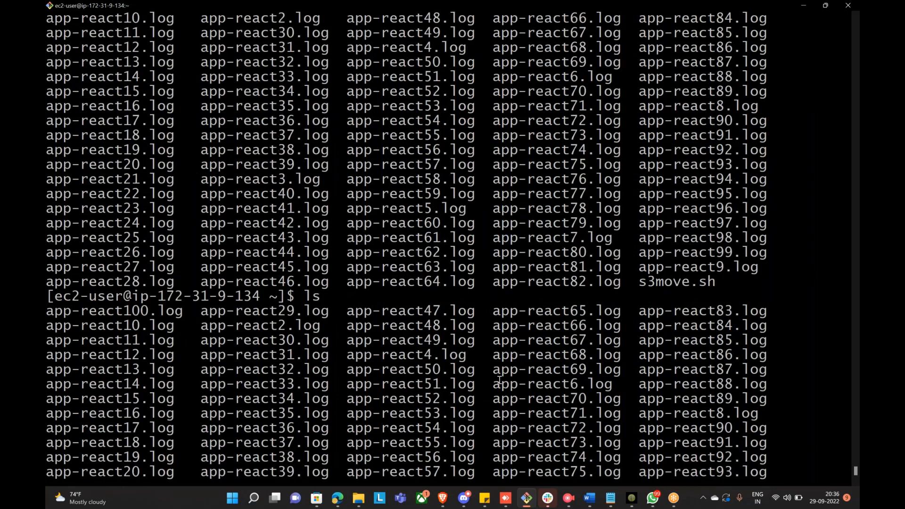
scroll(499, 380, "up", 7)
scroll(493, 382, "down", 10)
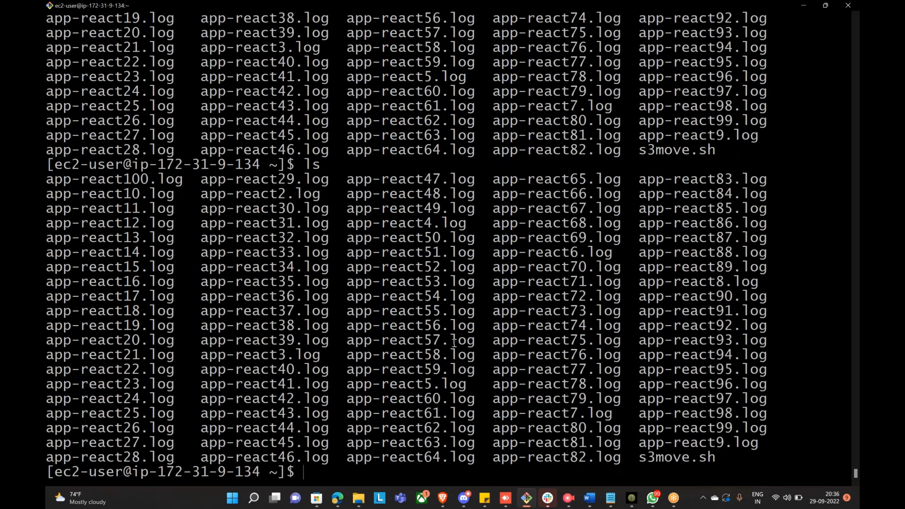
Make s3move.sh executable with chmod +x
double_click(686, 455)
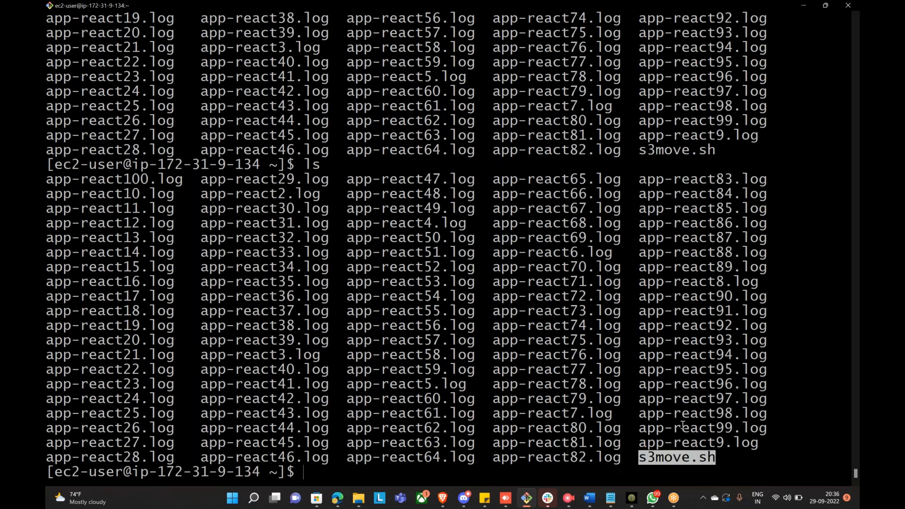
type("v")
key("BackSpace")
type("c")
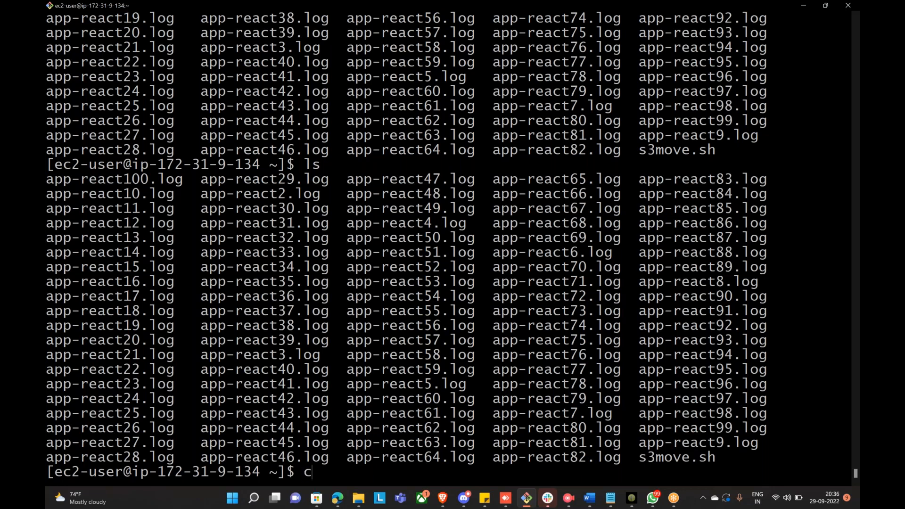
type("hmod +x s3")
key("Tab")
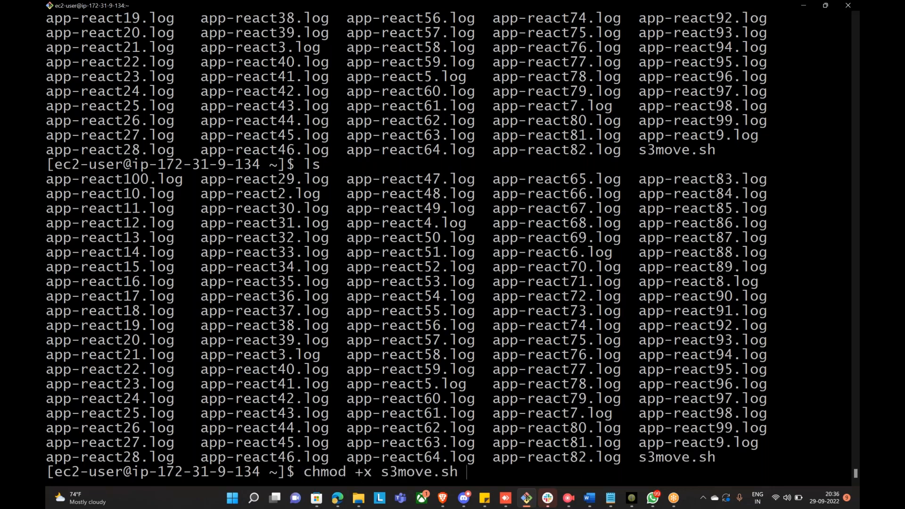
key("Return")
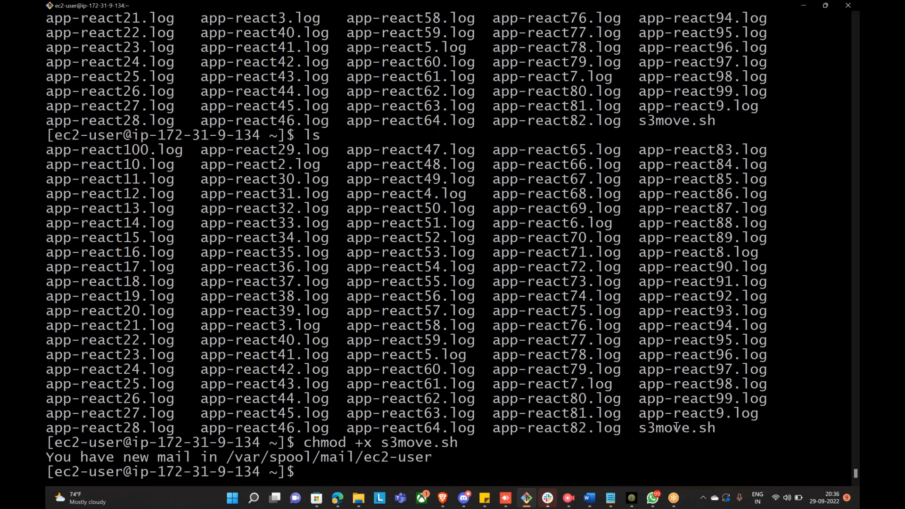
Create a directory named scripts and move s3move.sh into it
type("mkdir scripts")
key("Return")
type("mv s3")
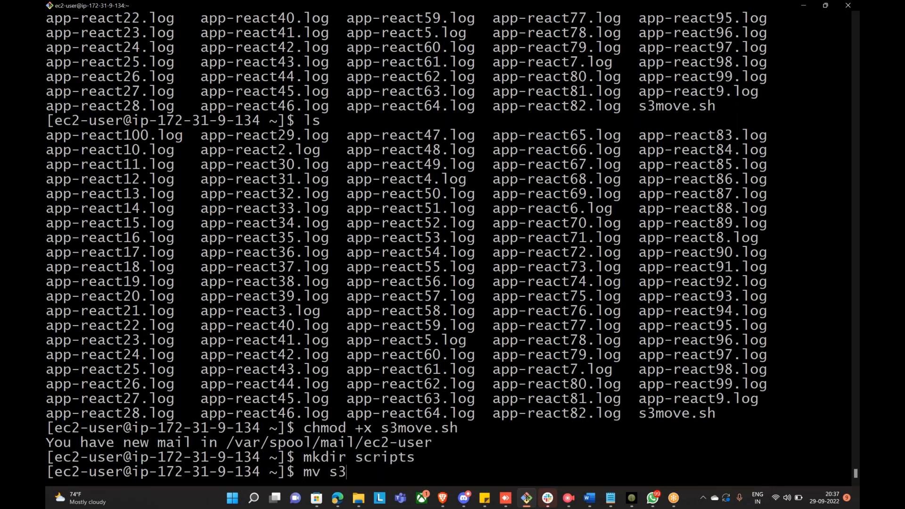
key("Tab")
type("sc")
key("Tab")
key("Return")
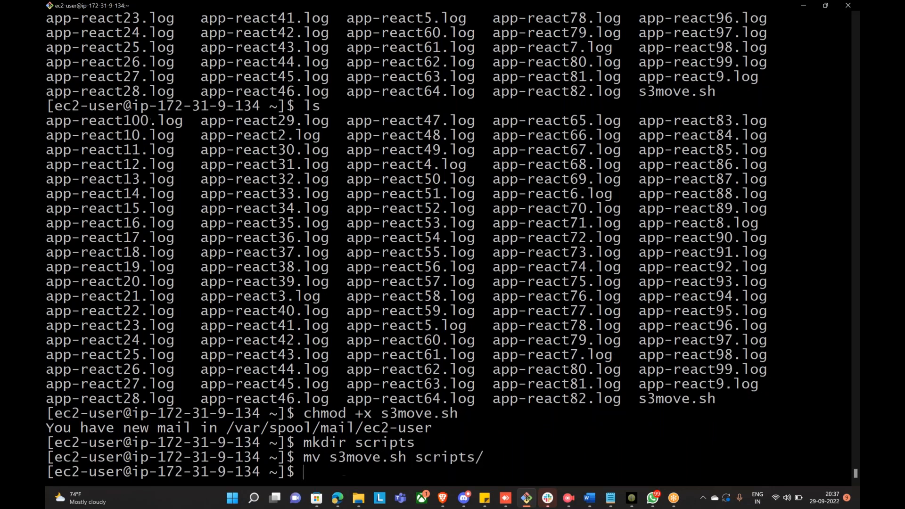
Change to the scripts directory, print its full path and copy that path
type("cd sc")
key("Tab")
key("Return")
type("pwd")
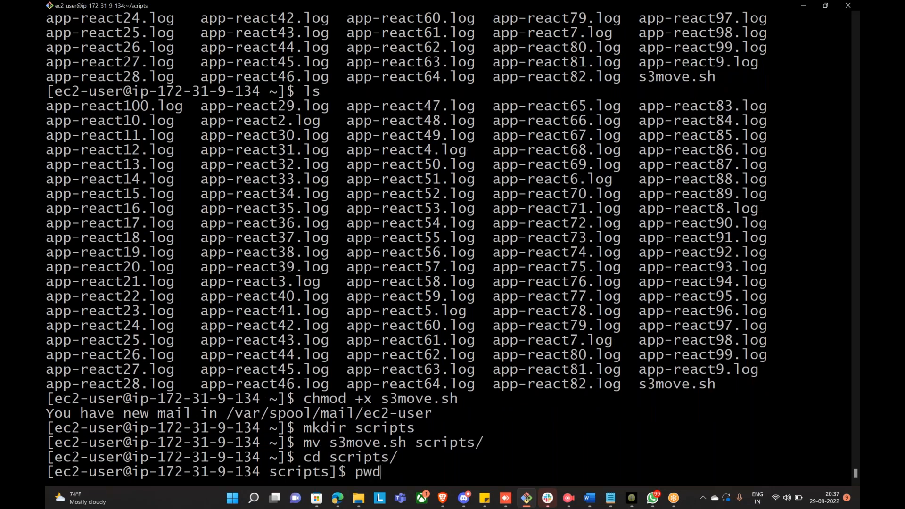
key("Return")
double_click(157, 448)
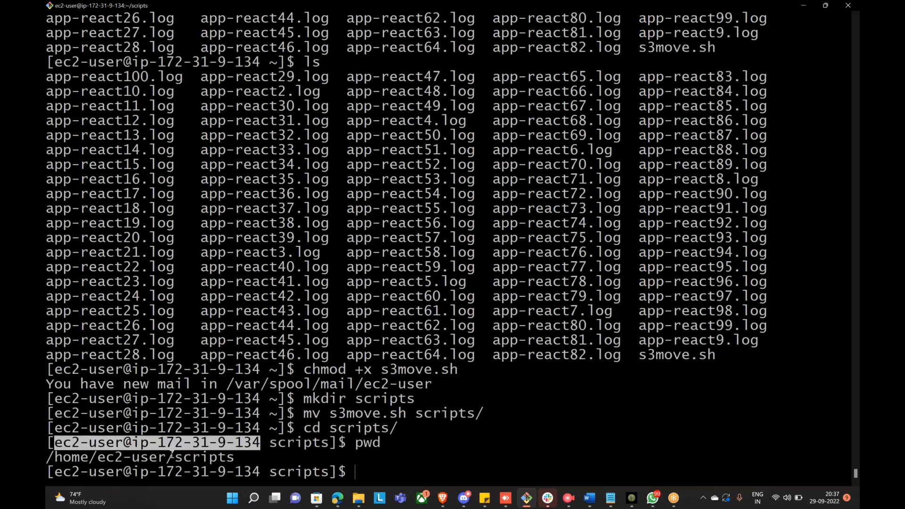
double_click(172, 457)
key("ctrl+c")
Open the crontab with crontab -e and change the entry's script path to /home/ec2-user/scripts/s3move.sh
type("c")
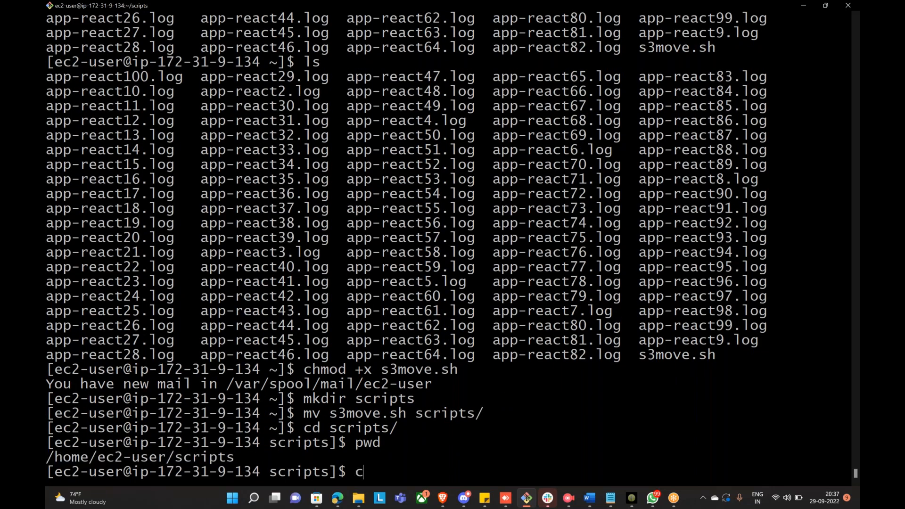
type("rontab -e")
key("Return")
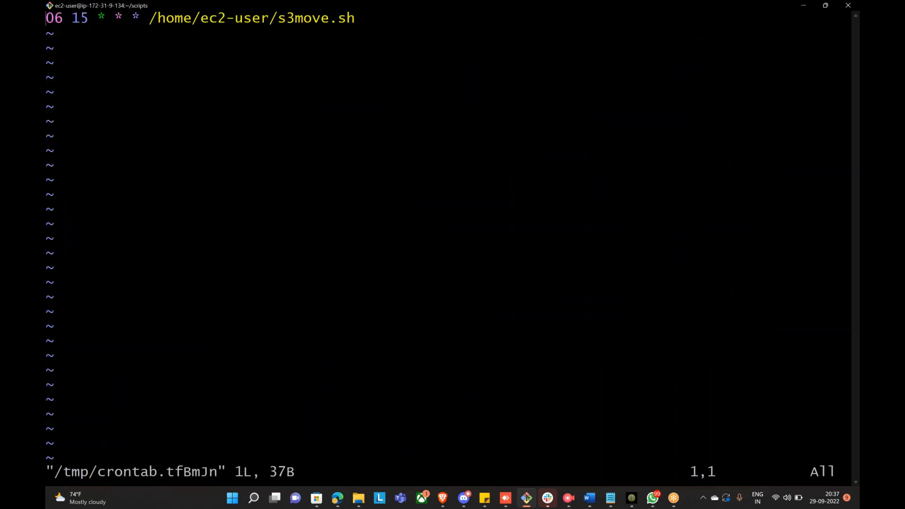
key("i")
key("Right")
key("Right")
key("Right")
key("Right")
key("Right")
key("Right")
key("Right")
key("Right")
key("Right")
key("Right")
key("Right")
key("Right")
key("Right")
key("Right")
key("Right")
key("Right")
key("Right")
key("Right")
key("Right")
key("Right")
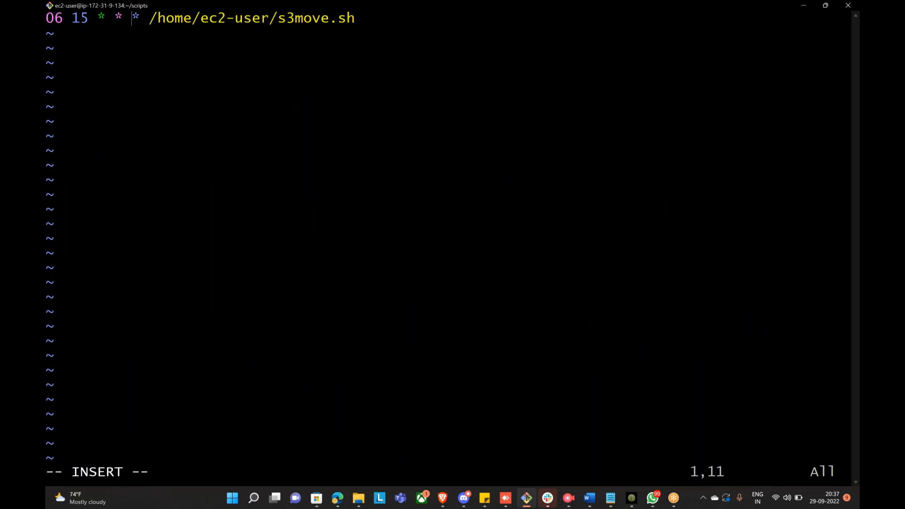
key("Right")
key("Right")
key("Right")
key("Right")
key("Right")
key("Right")
key("Right")
key("Left")
key("Left")
key("Left")
key("Left")
key("Left")
key("BackSpace")
key("BackSpace")
key("BackSpace")
key("BackSpace")
key("BackSpace")
key("BackSpace")
key("BackSpace")
key("BackSpace")
key("BackSpace")
key("BackSpace")
key("BackSpace")
key("BackSpace")
key("BackSpace")
key("BackSpace")
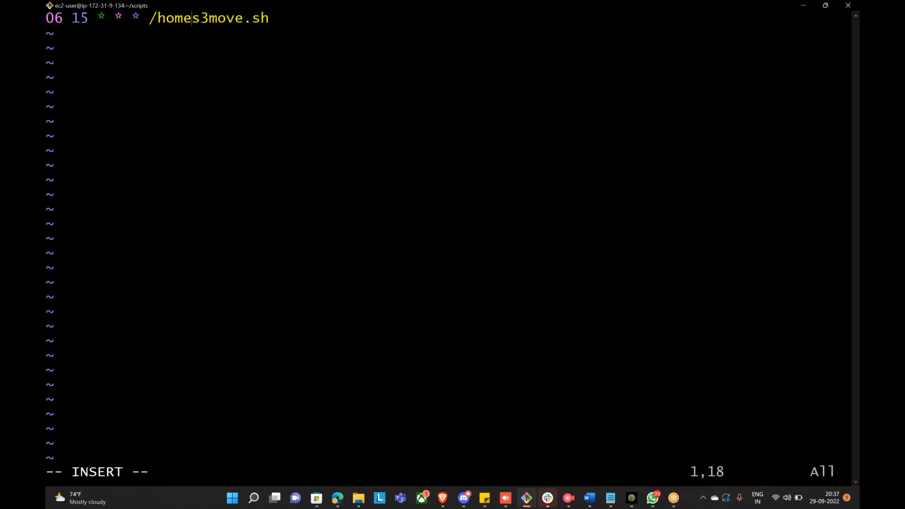
key("BackSpace")
key("shift+Insert")
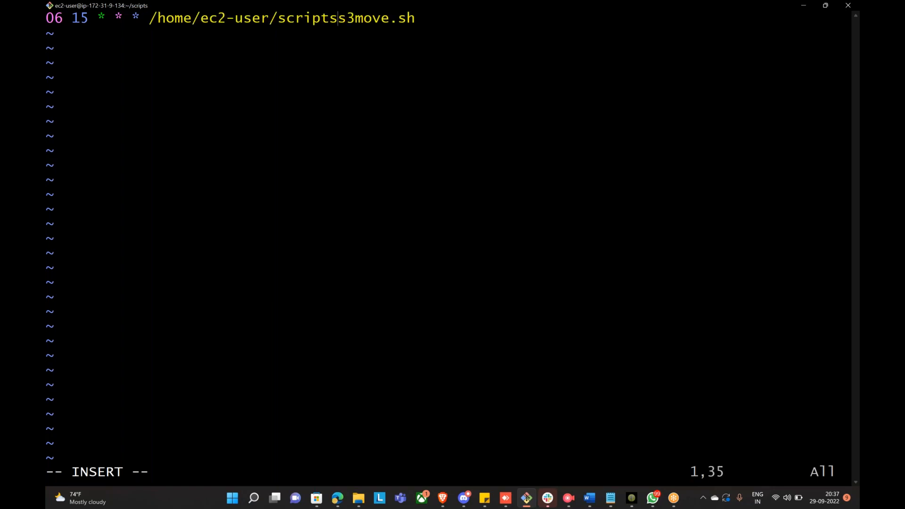
type("/")
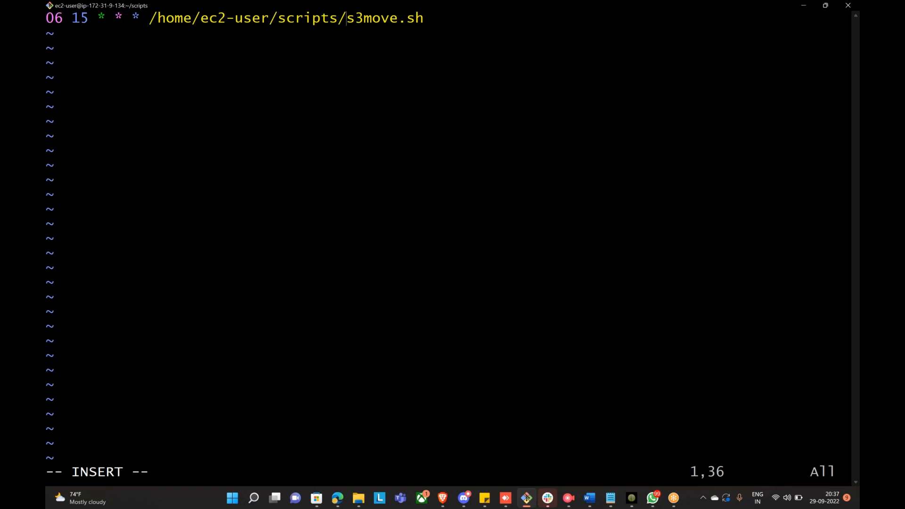
key("Escape")
type(":w")
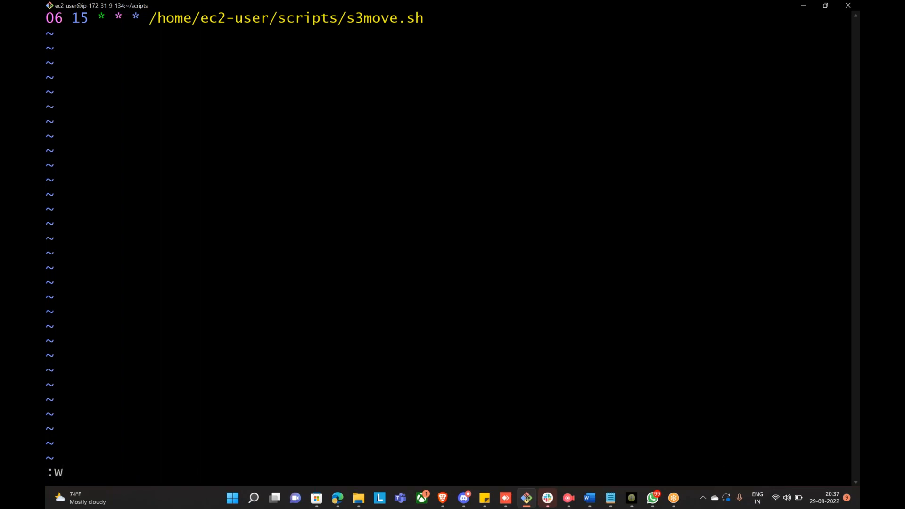
key("Escape")
Set the minute field of the s3move.sh cron entry to 08, save the crontab and quit the editor
key("Left")
key("Left")
key("Left")
key("Left")
key("Left")
key("Left")
key("Left")
key("Left")
key("Left")
key("Left")
key("Left")
key("Left")
key("Left")
key("Left")
key("Left")
key("Left")
key("Left")
key("Left")
key("Left")
key("Left")
key("Left")
key("Right")
key("Right")
key("Left")
key("Left")
key("i")
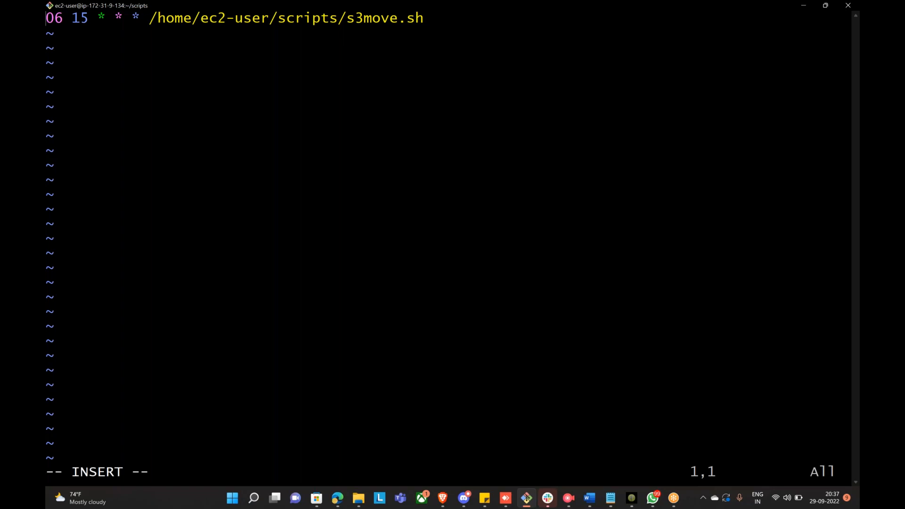
key("Delete")
key("Delete")
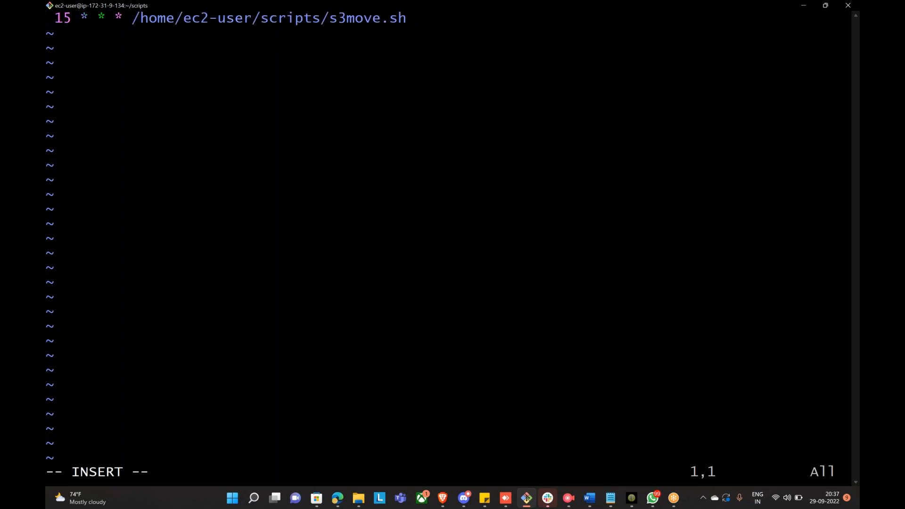
type("081")
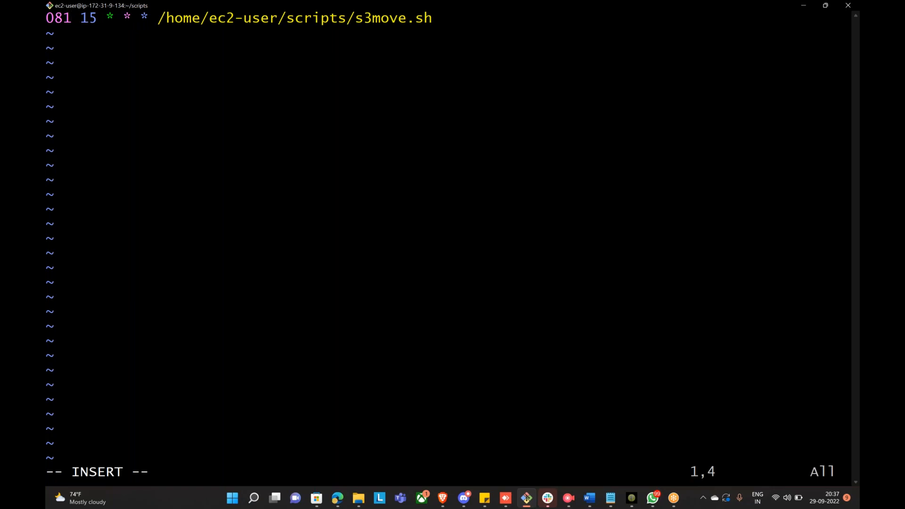
key("BackSpace")
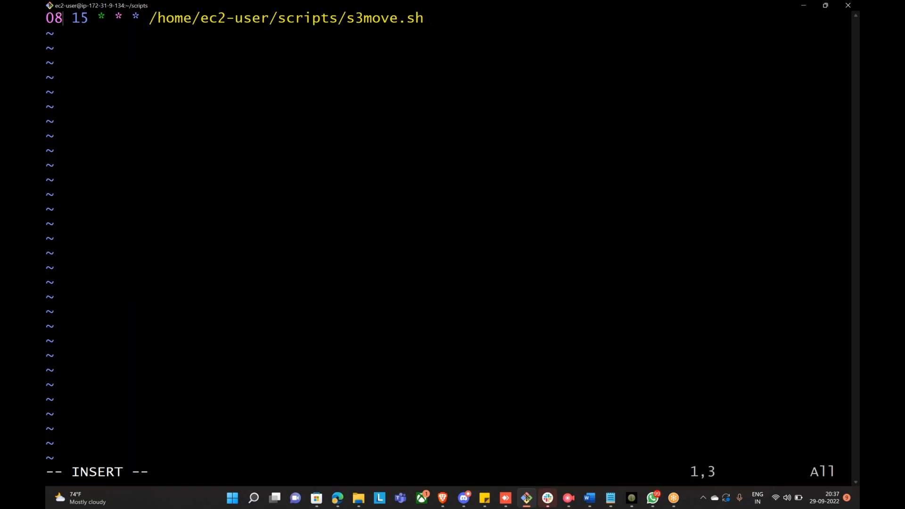
key("Escape")
type(":wq")
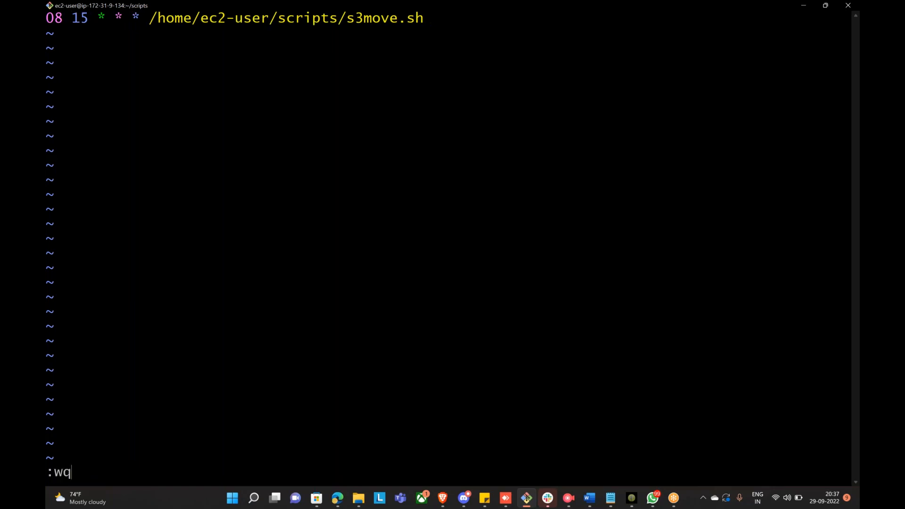
key("Return")
Print the current system date twice and return to the parent directory
type("date")
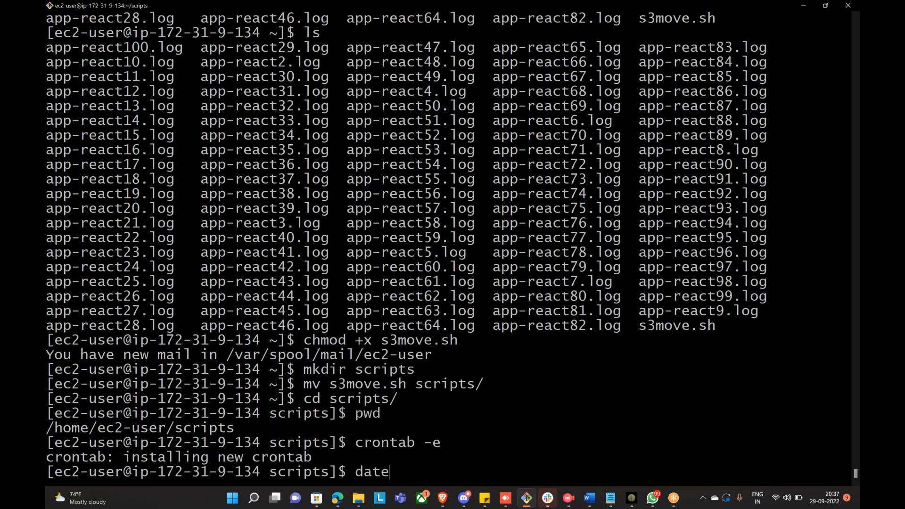
key("Return")
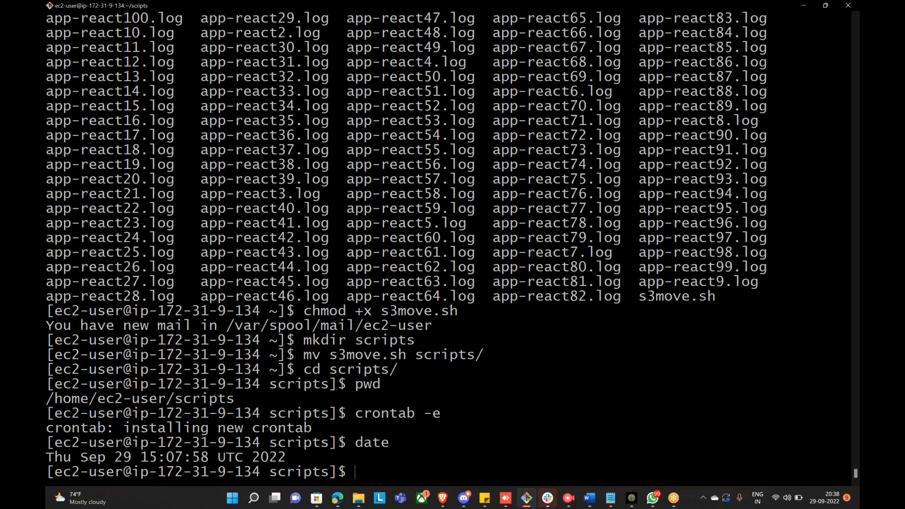
type("date")
key("Return")
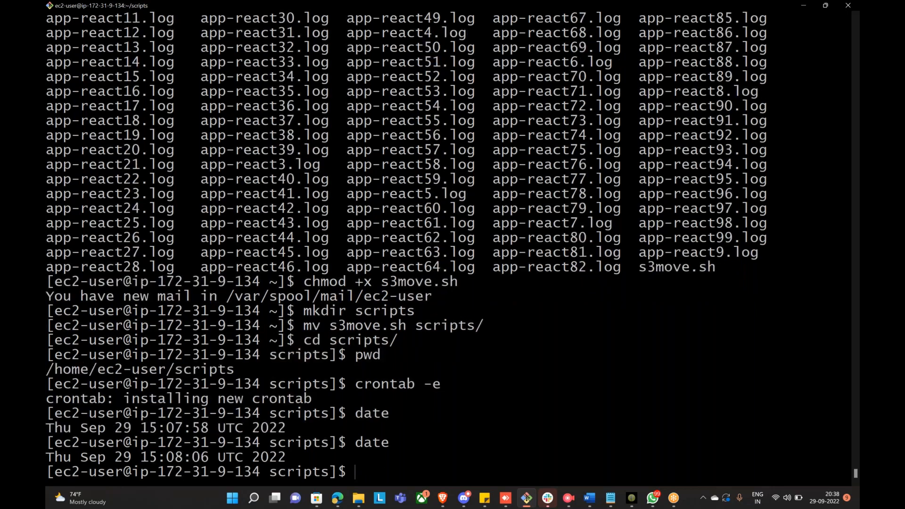
type("cd ..")
key("Return")
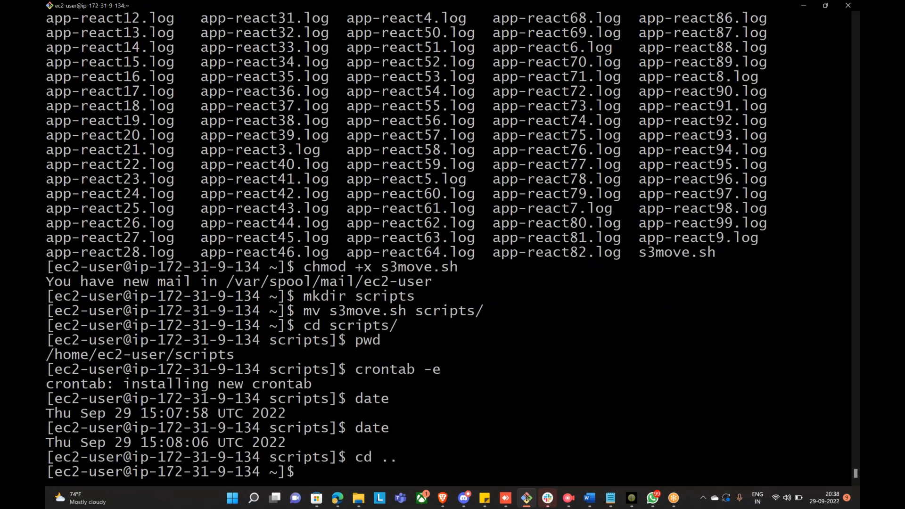
List the home directory's contents repeatedly to check which log files remain
type("ls")
key("Return")
type("ls")
key("Return")
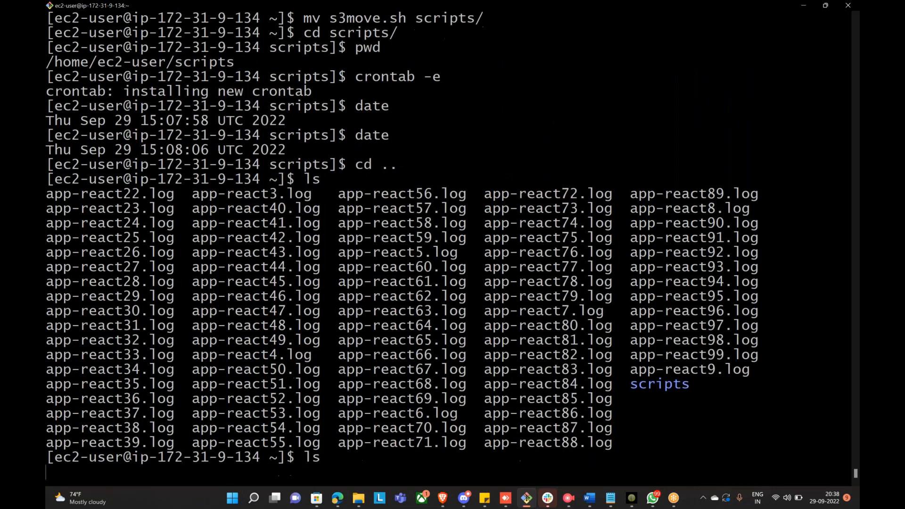
type("ls")
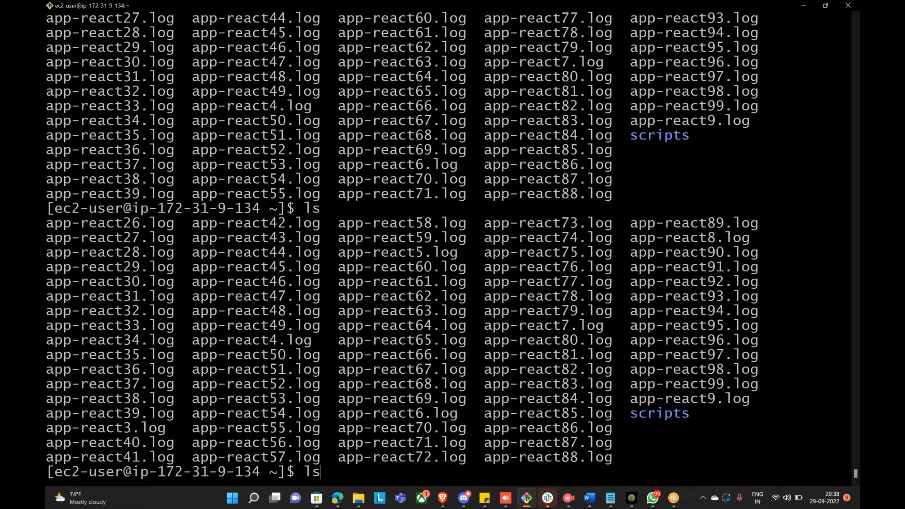
key("Return")
type("ls")
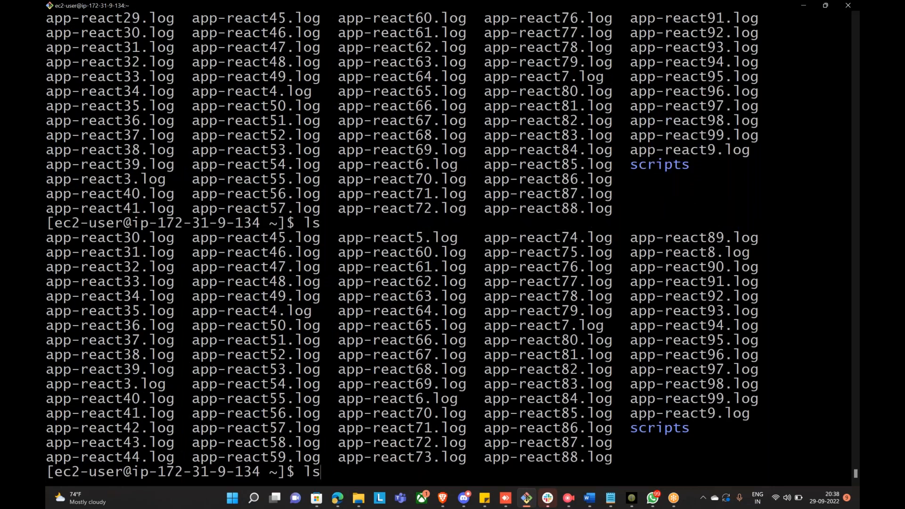
key("Return")
Print the cron log /var/log/cron with sudo cat
type("sudo cat ")
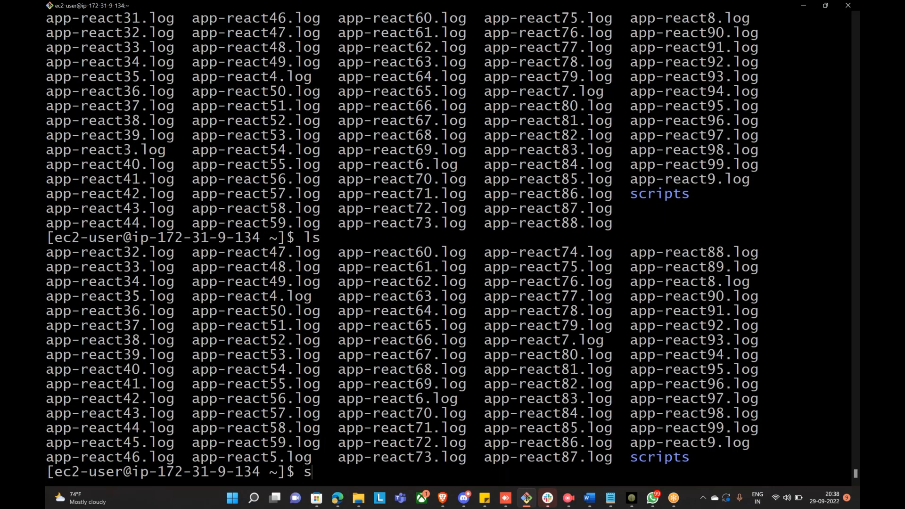
type("/var/log/cron")
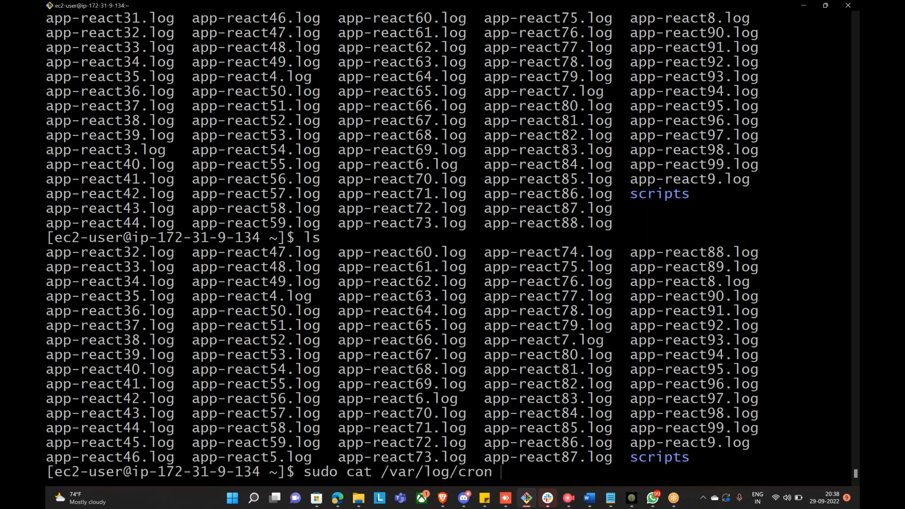
key("Return")
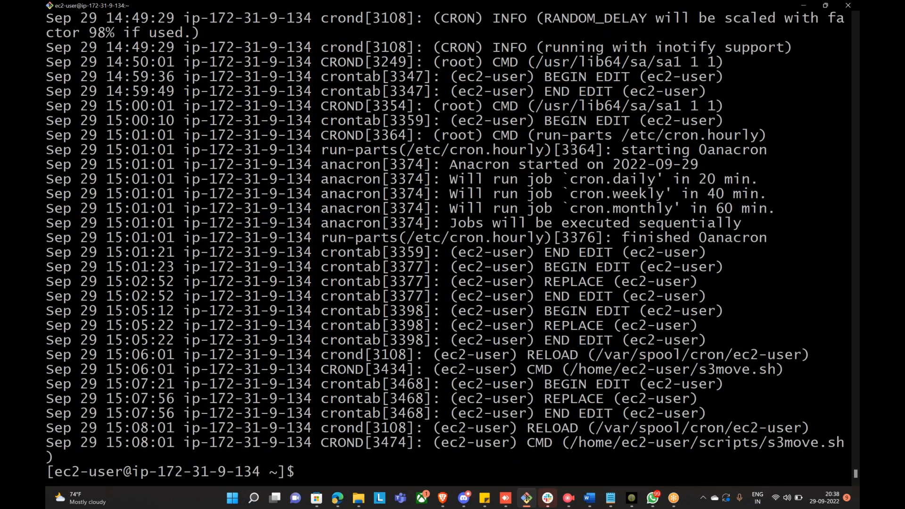
Copy the s3move.sh path from the last cron log entry and list that file's permissions with ls -l
double_click(674, 446)
key("ctrl+c")
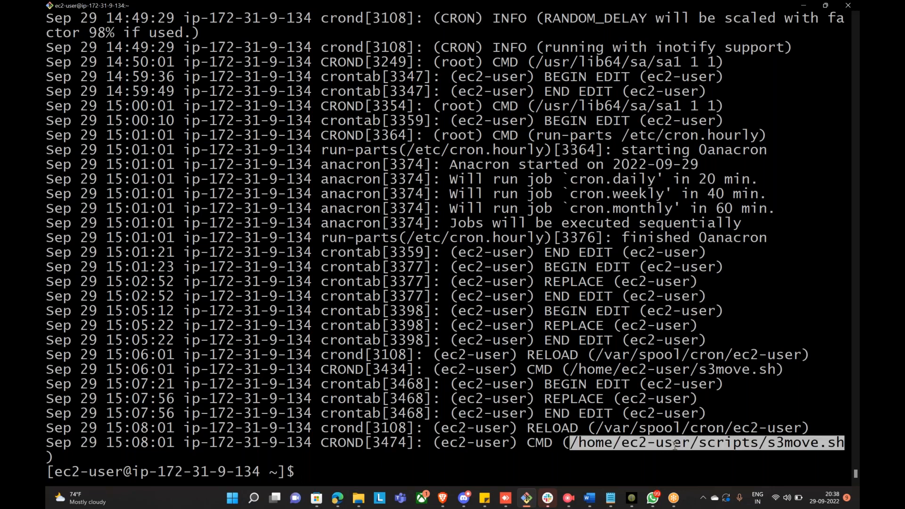
type("ls -l /home/ec2-user/scripts/s3move.sh")
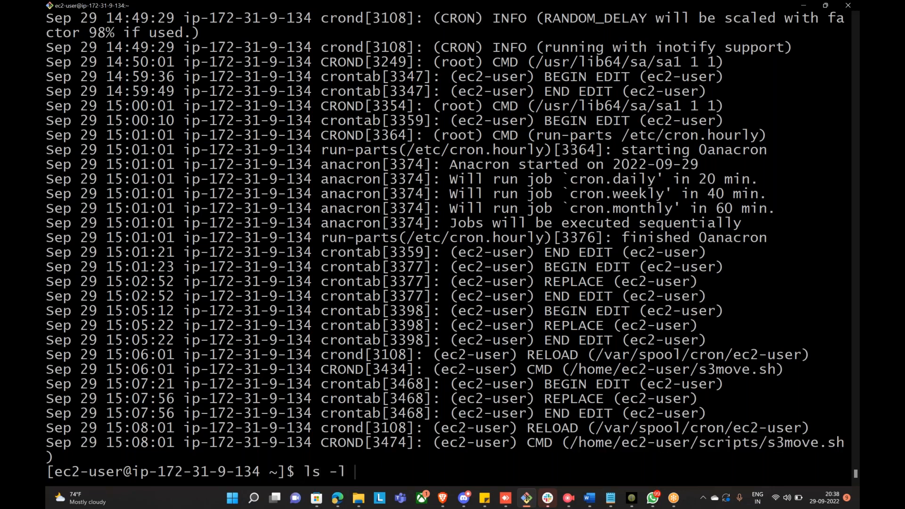
key("shift+Insert")
key("Return")
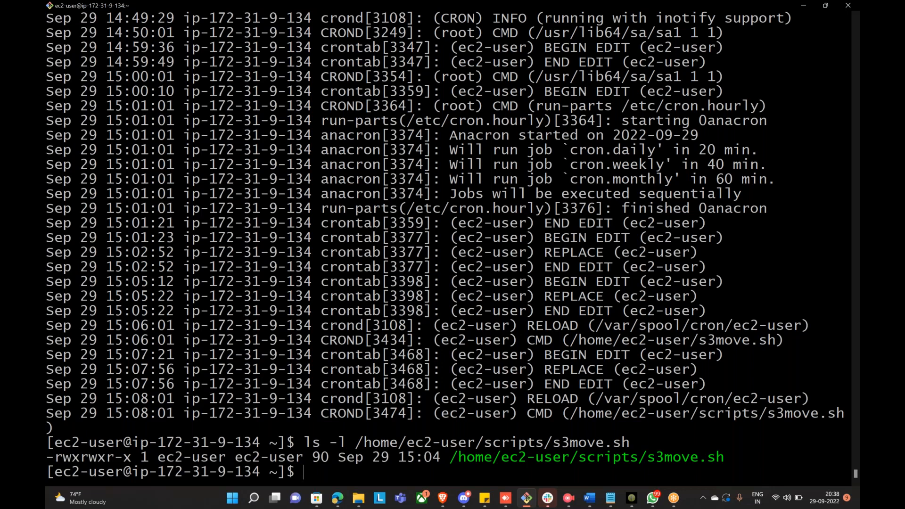
Run /home/ec2-user/scripts/s3move.sh manually from the home directory and stop it before it finishes
key("shift+Insert")
key("Return")
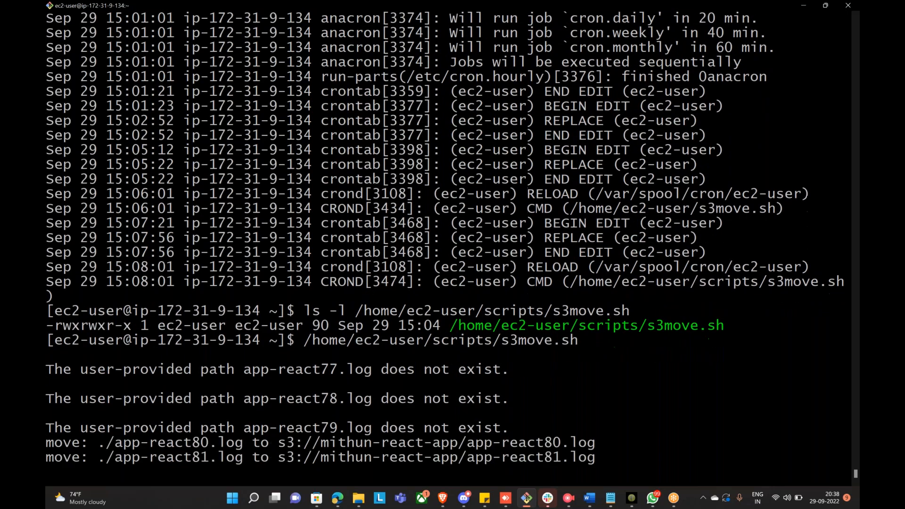
key("ctrl+c")
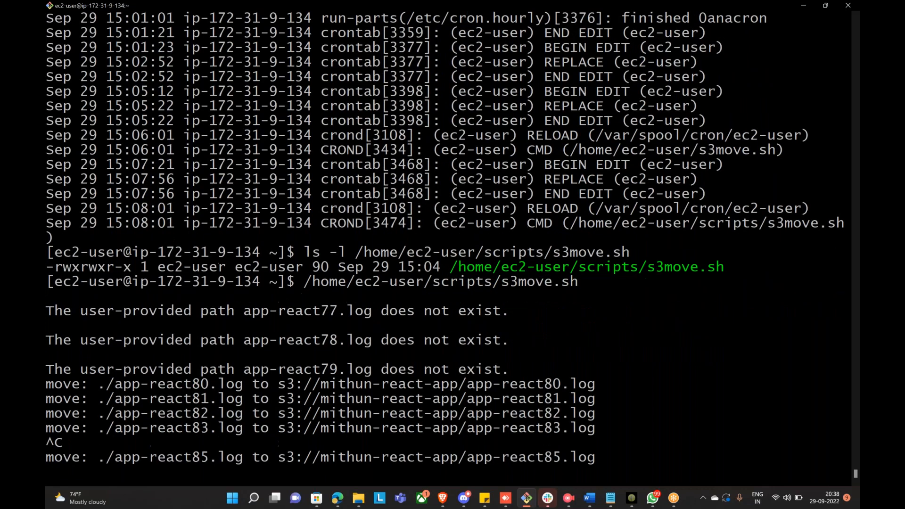
key("ctrl+z")
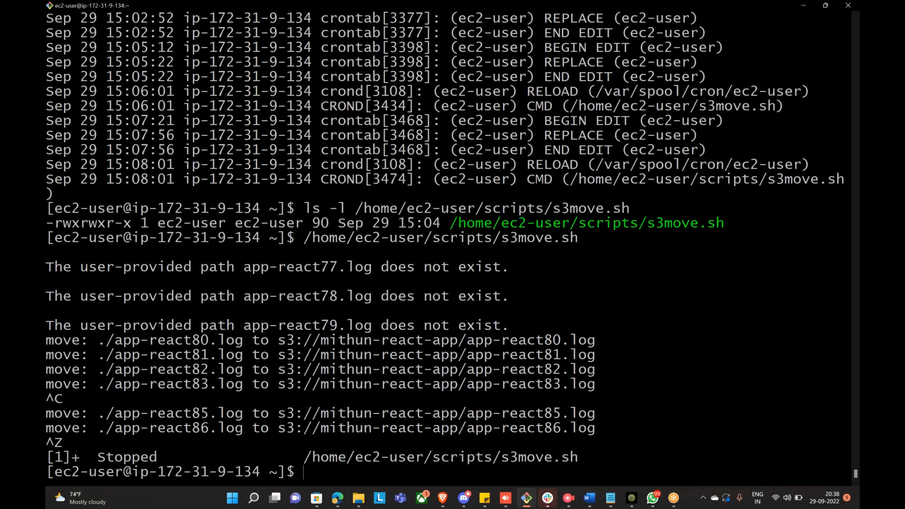
Switch to the S3 console in the Brave browser, refresh and review the bucket's object list, and return to the terminal
left_click(337, 499)
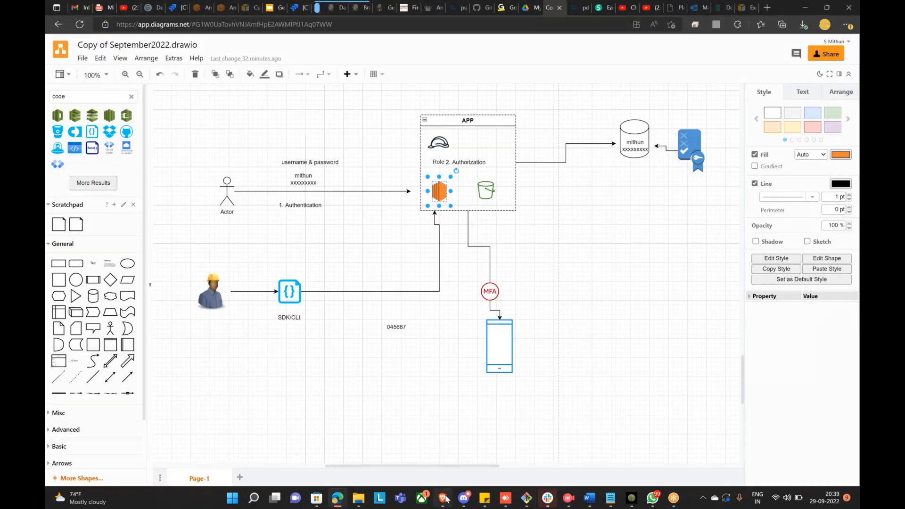
left_click(442, 497)
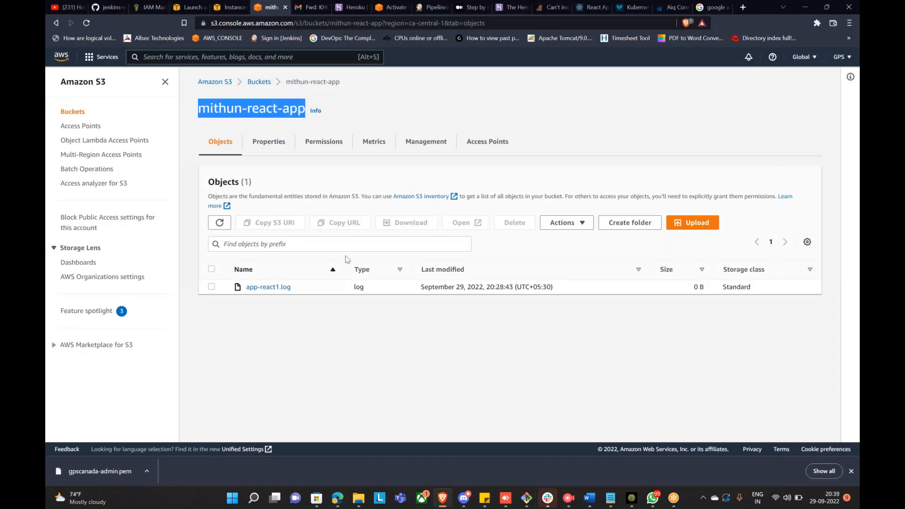
left_click(224, 225)
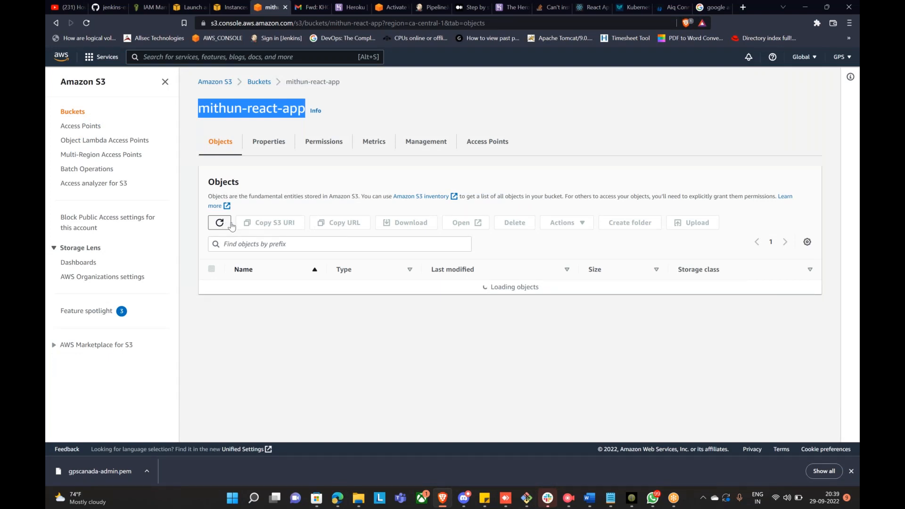
scroll(342, 249, "down", 20)
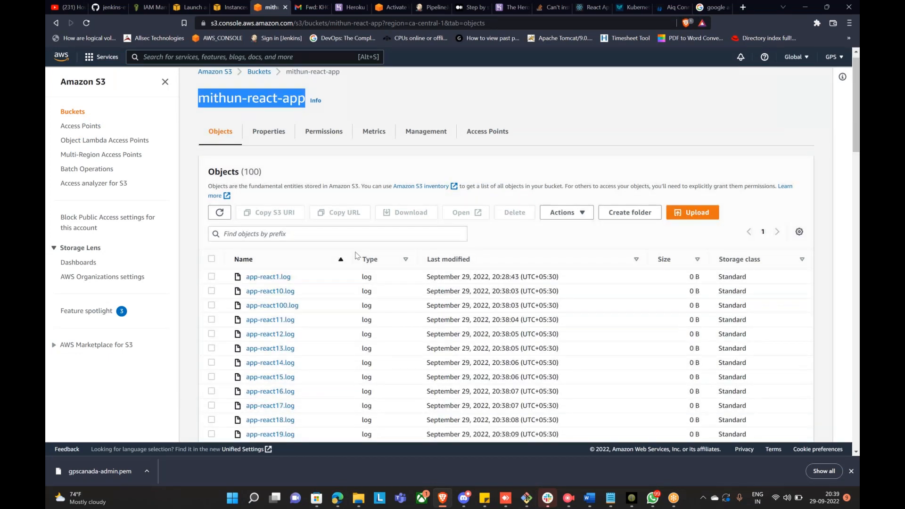
scroll(347, 217, "up", 20)
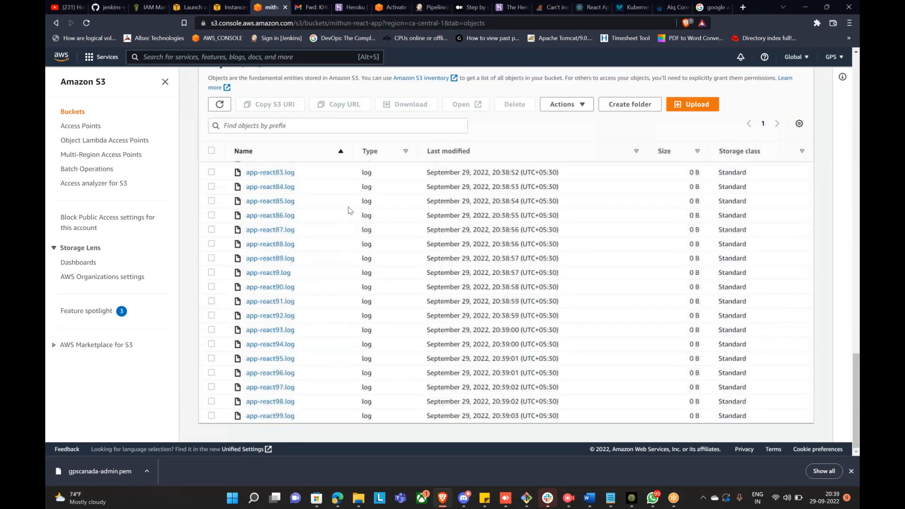
scroll(313, 247, "up", 1)
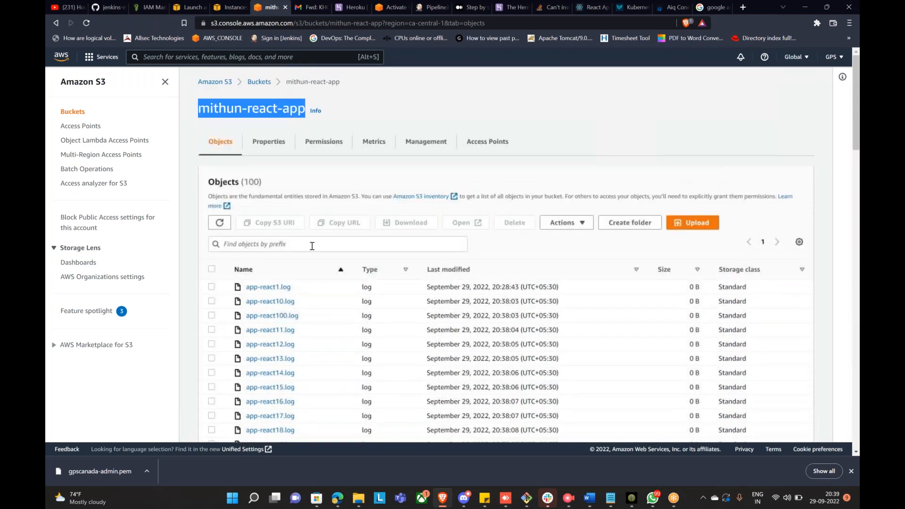
left_click(219, 222)
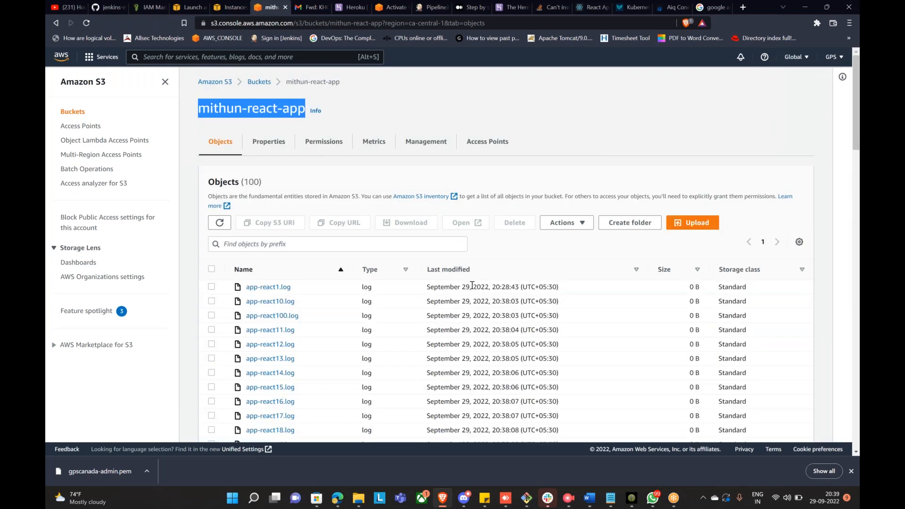
scroll(473, 281, "down", 15)
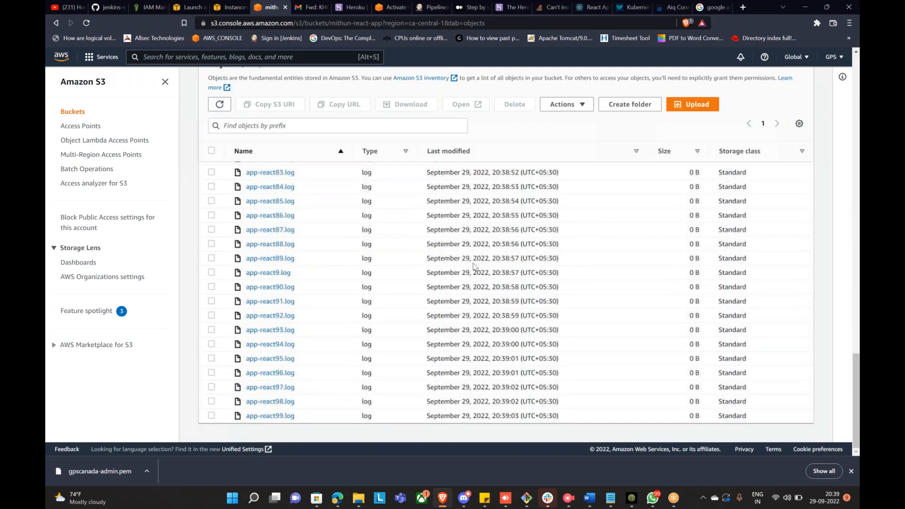
key("alt+Tab")
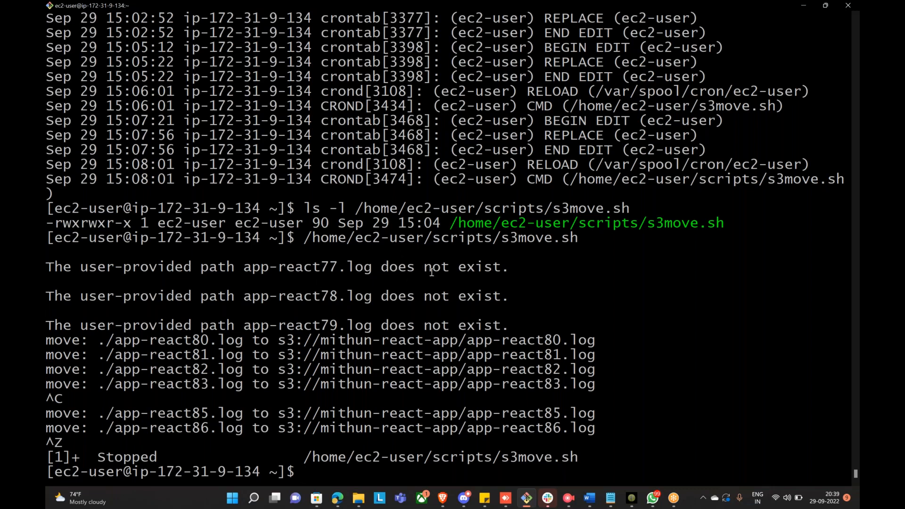
key("Up")
key("Up")
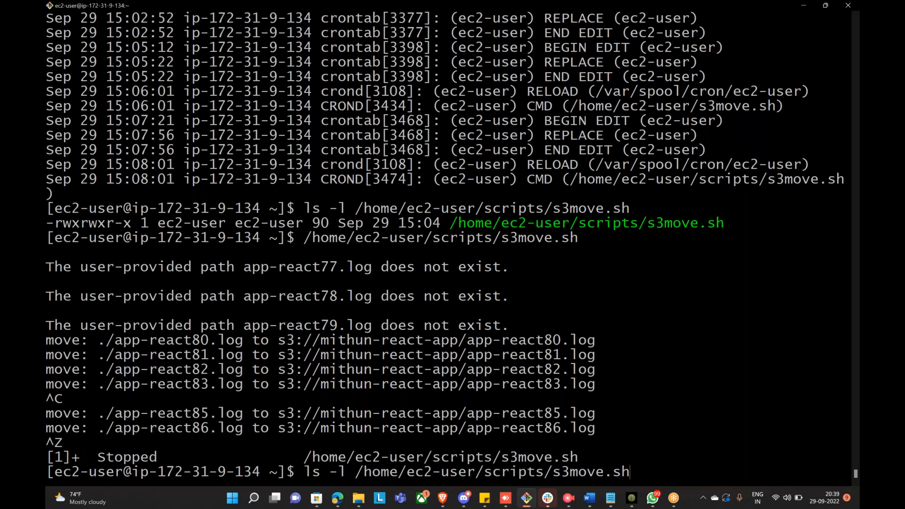
key("BackSpace")
key("BackSpace")
key("BackSpace")
key("BackSpace")
key("BackSpace")
key("BackSpace")
key("BackSpace")
key("BackSpace")
key("BackSpace")
key("BackSpace")
key("BackSpace")
key("BackSpace")
key("BackSpace")
key("BackSpace")
key("BackSpace")
key("BackSpace")
key("BackSpace")
key("BackSpace")
key("BackSpace")
key("BackSpace")
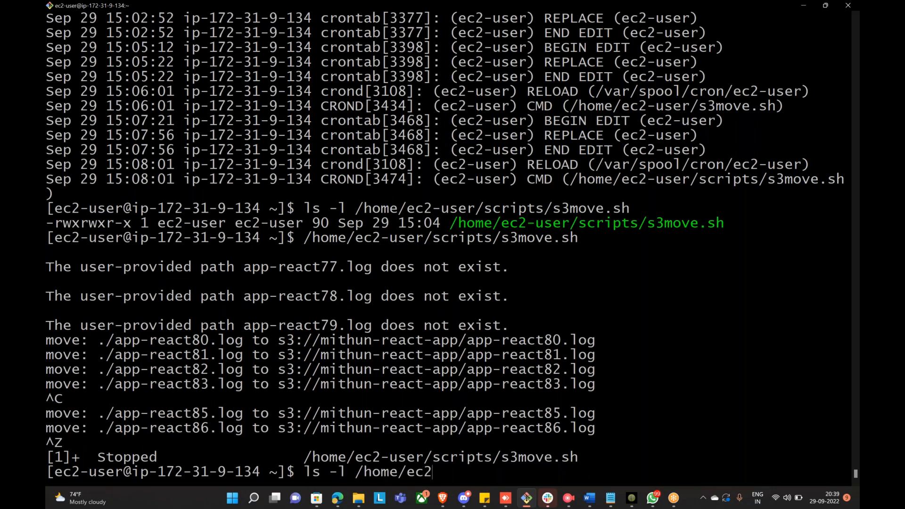
key("BackSpace")
key("BackSpace")
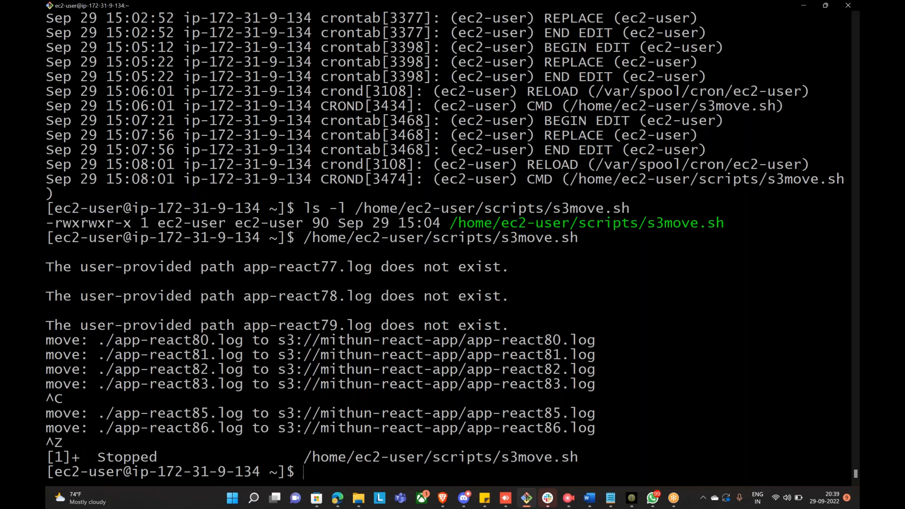
Open the crontab with crontab -e, set the s3move.sh entry's minute and hour fields to *, and save and quit
type("crontab -e")
key("Return")
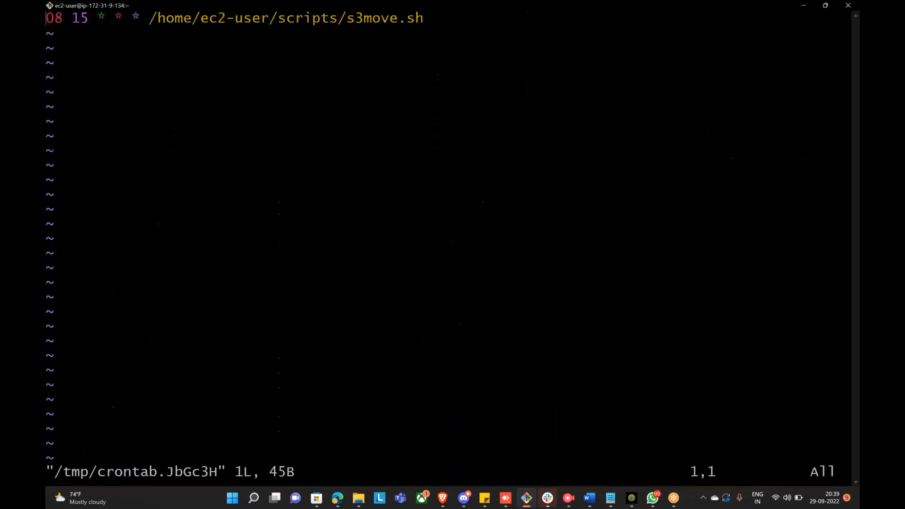
key("i")
key("Delete")
key("Delete")
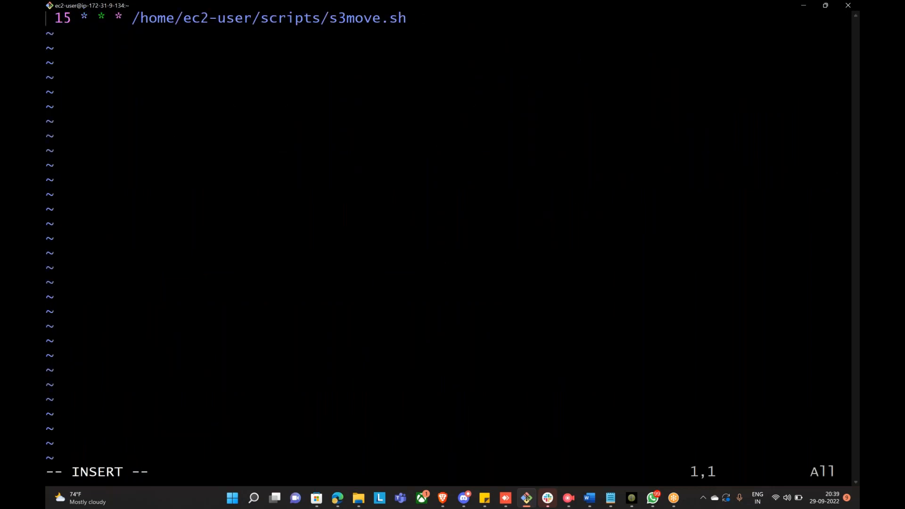
type("*")
key("Right")
key("Right")
key("Left")
key("Delete")
key("Delete")
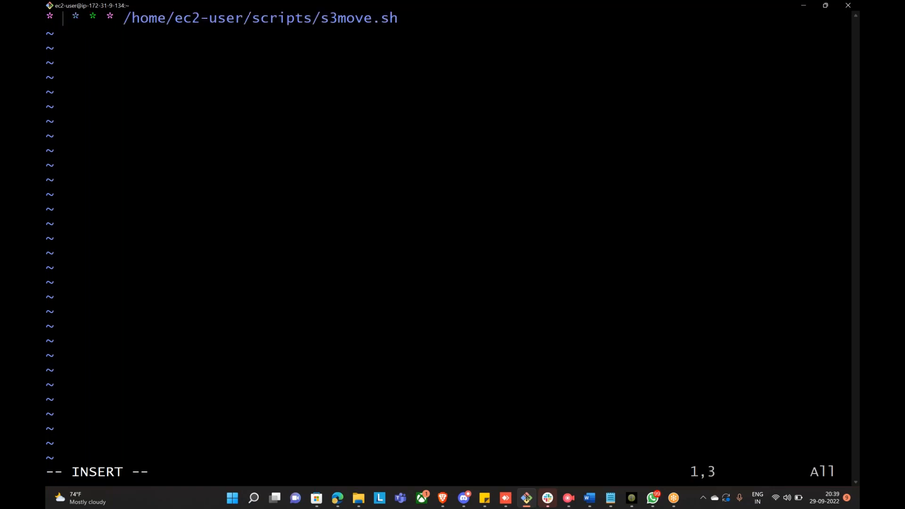
type("*")
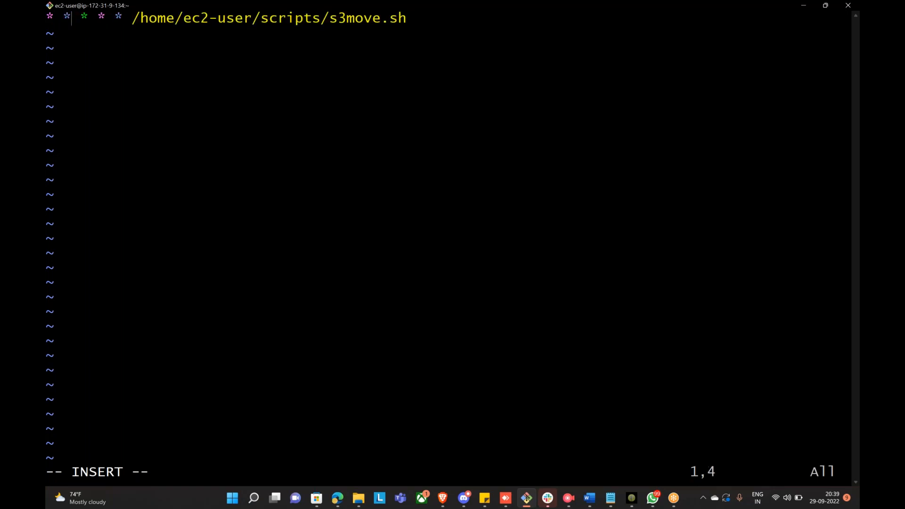
key("Escape")
type(":wq")
key("Return")
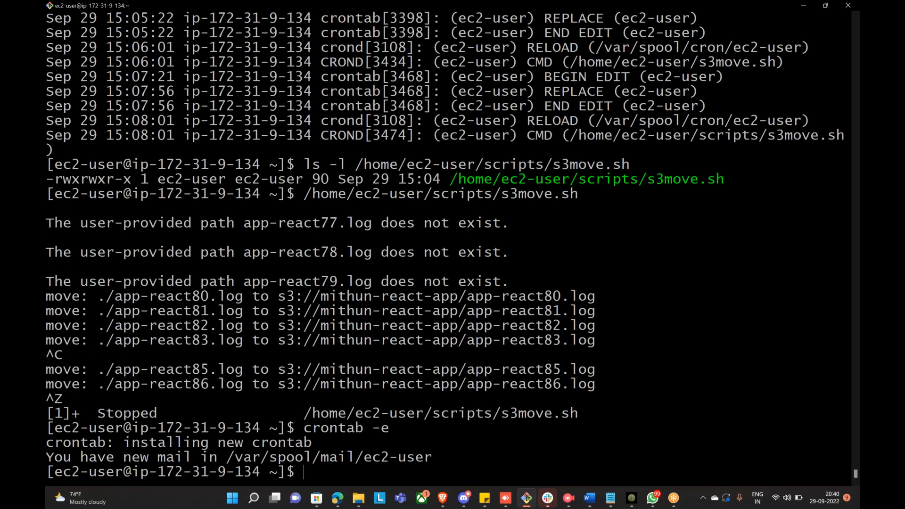
List the home directory and create the test files crontab-working{1..100}.works with touch
type("ls")
key("Return")
type("touch ")
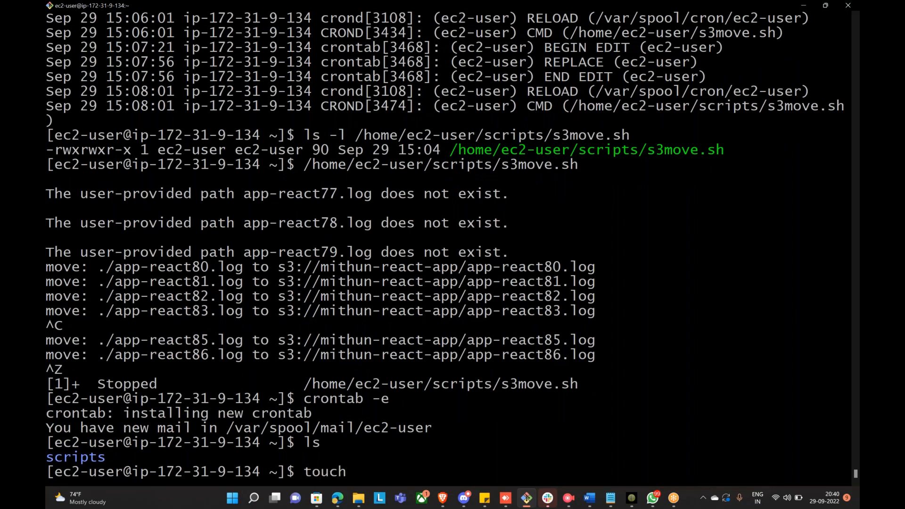
type("crontab-working{1..10")
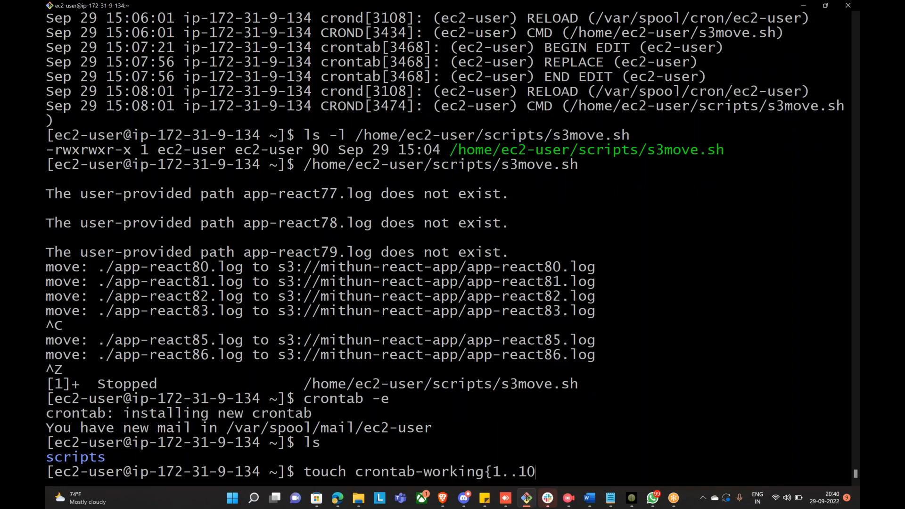
type("0}.works")
key("Return")
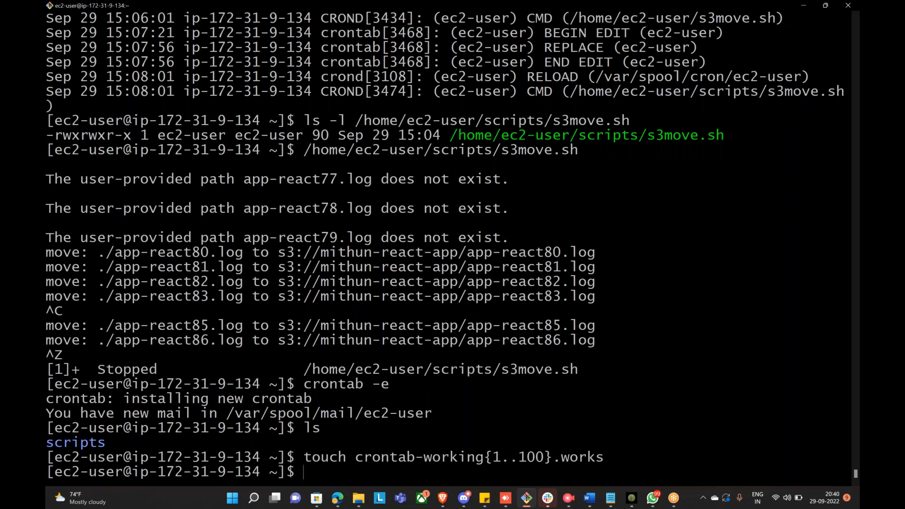
List the home directory repeatedly to check whether the scheduled script moves the crontab-working files
type("ls")
key("Return")
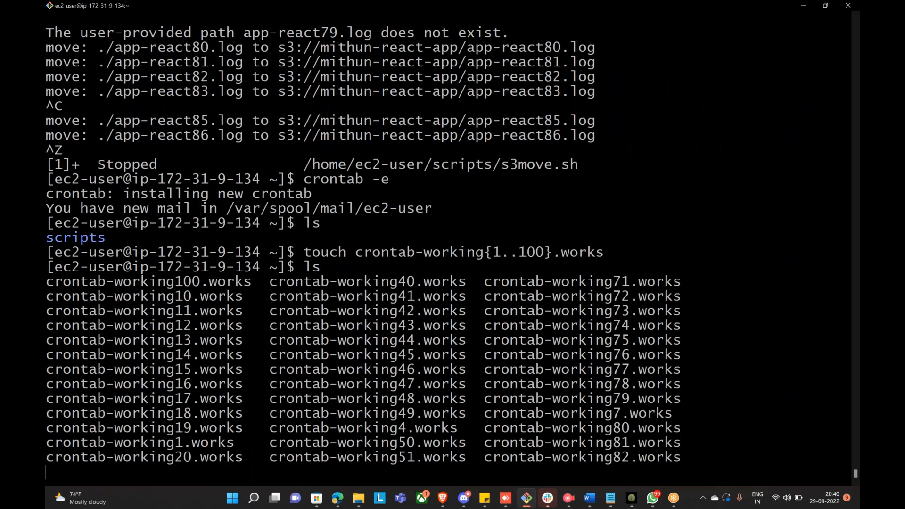
type("ls")
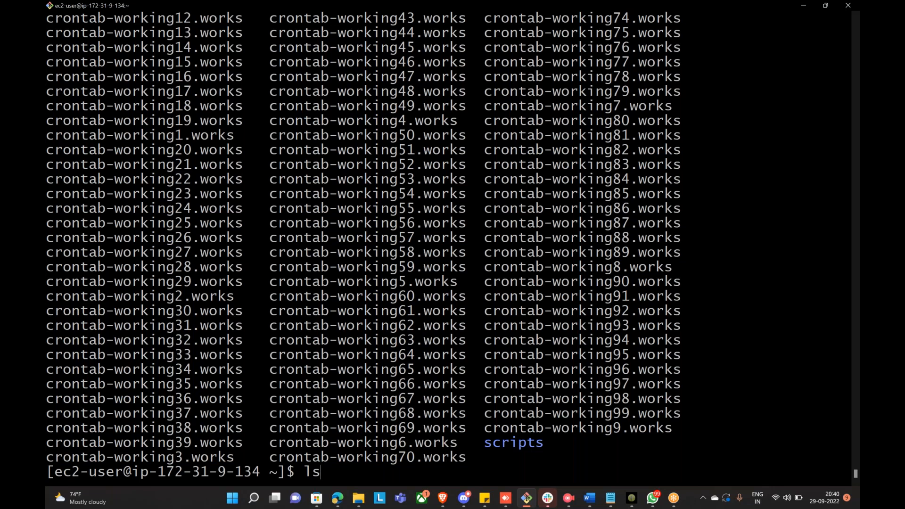
key("Return")
type("ls")
key("Return")
type("ls")
key("BackSpace")
key("BackSpace")
type("ls")
key("Return")
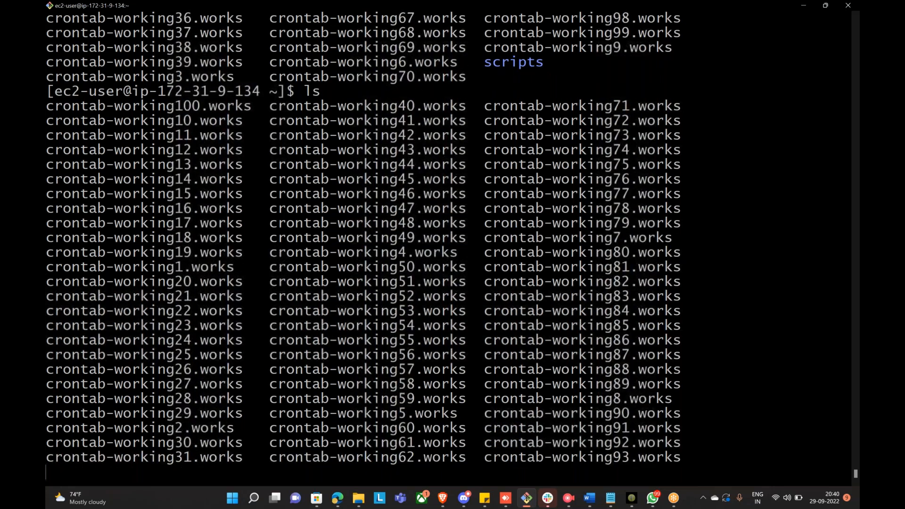
List the home directory again to see whether the crontab-working files are still there
type("ls")
key("Return")
type("ls")
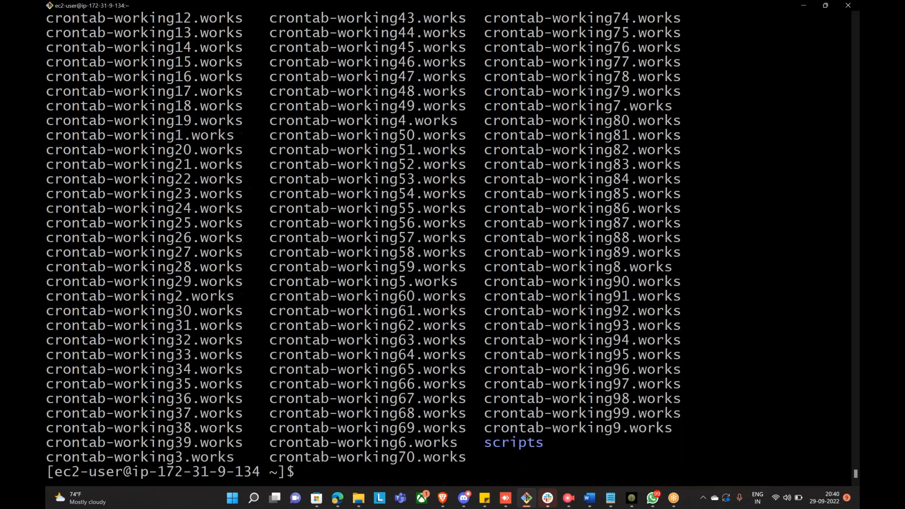
key("Return")
Switch to the S3 console in Brave, refresh the mithun-react-app object list twice, and look through it for crontab-working files
key("alt+Tab")
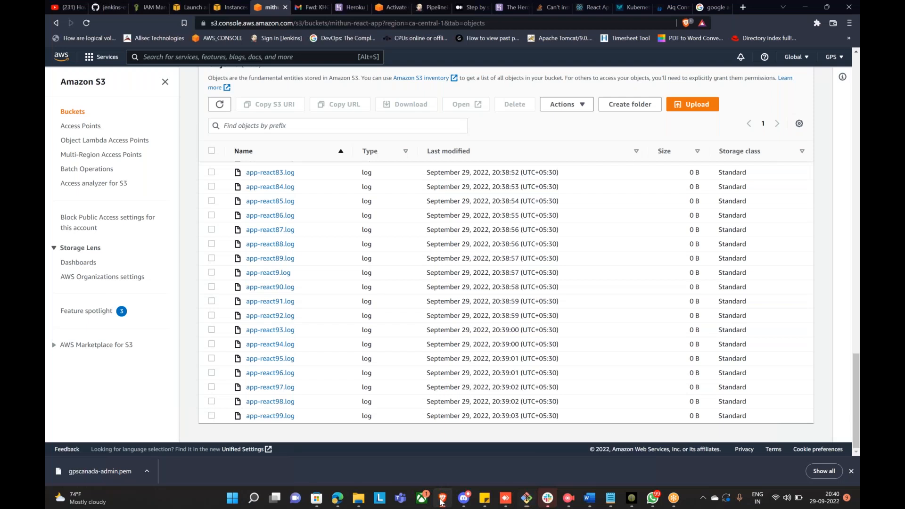
scroll(404, 226, "up", 20)
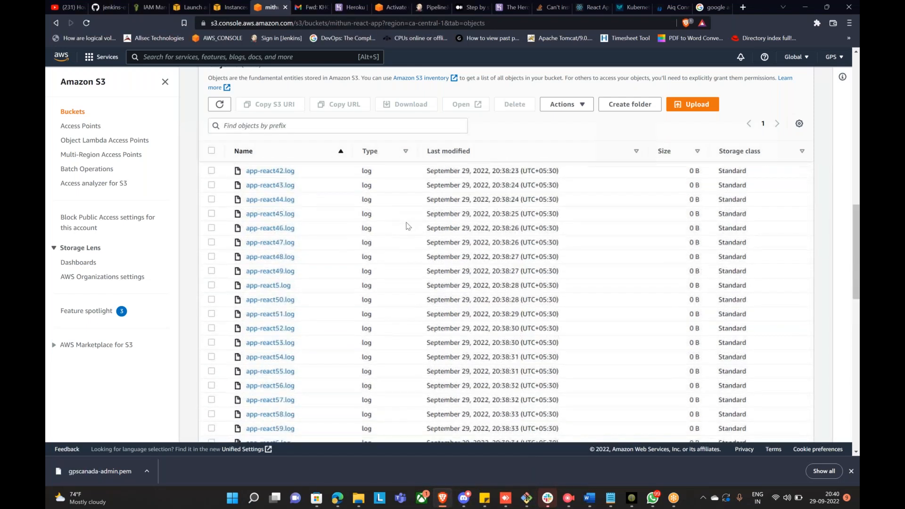
scroll(408, 226, "up", 1)
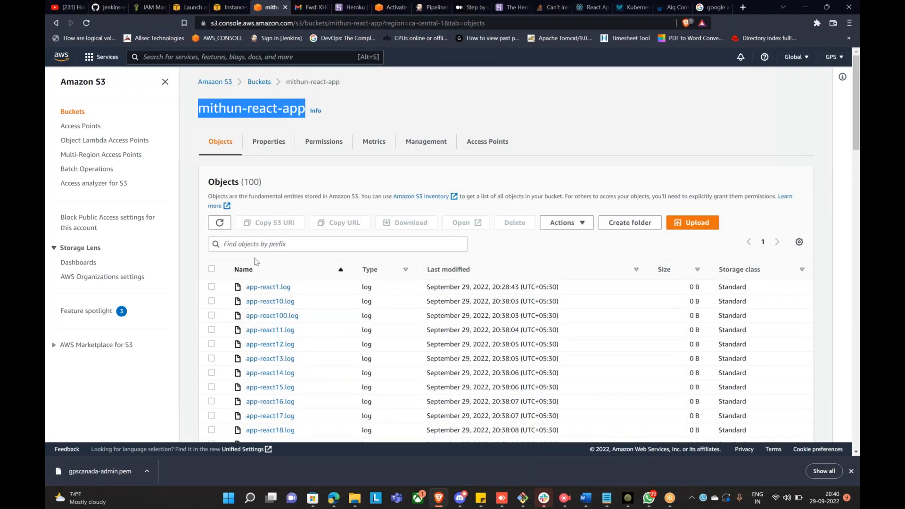
left_click(219, 223)
scroll(331, 273, "down", 3)
scroll(331, 273, "down", 15)
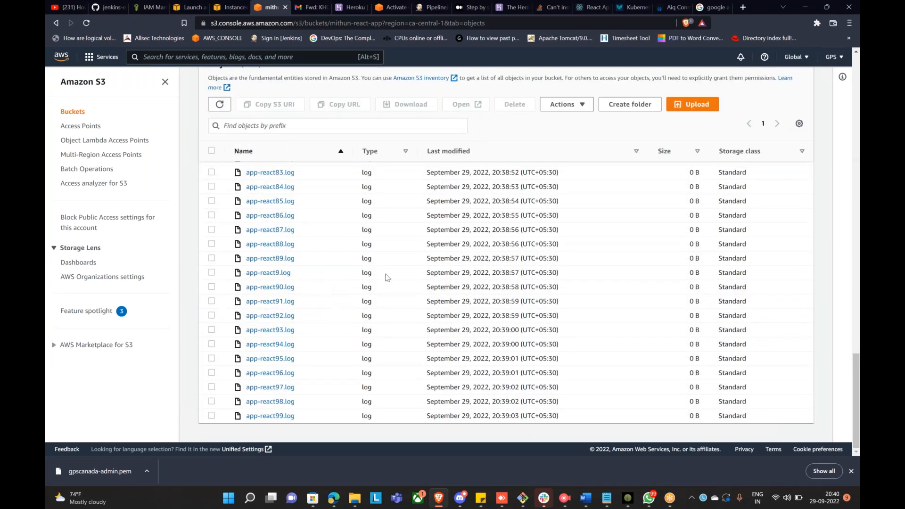
scroll(409, 294, "up", 14)
scroll(409, 294, "up", 10)
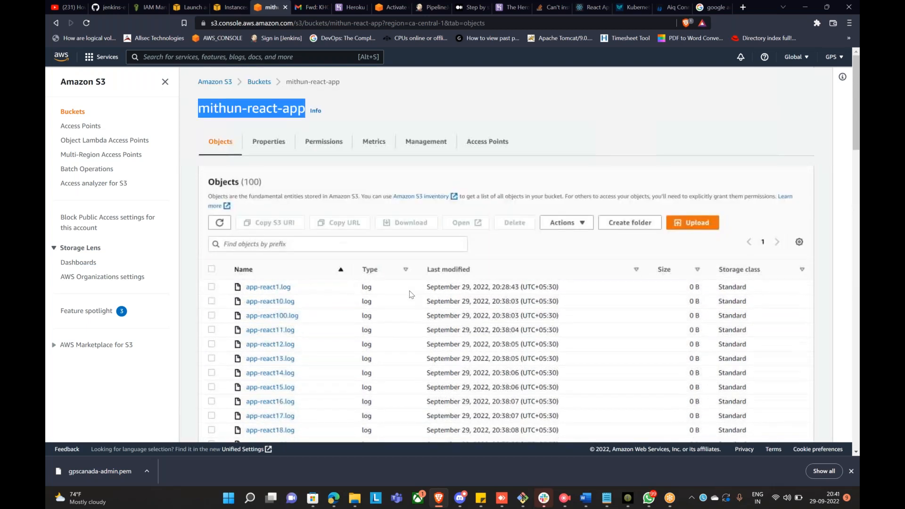
left_click(220, 223)
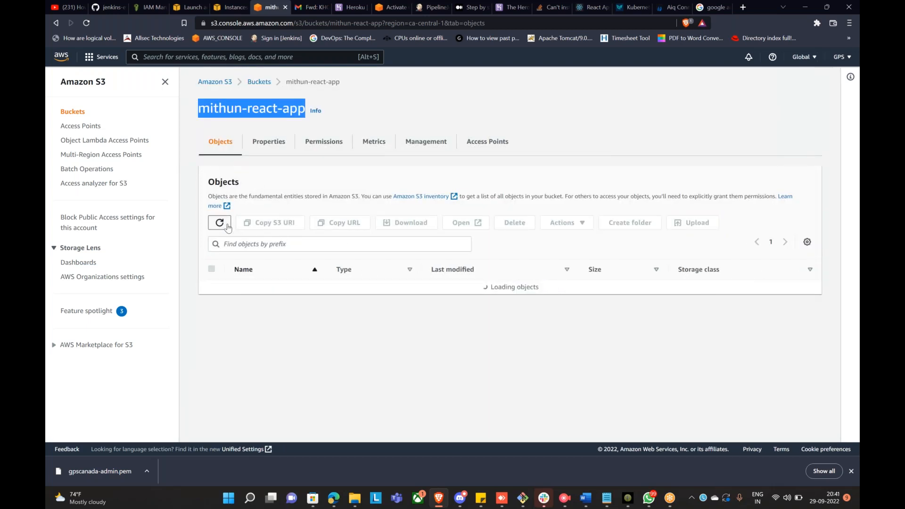
scroll(434, 304, "down", 10)
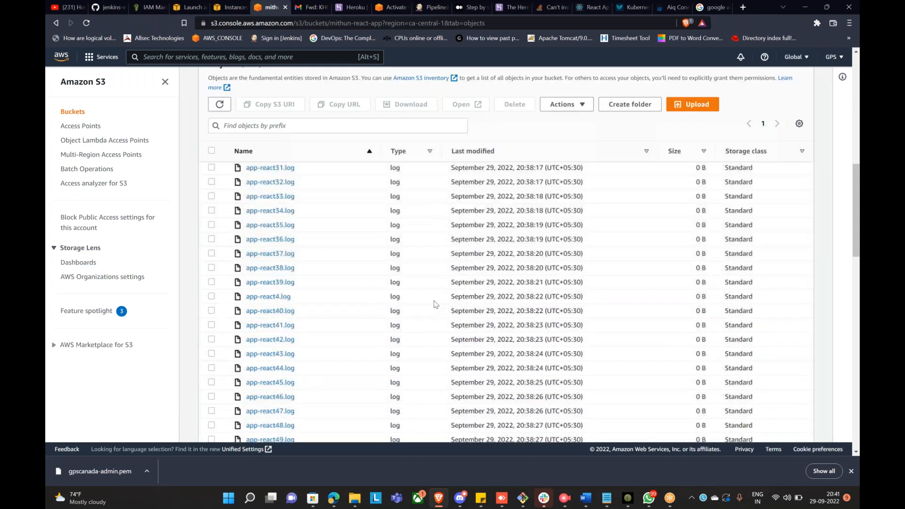
scroll(434, 304, "down", 15)
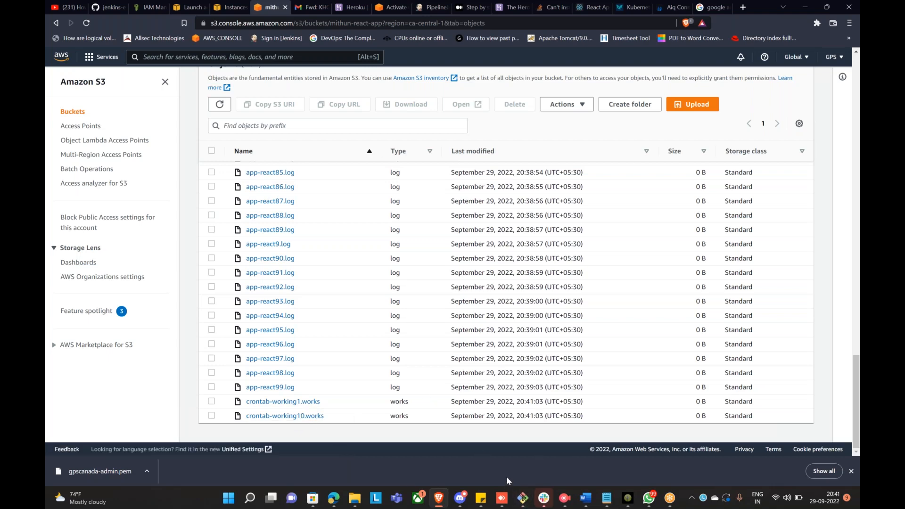
Return to the terminal and list the home directory twice to compare which crontab-working files are left
left_click(521, 495)
type("ls")
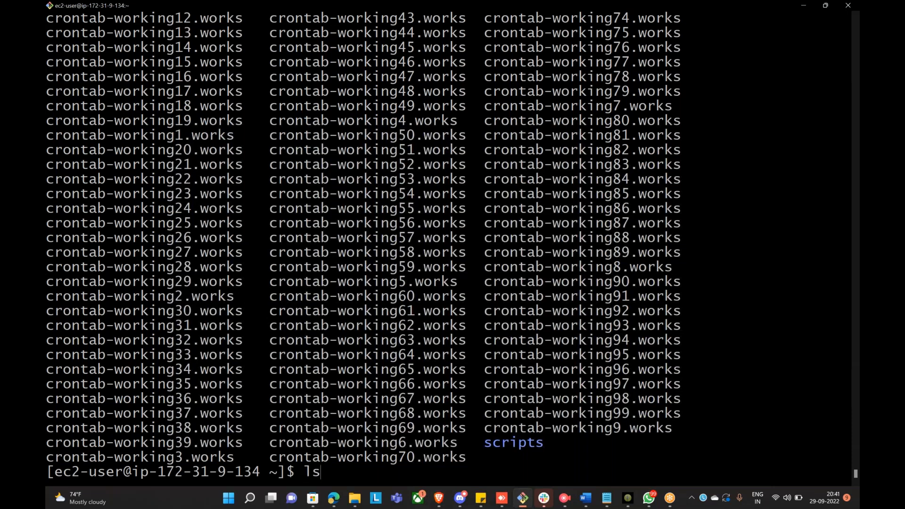
key("Return")
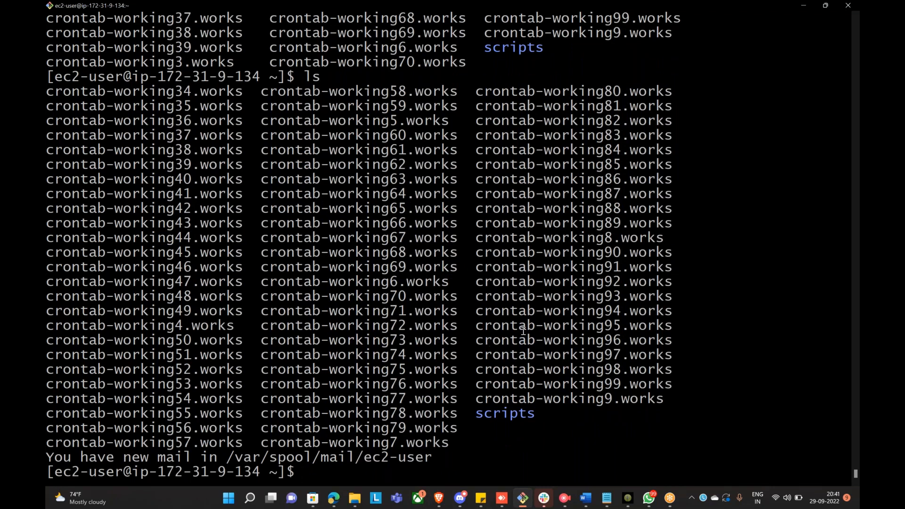
type("ls")
key("Return")
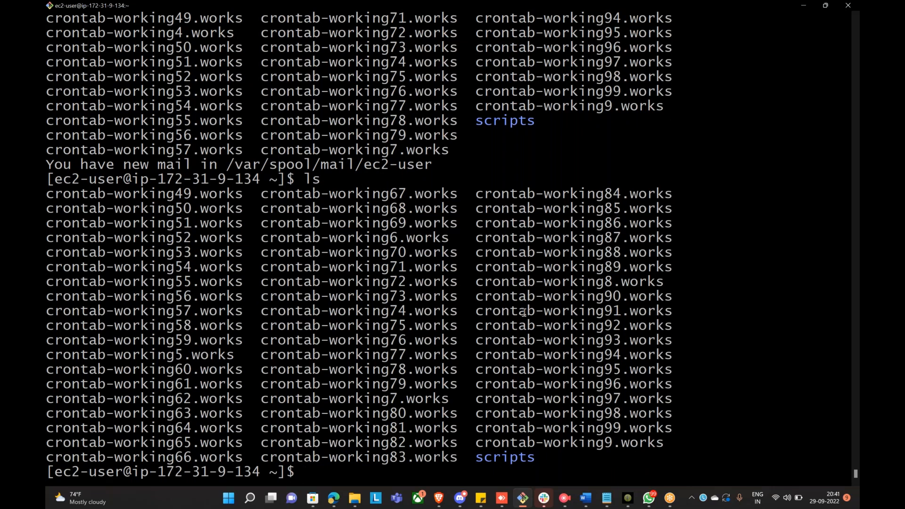
type("aws configure")
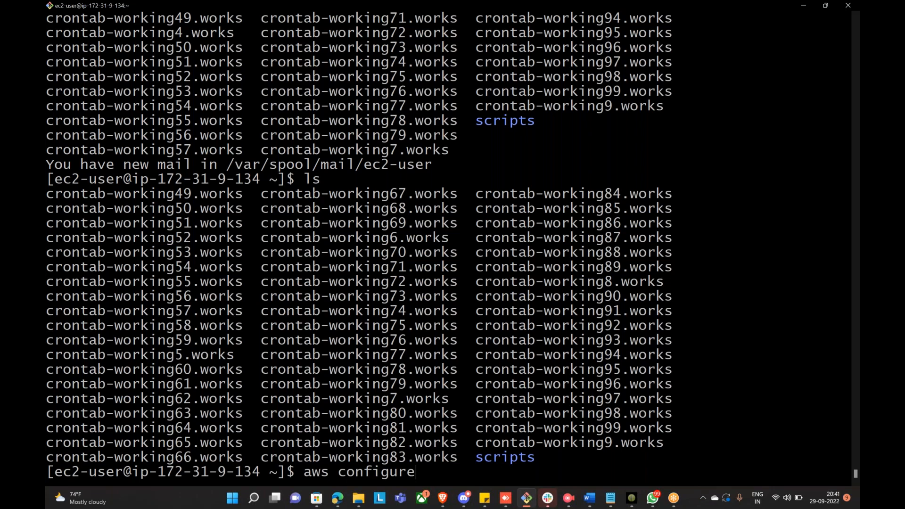
key("Return")
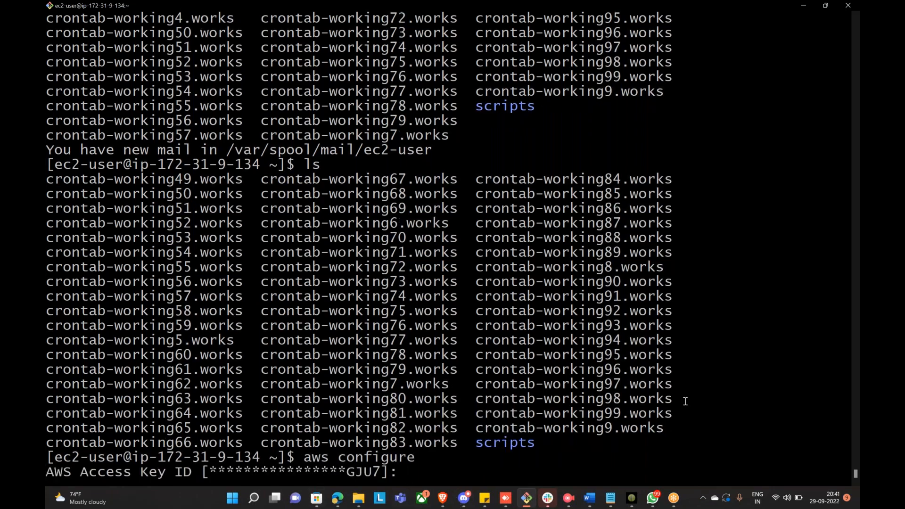
key("ctrl+c")
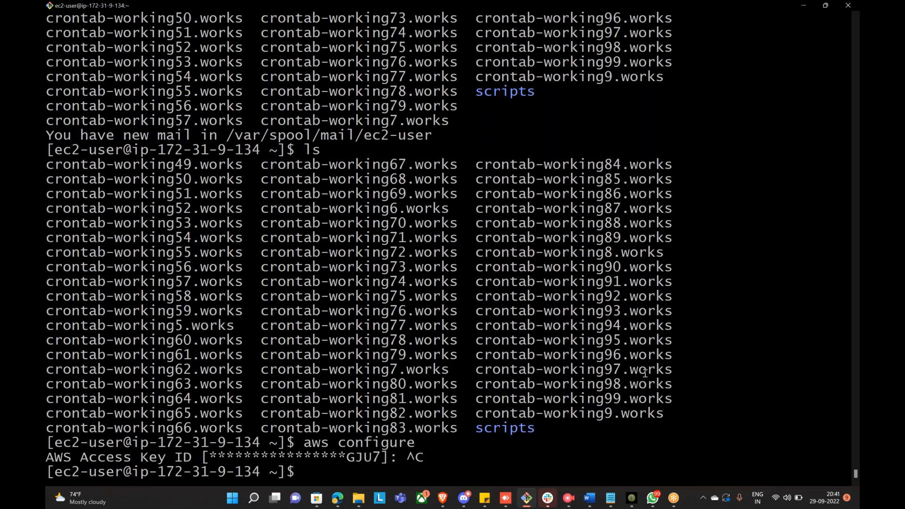
Keep listing the home directory to follow the scheduled move of the last crontab-working files
type("ls")
key("Return")
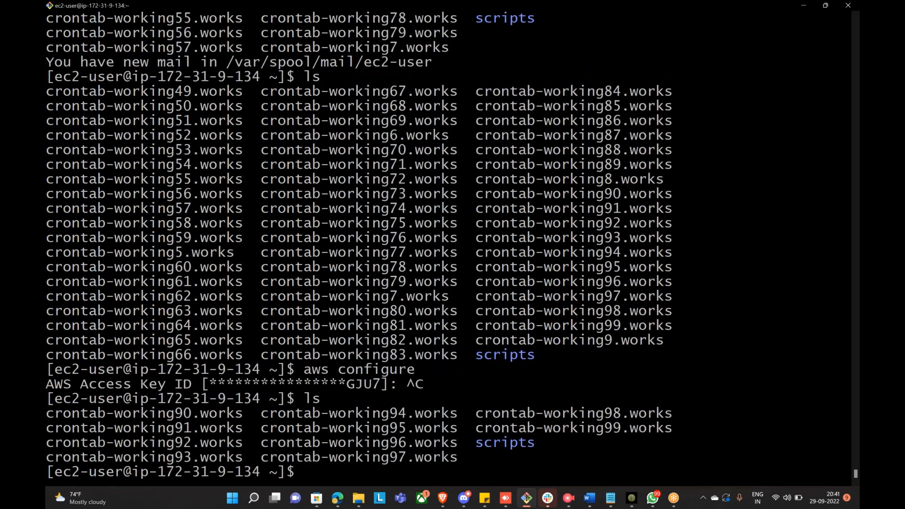
type("ls")
key("Return")
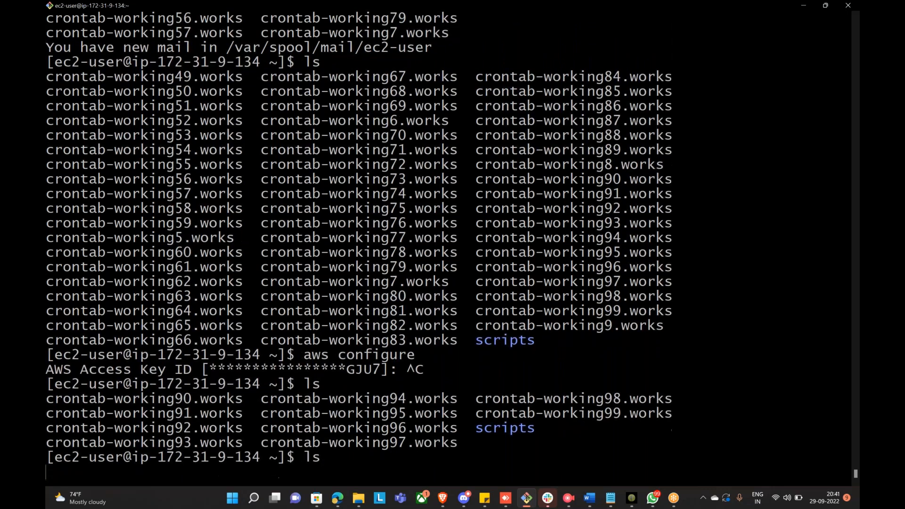
type("ls")
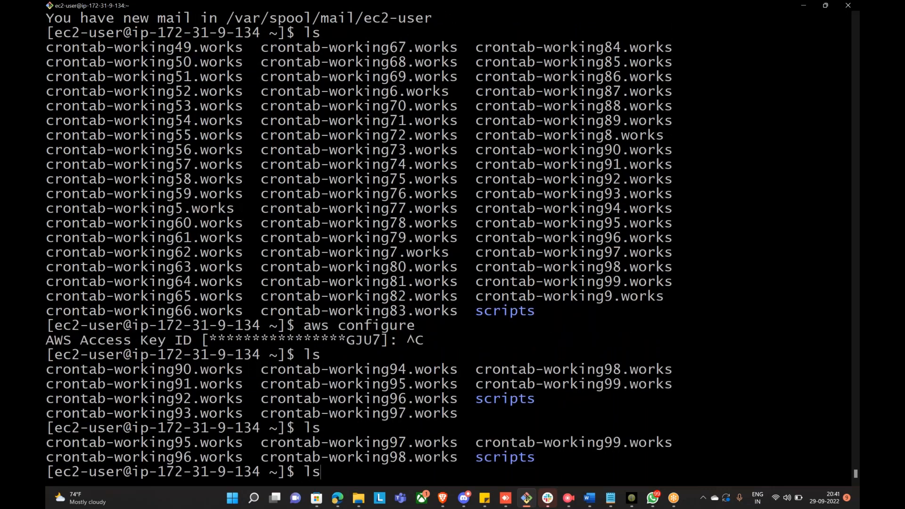
key("Return")
type("ls")
key("Return")
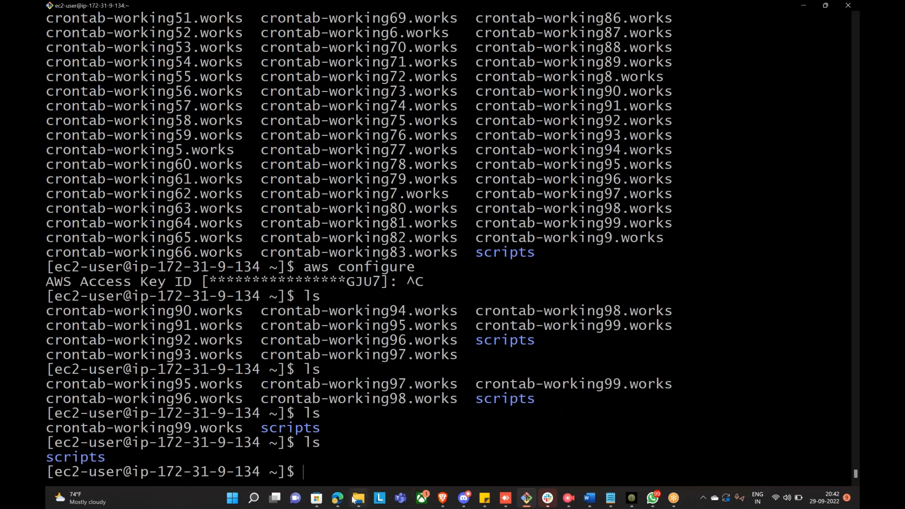
Switch to the draw.io diagram in Edge and connect the EC2 icon to the S3 bucket icon inside the APP container with an arrow
left_click(337, 498)
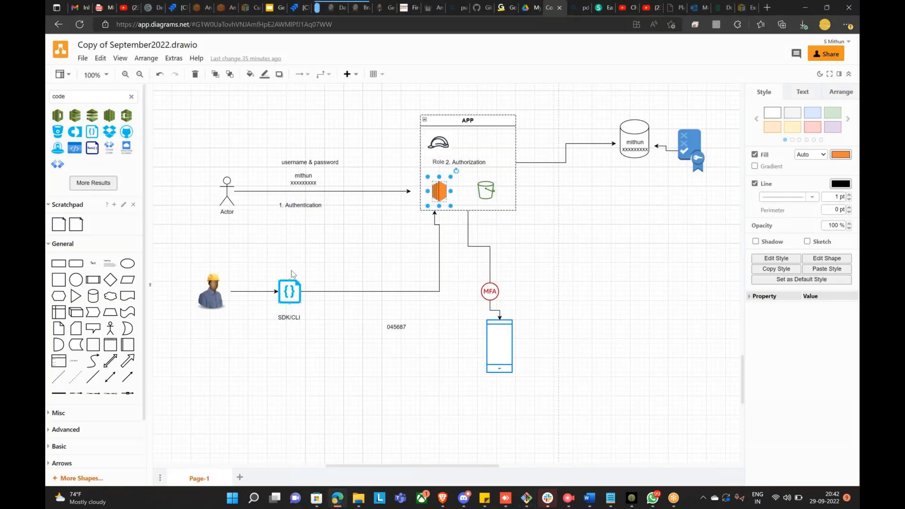
left_click_drag(456, 191, 493, 193)
left_click(591, 229)
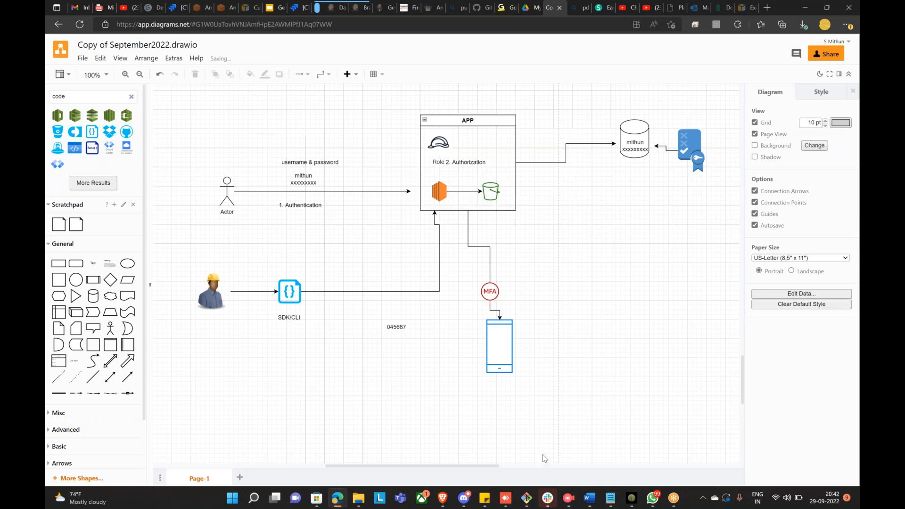
Switch back to the terminal and enter aws s3 mb at the prompt without running it
left_click(527, 498)
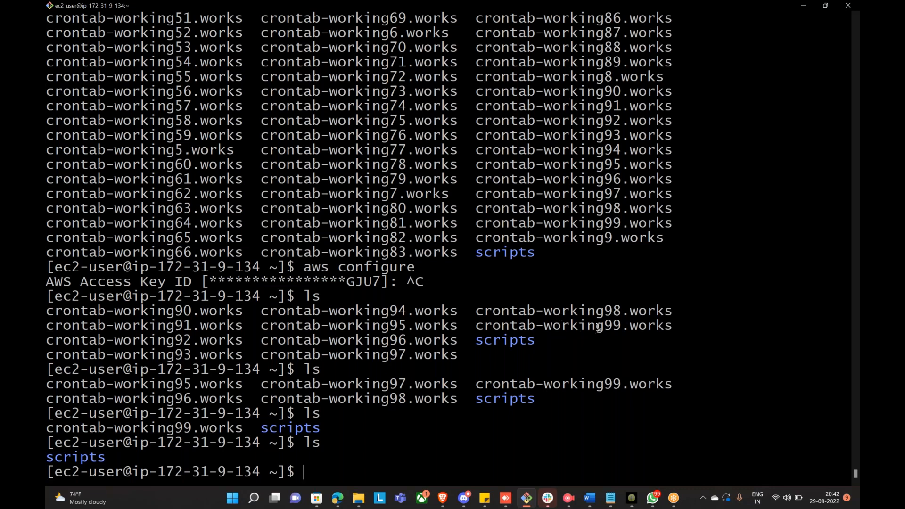
type("aws s3 mb")
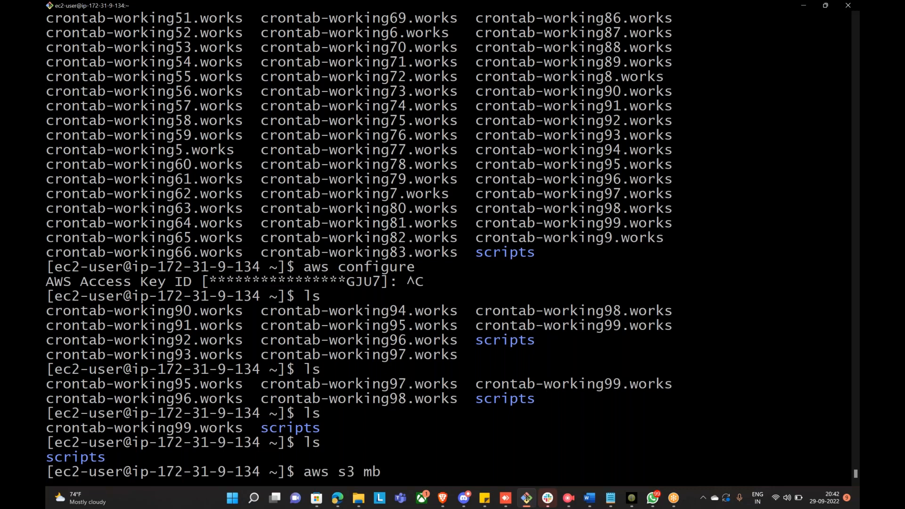
left_click(344, 501)
Switch to Brave and search Google for "aws cli to create s3 bucket" in the React App tab
left_click(442, 498)
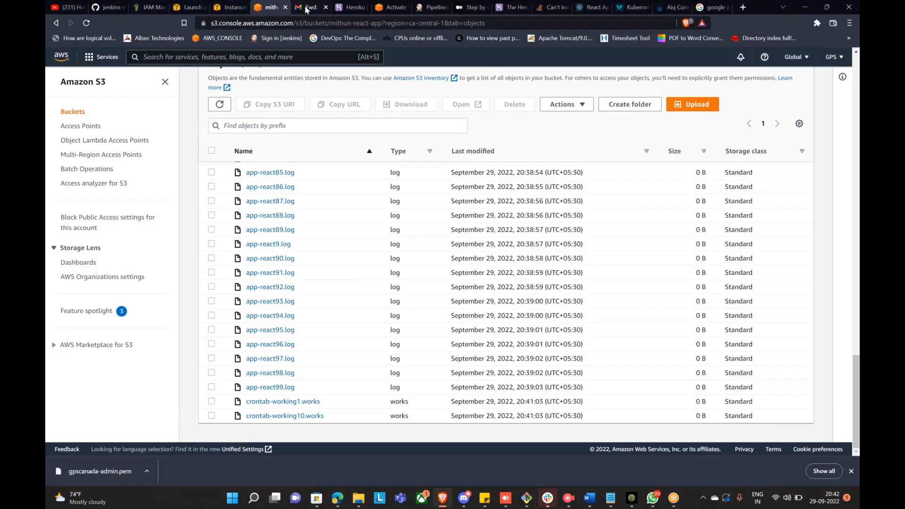
left_click(633, 10)
scroll(443, 250, "up", 10)
scroll(443, 250, "up", 15)
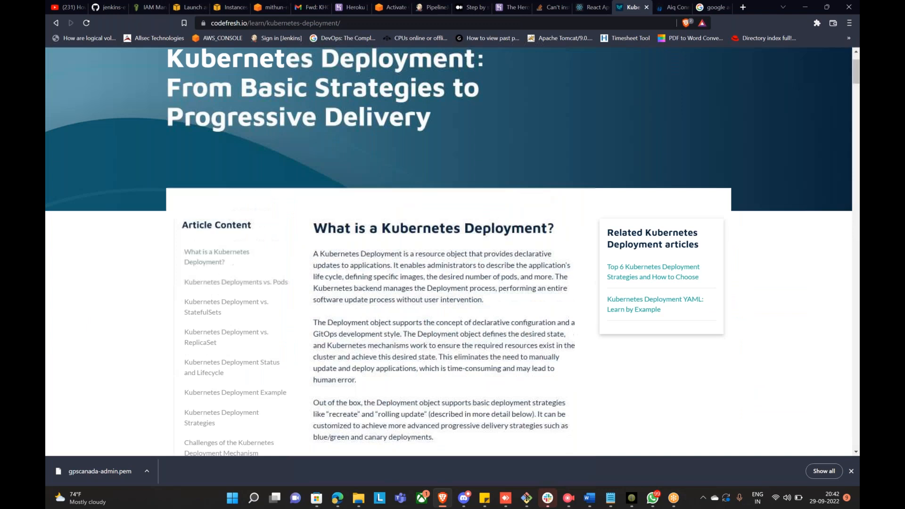
scroll(443, 250, "up", 3)
left_click(603, 9)
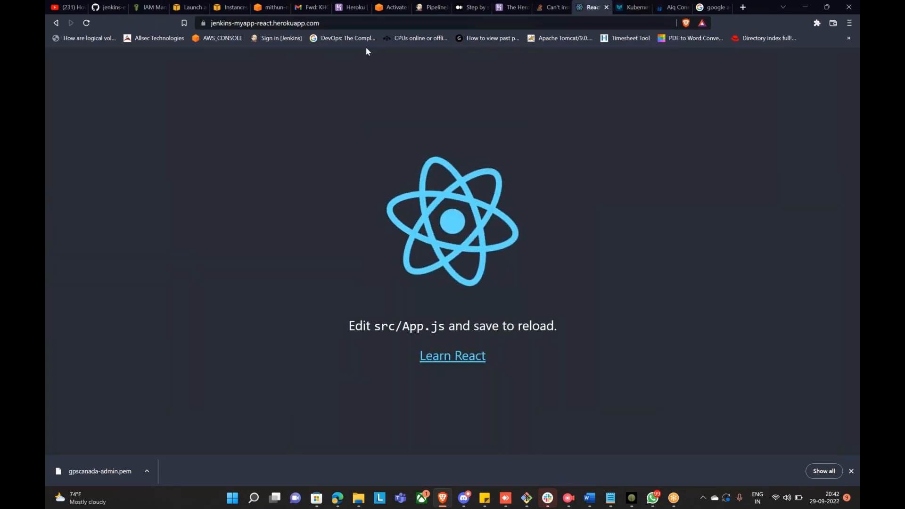
left_click(353, 24)
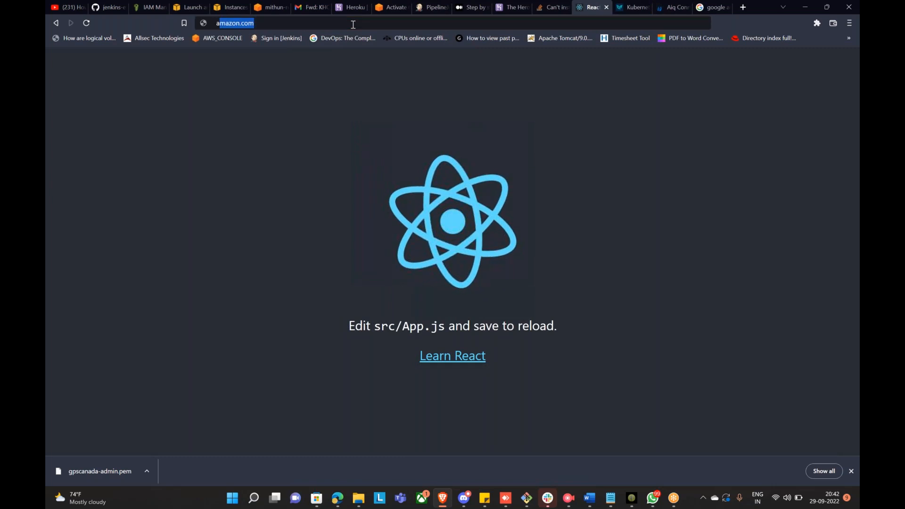
type("aws ")
type("cli t")
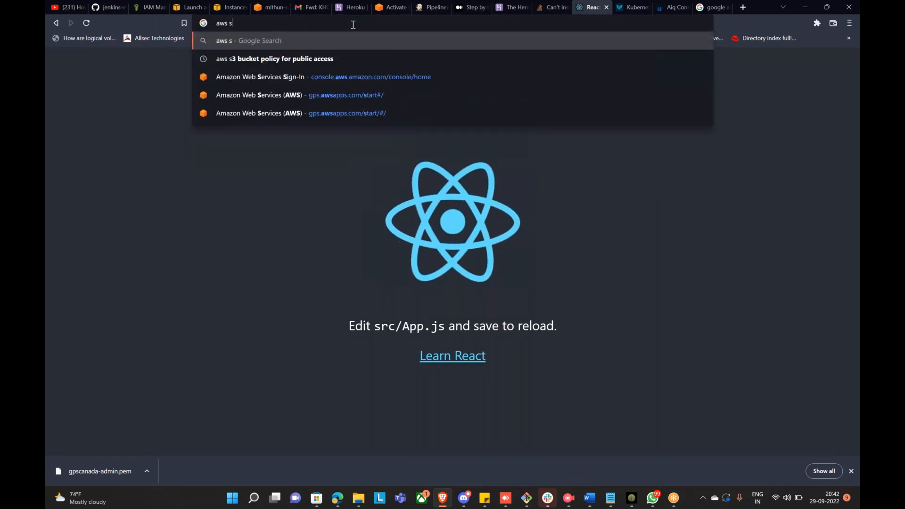
type("o c")
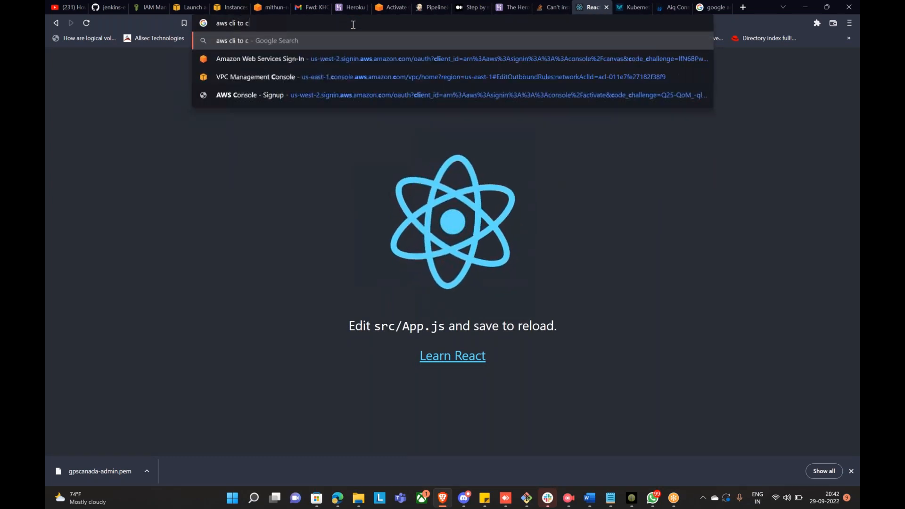
type("reate s3 bucket")
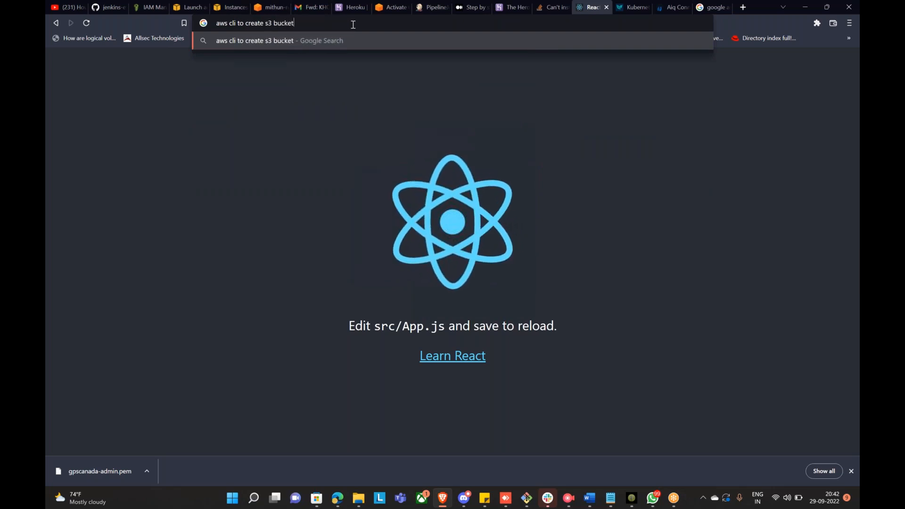
key("Return")
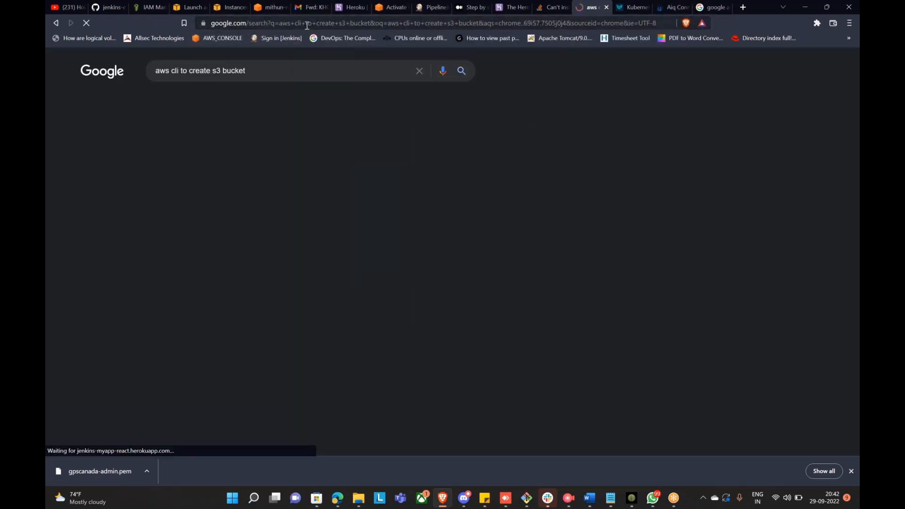
Open the AWS CLI create-bucket reference and find Example 1, which creates a bucket with aws s3api create-bucket
left_click(276, 154)
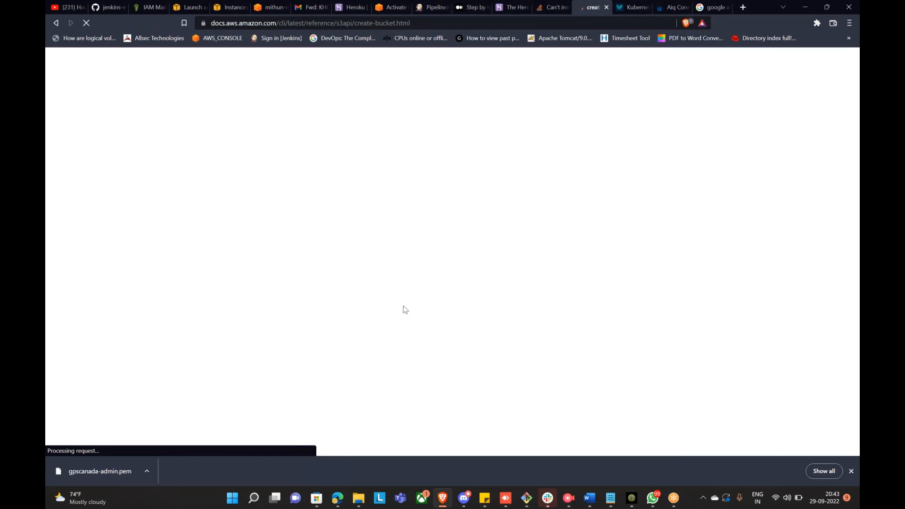
scroll(427, 304, "down", 15)
scroll(429, 302, "down", 20)
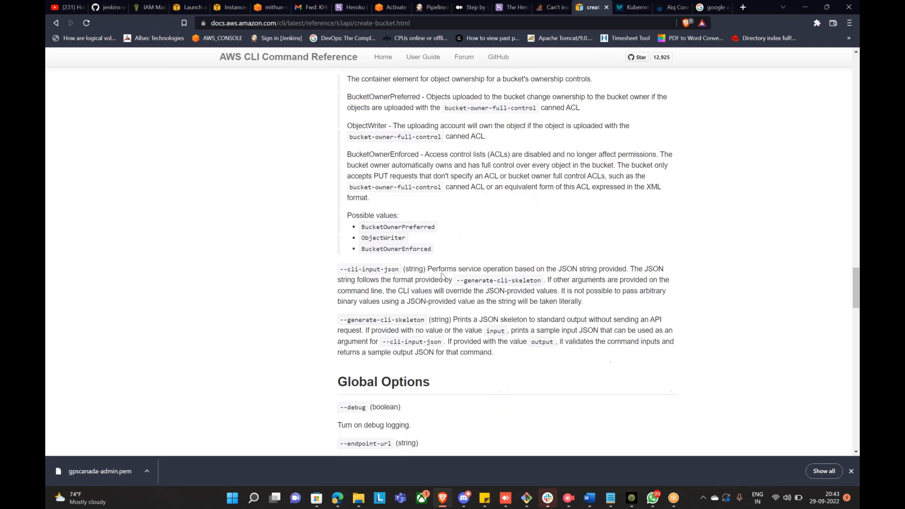
scroll(442, 283, "down", 15)
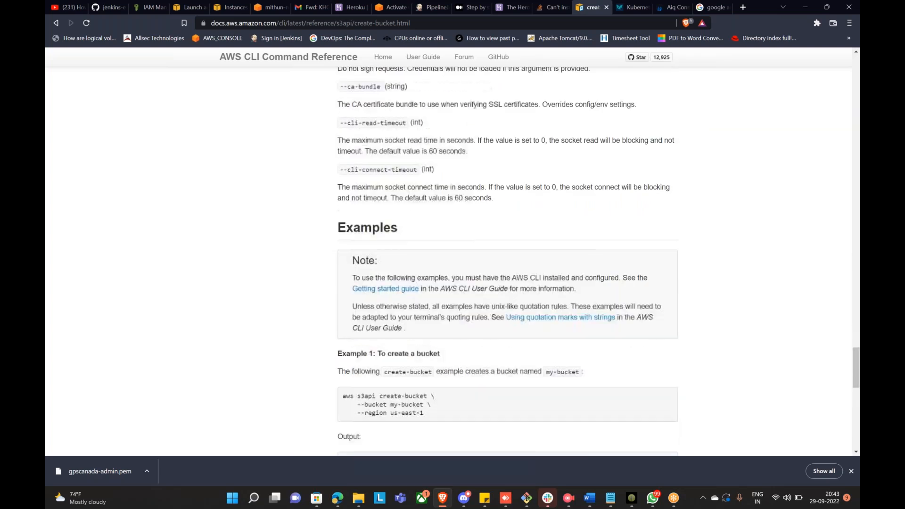
scroll(344, 251, "down", 3)
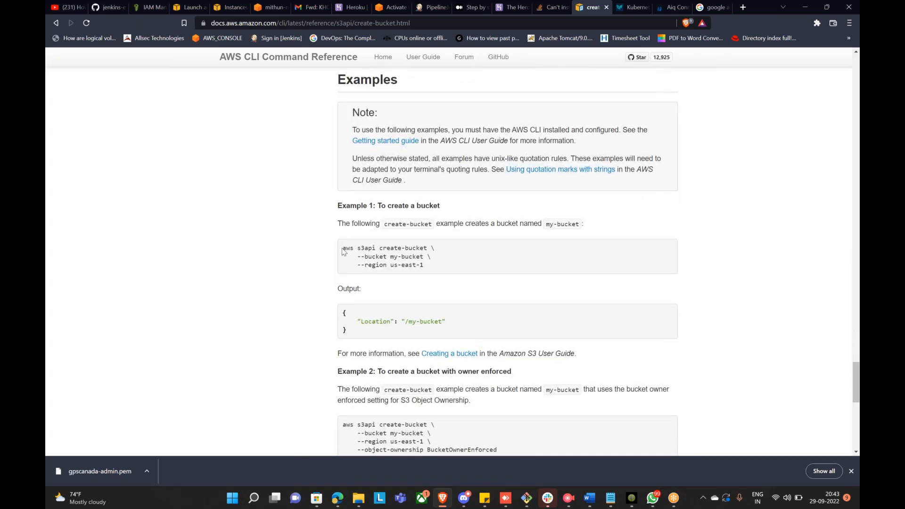
Copy the Example 1 command, aws s3api create-bucket with --bucket my-bucket and --region us-east-1, from the reference page
scroll(398, 251, "down", 1)
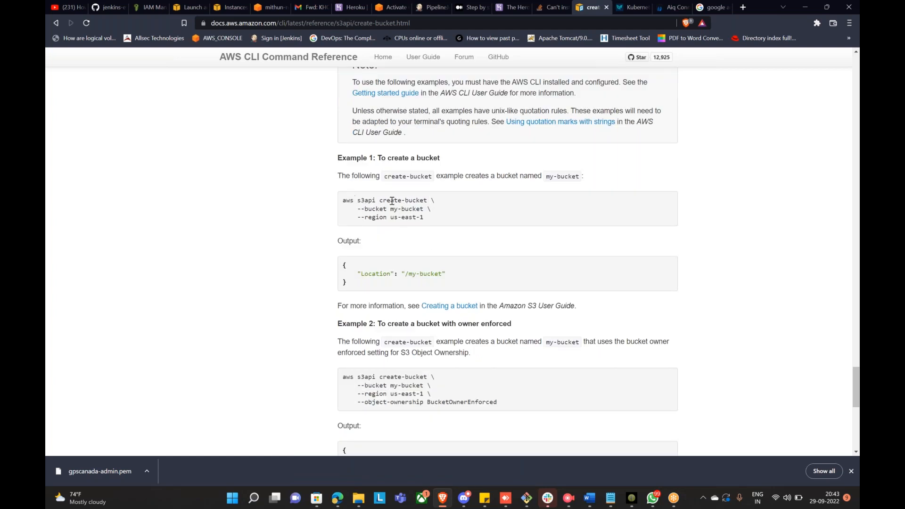
left_click_drag(390, 209, 417, 209)
left_click_drag(343, 197, 441, 228)
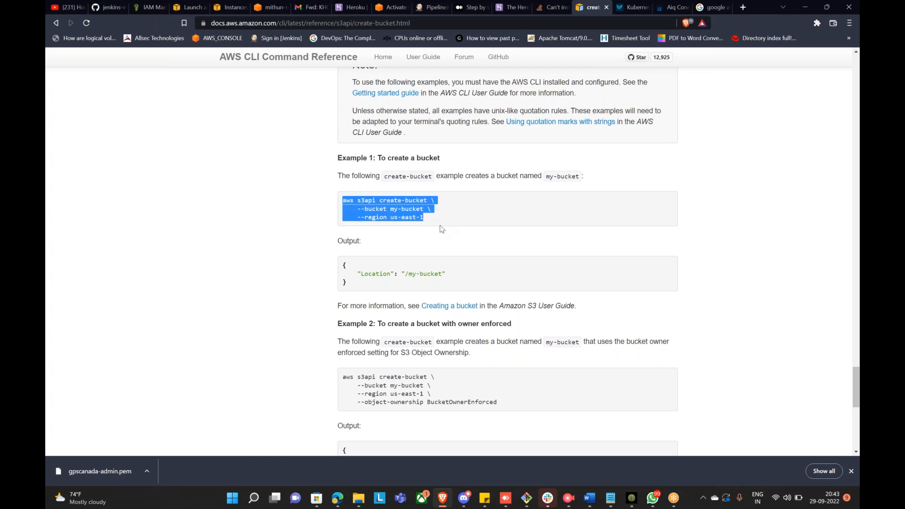
right_click(413, 209)
left_click(429, 217)
Switch to the terminal, clear the unfinished aws s3 mb command, and try to run the copied create-bucket example
left_click(528, 499)
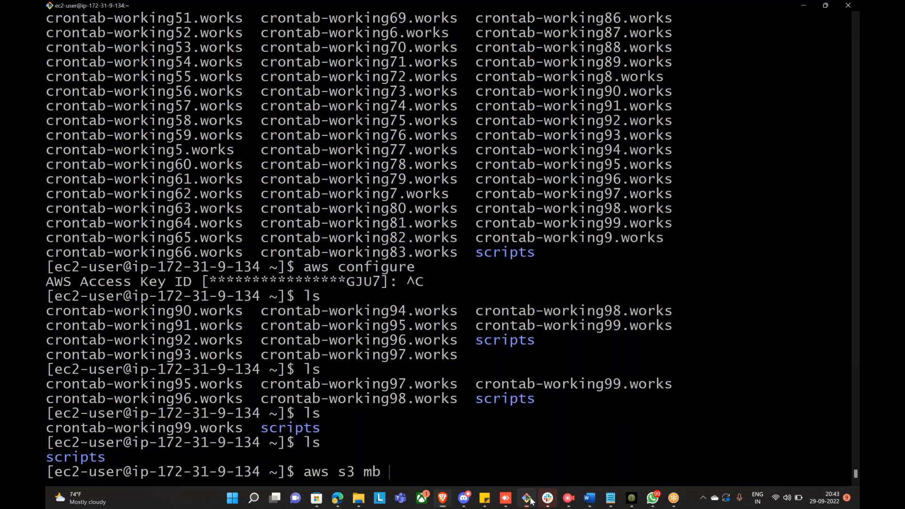
key("BackSpace")
key("BackSpace")
key("BackSpace")
key("BackSpace")
key("BackSpace")
key("BackSpace")
key("BackSpace")
key("BackSpace")
key("BackSpace")
key("BackSpace")
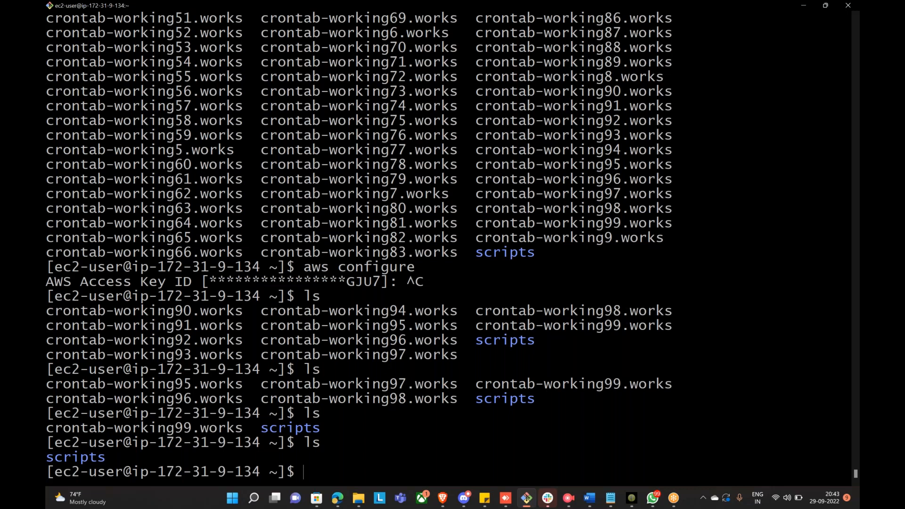
key("shift+Insert")
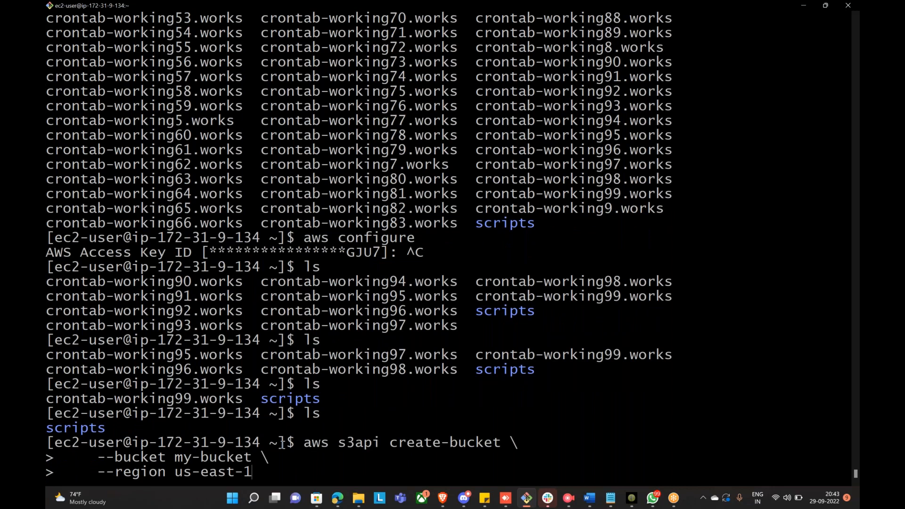
key("Return")
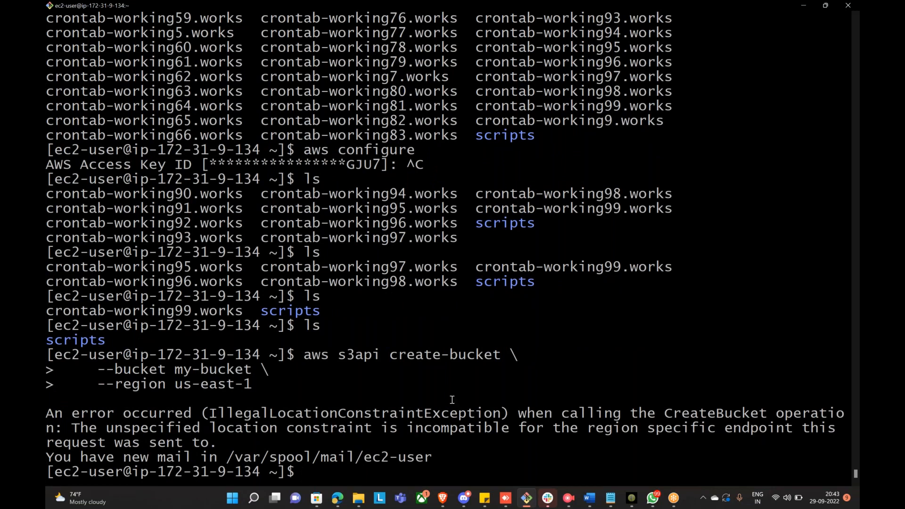
Try the create-bucket command for my-bucket again with the region set to ca-central-1
key("Up")
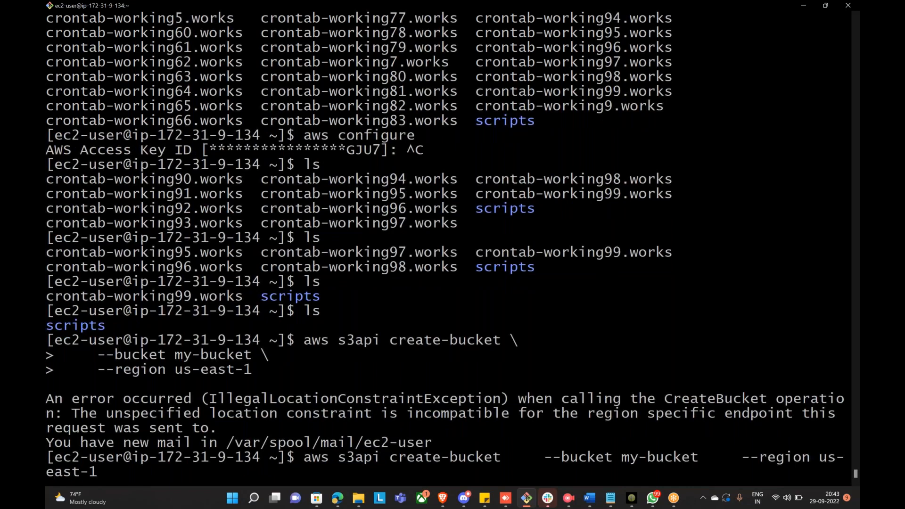
key("BackSpace")
key("BackSpace")
key("BackSpace")
key("BackSpace")
key("BackSpace")
key("BackSpace")
key("BackSpace")
type("ca-central")
key("Return")
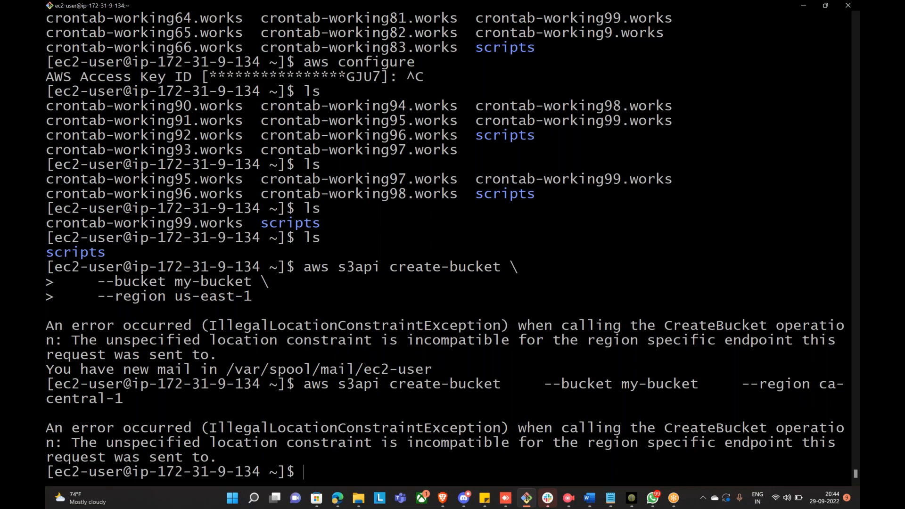
Remove the extra spaces before --bucket and --region in the ca-central-1 command and try running it again
key("Up")
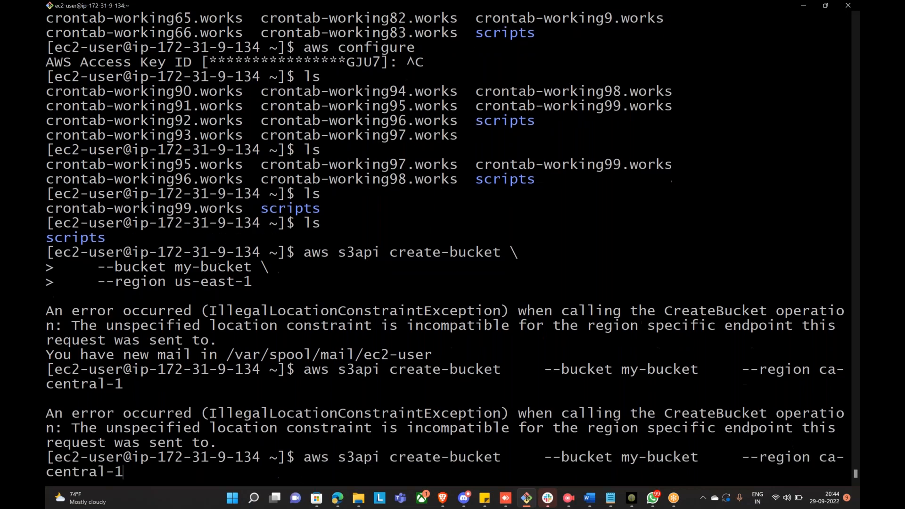
key("Left")
key("Left")
key("Left")
key("Left")
key("Left")
key("Left")
key("Left")
key("BackSpace")
key("BackSpace")
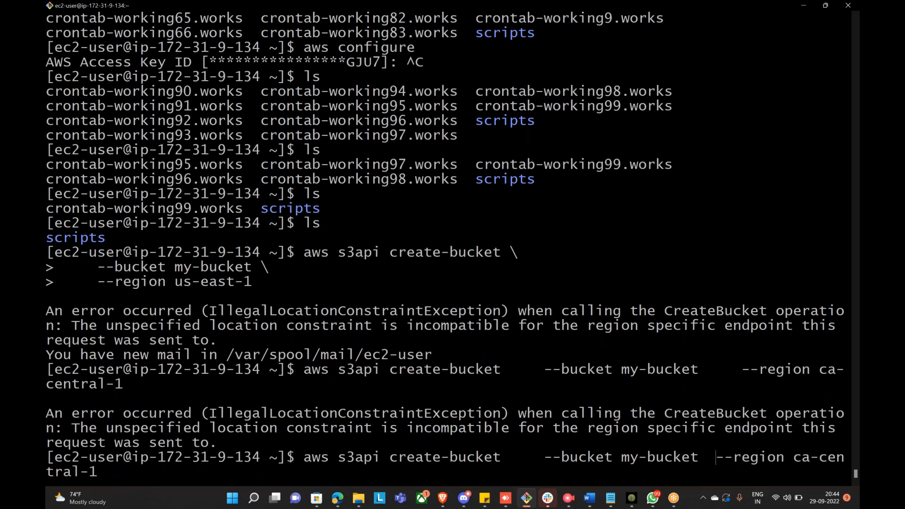
key("Left")
key("Left")
key("Left")
key("Left")
key("Left")
key("Left")
key("Left")
key("Left")
key("Left")
key("Left")
key("Left")
key("Left")
key("Left")
key("Left")
key("Left")
key("Left")
key("Left")
key("Left")
key("Left")
key("BackSpace")
key("BackSpace")
key("BackSpace")
key("BackSpace")
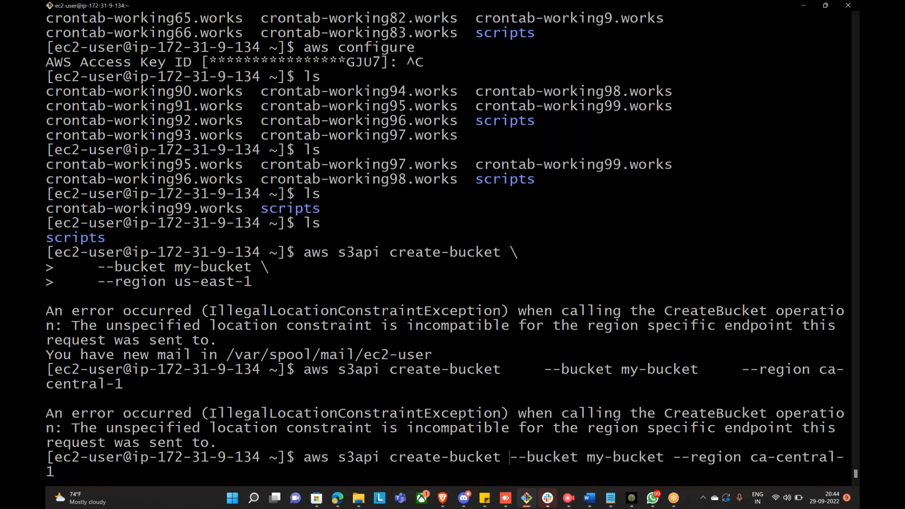
key("Right")
key("Right")
key("Right")
key("Right")
key("Right")
key("Right")
key("Right")
key("Right")
key("Right")
key("Right")
key("Right")
key("Right")
key("Right")
key("Right")
key("Right")
key("Right")
key("Right")
key("Right")
key("Right")
key("Right")
key("BackSpace")
key("BackSpace")
type("1")
key("Return")
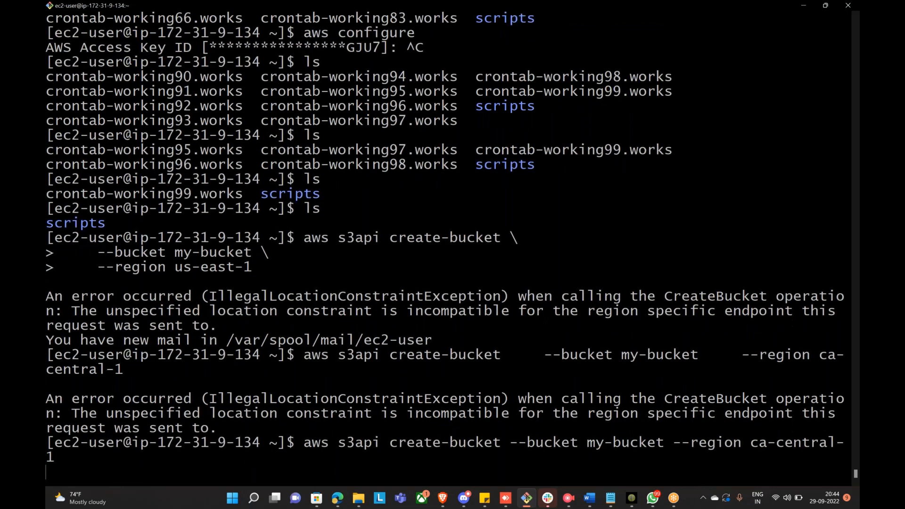
Switch to the S3 console in Brave and check the region code for Canada (Central) in the region list
left_click(339, 499)
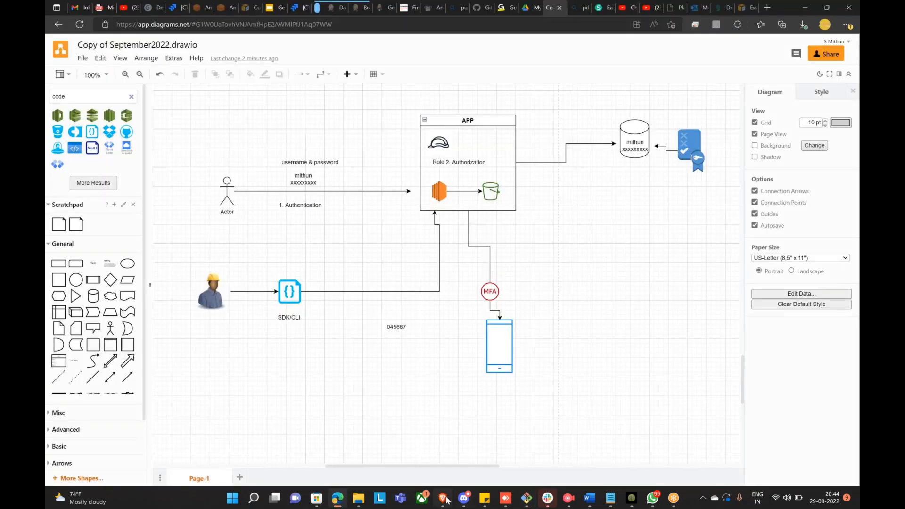
left_click(446, 499)
left_click(261, 9)
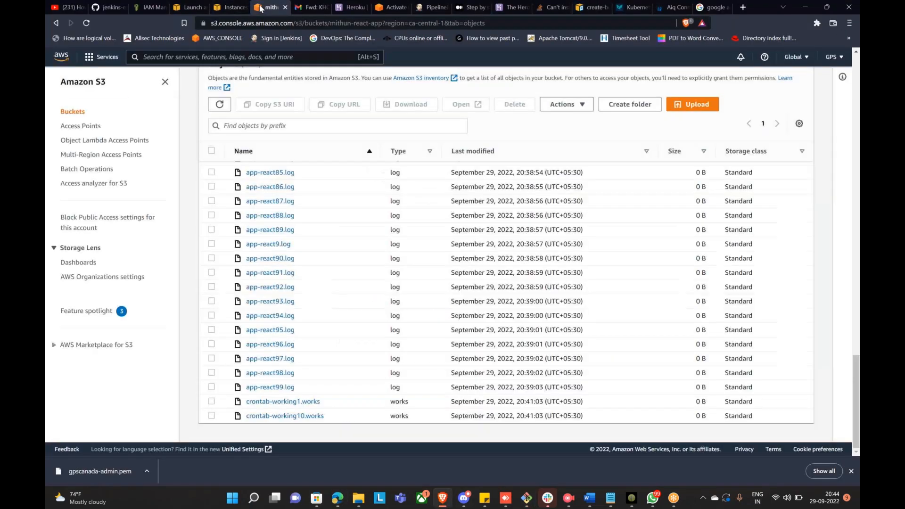
left_click(796, 57)
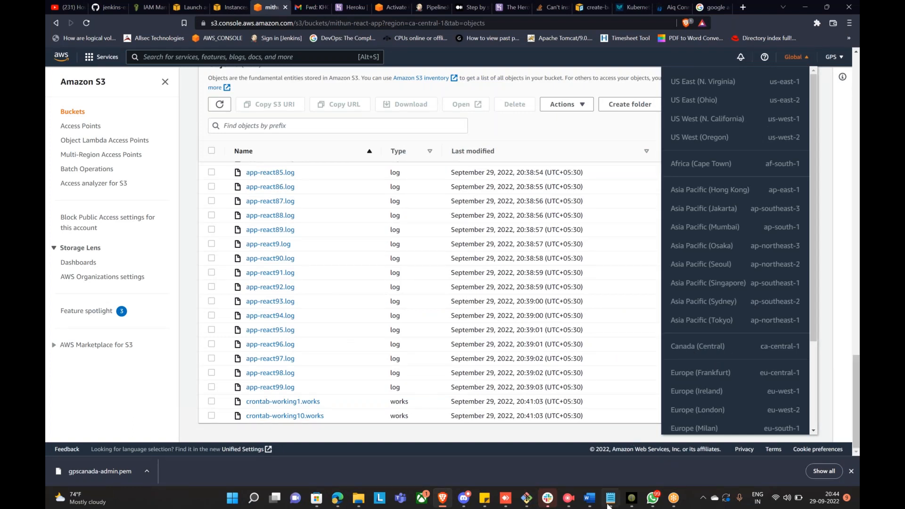
Return to the terminal and try create-bucket in ca-central-1 with a first name and hyphen prefixed to my-bucket
left_click(526, 495)
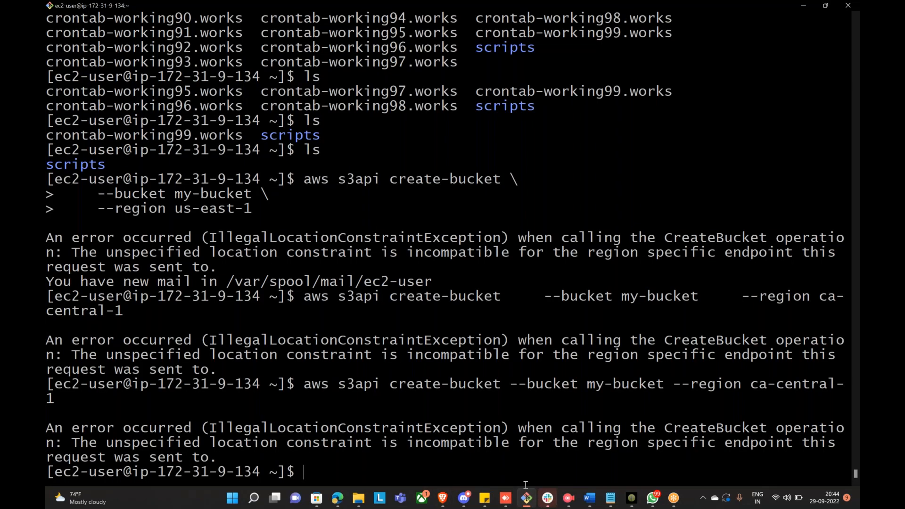
key("Up")
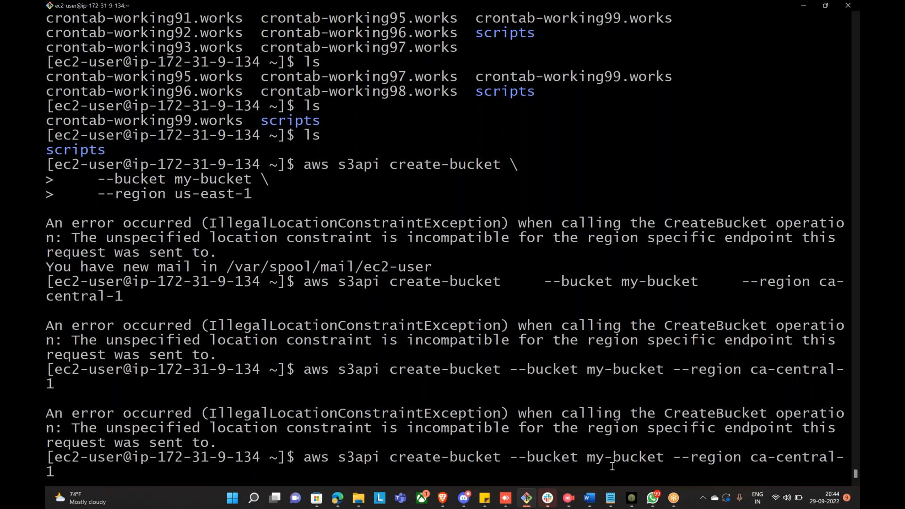
key("Right")
key("Left")
key("Left")
key("Left")
type("mitun-")
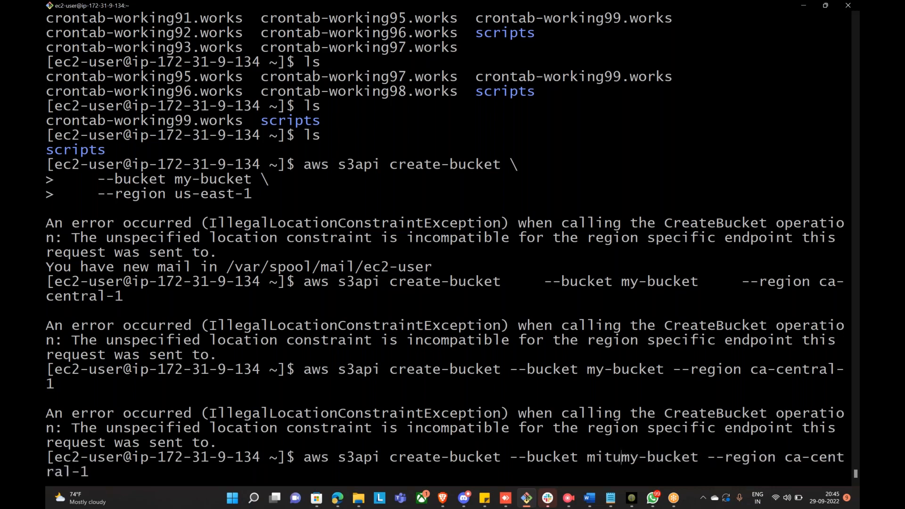
key("Return")
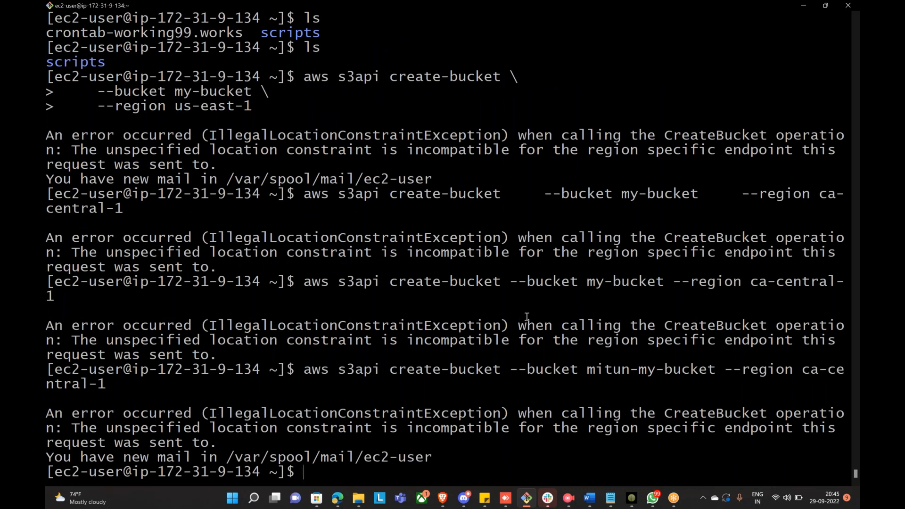
Strip the region option and the name prefix, and try aws s3api create-bucket --bucket my-bucket
key("Up")
key("BackSpace")
key("BackSpace")
key("BackSpace")
key("BackSpace")
key("BackSpace")
key("BackSpace")
key("BackSpace")
key("BackSpace")
key("BackSpace")
key("BackSpace")
key("BackSpace")
key("BackSpace")
key("BackSpace")
key("BackSpace")
key("BackSpace")
key("BackSpace")
key("BackSpace")
key("BackSpace")
key("BackSpace")
key("BackSpace")
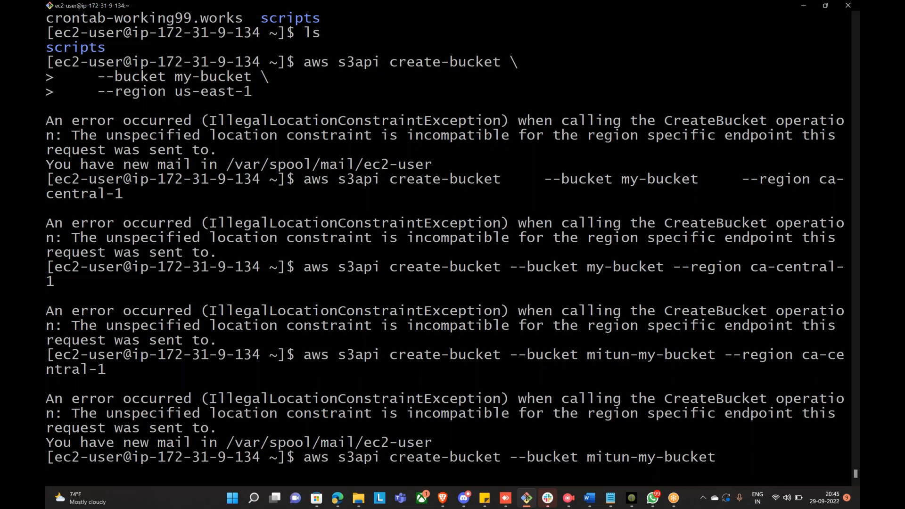
key("Left")
key("Left")
key("Left")
key("Left")
key("Left")
key("Left")
key("Left")
key("Left")
key("BackSpace")
key("BackSpace")
key("BackSpace")
key("BackSpace")
key("BackSpace")
key("BackSpace")
key("BackSpace")
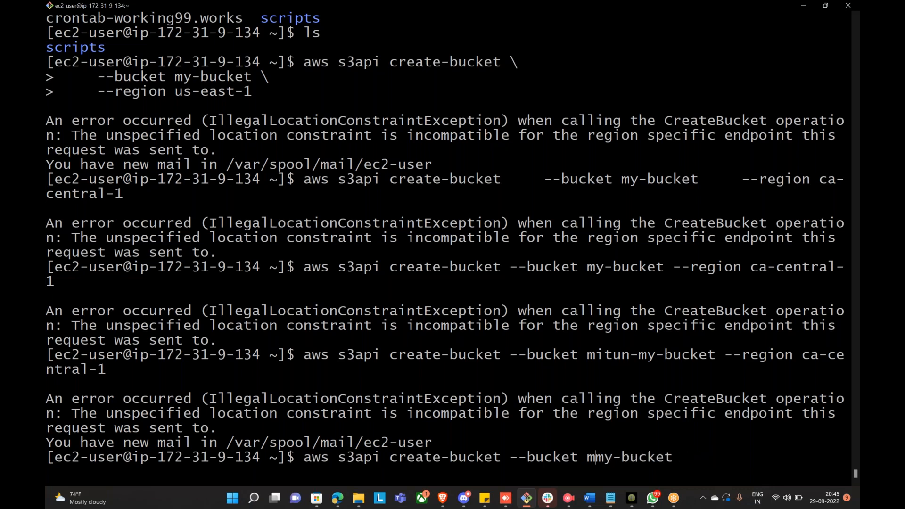
key("Return")
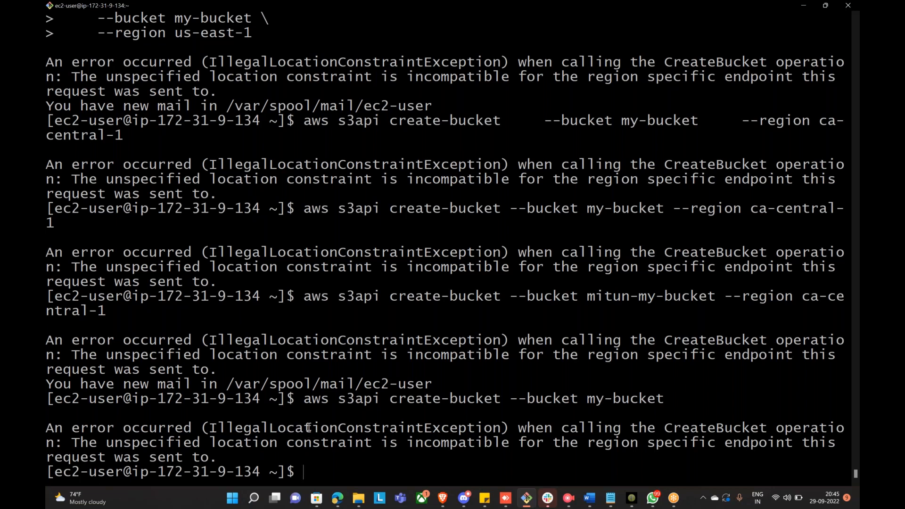
Run aws s3 mb help, examine the synopsis and the first bucket-creation example, and leave the help page
type("aws s3")
type("mb --bucket")
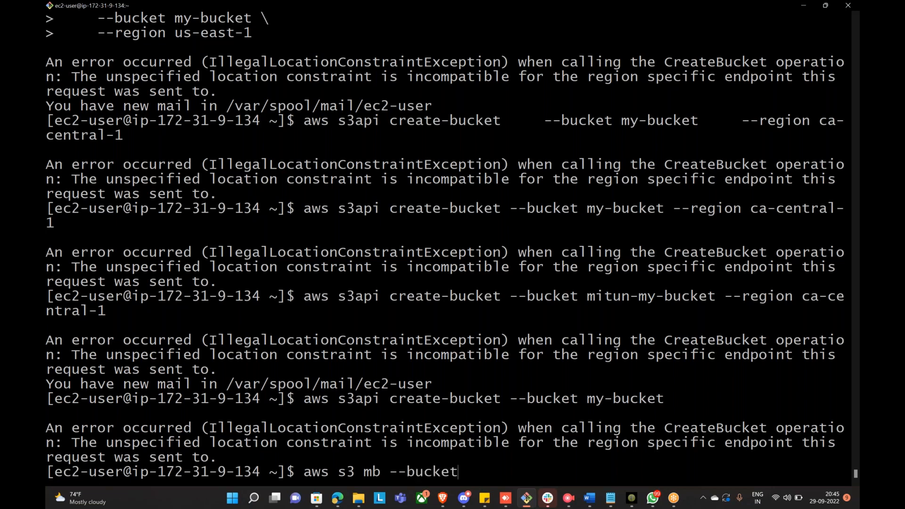
key("BackSpace")
key("BackSpace")
key("BackSpace")
key("BackSpace")
key("BackSpace")
key("BackSpace")
key("BackSpace")
key("BackSpace")
type("help")
key("Return")
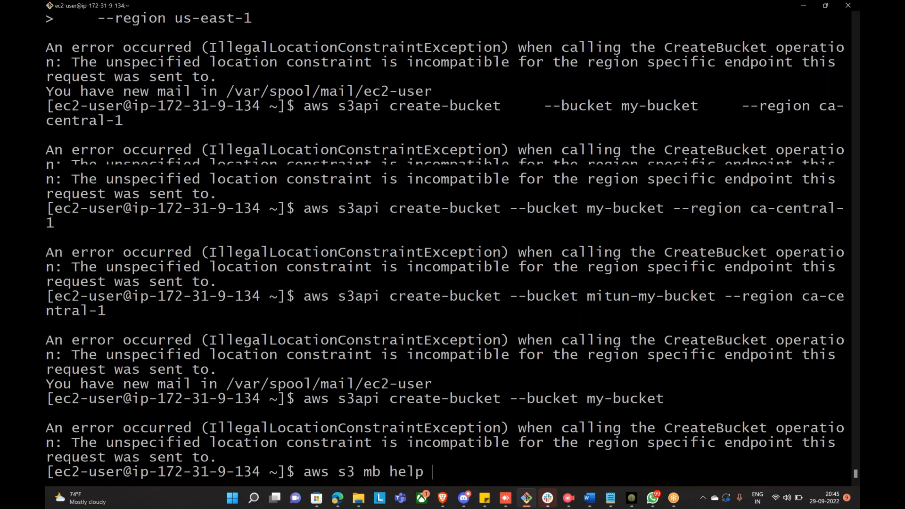
left_click_drag(150, 208, 161, 208)
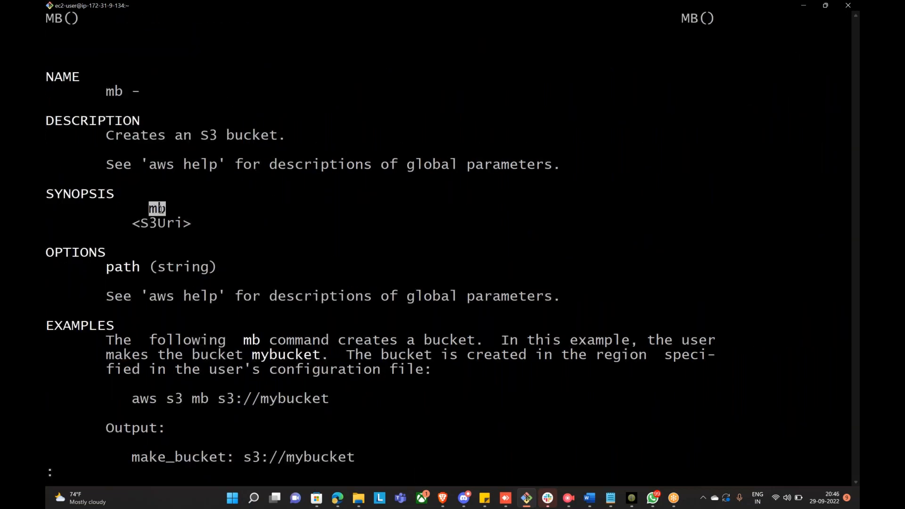
scroll(198, 306, "down", 1)
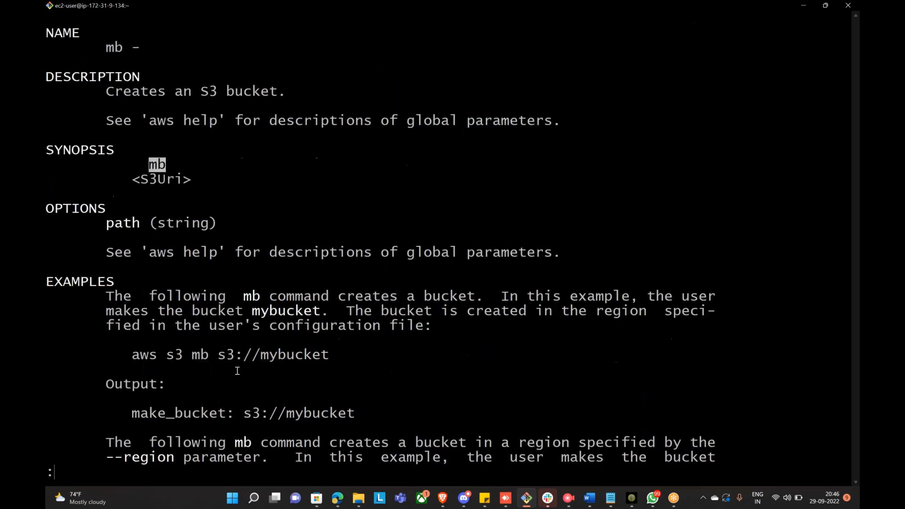
left_click_drag(124, 356, 333, 355)
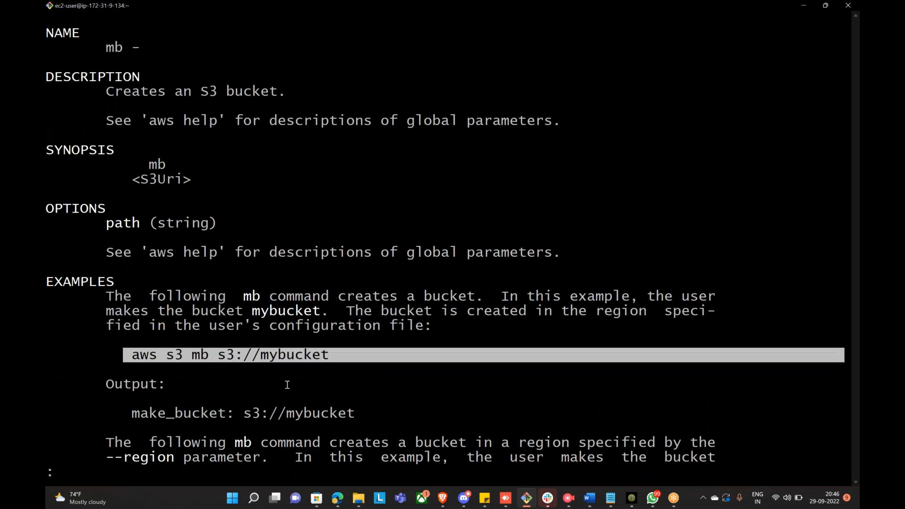
key("q")
Try to create the bucket with aws s3 mb my-bucket
key("Up")
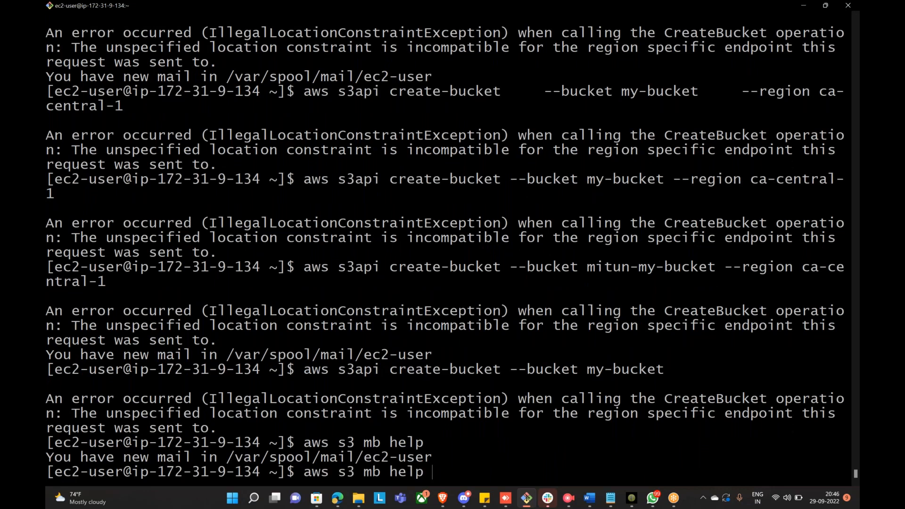
key("BackSpace")
key("BackSpace")
key("BackSpace")
key("BackSpace")
type("my-bucket")
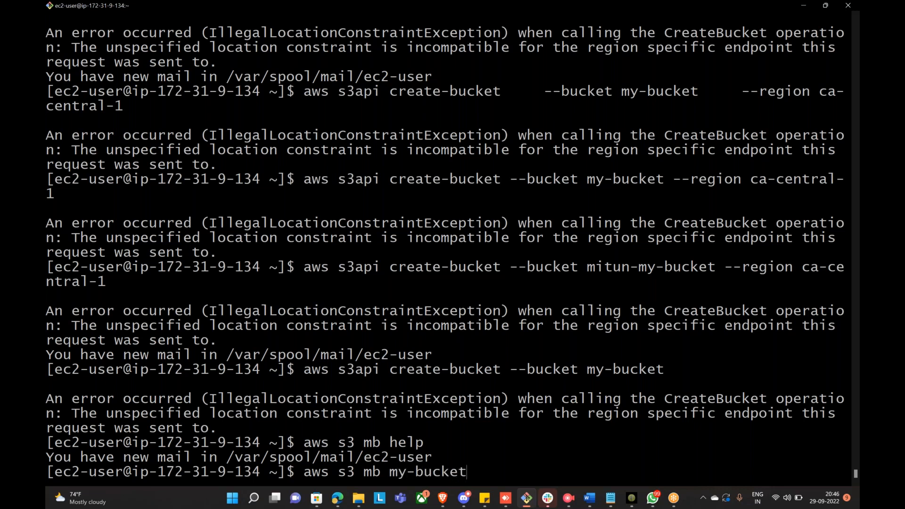
key("Return")
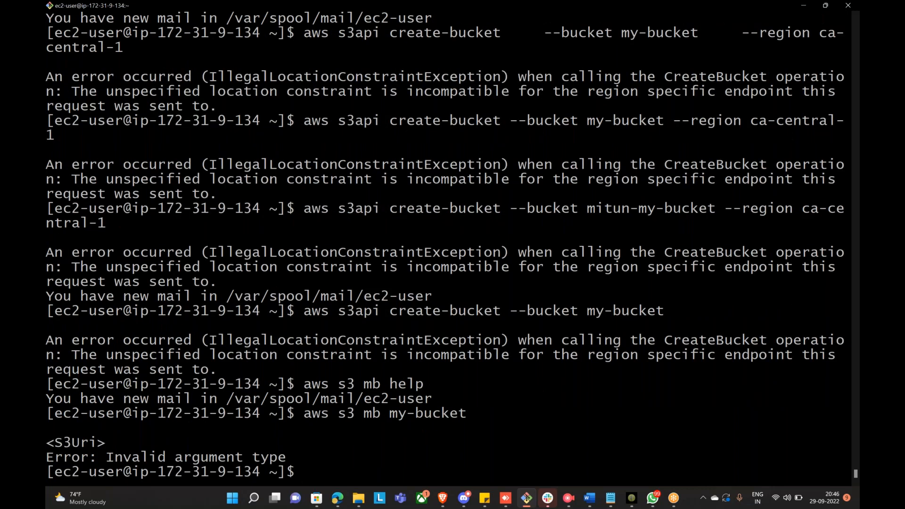
Try to create the bucket with aws s3 mb --bucket my-bucket
key("Up")
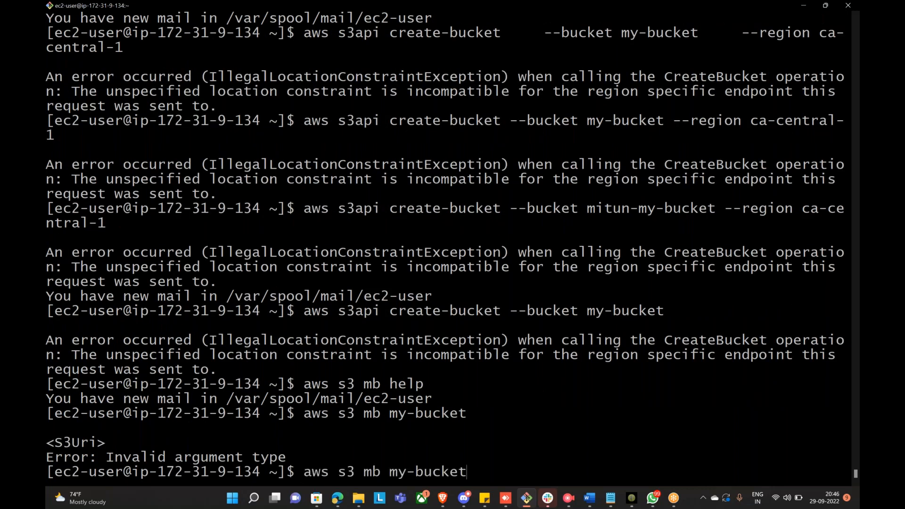
key("Left")
key("Left")
key("Left")
key("Left")
key("Left")
key("Left")
key("Left")
key("Left")
key("Left")
type("--bucket")
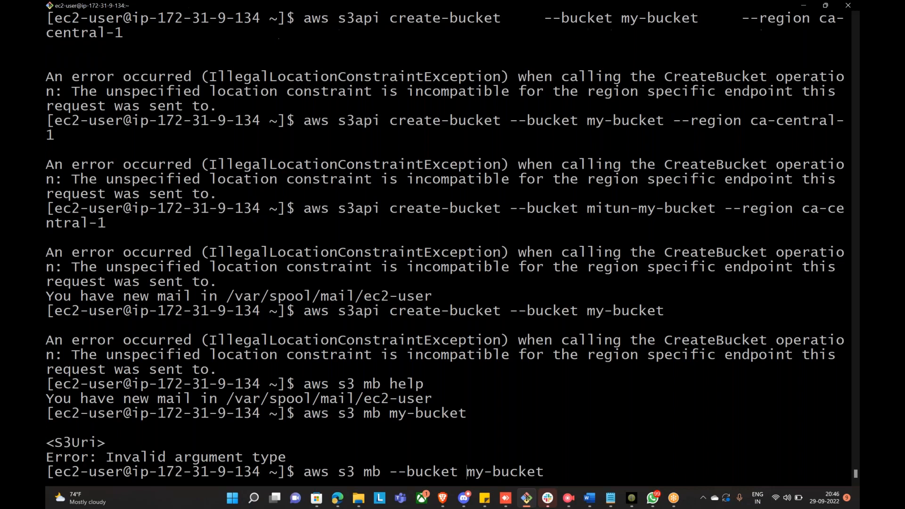
key("Return")
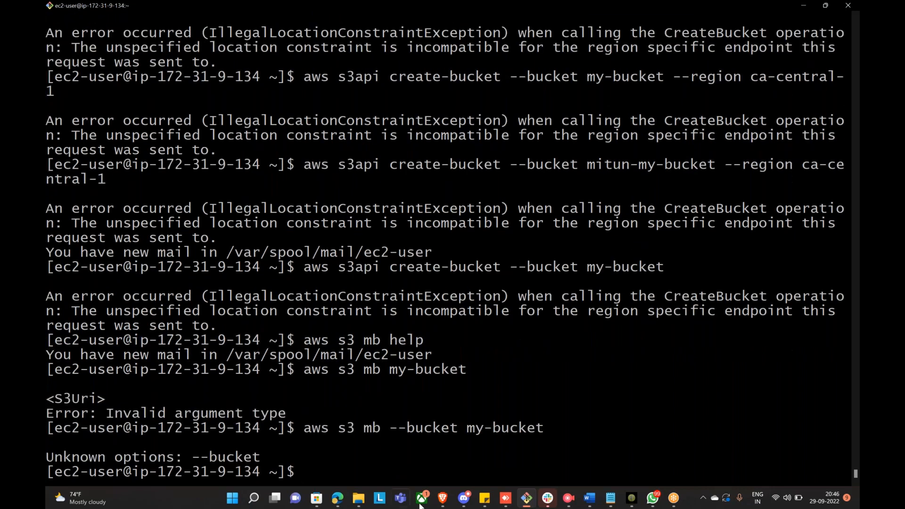
Switch to the browser to check the create-bucket example in the AWS CLI reference, and return to the terminal
left_click(443, 501)
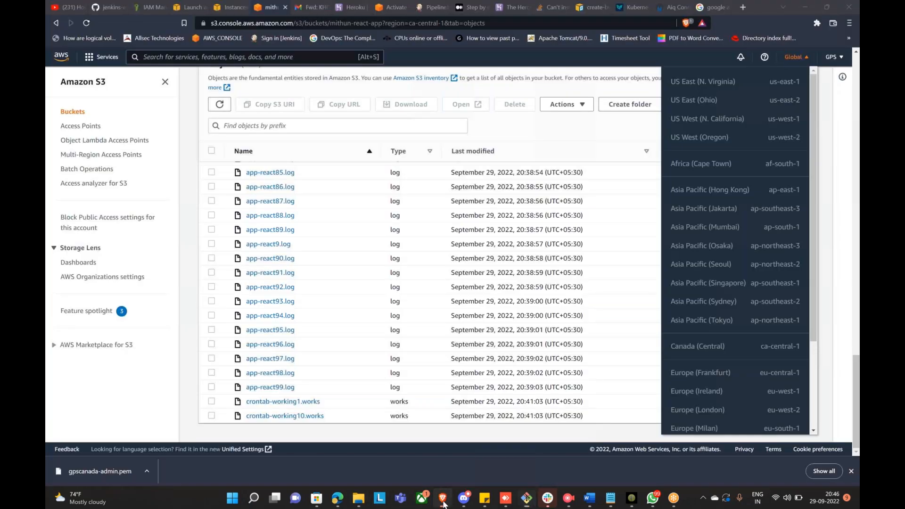
left_click(591, 7)
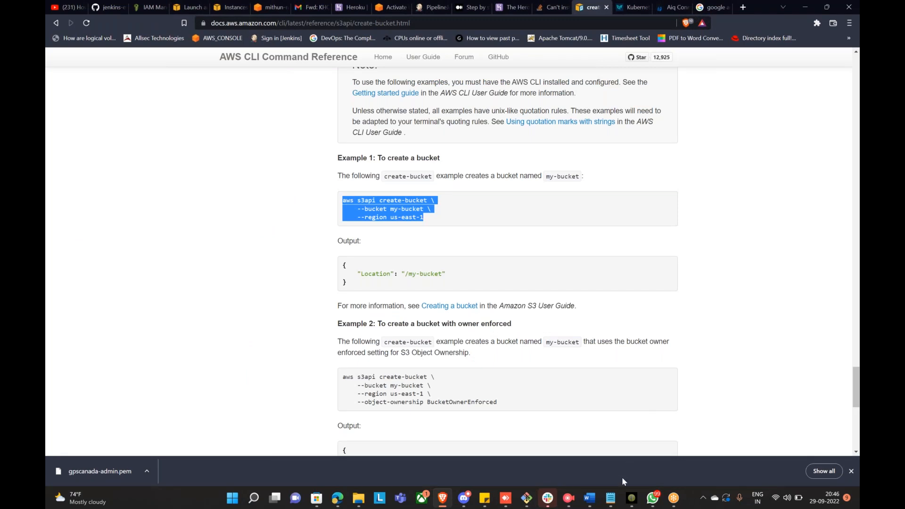
left_click(529, 499)
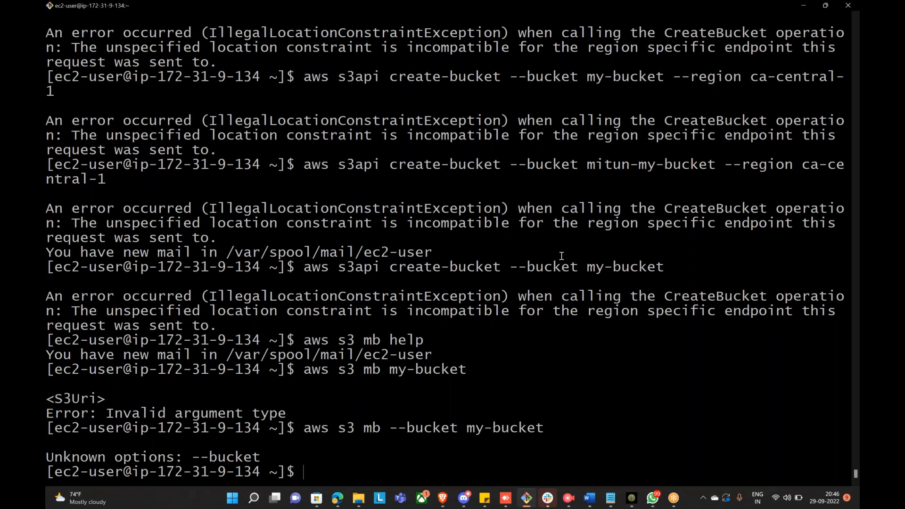
Reduce the recalled mb command to aws s3 help and run it
key("Up")
key("BackSpace")
key("BackSpace")
key("BackSpace")
key("BackSpace")
key("BackSpace")
key("BackSpace")
key("BackSpace")
key("BackSpace")
key("BackSpace")
key("BackSpace")
key("BackSpace")
key("BackSpace")
key("BackSpace")
key("BackSpace")
key("BackSpace")
key("BackSpace")
key("BackSpace")
key("BackSpace")
key("BackSpace")
key("BackSpace")
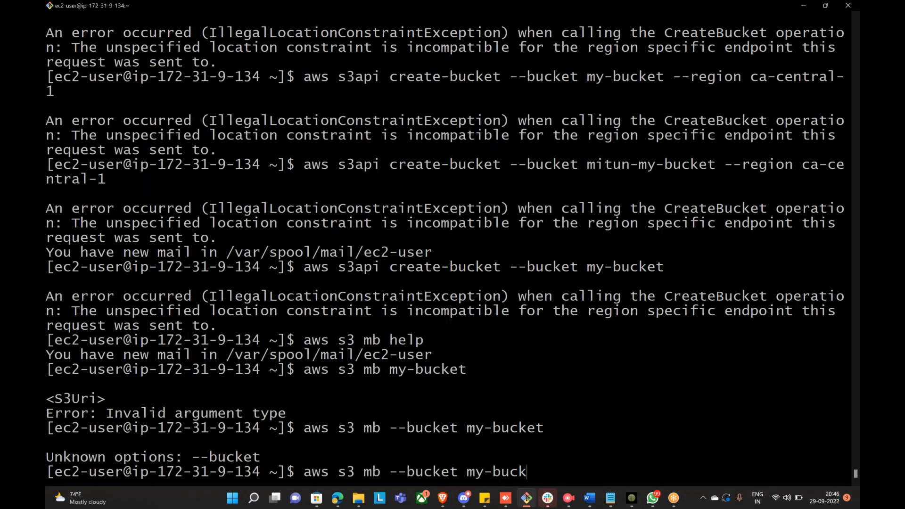
key("BackSpace")
type("help")
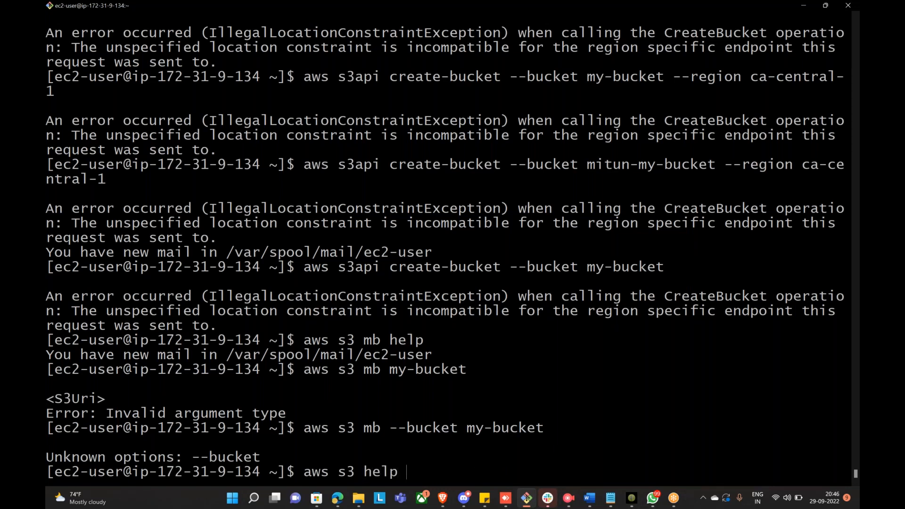
key("Return")
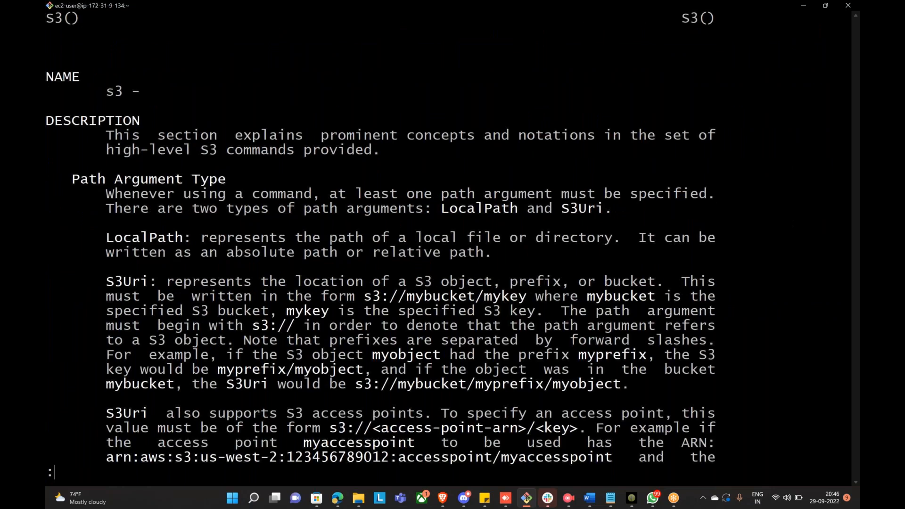
Read the S3 help page through path arguments, directory and prefix operations, and the exclude and include filters
scroll(380, 238, "down", 7)
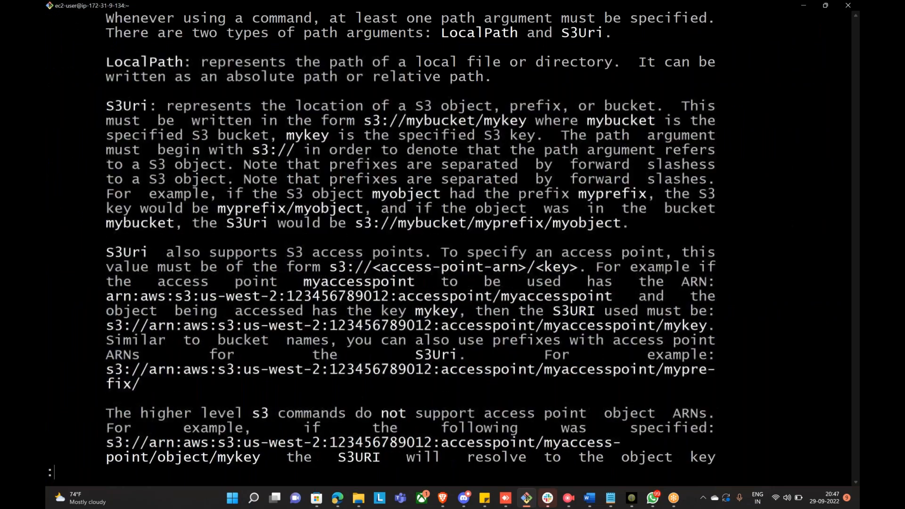
scroll(410, 238, "down", 1)
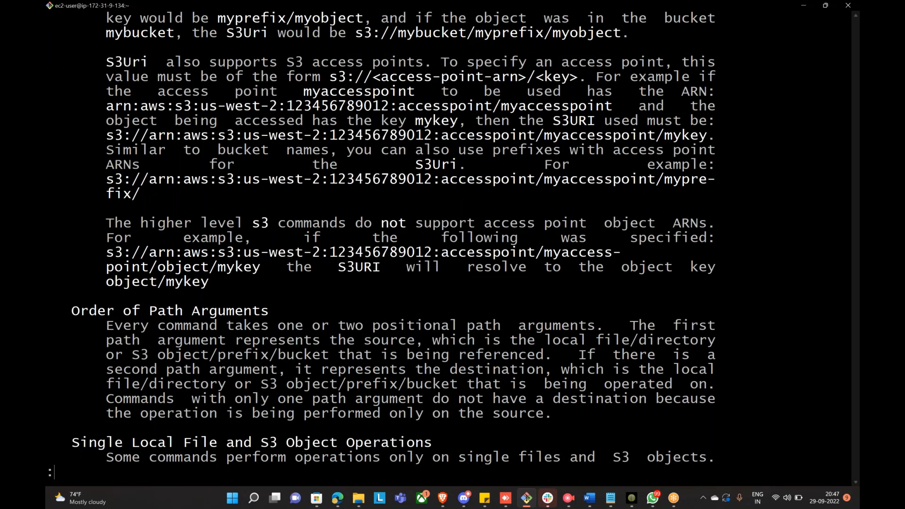
scroll(410, 238, "down", 1)
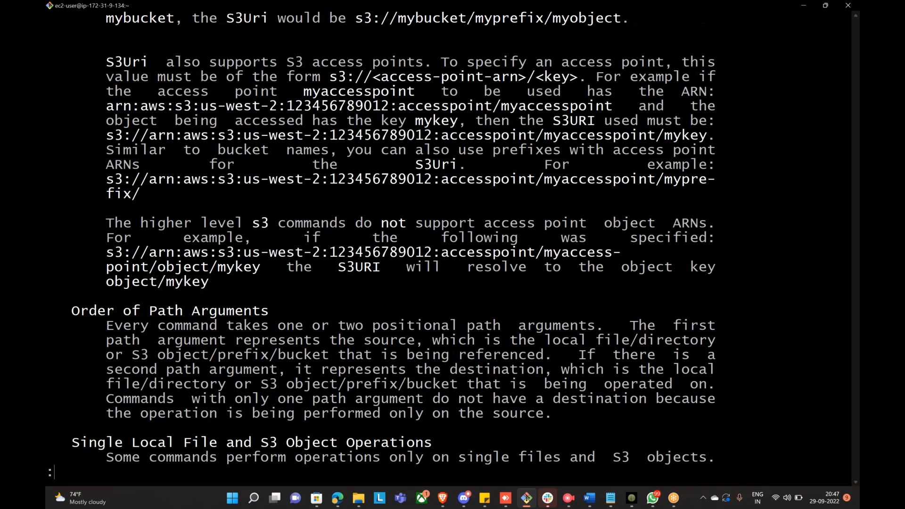
scroll(410, 238, "down", 5)
scroll(410, 238, "down", 1)
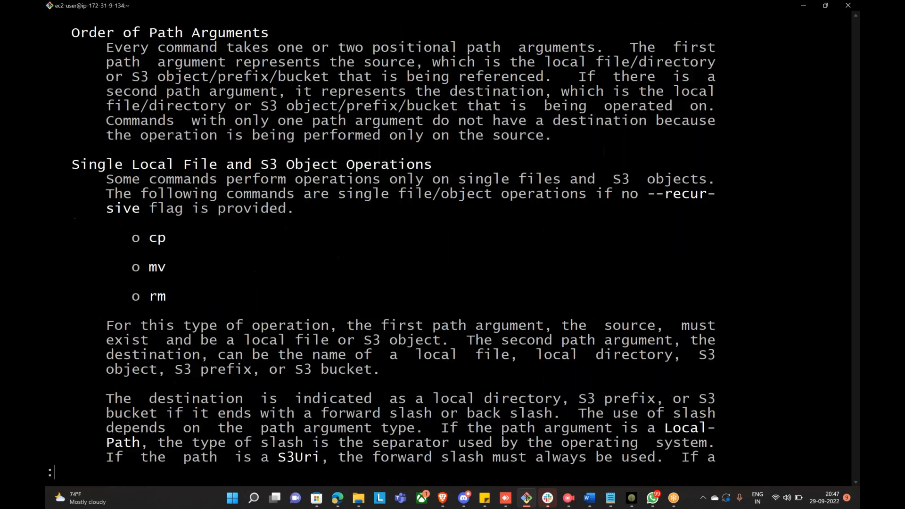
scroll(410, 238, "down", 10)
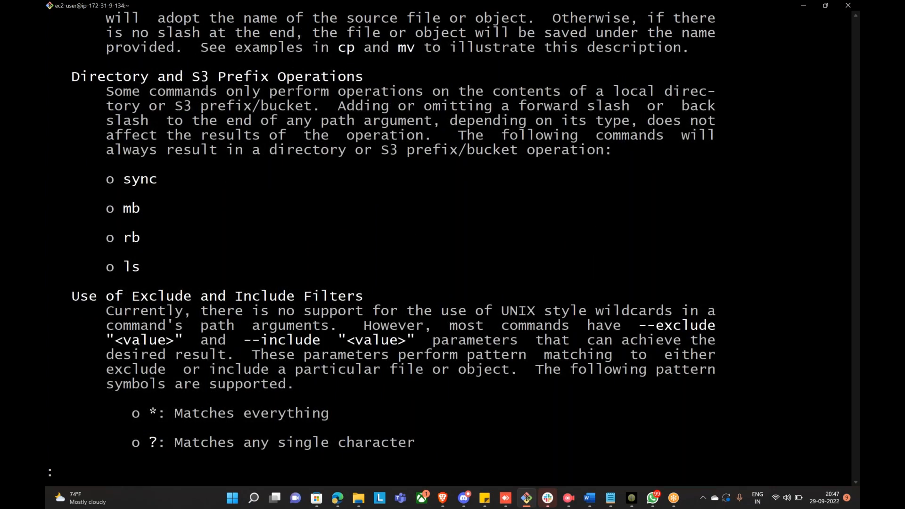
scroll(410, 238, "down", 1)
scroll(410, 238, "down", 6)
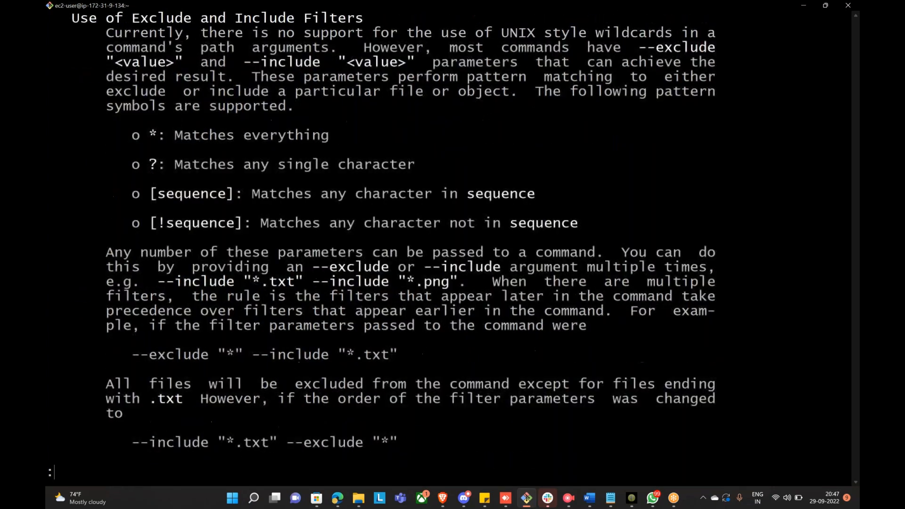
scroll(410, 238, "down", 4)
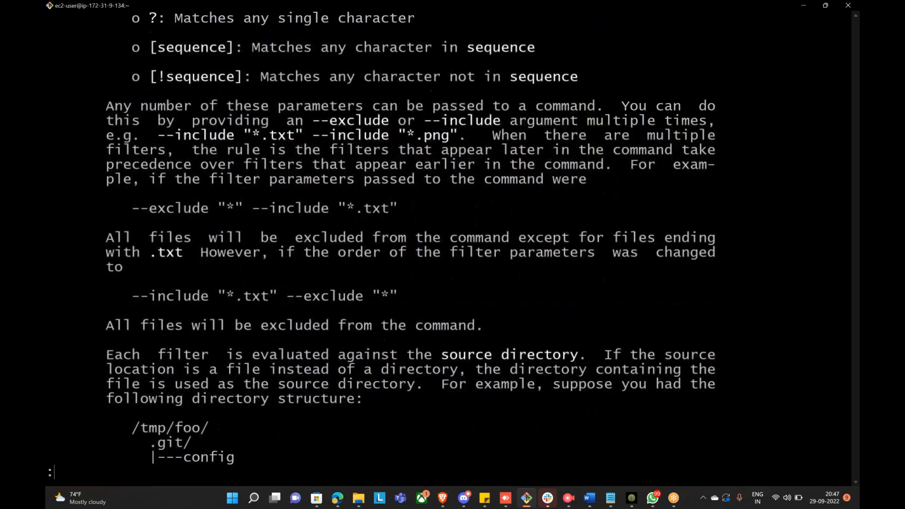
Leave the help page and list the account's existing buckets with aws s3 ls
type("qaws s3")
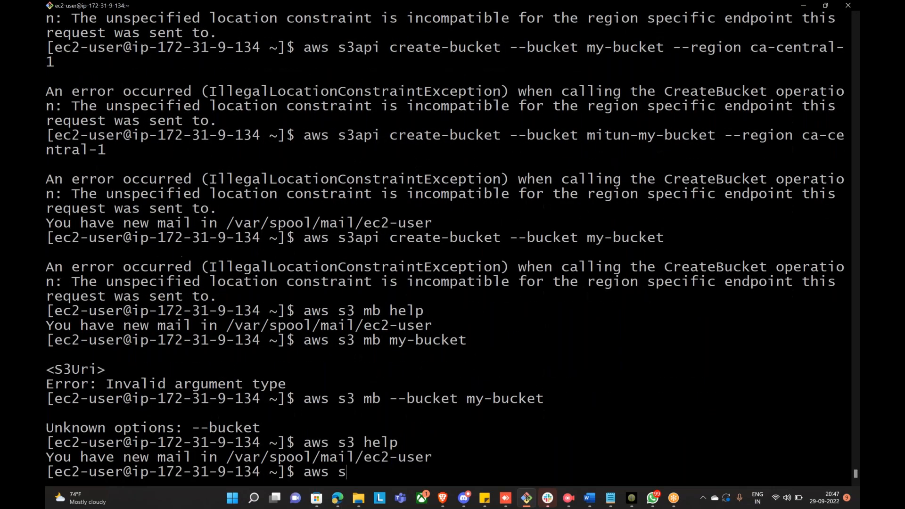
type(" ls")
key("Return")
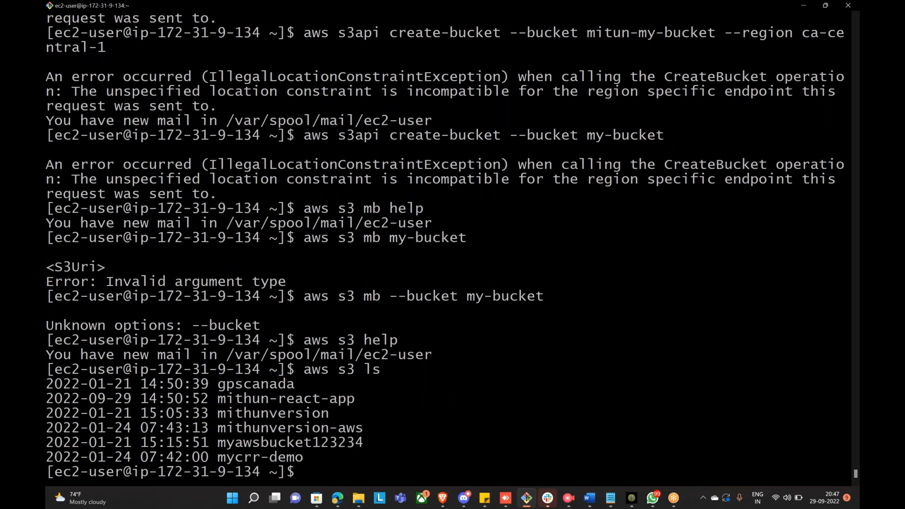
Try to create a bucket with aws s3 mb react-2022-app
key("Up")
key("BackSpace")
key("BackSpace")
key("BackSpace")
key("BackSpace")
type("mb react-2022-app")
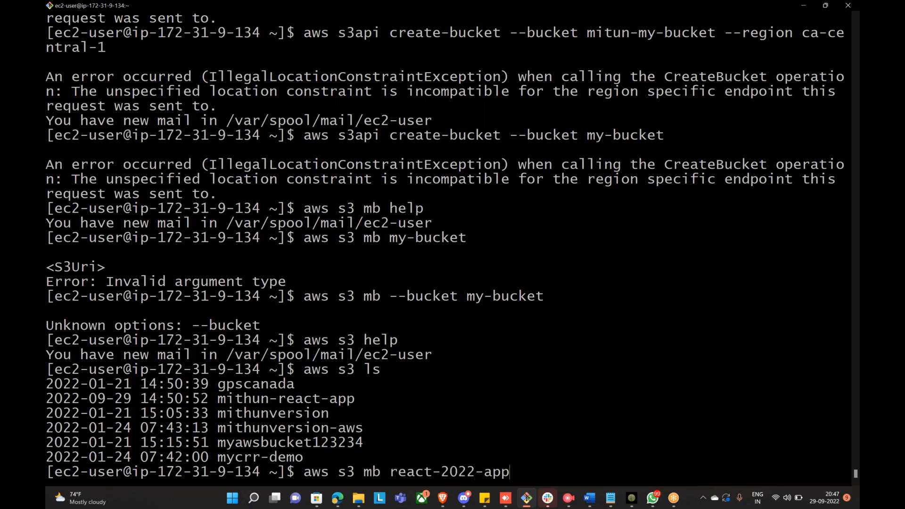
key("Return")
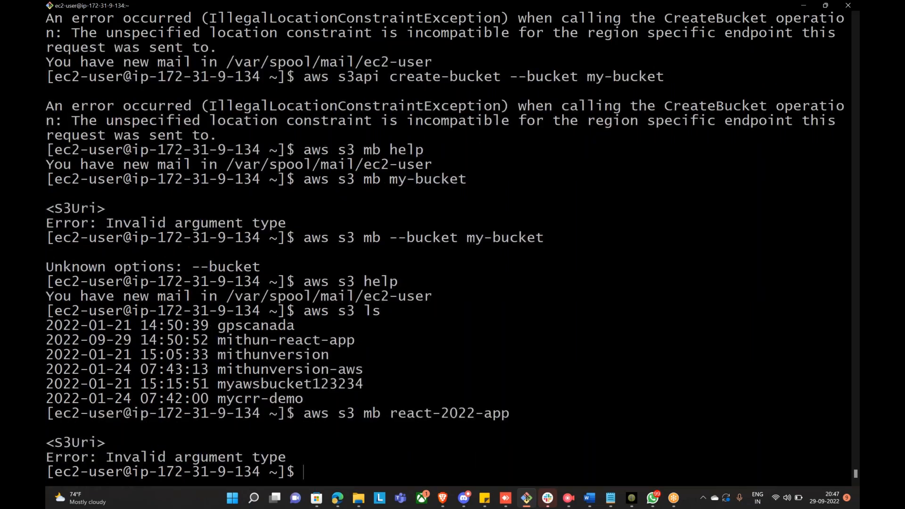
Create the bucket with aws s3 mb s3://react-2022-app, and briefly highlight the s3:// prefix in the command
key("Left")
key("Left")
key("Left")
key("Left")
key("Left")
key("Left")
key("Left")
key("Left")
key("Left")
key("Left")
key("Left")
key("Left")
key("Left")
key("Left")
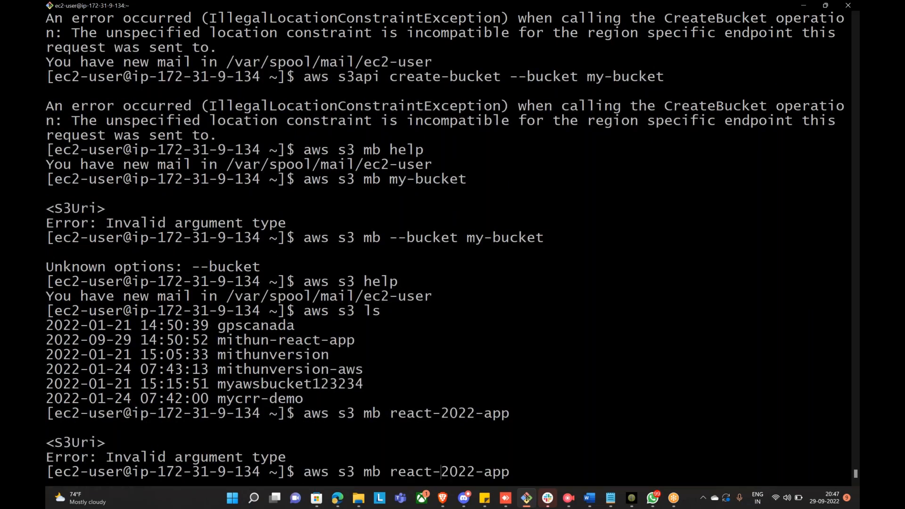
type("s3://")
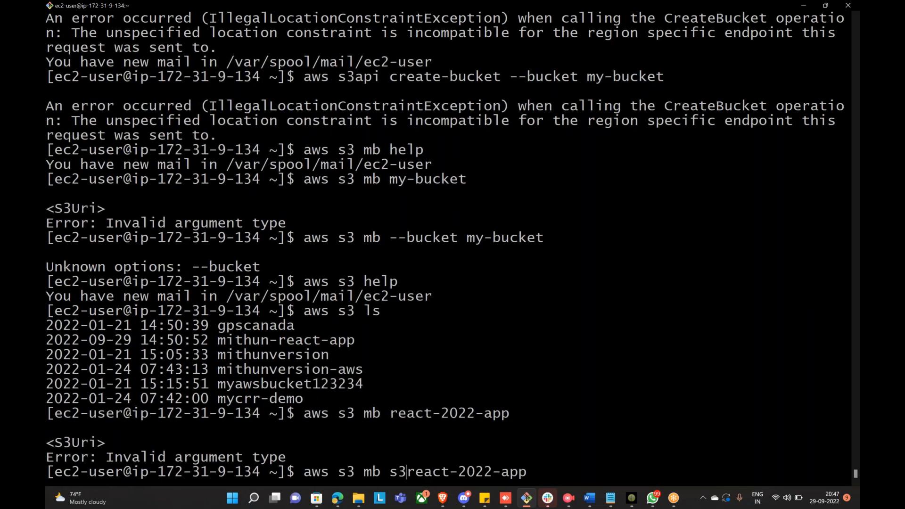
key("Return")
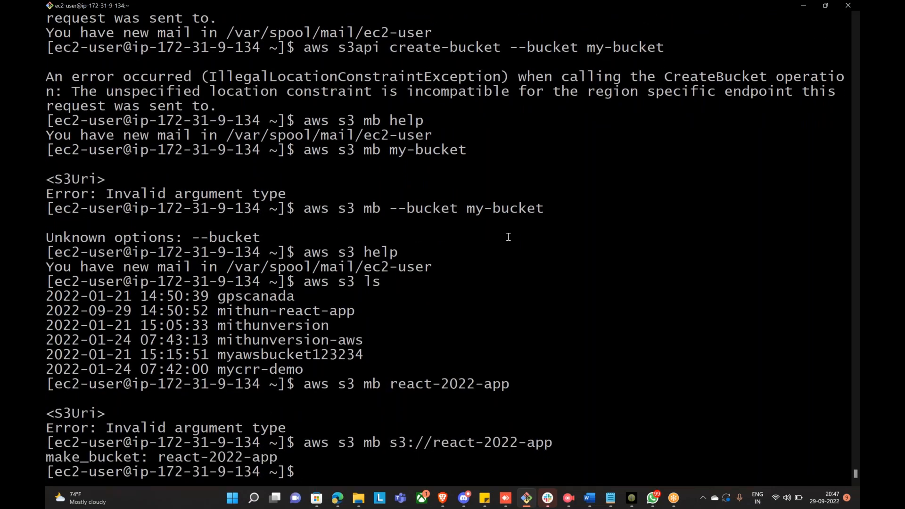
left_click_drag(389, 444, 429, 445)
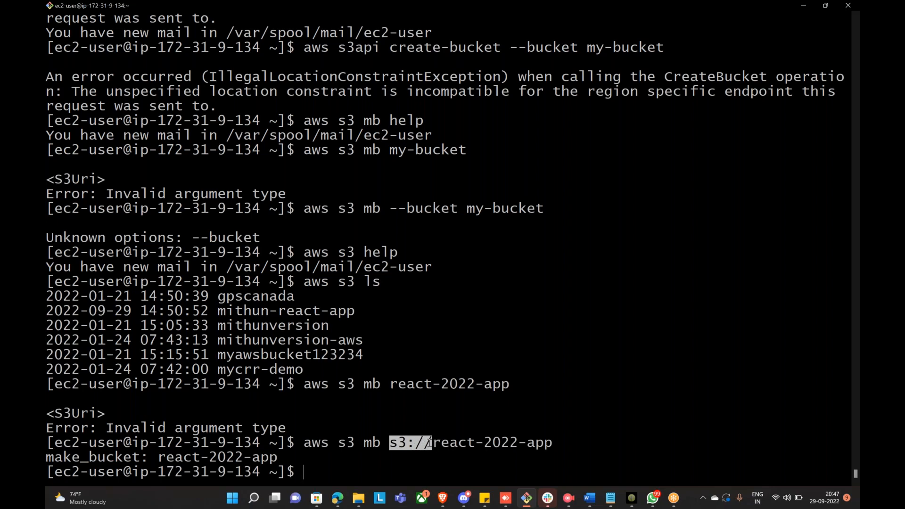
left_click(551, 404)
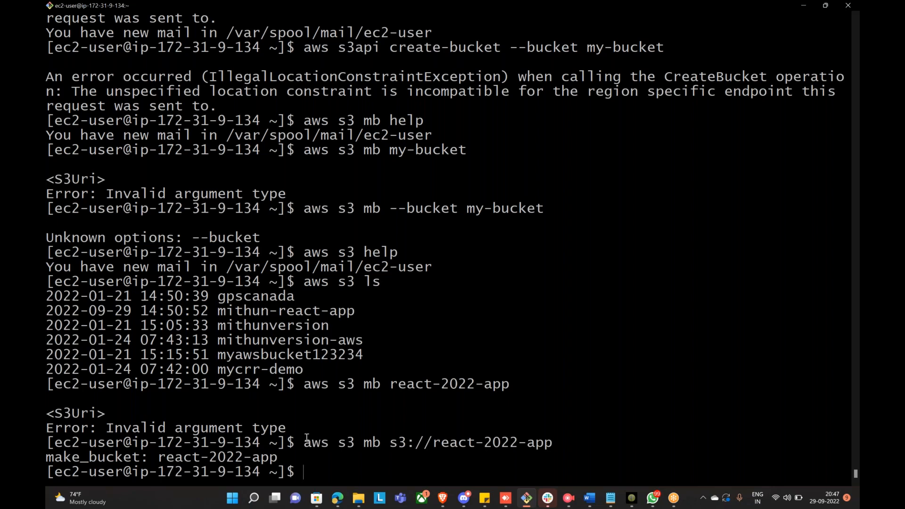
Switch to the S3 console in the browser, open the bucket list and refresh it to check for react-2022-app
mouse_move(338, 496)
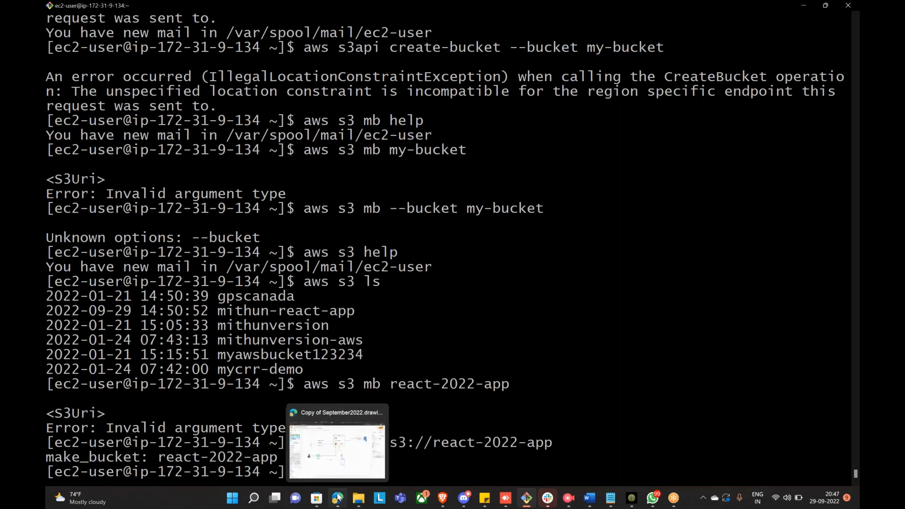
left_click(441, 504)
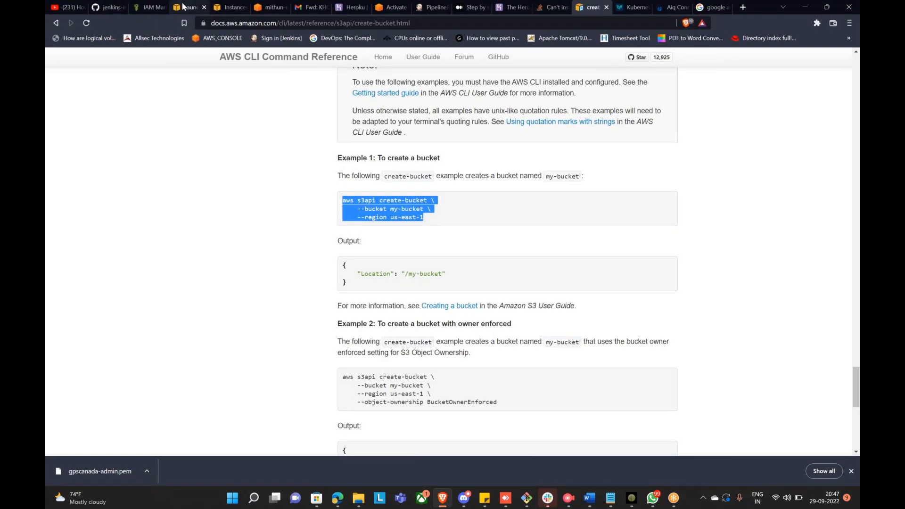
left_click(184, 6)
left_click(271, 8)
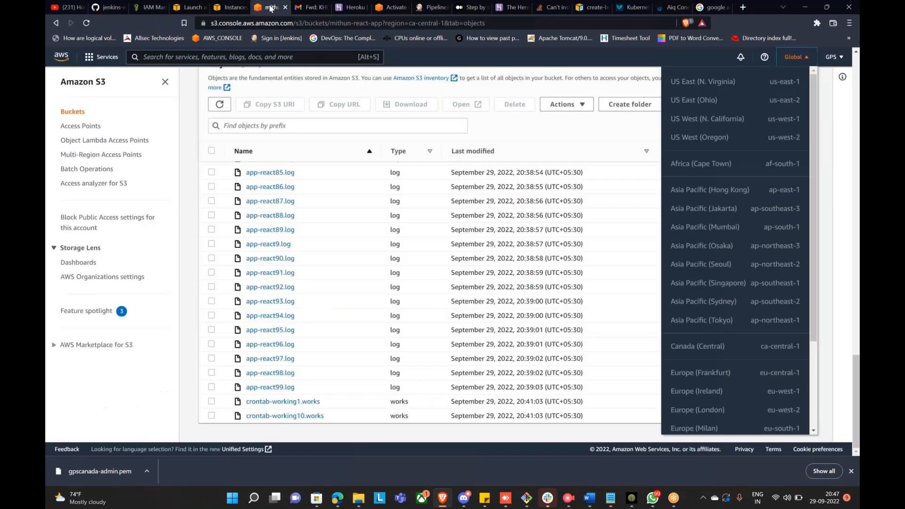
scroll(796, 83, "up", 15)
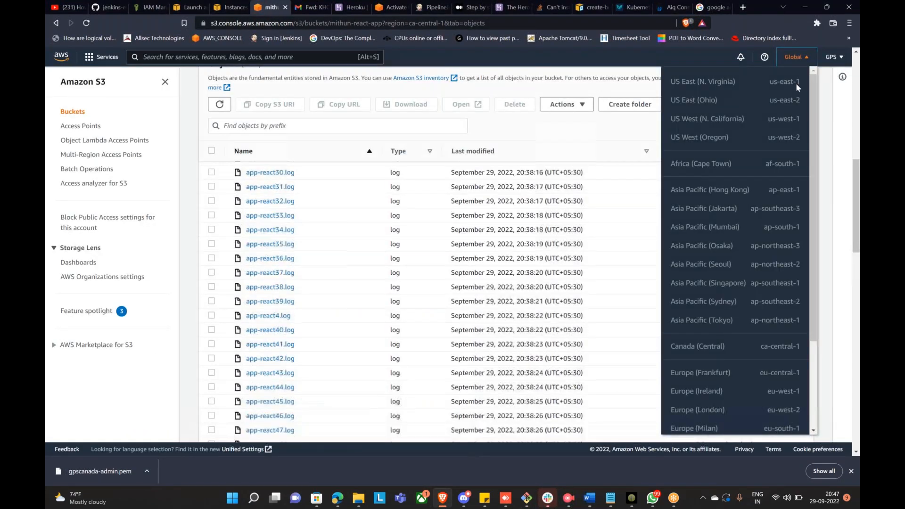
left_click(843, 76)
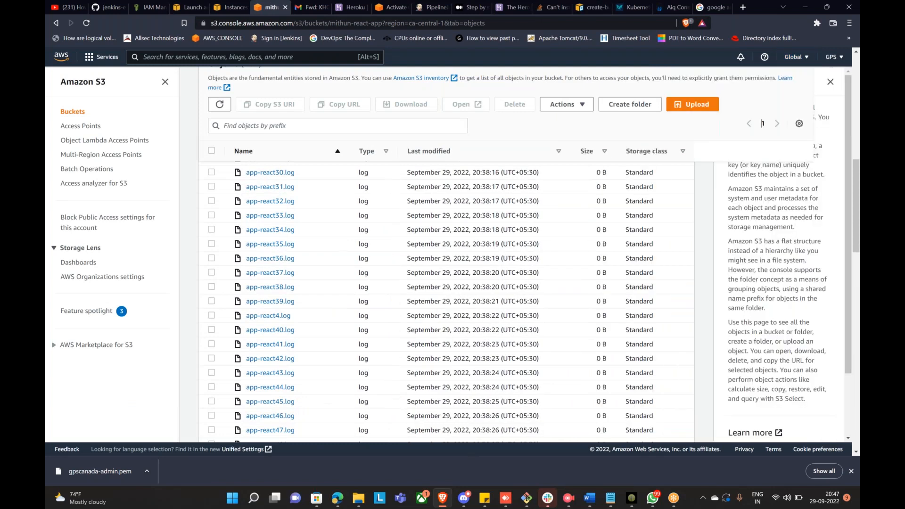
scroll(762, 124, "up", 10)
left_click(259, 82)
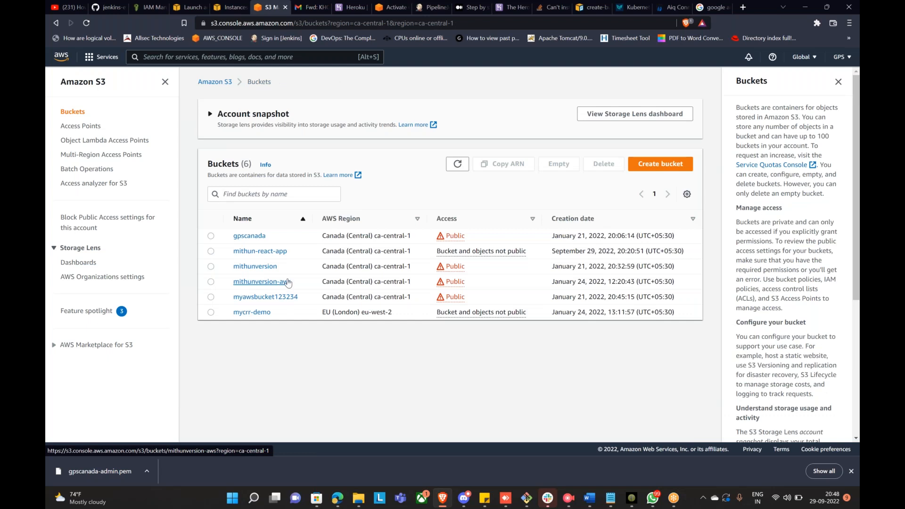
left_click(457, 164)
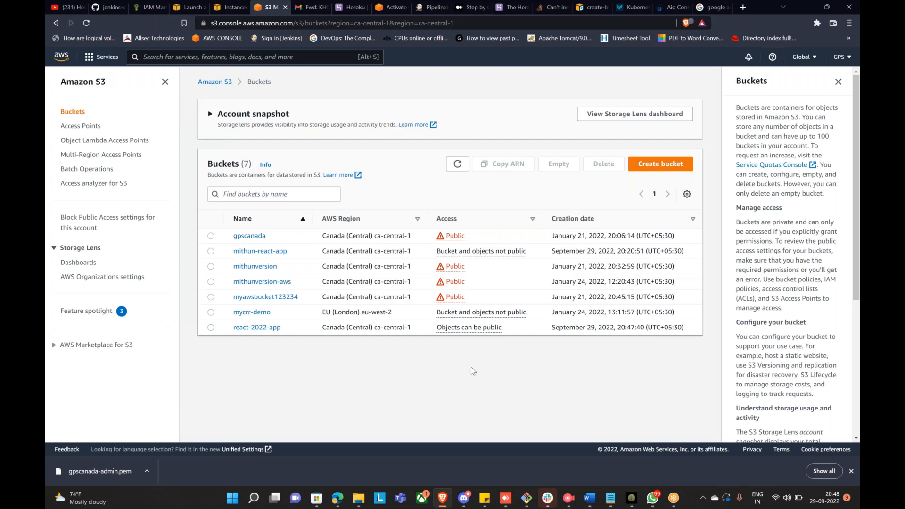
Return to the terminal and remove the bucket with aws s3 rb s3://react-2022-app
left_click(527, 503)
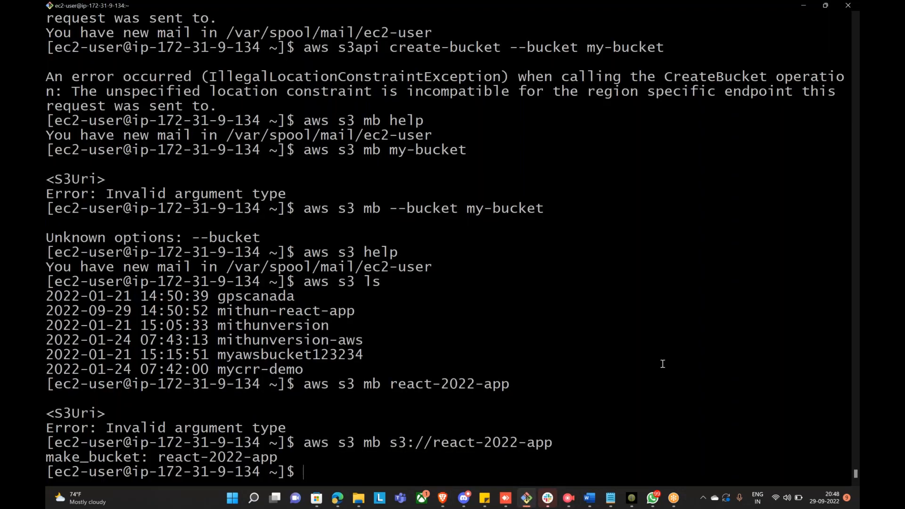
key("Up")
key("Left")
key("Left")
key("Left")
key("Left")
key("Left")
key("Left")
key("Left")
key("Left")
key("Left")
key("Left")
key("Left")
key("Left")
key("Left")
key("Left")
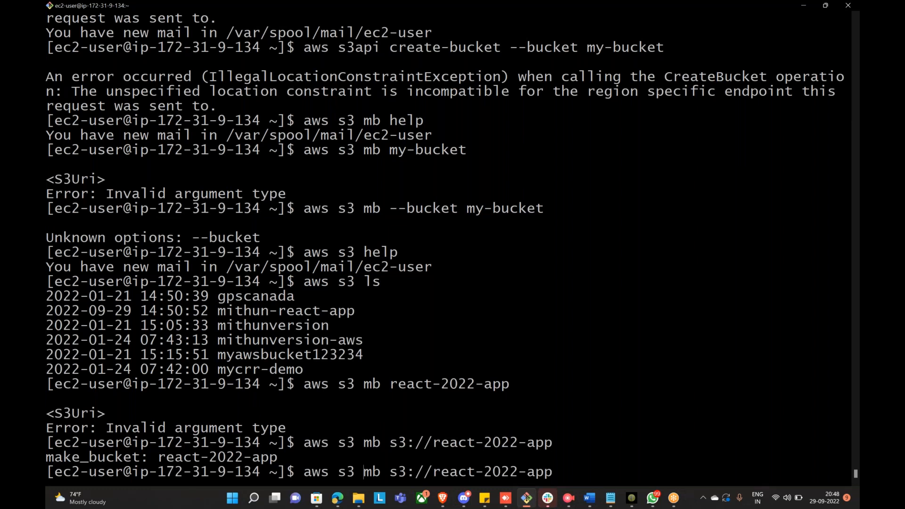
key("Delete")
type("r")
key("Return")
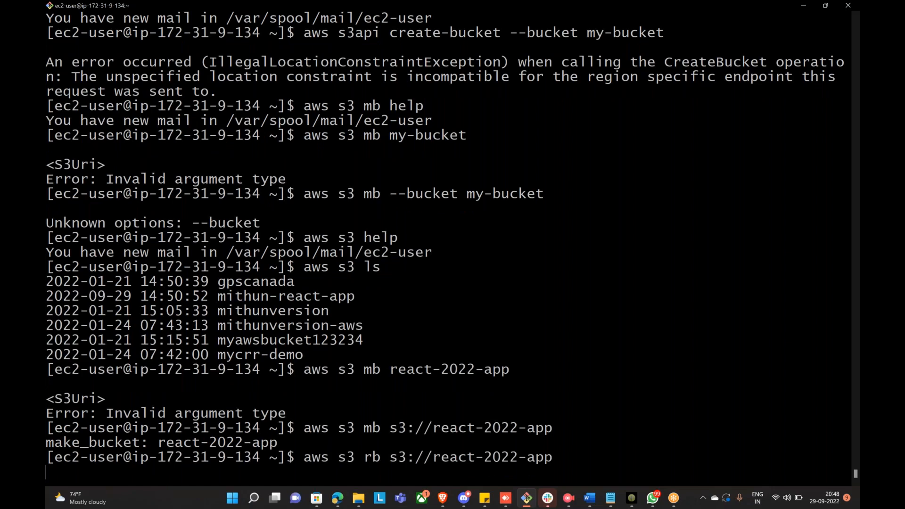
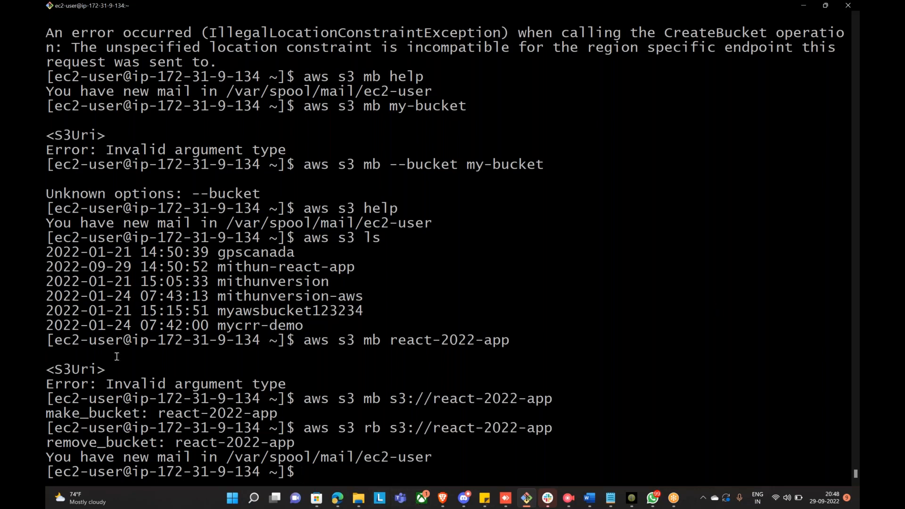
Switch to the browser, open the ec2 page of the AWS CLI Command Reference and look through its available commands
left_click(336, 498)
left_click(336, 499)
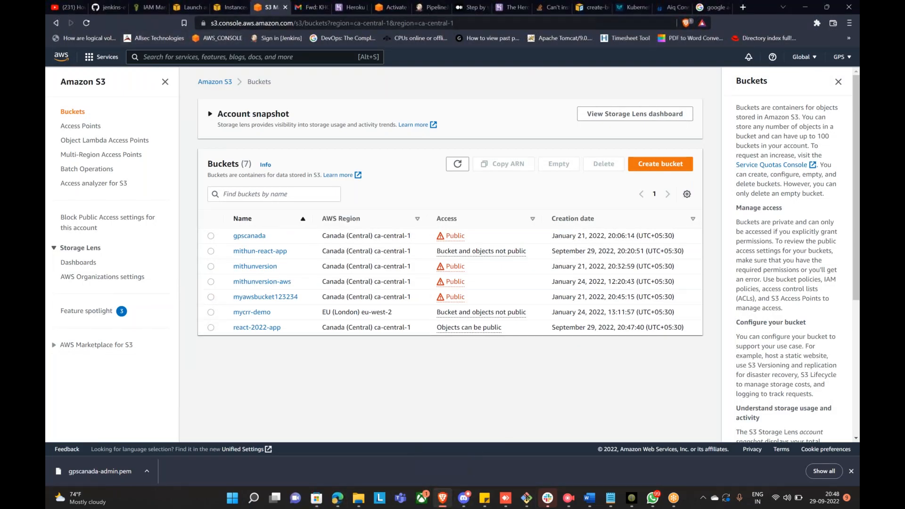
left_click(590, 7)
scroll(290, 213, "up", 8)
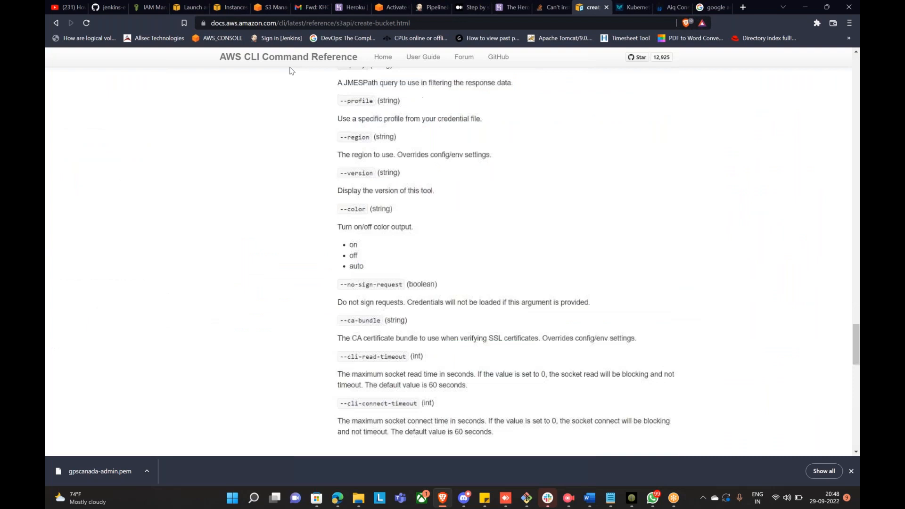
left_click(288, 57)
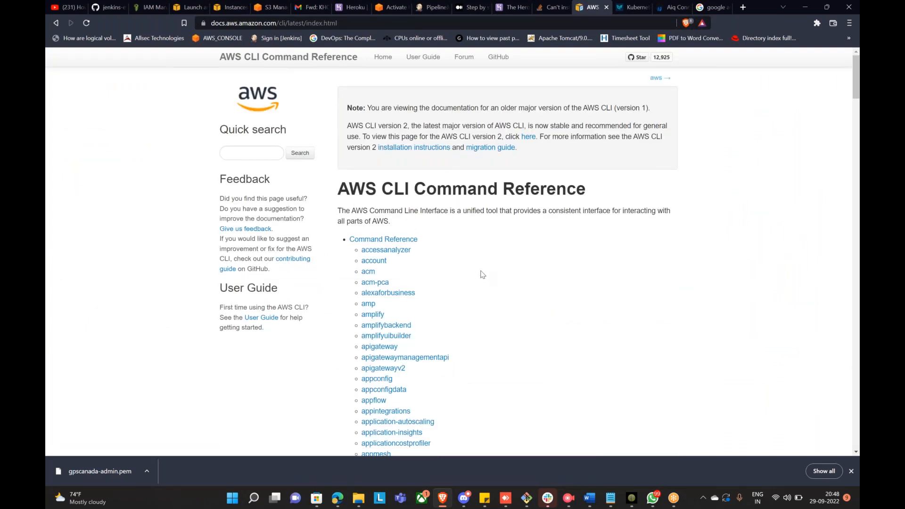
scroll(483, 275, "down", 4)
key("ctrl+f")
type("ec2")
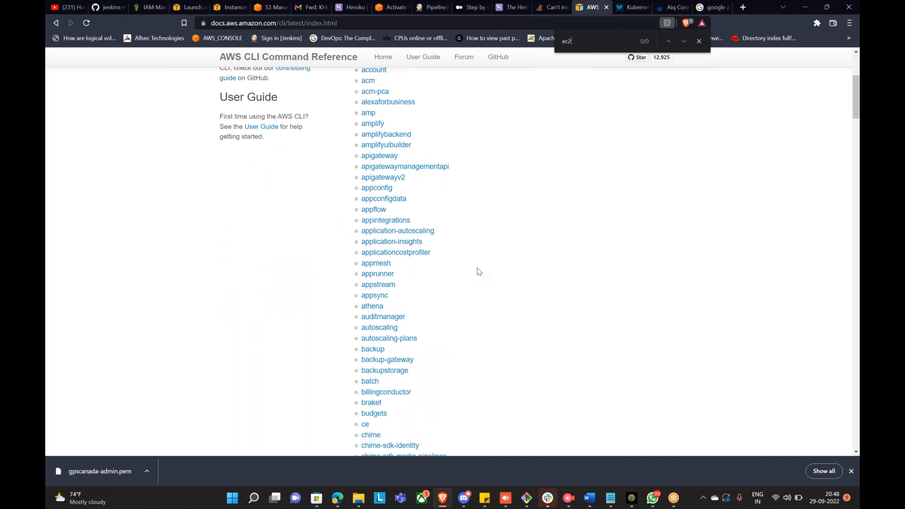
left_click(364, 253)
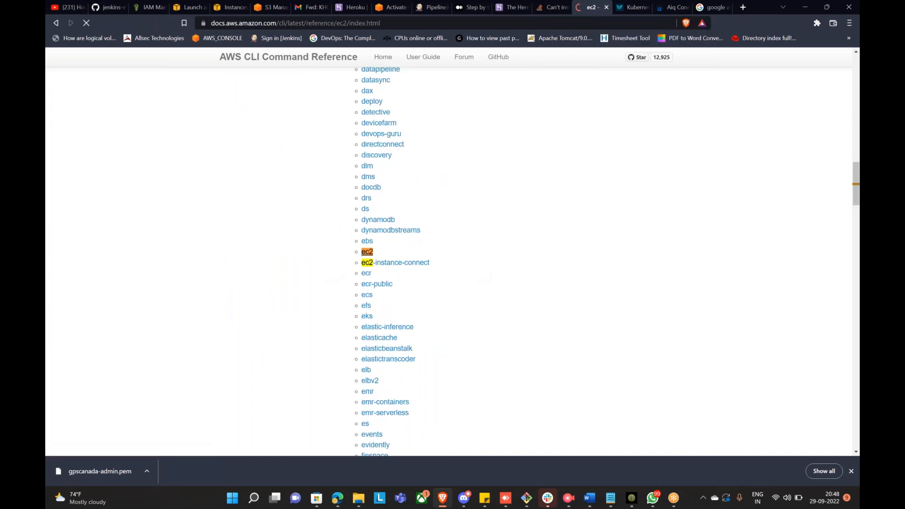
scroll(401, 282, "down", 20)
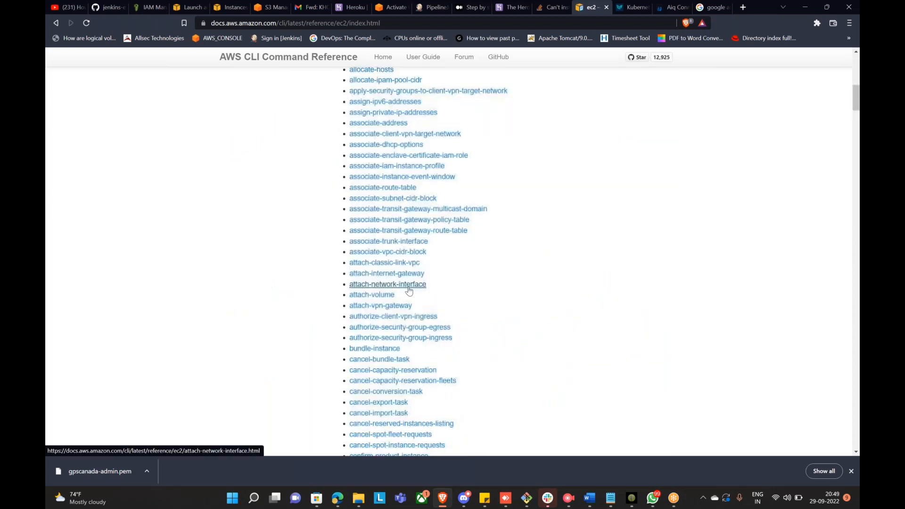
scroll(400, 269, "down", 8)
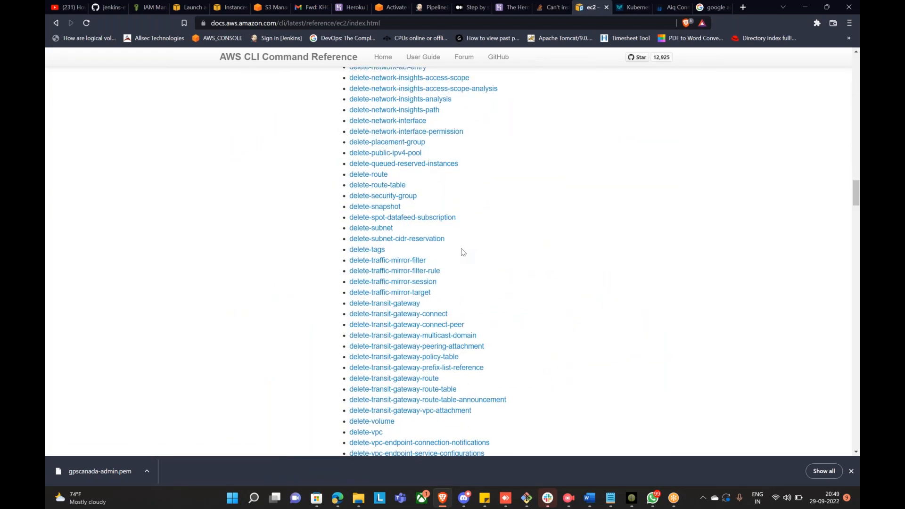
scroll(461, 256, "down", 4)
scroll(462, 263, "down", 8)
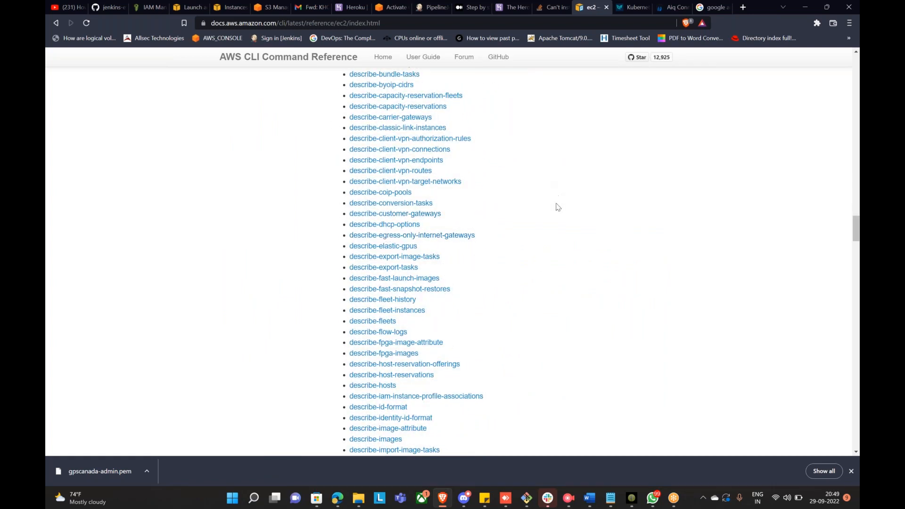
scroll(415, 221, "down", 1)
scroll(410, 221, "down", 20)
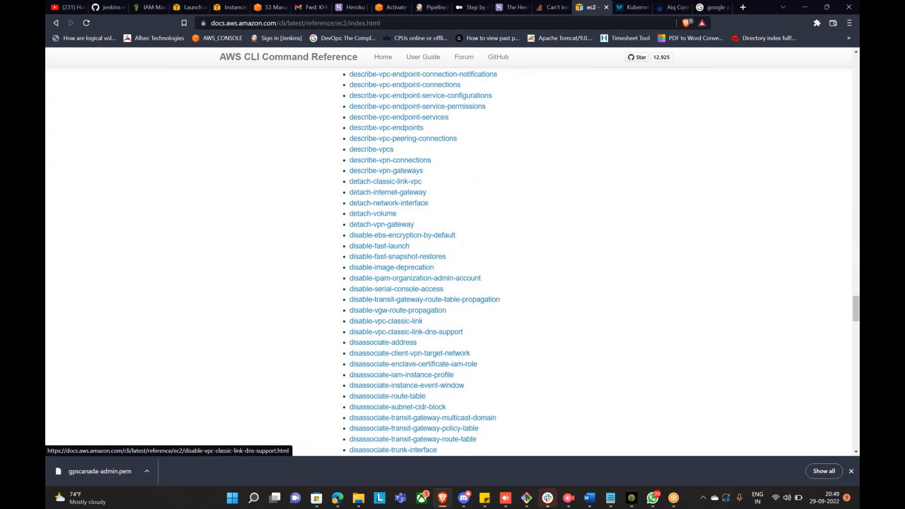
Return to the terminal and list the S3 buckets with aws s3 ls
left_click(527, 498)
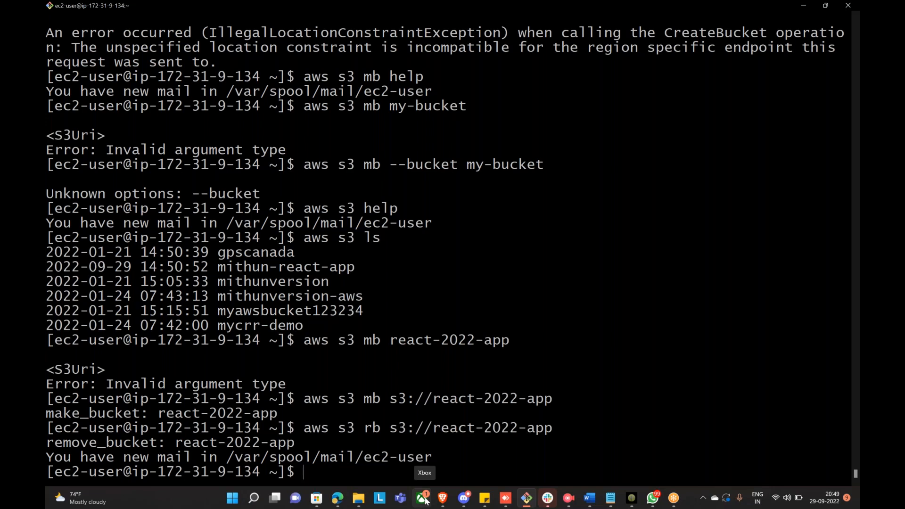
type("aws s3 ls")
key("Return")
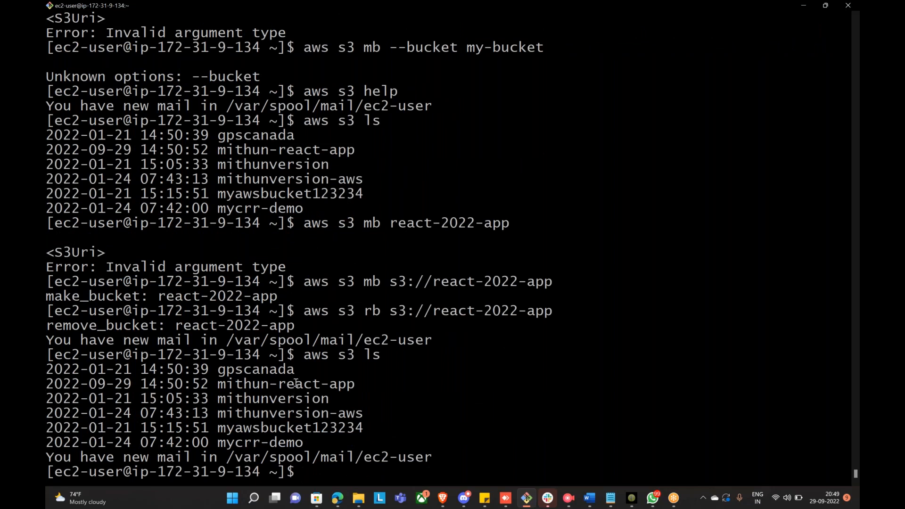
Try to remove the listed bucket whose name ends in -react-app with aws s3 rb and its s3:// path
double_click(295, 383)
key("ctrl+c")
key("Up")
key("Up")
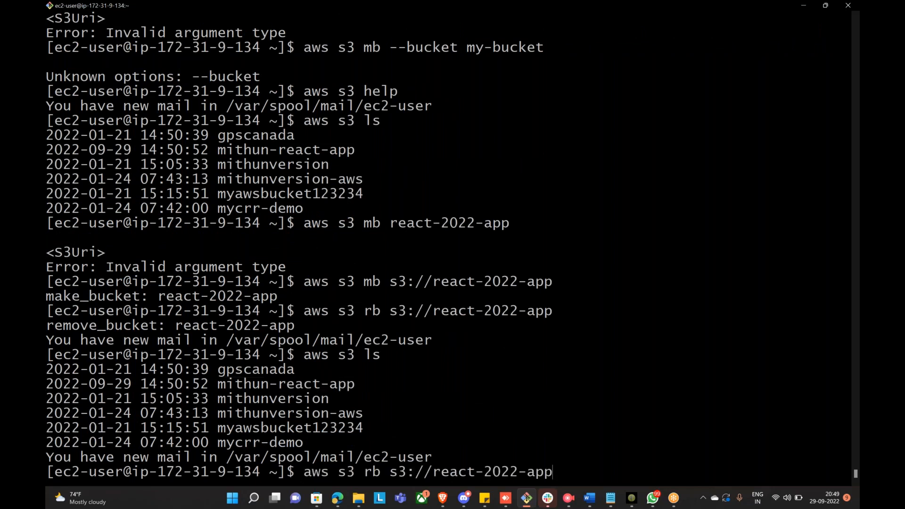
key("BackSpace")
key("BackSpace")
key("BackSpace")
key("BackSpace")
key("BackSpace")
key("BackSpace")
key("BackSpace")
key("BackSpace")
key("BackSpace")
key("BackSpace")
key("BackSpace")
key("BackSpace")
key("BackSpace")
key("BackSpace")
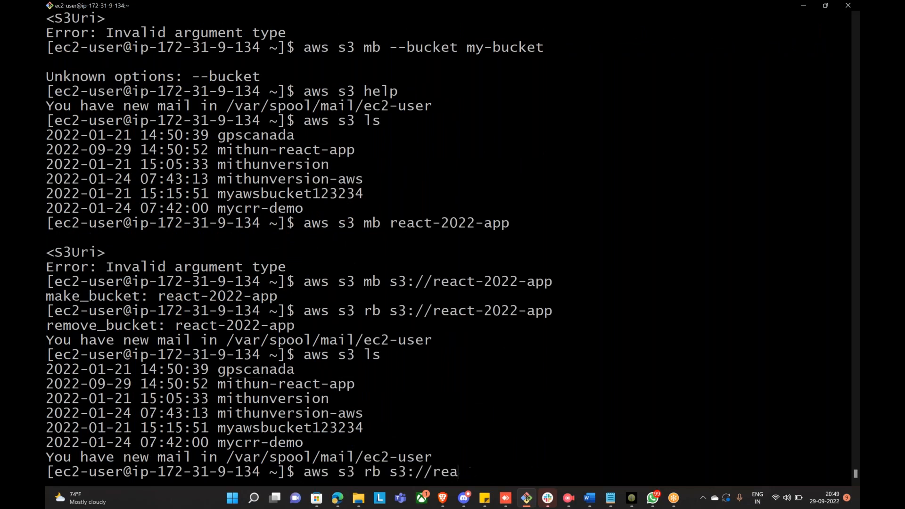
key("shift+Insert")
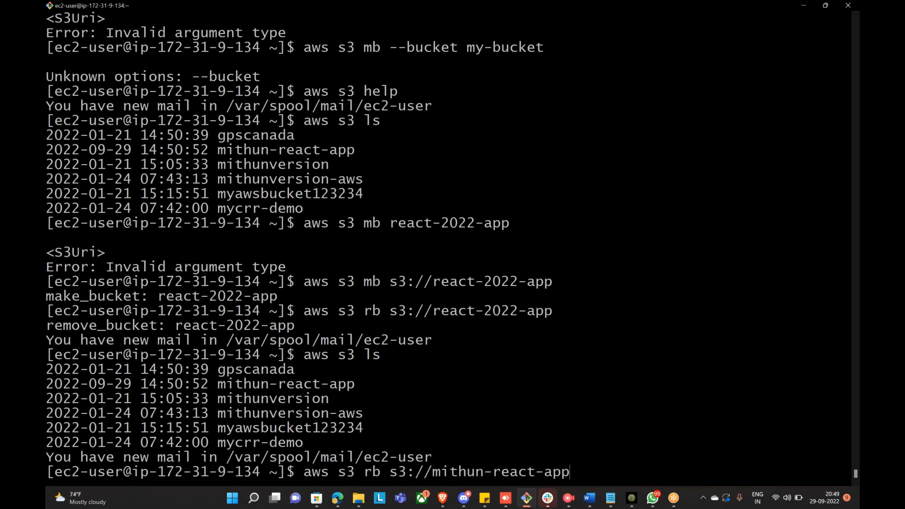
key("Return")
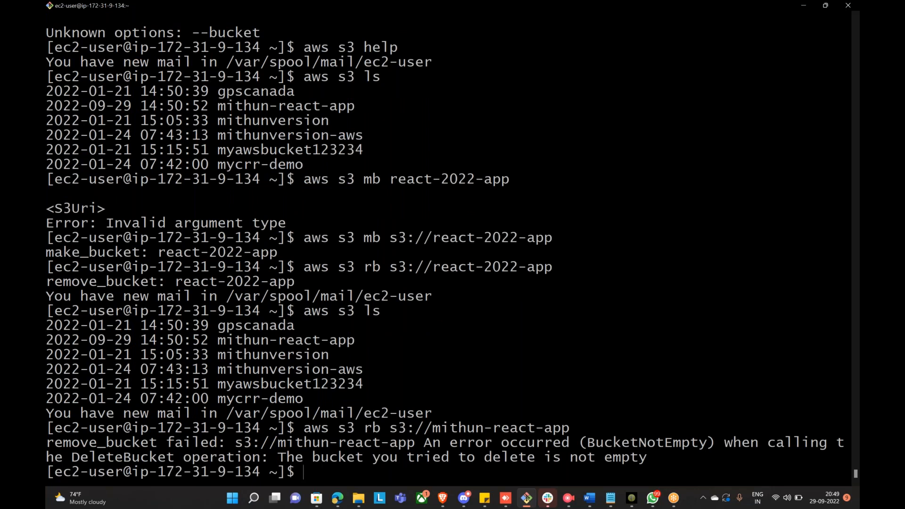
Try to remove the other bucket with aws s3 rb s3://myawsbucket123234
key("Up")
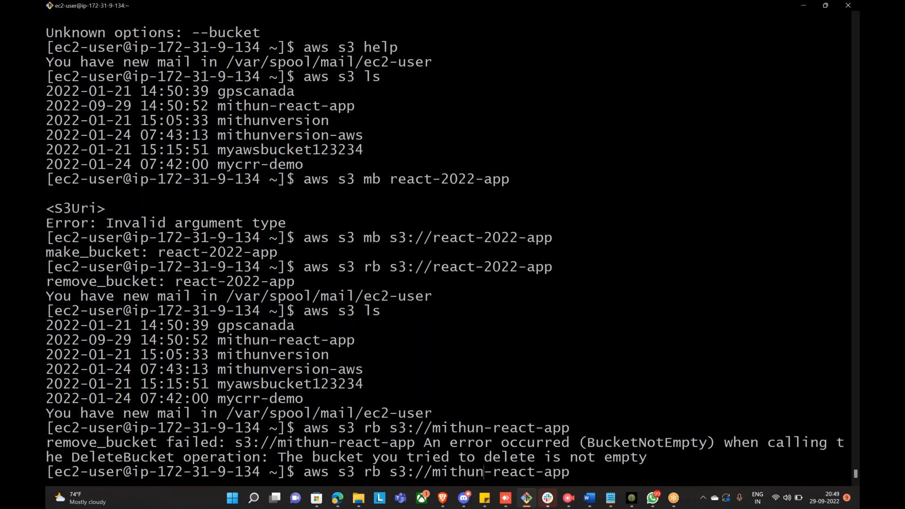
key("BackSpace")
key("BackSpace")
key("BackSpace")
key("BackSpace")
key("BackSpace")
key("BackSpace")
key("BackSpace")
key("BackSpace")
key("BackSpace")
key("BackSpace")
key("BackSpace")
key("BackSpace")
key("BackSpace")
key("BackSpace")
key("BackSpace")
key("BackSpace")
double_click(338, 382)
right_click(342, 380)
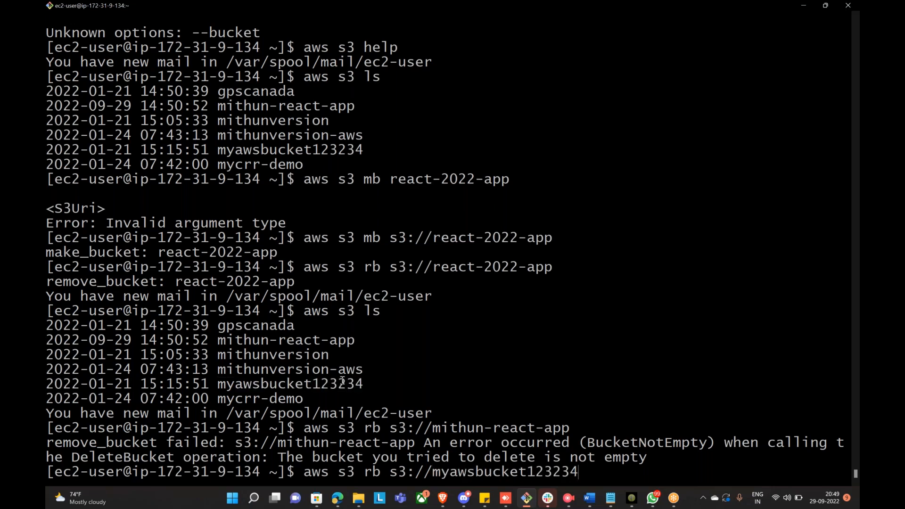
key("Return")
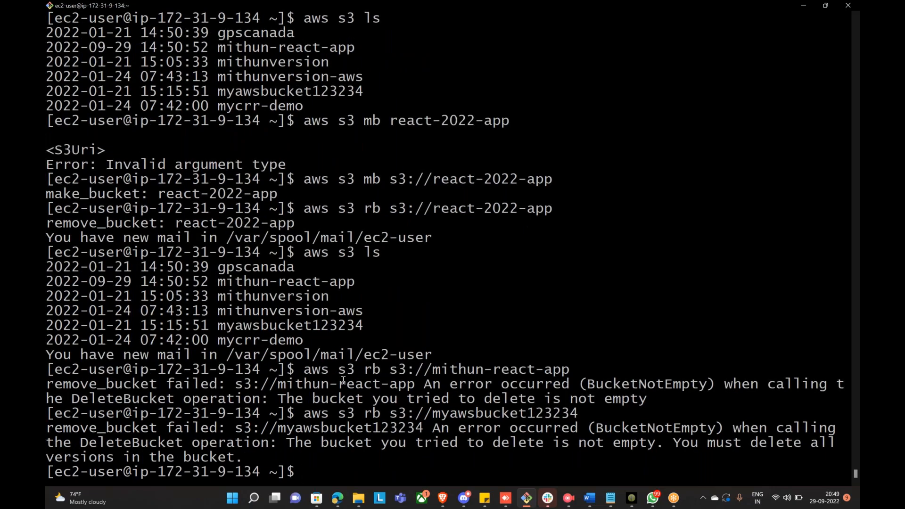
Try to remove the bucket with its contents using aws s3 rb s3://myawsbucket123234 --recursive
key("Up")
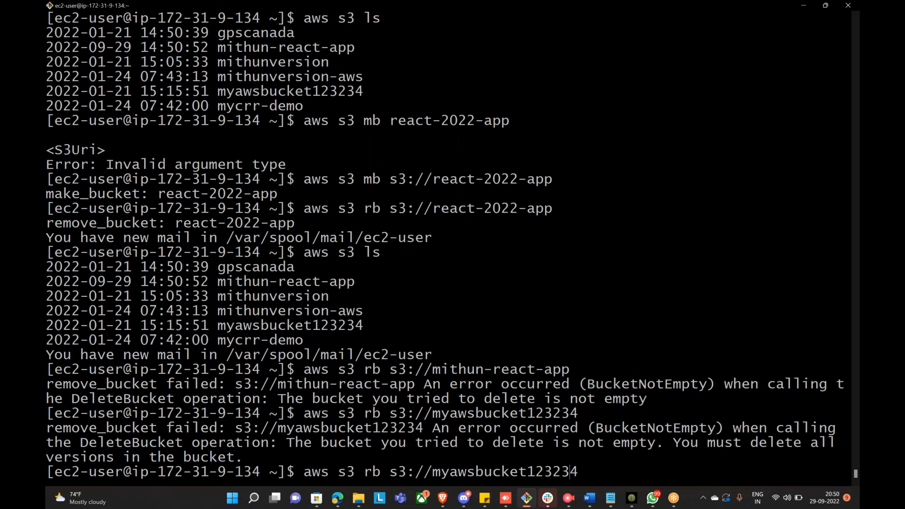
type("--recursive")
key("Return")
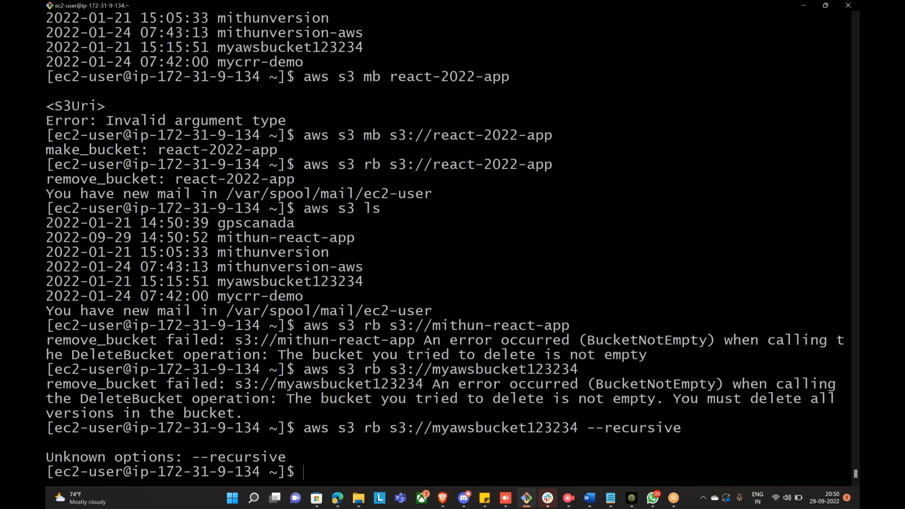
Try the removal with the option placed before the subcommand: aws s3 --recursive rb s3://myawsbucket123234
key("Up")
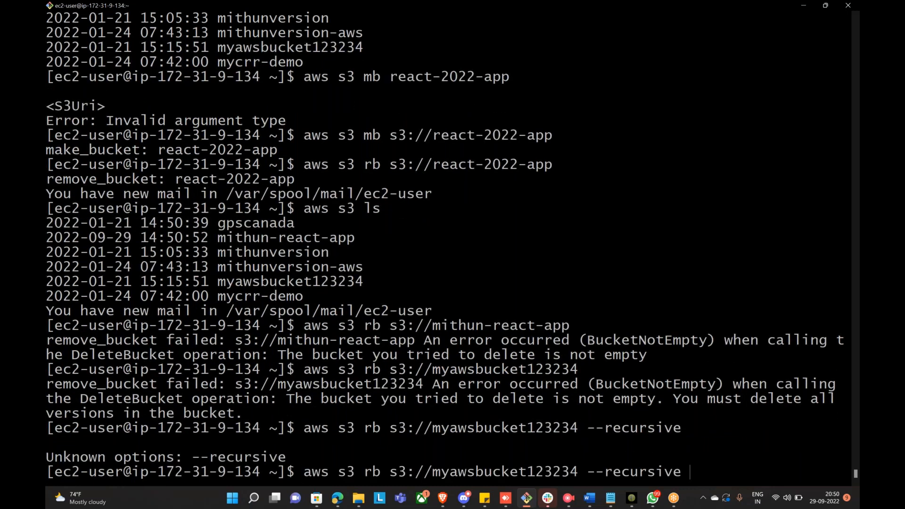
key("BackSpace")
key("BackSpace")
key("BackSpace")
key("BackSpace")
key("BackSpace")
key("BackSpace")
key("BackSpace")
key("BackSpace")
key("BackSpace")
key("BackSpace")
key("BackSpace")
key("Left")
key("Left")
key("Left")
key("Left")
key("Left")
key("Left")
key("Left")
key("Left")
key("Left")
key("Left")
key("Left")
key("Left")
key("Left")
key("Left")
key("Right")
key("Right")
type("--recursive")
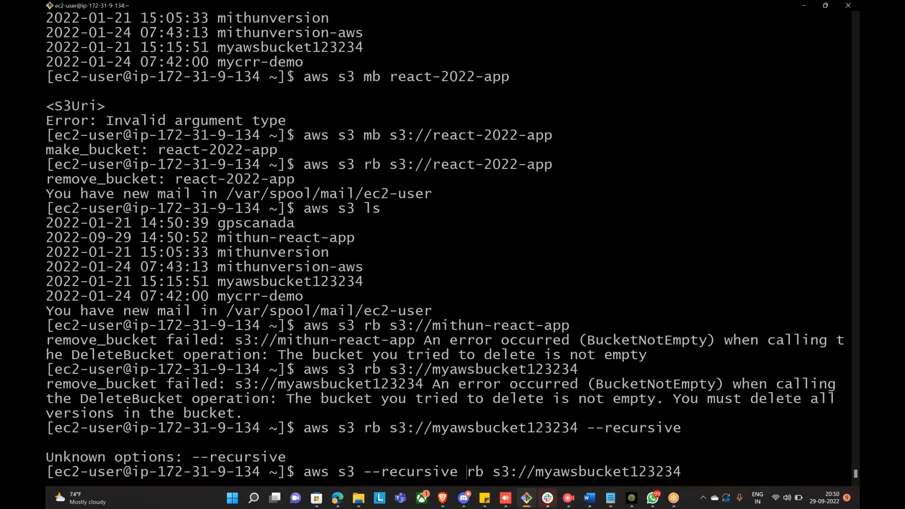
key("Return")
Open the aws s3 rb help page, check the options for deleting a non-empty bucket, and close it
key("Up")
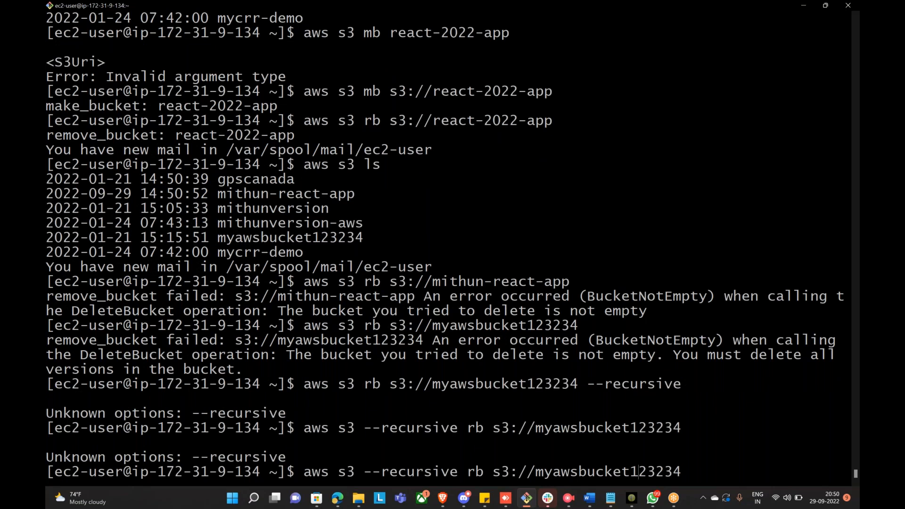
key("BackSpace")
key("BackSpace")
key("BackSpace")
key("BackSpace")
key("BackSpace")
key("BackSpace")
key("BackSpace")
key("BackSpace")
key("BackSpace")
key("BackSpace")
key("BackSpace")
key("BackSpace")
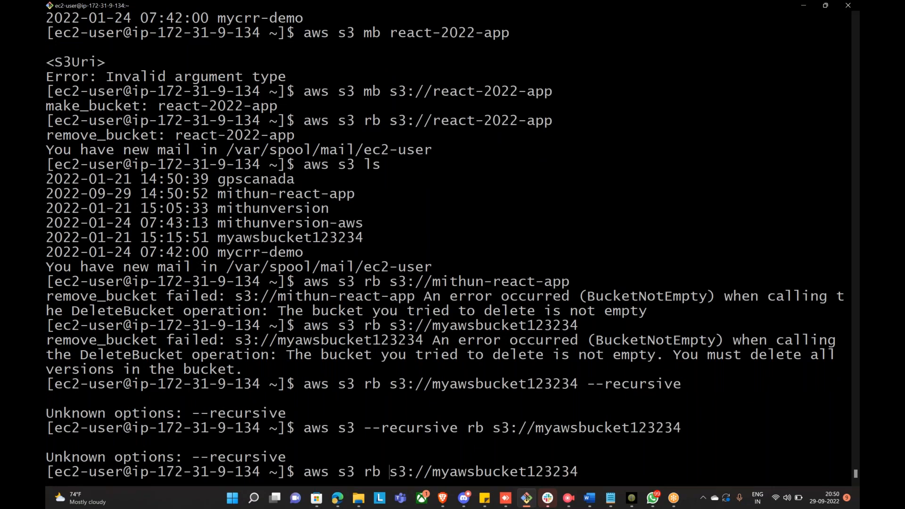
key("Delete")
key("Delete")
key("Delete")
key("Delete")
key("Delete")
key("Delete")
key("Delete")
key("Delete")
key("Delete")
key("Delete")
key("Delete")
key("Delete")
key("Delete")
key("Delete")
key("Delete")
key("Delete")
key("Delete")
key("Delete")
key("Delete")
key("Delete")
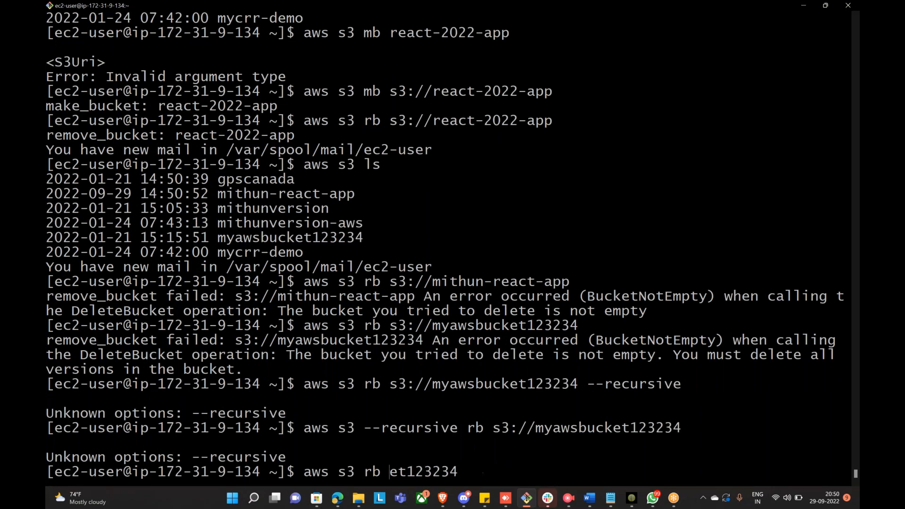
type("help")
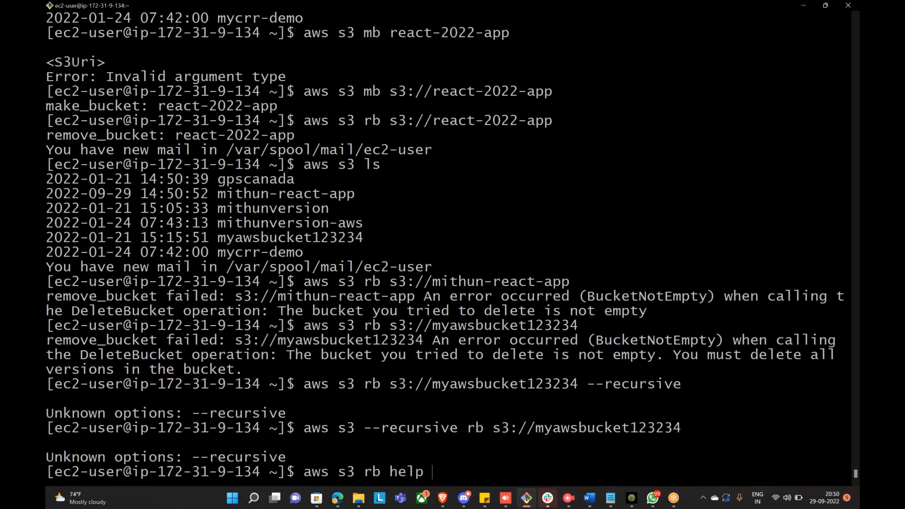
key("Return")
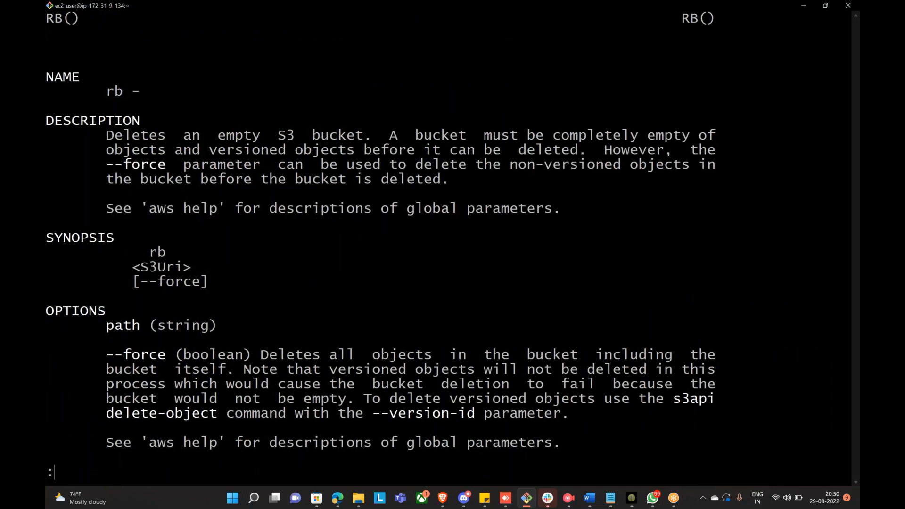
key("q")
Run the bucket removal with the force option before the bucket path: aws s3 rb --force s3://myawsbucket123234
key("Up")
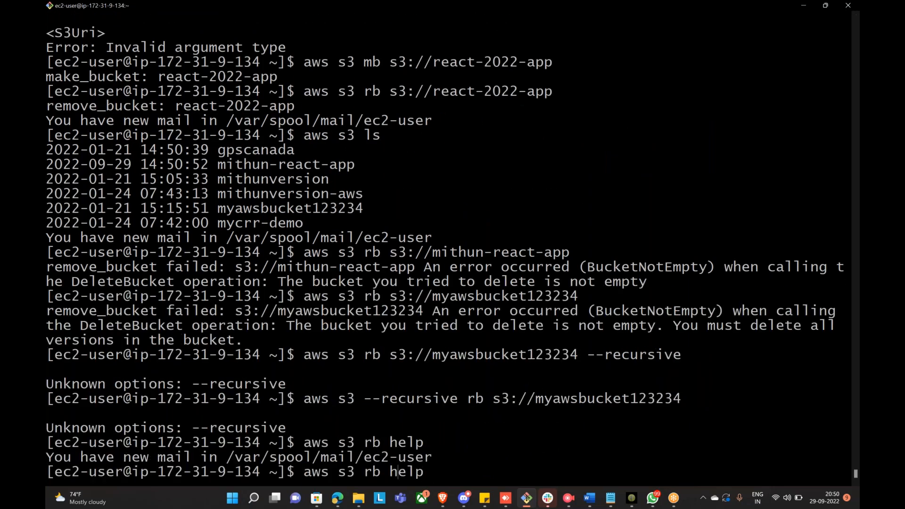
key("Up")
key("Up")
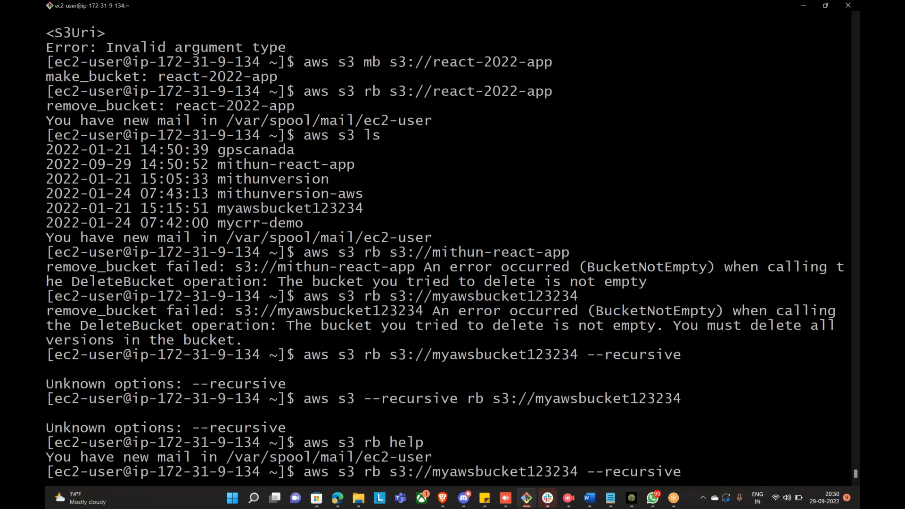
key("Down")
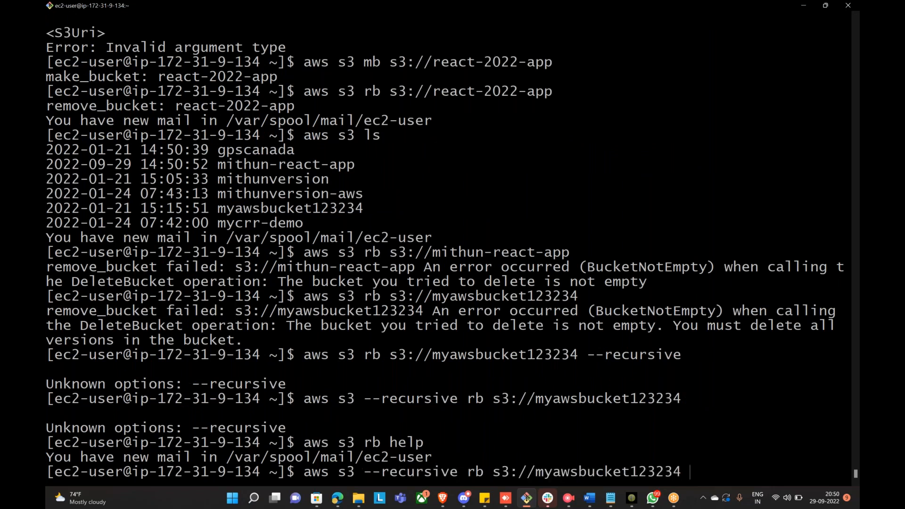
key("Left")
key("Left")
key("Left")
key("Left")
key("Left")
key("Left")
key("Left")
key("Left")
key("Left")
key("Left")
key("Left")
key("Left")
key("Left")
key("Left")
key("Left")
key("Left")
key("Left")
key("Left")
key("Left")
key("Left")
key("Right")
key("Right")
key("Right")
key("BackSpace")
key("BackSpace")
key("BackSpace")
key("BackSpace")
key("BackSpace")
key("BackSpace")
key("BackSpace")
key("BackSpace")
key("BackSpace")
key("BackSpace")
key("BackSpace")
key("BackSpace")
key("BackSpace")
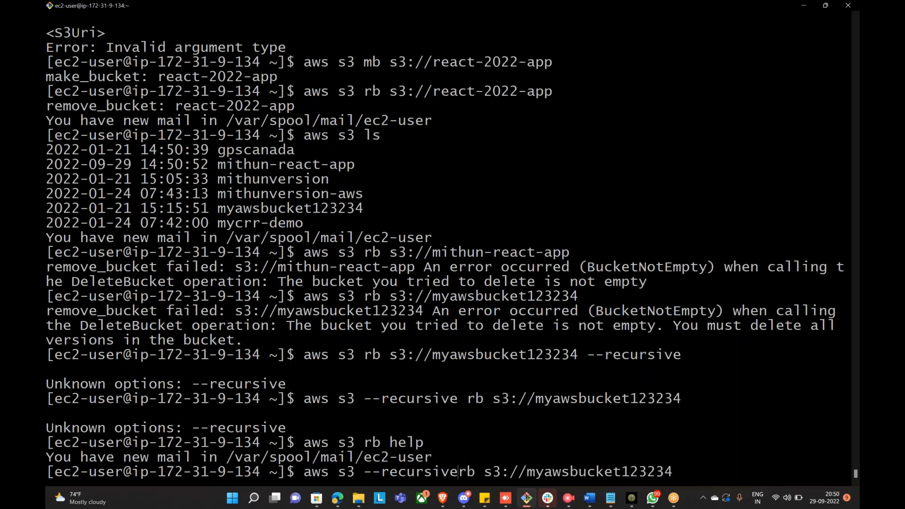
key("Right")
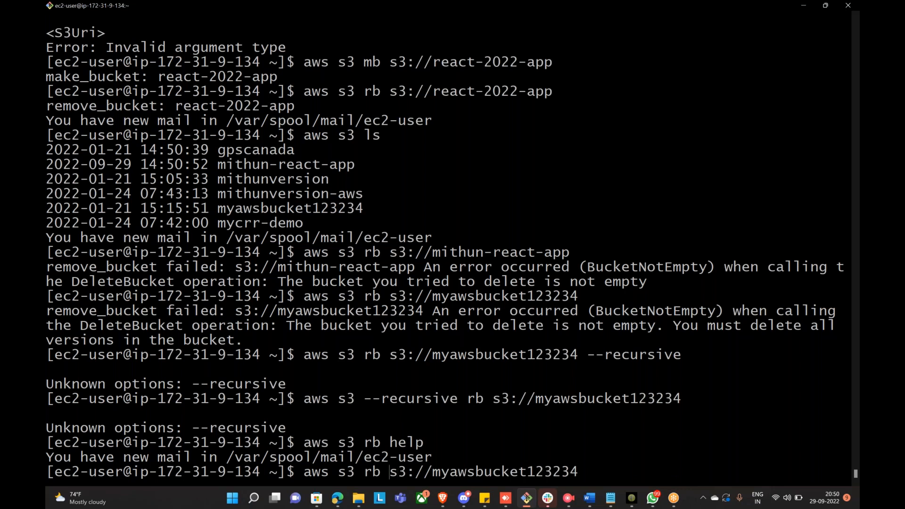
type("--force")
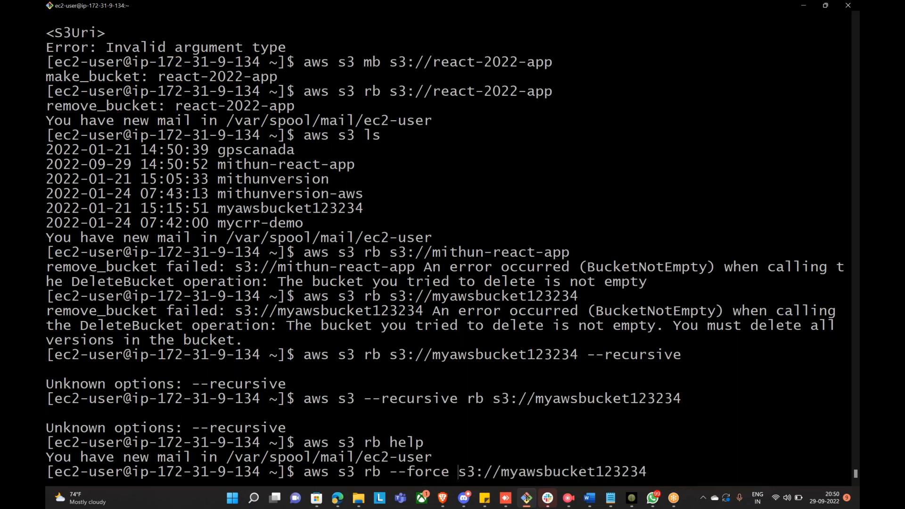
key("Return")
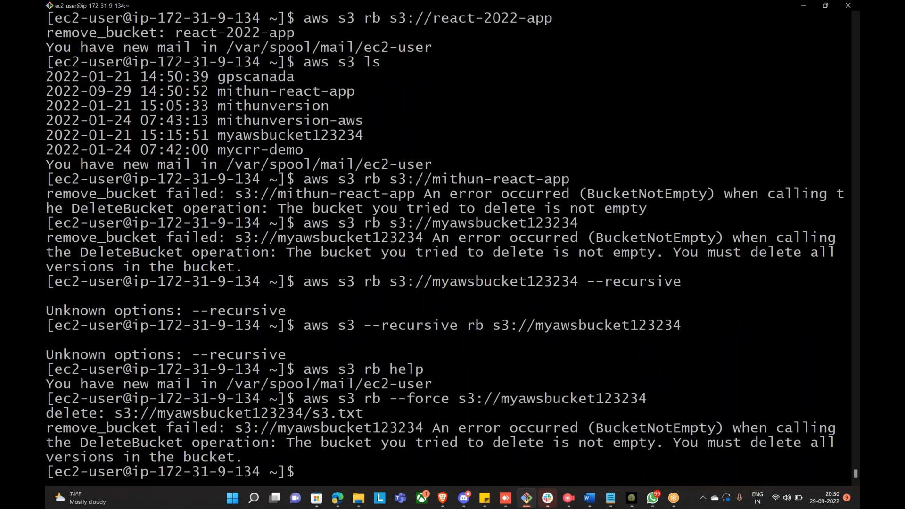
left_click(340, 499)
left_click(442, 498)
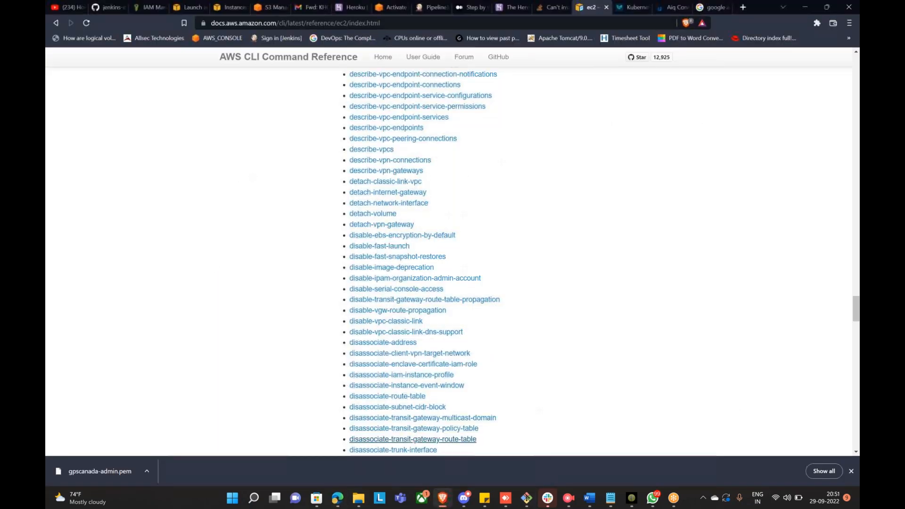
scroll(410, 325, "up", 5)
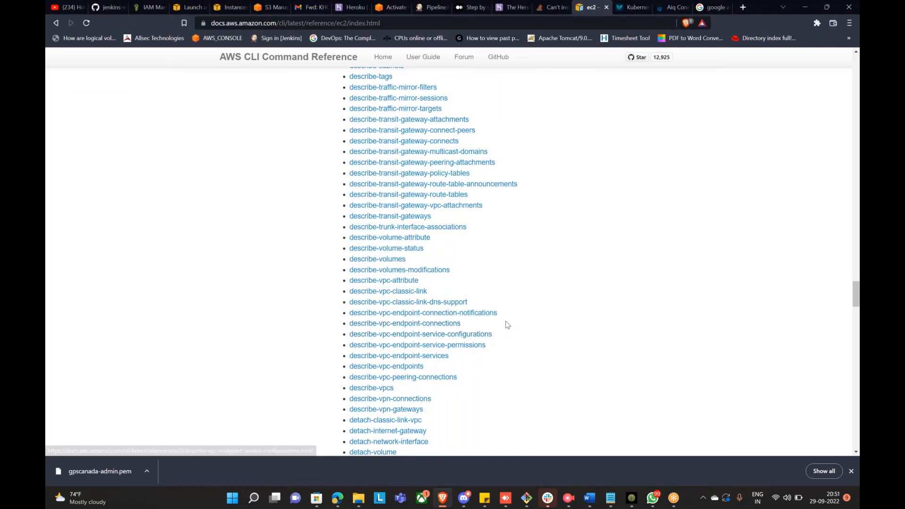
scroll(532, 325, "down", 3)
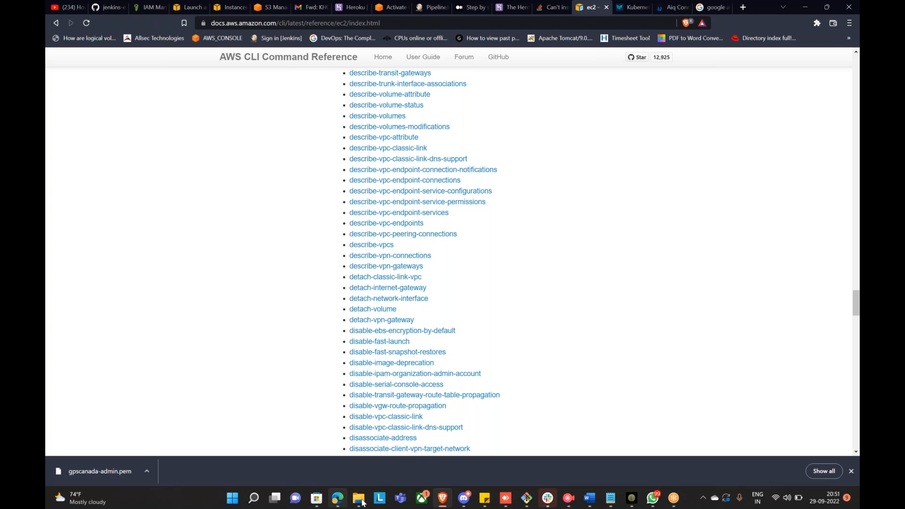
left_click(443, 500)
left_click(442, 499)
Switch to the terminal, open the aws s3 rb help page, read through to the --force usage example, and close it
left_click(524, 502)
type("aws s3 rb help")
key("Return")
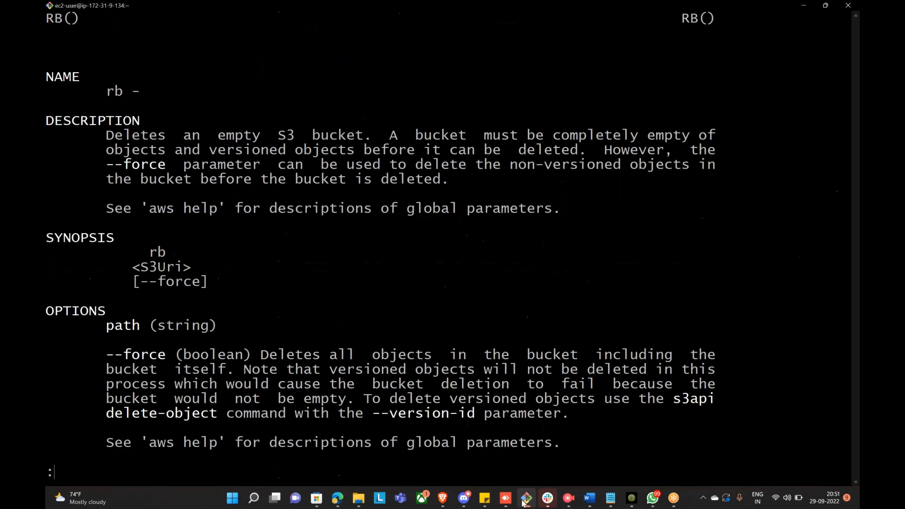
key("Down")
key("Down")
key("Down")
key("Down")
key("Down")
key("Down")
key("Down")
key("Down")
key("Down")
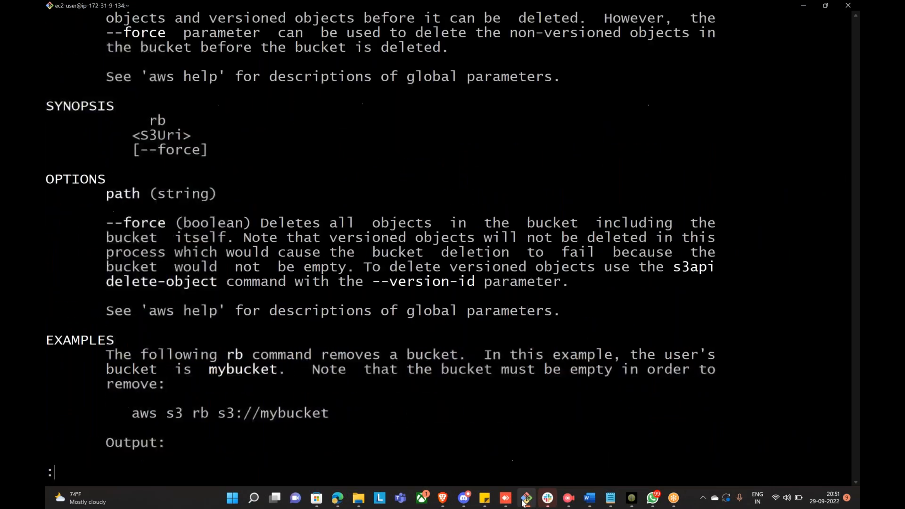
key("Down")
key("Down")
key("Down")
key("Down")
key("Down")
key("Down")
key("Down")
key("Down")
key("Down")
key("Down")
key("Down")
key("Down")
key("Down")
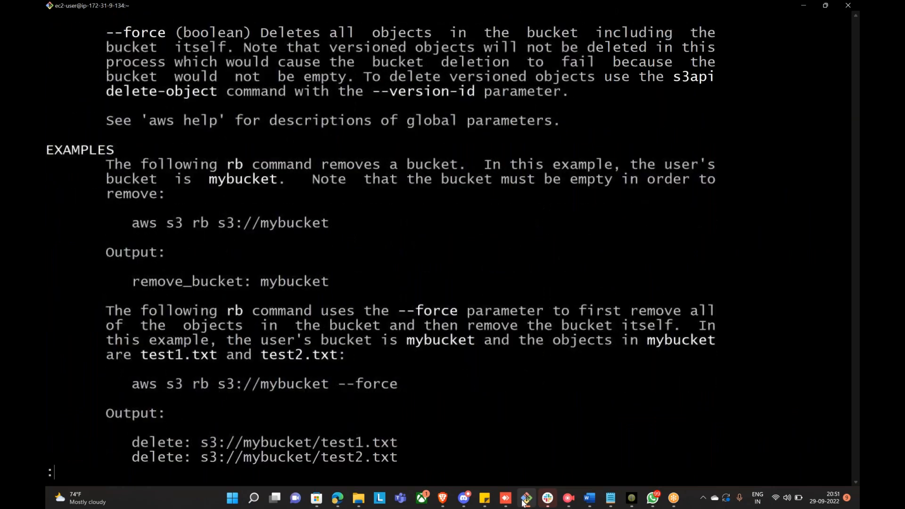
key("Down")
key("Down")
key("Down")
key("Down")
key("Down")
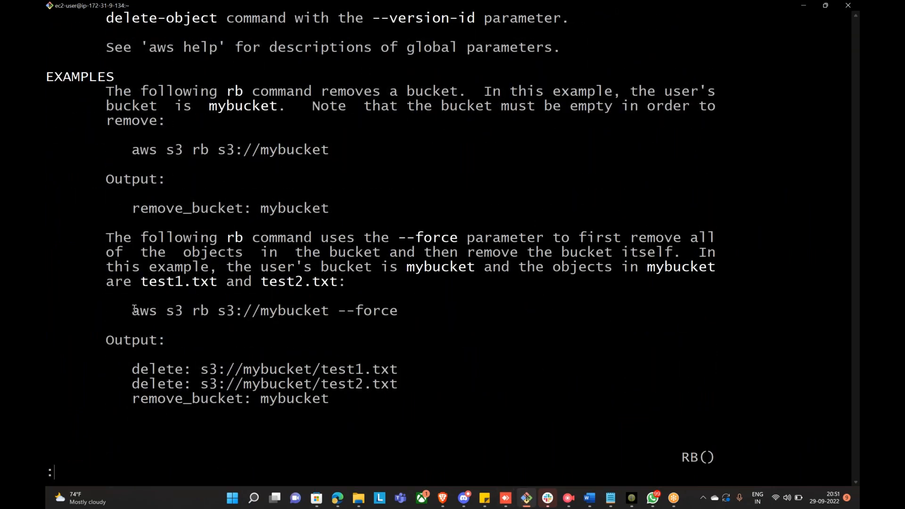
left_click(527, 502)
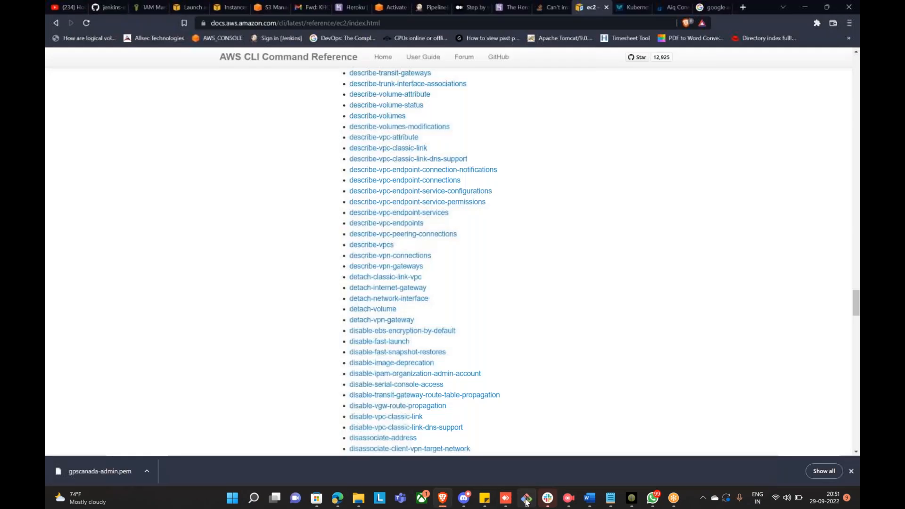
left_click(527, 502)
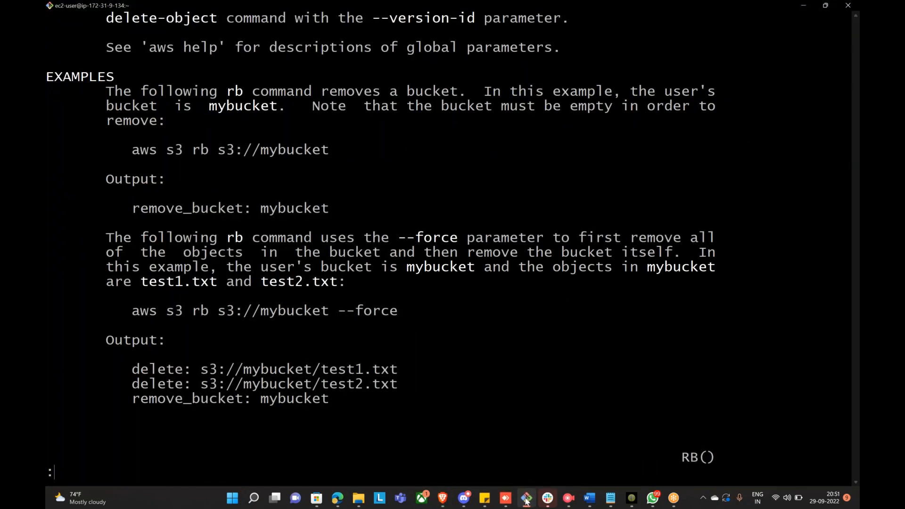
key("q")
Try the removal with the force option after the bucket path: aws s3 rb s3://myawsbucket123234 --force
key("Up")
key("Up")
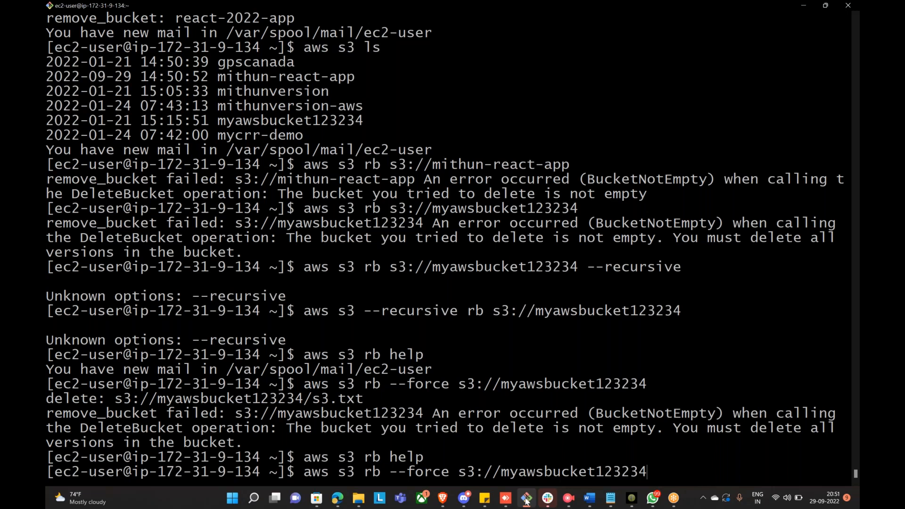
key("BackSpace")
key("BackSpace")
key("BackSpace")
key("BackSpace")
key("BackSpace")
key("BackSpace")
key("BackSpace")
key("BackSpace")
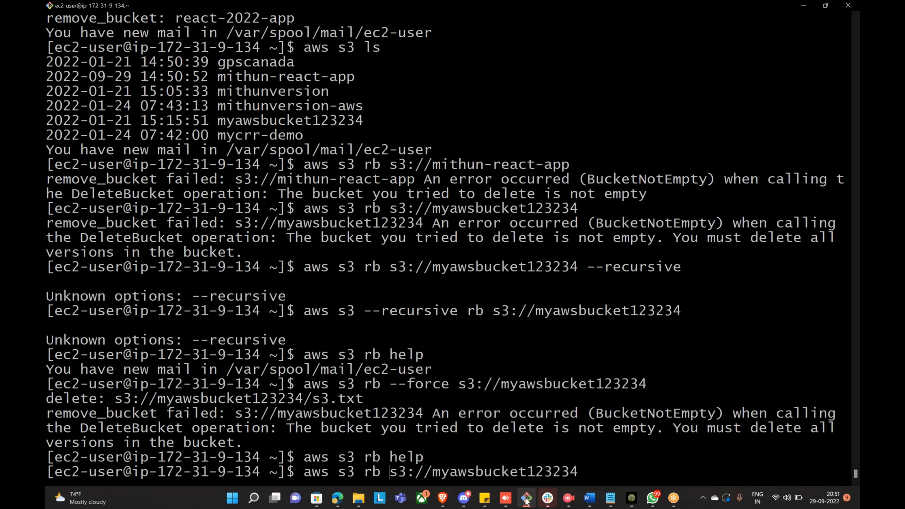
type("--force")
key("Return")
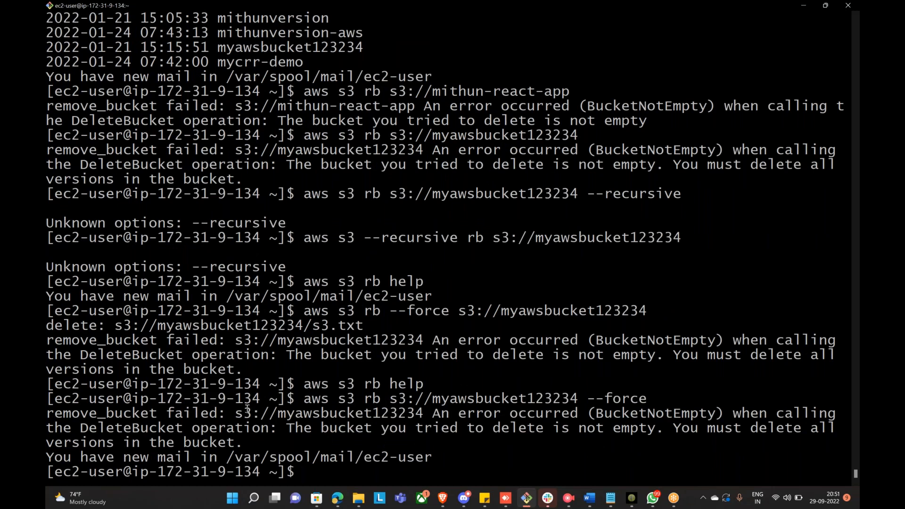
Copy the DeleteBucket operation error text from the terminal and search the web for it in the browser
double_click(53, 427)
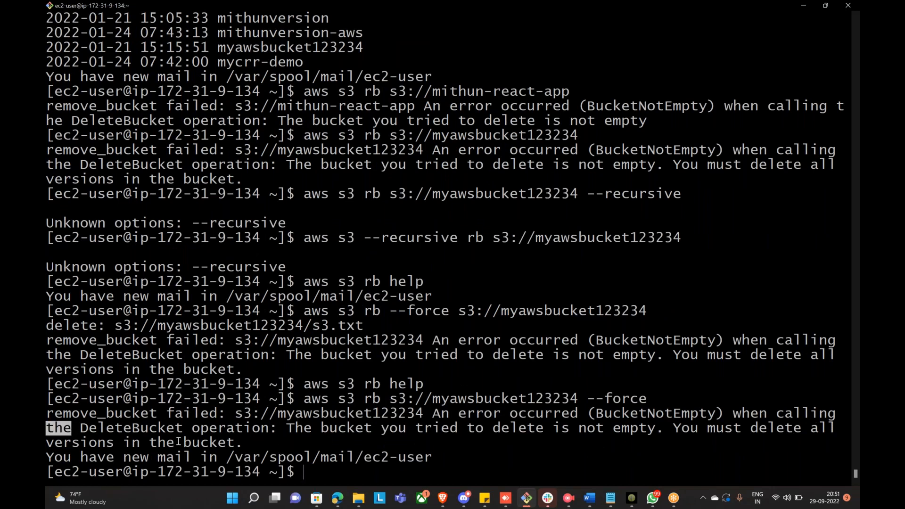
left_click(241, 440, "shift")
key("ctrl+c")
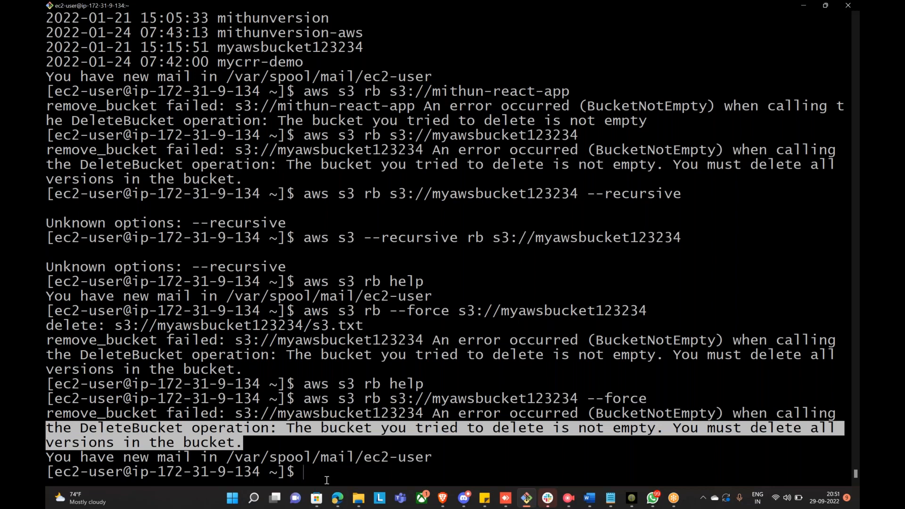
left_click(442, 498)
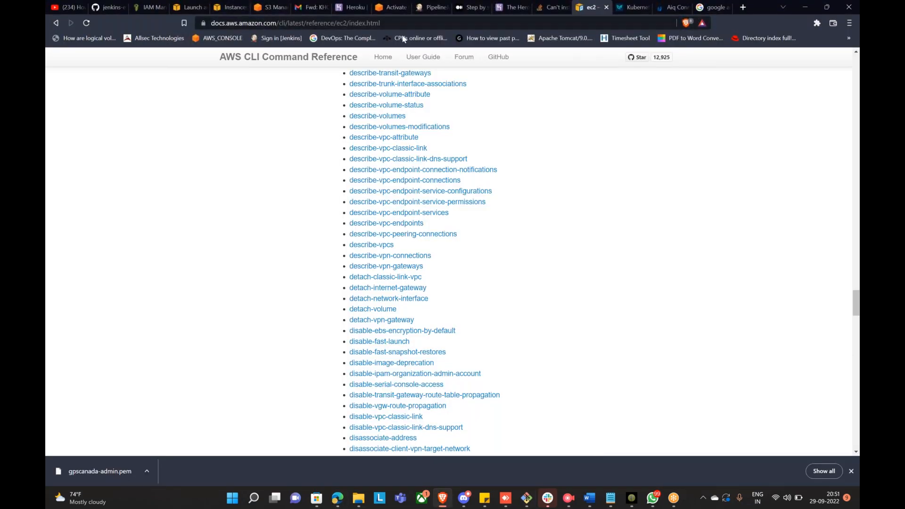
left_click(317, 24)
key("ctrl+v")
key("Return")
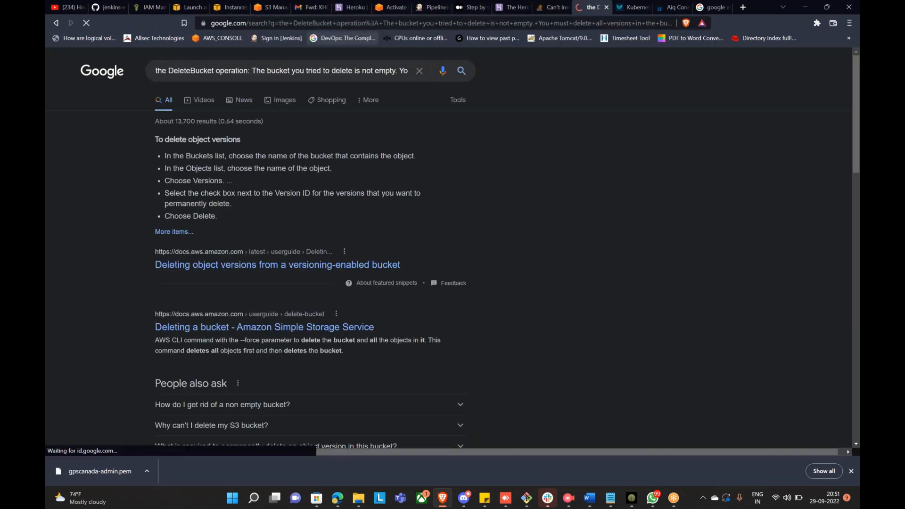
Open the search result "Deleting a bucket - Amazon Simple Storage Service" and check its "Using the S3 console" instructions
scroll(295, 121, "down", 5)
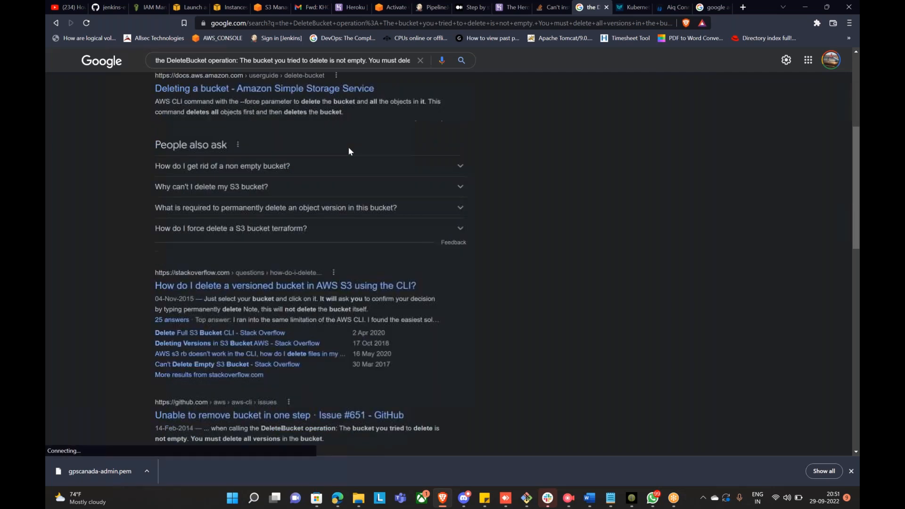
scroll(335, 140, "up", 1)
left_click(285, 138)
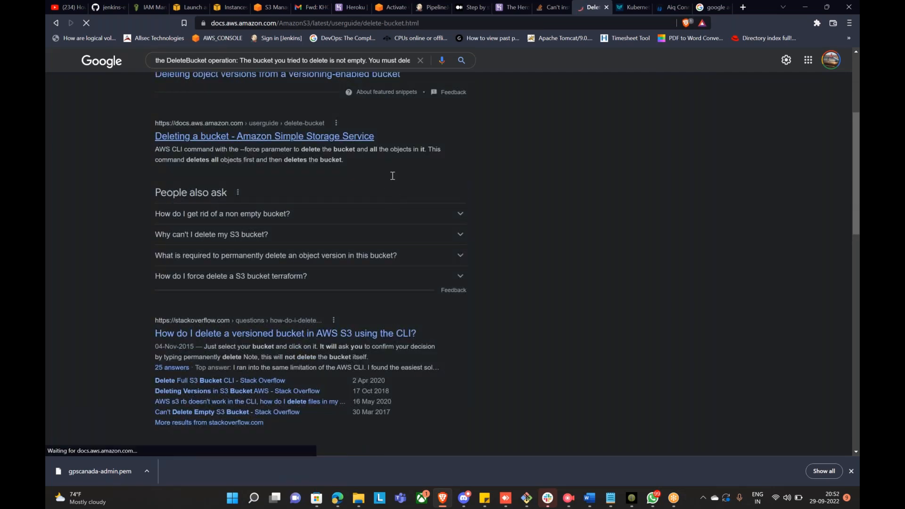
scroll(392, 170, "down", 4)
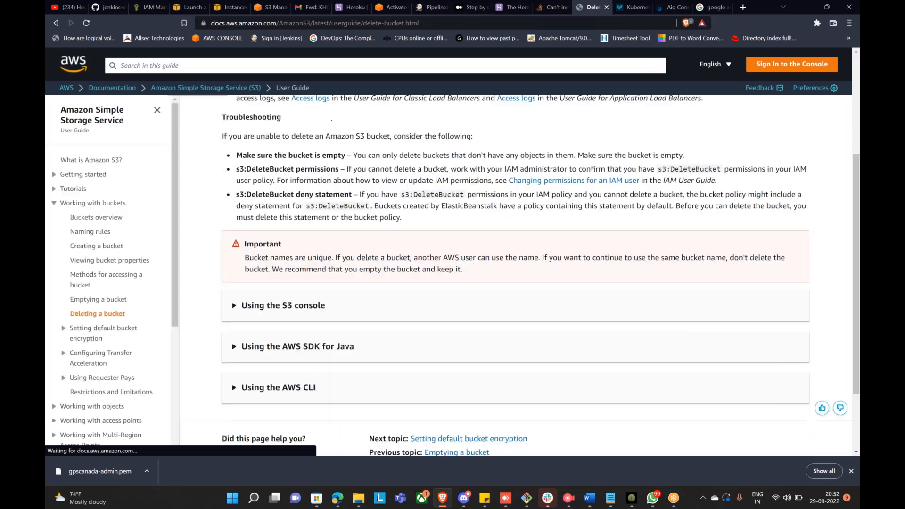
left_click(267, 286)
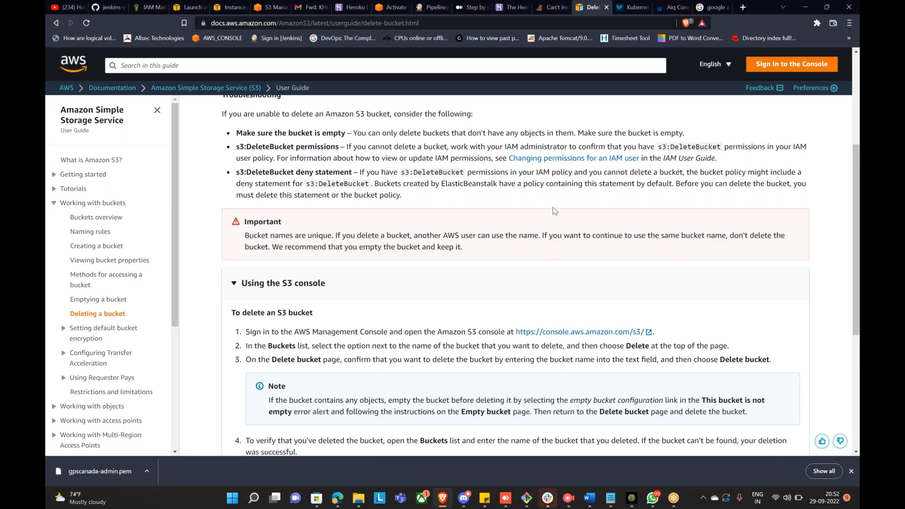
scroll(555, 212, "down", 5)
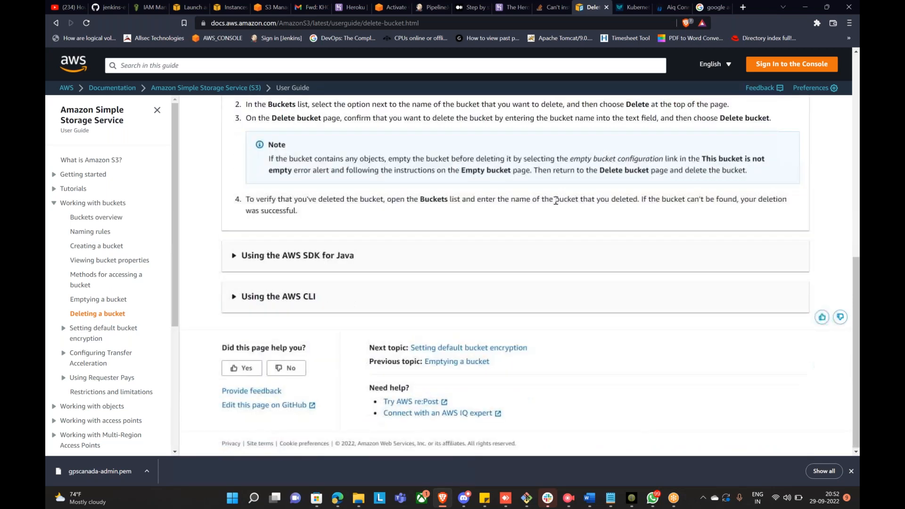
Expand the "Using the AWS CLI" section, read how versioned buckets are handled, and copy the --force parameter
left_click(308, 296)
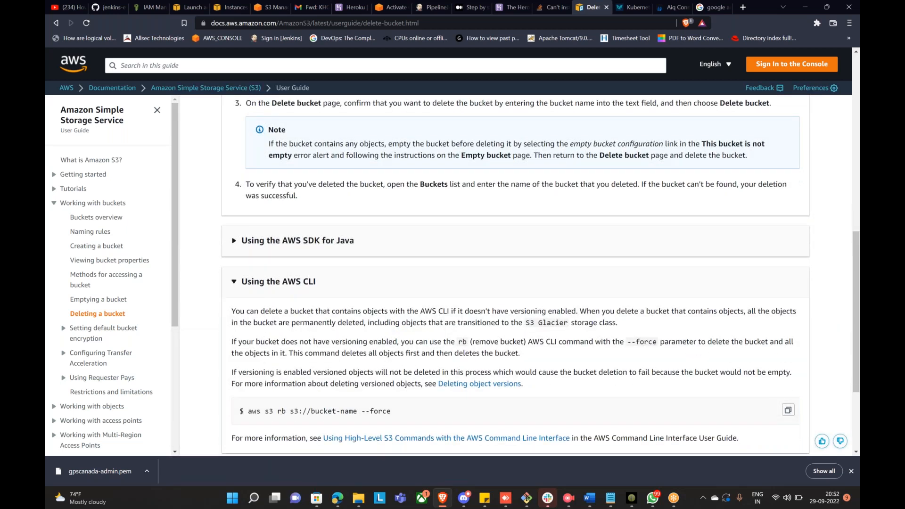
scroll(369, 298, "down", 3)
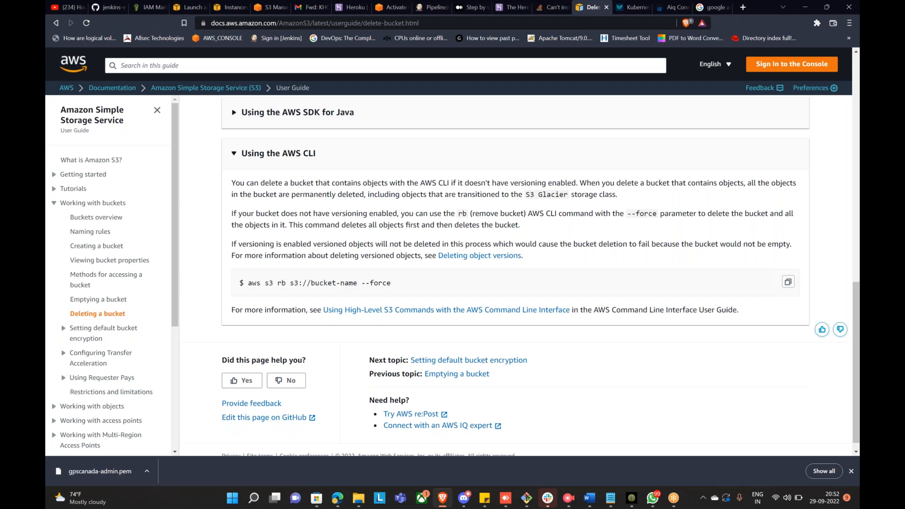
left_click_drag(625, 217, 657, 217)
right_click(649, 213)
left_click(665, 221)
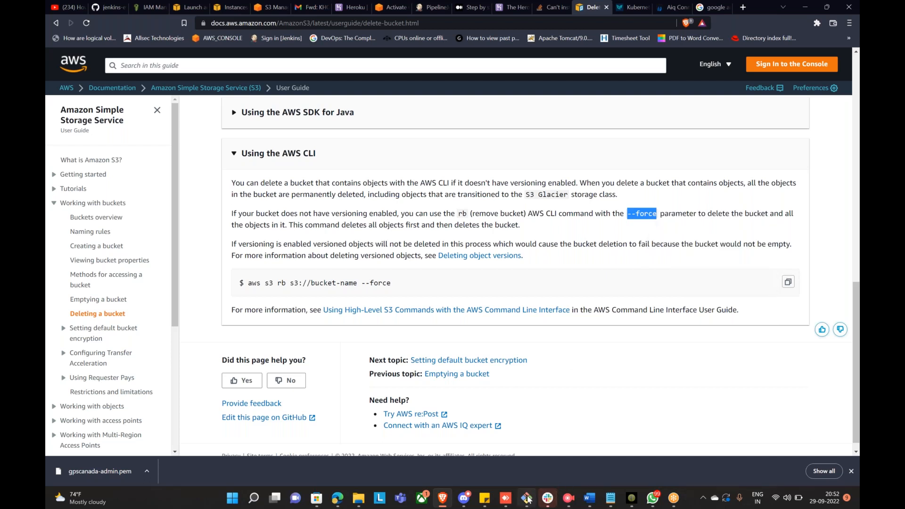
Open the myawsbucket123234 bucket in the Amazon S3 console to inspect its objects
mouse_move(527, 495)
left_click(443, 499)
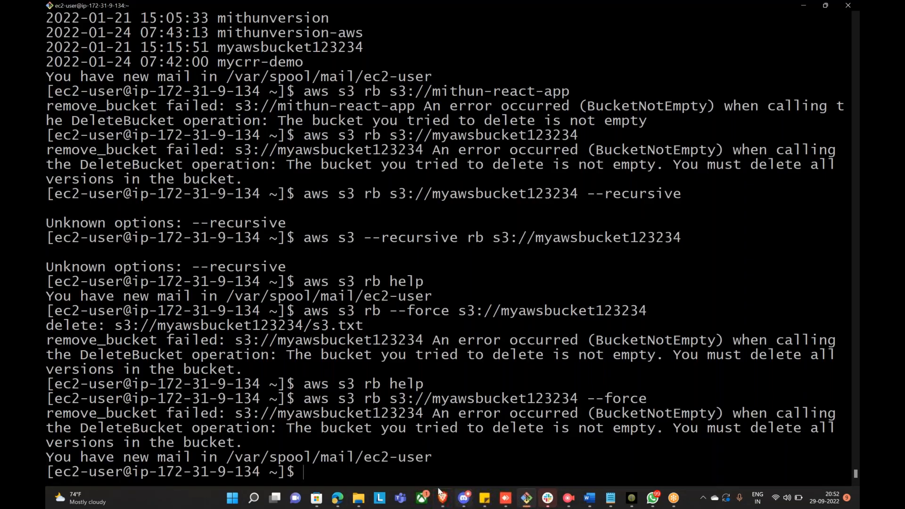
left_click(443, 499)
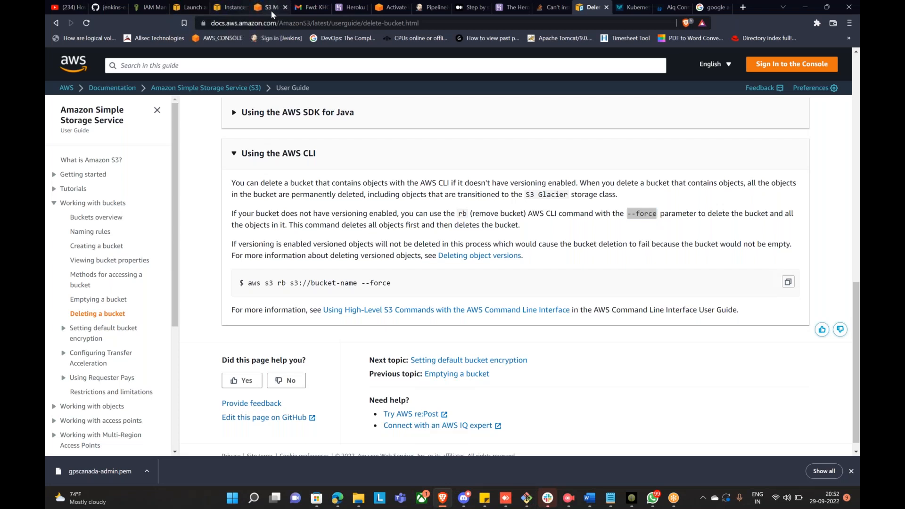
left_click(271, 10)
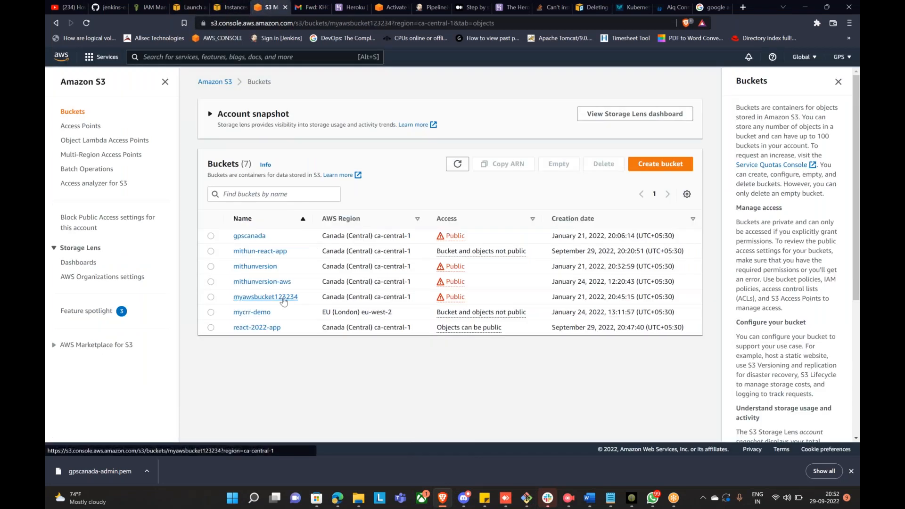
left_click(283, 298)
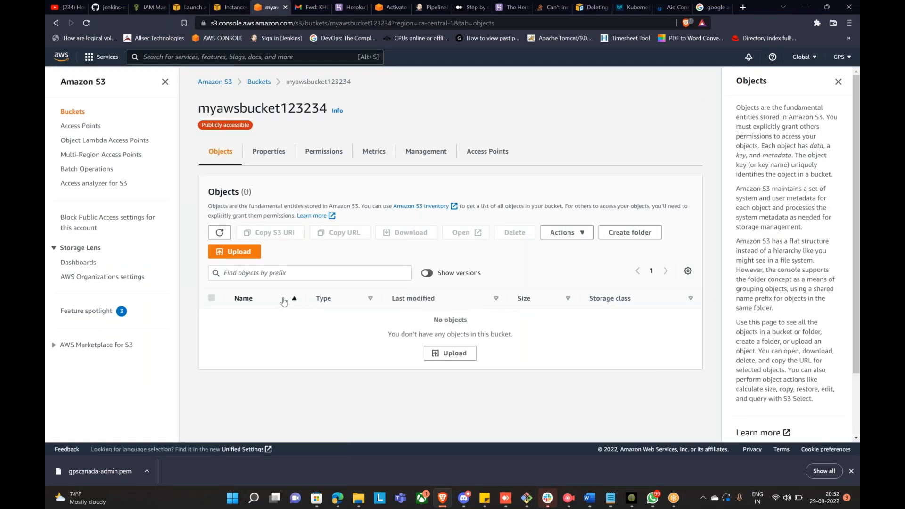
Return to the S3 bucket list, switch to the terminal to review the bucket removal errors, and switch back to the browser
left_click(259, 83)
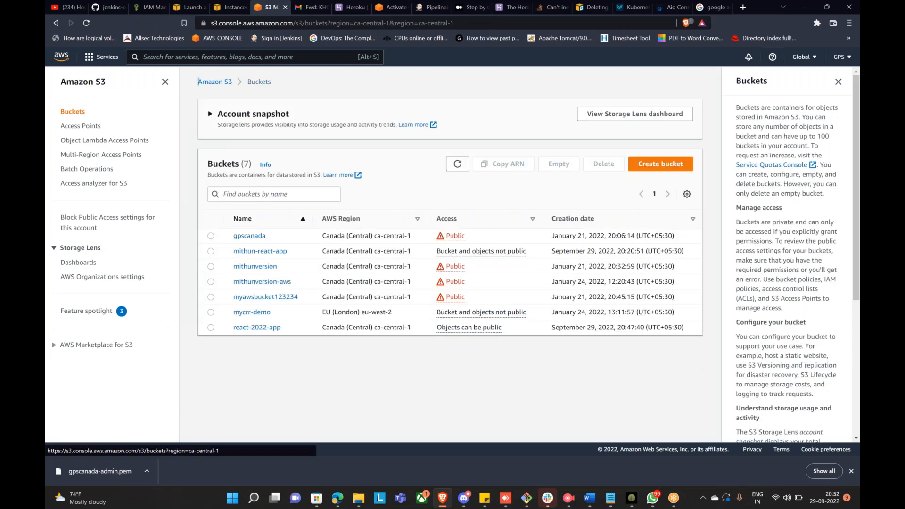
left_click(528, 500)
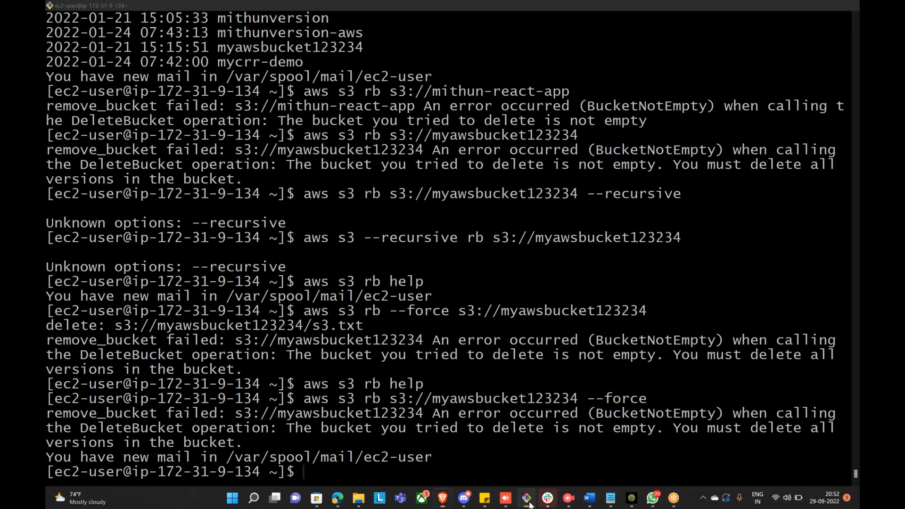
left_click(528, 502)
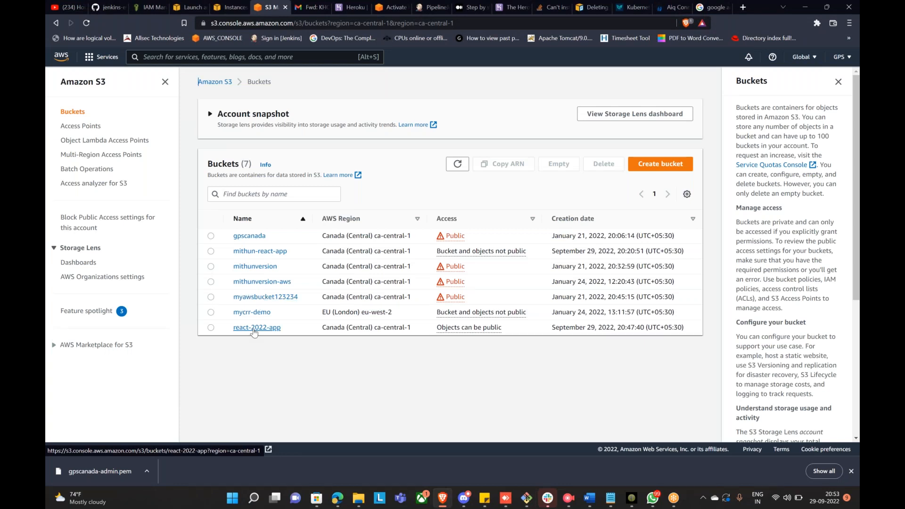
Suspend Bucket Versioning in the properties of myawsbucket123234, acknowledge the outcomes, and save the change
left_click(260, 299)
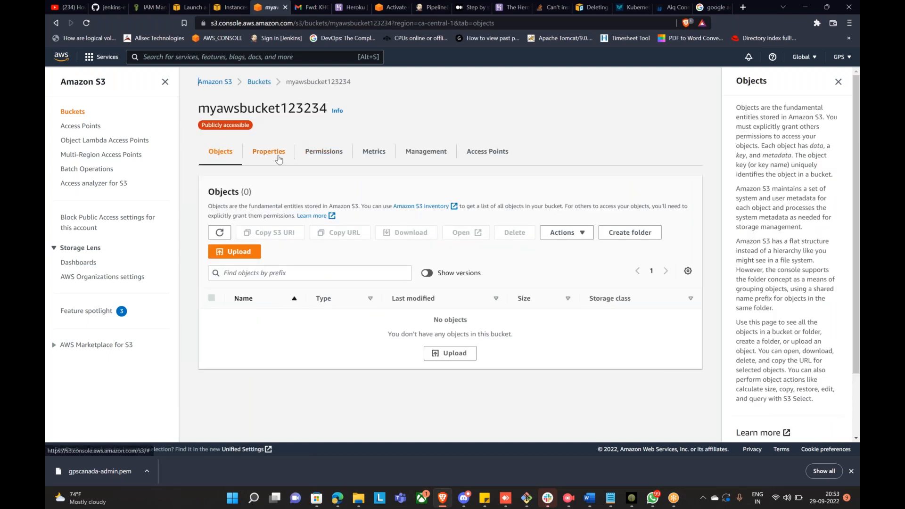
left_click(282, 154)
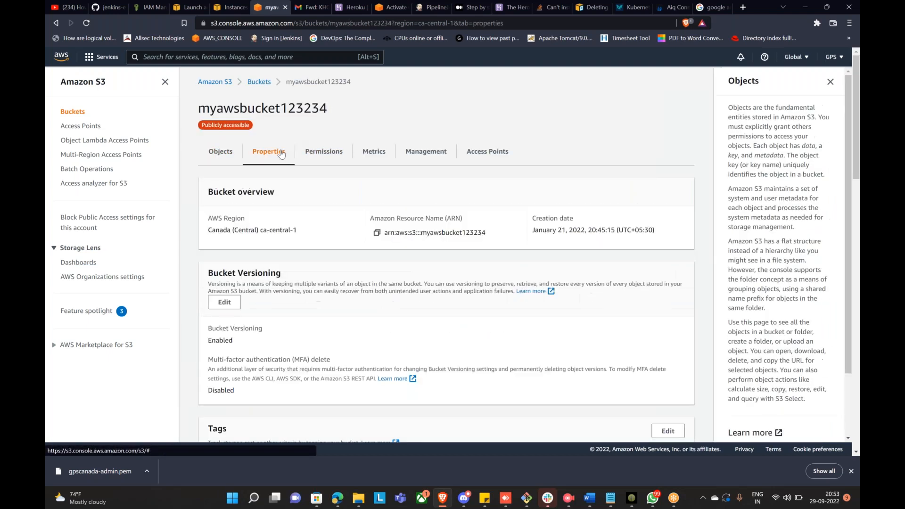
scroll(266, 210, "down", 5)
scroll(265, 209, "up", 2)
left_click(224, 159)
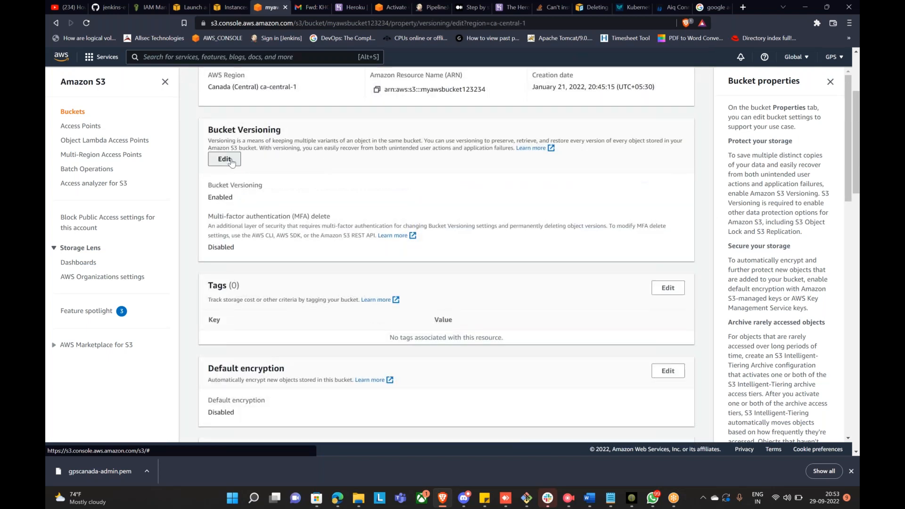
left_click(211, 207)
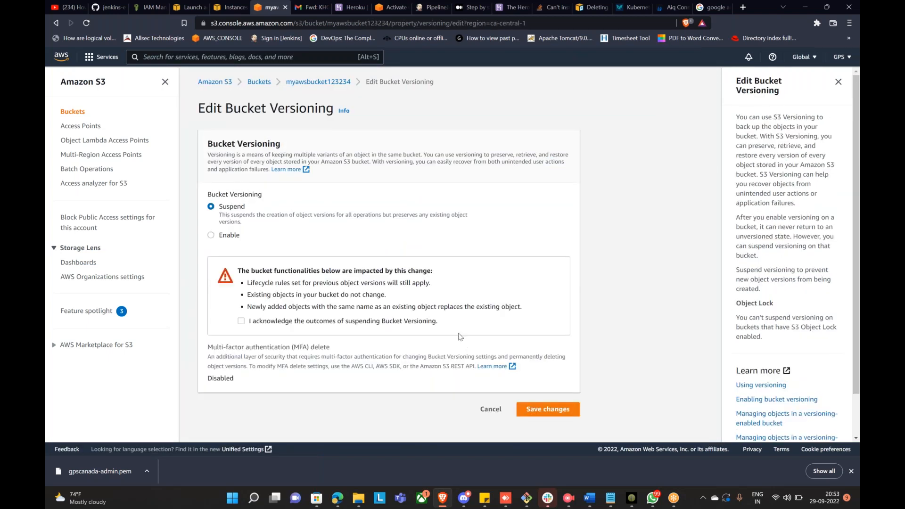
left_click(240, 321)
left_click(537, 410)
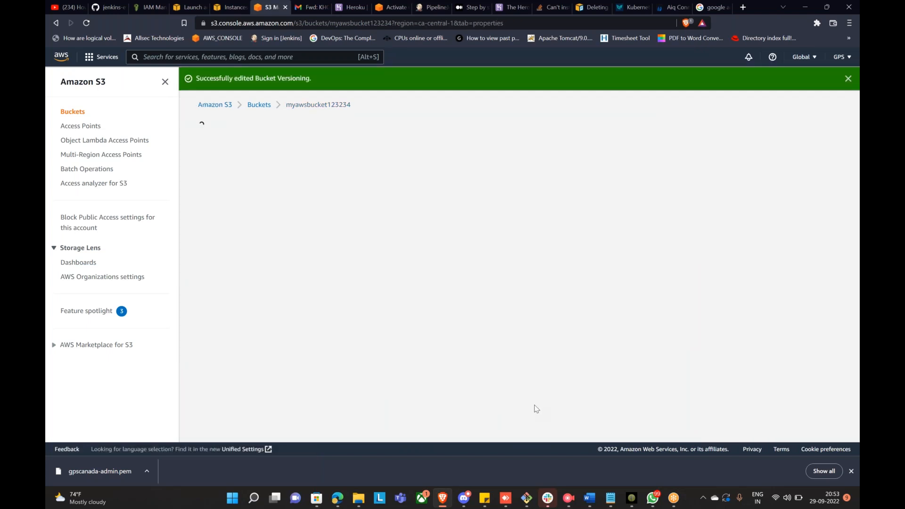
scroll(443, 334, "down", 4)
scroll(443, 264, "down", 5)
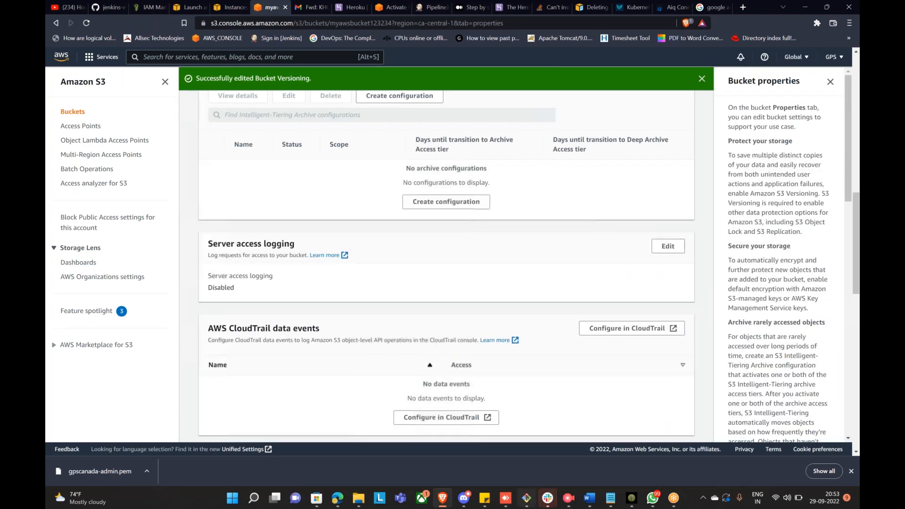
Switch to the terminal and try twice to remove the bucket with "aws s3 rb s3://myawsbucket123234 --force"
key("alt+Tab")
key("super+Up")
key("Up")
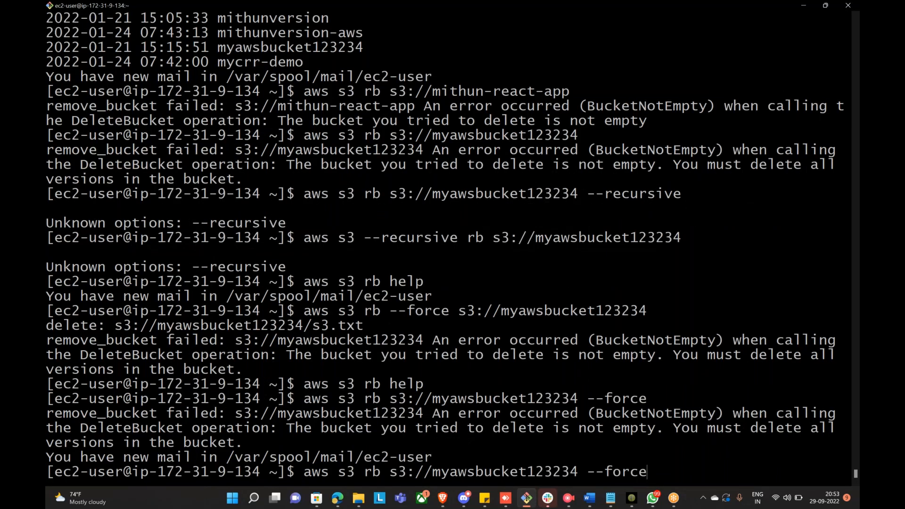
key("Return")
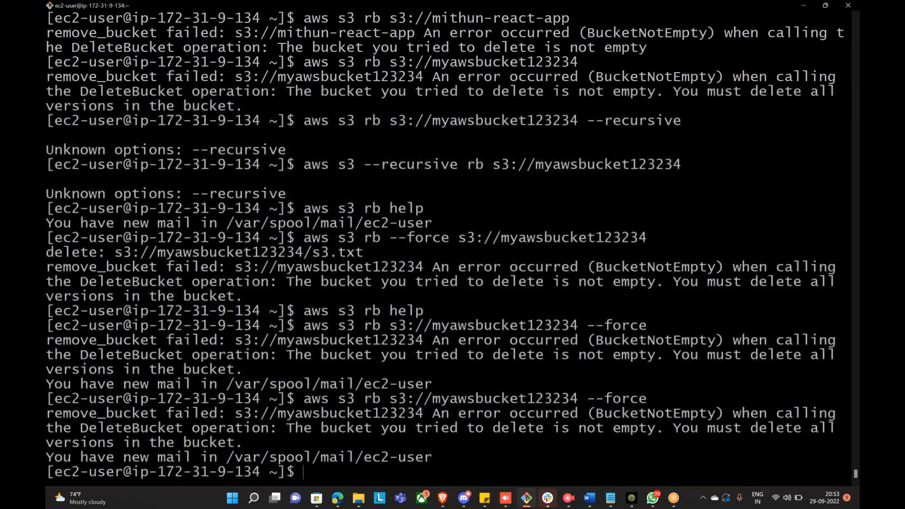
key("Up")
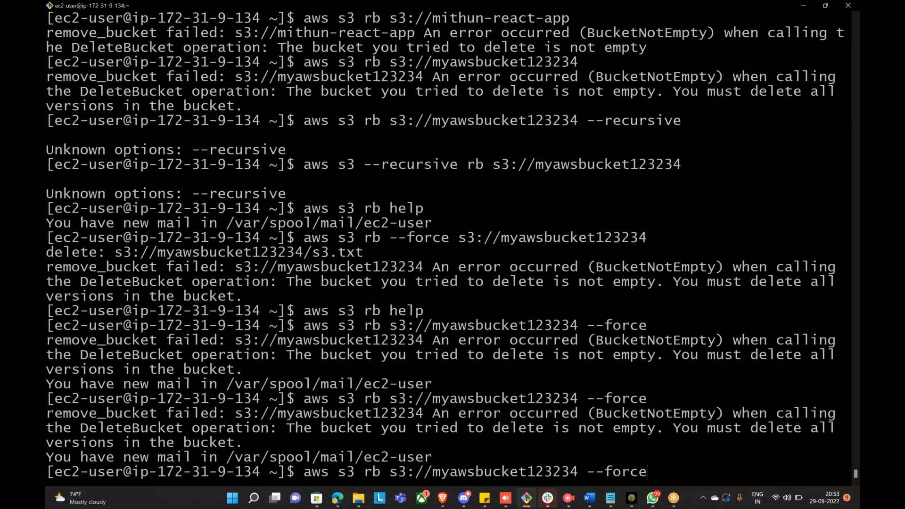
key("Return")
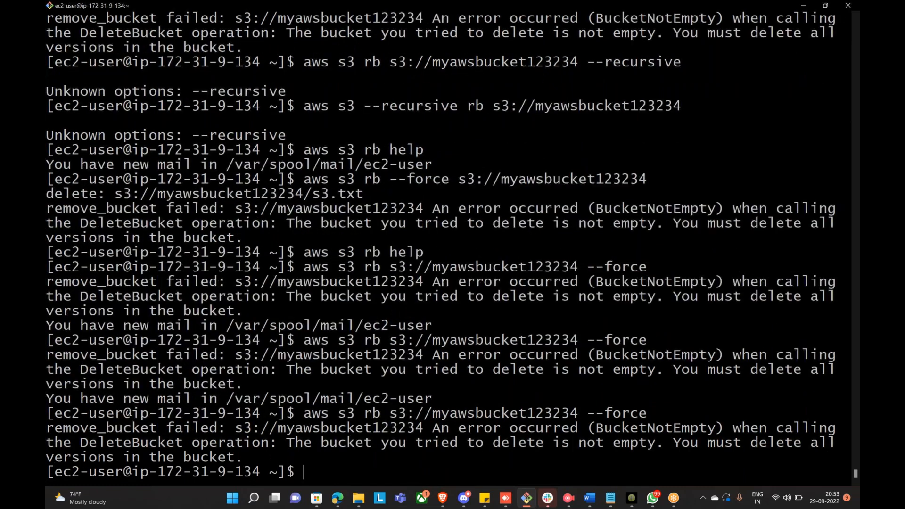
Switch back to the S3 console in the browser and inspect the object list of myawsbucket123234
key("alt+Tab")
key("alt+Tab")
scroll(209, 164, "up", 5)
scroll(213, 164, "up", 6)
left_click(233, 177)
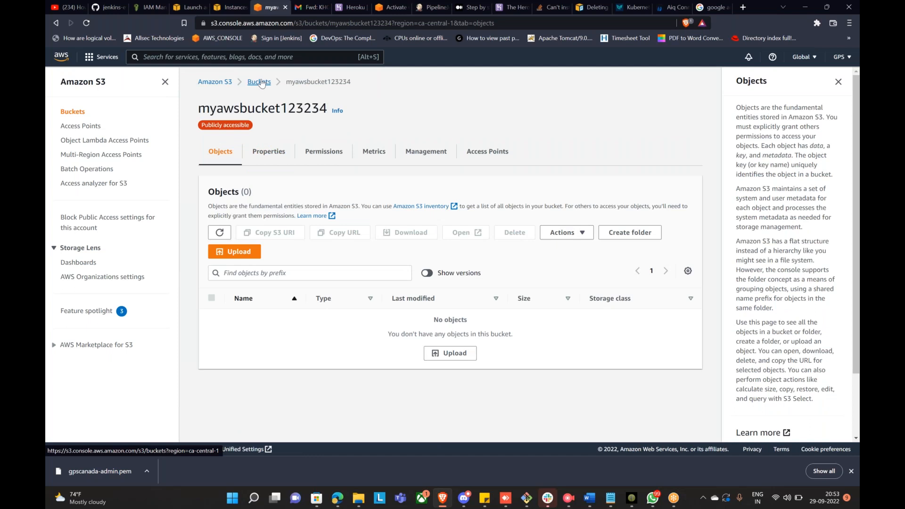
Go back to the bucket list and open the Empty bucket page for myawsbucket123234
left_click(260, 83)
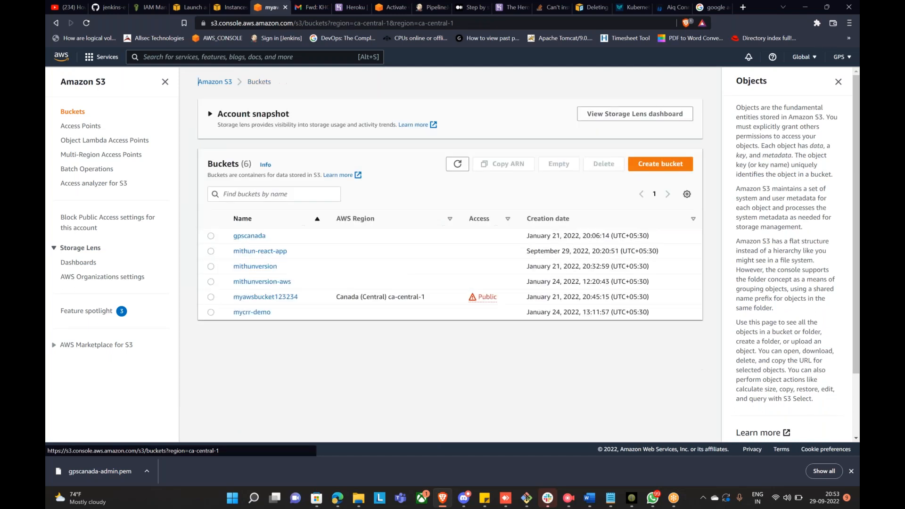
left_click(211, 297)
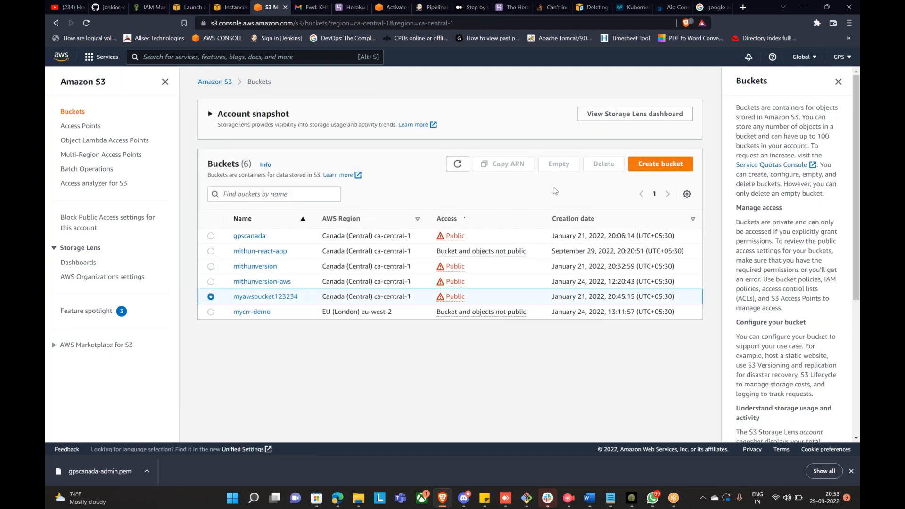
left_click(567, 170)
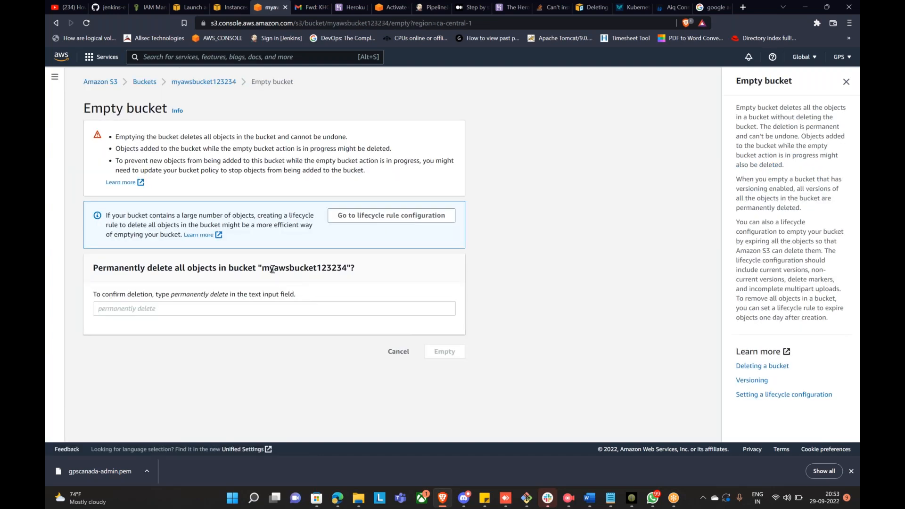
left_click_drag(262, 268, 345, 272)
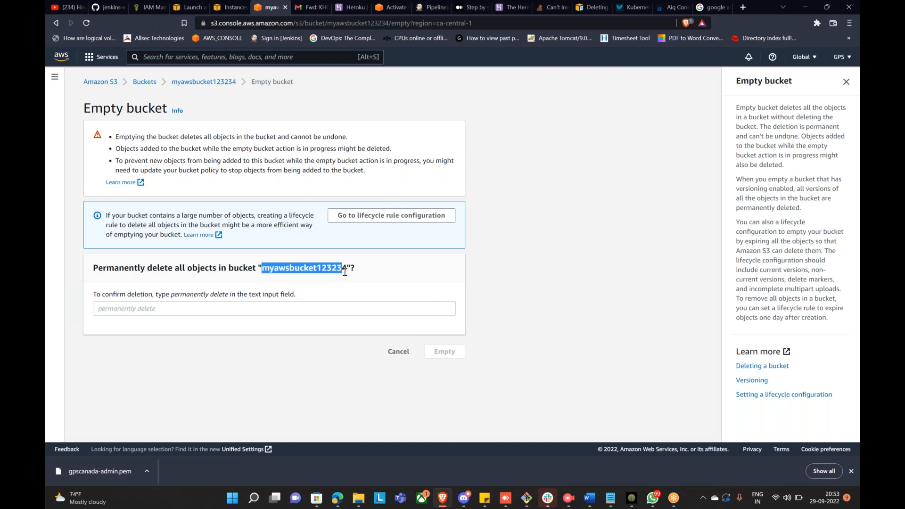
Search the web for "aws cli to empty bucket" in place of the open bucket deletion guide
left_click(591, 7)
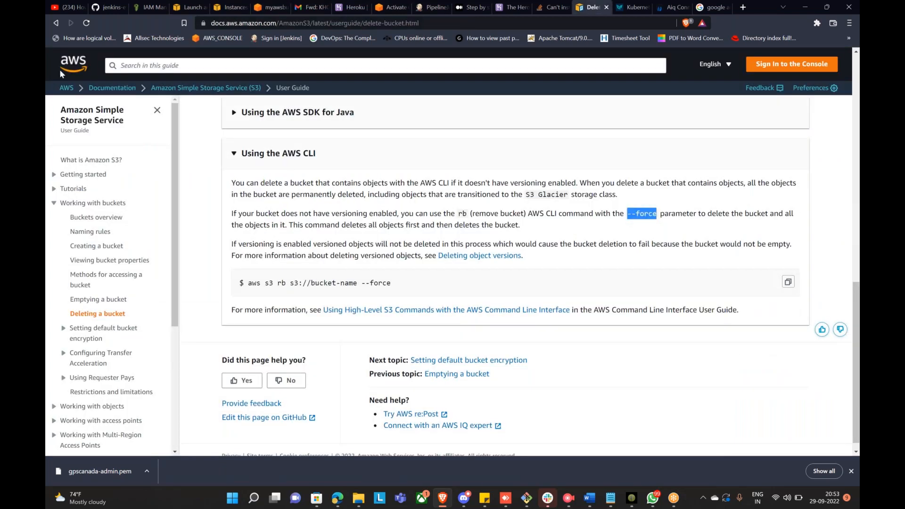
left_click(234, 24)
type("aws cli to empty ")
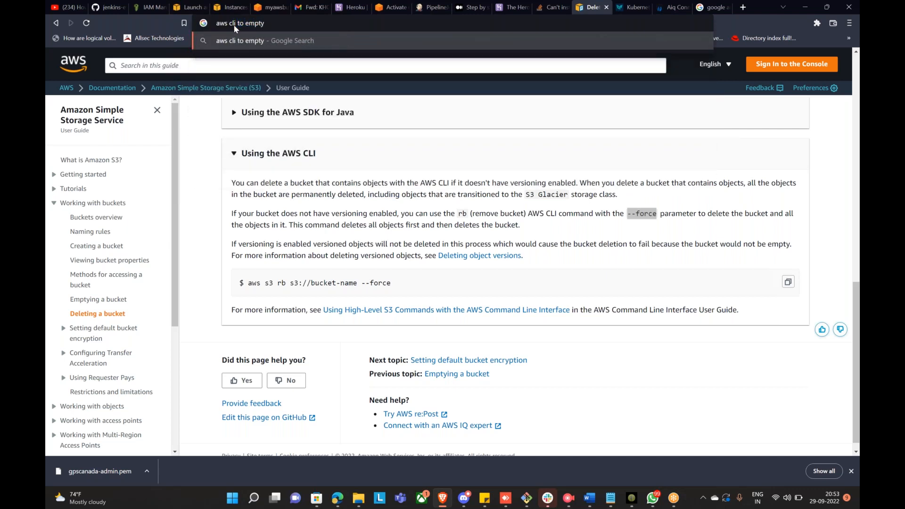
type("bucket")
key("Return")
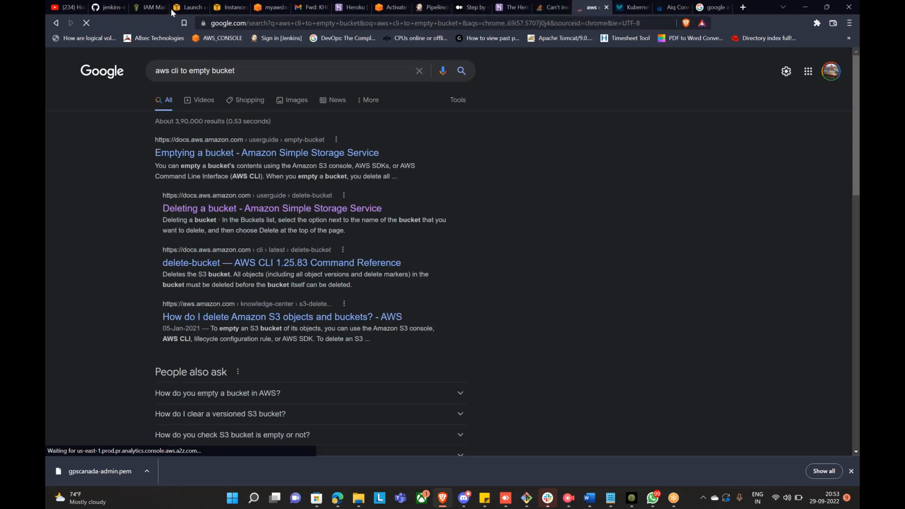
Open the "Emptying a bucket" guide, expand its AWS CLI section and examine the aws s3 rm command with --recursive
left_click(196, 155)
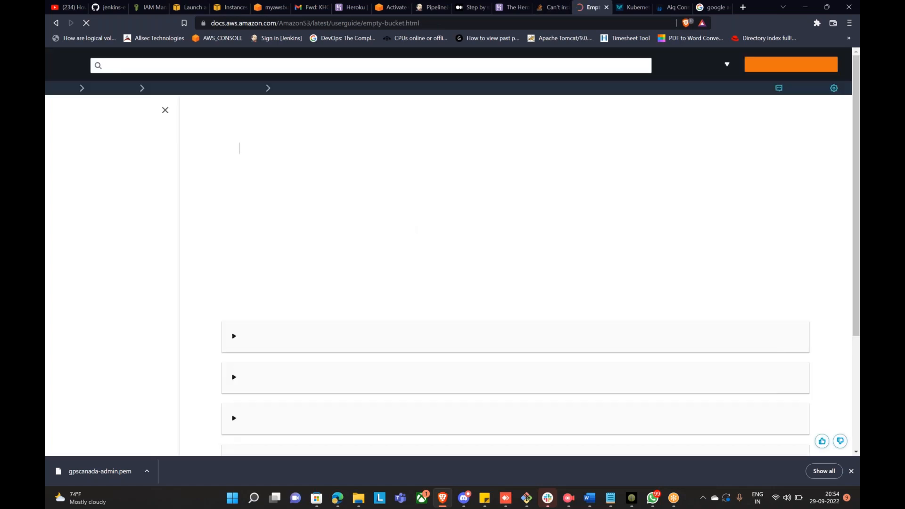
scroll(452, 294, "down", 4)
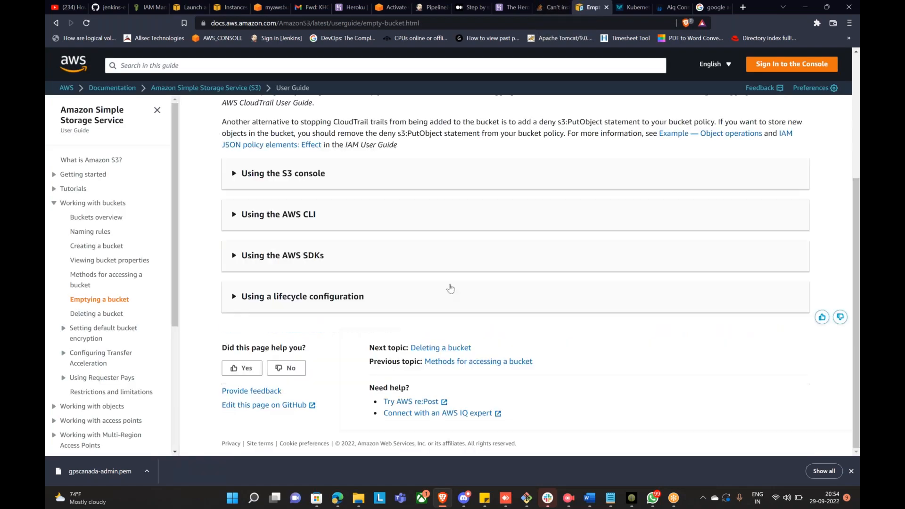
left_click(255, 214)
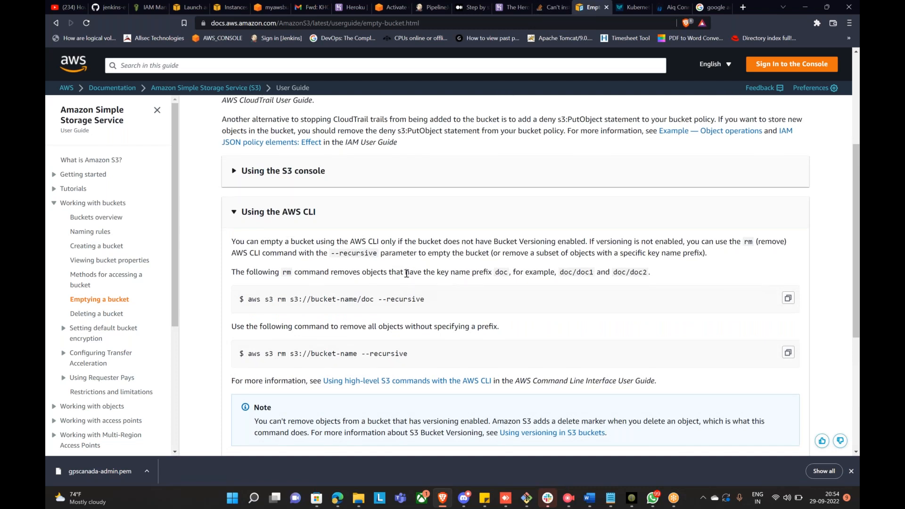
scroll(247, 251, "down", 1)
triple_click(288, 253)
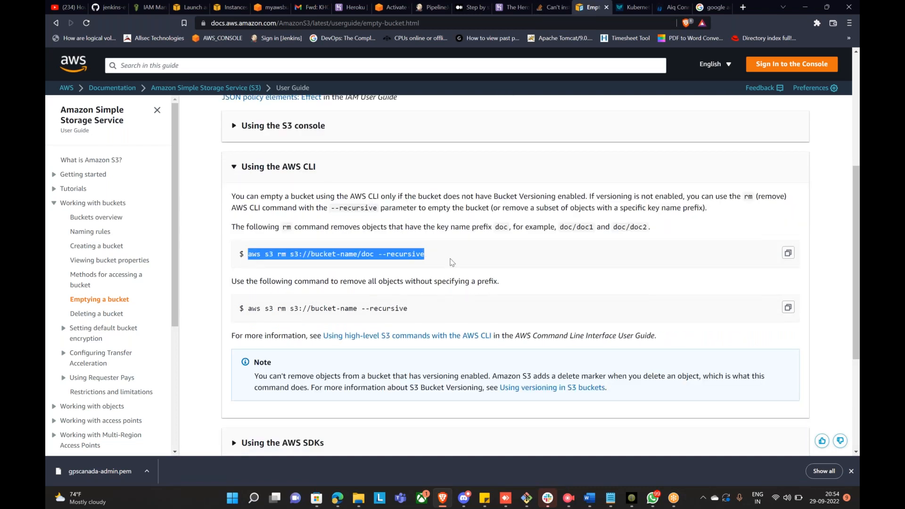
Switch to the terminal and run aws s3 rm s3://myawsbucket123234 --recursive, adapted from the previous rb command
left_click(528, 500)
key("Up")
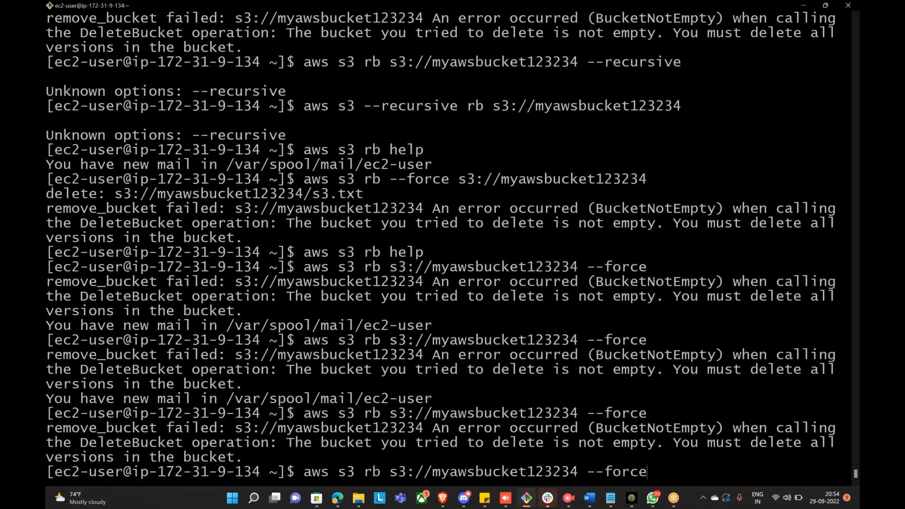
key("Left")
key("Left")
key("Left")
key("Left")
key("Left")
key("Left")
key("Left")
key("Left")
key("Left")
key("Left")
key("Left")
key("Left")
key("Left")
key("Right")
key("BackSpace")
type("m")
key("BackSpace")
key("BackSpace")
key("BackSpace")
key("BackSpace")
key("BackSpace")
type("recursive")
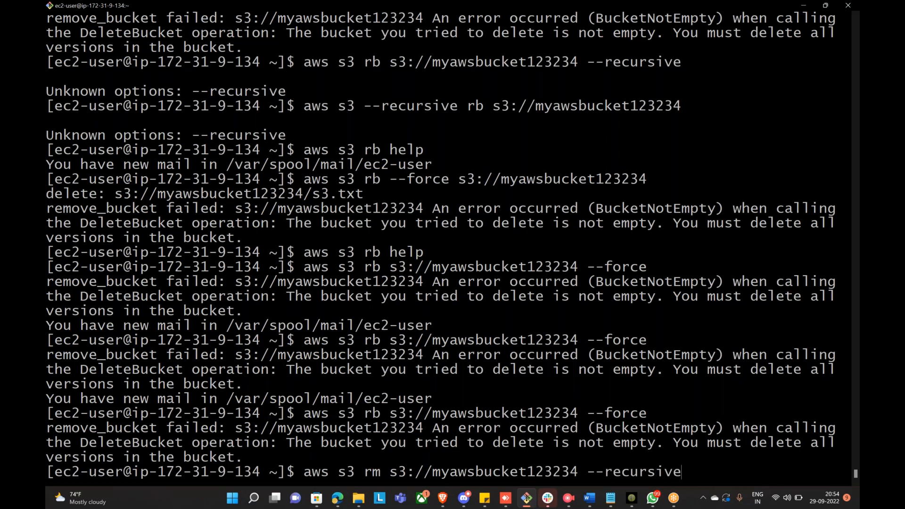
key("Return")
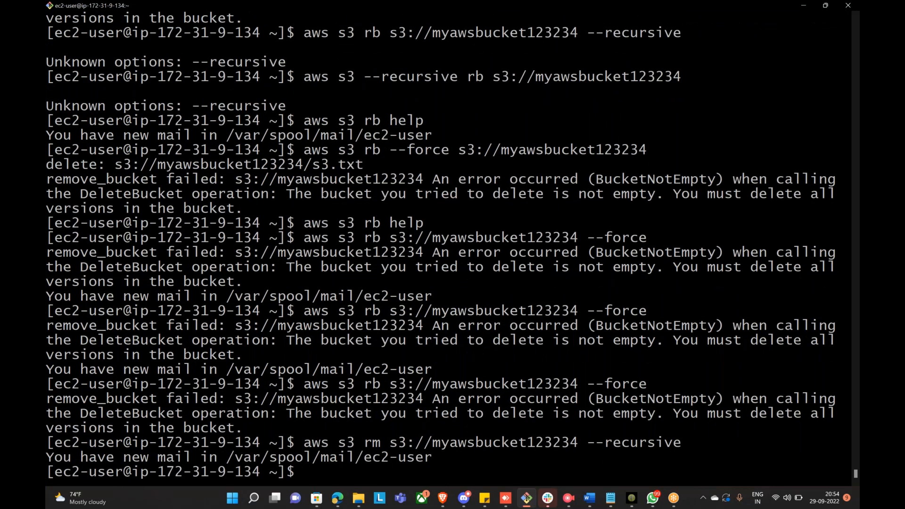
Try to remove the bucket with aws s3 rb s3://myawsbucket123234, without the --force option
key("Up")
key("Up")
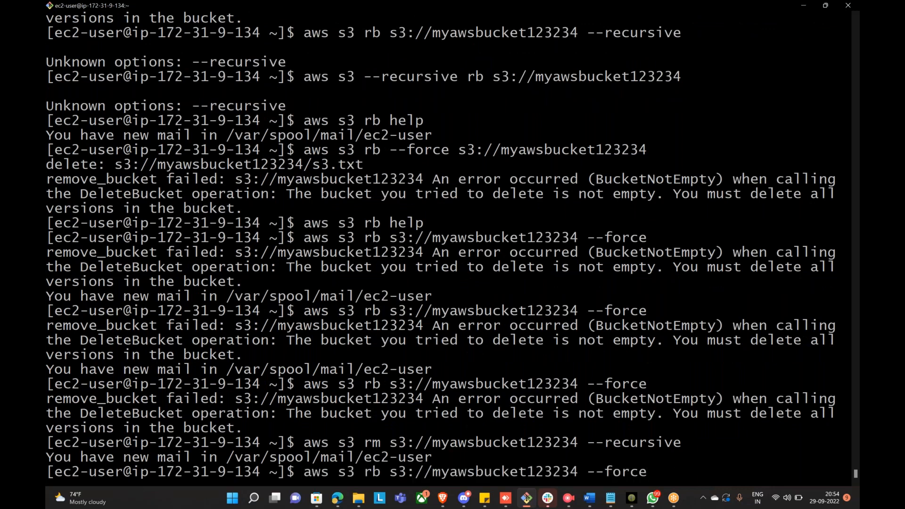
key("BackSpace")
key("BackSpace")
key("BackSpace")
key("BackSpace")
key("BackSpace")
key("BackSpace")
key("BackSpace")
key("BackSpace")
key("Return")
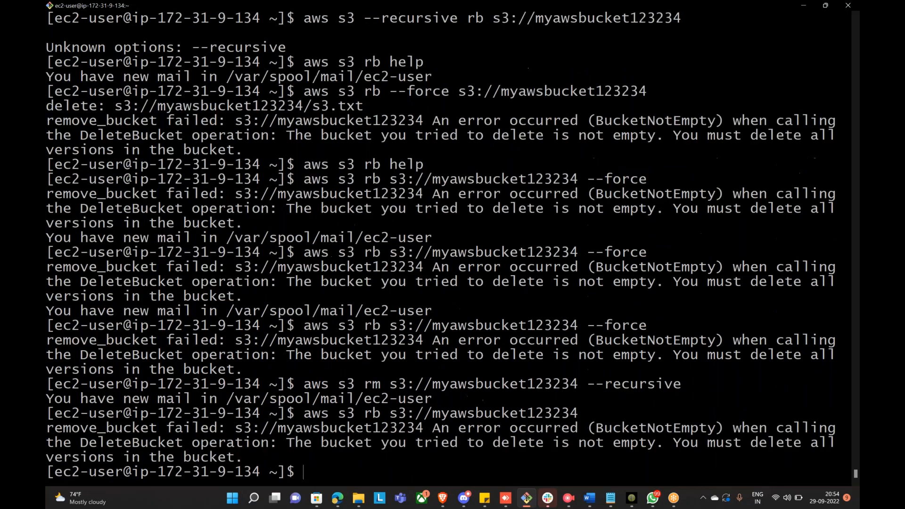
Try the bucket removal again with aws s3 rb s3://myawsbucket123234 --force
key("Up")
type("--force")
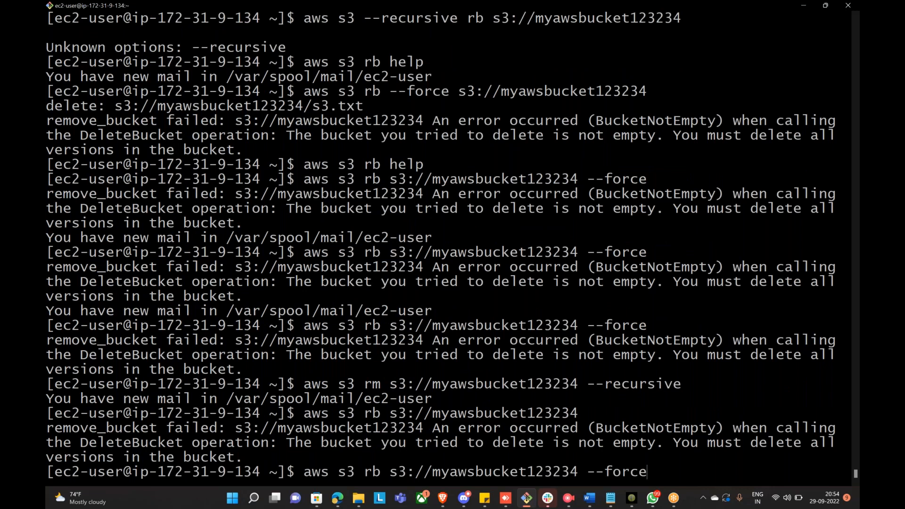
key("Return")
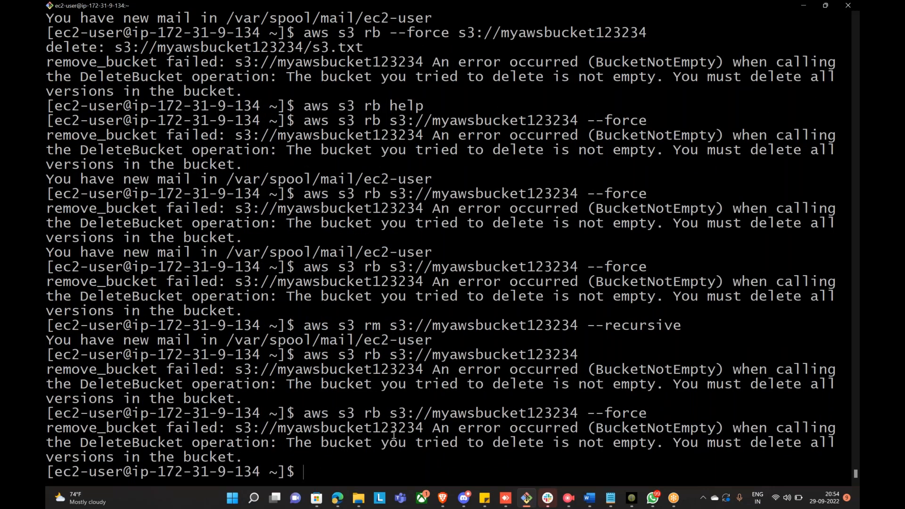
Switch to the browser and return to the Empty bucket page of the S3 console
left_click(337, 500)
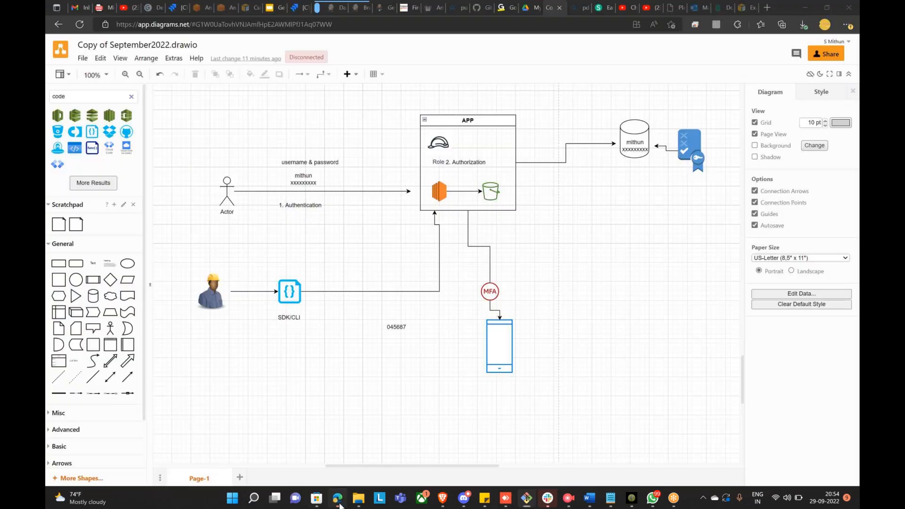
left_click(338, 503)
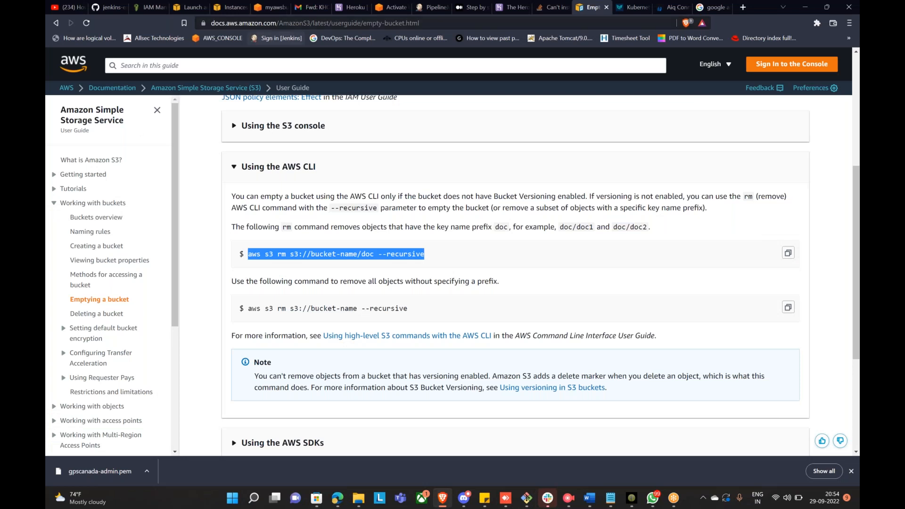
left_click(271, 7)
Try to fill the deletion confirmation with the copied bucket name myawsbucket123234
left_click(264, 268)
left_click_drag(264, 267, 348, 267)
key("ctrl+c")
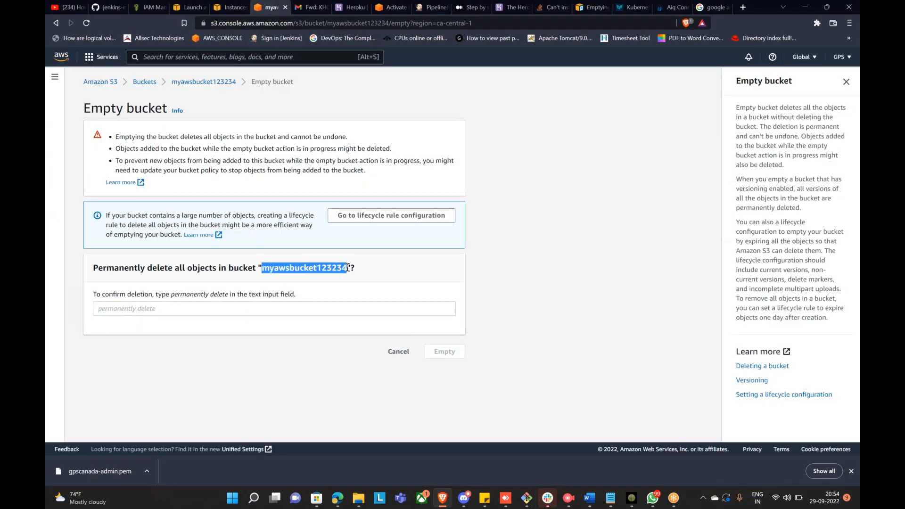
left_click(145, 308)
key("ctrl+v")
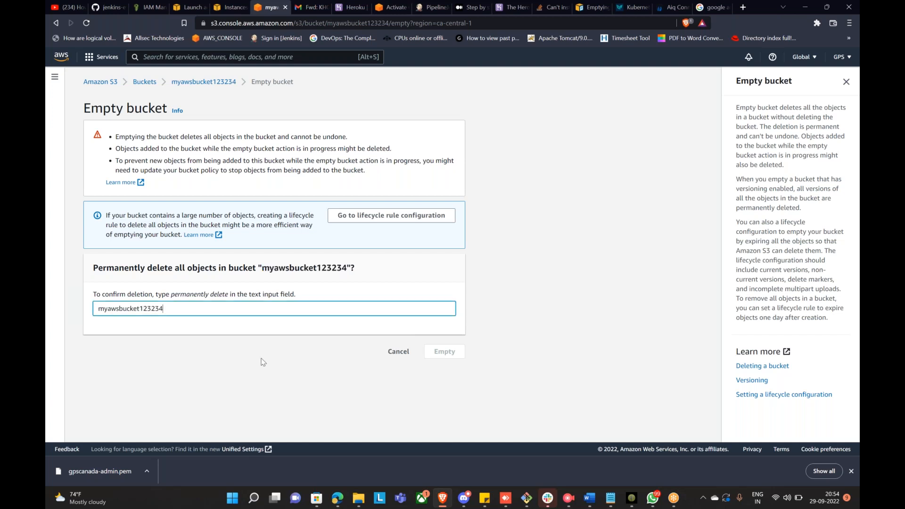
left_click(97, 307)
left_click(178, 314)
Replace the confirmation text with the copied phrase "permanently delete" and empty the bucket
left_click_drag(172, 294, 229, 300)
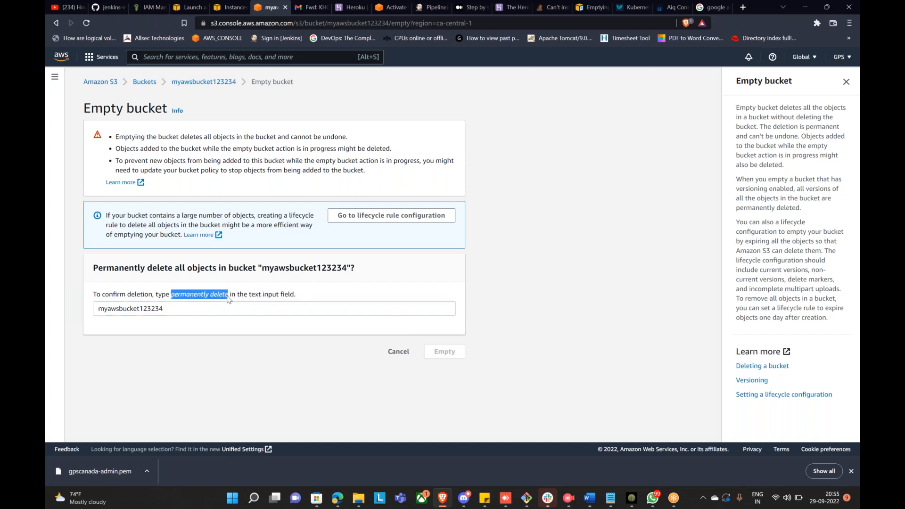
key("ctrl+c")
double_click(185, 311)
key("ctrl+v")
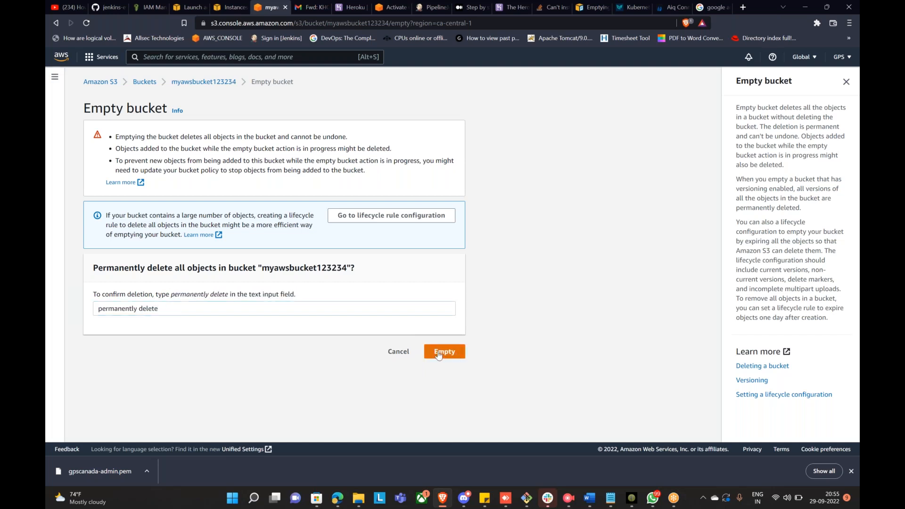
left_click(438, 355)
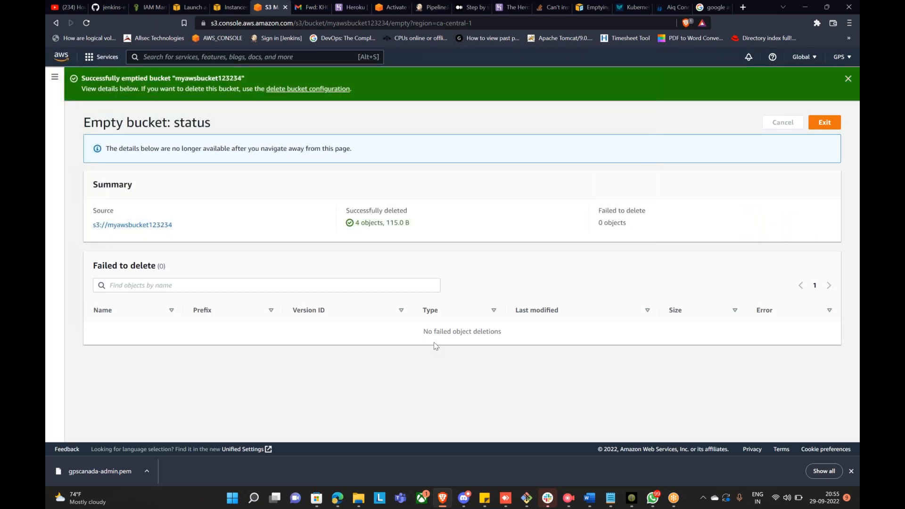
Return to the terminal and remove the emptied bucket with aws s3 rb s3://myawsbucket123234, dropping the --force option
left_click(527, 497)
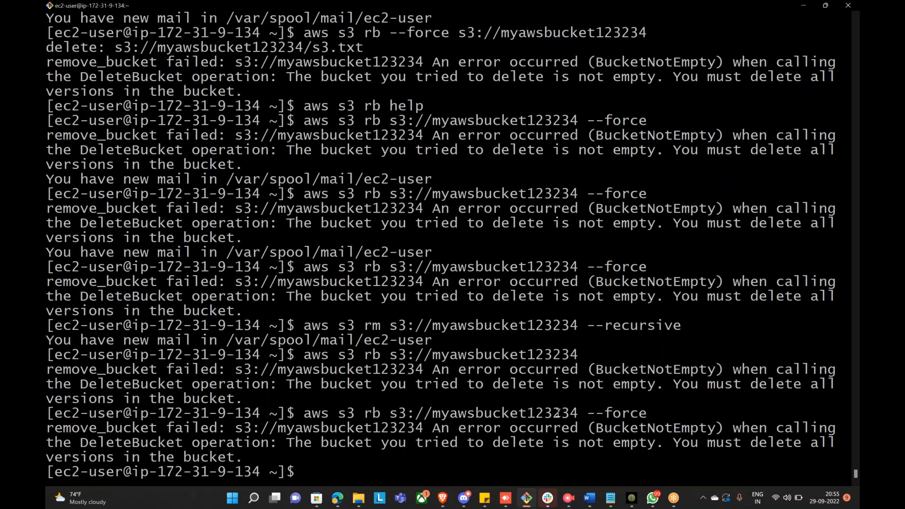
key("Up")
key("BackSpace")
key("BackSpace")
key("BackSpace")
key("BackSpace")
key("BackSpace")
key("BackSpace")
key("BackSpace")
key("BackSpace")
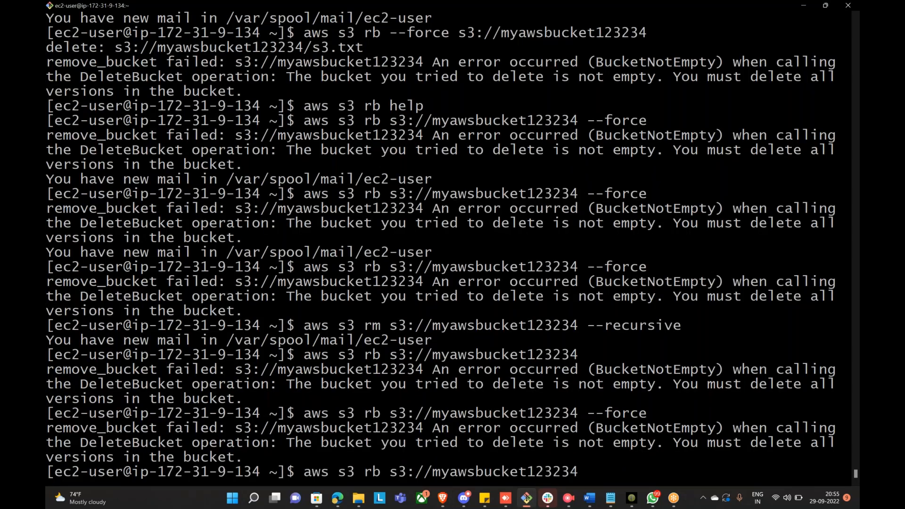
key("Return")
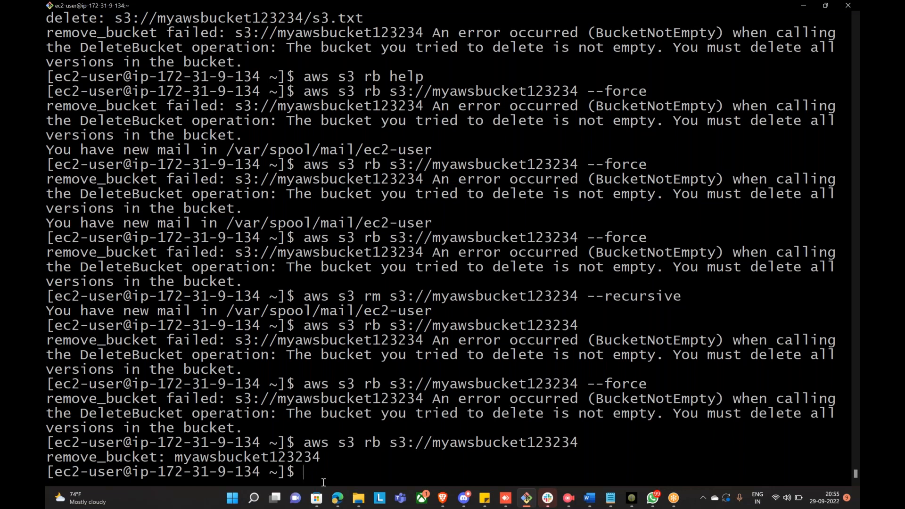
Switch to the S3 console in the browser, exit the emptying status page and check the bucket list
left_click(440, 498)
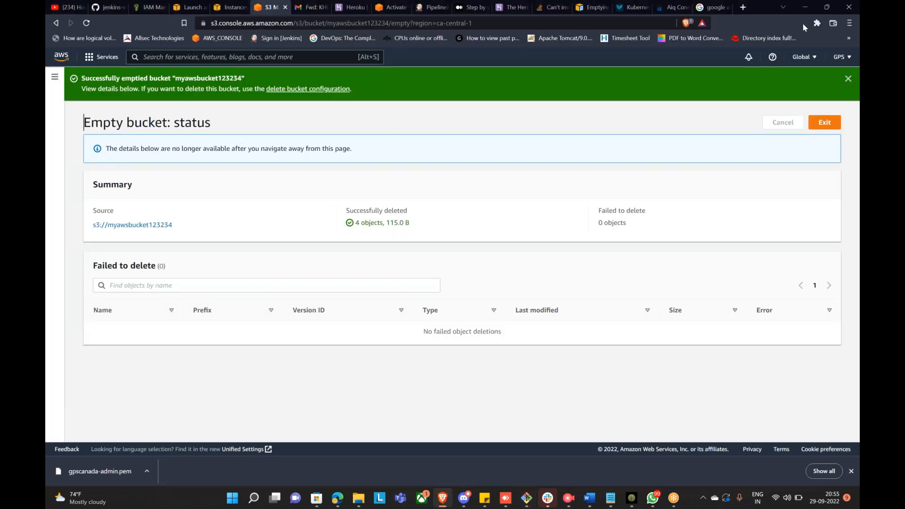
left_click(826, 123)
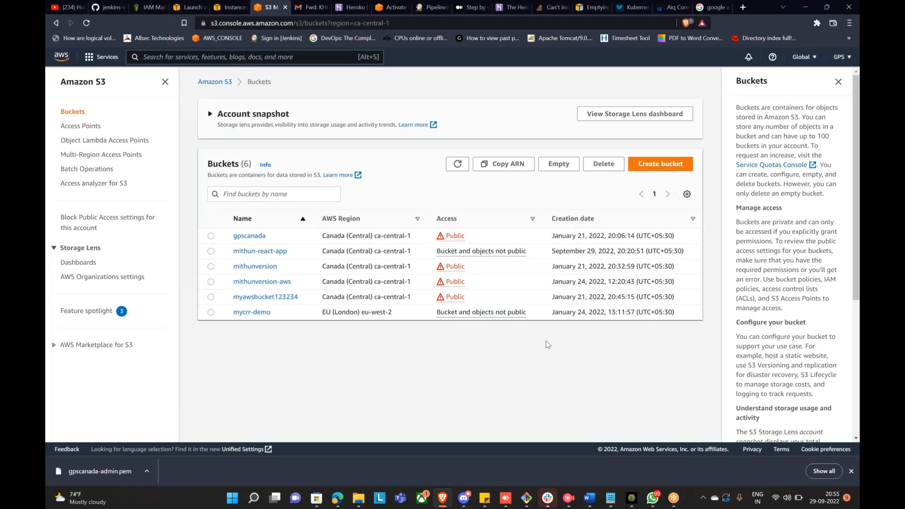
Switch back to the terminal, change into the .aws/ directory and list its files
left_click(527, 498)
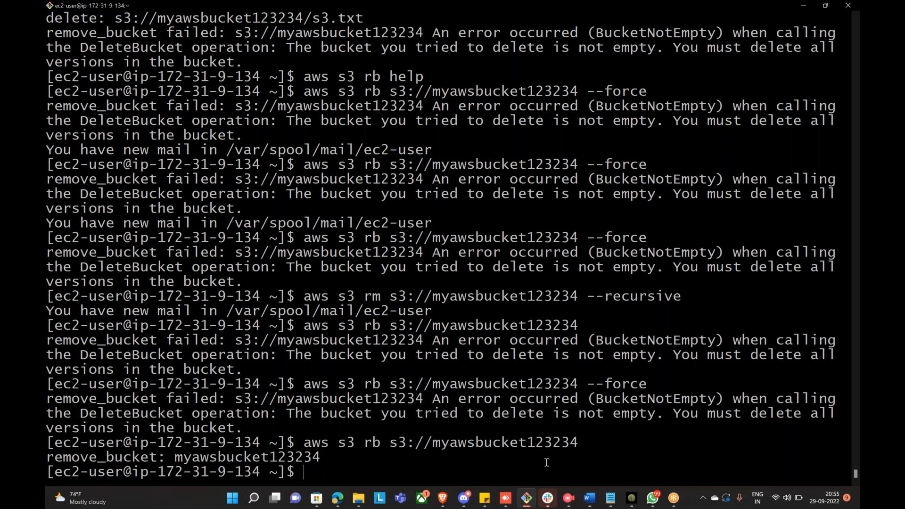
type("cd .aws/")
key("Return")
type("ls")
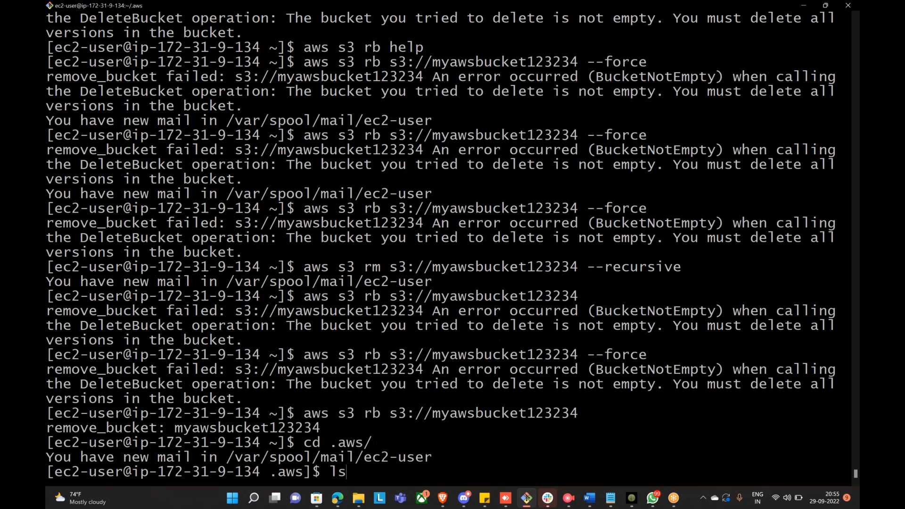
key("Return")
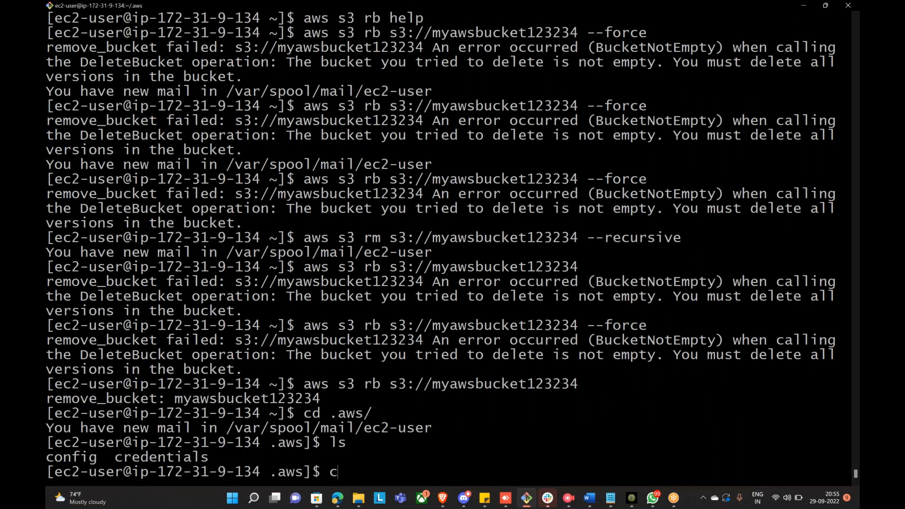
Open the credentials file in vim
type("vimn")
key("BackSpace")
key("BackSpace")
type("cred")
key("Tab")
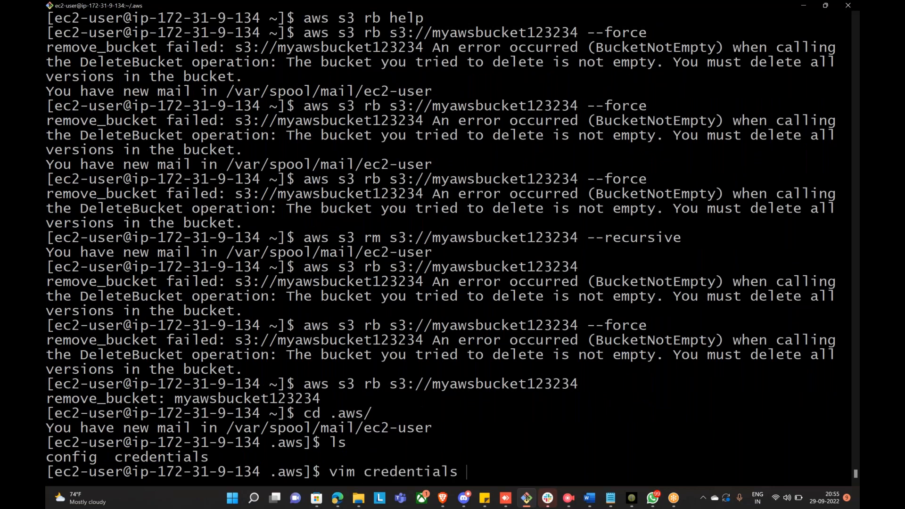
key("Return")
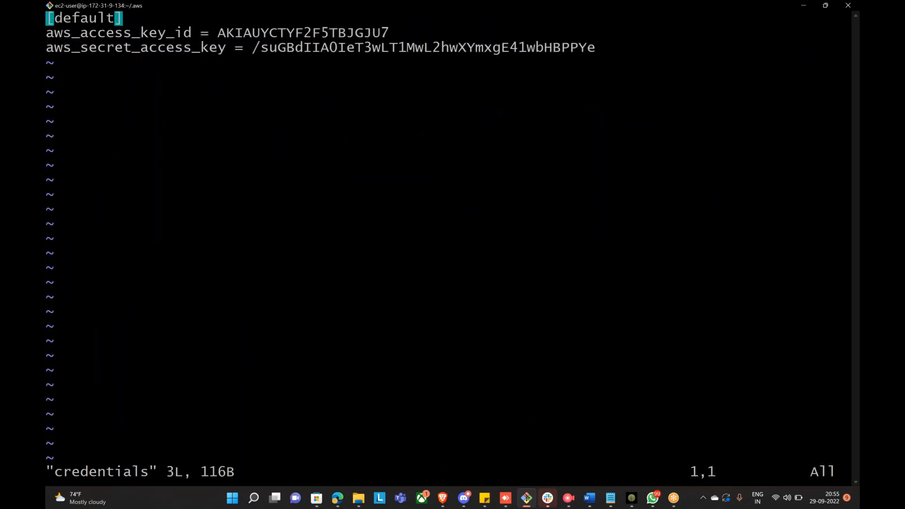
Highlight the access key ID value in the credentials file and quit vim without making changes
left_click_drag(218, 32, 390, 38)
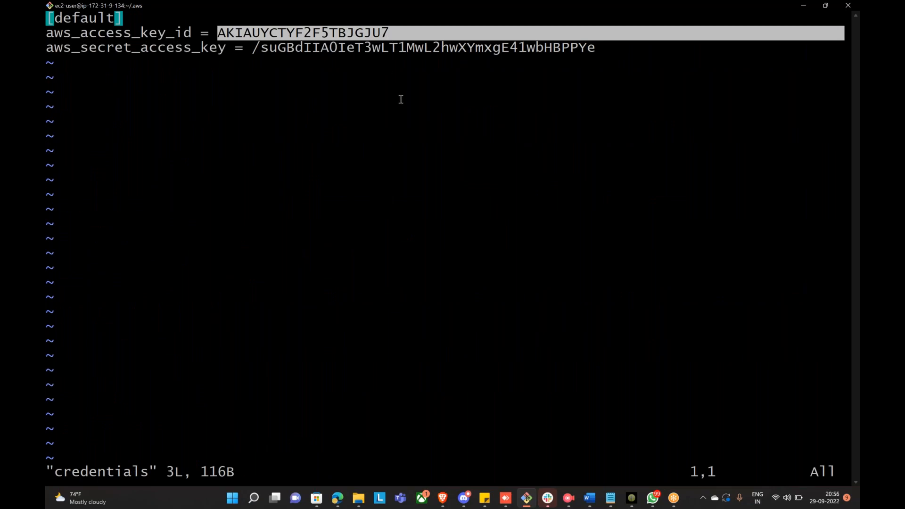
type(":q")
key("Return")
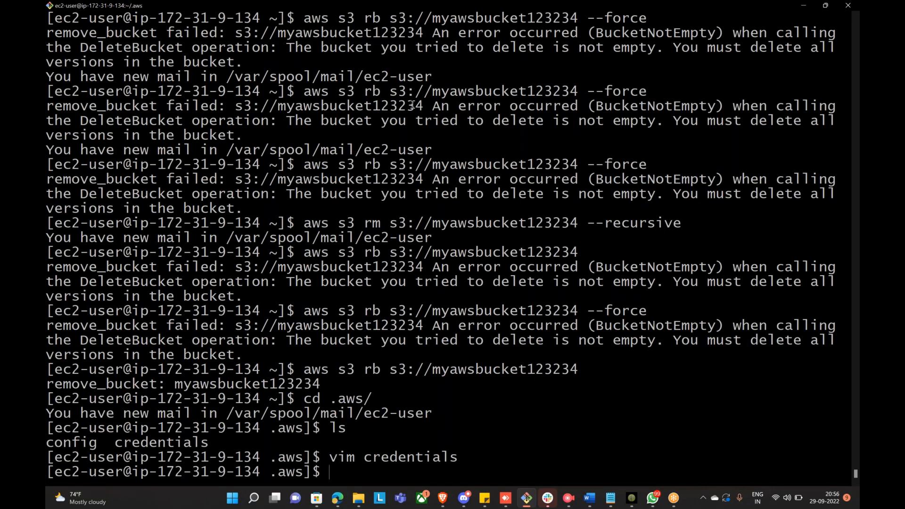
Delete the credentials file from the .aws directory with rm credentials
type("rm cree")
key("BackSpace")
type("d")
key("Tab")
key("Return")
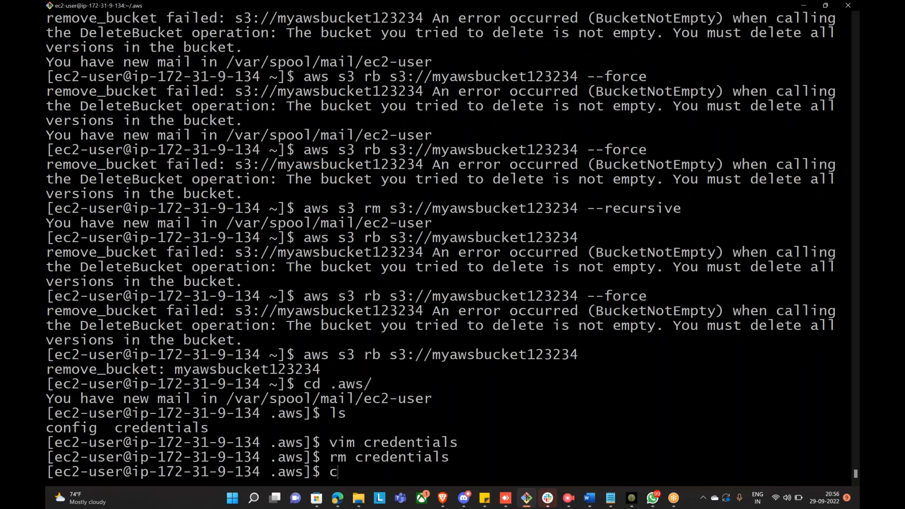
Return to the home directory with cd, run aws configure, and cancel it at the access key ID prompt
type("cd")
key("Return")
type("aws configure")
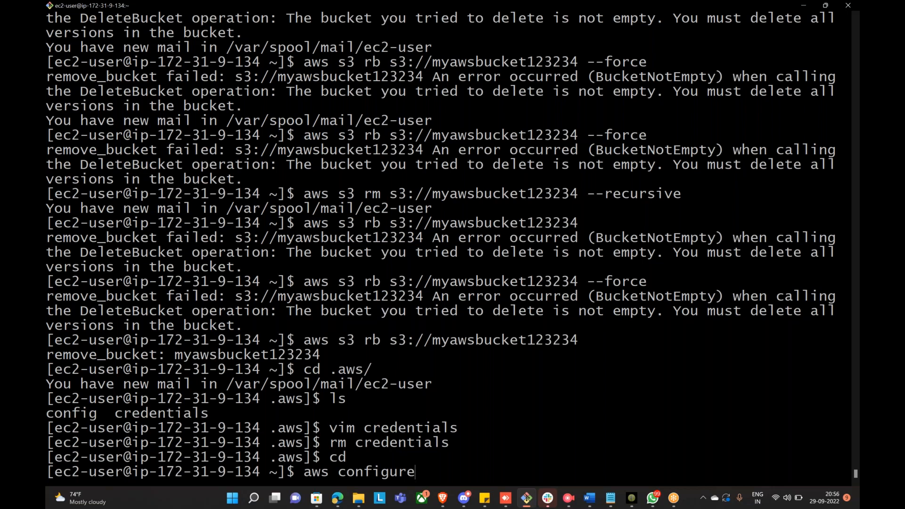
key("Return")
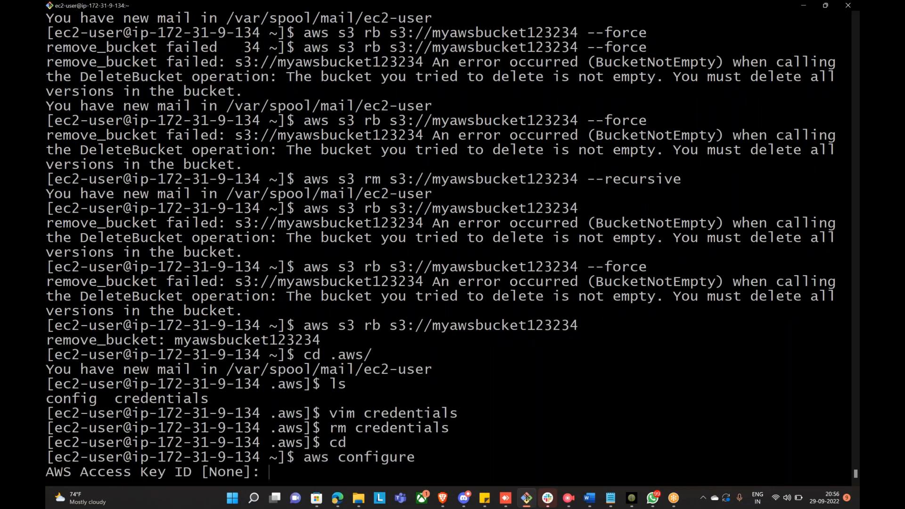
key("ctrl+c")
Run aws s3 ls to test bucket access without stored credentials
type("rm credentials")
key("Up")
key("Up")
key("Up")
key("Up")
key("Up")
key("Up")
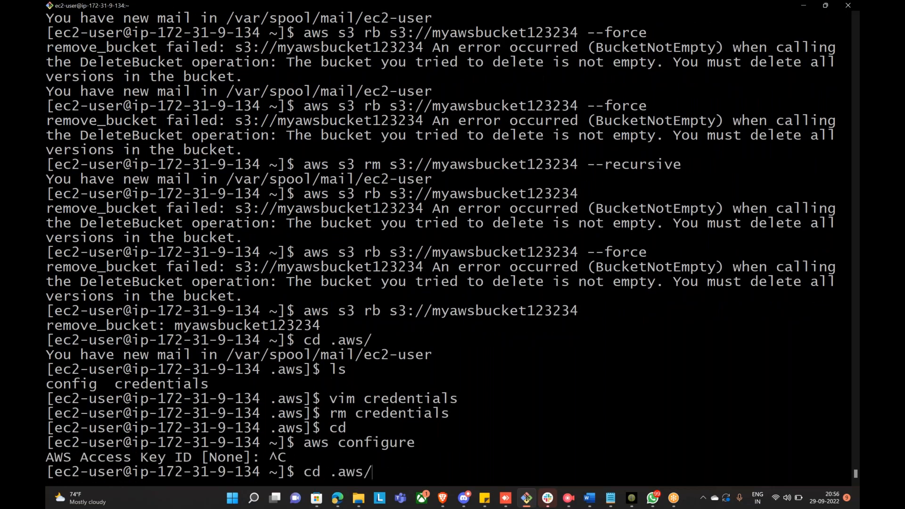
key("Up")
key("Up")
key("Down")
key("Up")
key("Up")
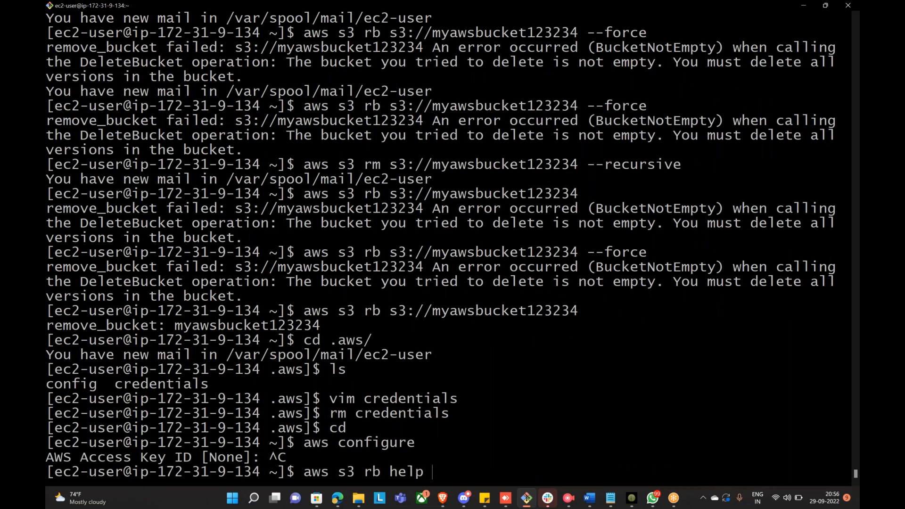
key("Up")
key("Up")
key("Up")
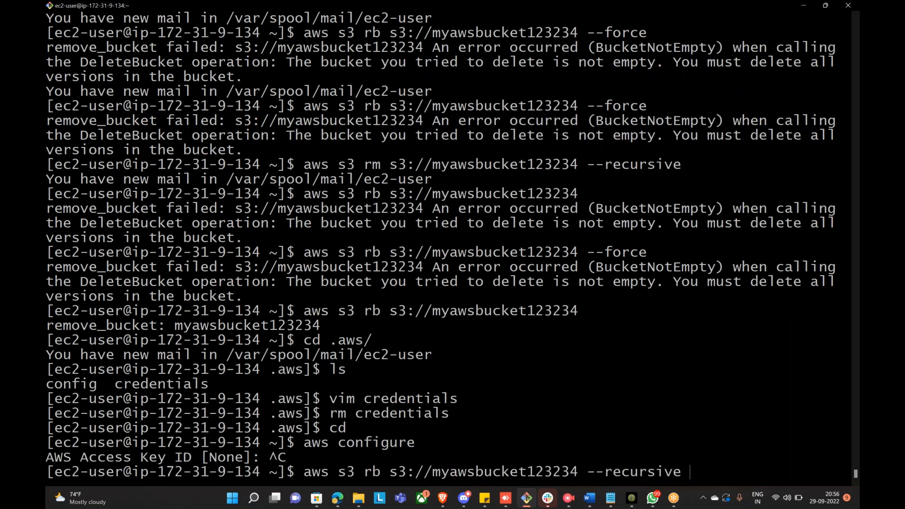
key("Up")
key("BackSpace")
key("BackSpace")
key("BackSpace")
key("BackSpace")
key("BackSpace")
key("BackSpace")
key("BackSpace")
key("BackSpace")
key("BackSpace")
key("BackSpace")
key("BackSpace")
key("BackSpace")
key("BackSpace")
key("BackSpace")
key("BackSpace")
key("BackSpace")
key("BackSpace")
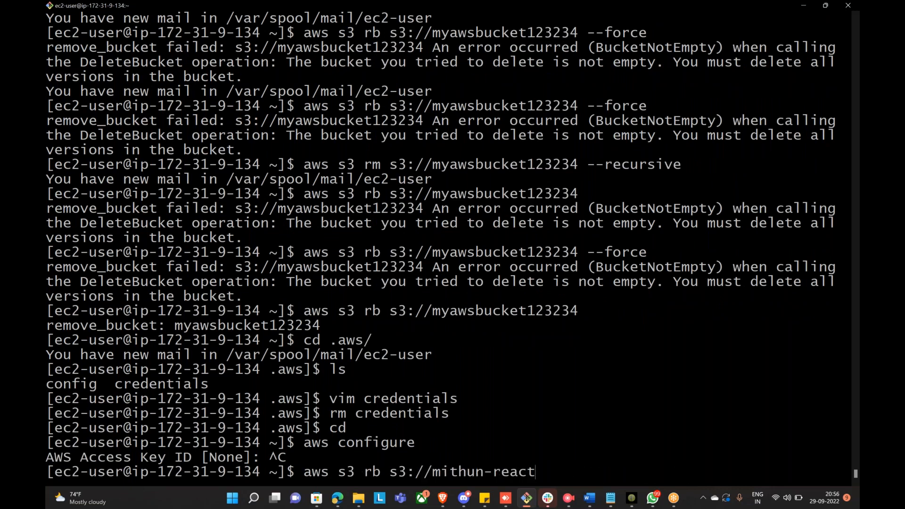
key("BackSpace")
key("BackSpace")
key("BackSpace")
key("BackSpace")
key("BackSpace")
key("BackSpace")
key("BackSpace")
type("ls")
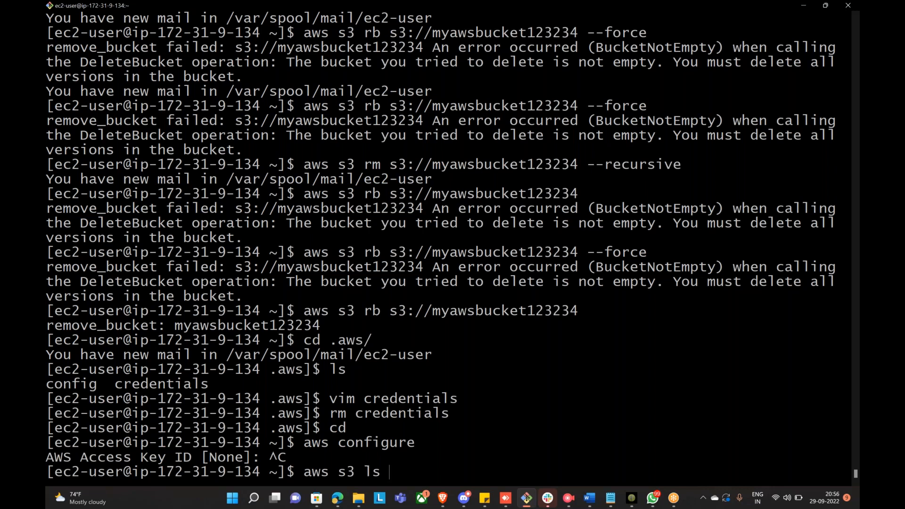
key("Return")
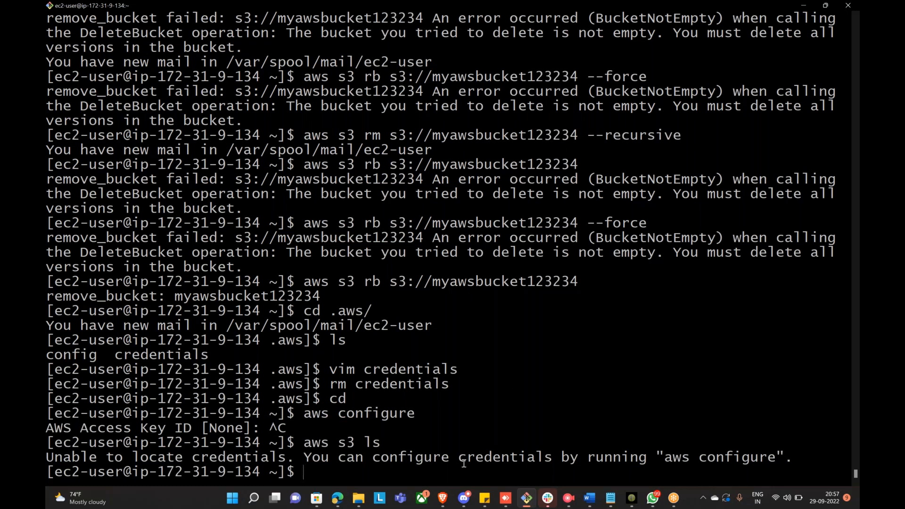
Switch to the draw.io diagram in the Edge browser and move the Role helmet icon onto the orange instance icon inside the APP box
left_click(445, 499)
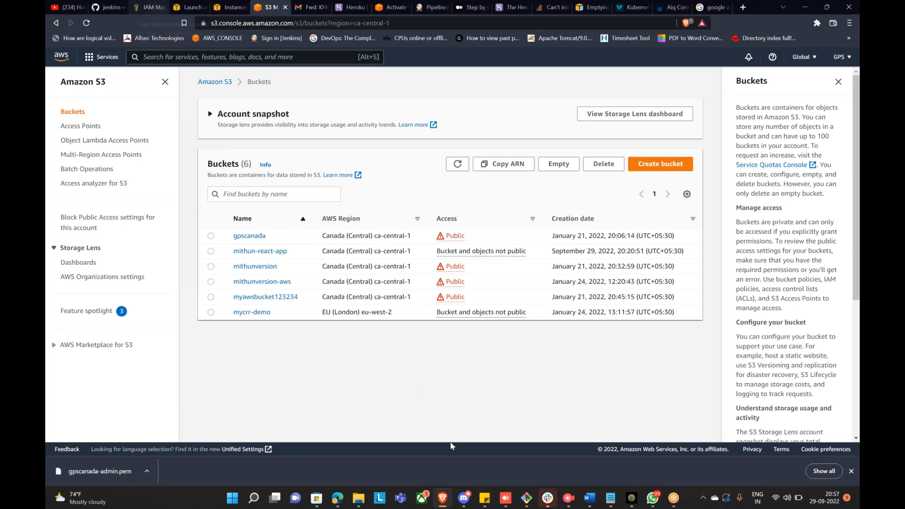
left_click(337, 499)
left_click(439, 193)
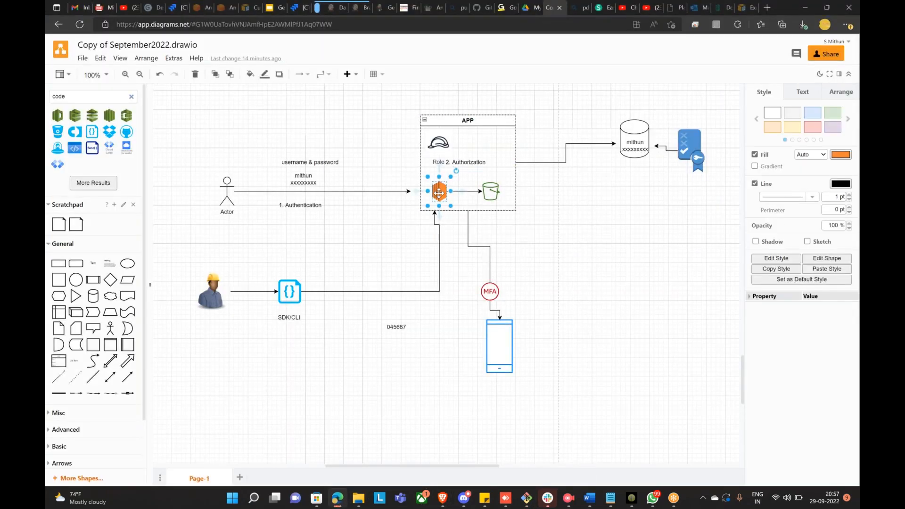
left_click_drag(439, 144, 443, 185)
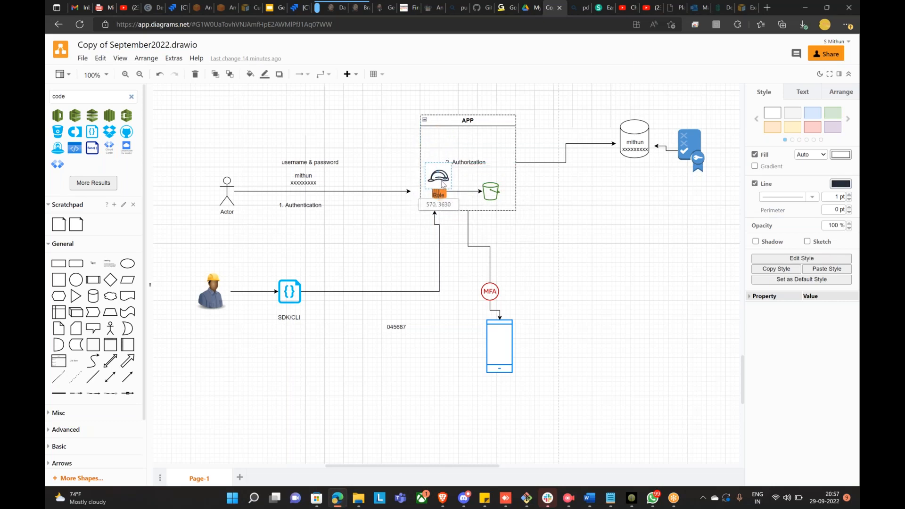
left_click(553, 236)
left_click(438, 194)
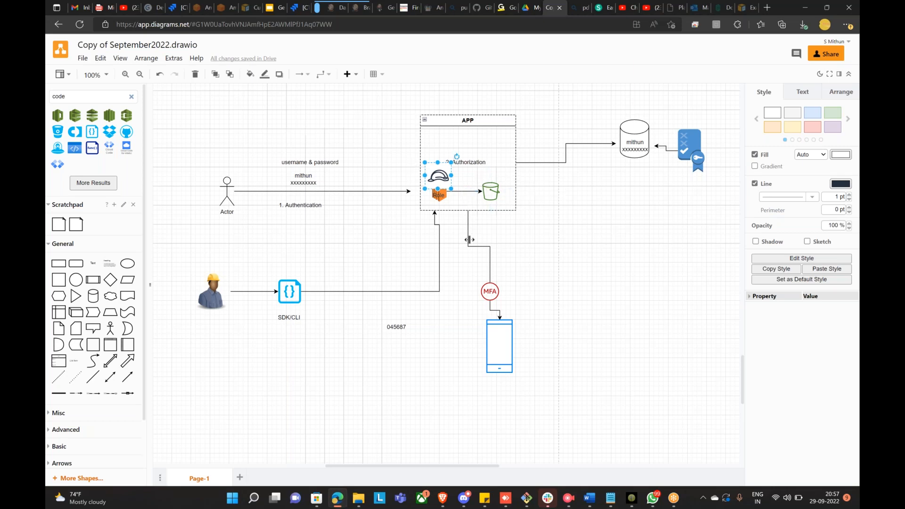
Switch back to the AWS console in the Brave browser, go to the IAM page and close the finished Add user wizard
left_click(443, 500)
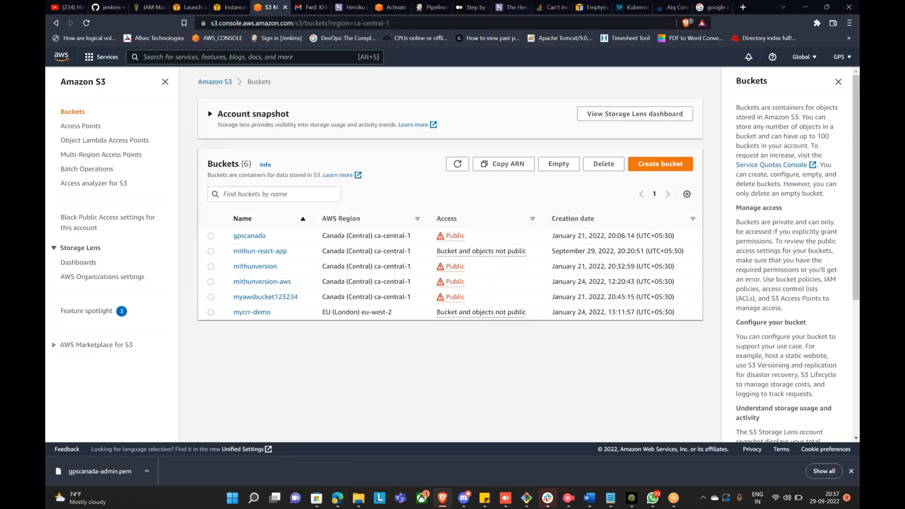
left_click(142, 8)
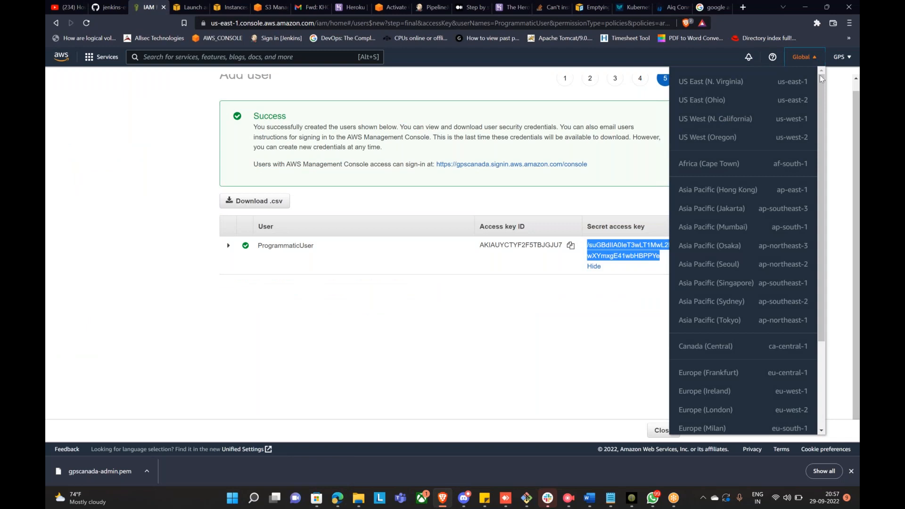
left_click(803, 57)
scroll(618, 192, "up", 1)
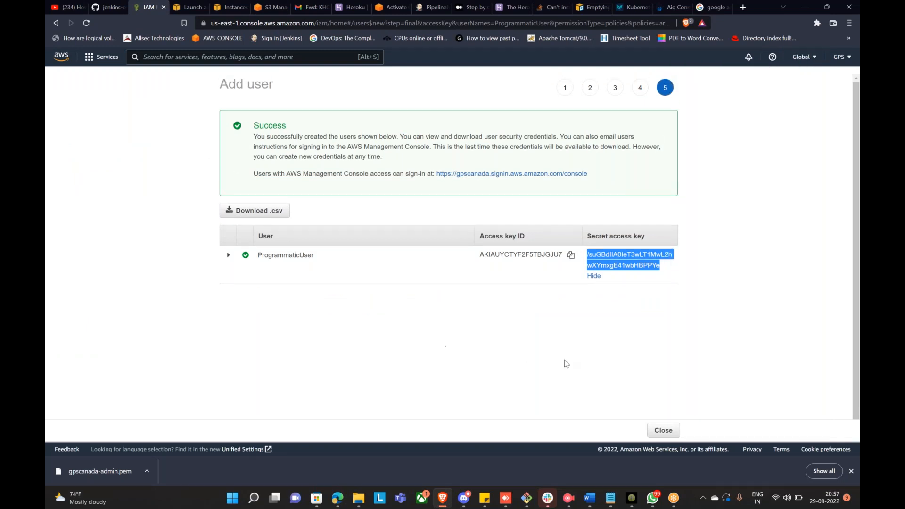
left_click(662, 431)
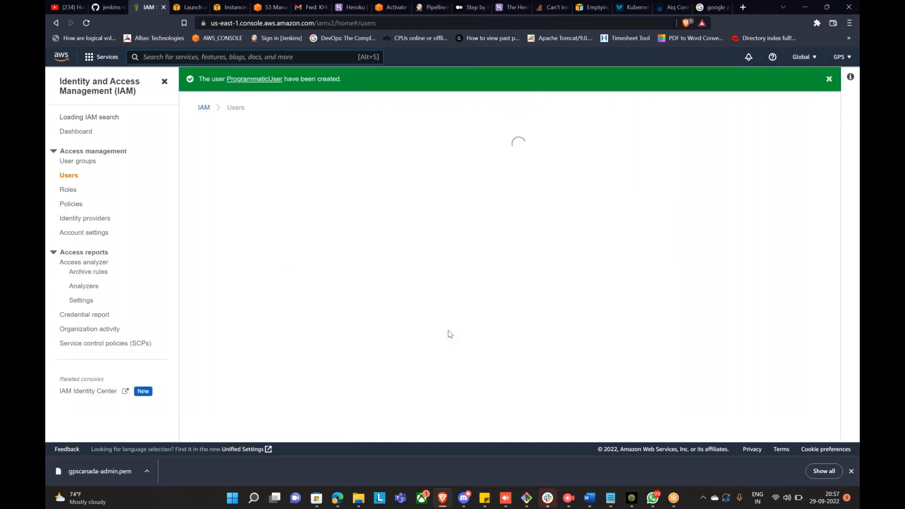
Delete the IAM user ProgrammaticUser, confirming the deletion with its user name
left_click(211, 346)
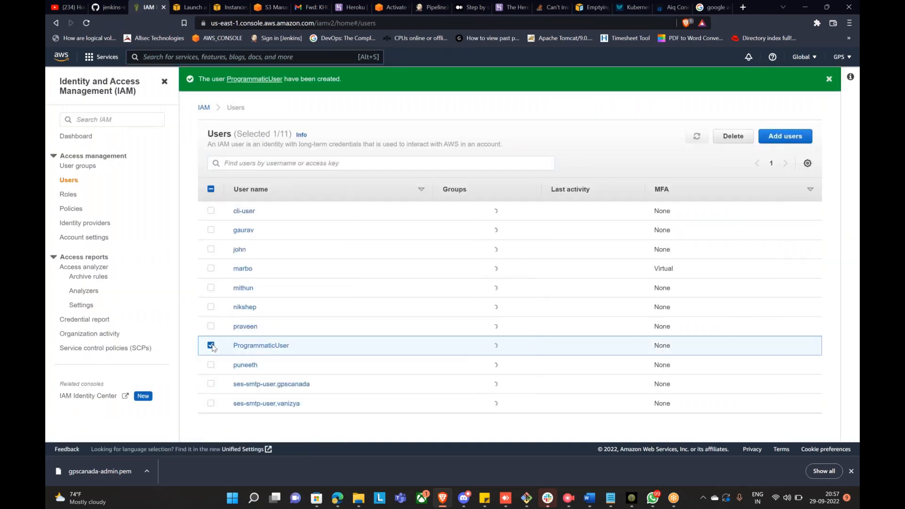
left_click(733, 137)
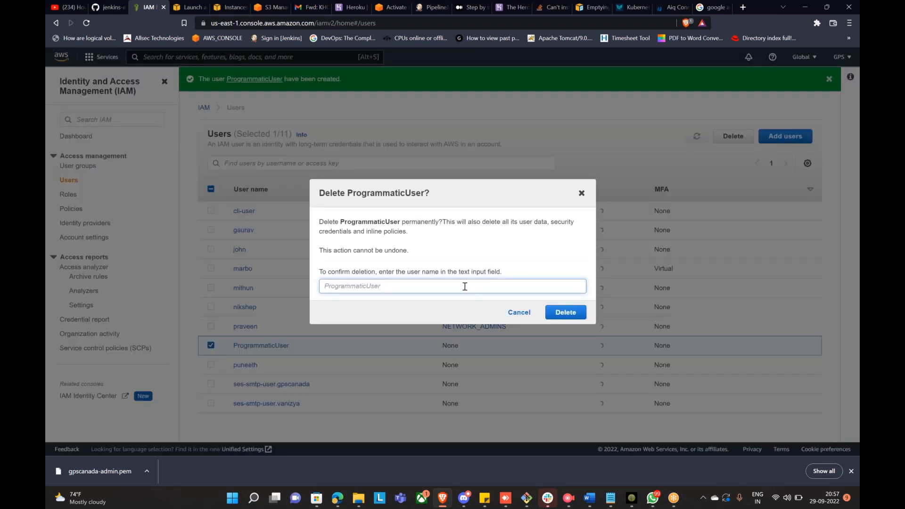
left_click_drag(348, 192, 424, 190)
left_click(349, 285)
key("ctrl+v")
left_click(565, 313)
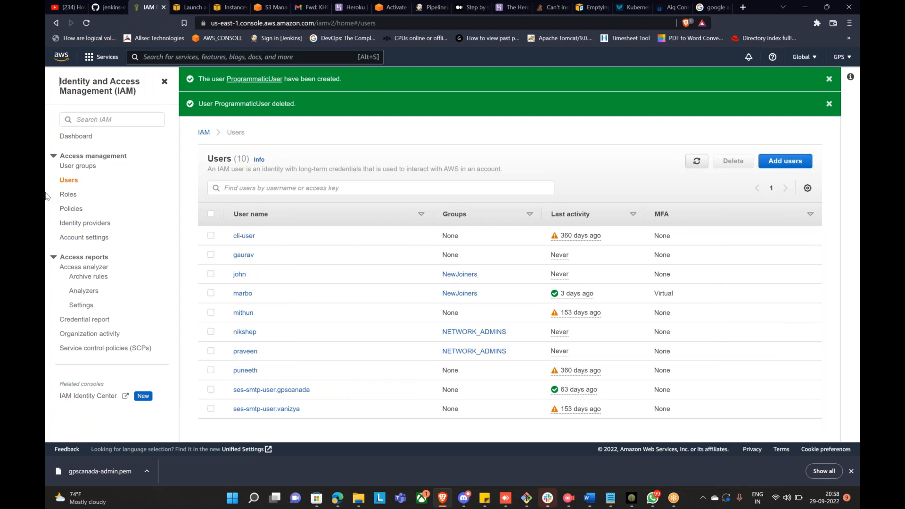
Open the IAM Roles page and dismiss its two notification banners
left_click(71, 198)
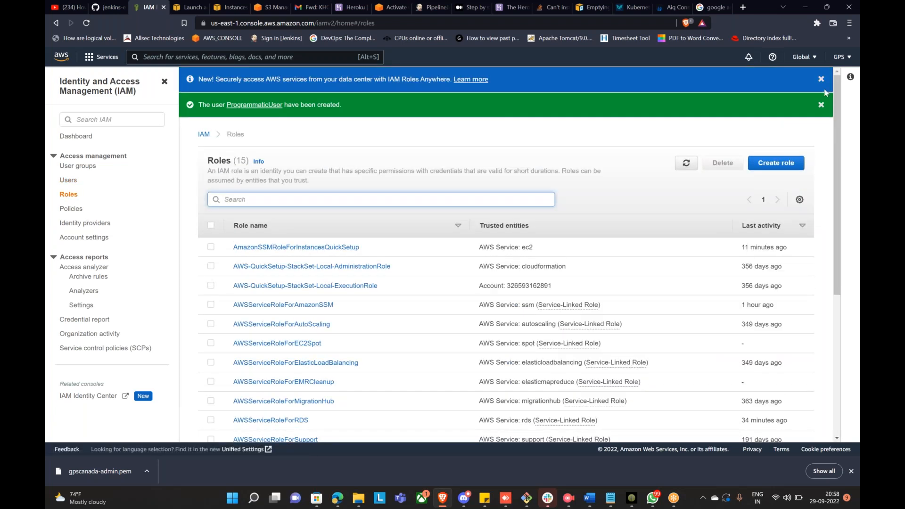
left_click(821, 80)
left_click(821, 80)
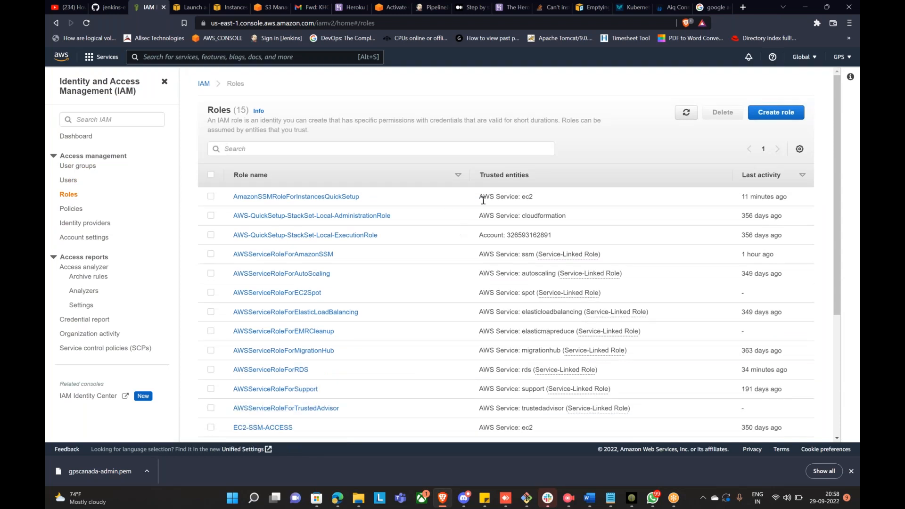
Start creating a role with AWS service as the trusted entity type and EC2 as the use case, and continue to permissions
scroll(502, 206, "down", 3)
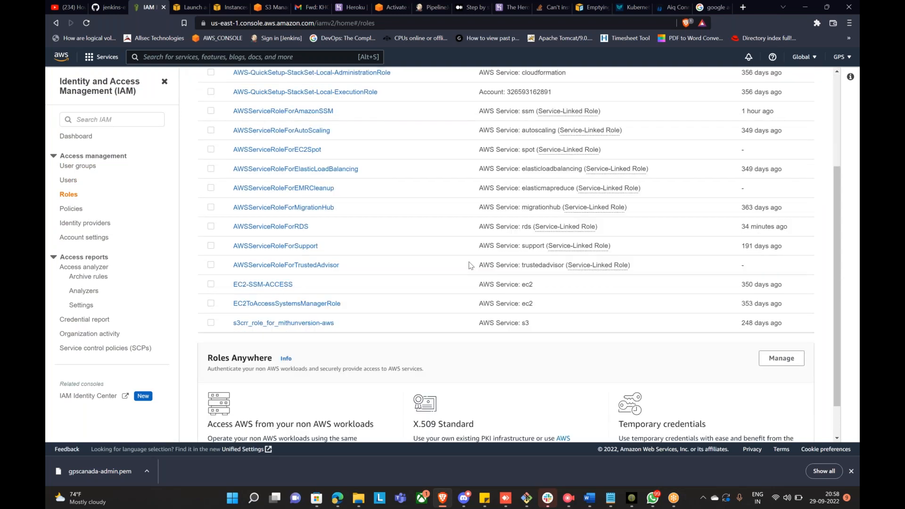
scroll(472, 264, "up", 3)
scroll(492, 263, "down", 5)
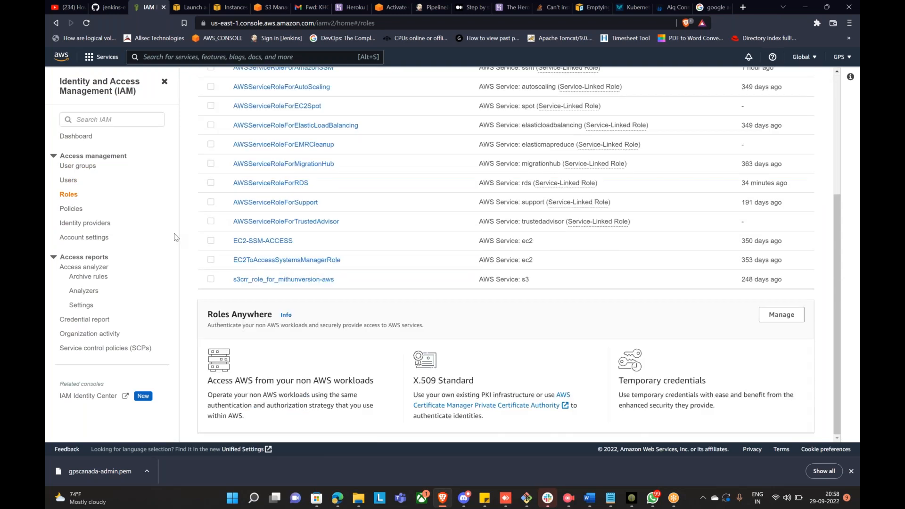
scroll(509, 206, "up", 5)
left_click(784, 117)
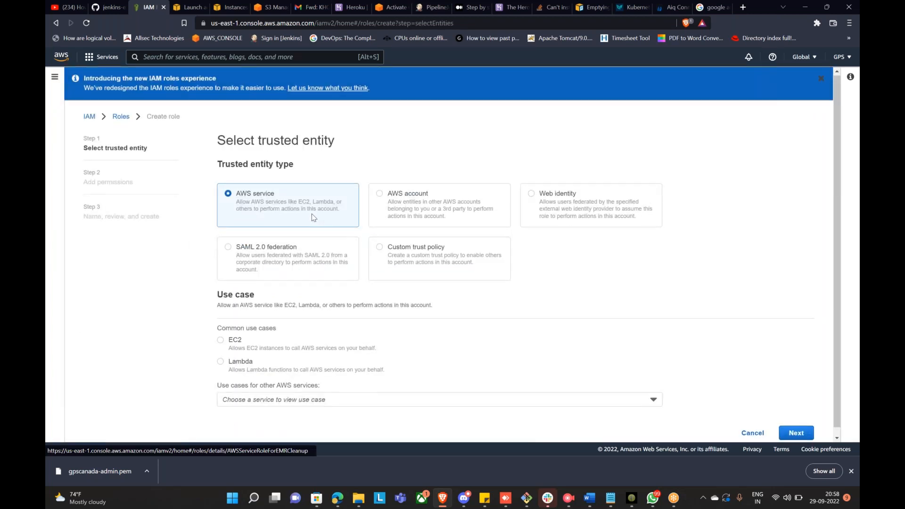
scroll(312, 213, "down", 1)
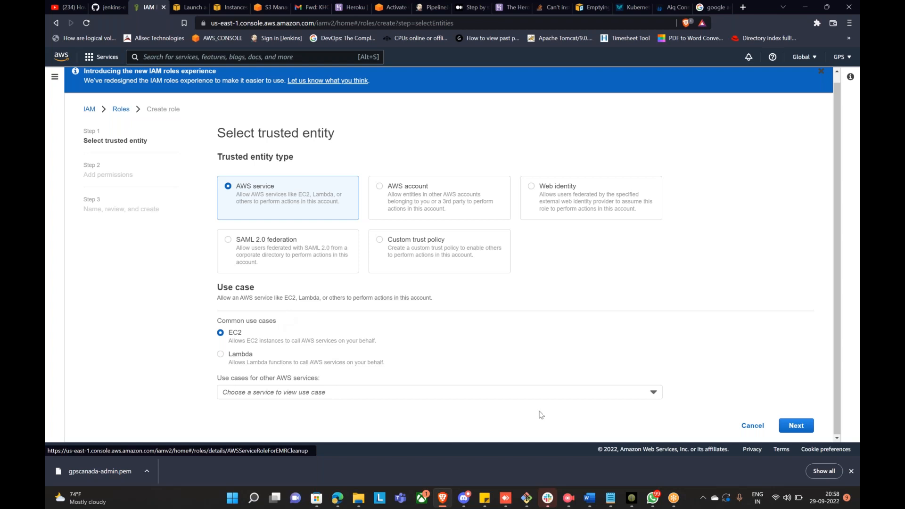
left_click(806, 434)
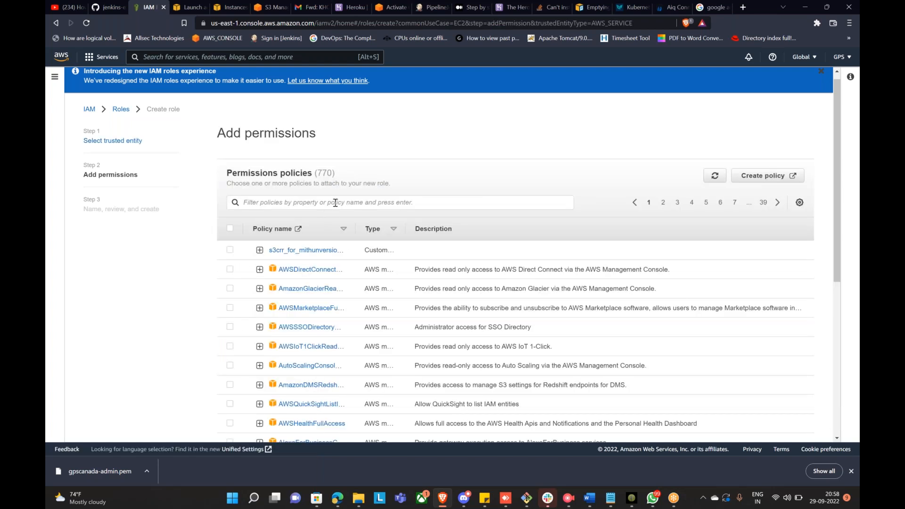
Filter the permissions policies by s3, select AmazonS3FullAccess for the role and continue to the review page
left_click(335, 203)
type("s3")
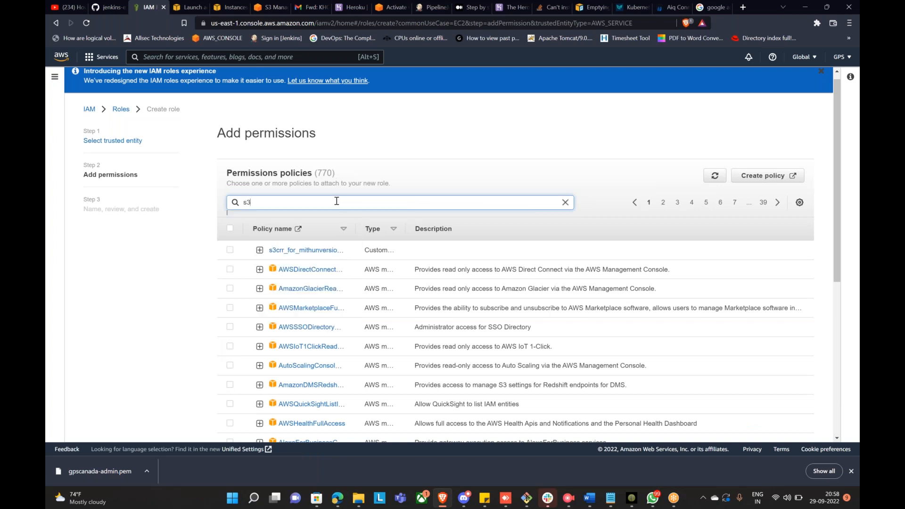
key("Return")
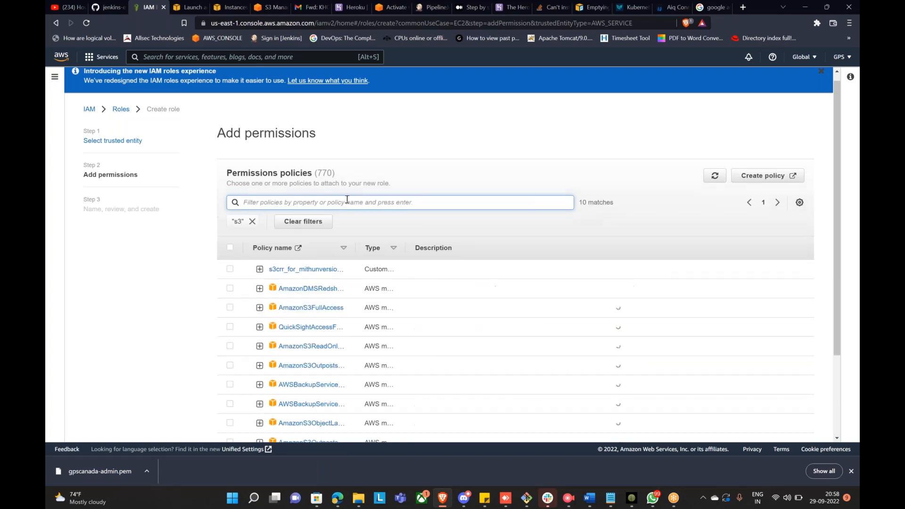
scroll(363, 211, "down", 2)
scroll(365, 216, "down", 1)
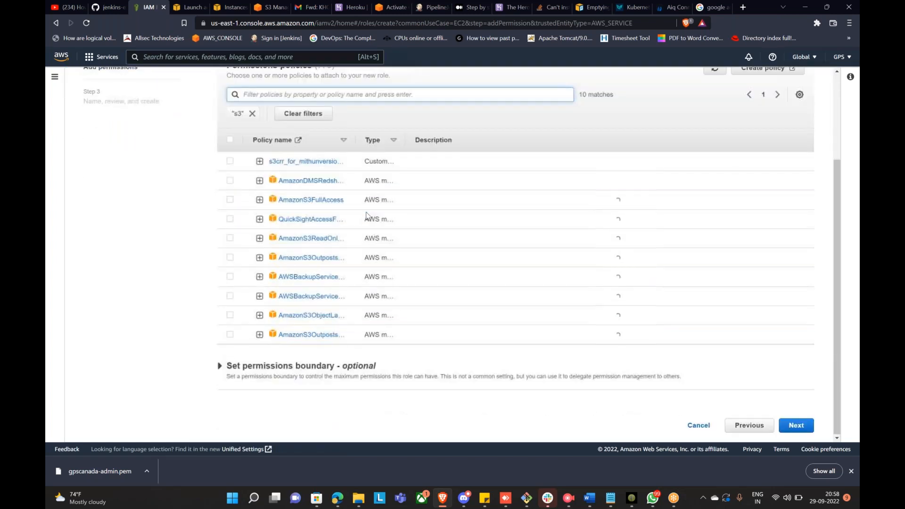
left_click_drag(358, 145, 434, 147)
left_click(230, 201)
left_click(803, 430)
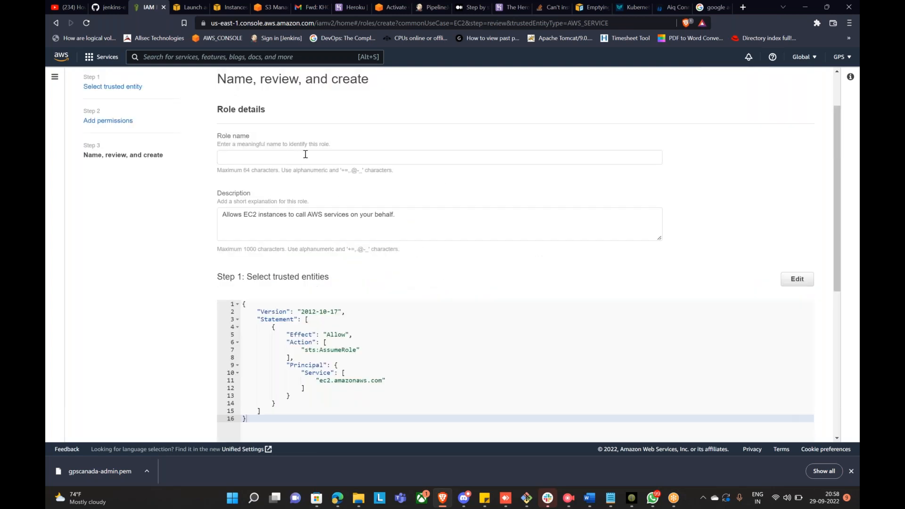
Name the role S3-role-for-ec2, review its trust policy and attached permissions, and try to create it
left_click(304, 154)
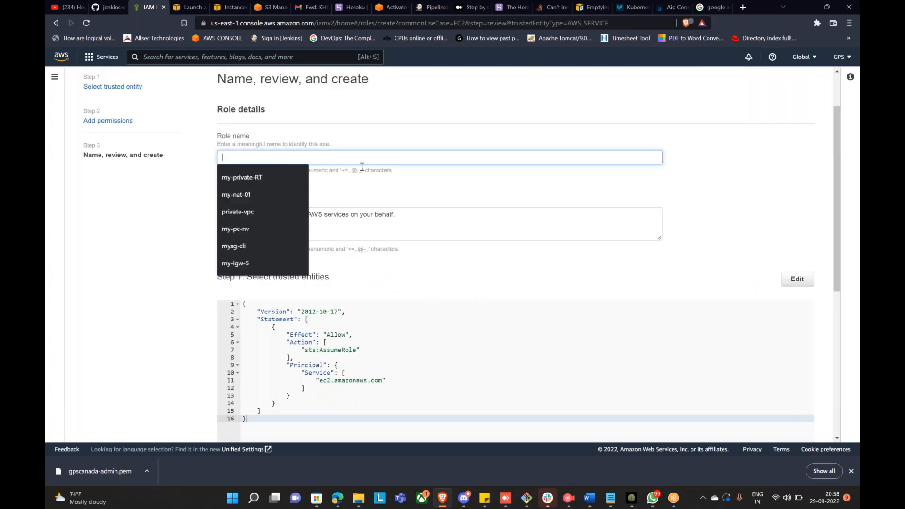
type("Log")
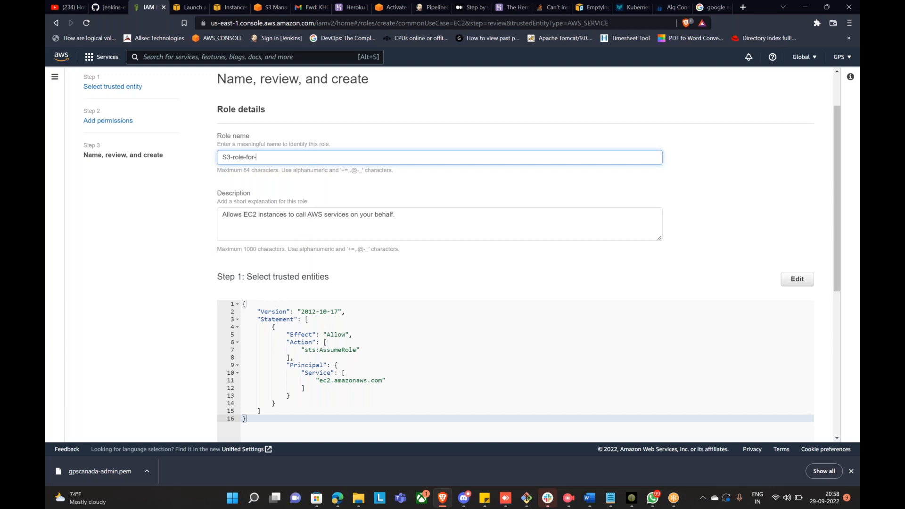
left_click(464, 232)
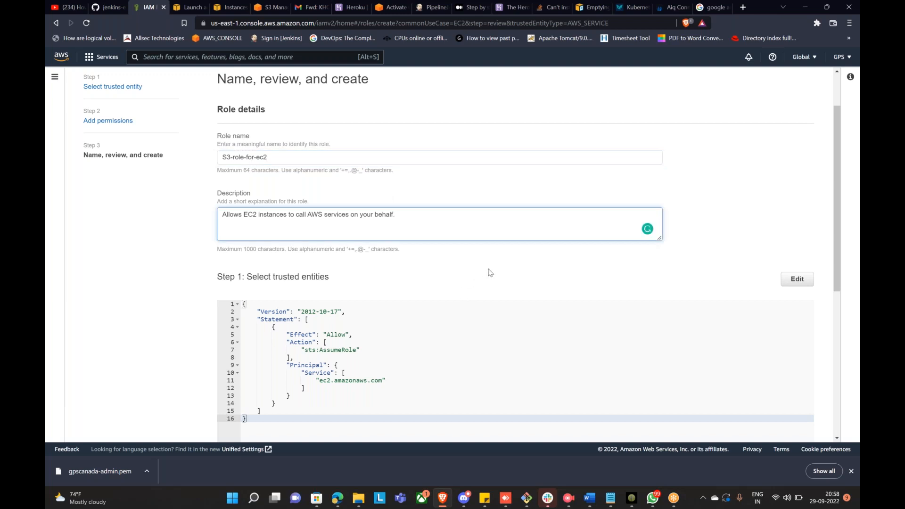
scroll(491, 273, "down", 4)
scroll(489, 268, "up", 2)
left_click_drag(306, 252, 368, 258)
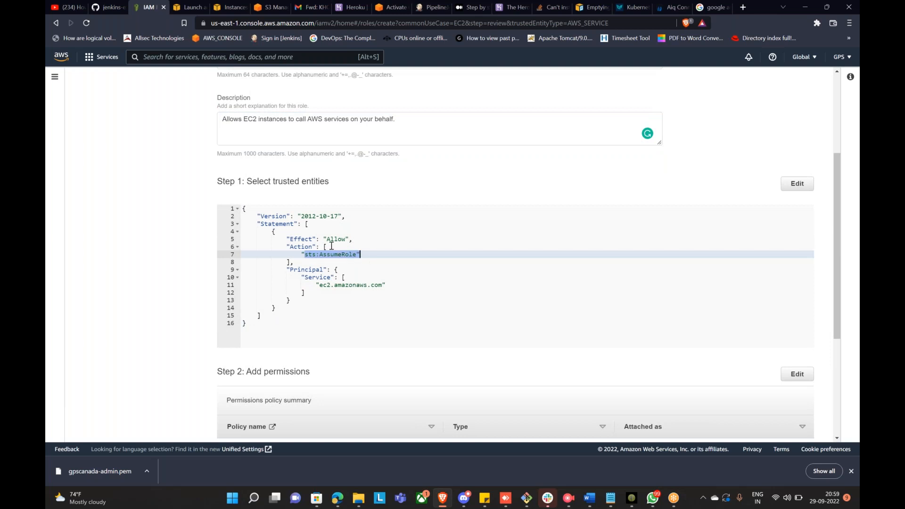
left_click(426, 277)
scroll(433, 281, "down", 3)
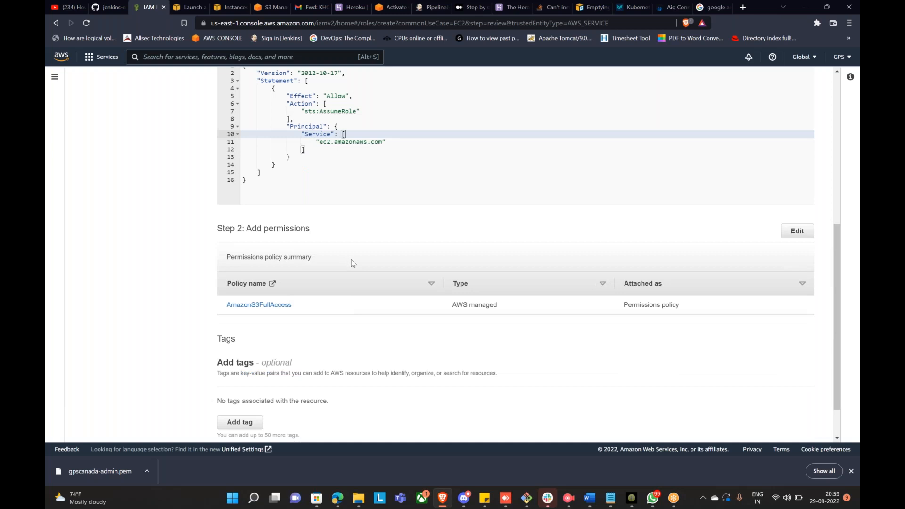
scroll(396, 343, "down", 1)
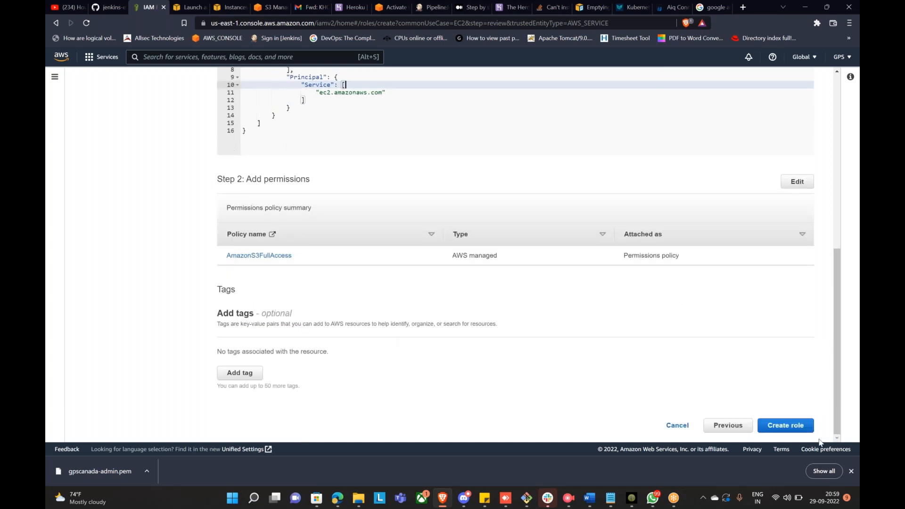
left_click(795, 427)
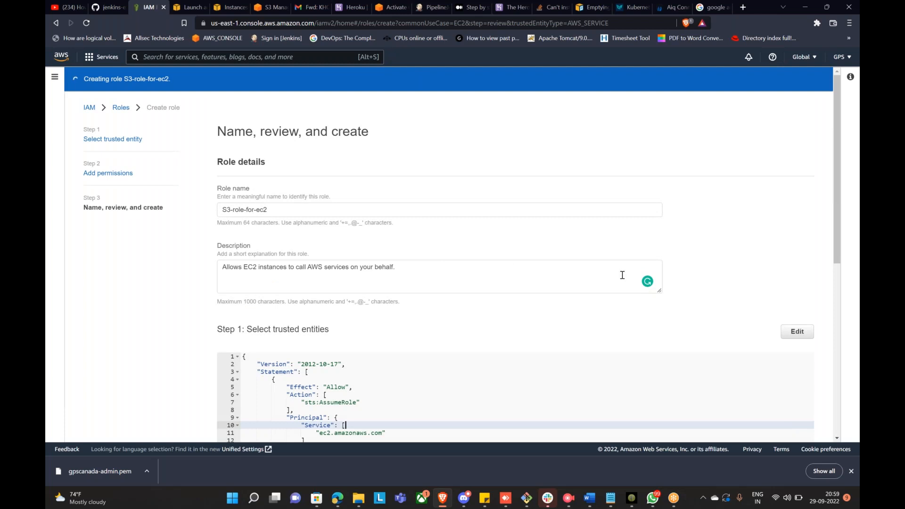
scroll(792, 320, "down", 7)
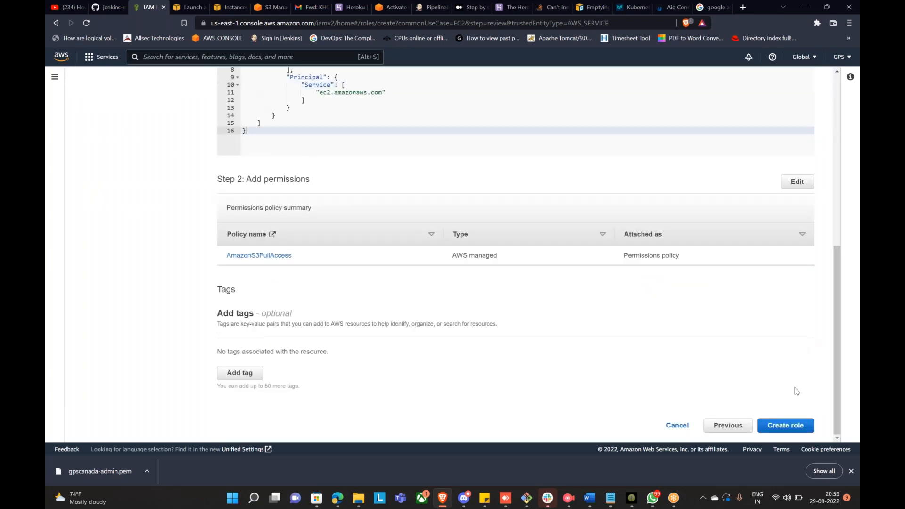
left_click(785, 430)
left_click(785, 429)
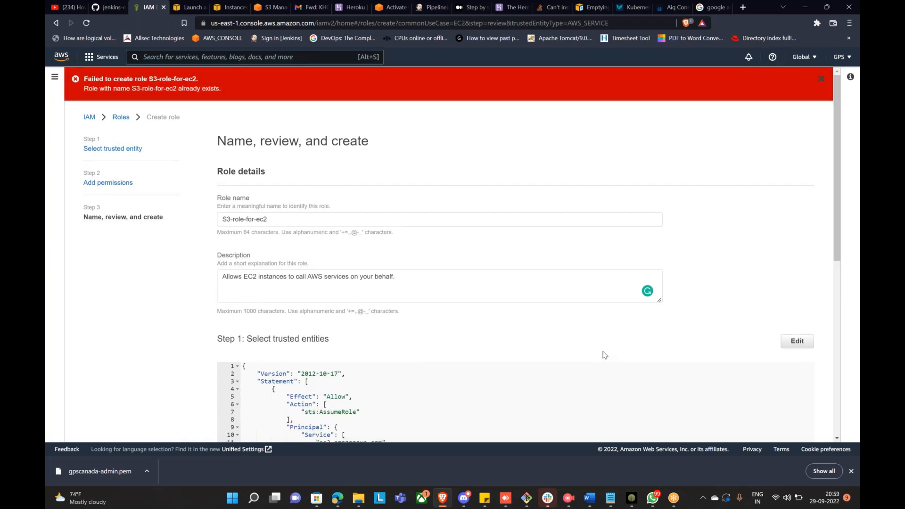
Rename the role as S3-role-for-instance and create it
scroll(340, 312, "down", 4)
scroll(370, 329, "up", 4)
left_click(279, 220)
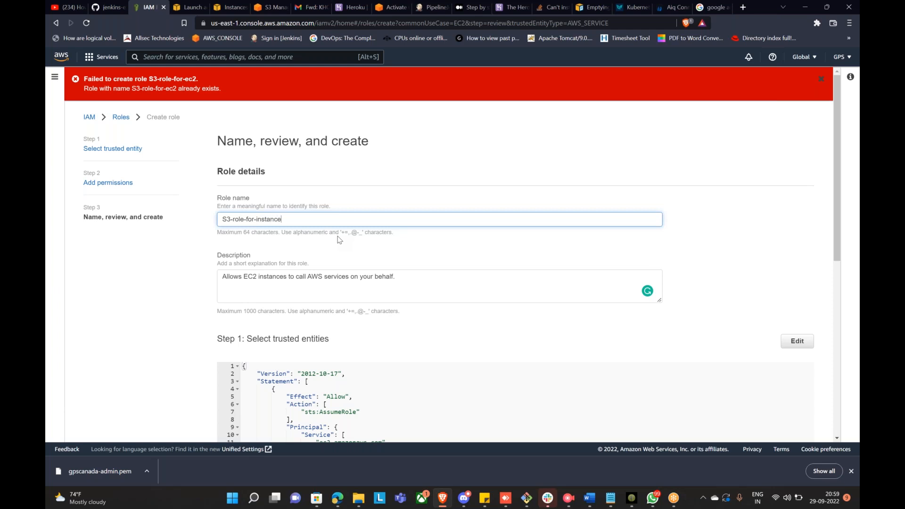
scroll(339, 240, "down", 7)
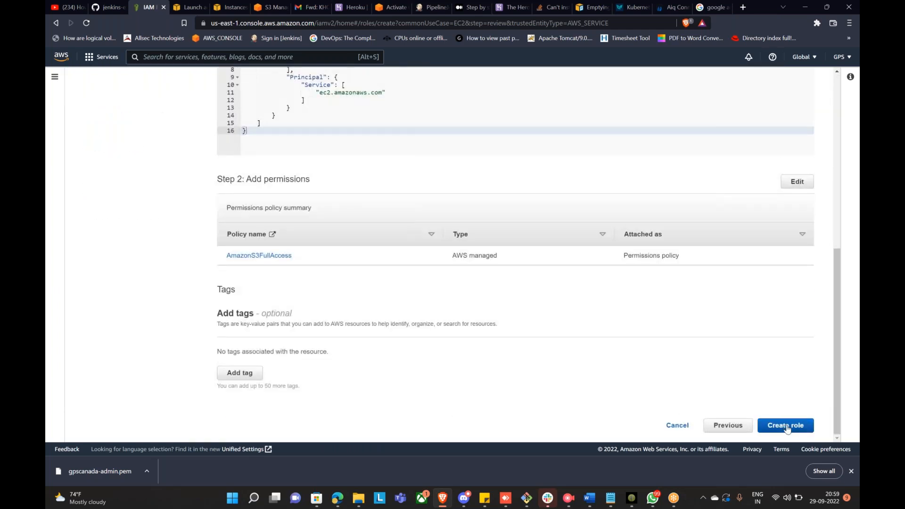
left_click(786, 425)
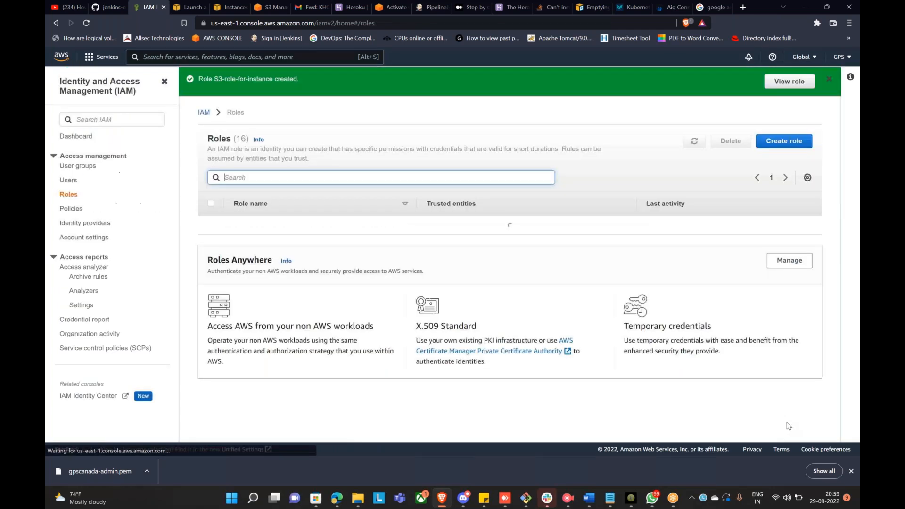
left_click_drag(213, 78, 344, 96)
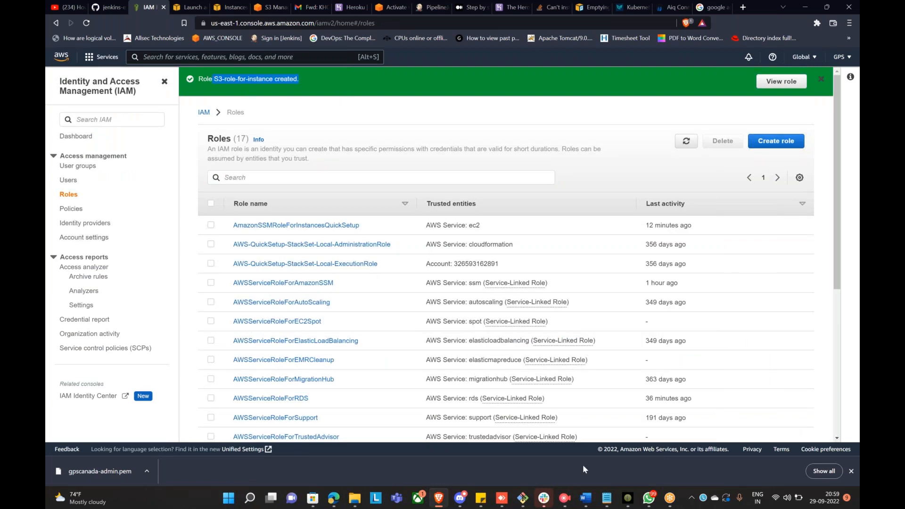
Switch to the instance's terminal and rerun aws s3 ls to test S3 access
left_click(523, 498)
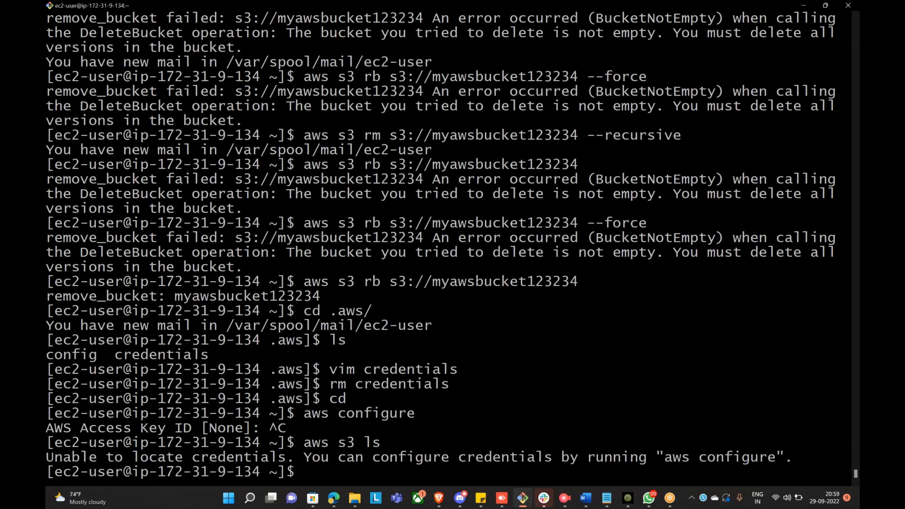
key("Up")
key("Return")
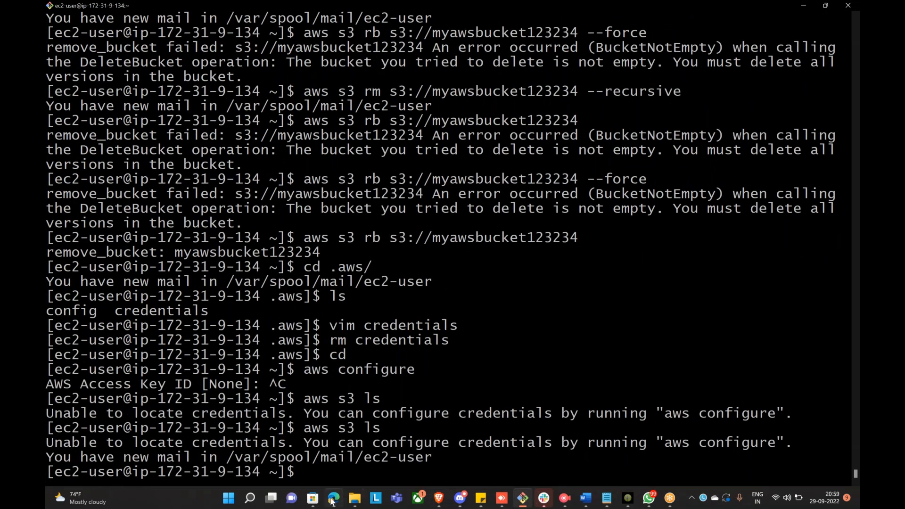
mouse_move(332, 502)
Return to the browser and view the permissions policies in the details of the S3-role-for-instance role
left_click(439, 498)
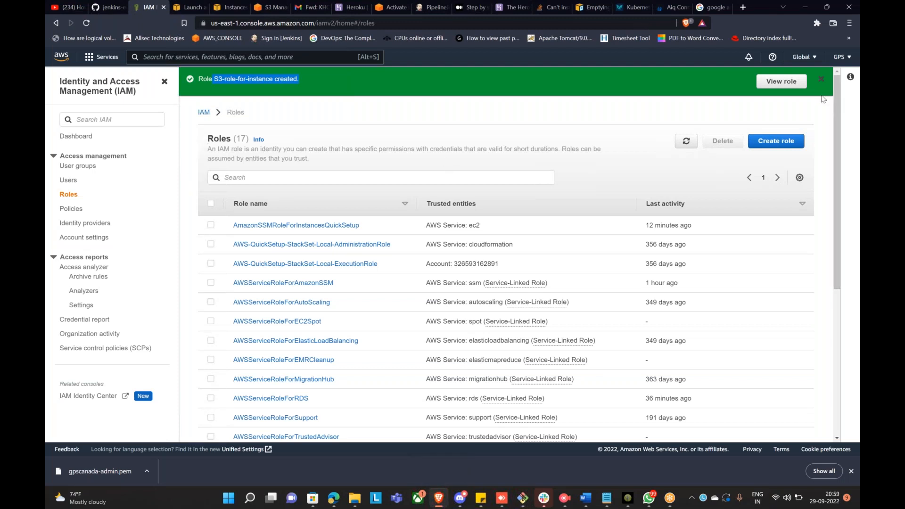
left_click(781, 82)
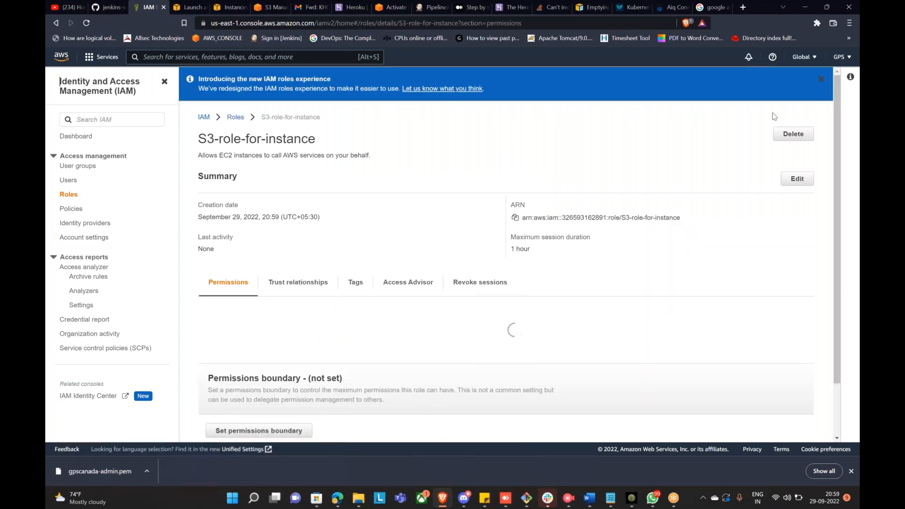
scroll(513, 193, "down", 3)
scroll(345, 119, "down", 2)
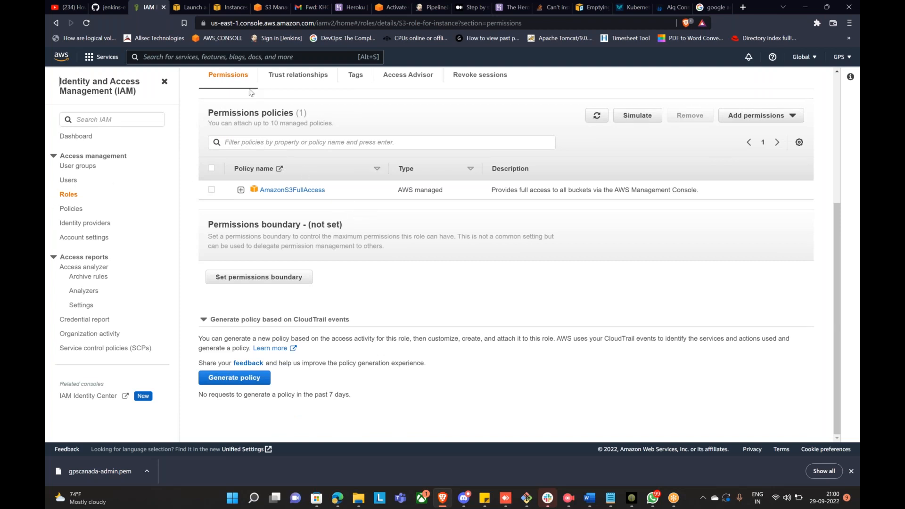
Open the IAM role settings of the EC2 instance Demo-Programmatic-Access
left_click(225, 7)
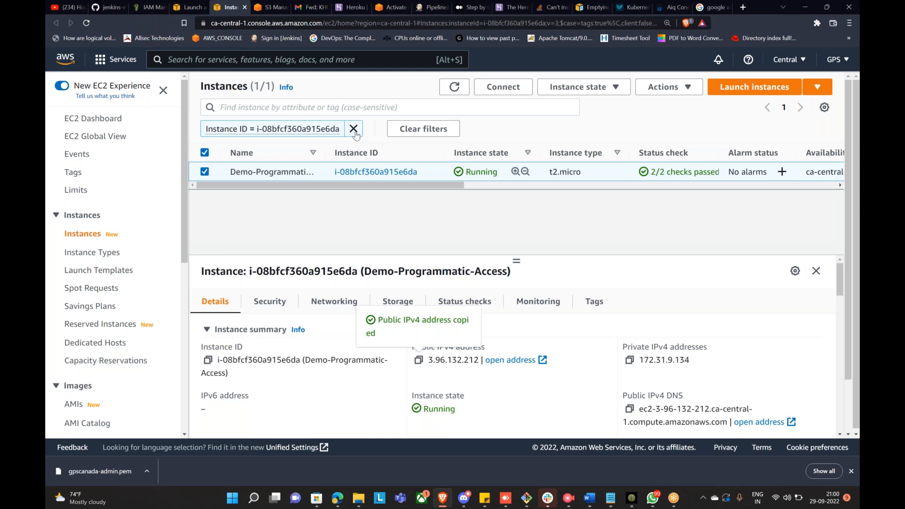
left_click(665, 86)
mouse_move(711, 170)
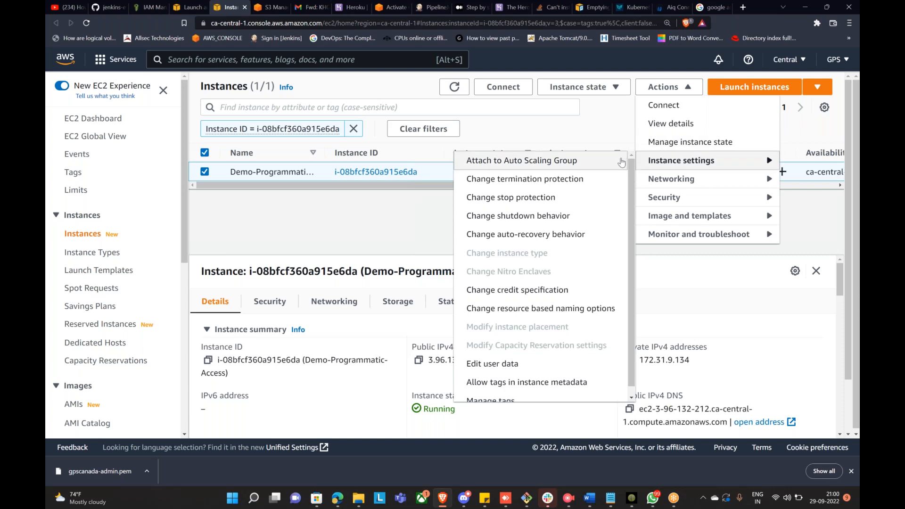
mouse_move(669, 197)
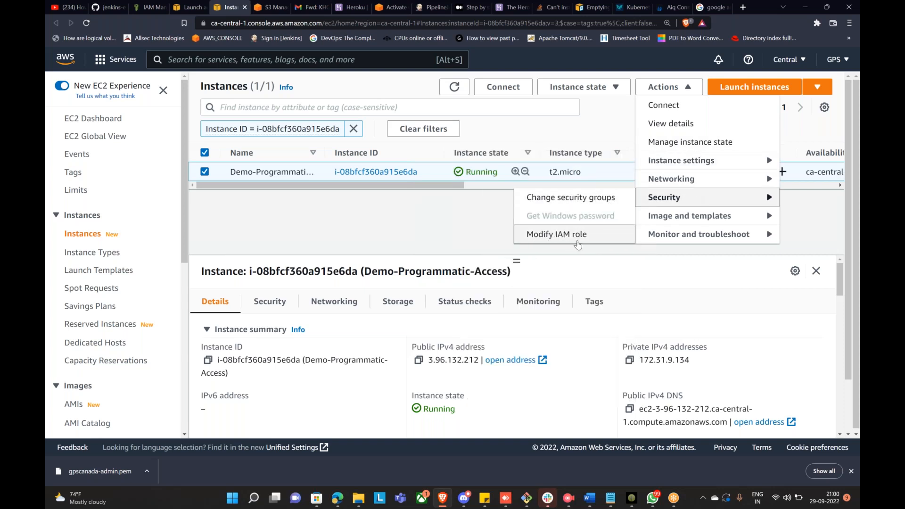
left_click(548, 234)
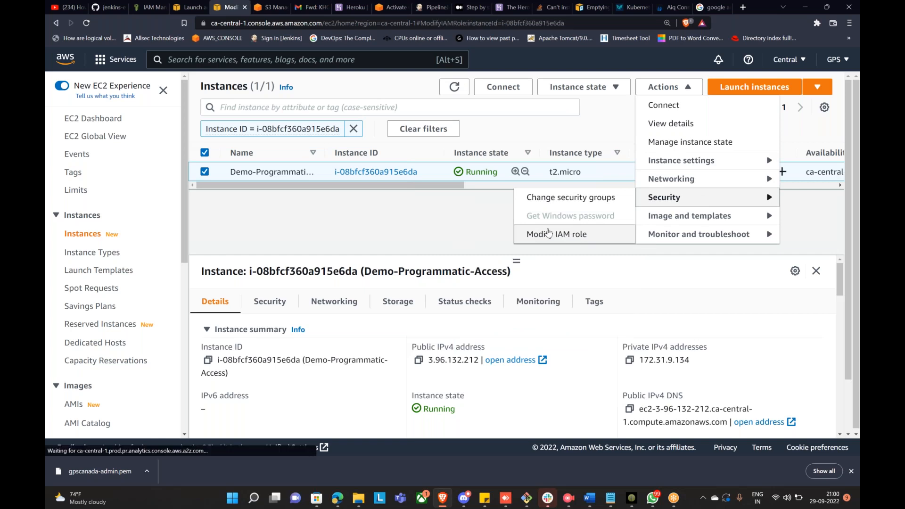
Look for S3-role-for-instance among the instance's available IAM roles, refreshing the list once
left_click(351, 247)
scroll(177, 373, "down", 1)
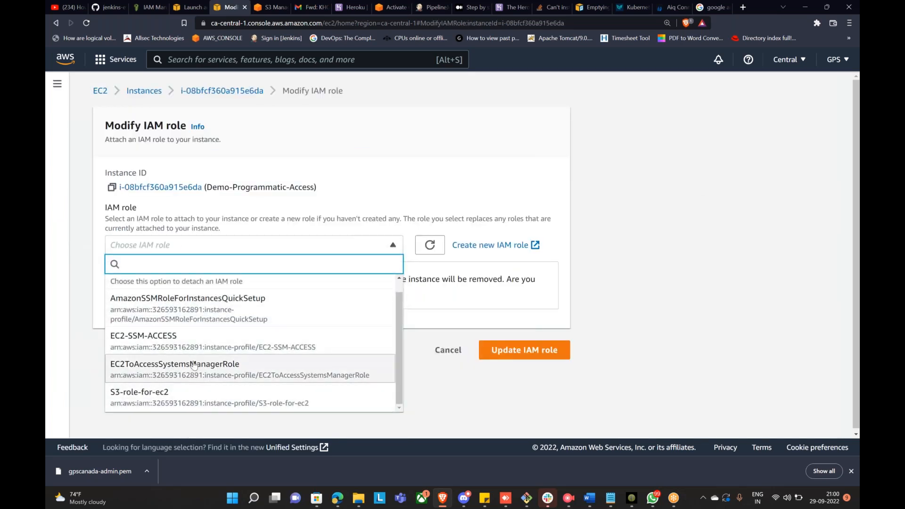
scroll(206, 355, "up", 1)
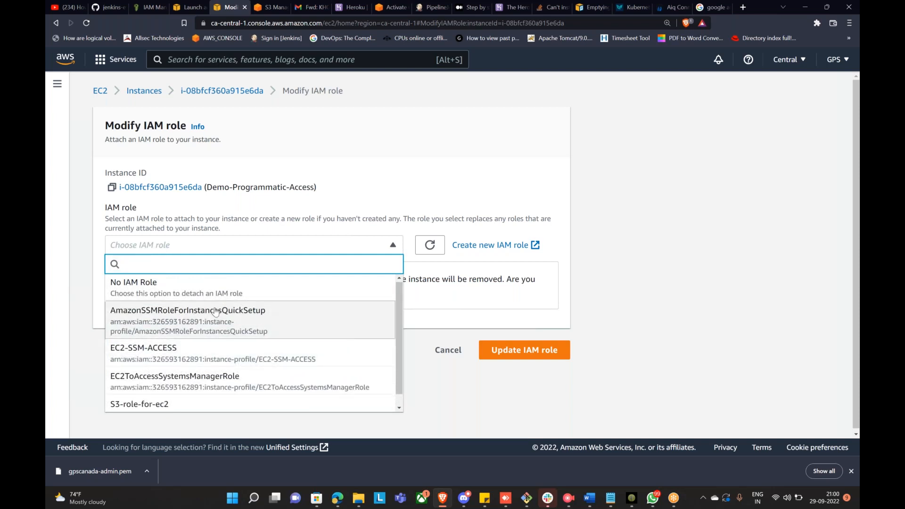
scroll(216, 310, "down", 1)
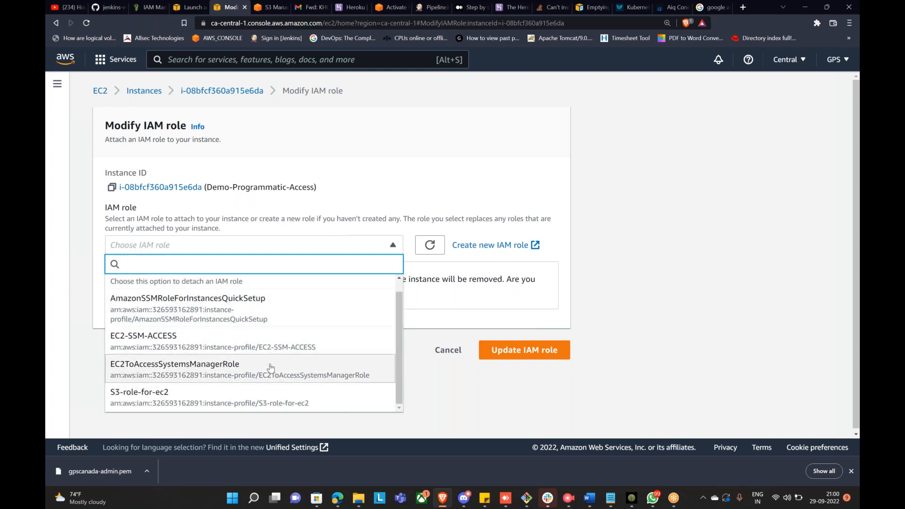
scroll(270, 367, "up", 1)
left_click(430, 246)
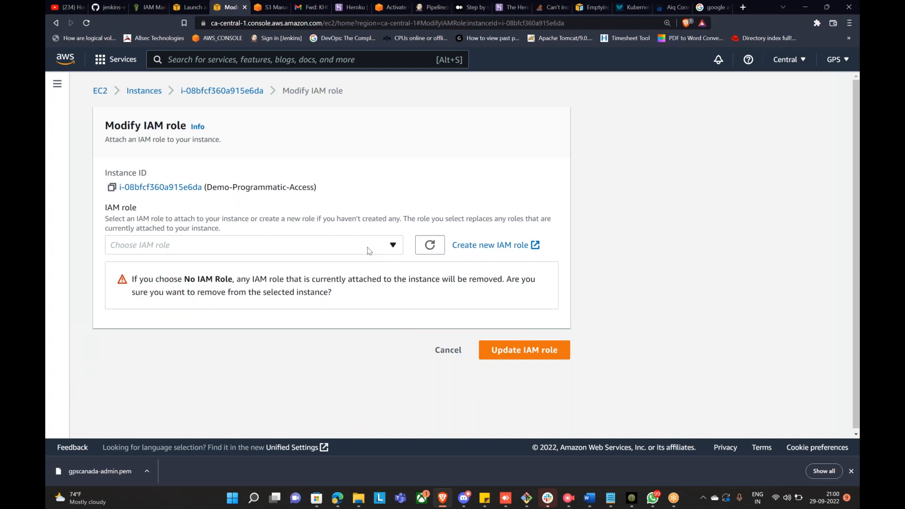
left_click(370, 248)
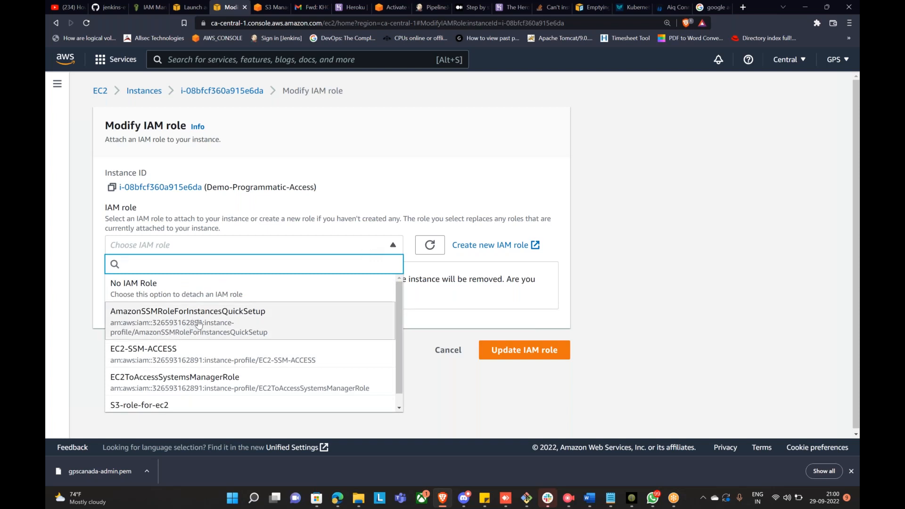
scroll(203, 325, "down", 1)
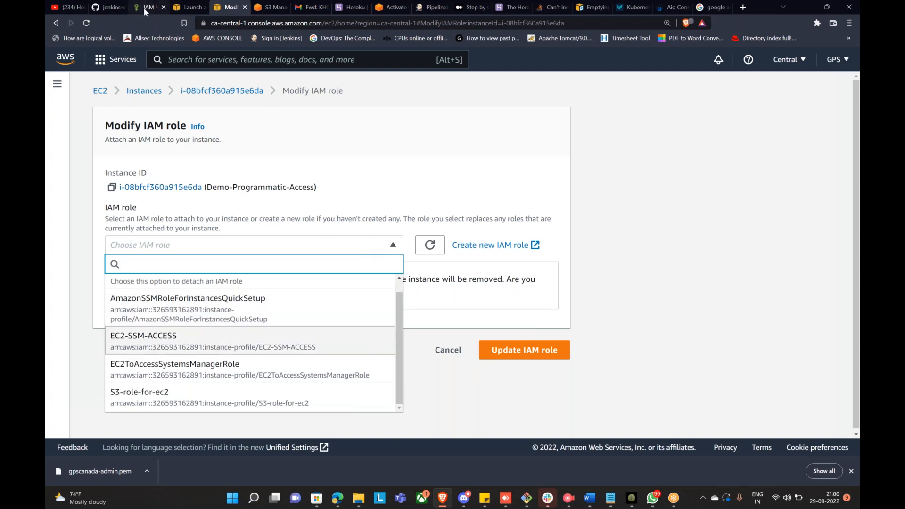
Recheck the S3-role-for-instance details in IAM and return to the instance's IAM role settings
left_click(146, 8)
scroll(495, 359, "up", 4)
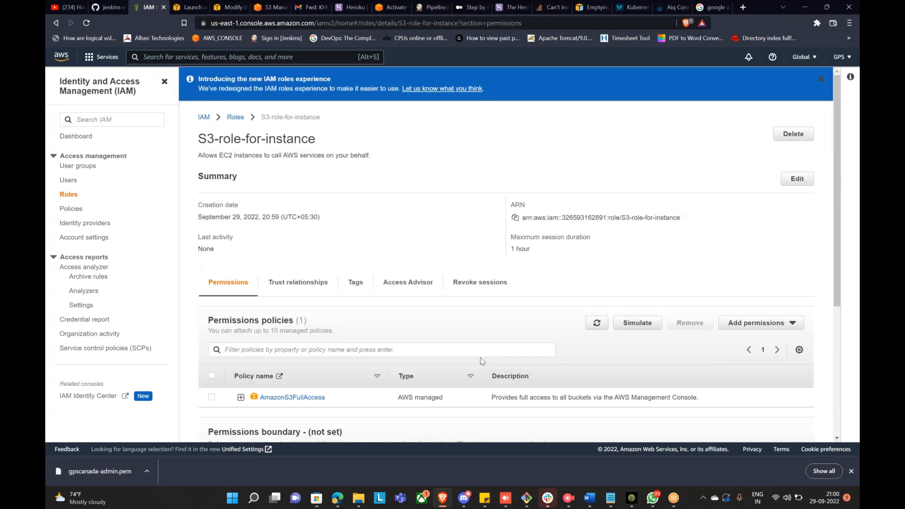
scroll(480, 355, "down", 4)
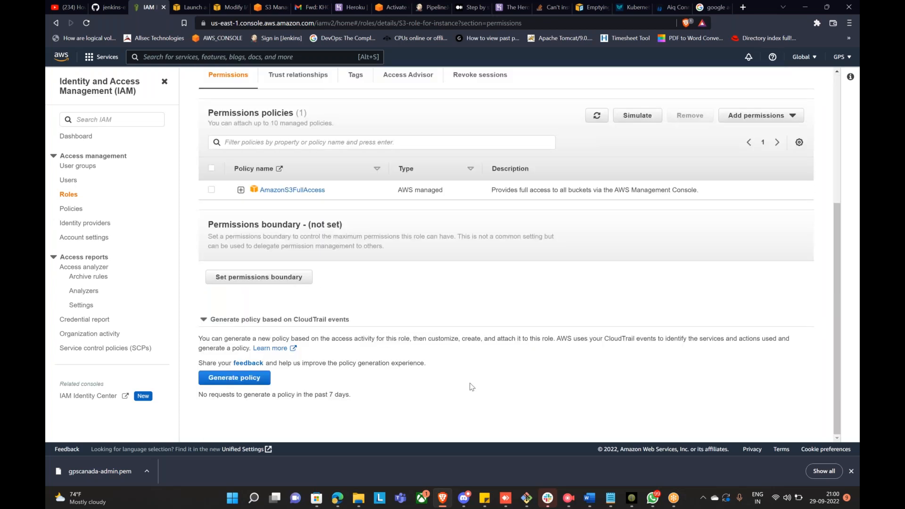
left_click(187, 10)
left_click(228, 10)
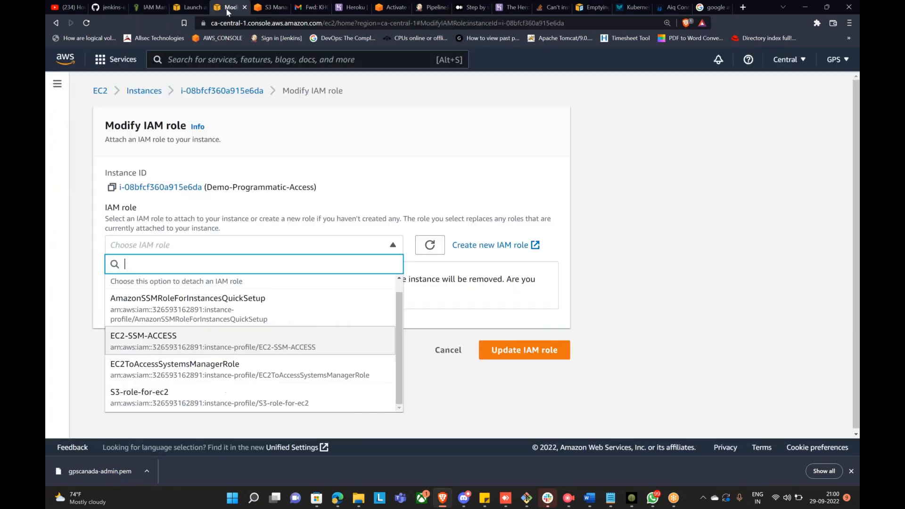
Refresh the instance's list of available IAM roles and search it for s3
left_click(430, 246)
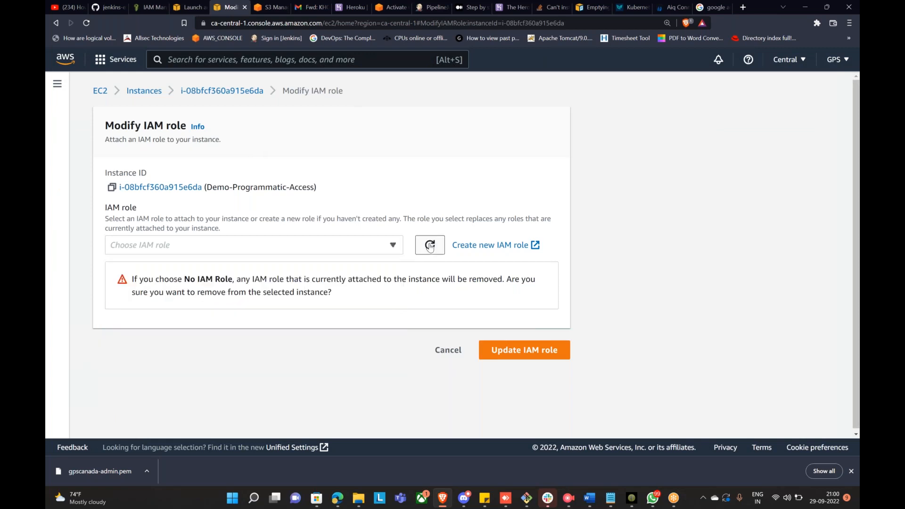
left_click(395, 250)
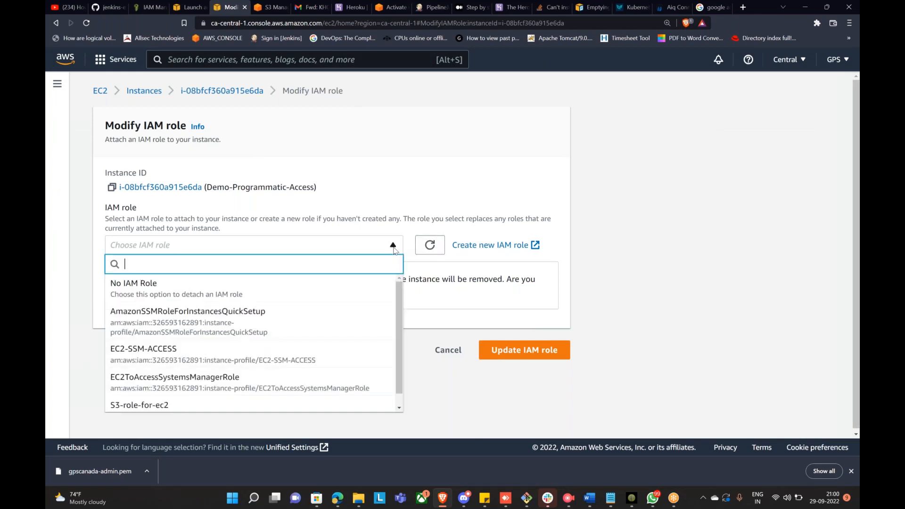
scroll(282, 323, "down", 1)
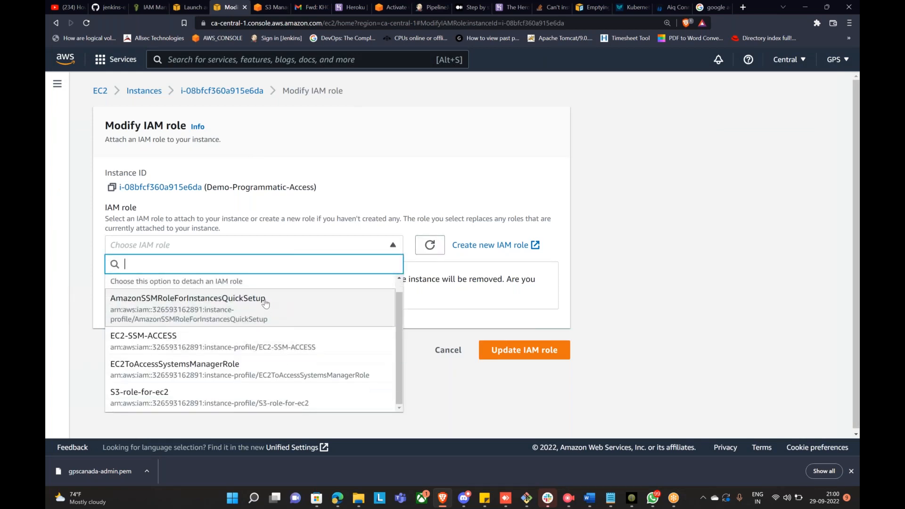
type("s3")
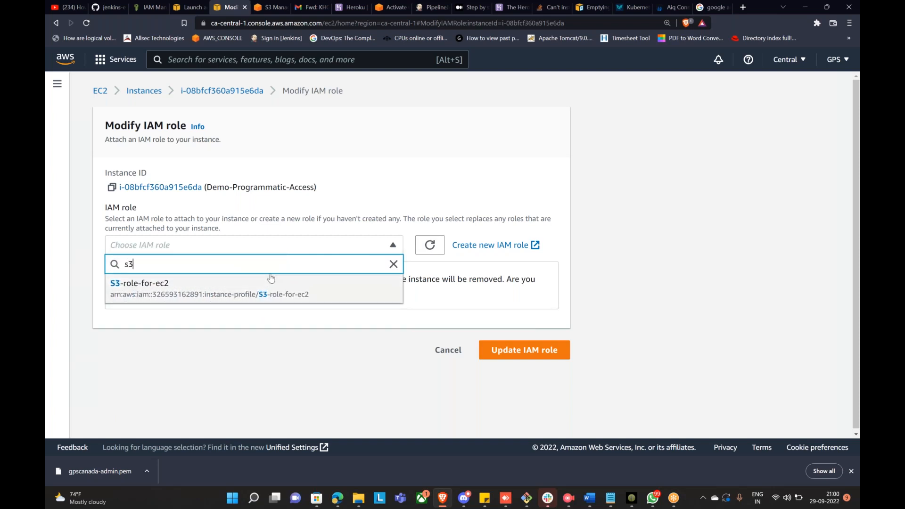
Search the IAM roles for s3, check the account and region settings, and refresh the role list
left_click(163, 10)
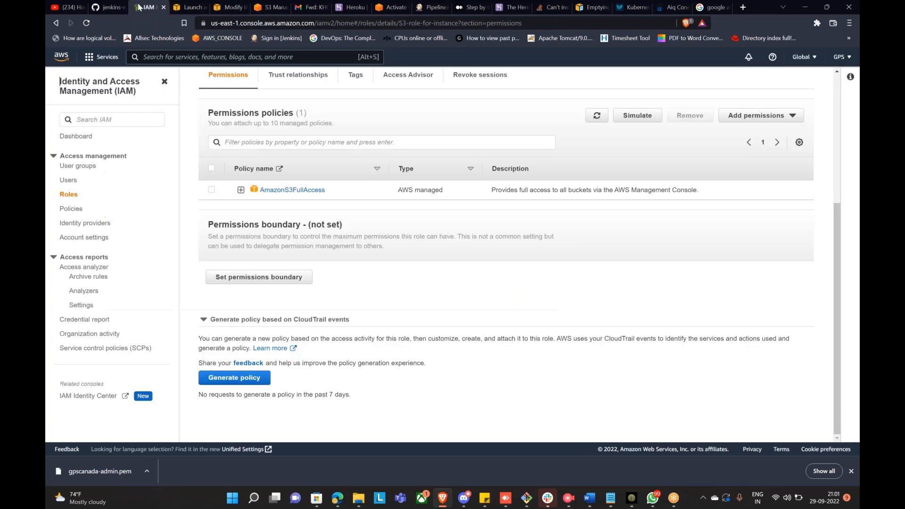
scroll(235, 142, "up", 5)
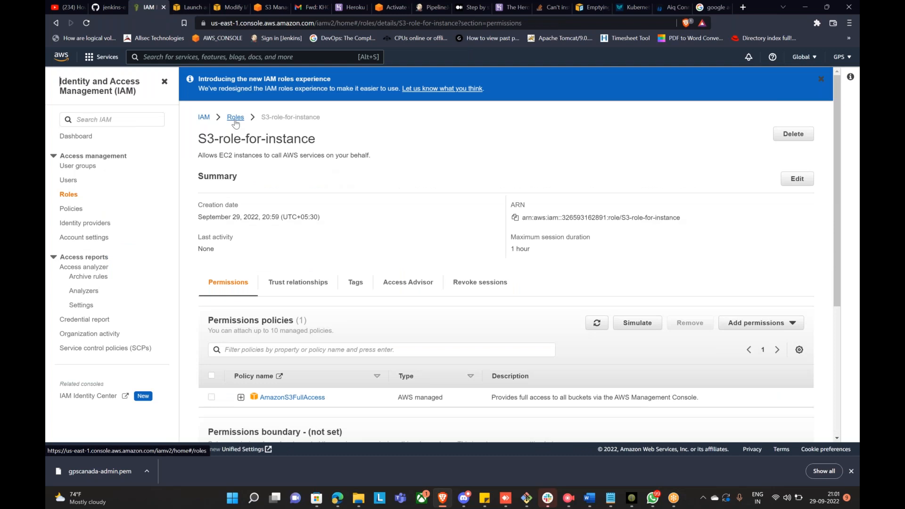
left_click(235, 117)
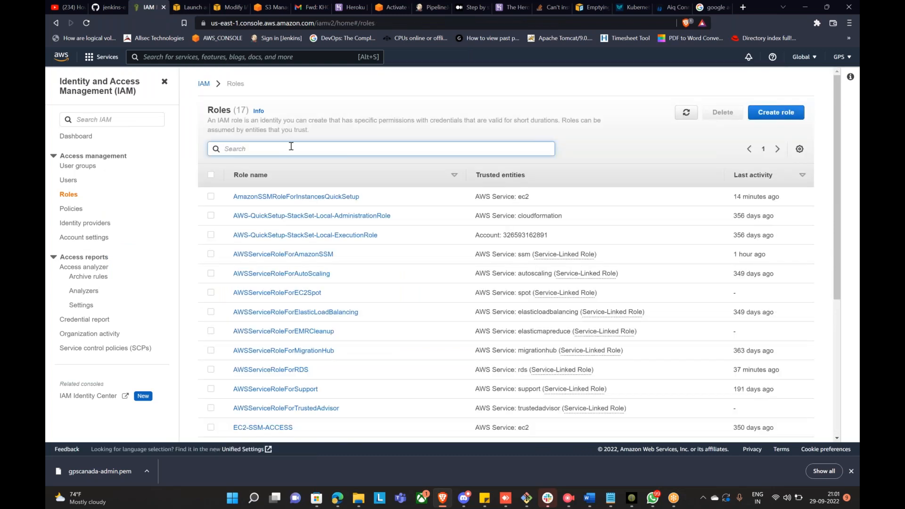
type("s3")
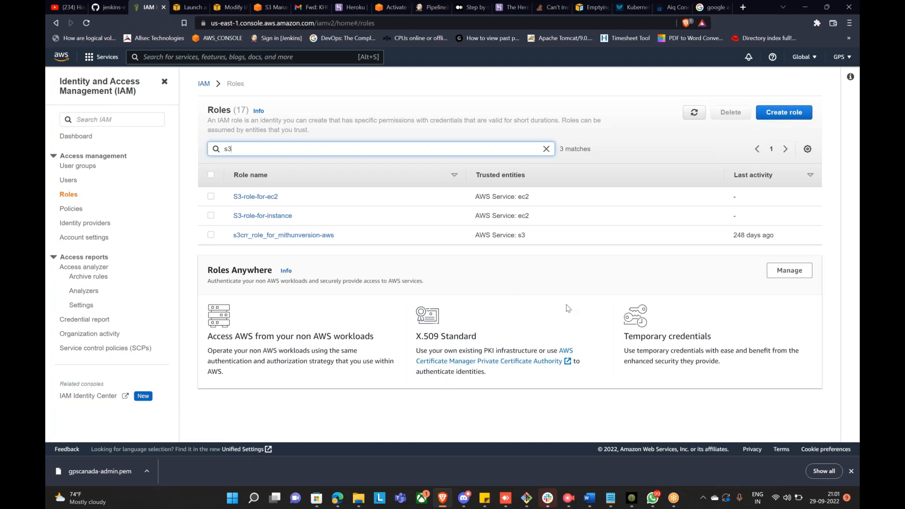
left_click(838, 58)
left_click(838, 62)
left_click(804, 58)
left_click(804, 57)
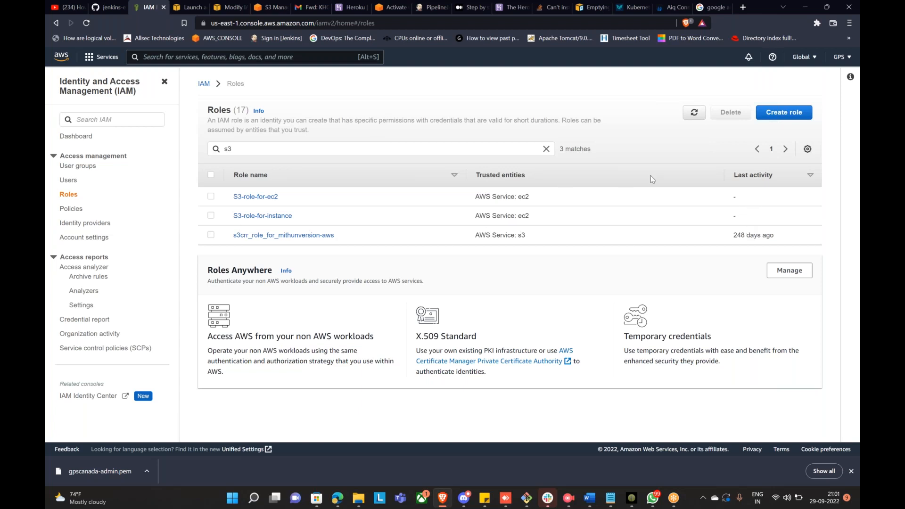
left_click(694, 112)
Reopen the IAM role settings of the Demo-Programmatic-Access instance from the instance list and look through the available roles
left_click(230, 7)
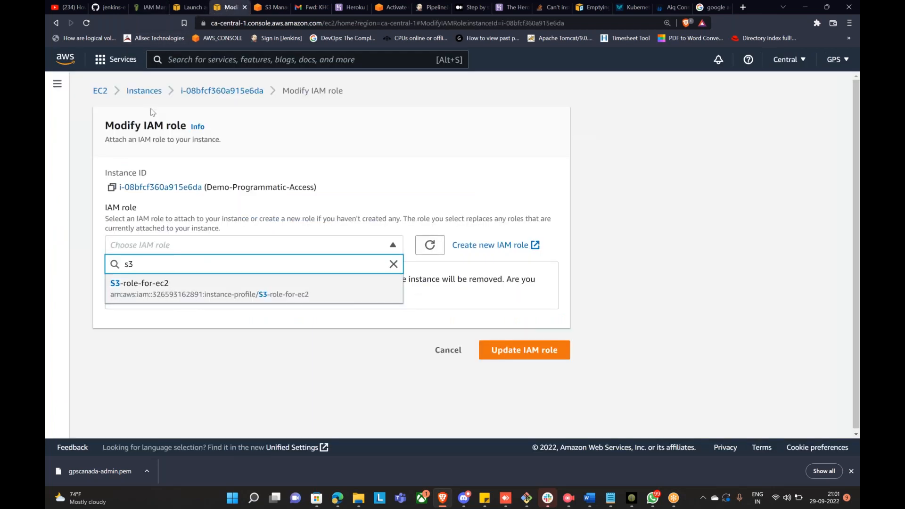
left_click(143, 91)
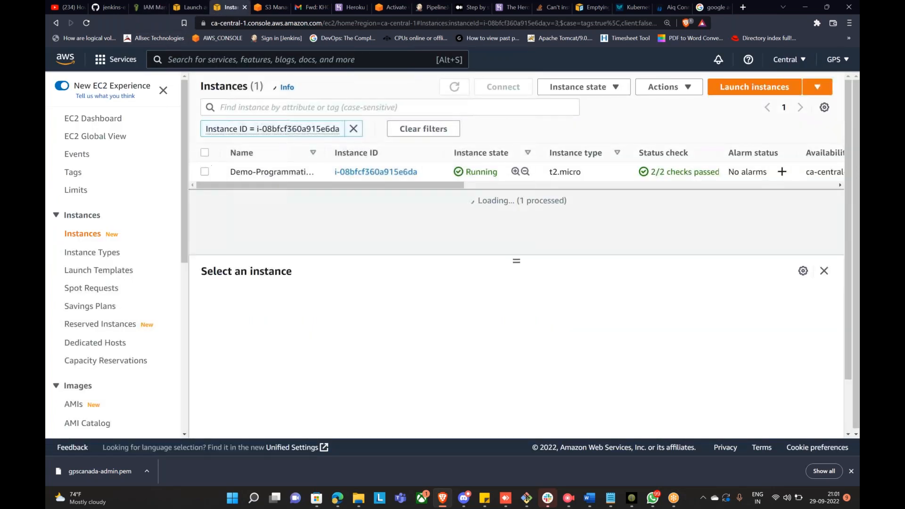
left_click(204, 172)
left_click(693, 90)
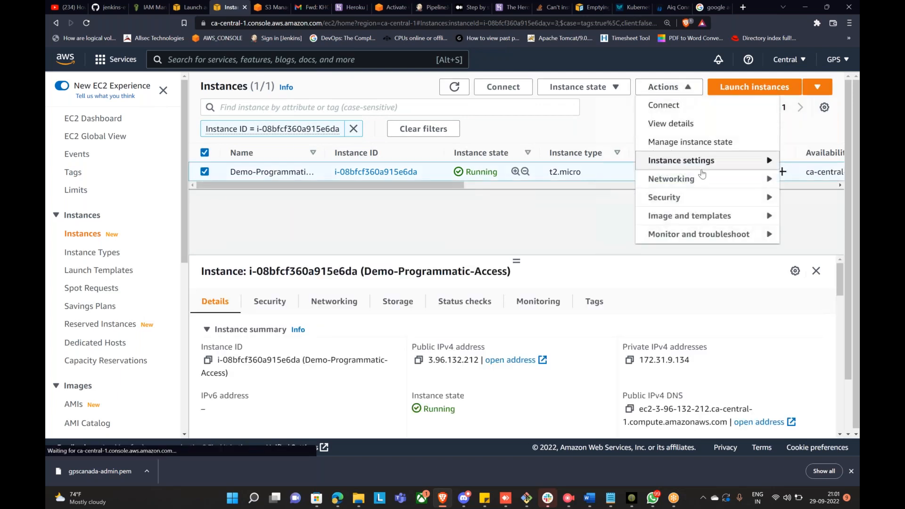
mouse_move(709, 198)
left_click(564, 239)
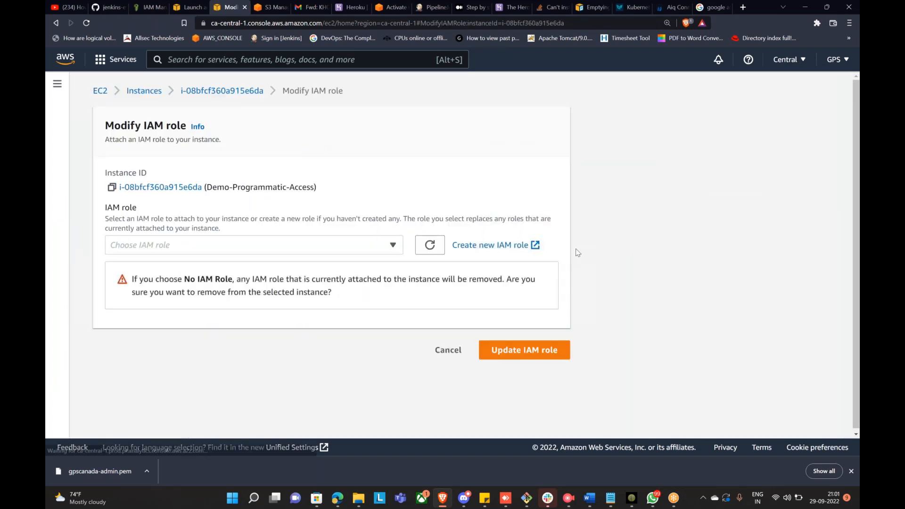
left_click(292, 244)
scroll(257, 319, "down", 1)
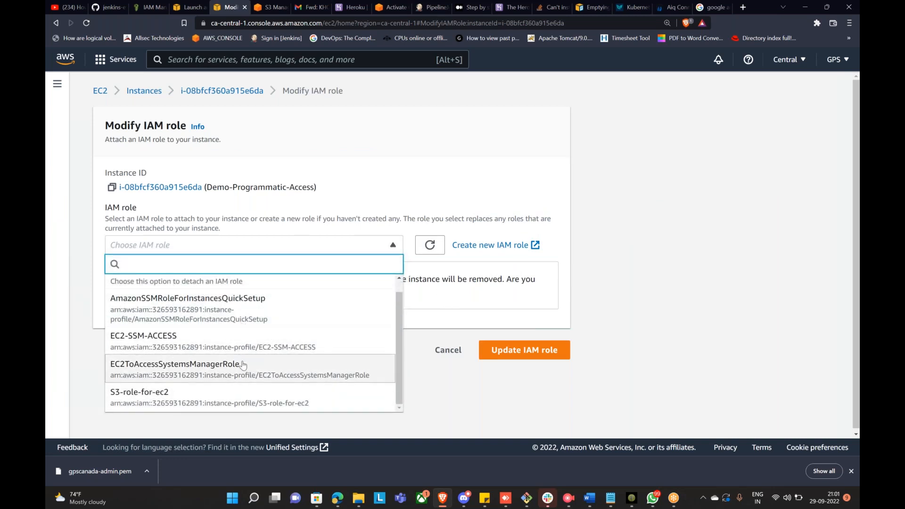
scroll(251, 403, "down", 1)
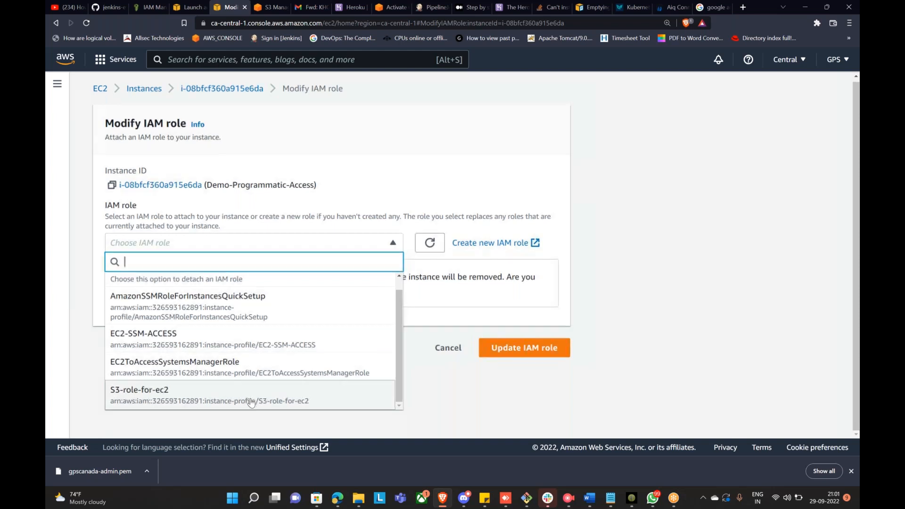
Review the summary and permissions of the S3-role-for-instance role in IAM
left_click(143, 8)
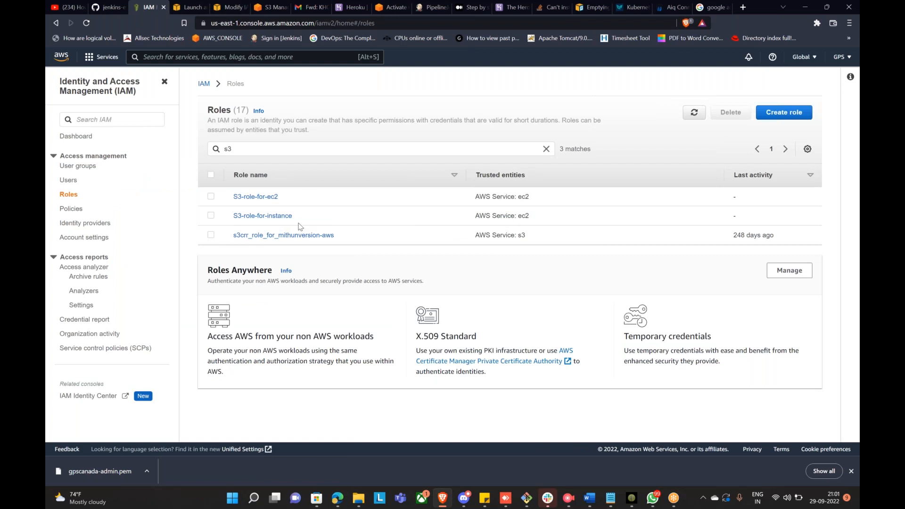
left_click(278, 216)
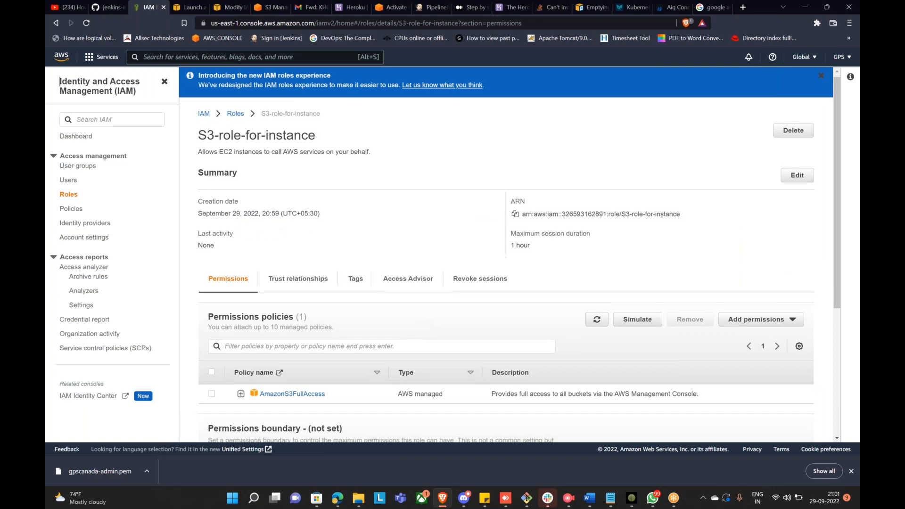
scroll(421, 322, "down", 3)
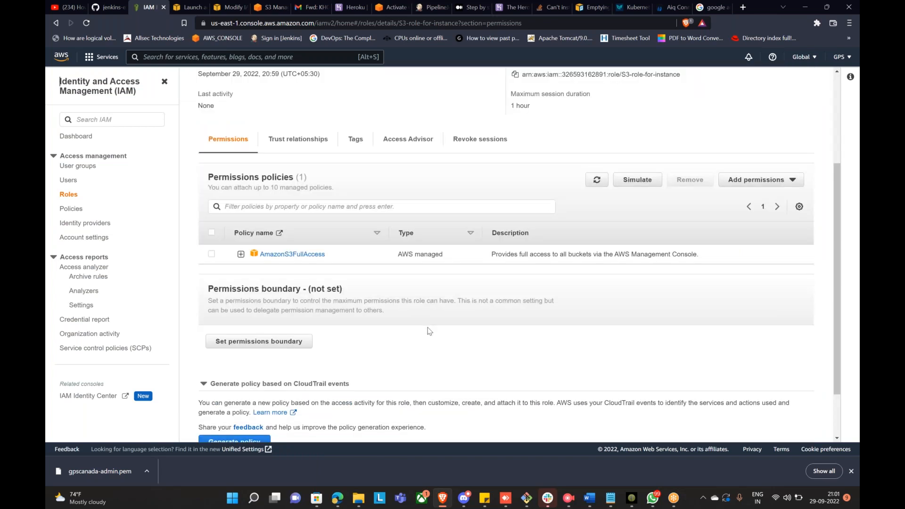
scroll(424, 325, "up", 3)
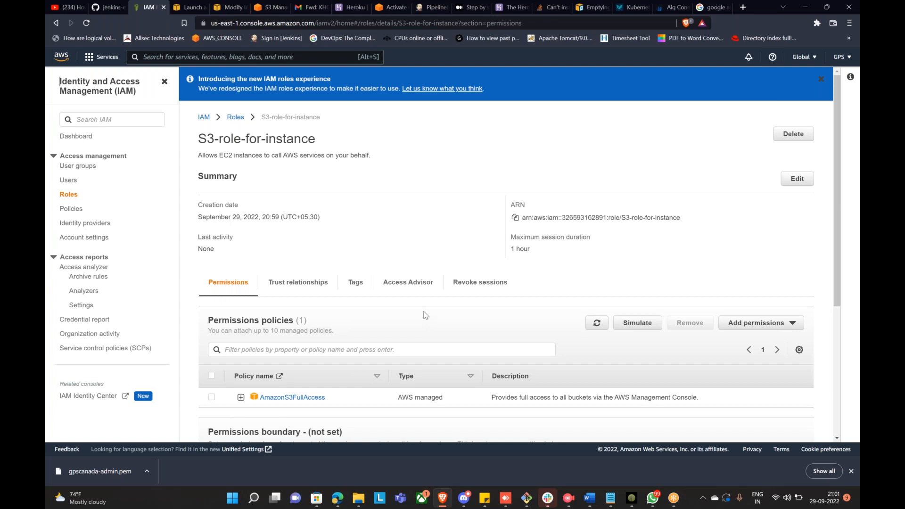
Filter the IAM roles by s3 and delete the S3-role-for-ec2 role, confirming with its name
left_click(236, 117)
left_click(261, 148)
type("s3")
left_click(211, 196)
left_click(731, 112)
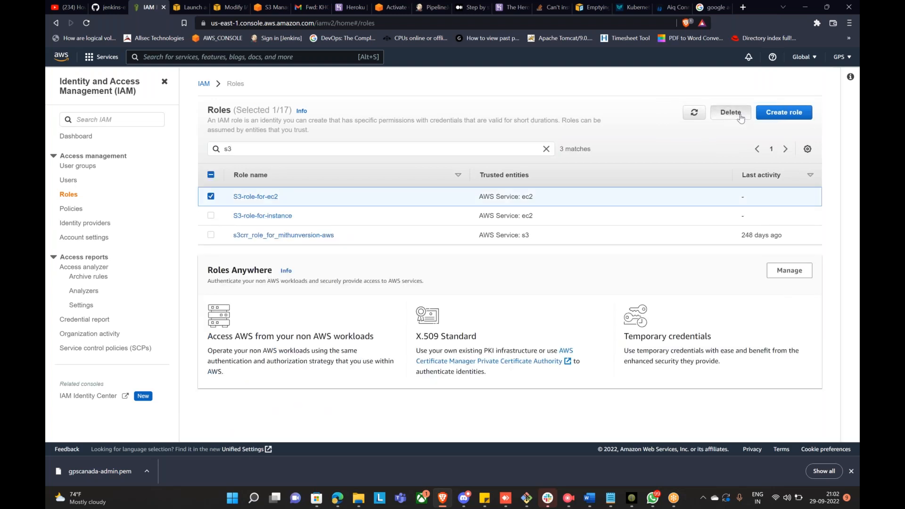
left_click_drag(324, 244, 383, 254)
key("ctrl+c")
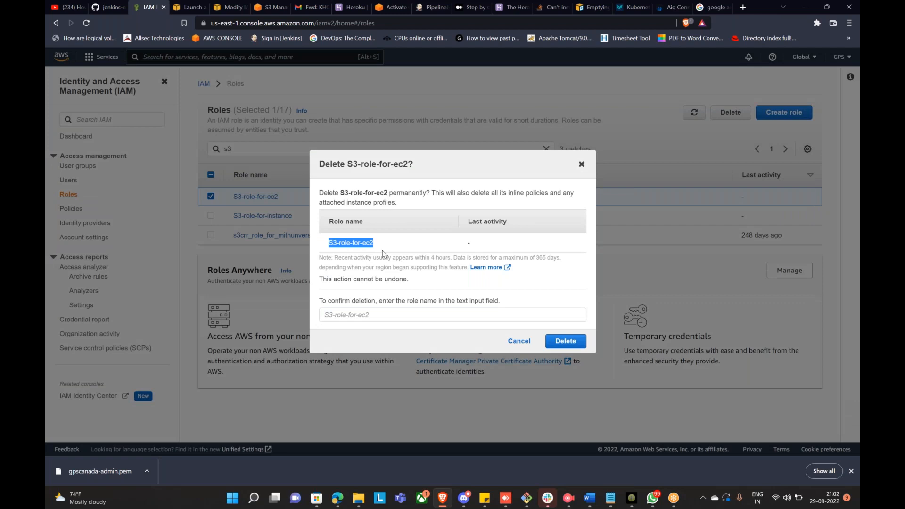
left_click(358, 316)
key("ctrl+v")
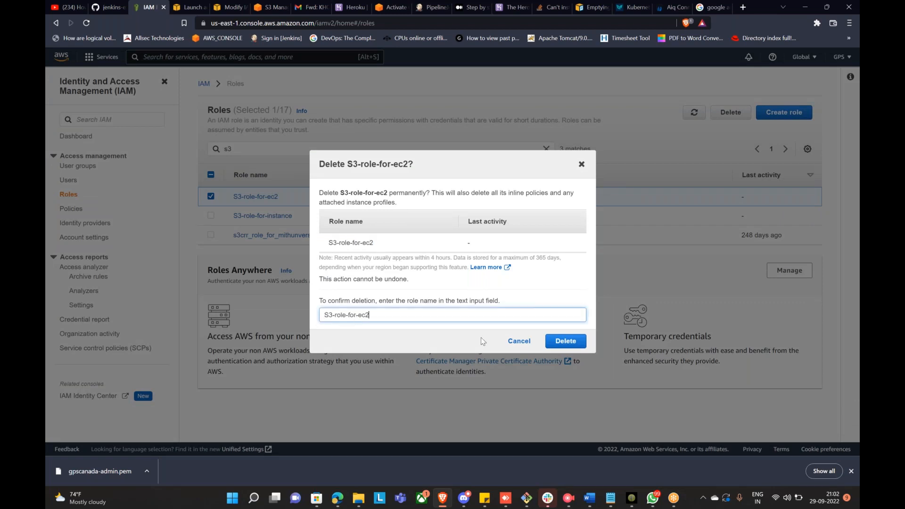
left_click(553, 345)
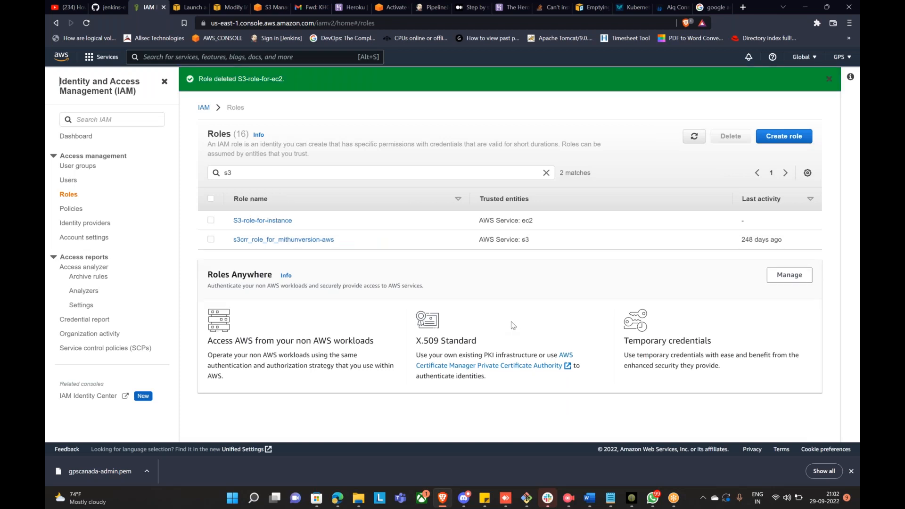
Delete the s3crr role that trusts the s3 service, confirming with its full role name
left_click(212, 241)
left_click(731, 136)
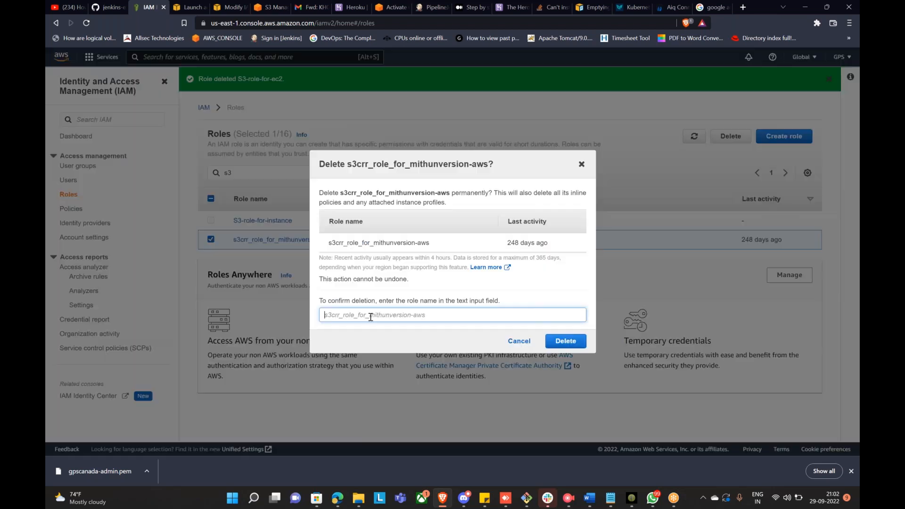
left_click_drag(341, 192, 448, 186)
key("ctrl+c")
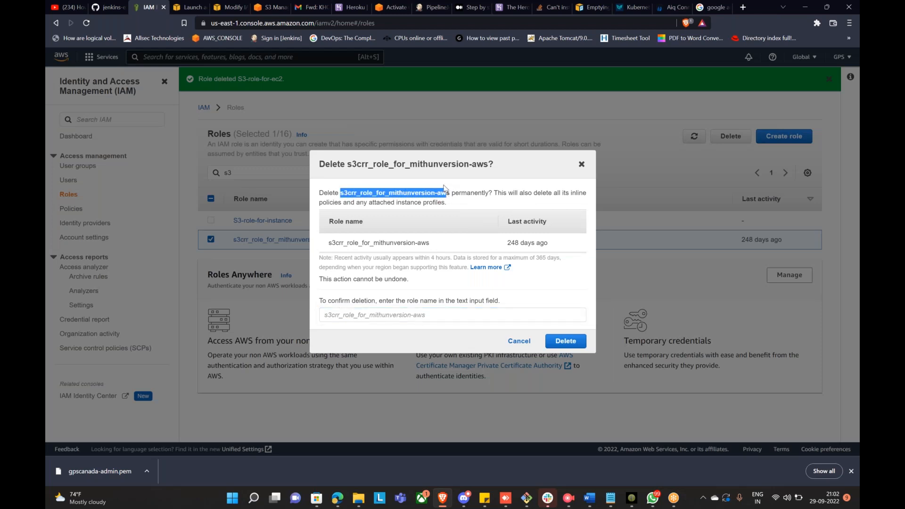
left_click(351, 313)
key("ctrl+v")
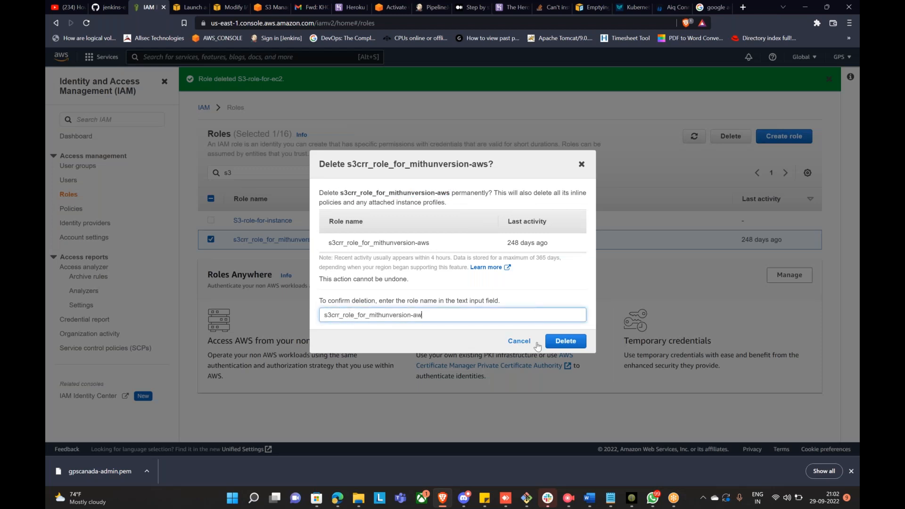
left_click(561, 347)
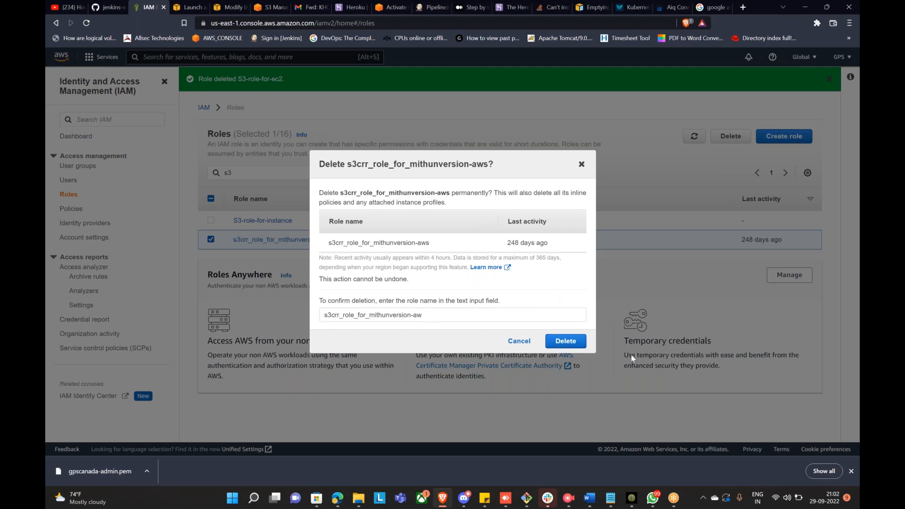
left_click(464, 313)
type("s")
left_click(569, 346)
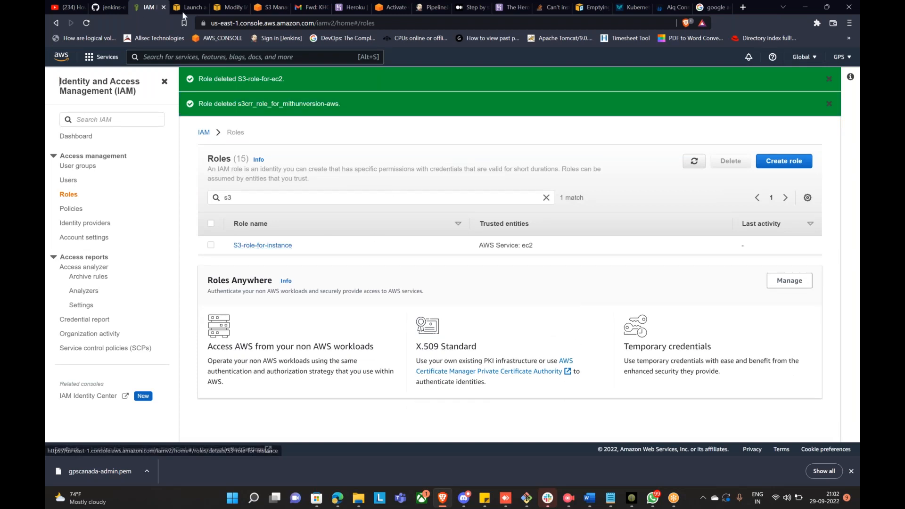
Return to the instance's IAM role settings, refresh the available roles and view the list
left_click(224, 10)
left_click(429, 243)
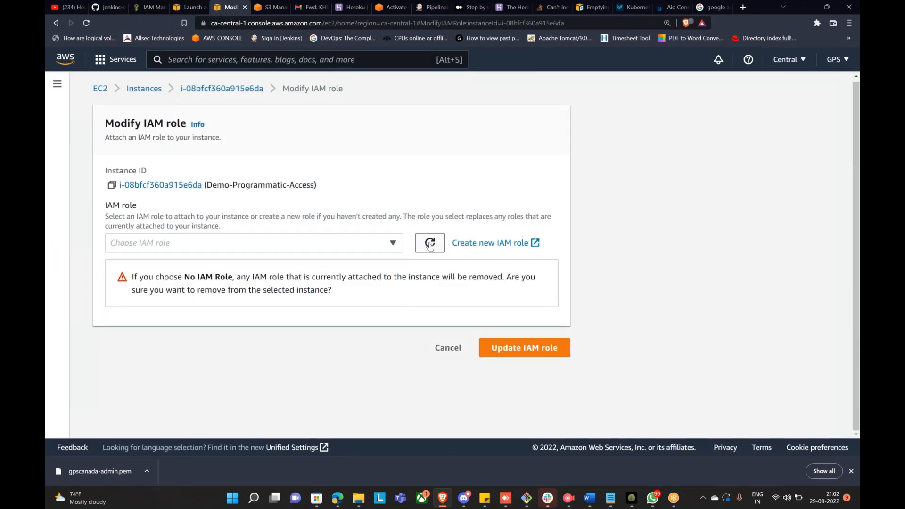
left_click(377, 244)
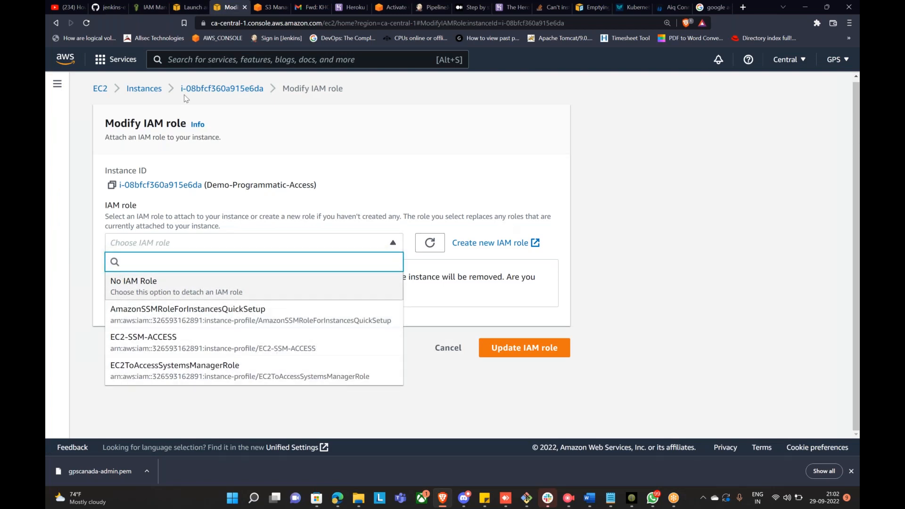
Return to the IAM roles and delete the S3-role-for-instance role, confirming with its name
left_click(140, 8)
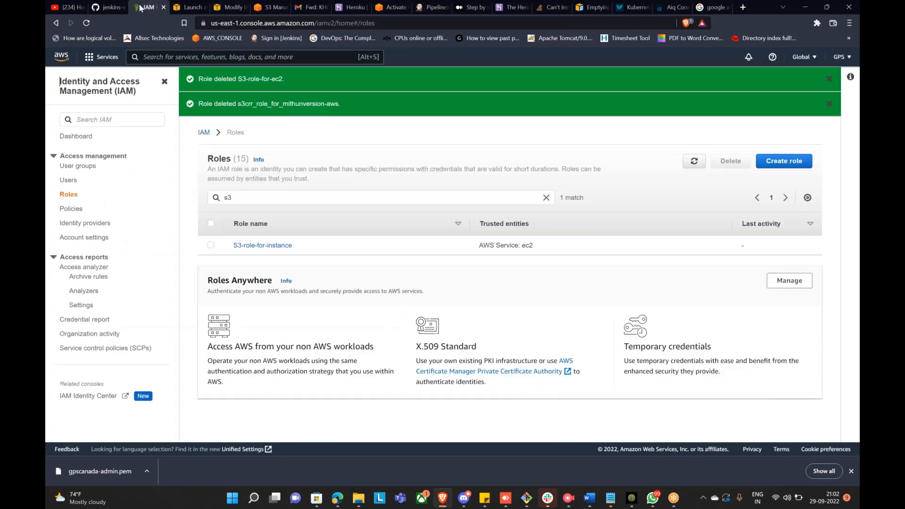
left_click(212, 245)
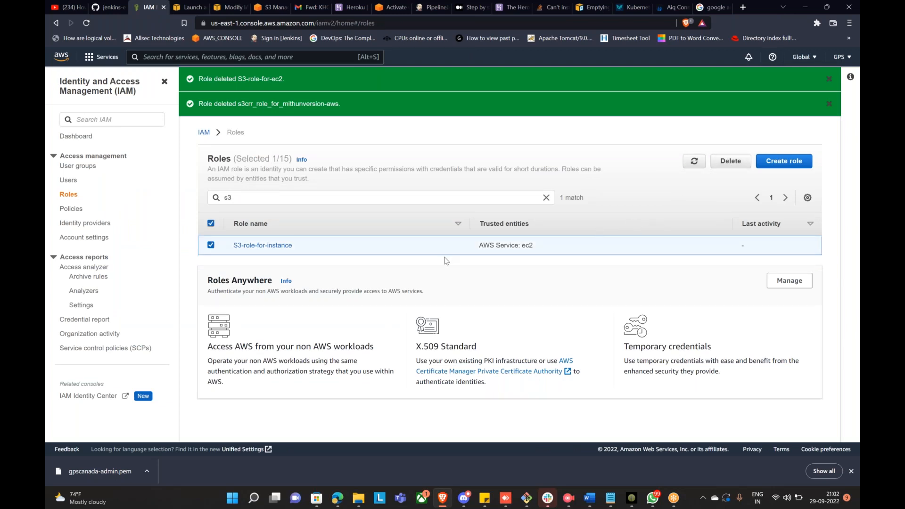
left_click(731, 163)
left_click(568, 342)
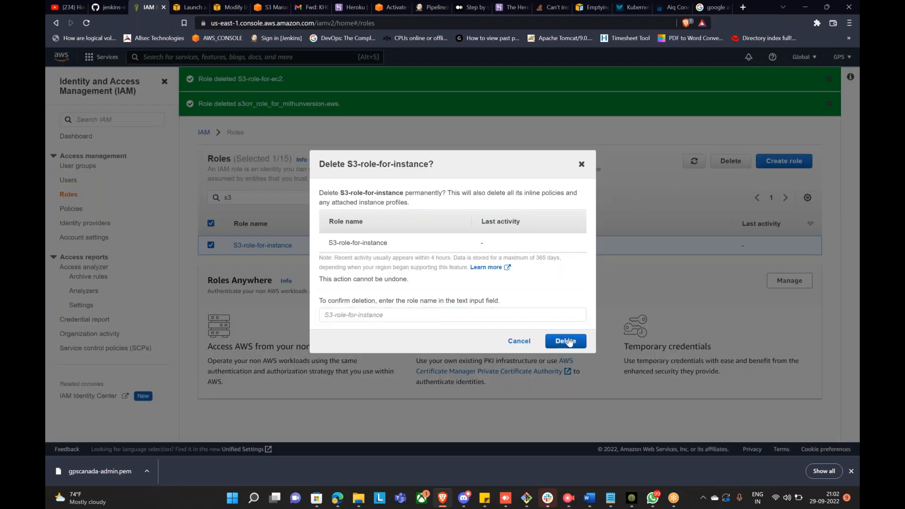
left_click_drag(329, 243, 390, 247)
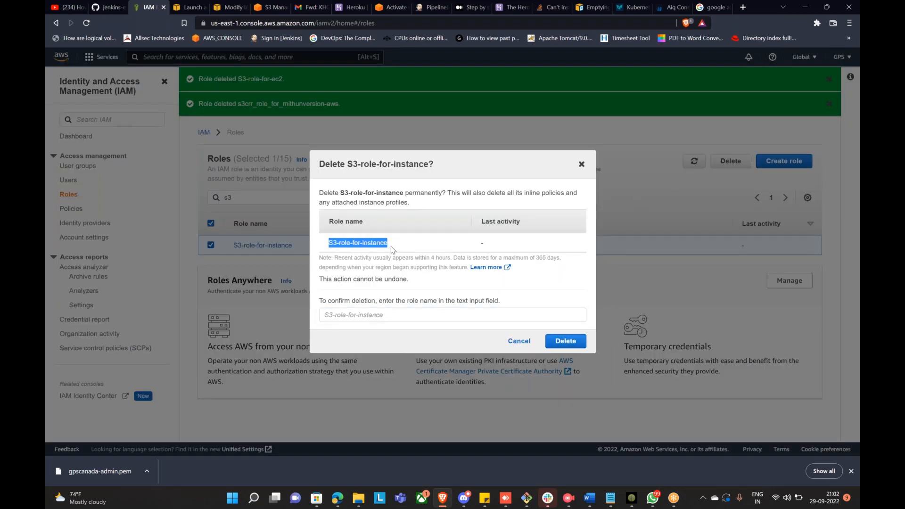
key("ctrl+c")
left_click(344, 312)
key("ctrl+v")
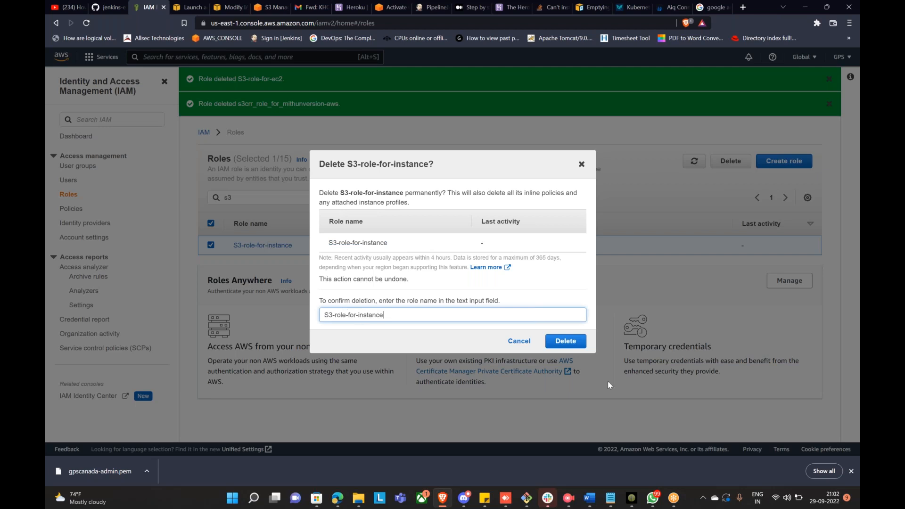
left_click(568, 340)
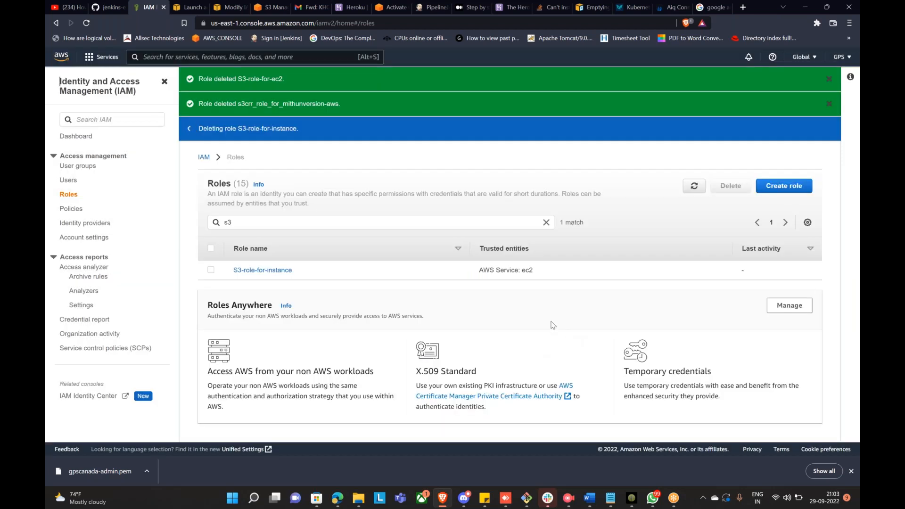
Start a new IAM role with AWS service as the trusted entity type and EC2 as the use case
left_click(775, 191)
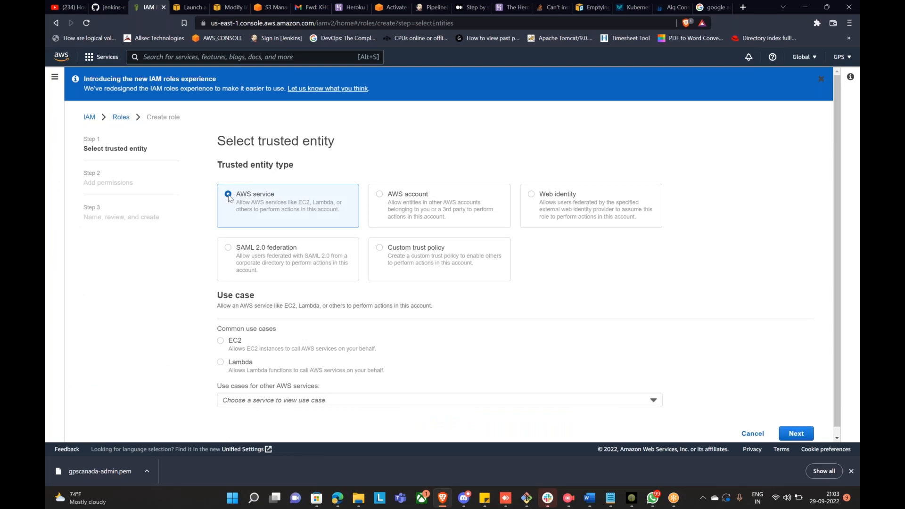
scroll(305, 215, "down", 1)
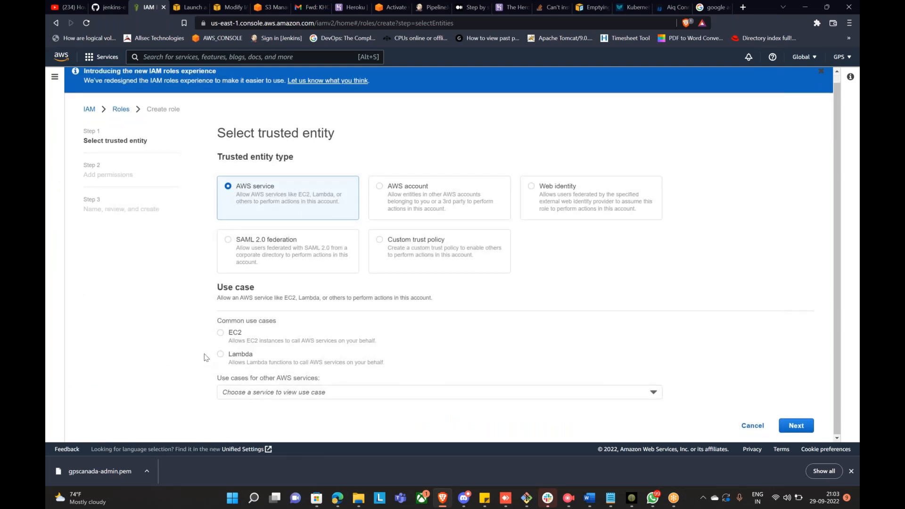
left_click(220, 332)
left_click(799, 426)
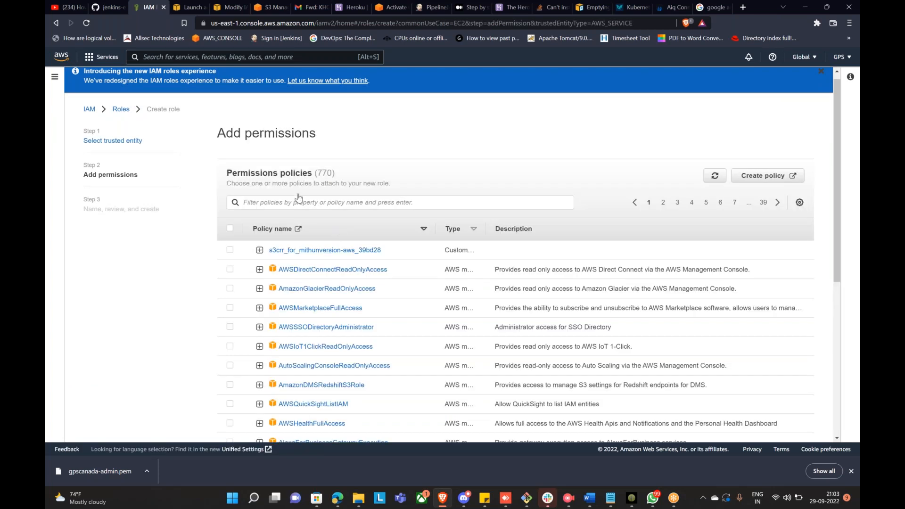
Filter the permissions policies by s3 and add the AmazonS3FullAccess policy to the new role
left_click(303, 202)
type("s3")
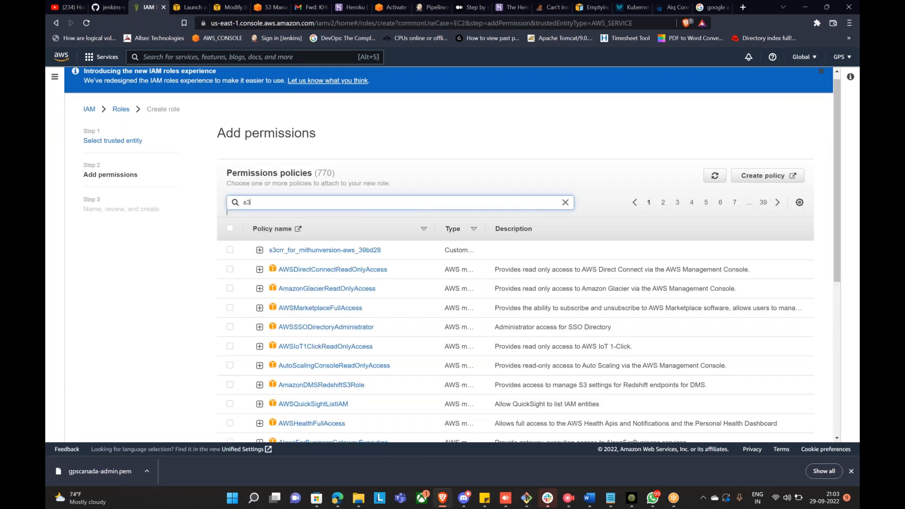
key("Return")
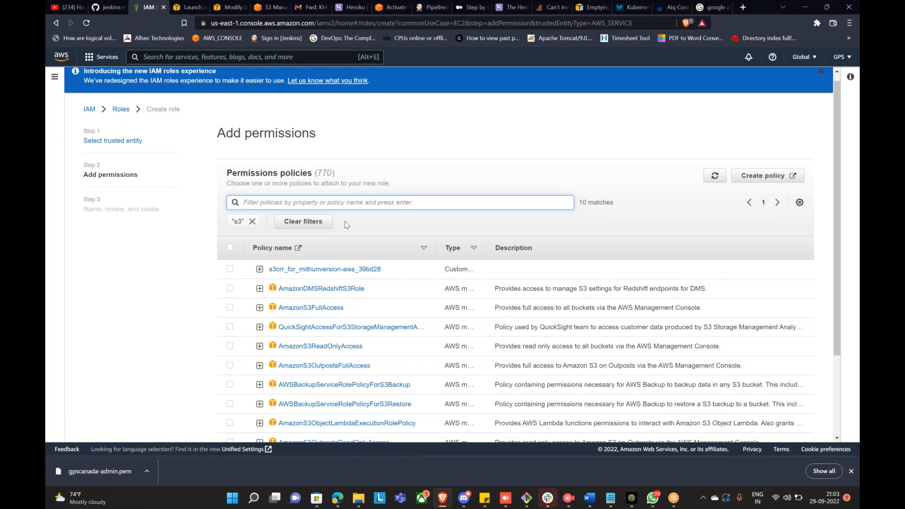
left_click(229, 308)
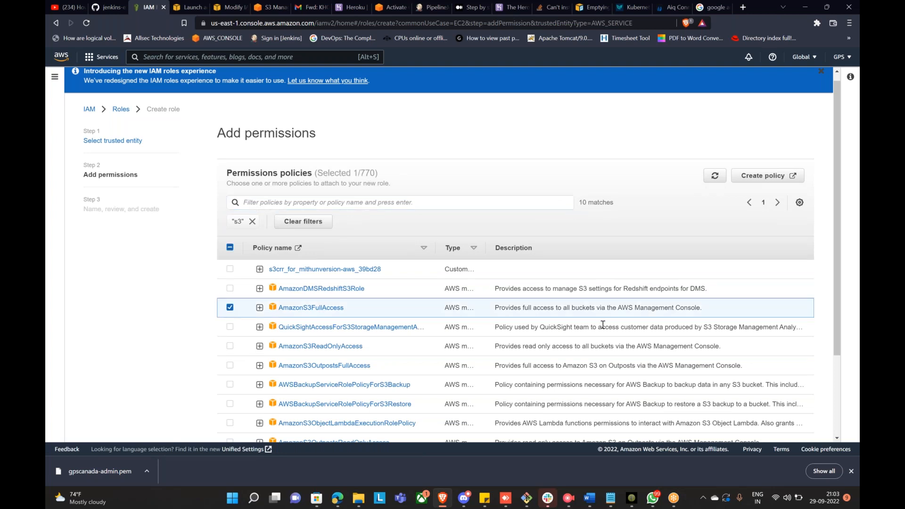
scroll(603, 325, "down", 3)
left_click(796, 426)
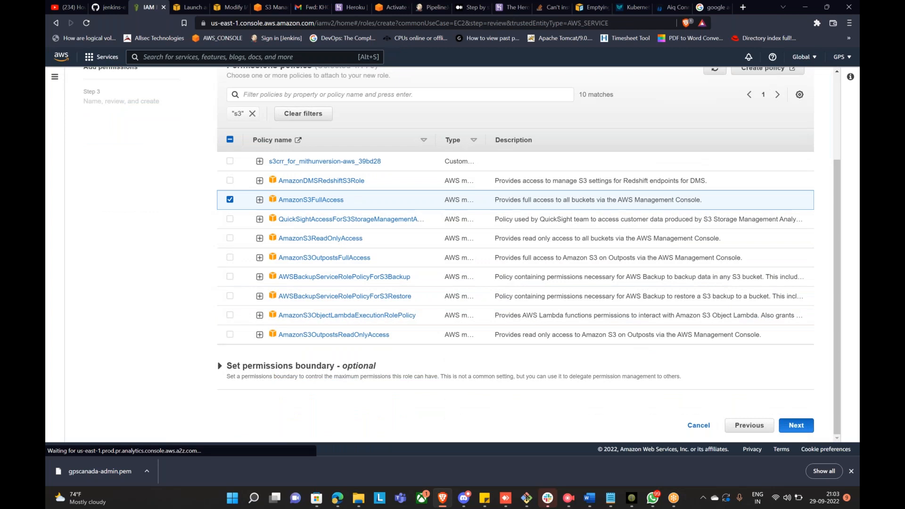
Name the role S3-role-for-instance, review its trust policy and permissions, and create it
left_click(311, 158)
key("ctrl+v")
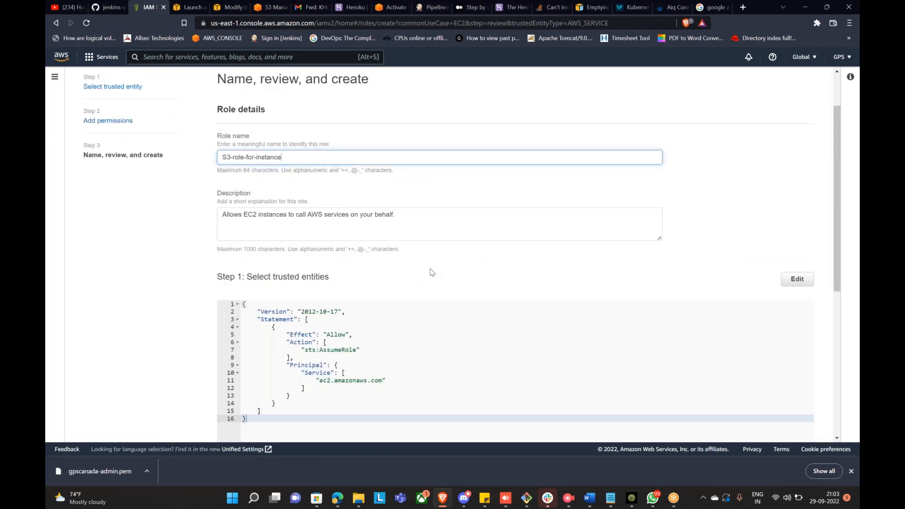
scroll(432, 272, "down", 6)
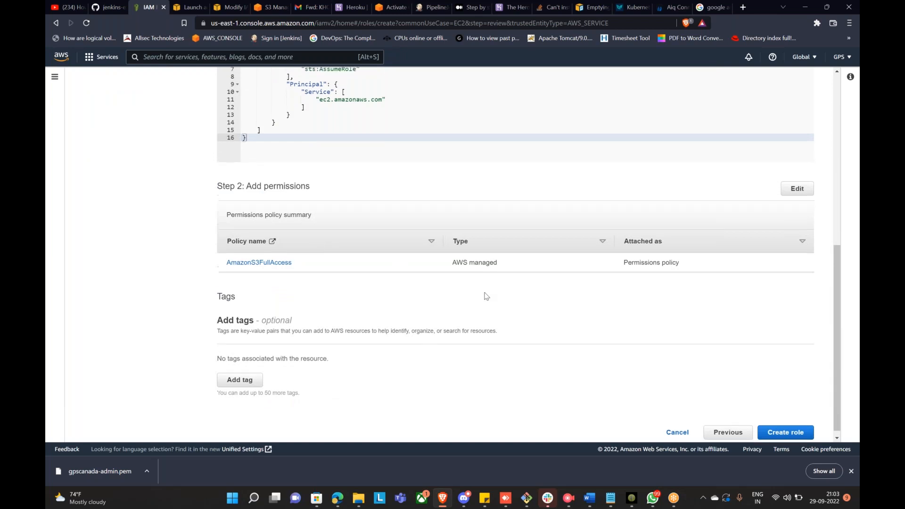
scroll(486, 295, "up", 3)
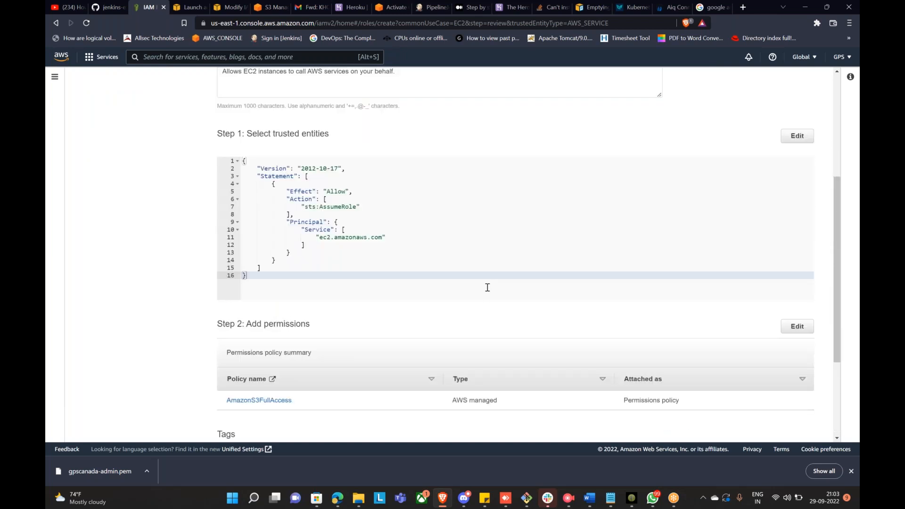
scroll(487, 287, "down", 3)
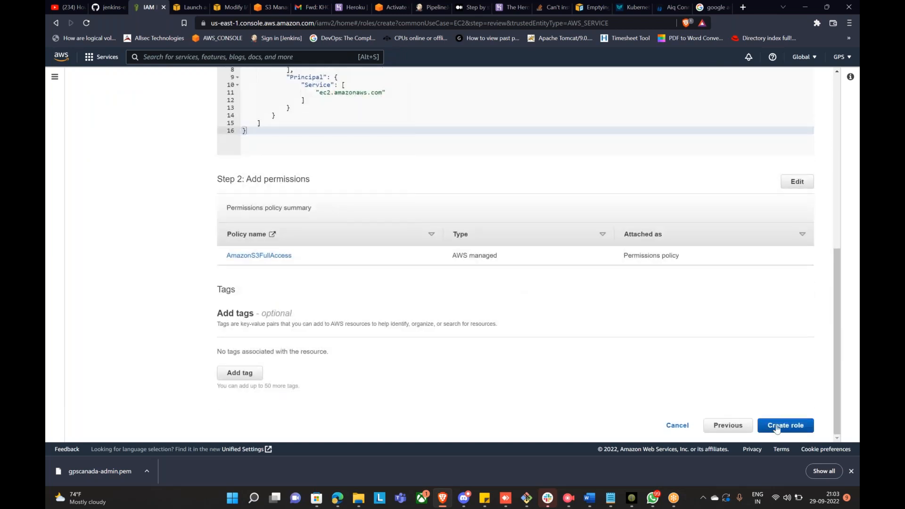
left_click(776, 427)
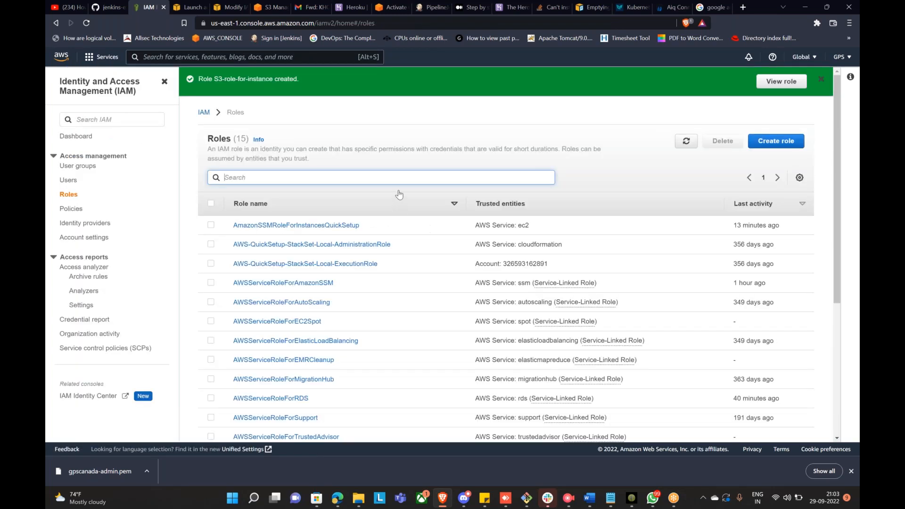
Refresh the available roles in the instance's IAM role settings and attach S3-role-for-instance to Demo-Programmatic-Access
left_click(230, 7)
left_click(429, 242)
left_click(387, 243)
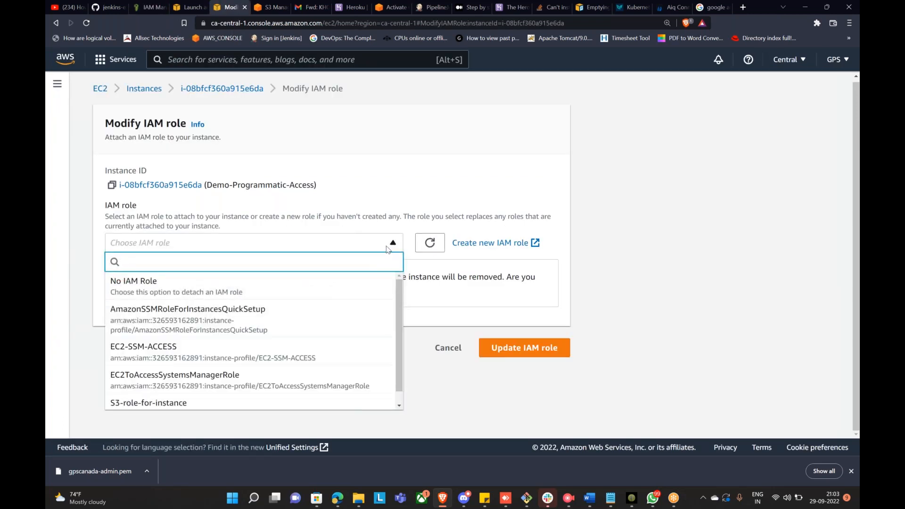
left_click(203, 403)
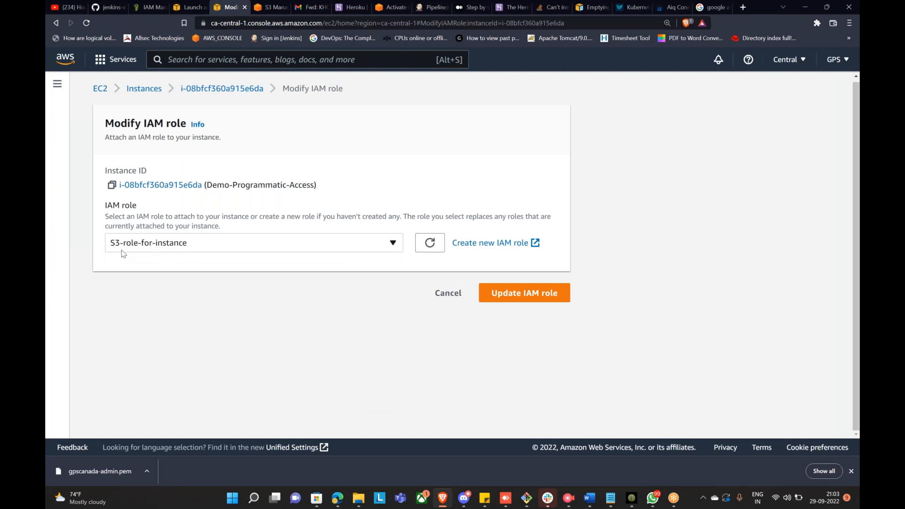
left_click(526, 294)
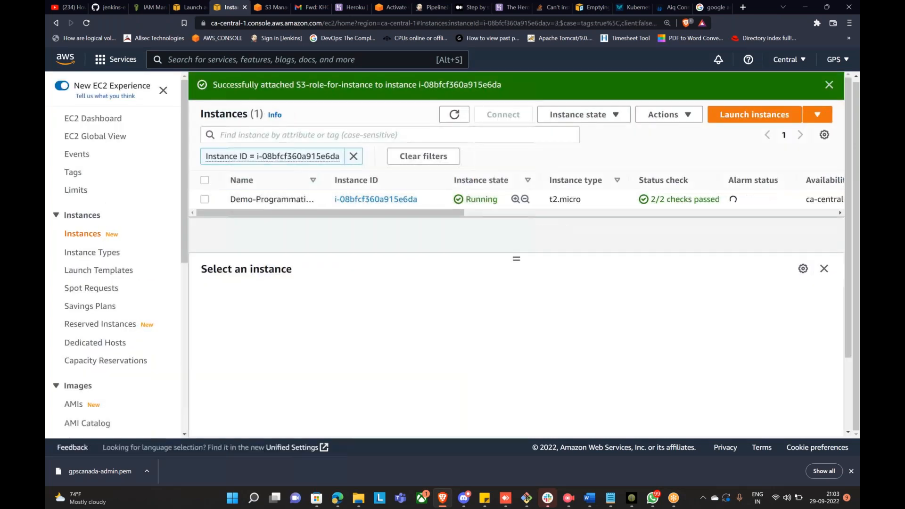
Switch to the instance's terminal session and list the S3 buckets with aws s3 ls
left_click(523, 499)
key("Up")
key("Return")
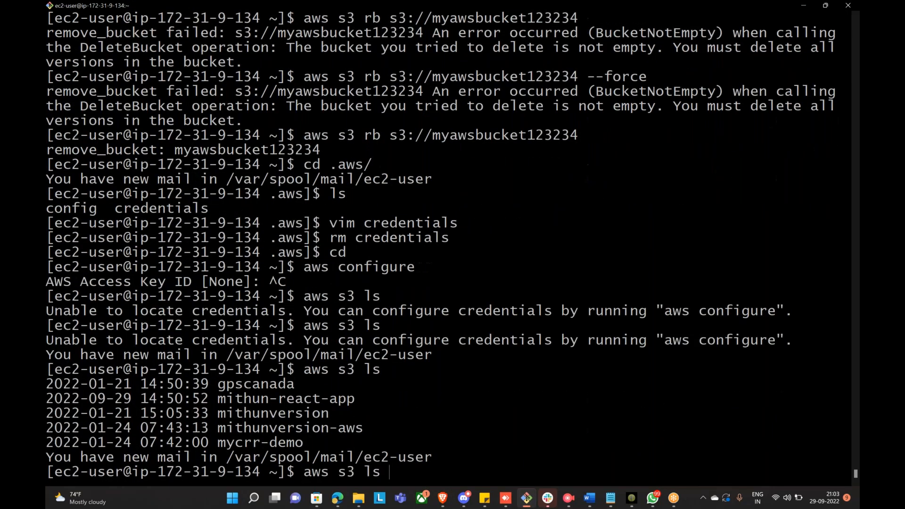
key("Up")
key("Return")
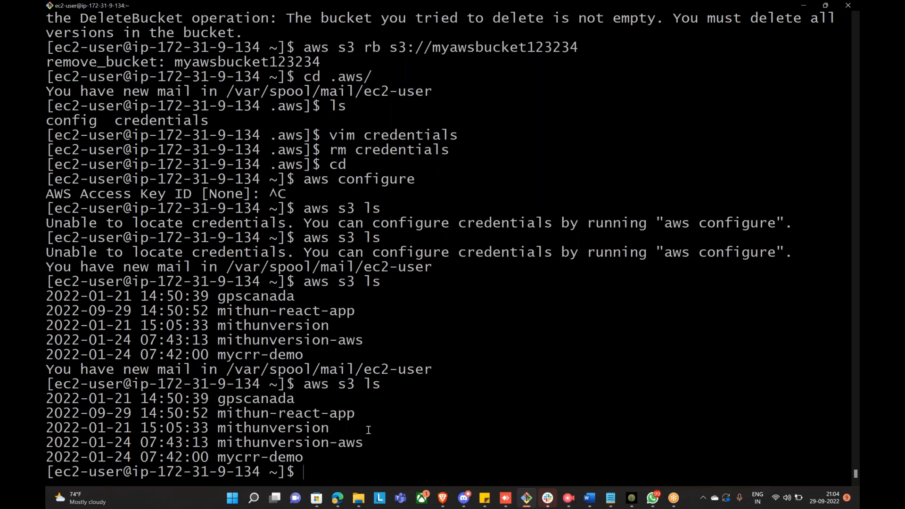
List the home directory, change into .aws/ and list its files to check for stored credentials
type("ls")
key("Return")
type("cd .aws/")
key("Return")
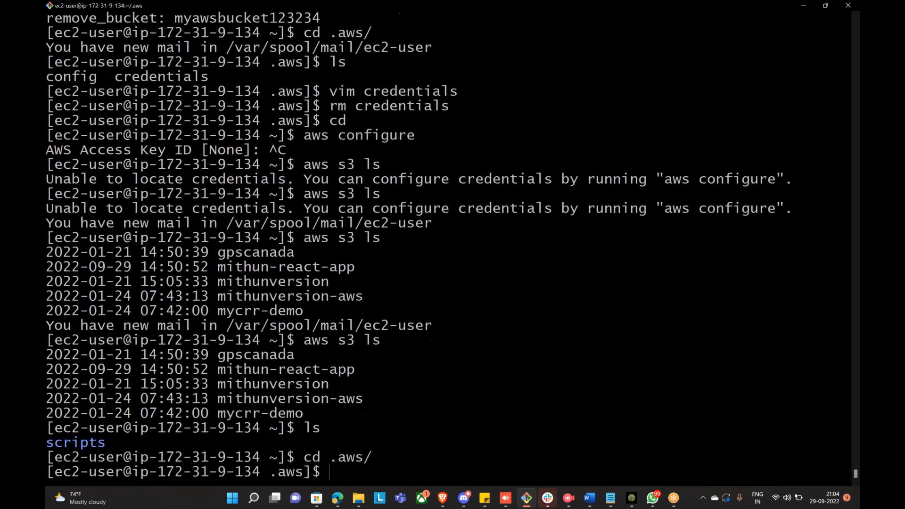
type("ls")
key("Return")
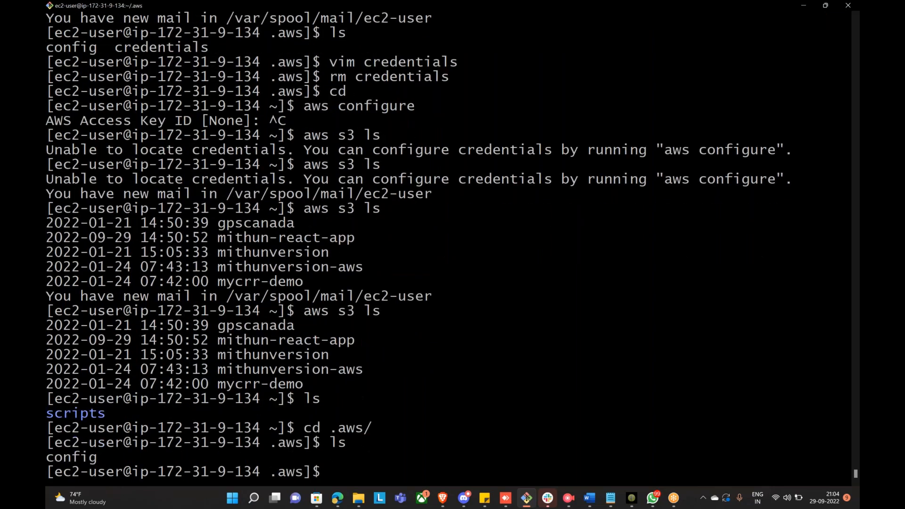
Return to the EC2 console in the browser and view the security actions offered for instances
left_click(339, 500)
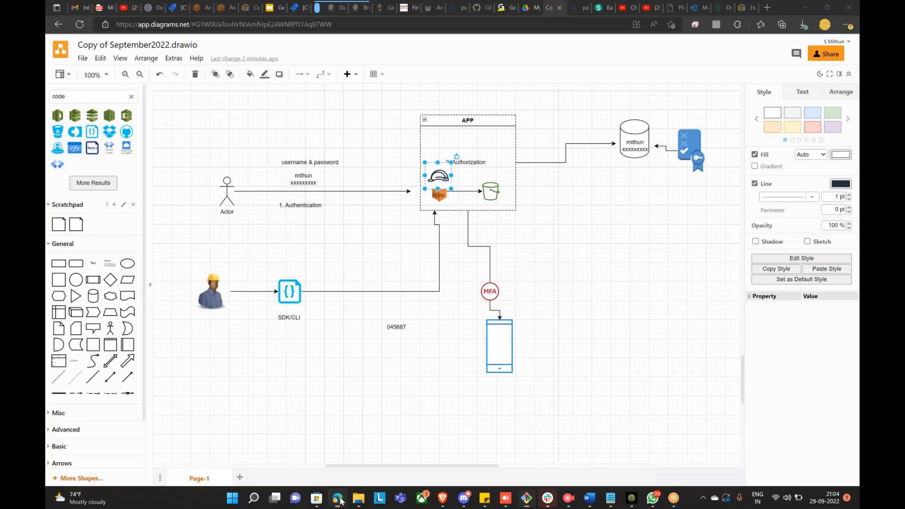
left_click(442, 498)
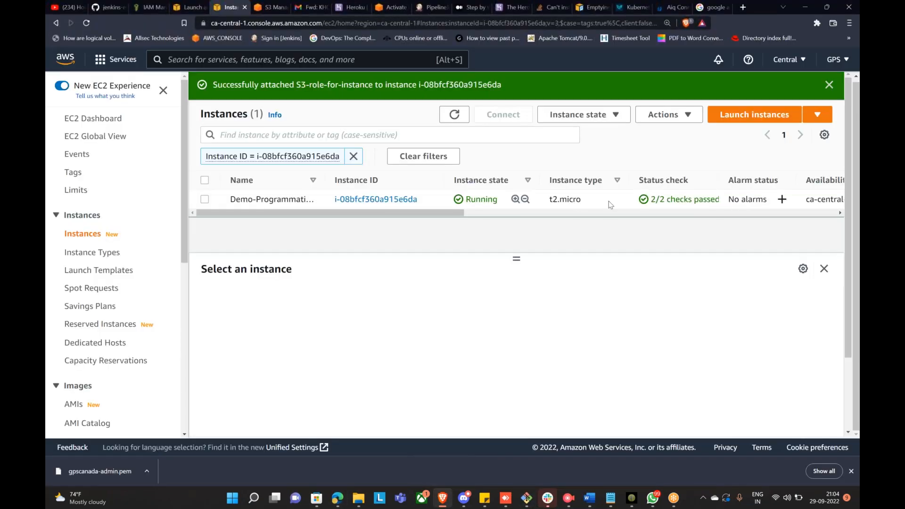
left_click(679, 116)
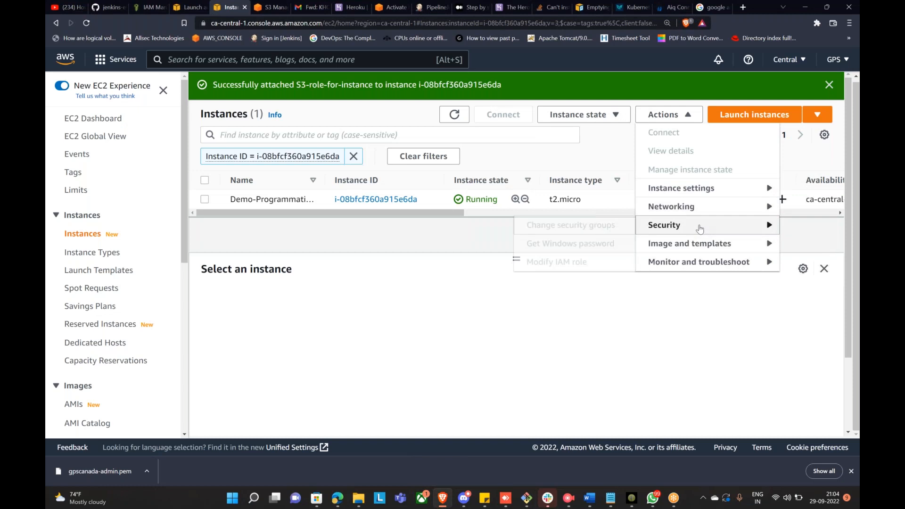
left_click(383, 289)
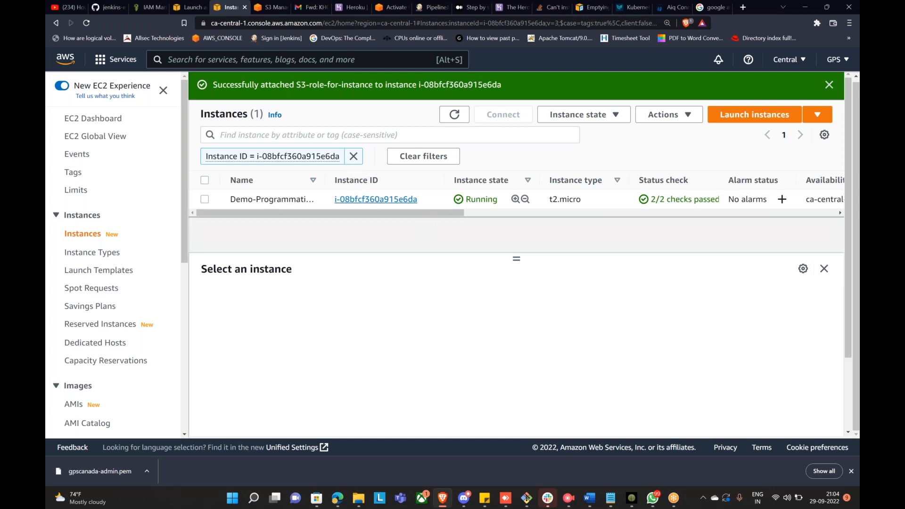
Clear the instance ID filter, open the Elastic Block Store volumes and examine the volume types
left_click(354, 157)
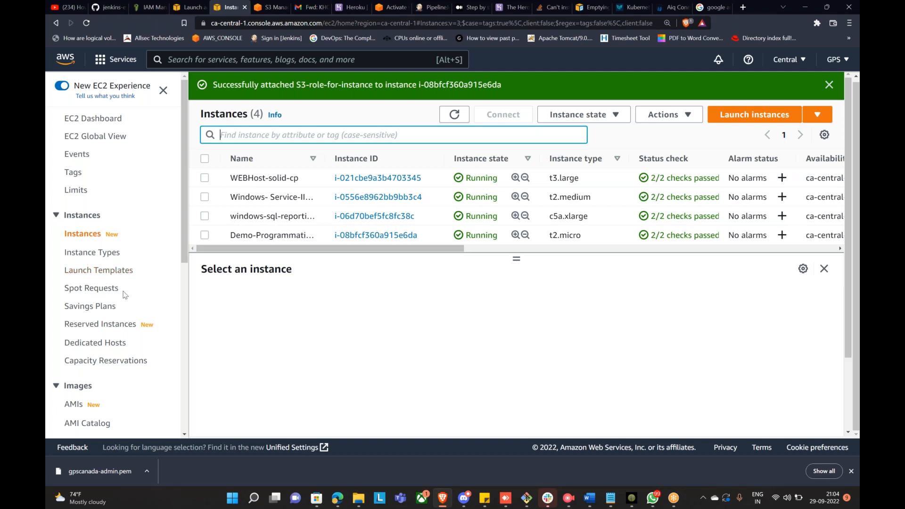
scroll(125, 294, "down", 5)
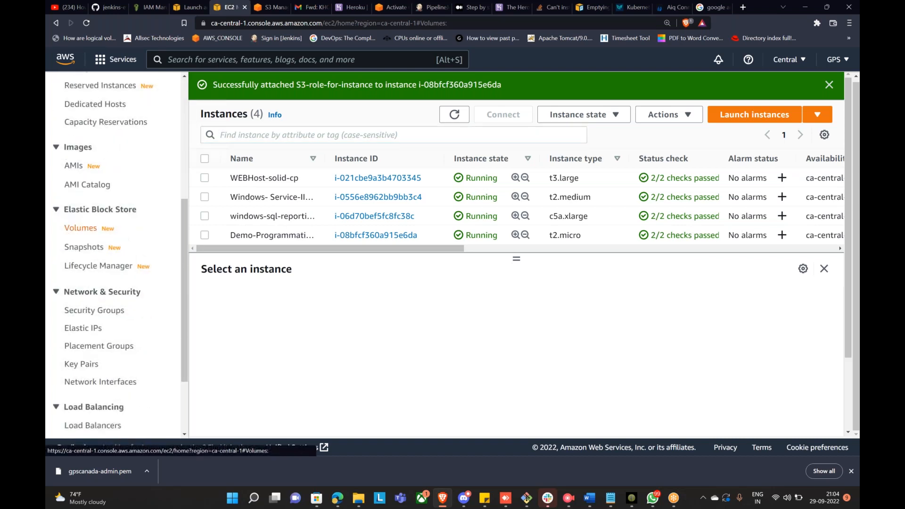
left_click(89, 230)
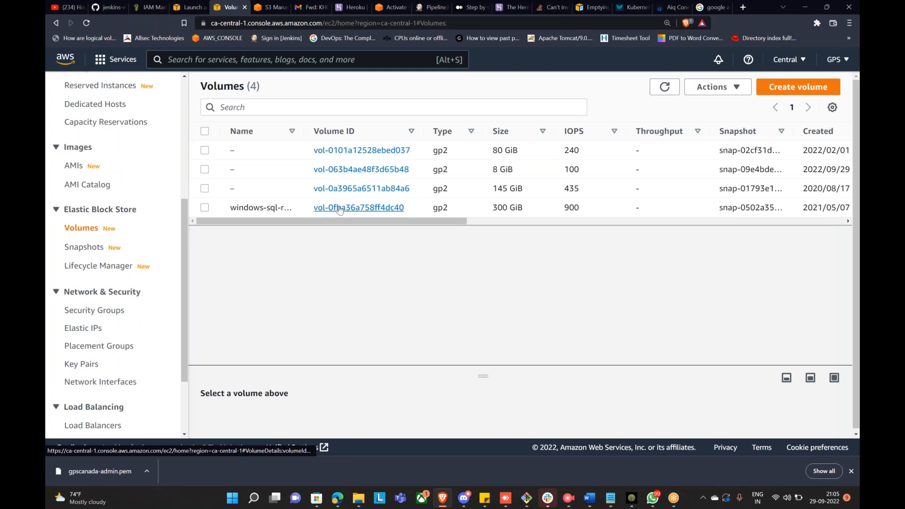
left_click_drag(433, 151, 450, 161)
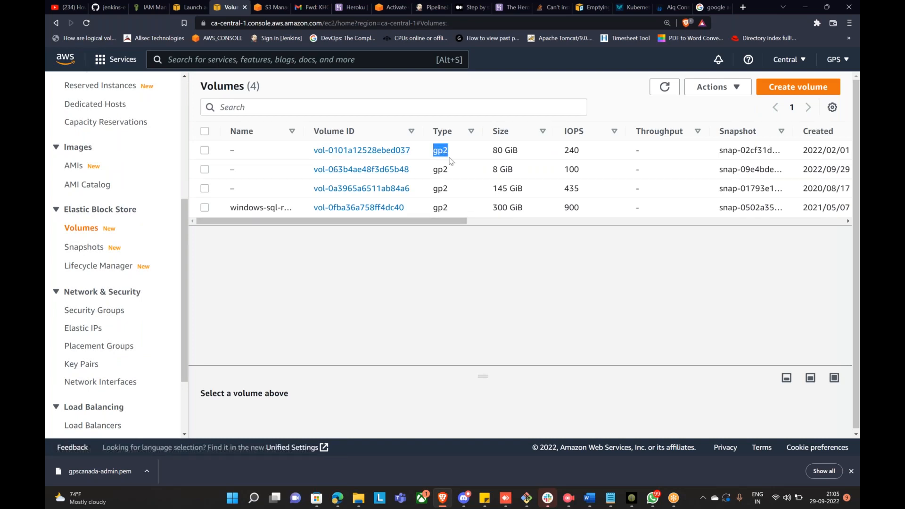
Open the modification form for the 80 GiB volume, view the available volume types, and cancel without changes
left_click(420, 154)
left_click(720, 91)
left_click(651, 107)
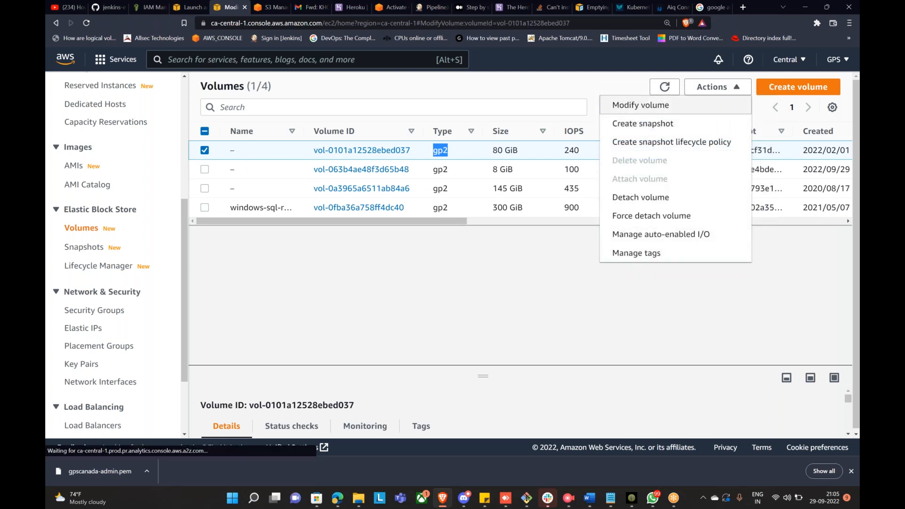
left_click(282, 274)
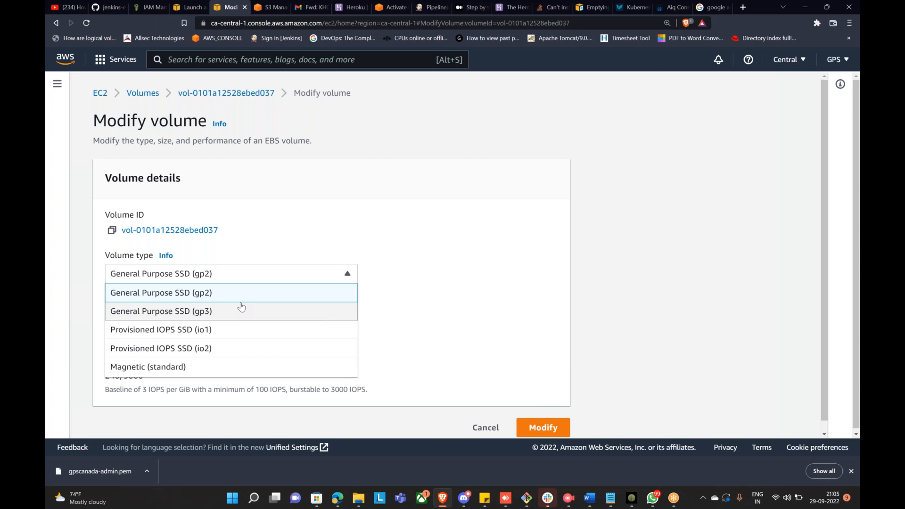
left_click(485, 426)
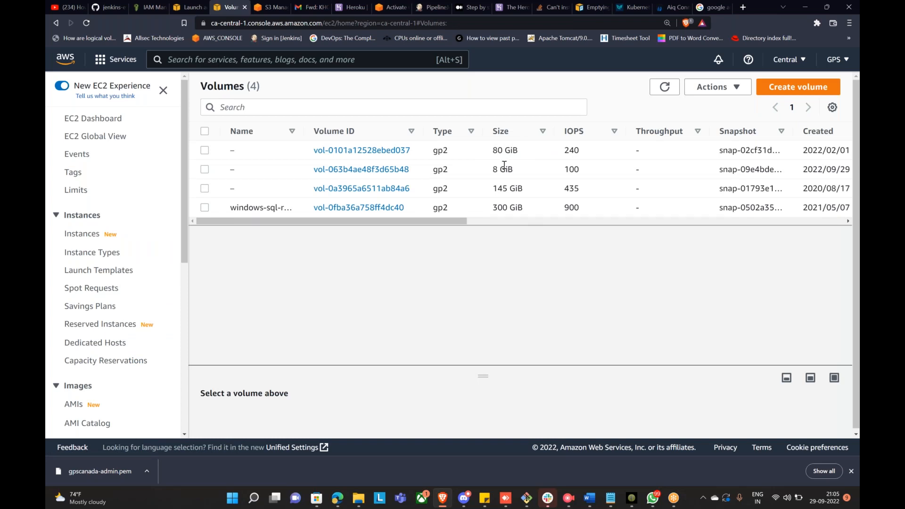
Copy the rows of the four listed volumes and paste them into a new blank Excel workbook
left_click_drag(225, 148, 606, 213)
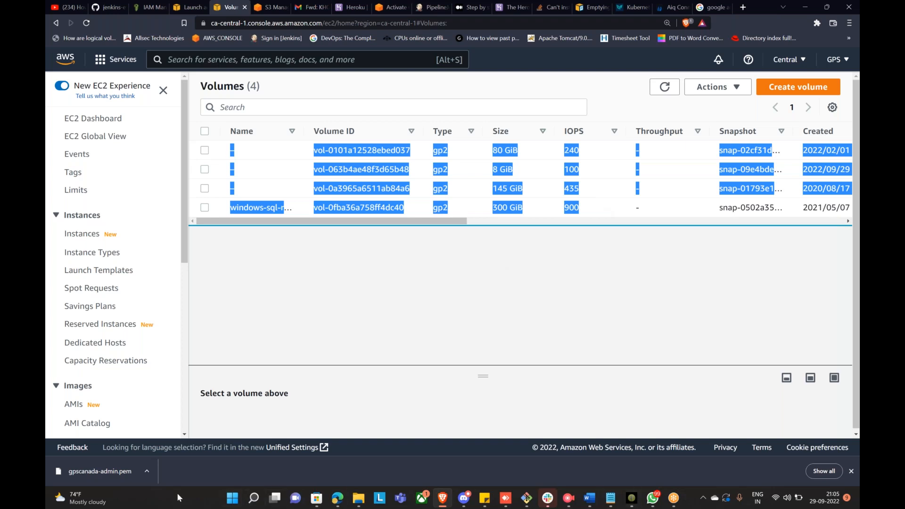
left_click(254, 498)
type("excel")
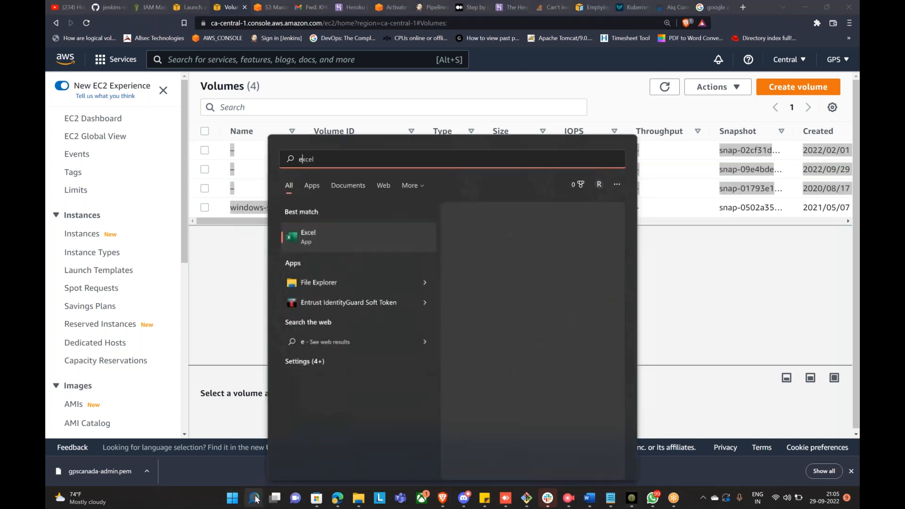
left_click(311, 239)
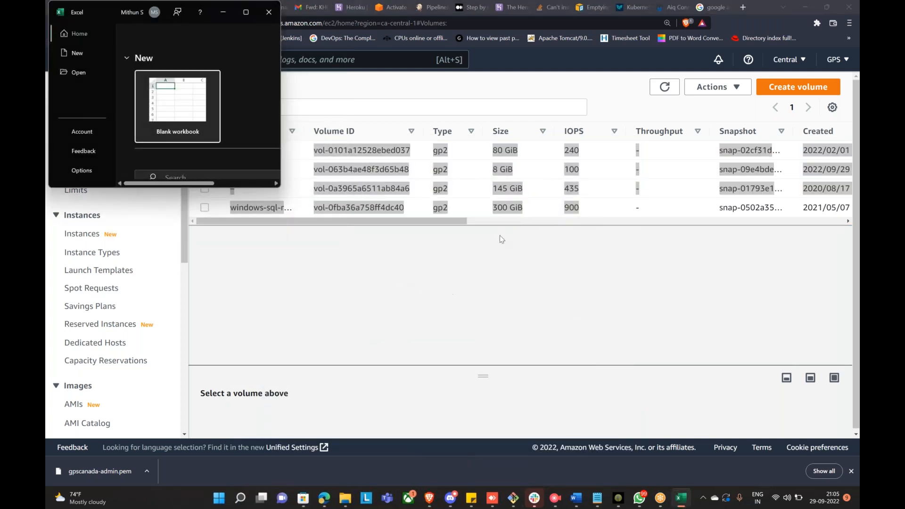
left_click(245, 11)
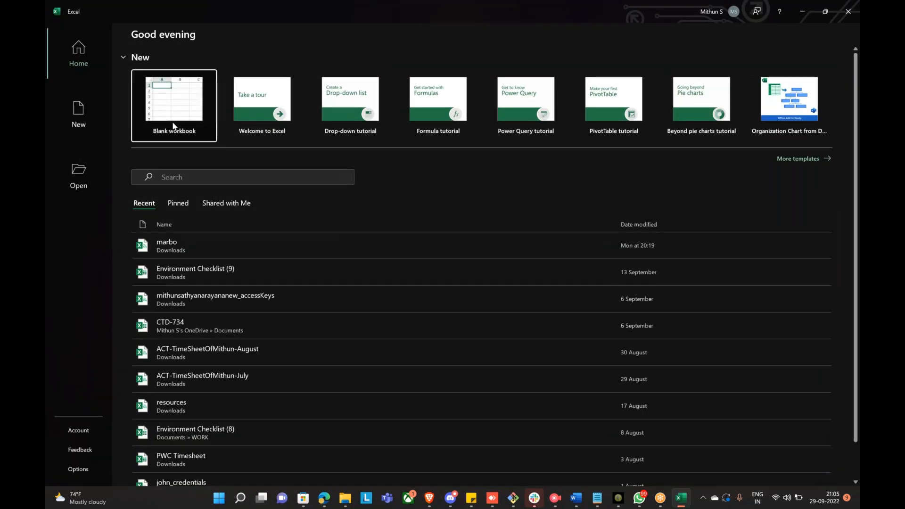
left_click(173, 124)
key("ctrl+v")
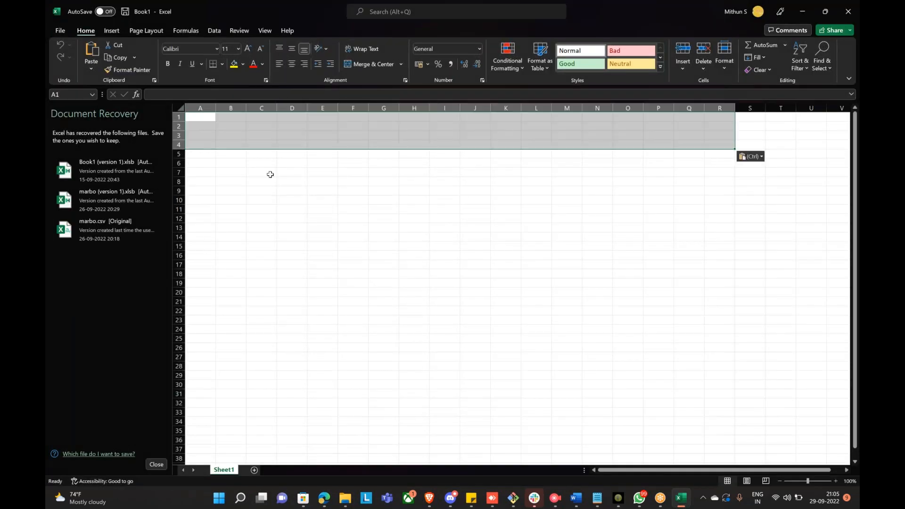
Widen the narrow volume ID column and move the first volume ID from B1 to C1, in line with the others
double_click(217, 105)
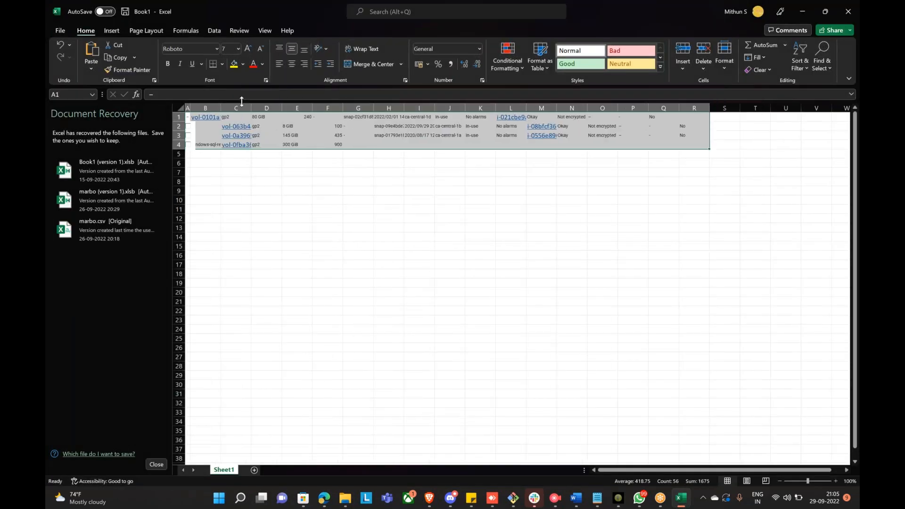
double_click(221, 105)
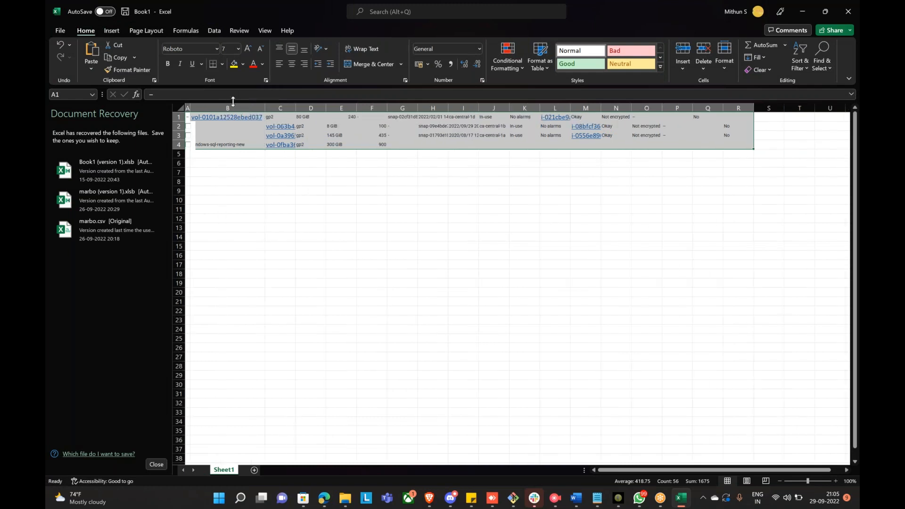
left_click(234, 125)
left_click(233, 117)
key("ctrl+c")
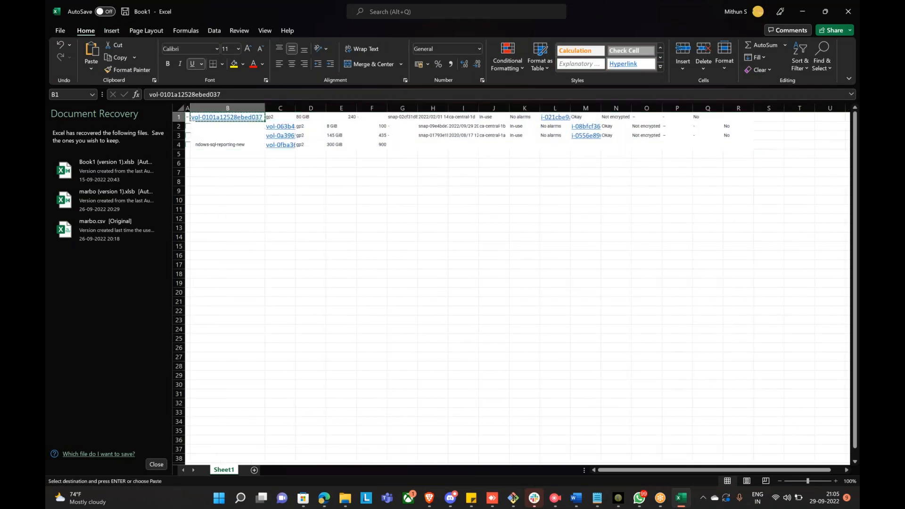
key("Right")
key("Return")
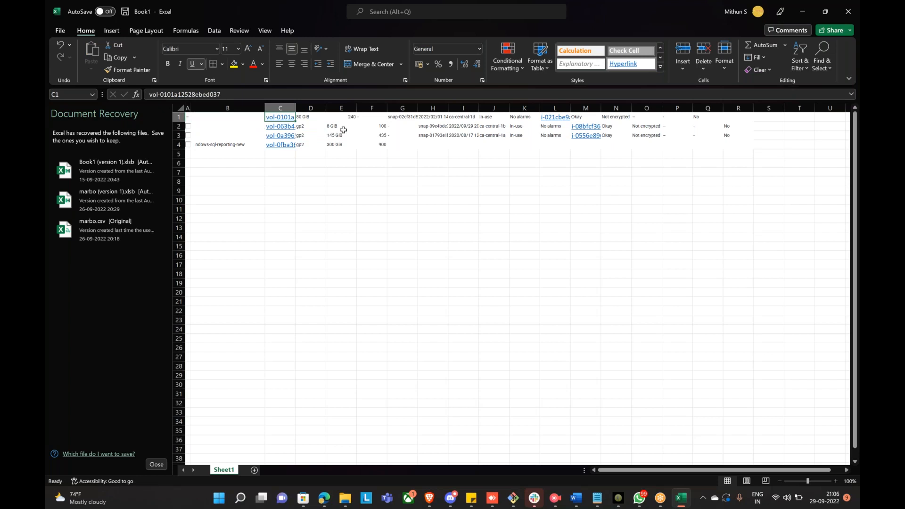
Fit column C to its contents and copy the four volume IDs in C1:C4
double_click(295, 108)
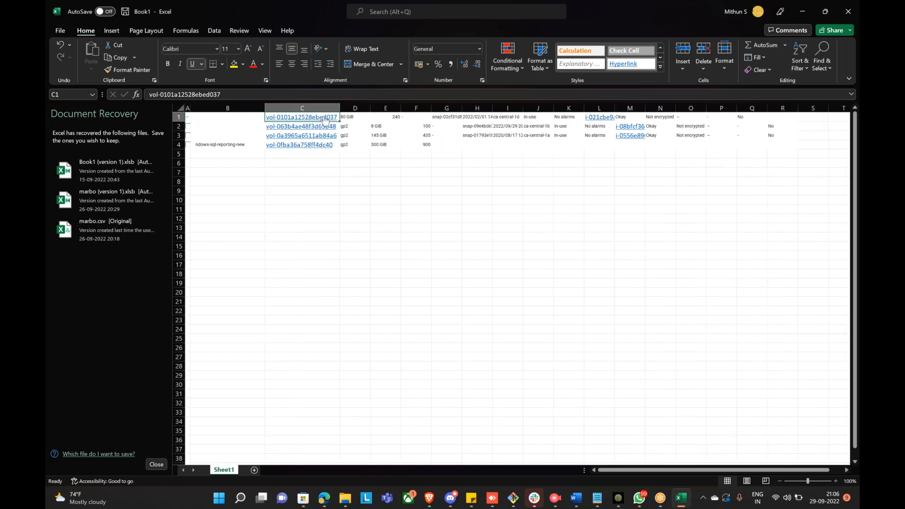
key("ctrl+shift+Down")
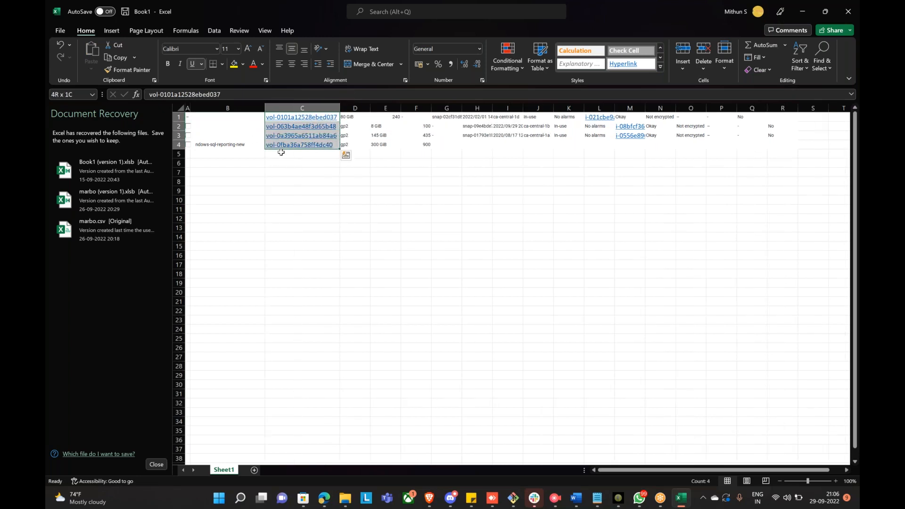
key("ctrl+c")
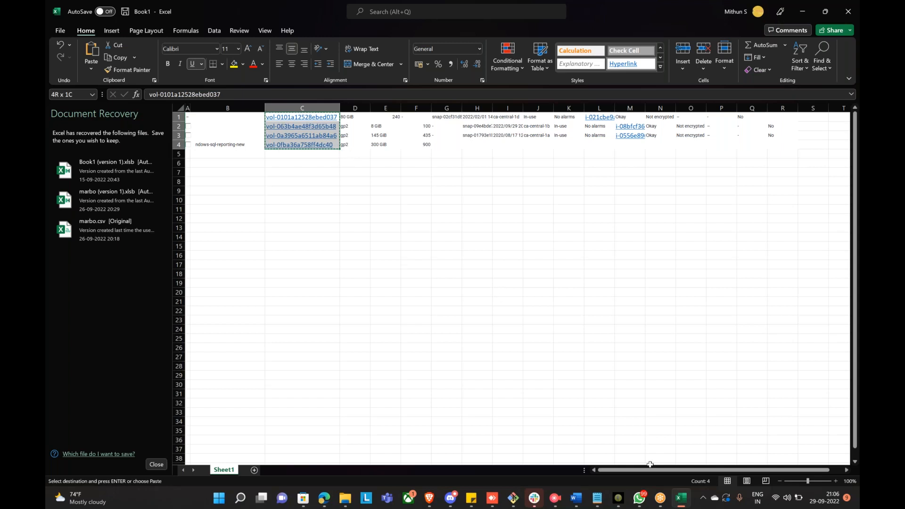
Switch to the instance's terminal session and return to the home directory with cd
left_click(512, 500)
type("cd")
key("Return")
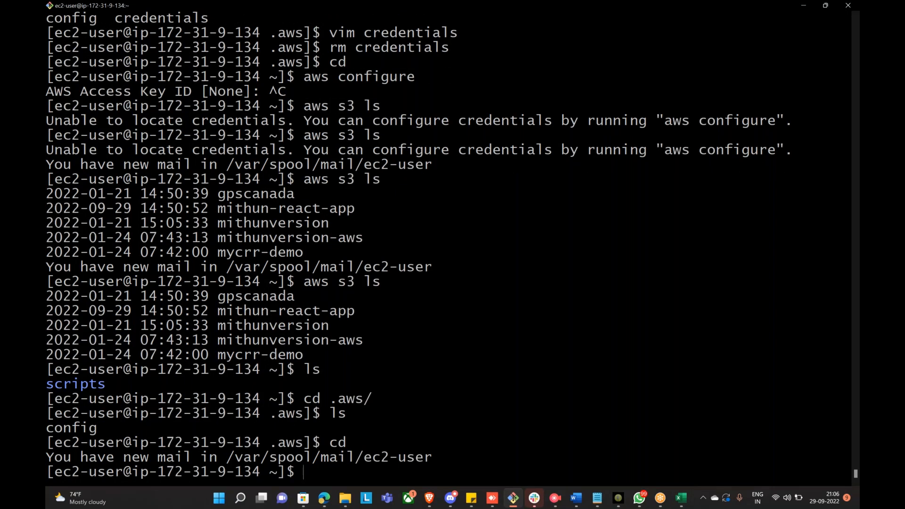
Create a file named volumes in vim, paste in the four volume IDs without a trailing blank line, and save it
type("vim volumes")
key("Return")
key("i")
key("shift+Insert")
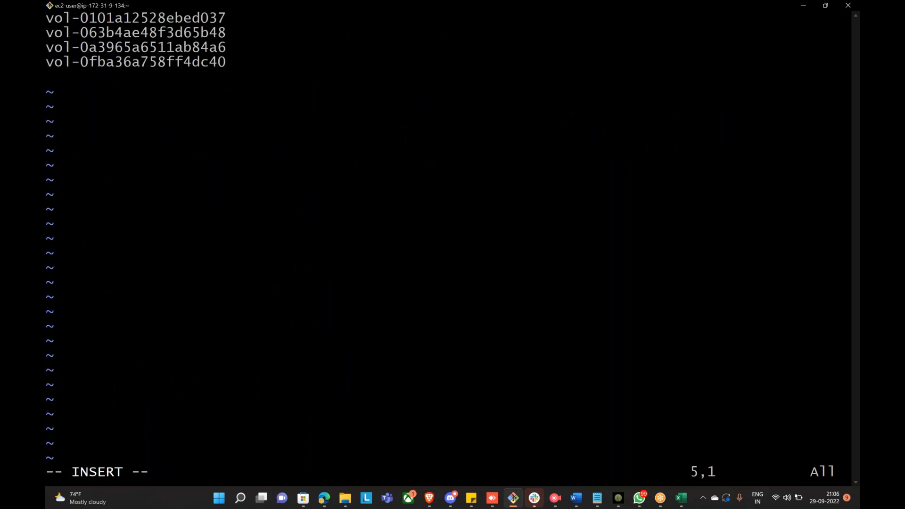
key("BackSpace")
key("Escape")
type(":wq")
key("Return")
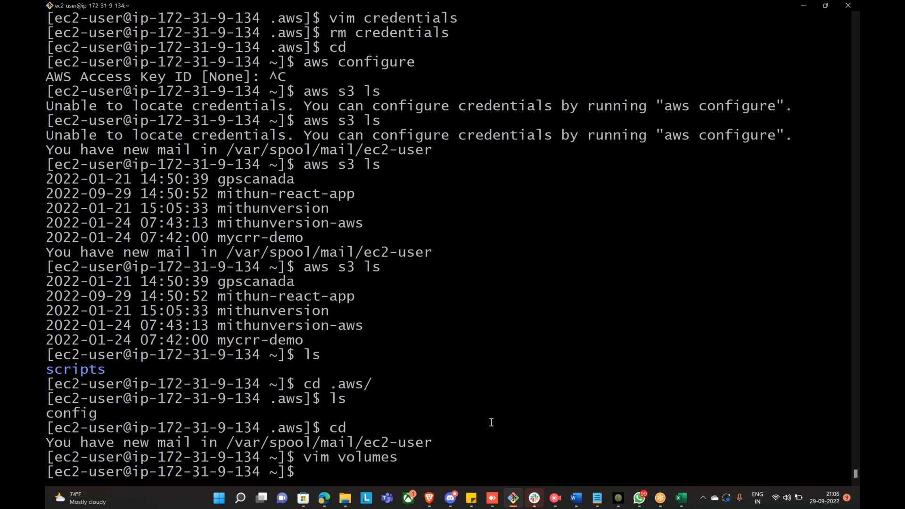
Switch to the browser and go back from the S3 bucket-emptying guide to its Google search results
left_click(325, 499)
left_click(431, 500)
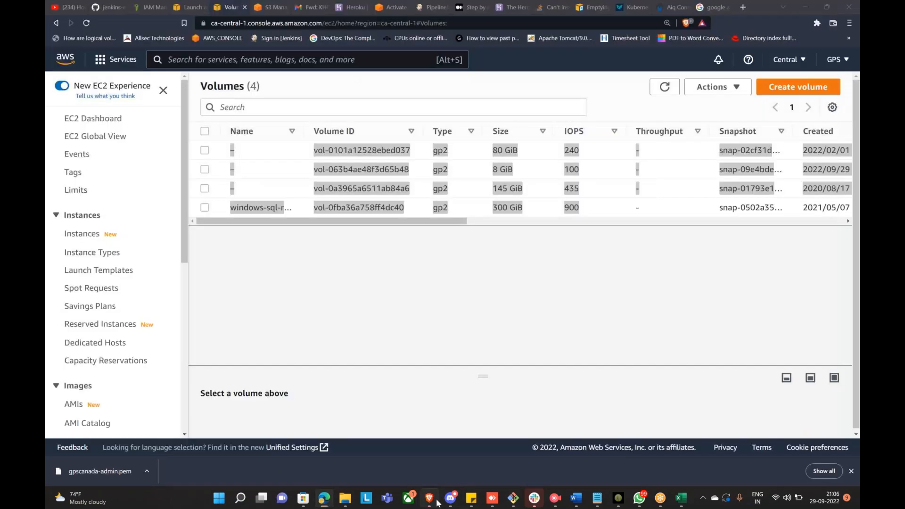
left_click(588, 7)
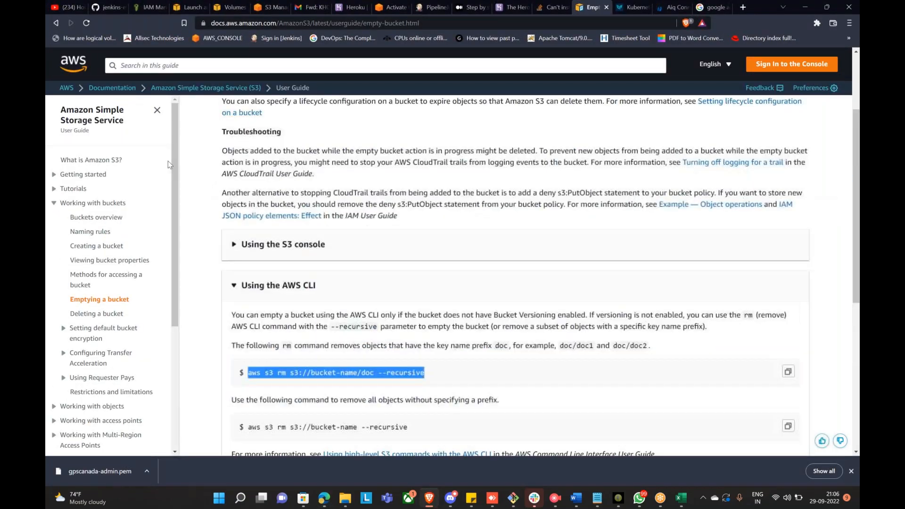
scroll(168, 160, "up", 2)
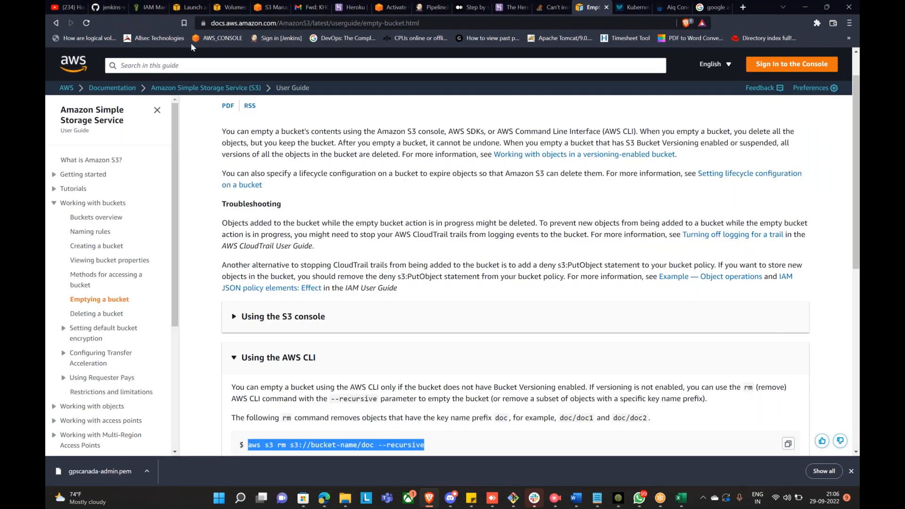
left_click(55, 22)
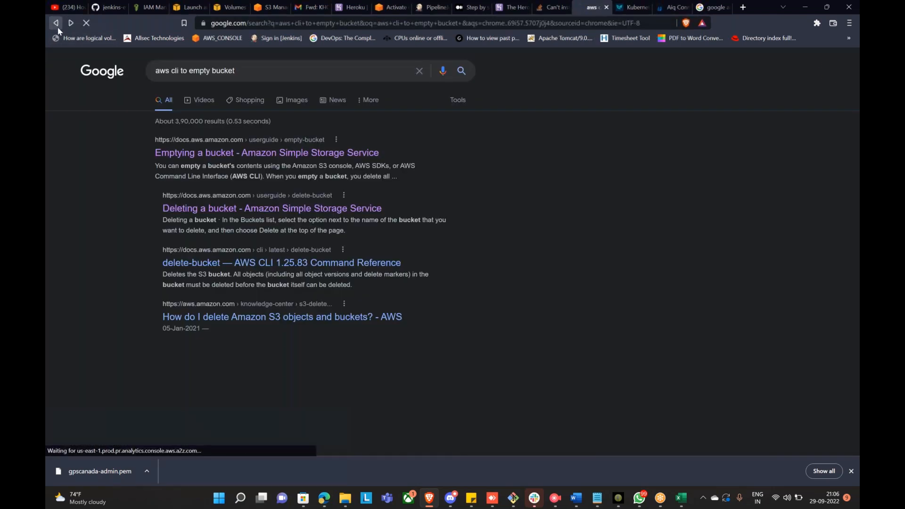
Search Google for "aws cli to modify ebs volume type"
left_click_drag(257, 72, 204, 73)
key("BackSpace")
key("BackSpace")
key("BackSpace")
type("modify e")
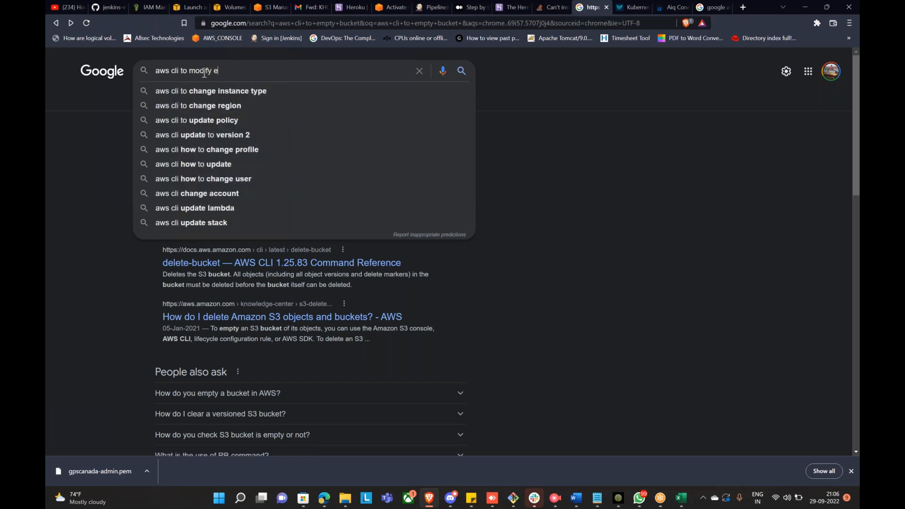
type("bs volume")
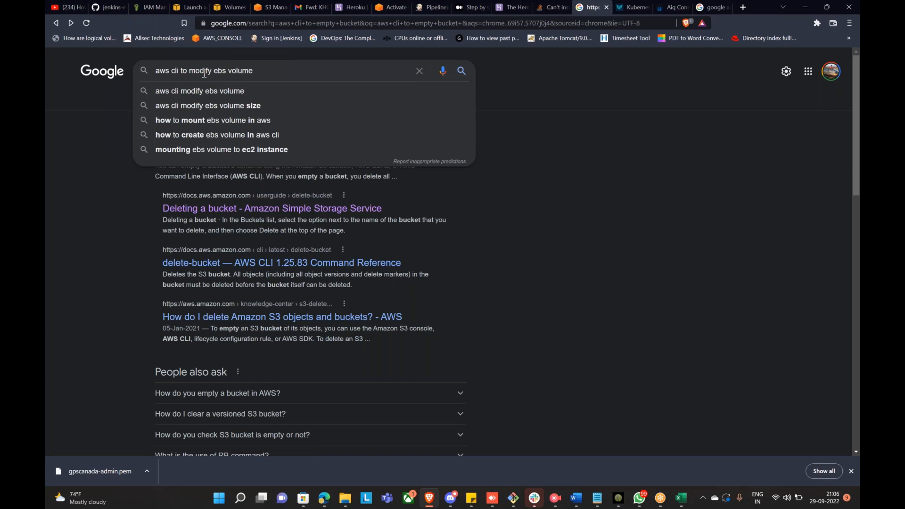
type(" type")
key("Return")
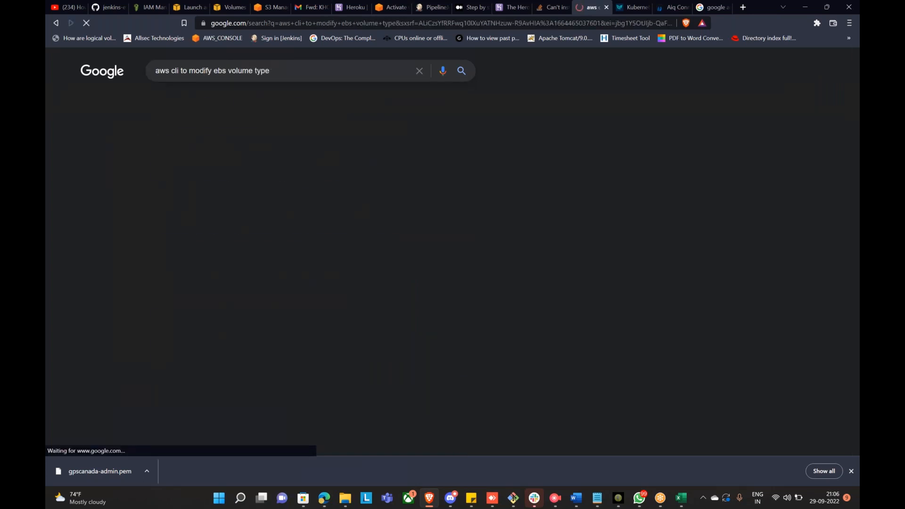
Open the AWS CLI modify-volume reference and copy the Example 2 command that changes a volume's type, size and IOPS
left_click(255, 155)
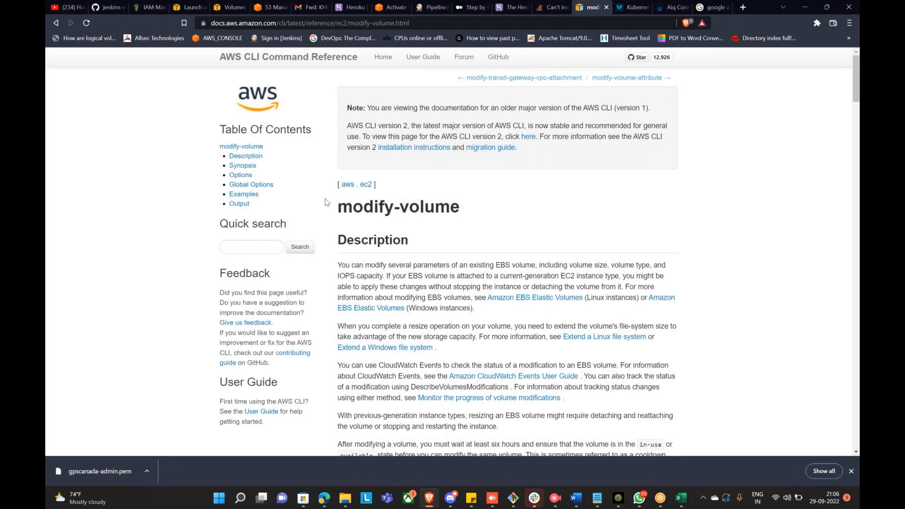
scroll(513, 296, "down", 20)
scroll(513, 296, "down", 12)
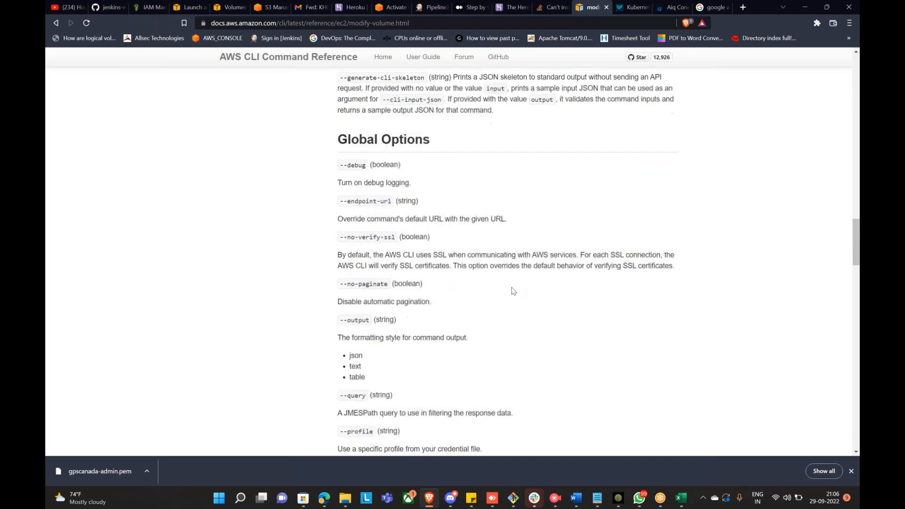
scroll(513, 290, "down", 5)
scroll(513, 290, "down", 5)
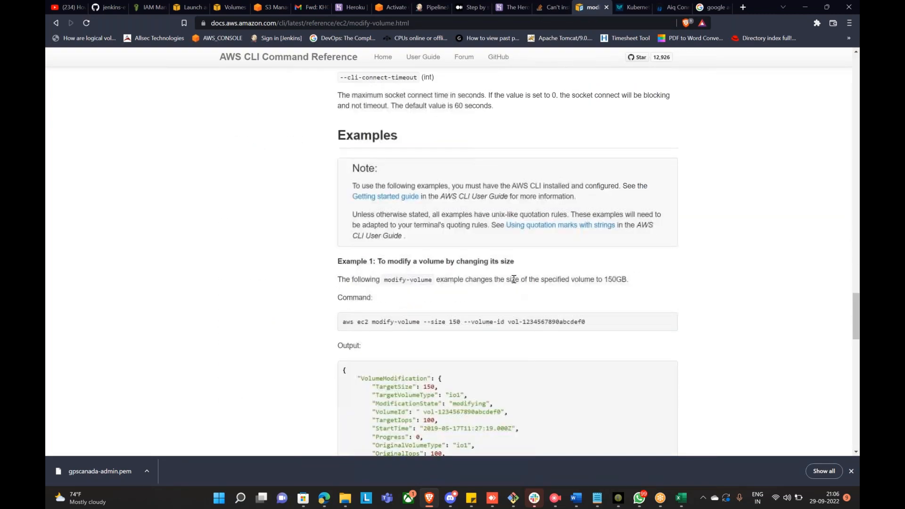
left_click_drag(342, 322, 418, 318)
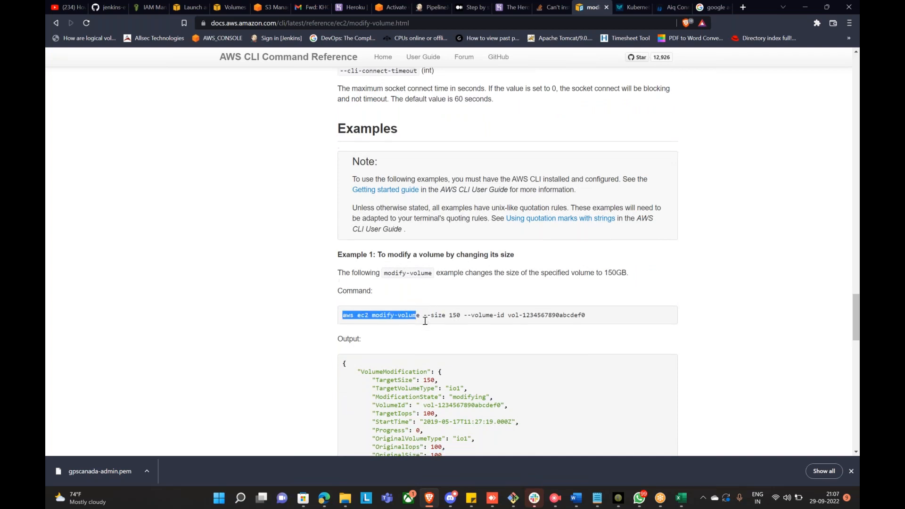
scroll(424, 325, "down", 8)
left_click_drag(341, 173, 485, 208)
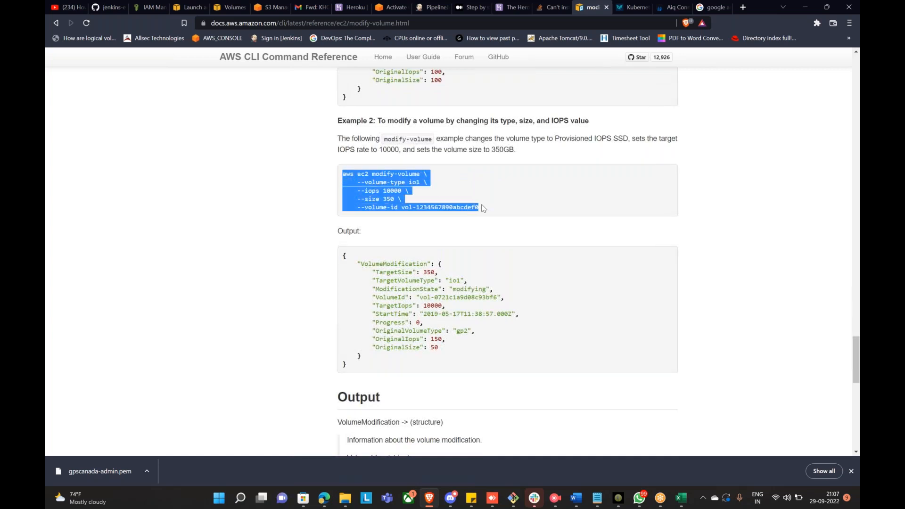
Switch to Notepad and paste the modify-volume example command below the existing kubectl line
left_click(597, 498)
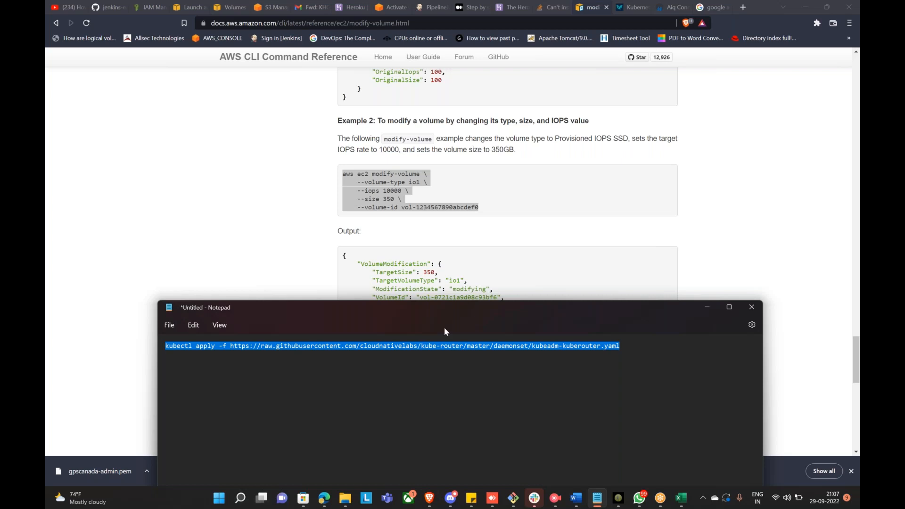
left_click_drag(450, 307, 438, 226)
left_click(621, 296)
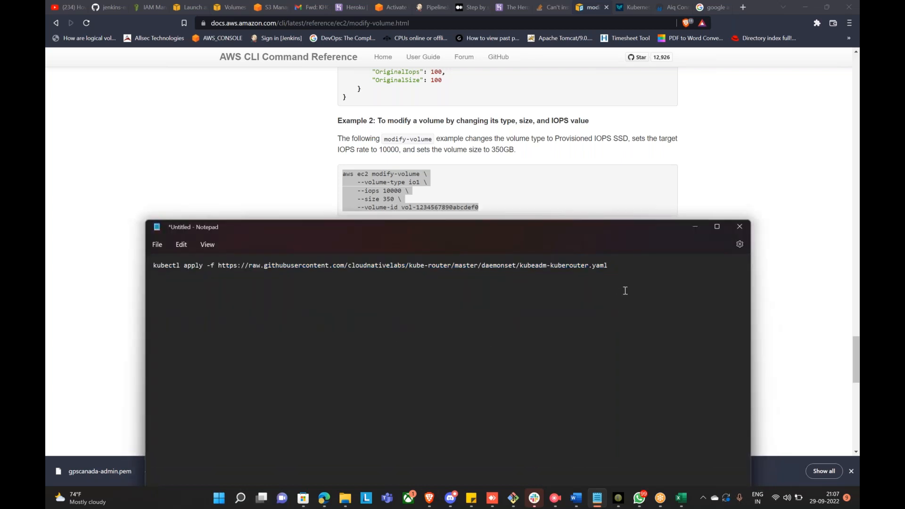
key("ctrl+v")
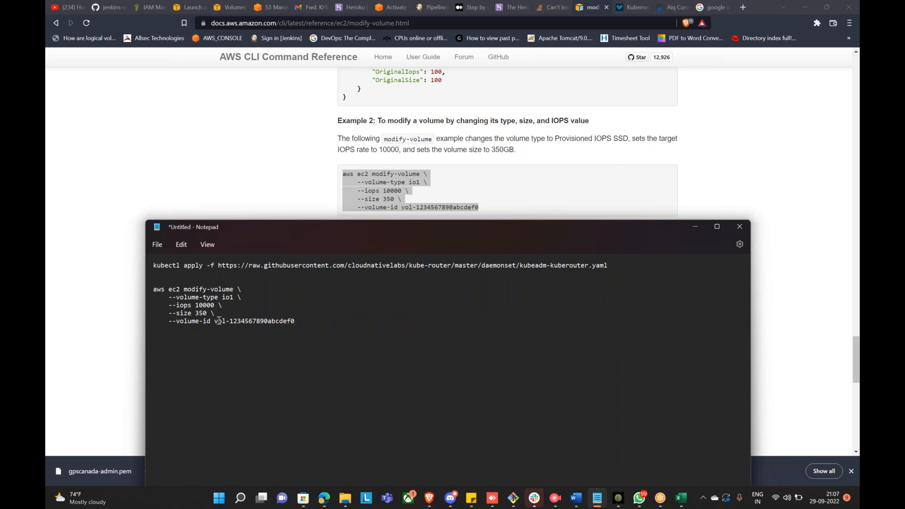
Edit the modify-volume command to use $i as the volume ID and gp3 as the volume type, removing the IOPS and size options
left_click_drag(214, 321, 316, 316)
type("$i")
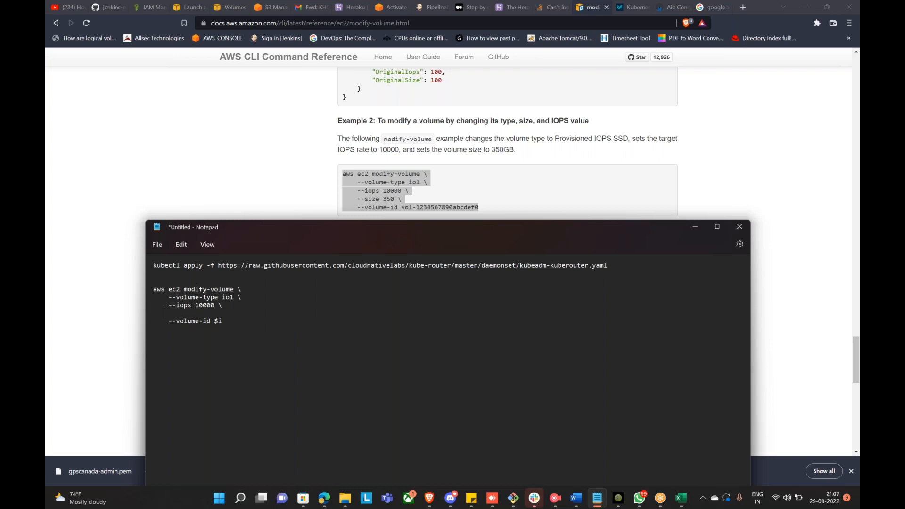
key("BackSpace")
key("BackSpace")
key("BackSpace")
key("BackSpace")
key("BackSpace")
key("BackSpace")
key("BackSpace")
key("BackSpace")
key("BackSpace")
key("BackSpace")
key("BackSpace")
key("BackSpace")
key("BackSpace")
key("BackSpace")
key("BackSpace")
key("BackSpace")
key("BackSpace")
key("BackSpace")
key("BackSpace")
key("BackSpace")
key("BackSpace")
key("BackSpace")
key("BackSpace")
key("BackSpace")
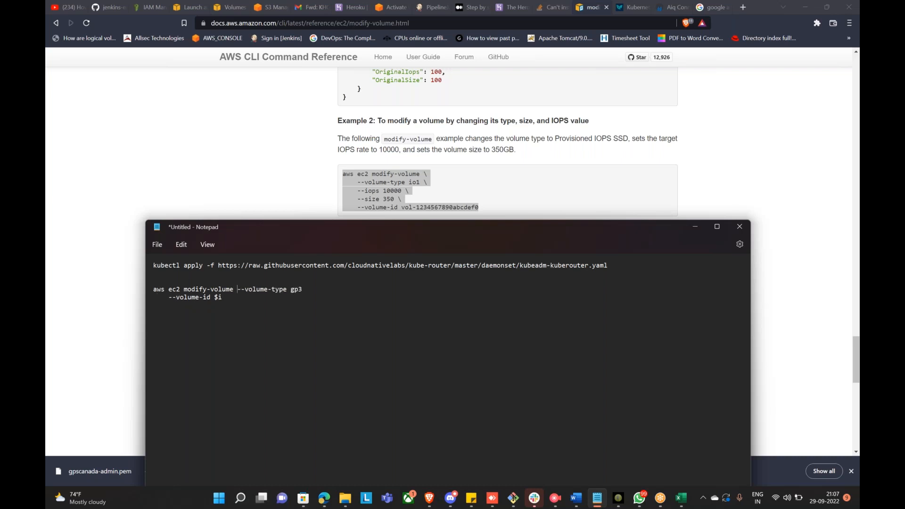
Join the modify-volume command into a single line and copy it
key("BackSpace")
key("BackSpace")
key("BackSpace")
key("BackSpace")
triple_click(152, 289)
key("ctrl+c")
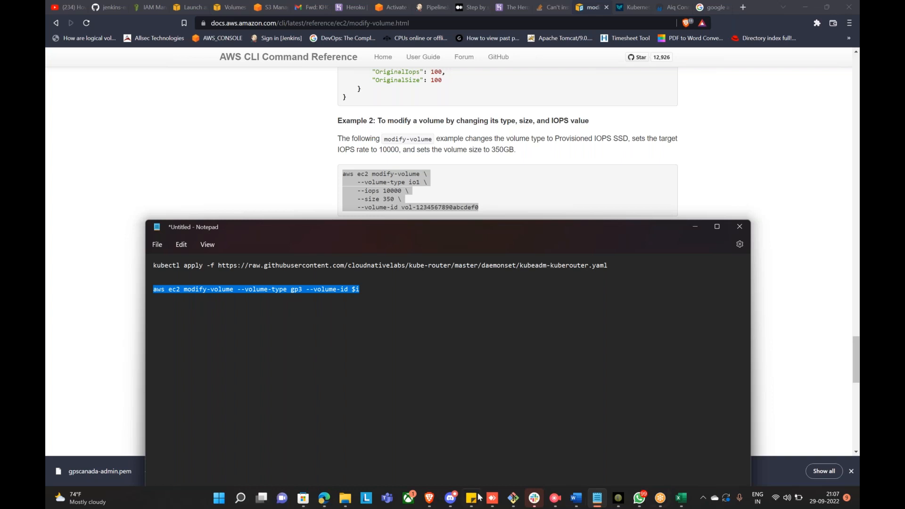
Switch to the browser's EC2 Volumes page and refresh the list to check the current volume types
left_click(519, 506)
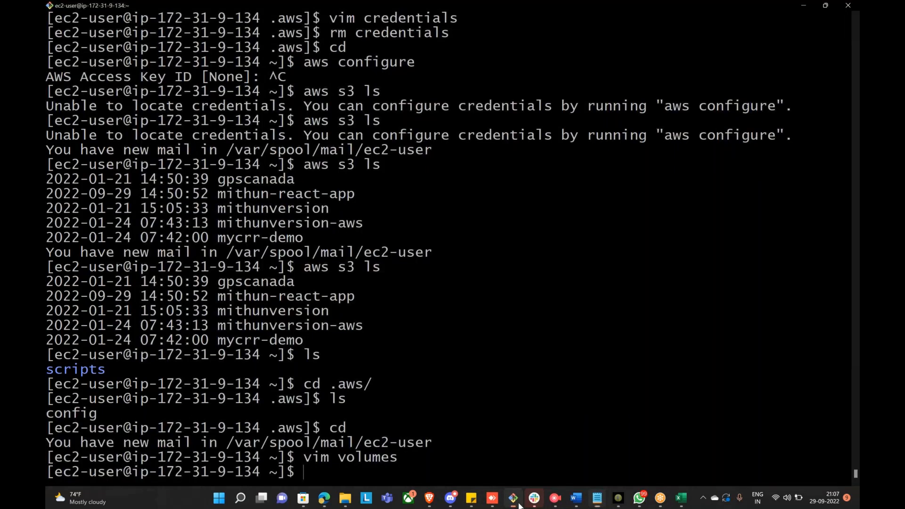
left_click(519, 505)
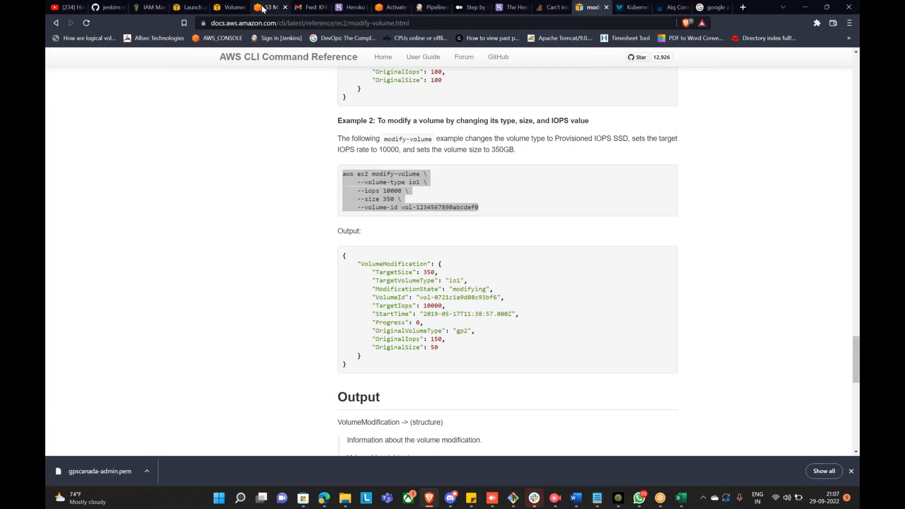
left_click(263, 7)
left_click(231, 7)
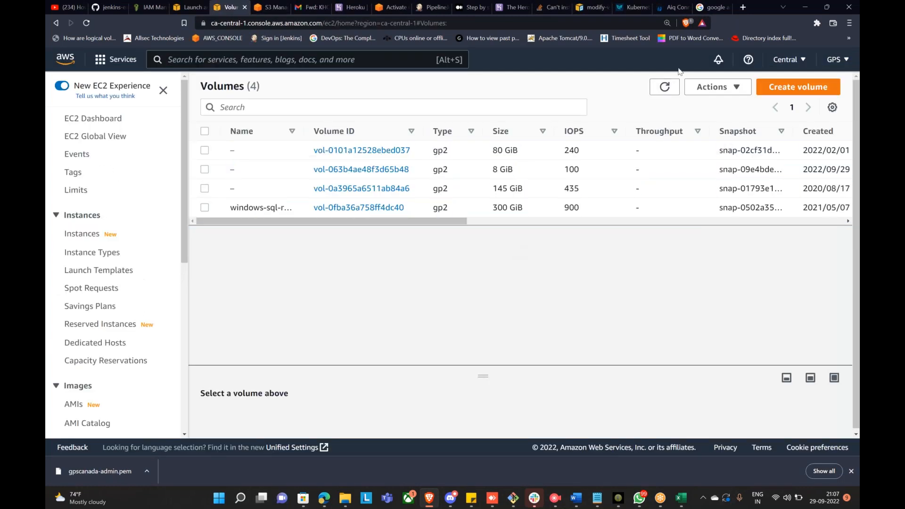
left_click(664, 88)
In the terminal, run a for loop over `cat volumes` that executes the copied modify-volume command with type gp3 for each $i
left_click(513, 498)
type("for i")
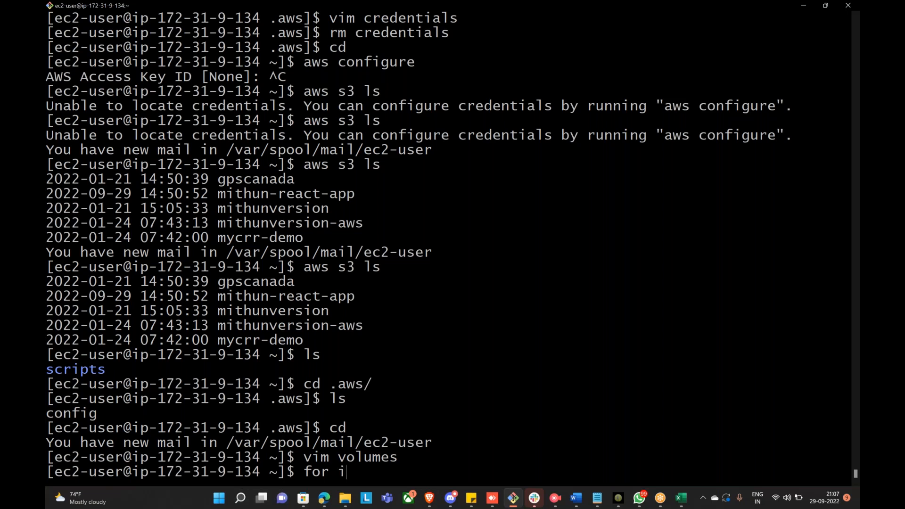
type(" in `cat vo")
type("lumes")
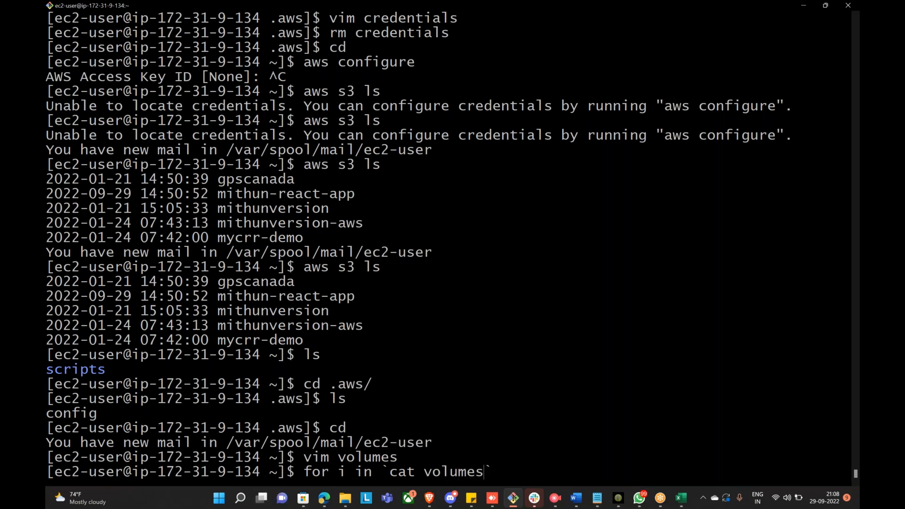
type("`;do")
key("shift+Insert")
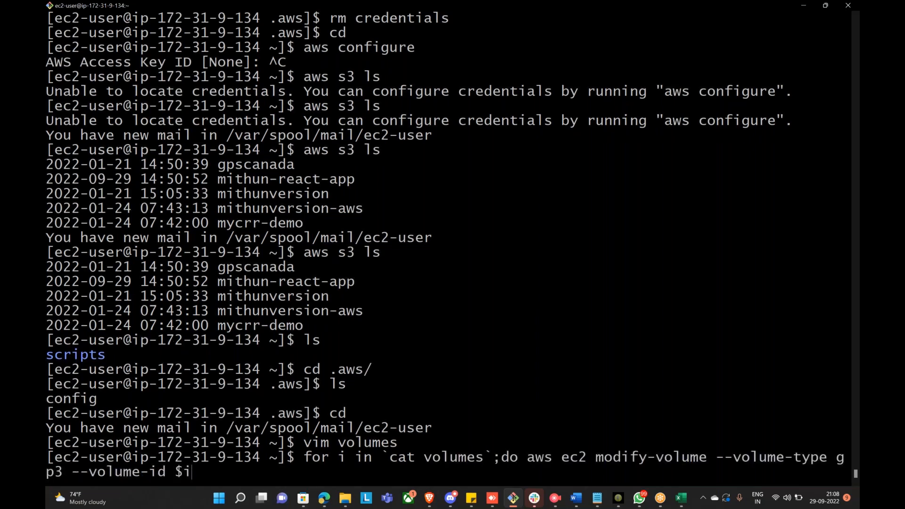
type(";done")
key("Return")
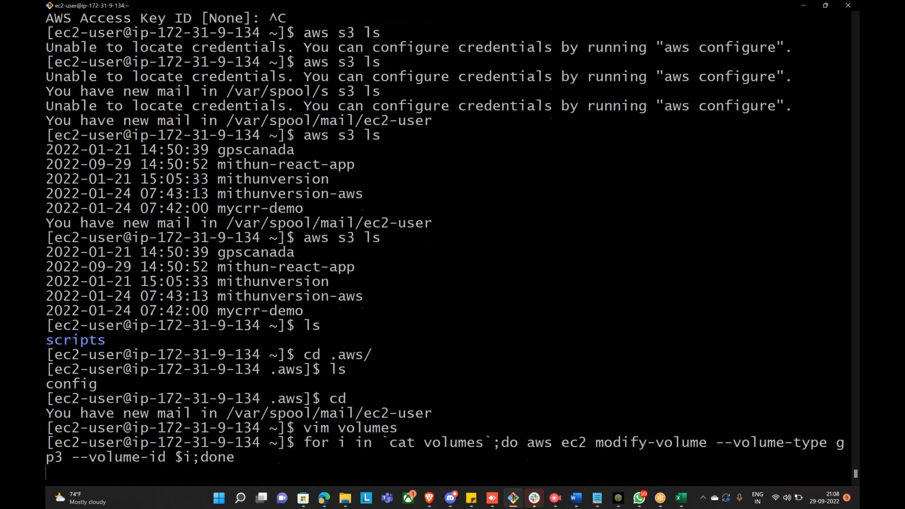
Look for the volumes file in the home directory and in .aws, and return to the home directory
type("ls")
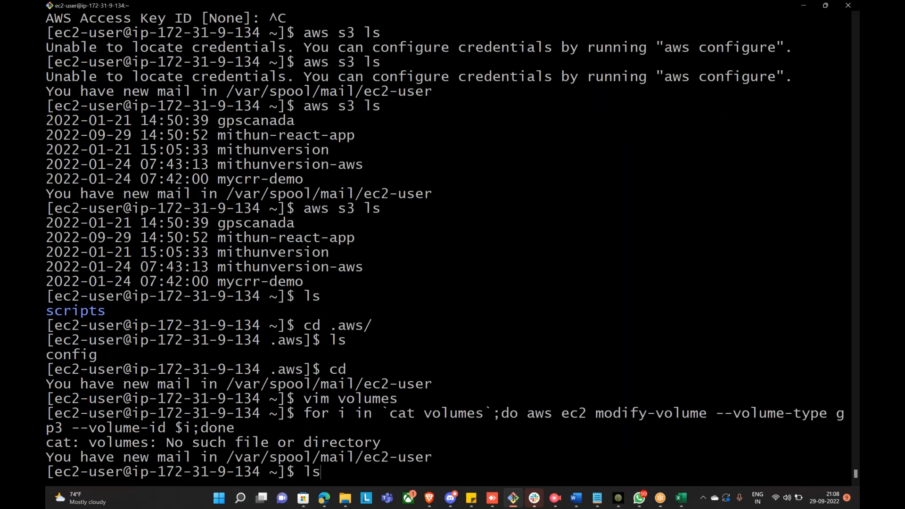
key("Return")
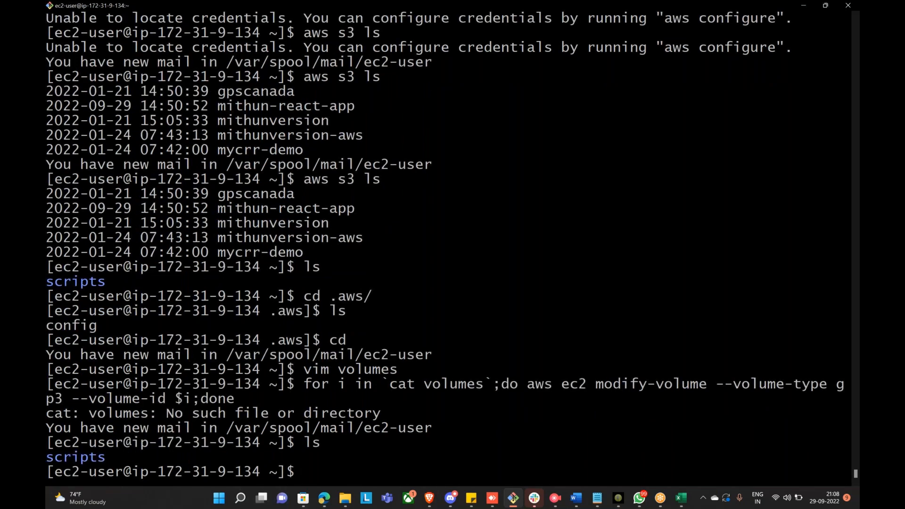
type("cd -")
key("Return")
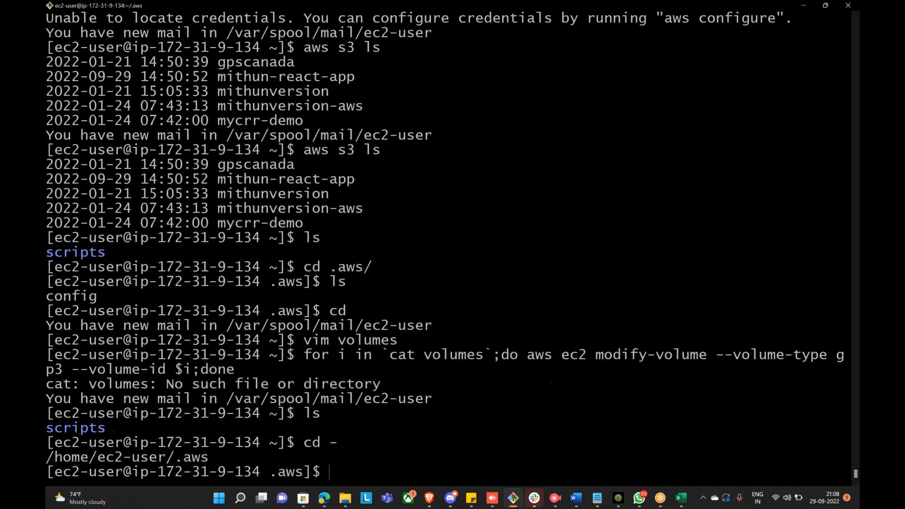
type("ls")
key("Return")
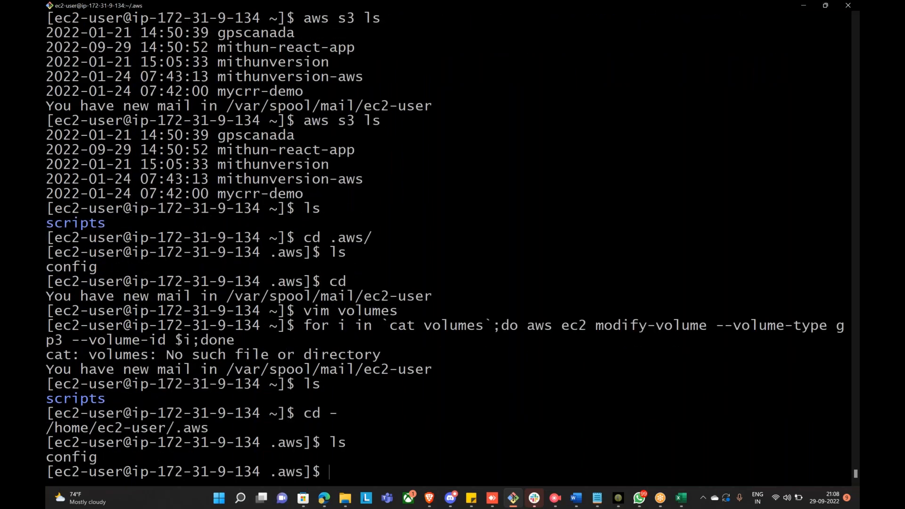
type("cd")
key("Return")
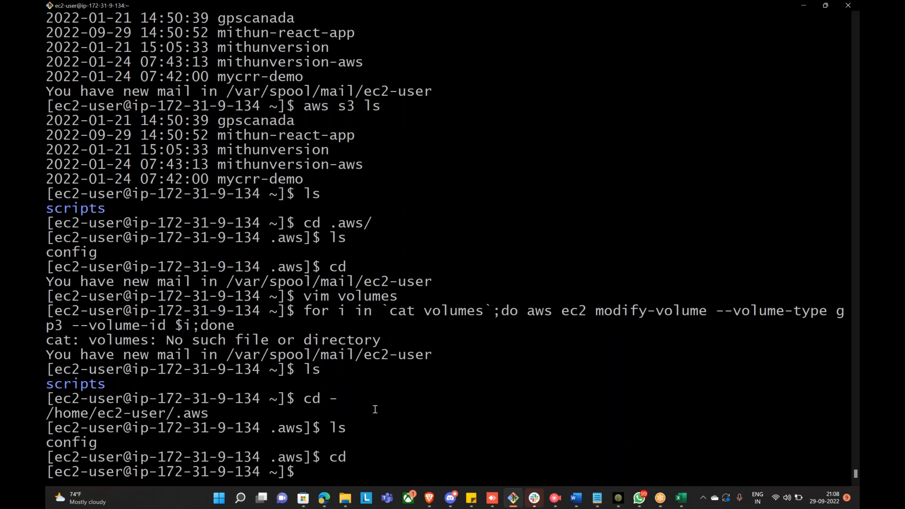
type("vim vi")
key("BackSpace")
type("ol")
key("BackSpace")
key("BackSpace")
key("BackSpace")
key("BackSpace")
key("BackSpace")
key("BackSpace")
key("BackSpace")
List the contents of the home directory and the scripts directory, and return to the home directory
type("ls")
key("Return")
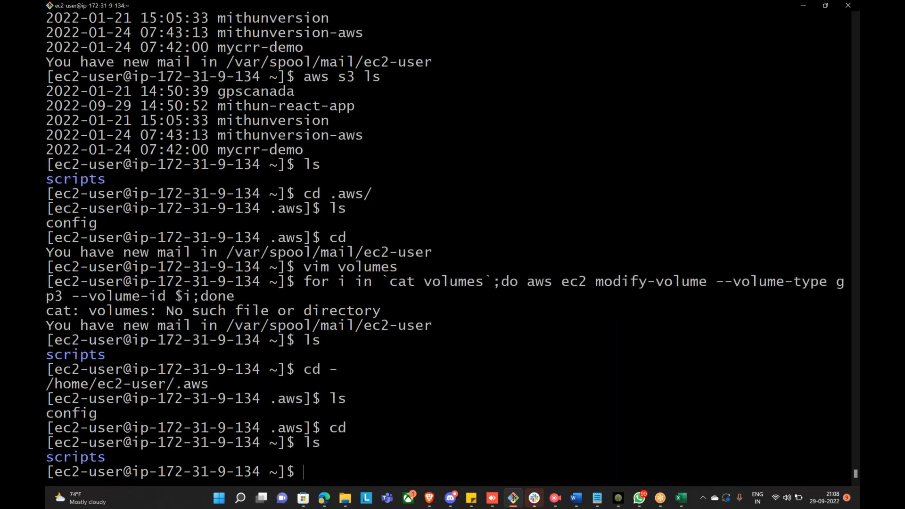
type("cd sc")
key("Tab")
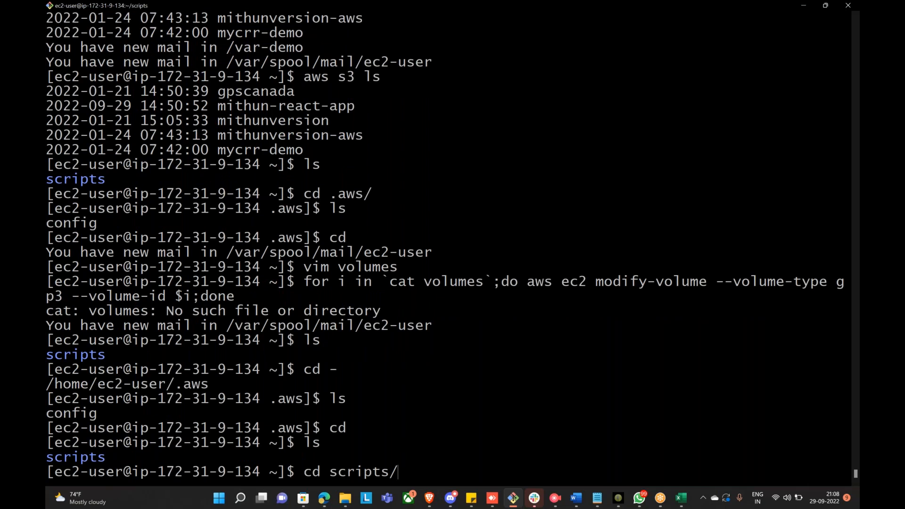
key("Return")
type("ls")
key("Return")
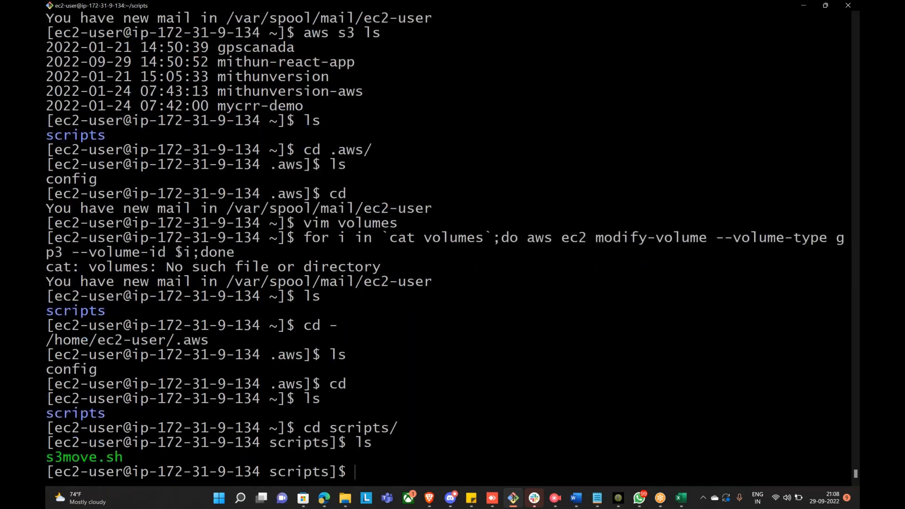
type("cd")
key("Return")
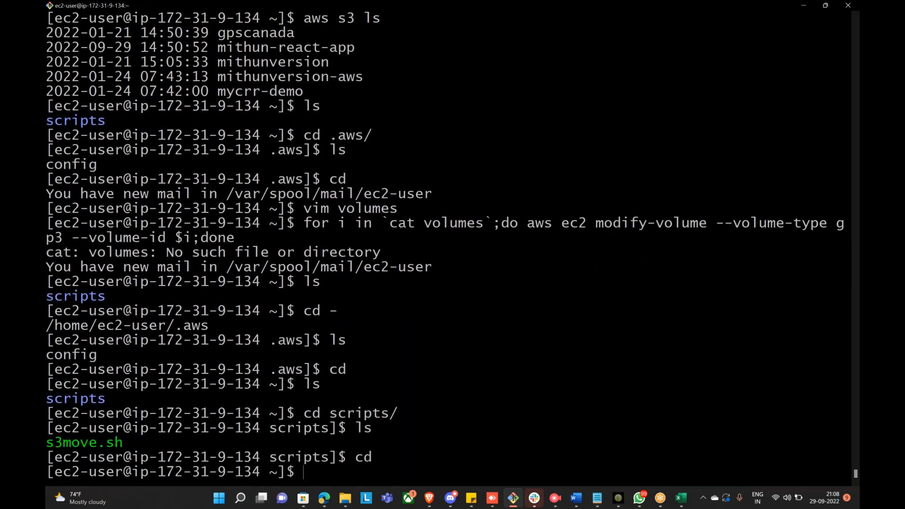
Create a file named volumes with vim in the home directory, paste the four volume IDs copied from the Excel sheet, and save it
type("vim volumes")
left_click(681, 498)
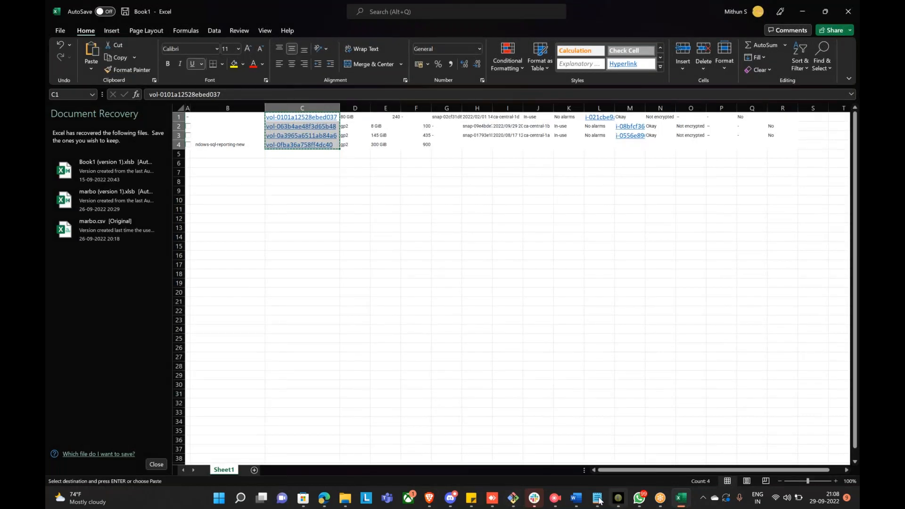
left_click(514, 498)
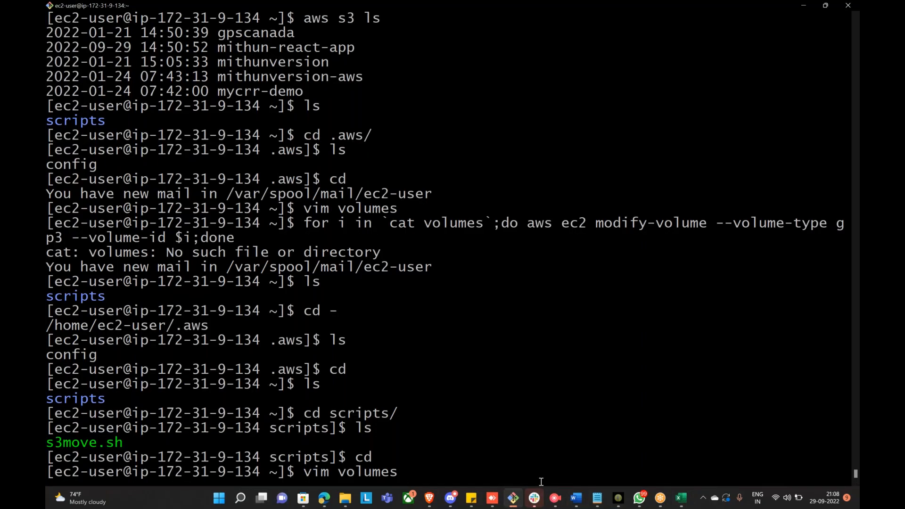
key("Return")
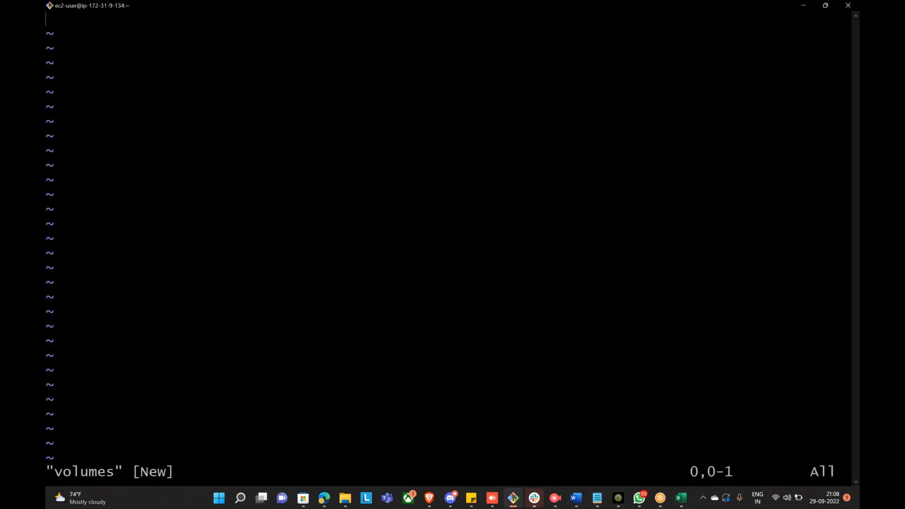
key("i")
type("vol-0101a12528ebed037 vol-063b4ae48f3d65b48 vol-0a3965a6511ab84a6 vol-0fba36a758ff4dc40")
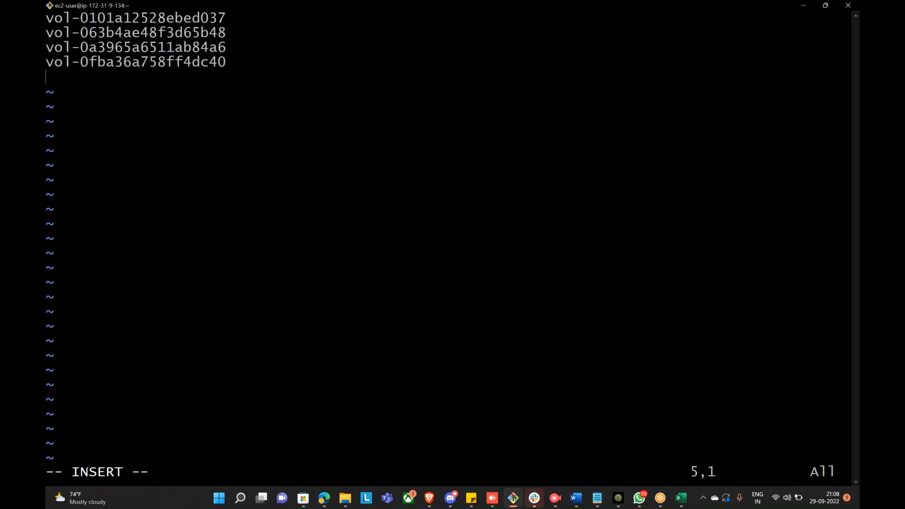
key("BackSpace")
key("Escape")
type(":wq")
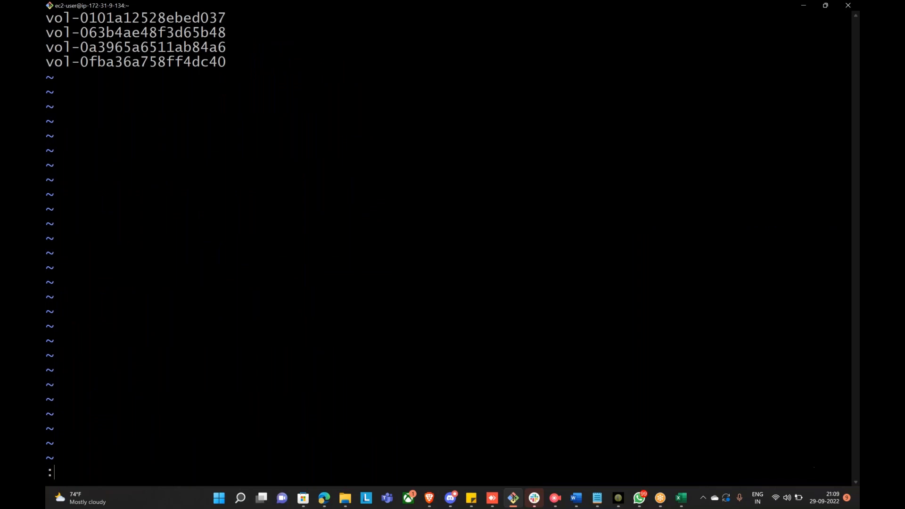
key("Return")
List the home directory and rerun the earlier for loop that changes every volume in the volumes file to gp3
type("ls")
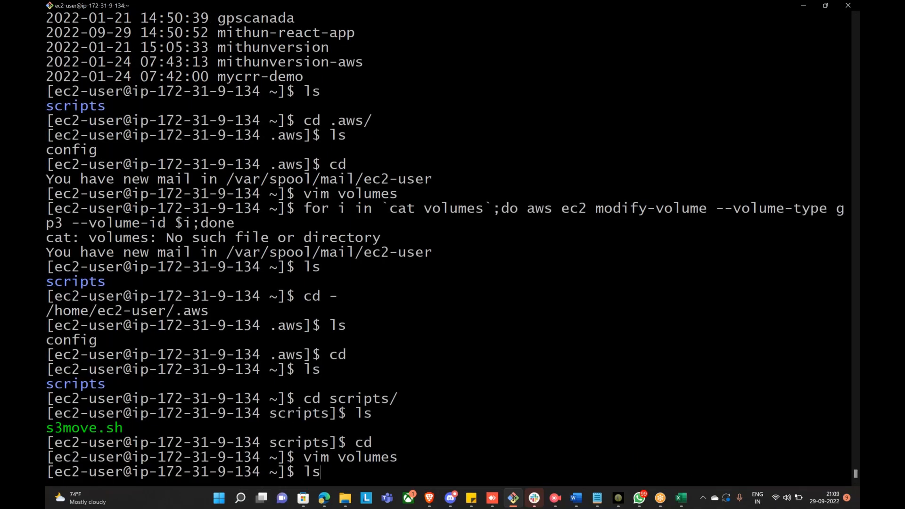
key("Return")
type("ls")
key("Up")
key("Up")
key("Up")
key("Up")
key("Up")
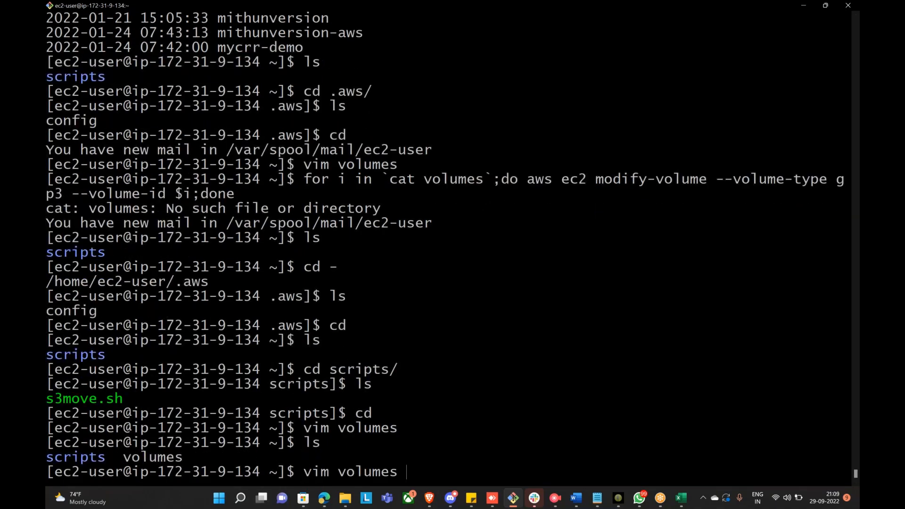
key("Up")
key("Up")
key("Up")
key("Up")
key("Up")
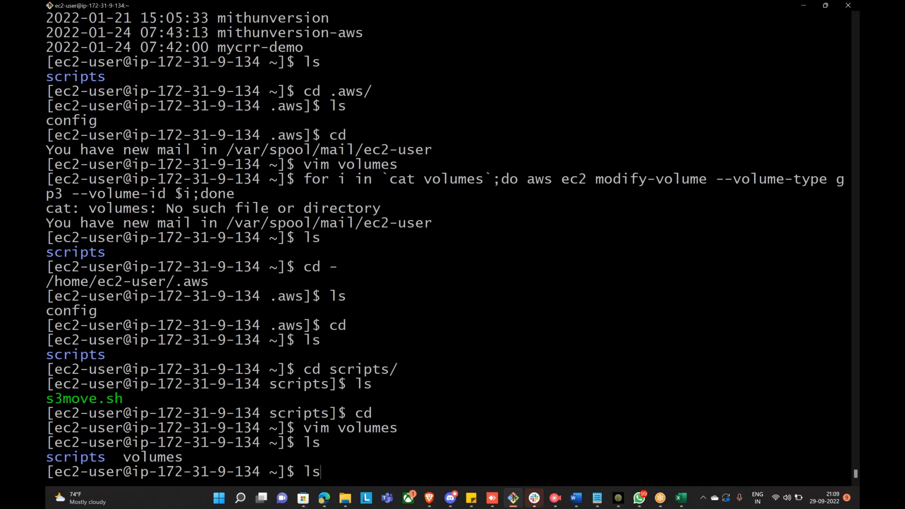
key("Up")
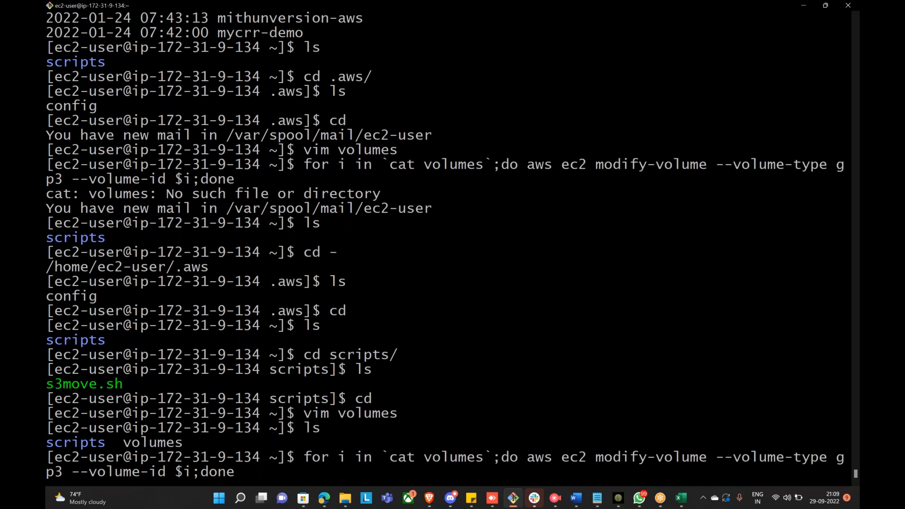
key("Return")
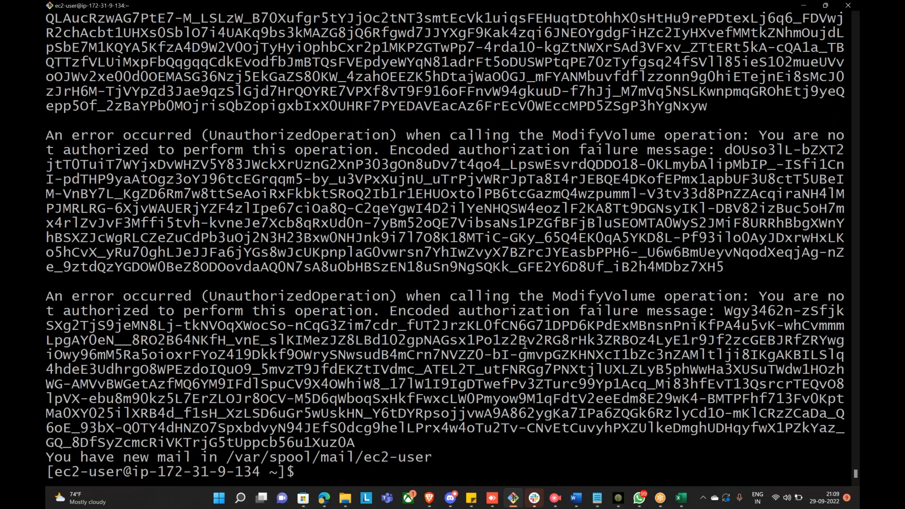
Switch to the IAM console in the browser and open the attach-policies page for the S3-role-for-instance role
left_click(323, 499)
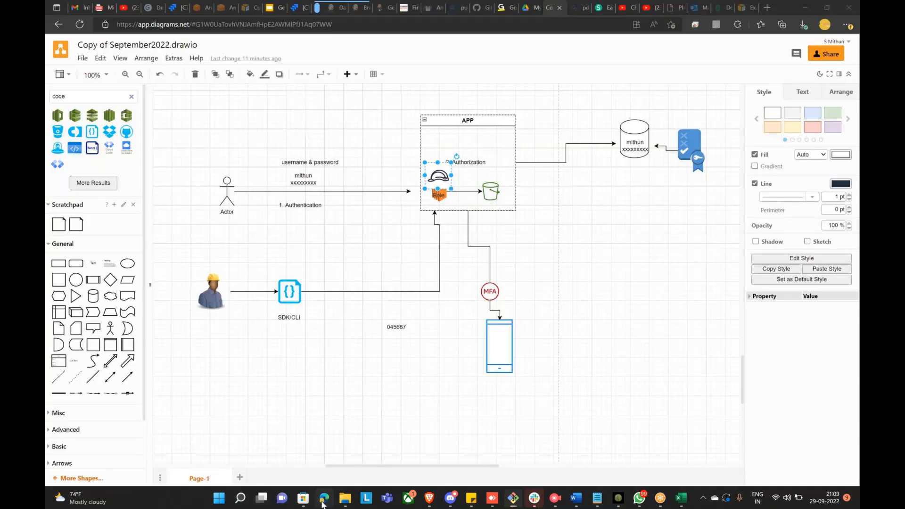
left_click(429, 497)
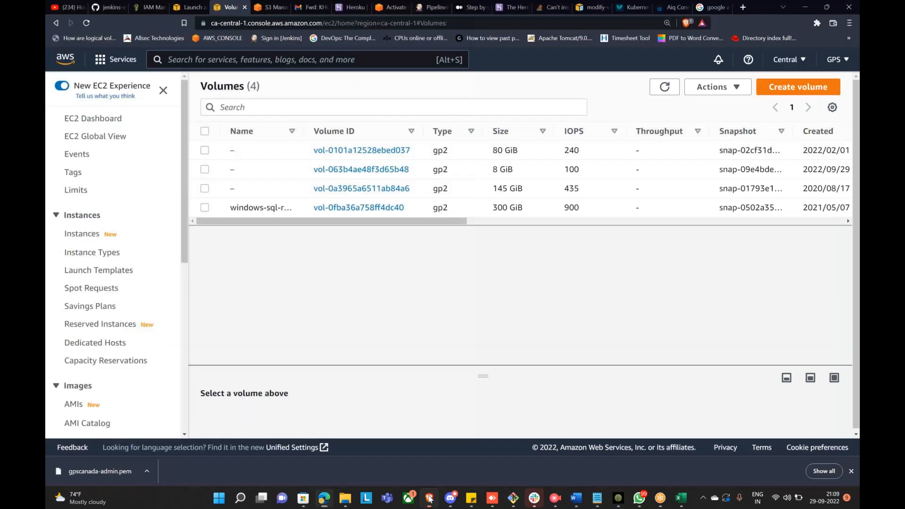
left_click(151, 8)
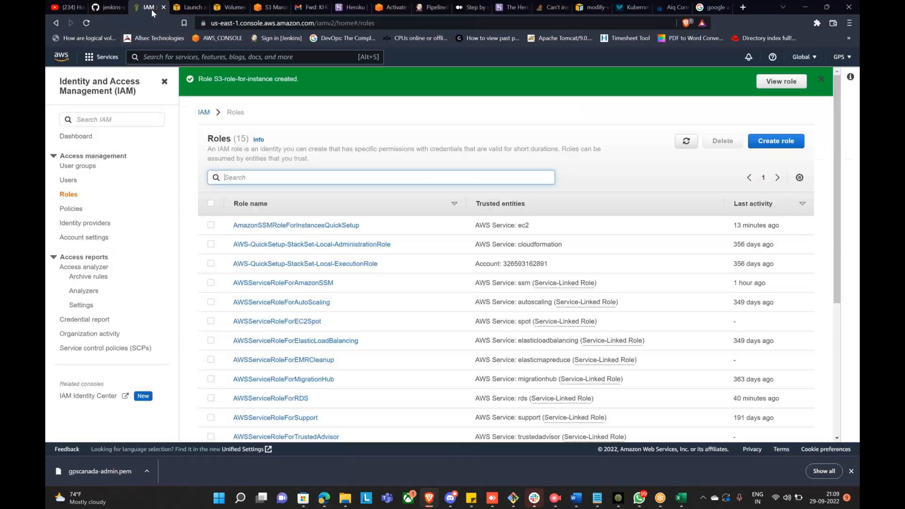
left_click(781, 81)
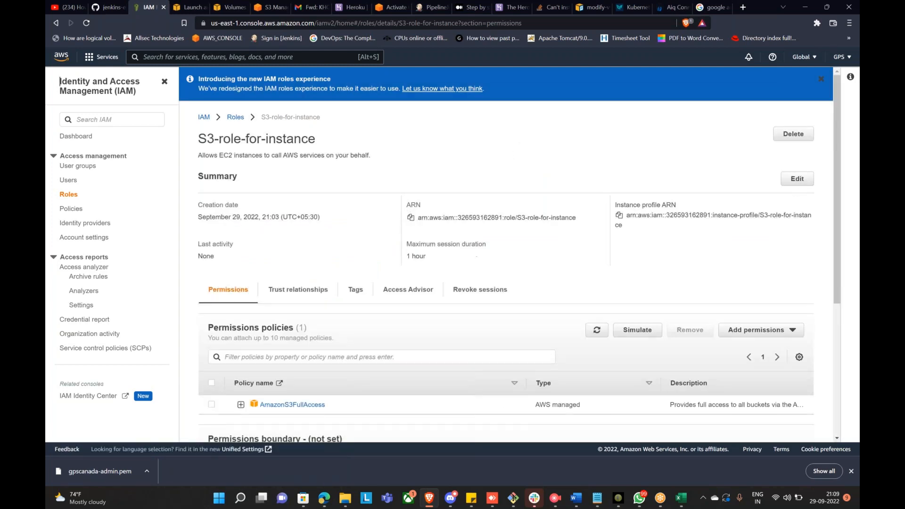
scroll(777, 285, "down", 1)
scroll(778, 285, "down", 5)
left_click(756, 186)
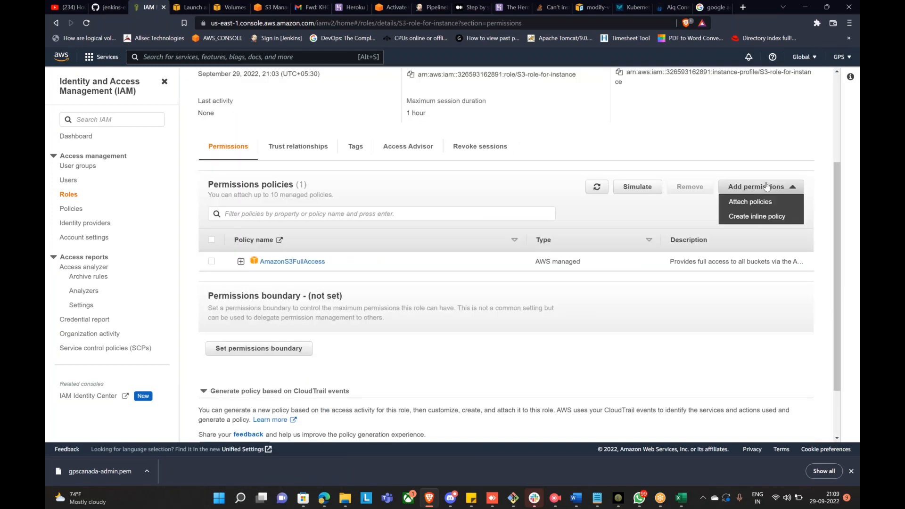
left_click(759, 203)
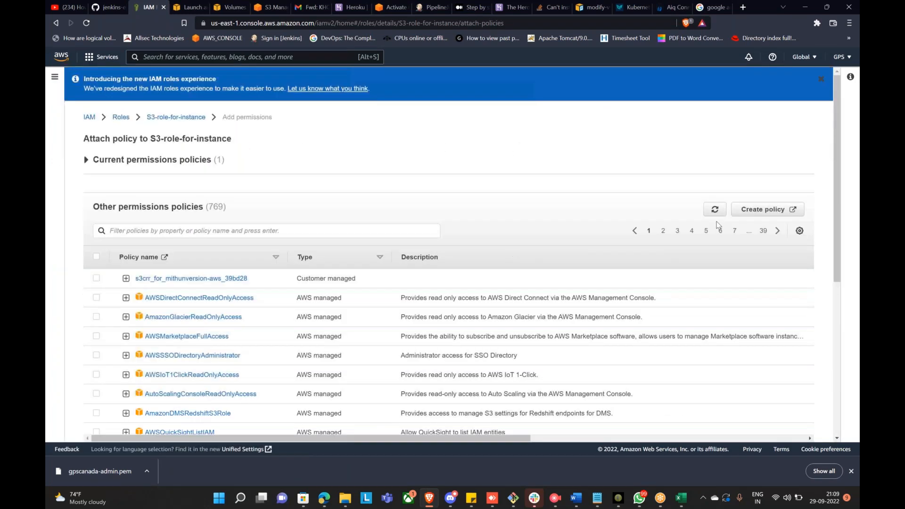
Filter the permissions policies by ec2 and attach AmazonEC2FullAccess to the S3-role-for-instance role
left_click(271, 227)
type("ec2")
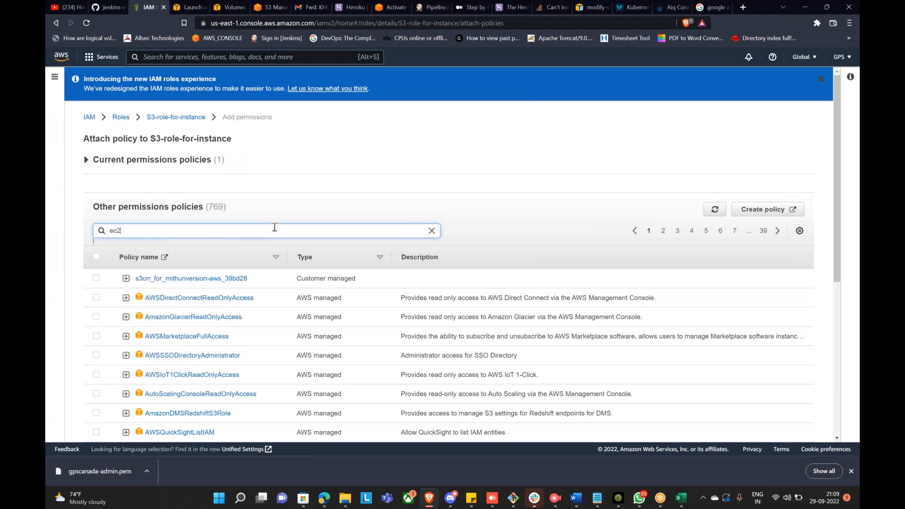
key("Return")
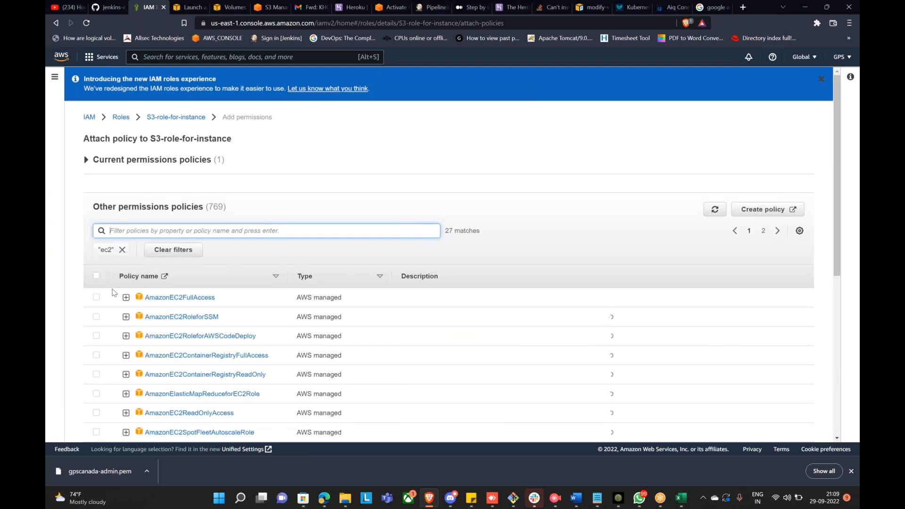
left_click(96, 297)
scroll(424, 304, "down", 5)
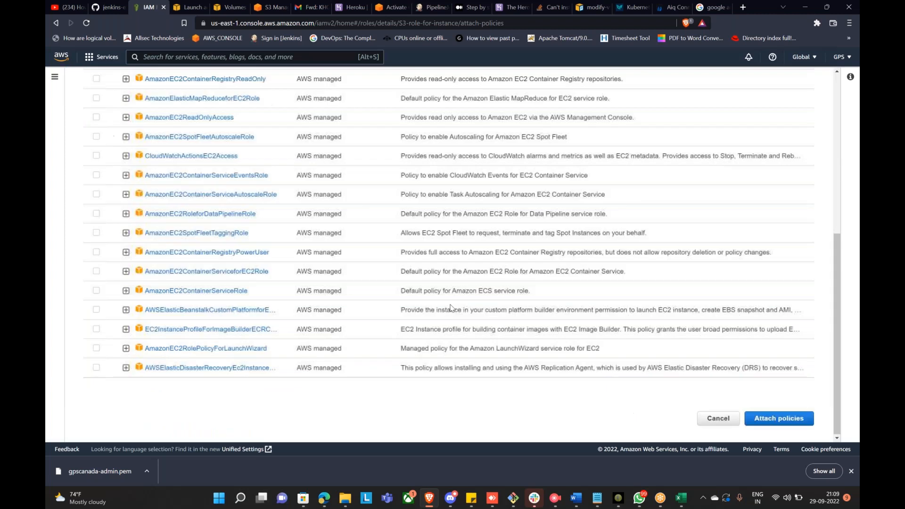
left_click(779, 418)
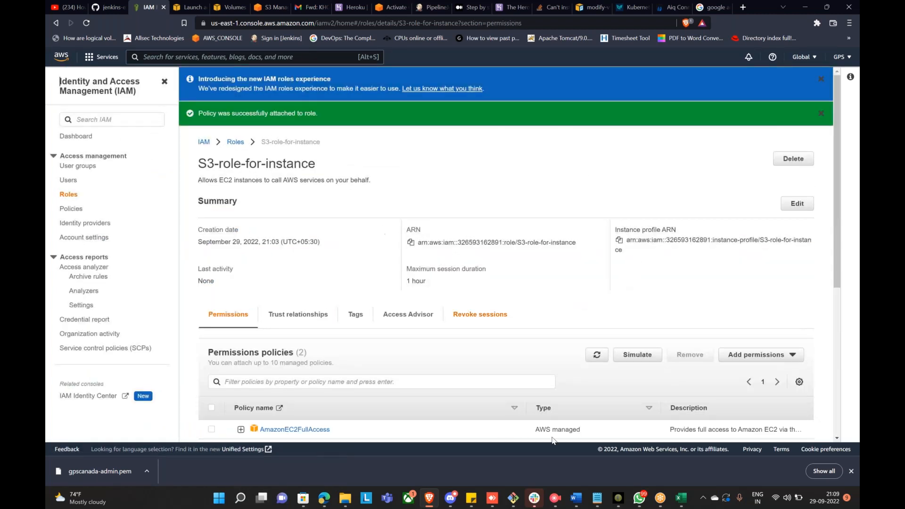
Switch to the terminal and rerun the for loop that changes every volume in the volumes file to gp3, running it twice
left_click(514, 498)
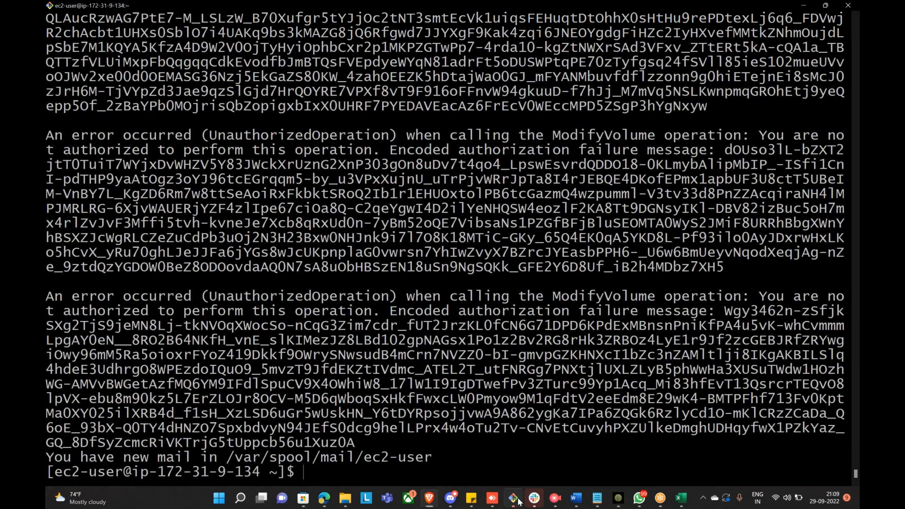
key("Up")
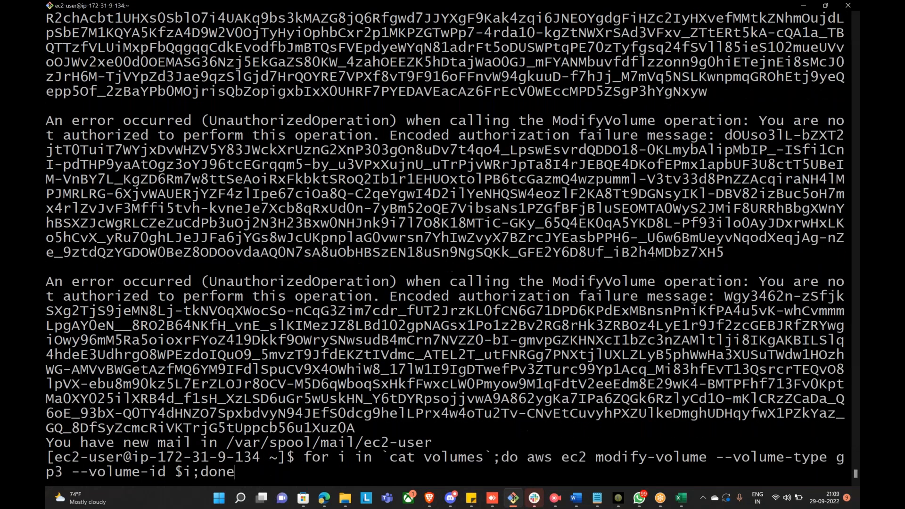
key("Return")
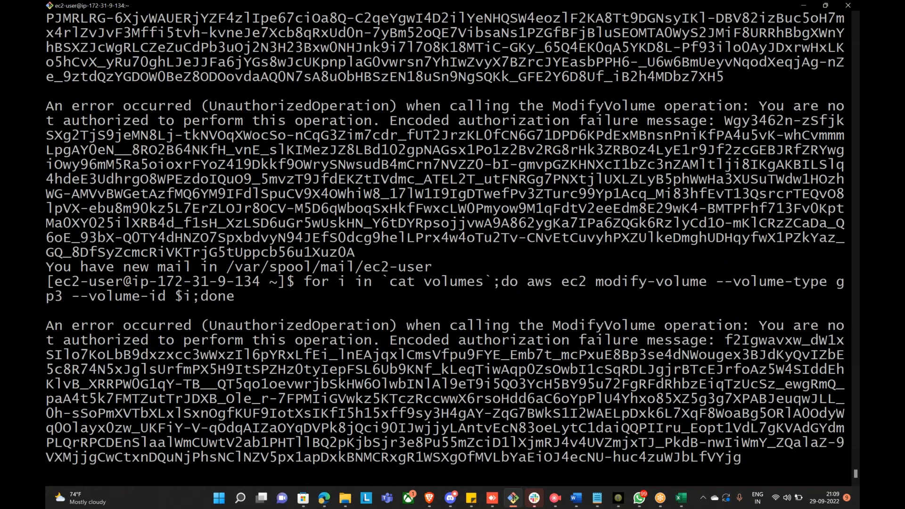
key("Up")
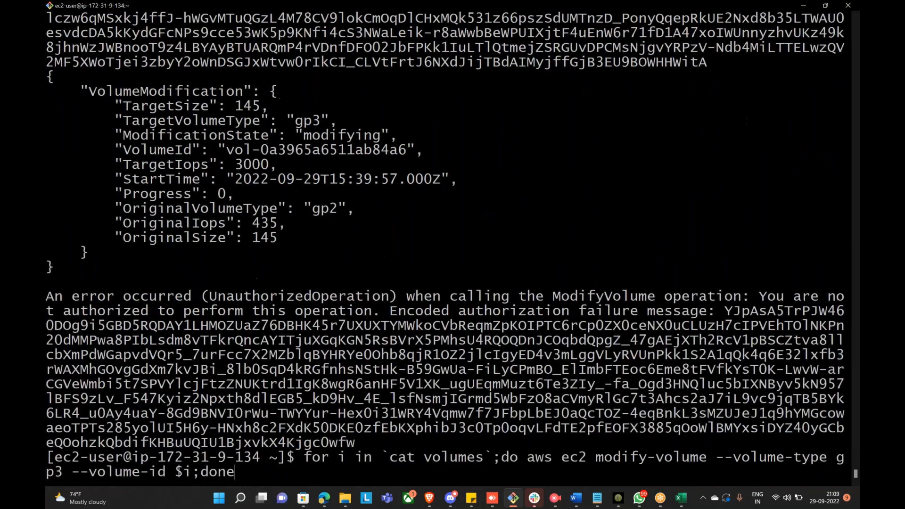
key("Return")
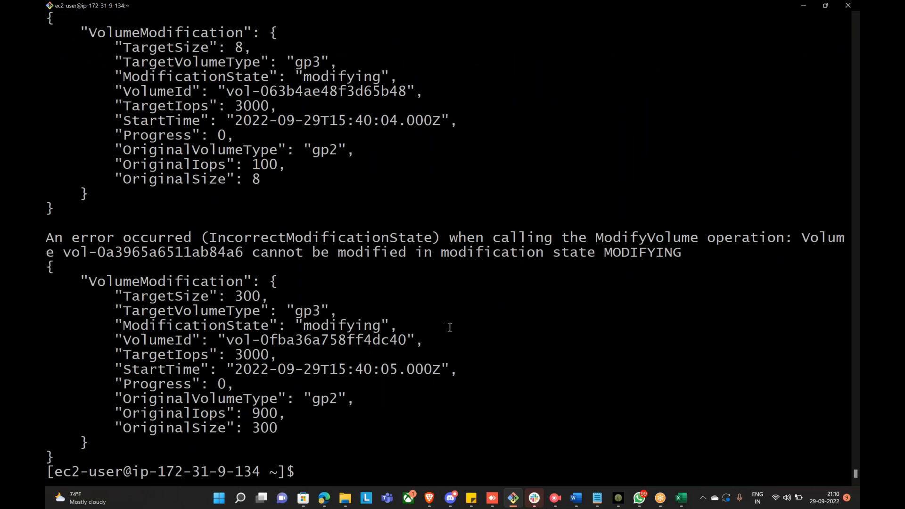
Switch to the browser, refresh the EC2 Volumes list to check the volume types, and compare it with the terminal output
left_click(325, 499)
left_click(429, 499)
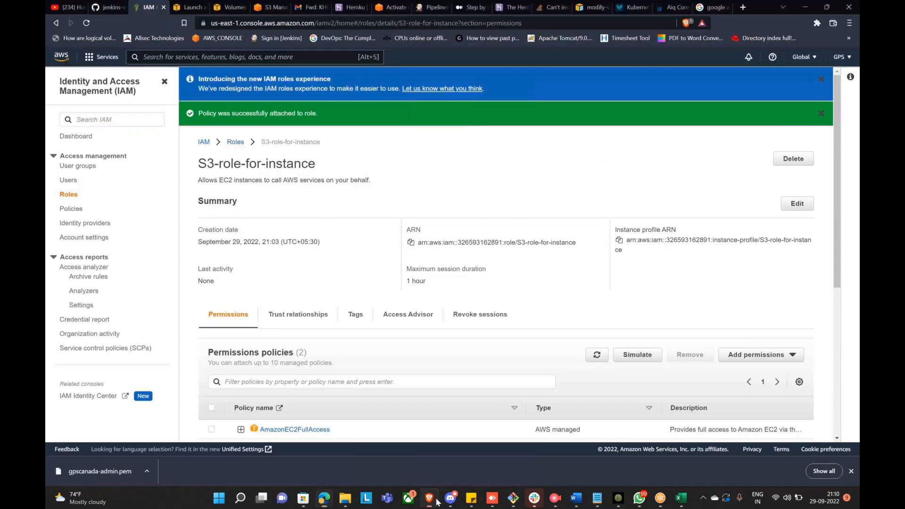
left_click(269, 7)
left_click(231, 7)
left_click(665, 87)
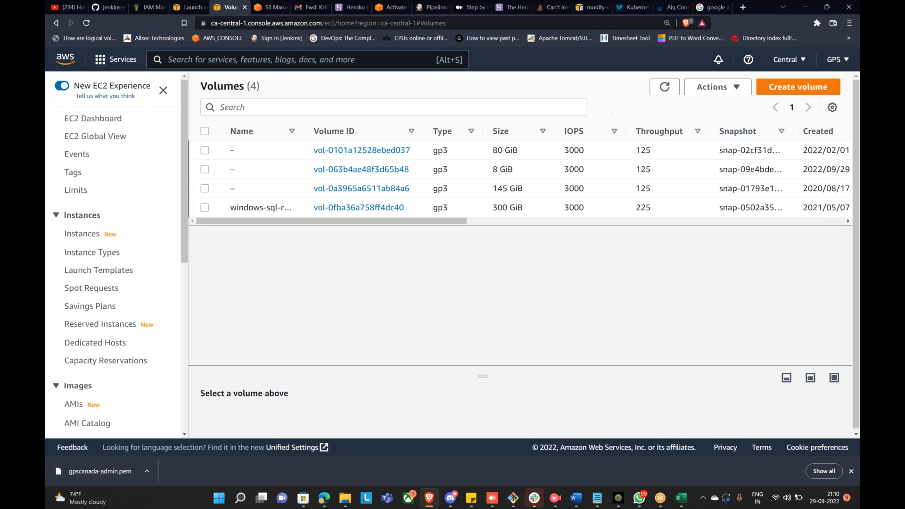
left_click(514, 498)
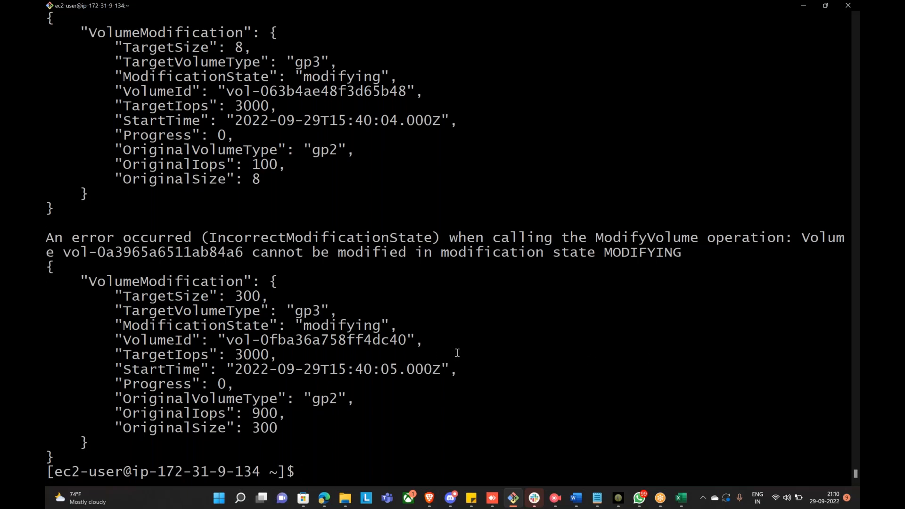
left_click(429, 498)
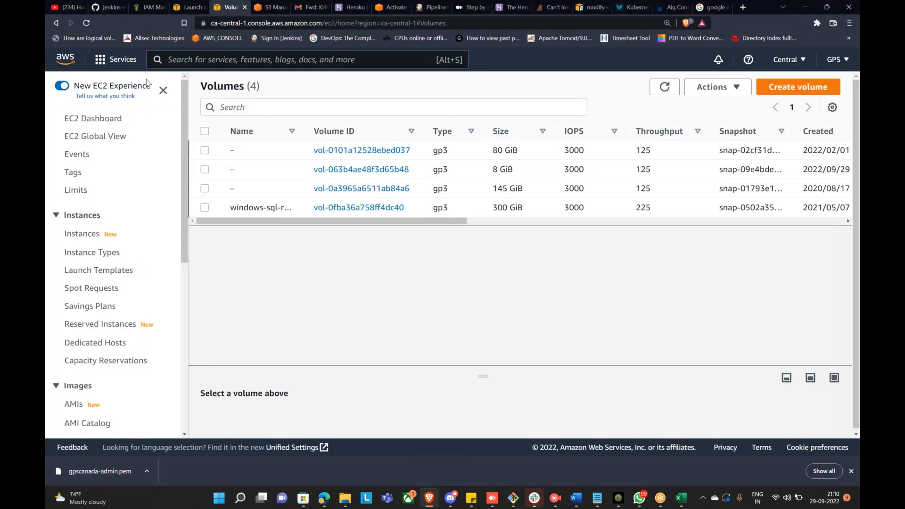
Review the S3-role-for-instance page and the authentication and authorization diagram in draw.io, and return to the IAM console
left_click(148, 7)
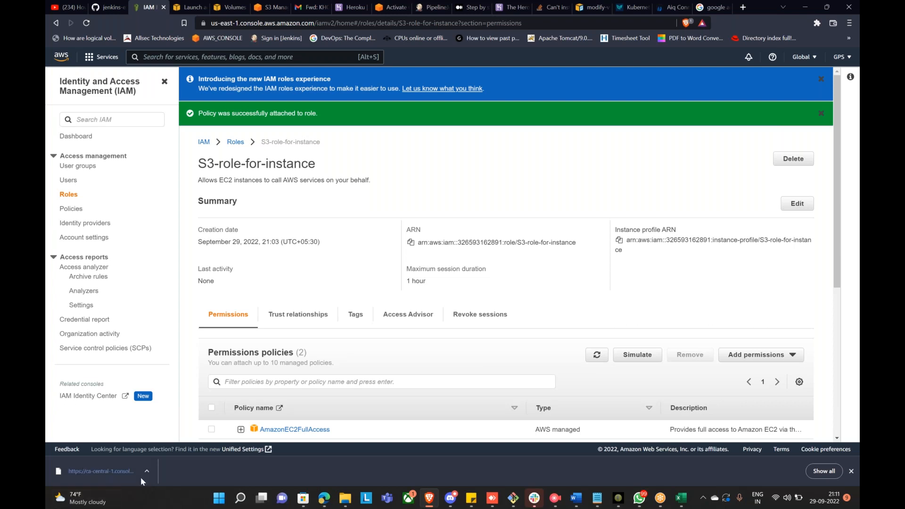
left_click(320, 503)
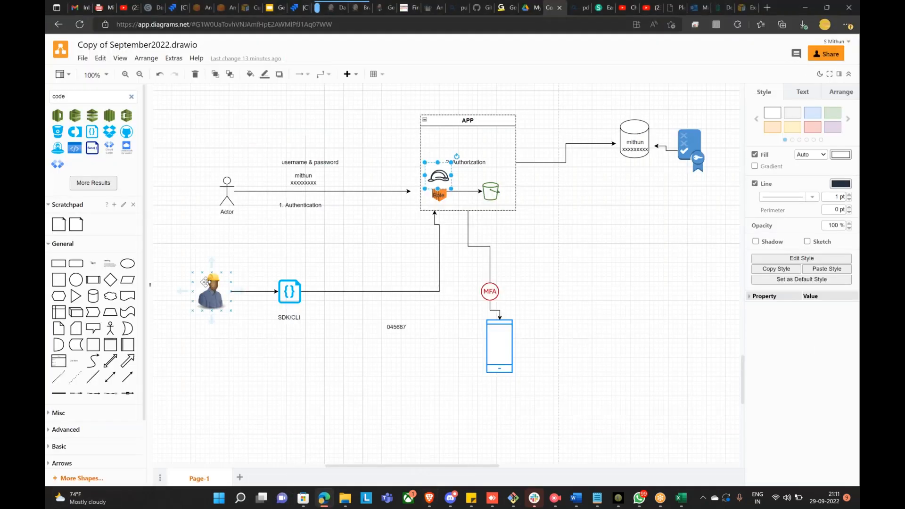
scroll(461, 164, "up", 1)
scroll(461, 163, "up", 3)
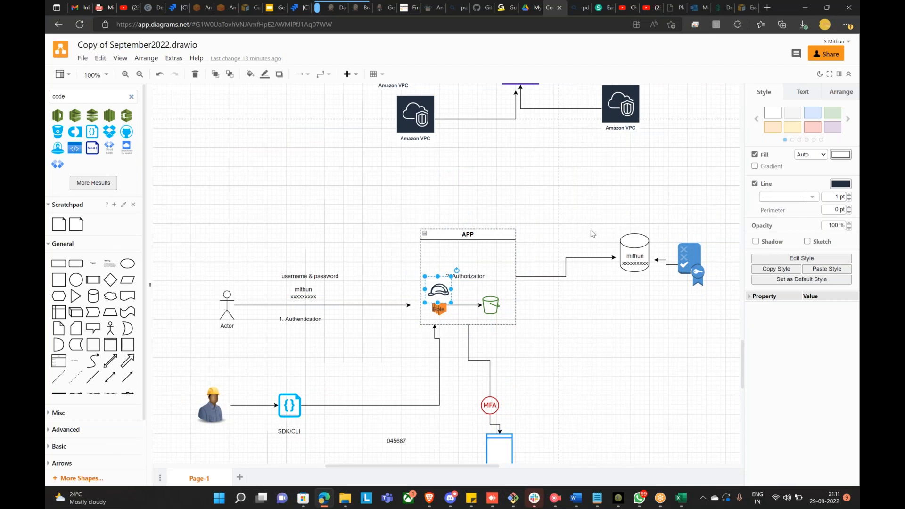
left_click(640, 252)
left_click(649, 331)
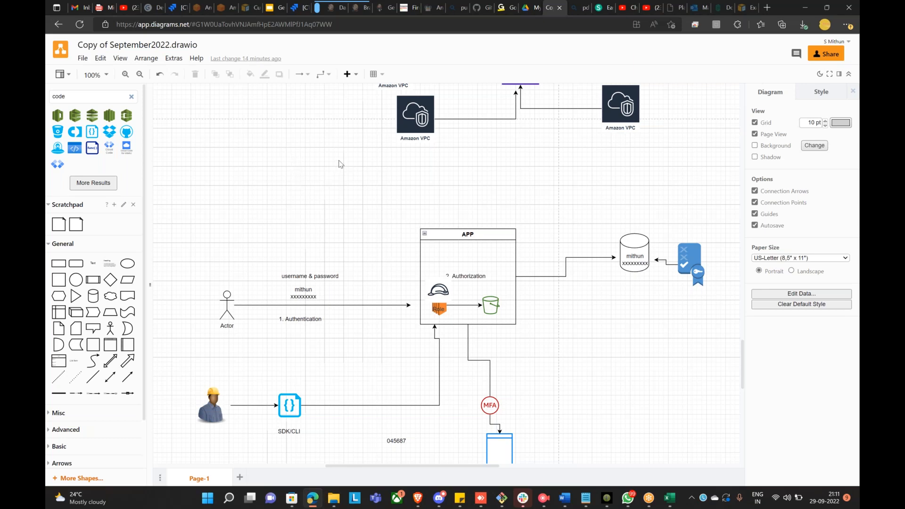
left_click(506, 260)
left_click(418, 498)
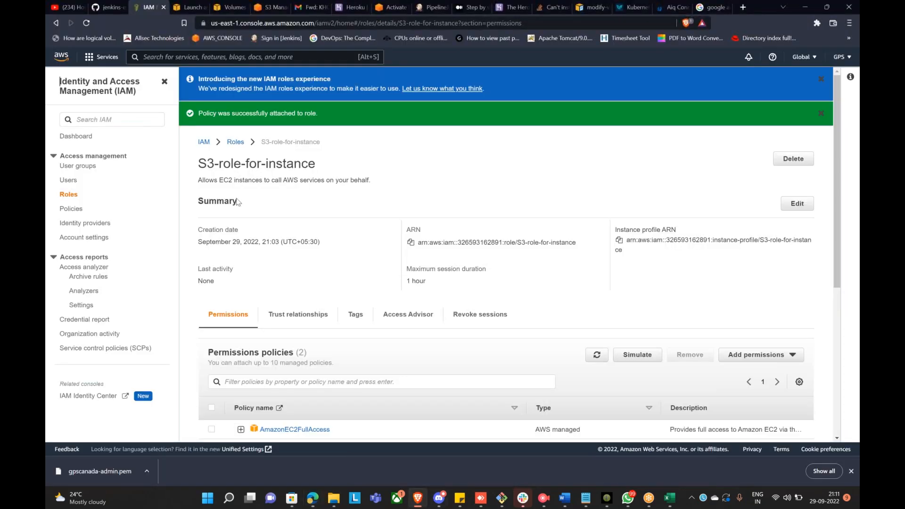
Start creating an IAM role that trusts another AWS account, enter that account's ID, and continue to the permissions
left_click(69, 196)
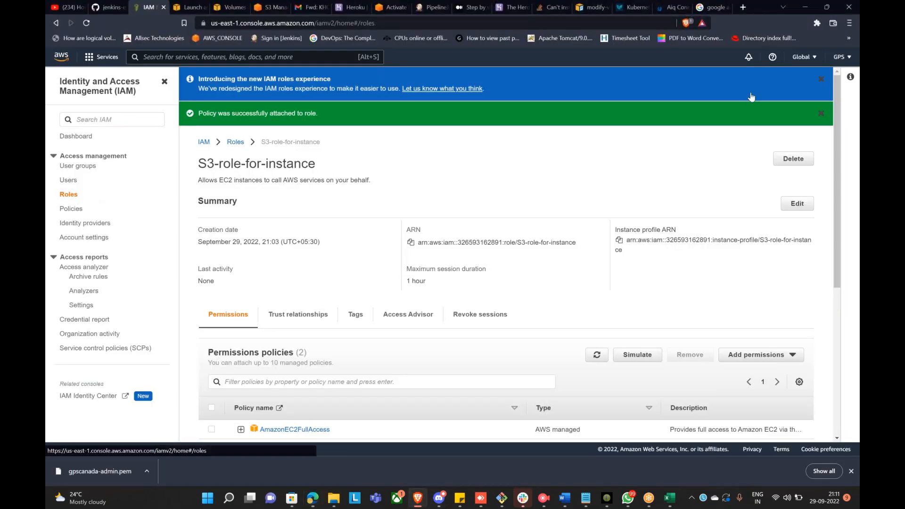
left_click(772, 111)
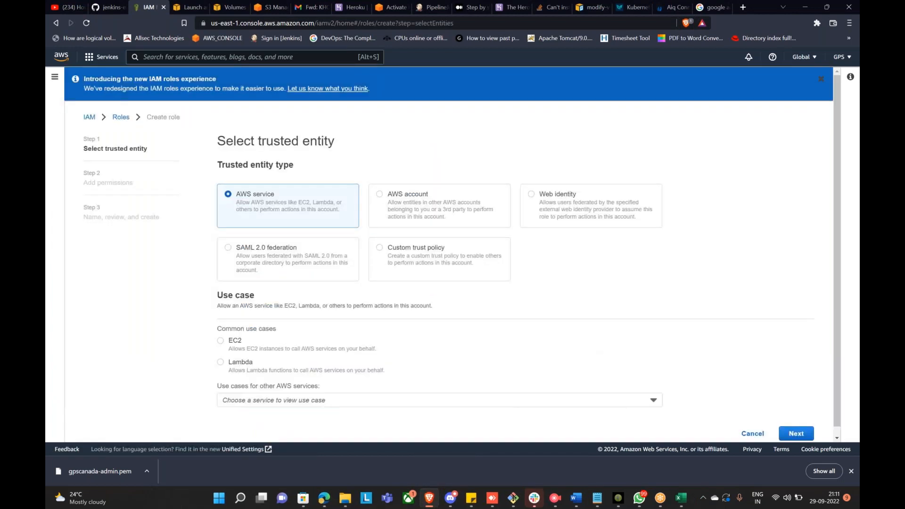
left_click(380, 193)
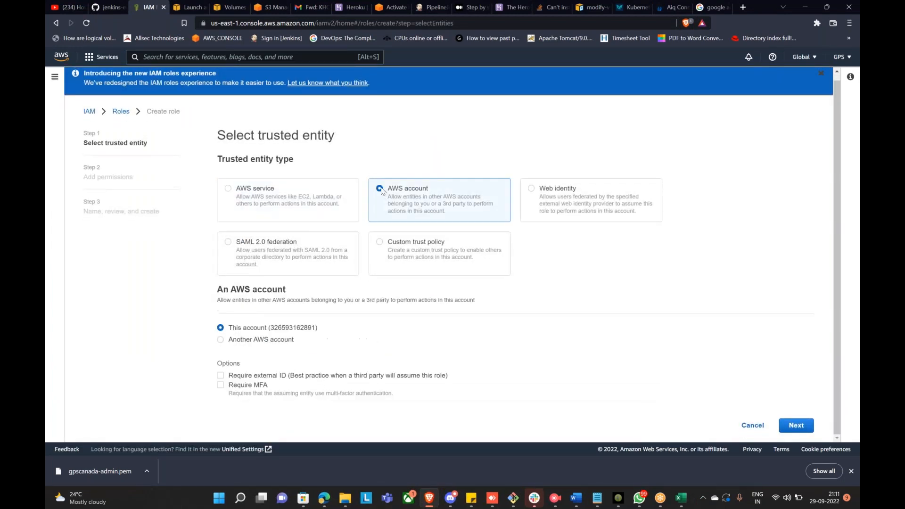
left_click(222, 341)
scroll(309, 343, "down", 1)
left_click(239, 326)
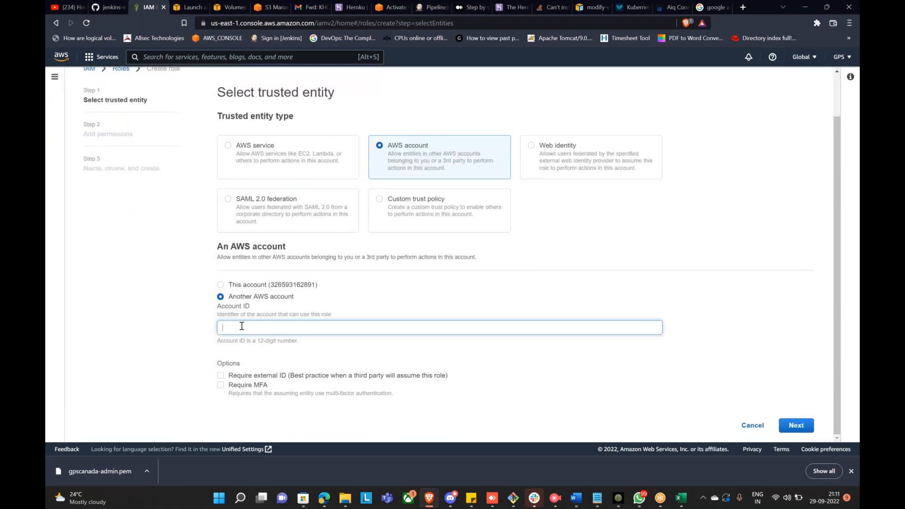
type("1223")
type("56789")
type("5")
left_click(804, 429)
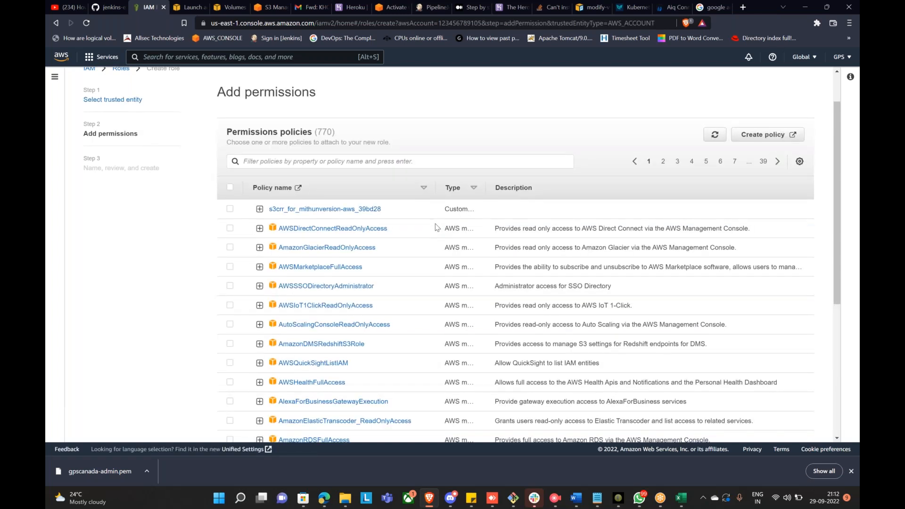
Select the SupportUser policy as the new role's permissions and continue to the review stage
scroll(436, 218, "down", 6)
scroll(436, 218, "up", 5)
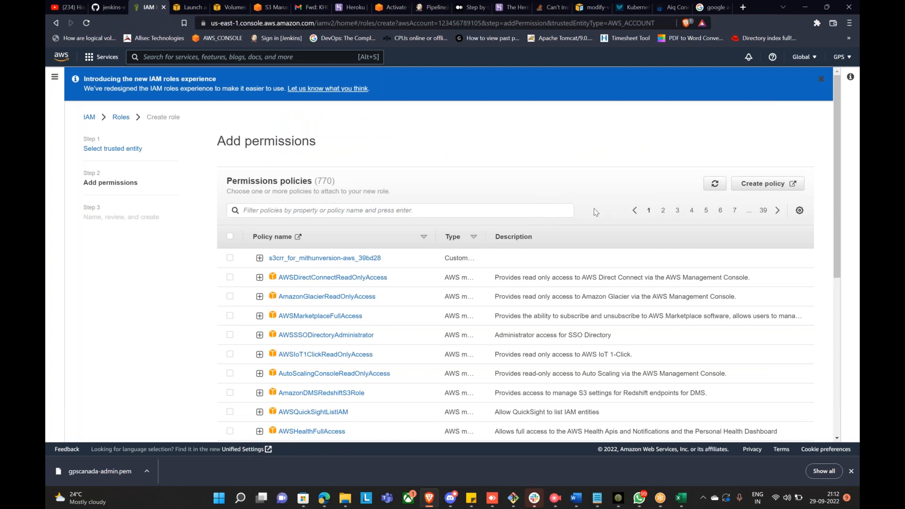
scroll(595, 210, "down", 6)
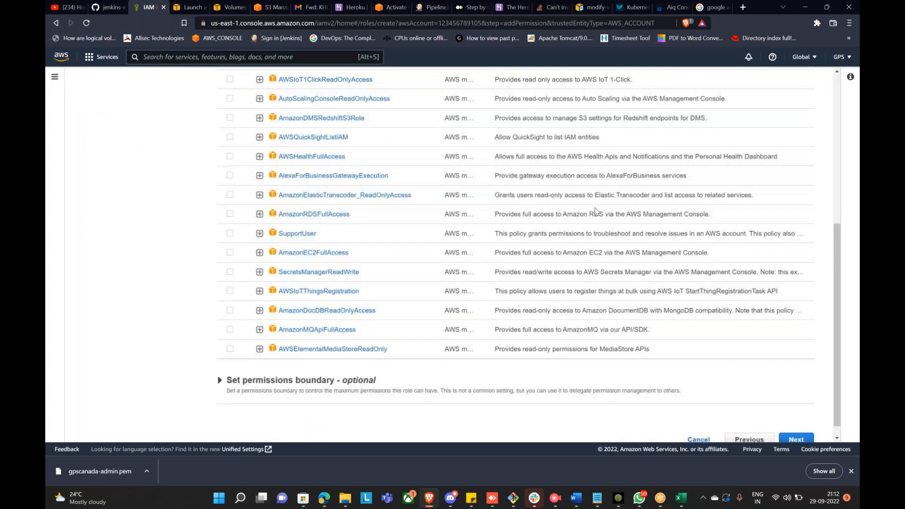
scroll(595, 210, "up", 6)
left_click(230, 258)
left_click(230, 258)
scroll(260, 301, "down", 6)
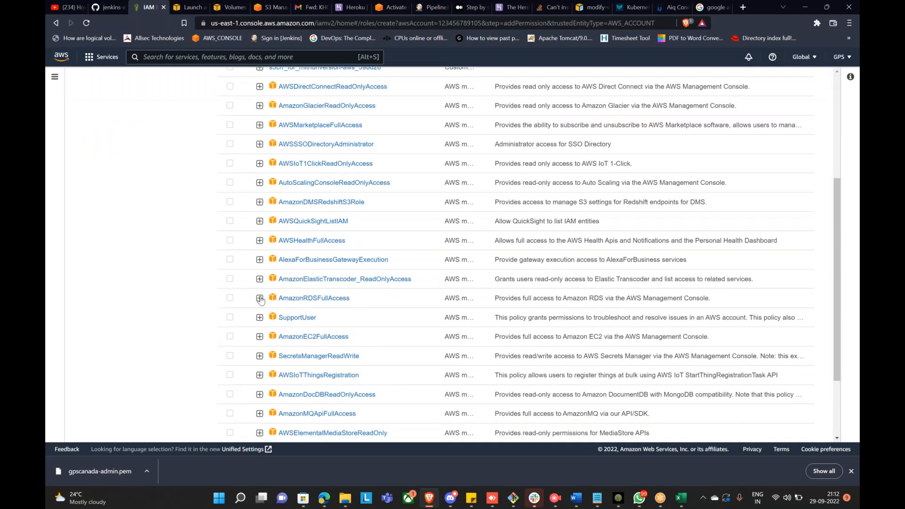
left_click(230, 219)
left_click(789, 425)
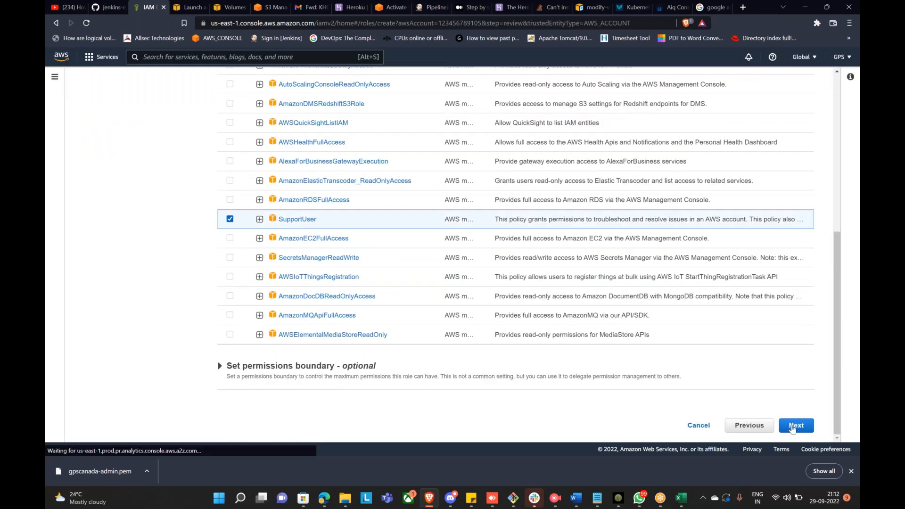
Enter auditor as the role name, review the trust policy and permissions, and cancel the role creation
left_click(265, 154)
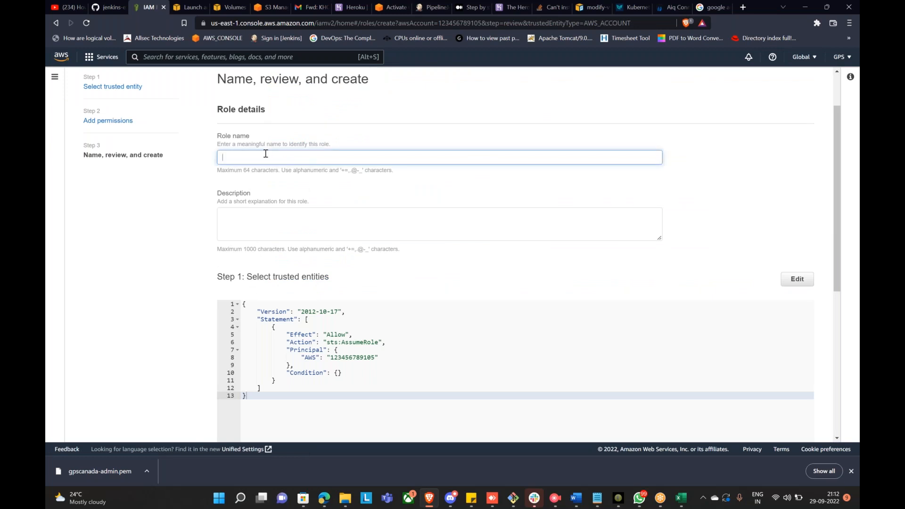
scroll(525, 240, "down", 5)
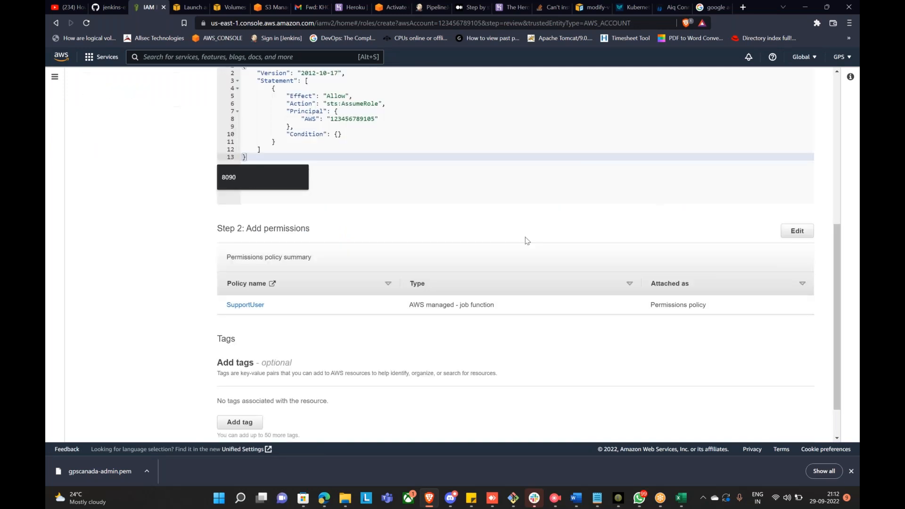
scroll(299, 256, "up", 5)
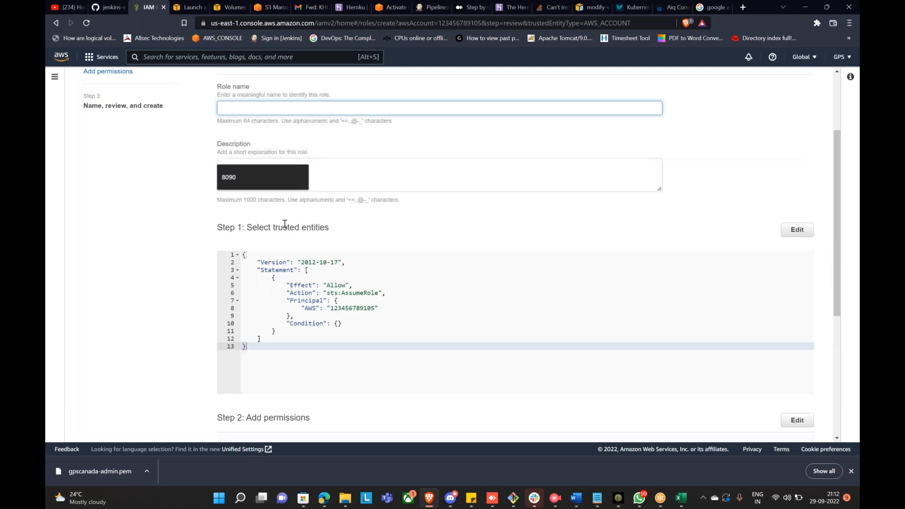
type("auditor")
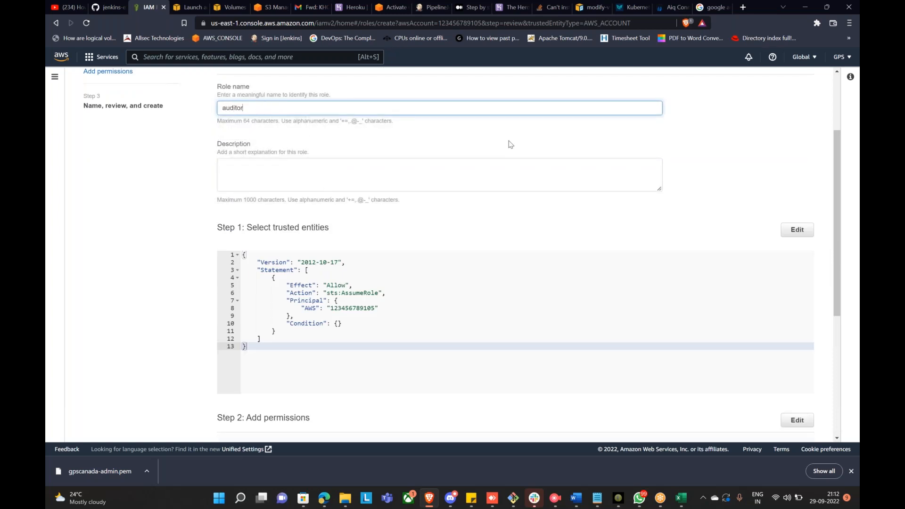
scroll(509, 143, "up", 5)
scroll(684, 282, "down", 10)
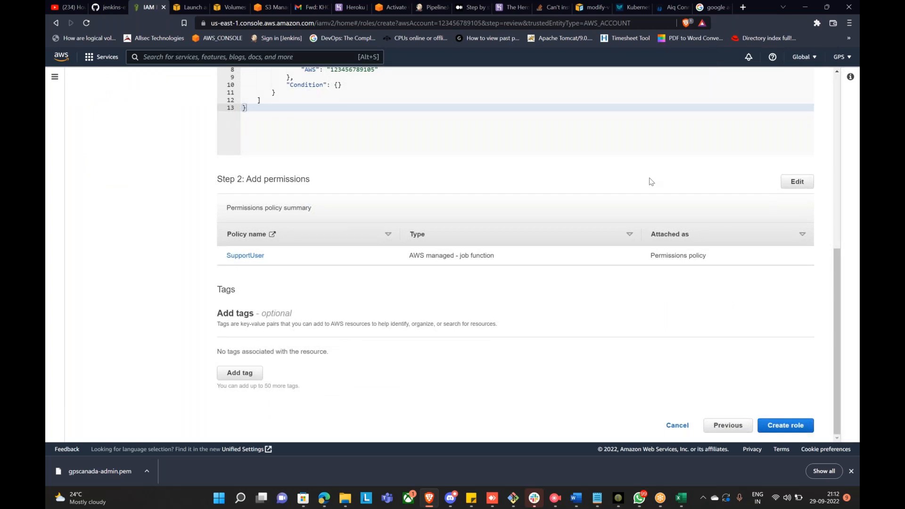
scroll(649, 180, "up", 7)
scroll(477, 323, "down", 5)
scroll(476, 323, "down", 3)
left_click(677, 425)
left_click(563, 292)
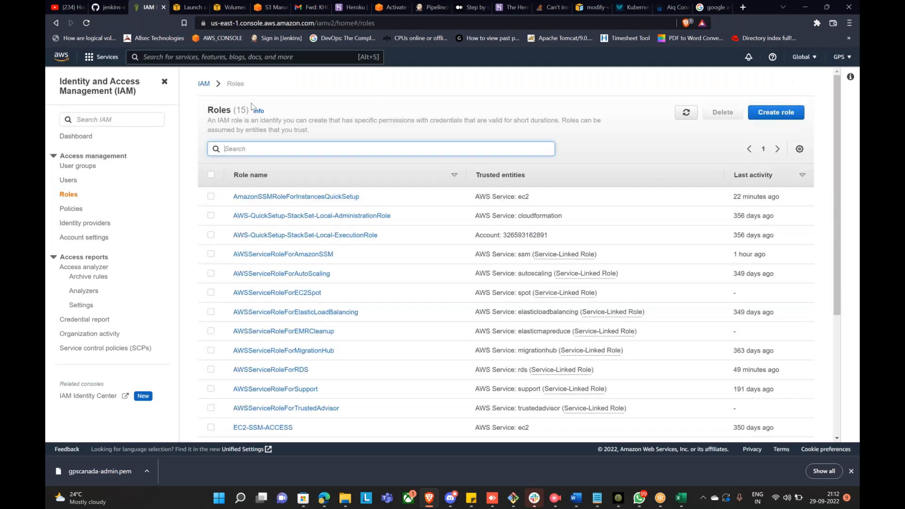
Return to the AWS Console Home and open the account menu
left_click(65, 60)
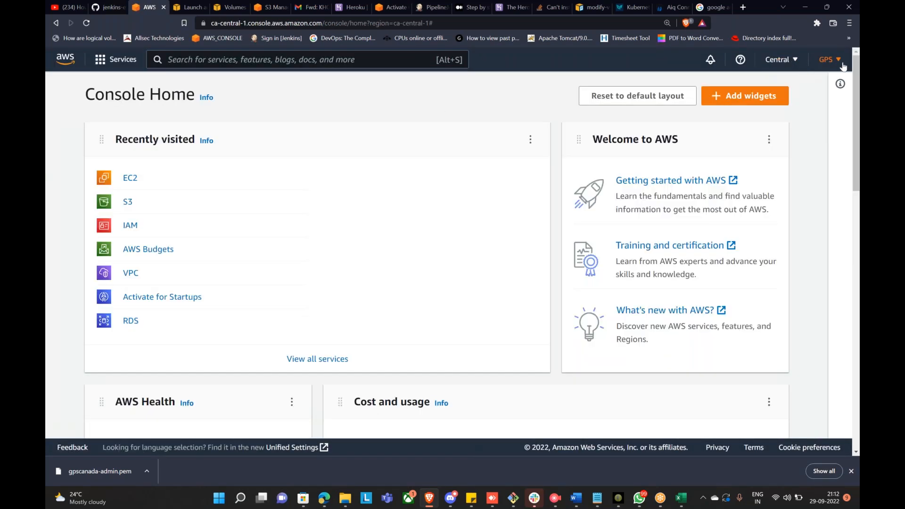
left_click(842, 65)
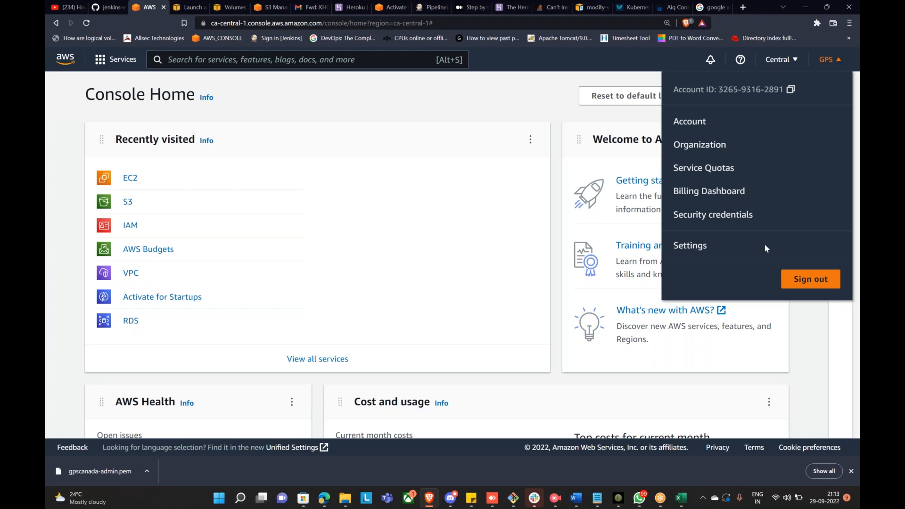
Switch to the EC2 instance's terminal session and list the files in the home directory
left_click_drag(508, 127, 505, 122)
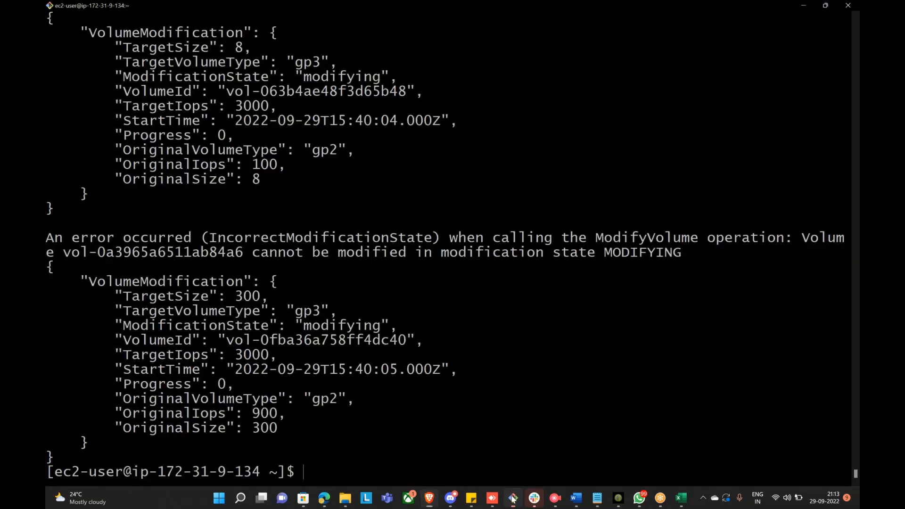
left_click(514, 498)
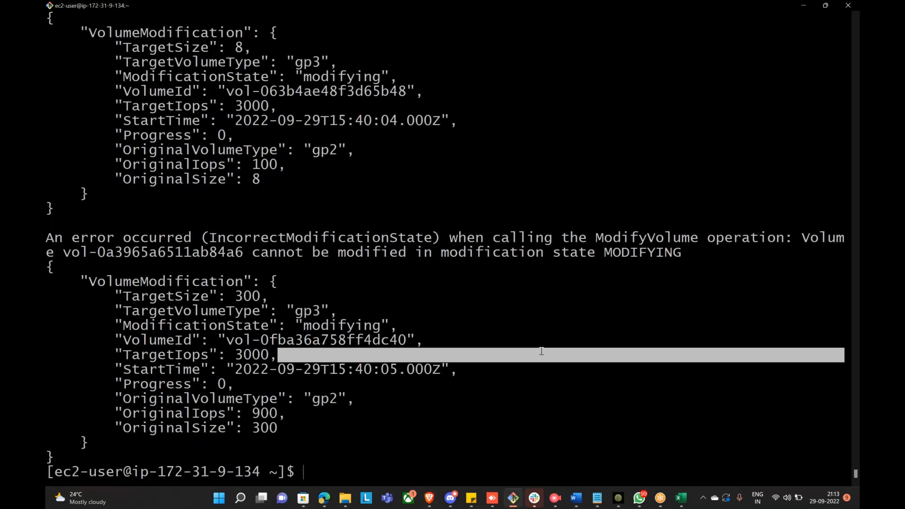
type("ls")
key("Return")
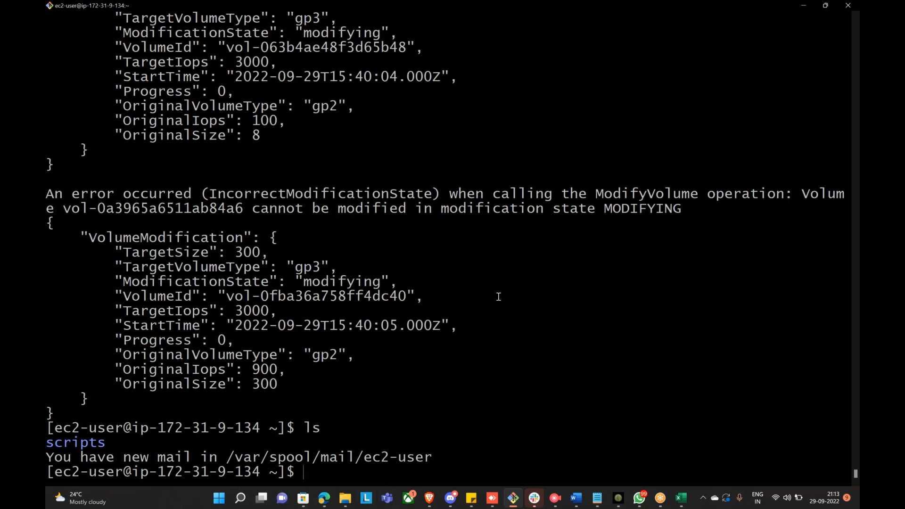
left_click(680, 499)
left_click(513, 498)
type("ls")
key("Up")
key("Up")
key("Down")
key("Up")
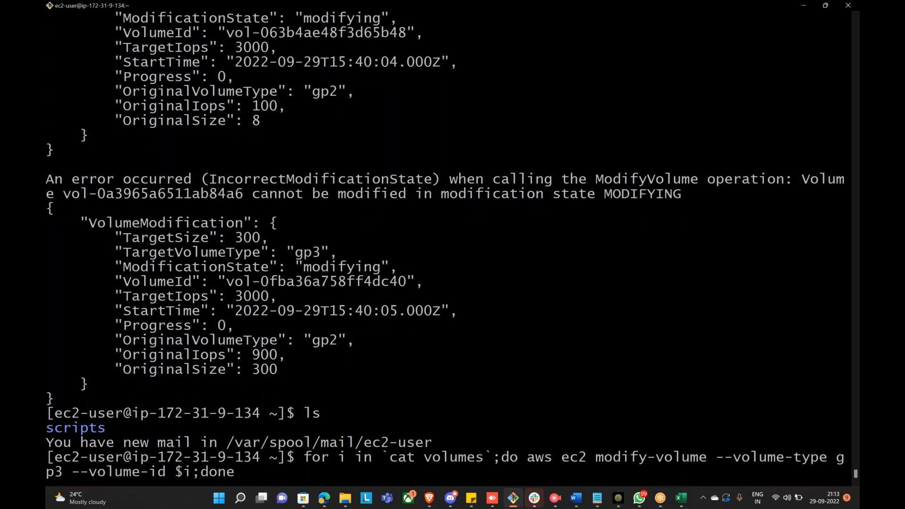
key("Down")
key("BackSpace")
key("BackSpace")
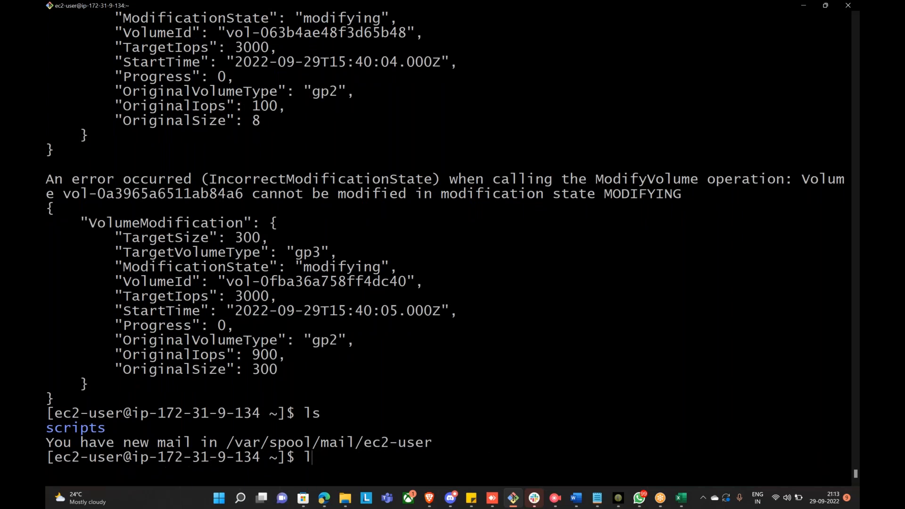
Display the shell's command history and copy the complete output from the history command to the last prompt
type("history")
key("Return")
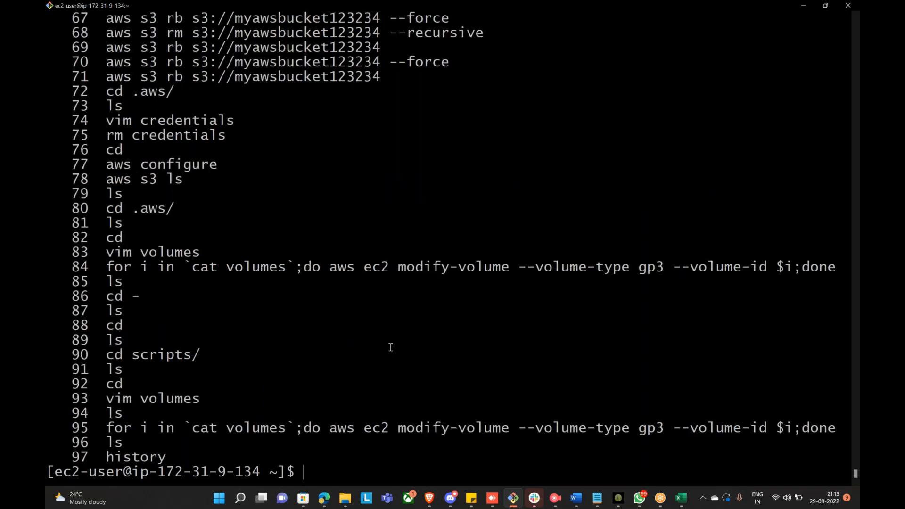
scroll(382, 338, "up", 5)
scroll(377, 325, "up", 20)
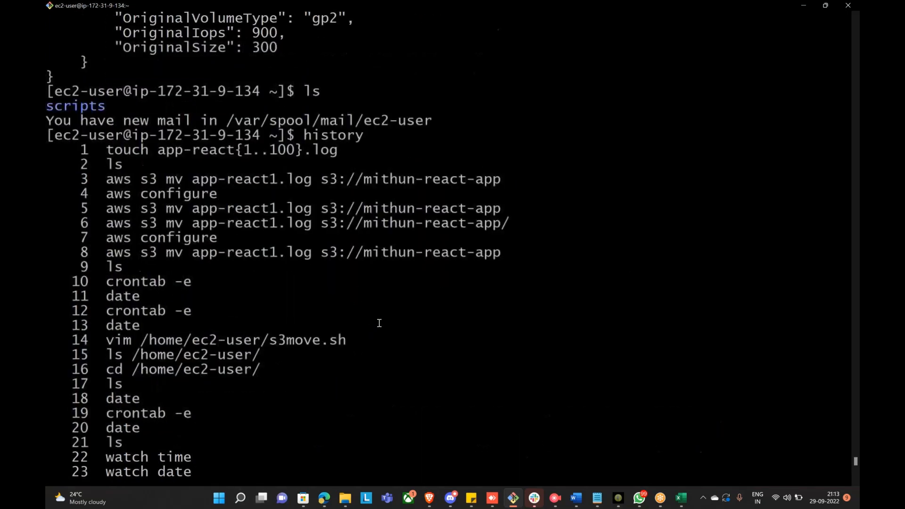
scroll(144, 297, "down", 1)
left_click_drag(46, 266, 453, 507)
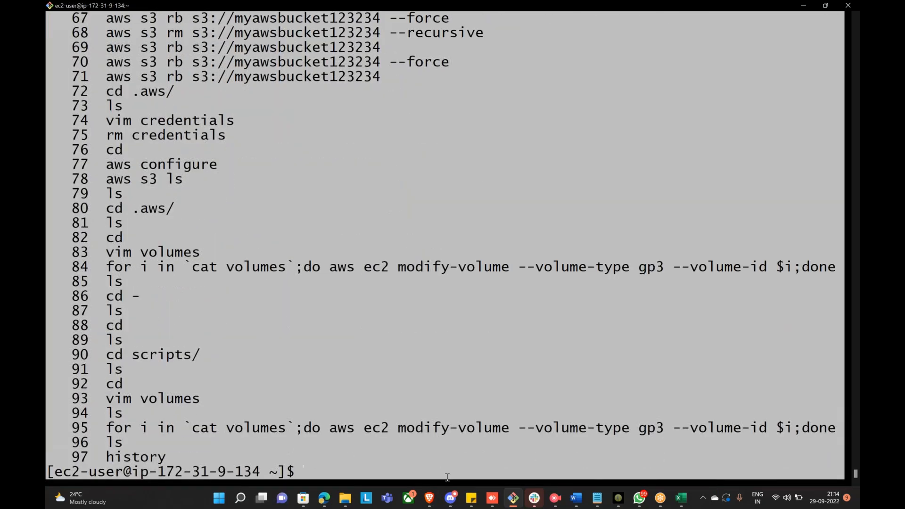
Switch to WhatsApp and send the copied command history to the Aws &devops Aug/September group
left_click(638, 499)
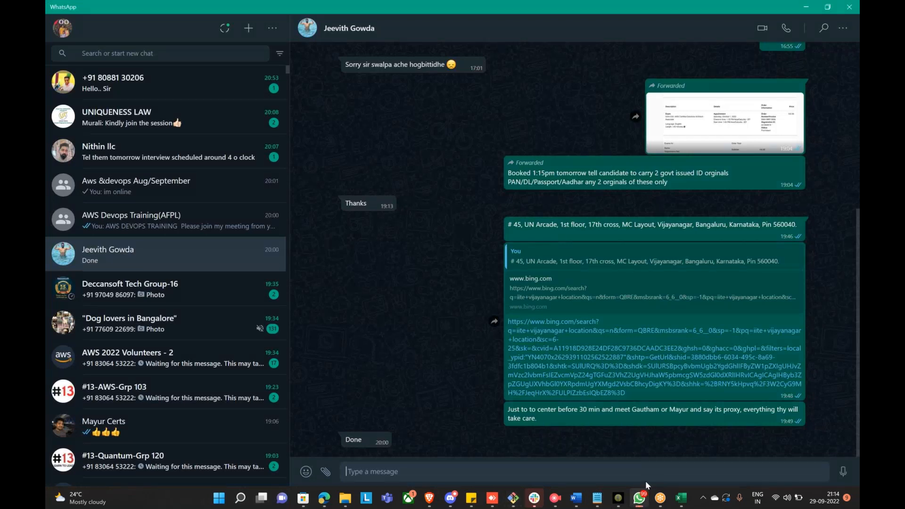
scroll(160, 193, "down", 4)
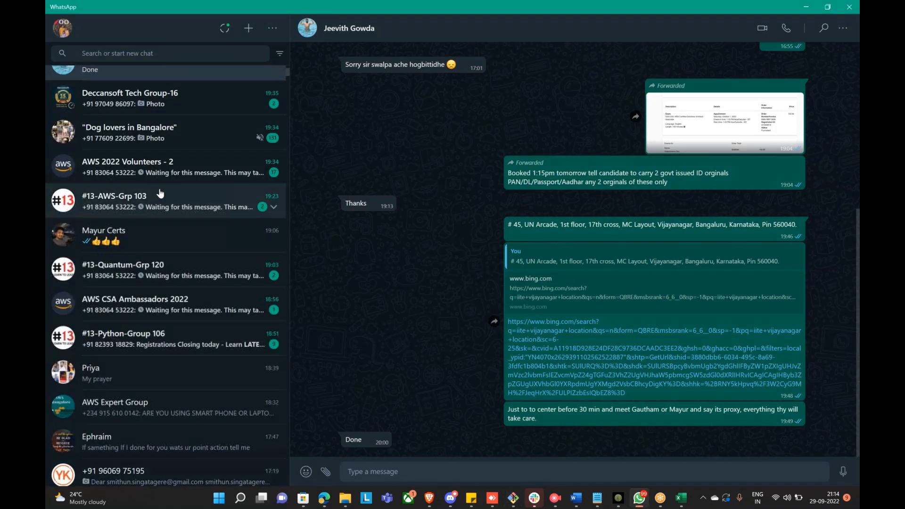
scroll(209, 314, "up", 4)
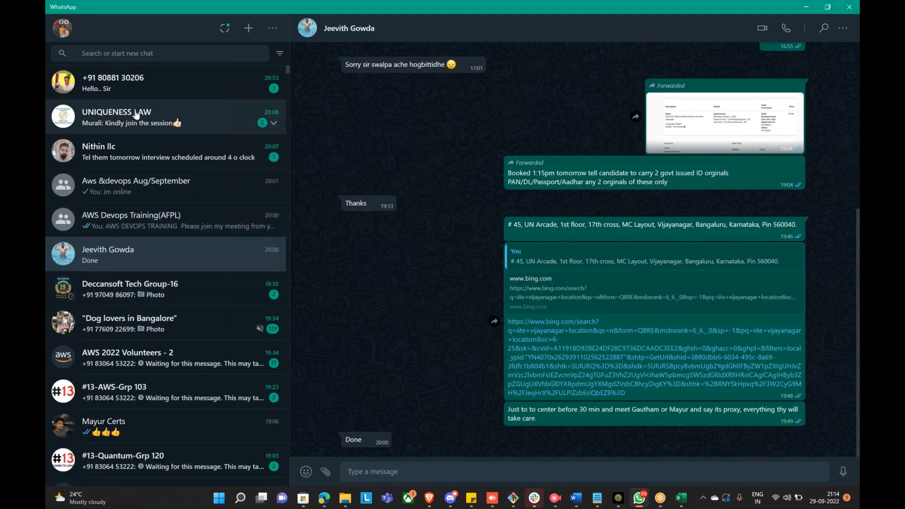
left_click(157, 184)
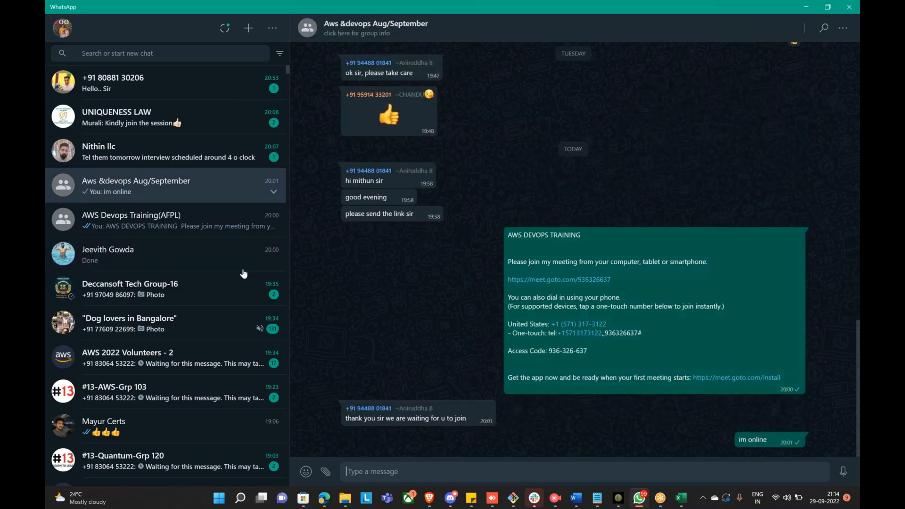
key("ctrl+v")
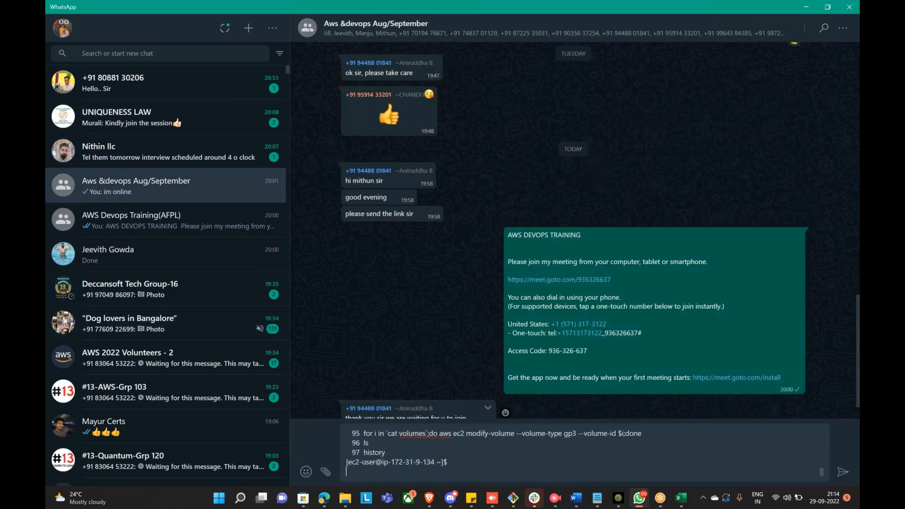
key("Return")
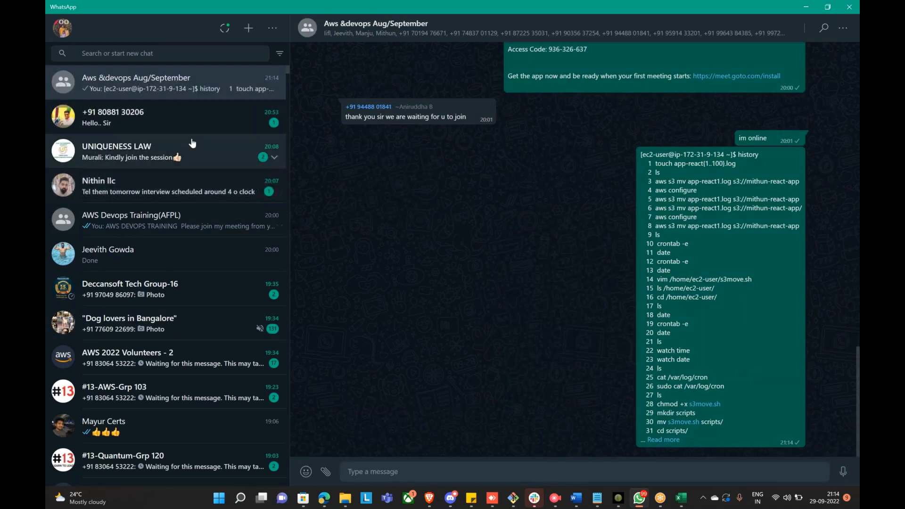
Send the same command history to the AWS Devops Training(AFPL) group
left_click(179, 220)
key("ctrl+v")
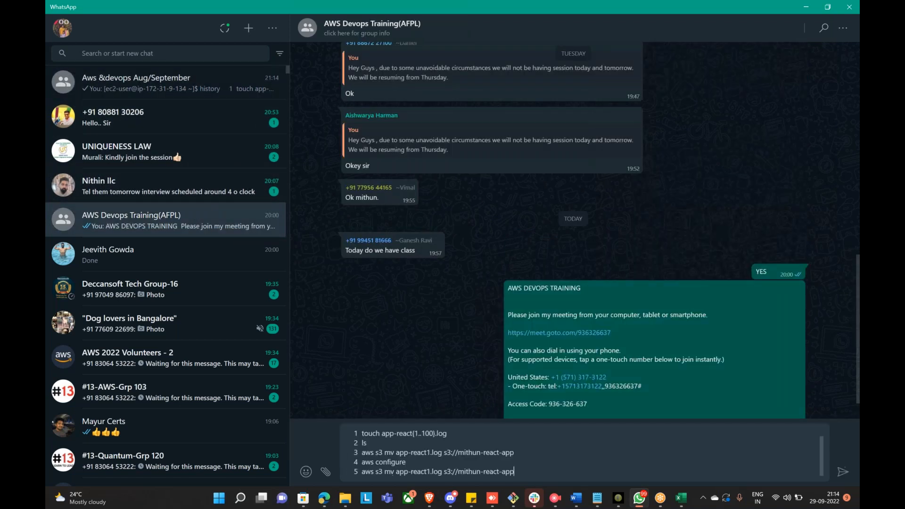
key("Return")
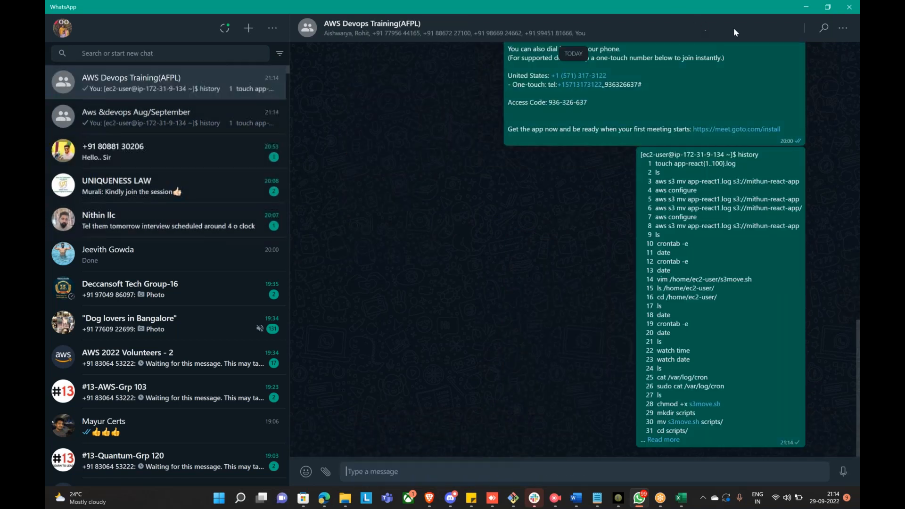
Switch to the Edge browser and load drive.google.com in the tab holding the AWS FireLens YouTube video
left_click(325, 498)
scroll(472, 282, "down", 3)
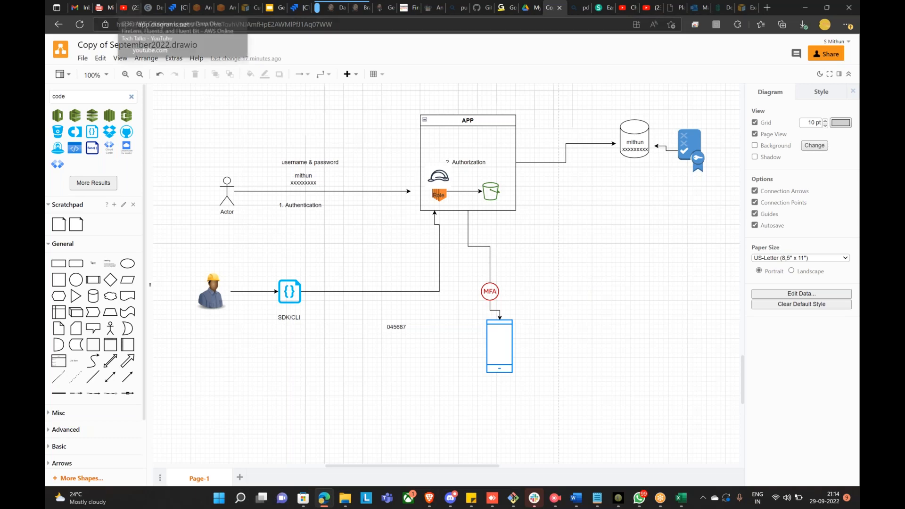
scroll(271, 144, "up", 5)
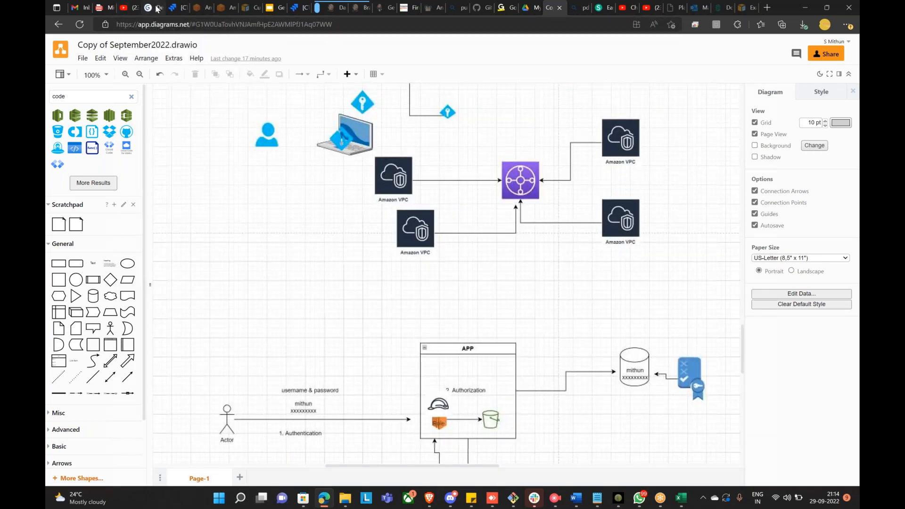
left_click(149, 8)
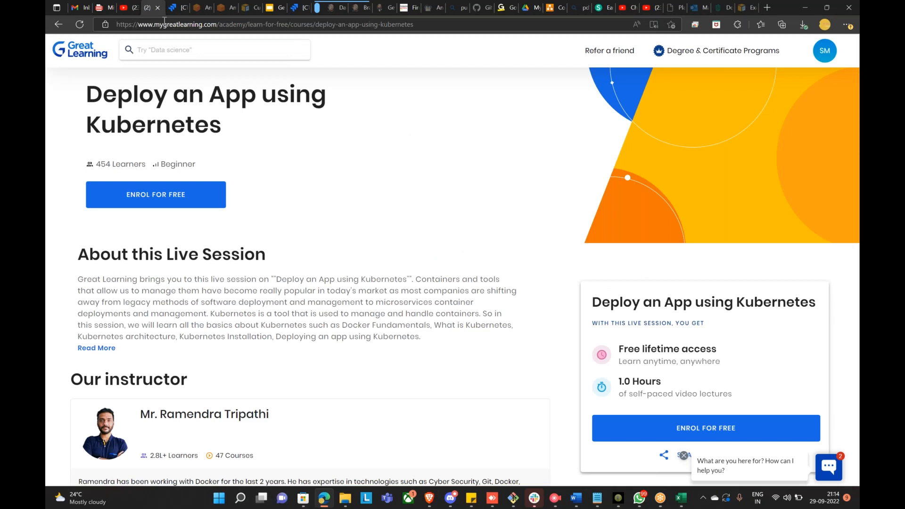
left_click(127, 8)
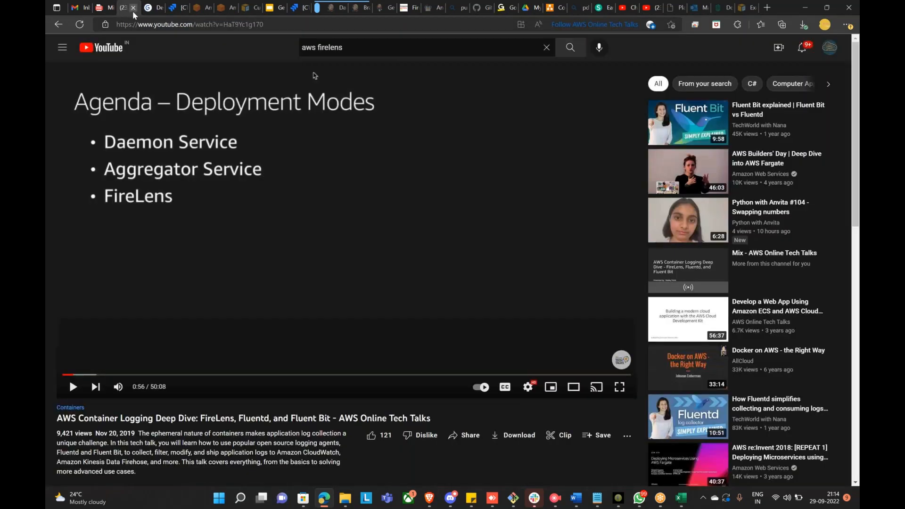
key("ctrl+l")
type("s")
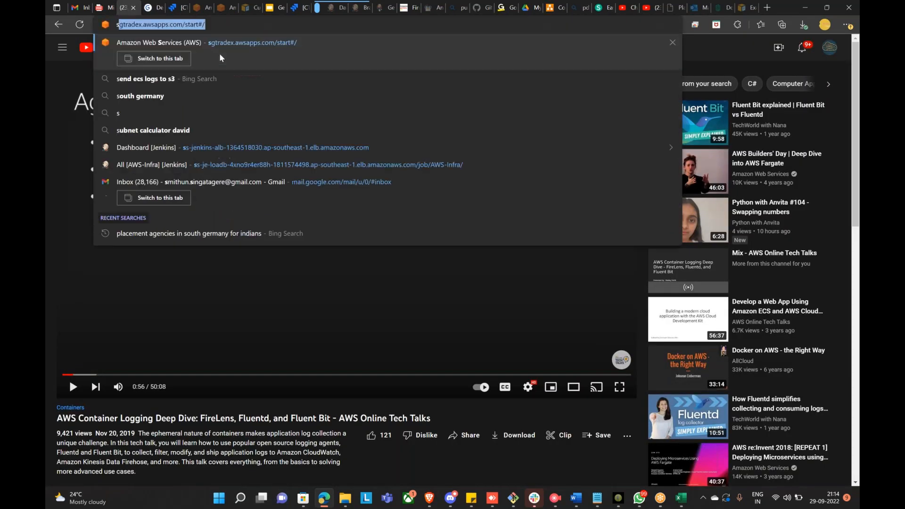
key("Escape")
key("ctrl+l")
type("dri")
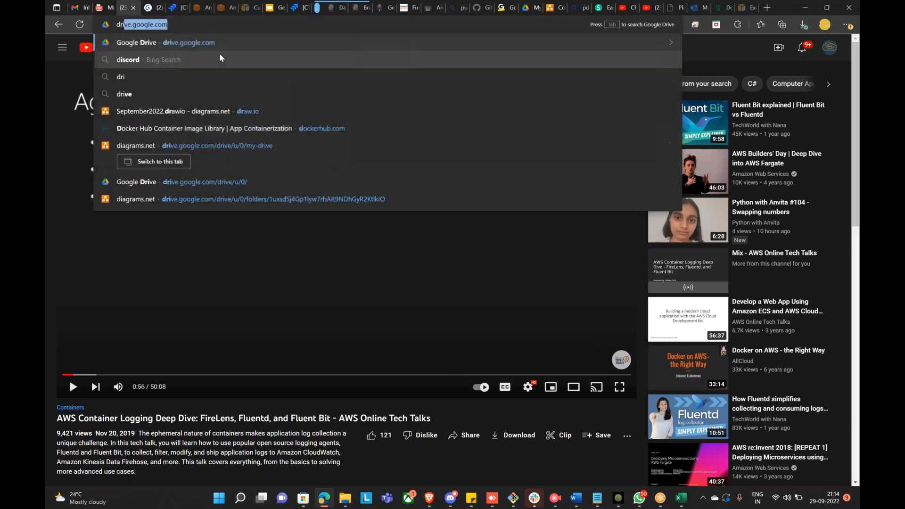
key("Return")
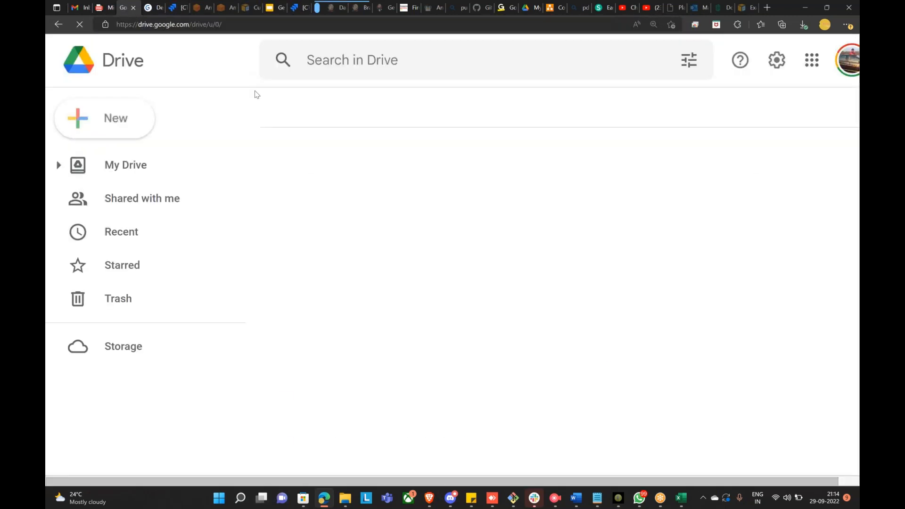
Search Drive for "s3 interview questions" and open the S3-Interview-Questions.txt file last modified Apr 13, 2022
left_click(436, 64)
type("s3")
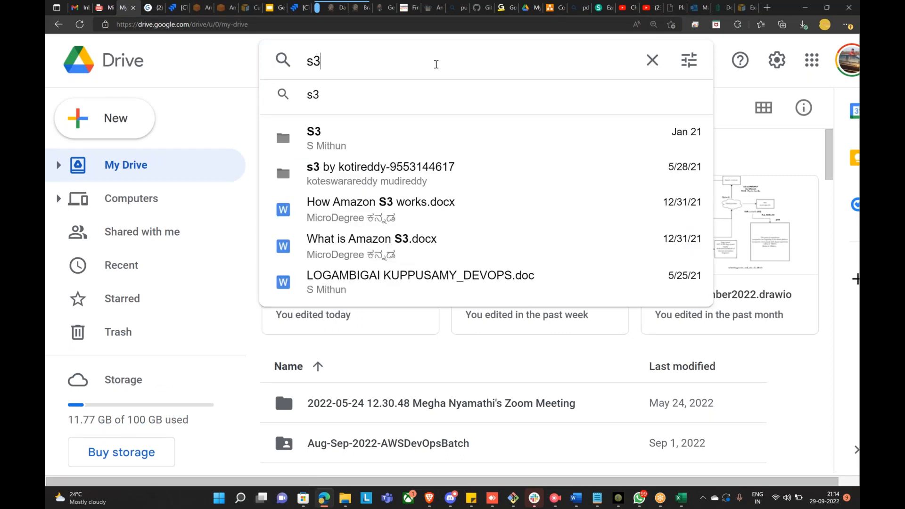
type(" in")
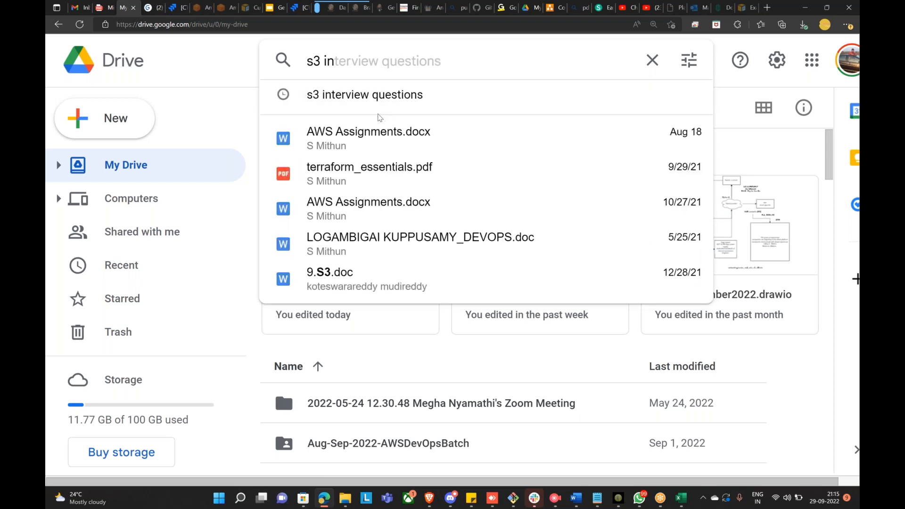
left_click(381, 105)
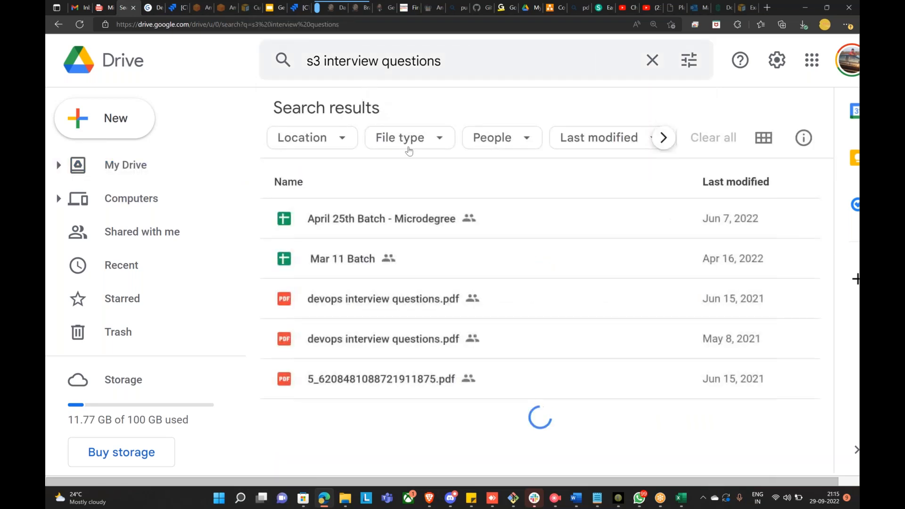
scroll(451, 219, "down", 2)
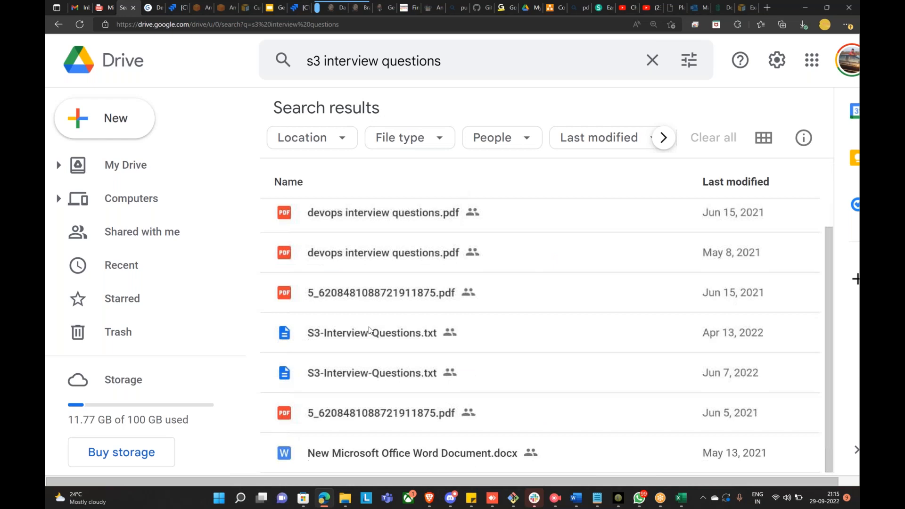
double_click(363, 348)
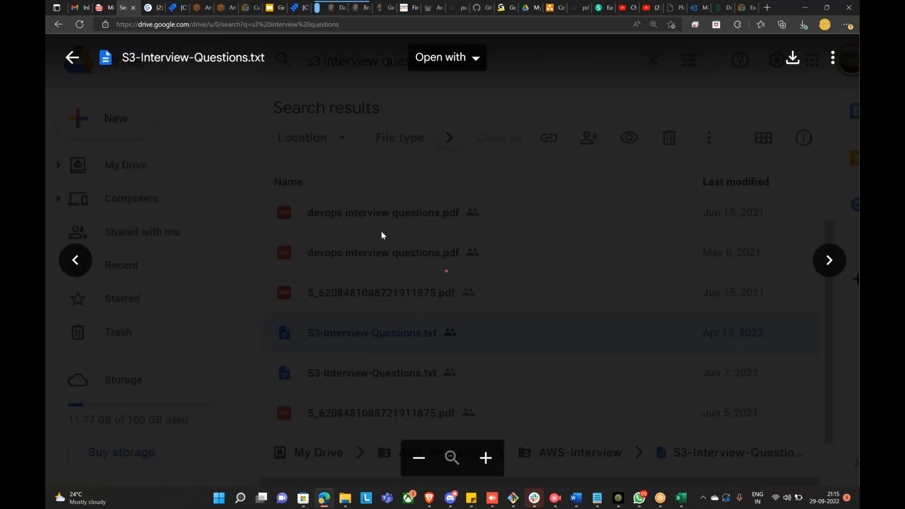